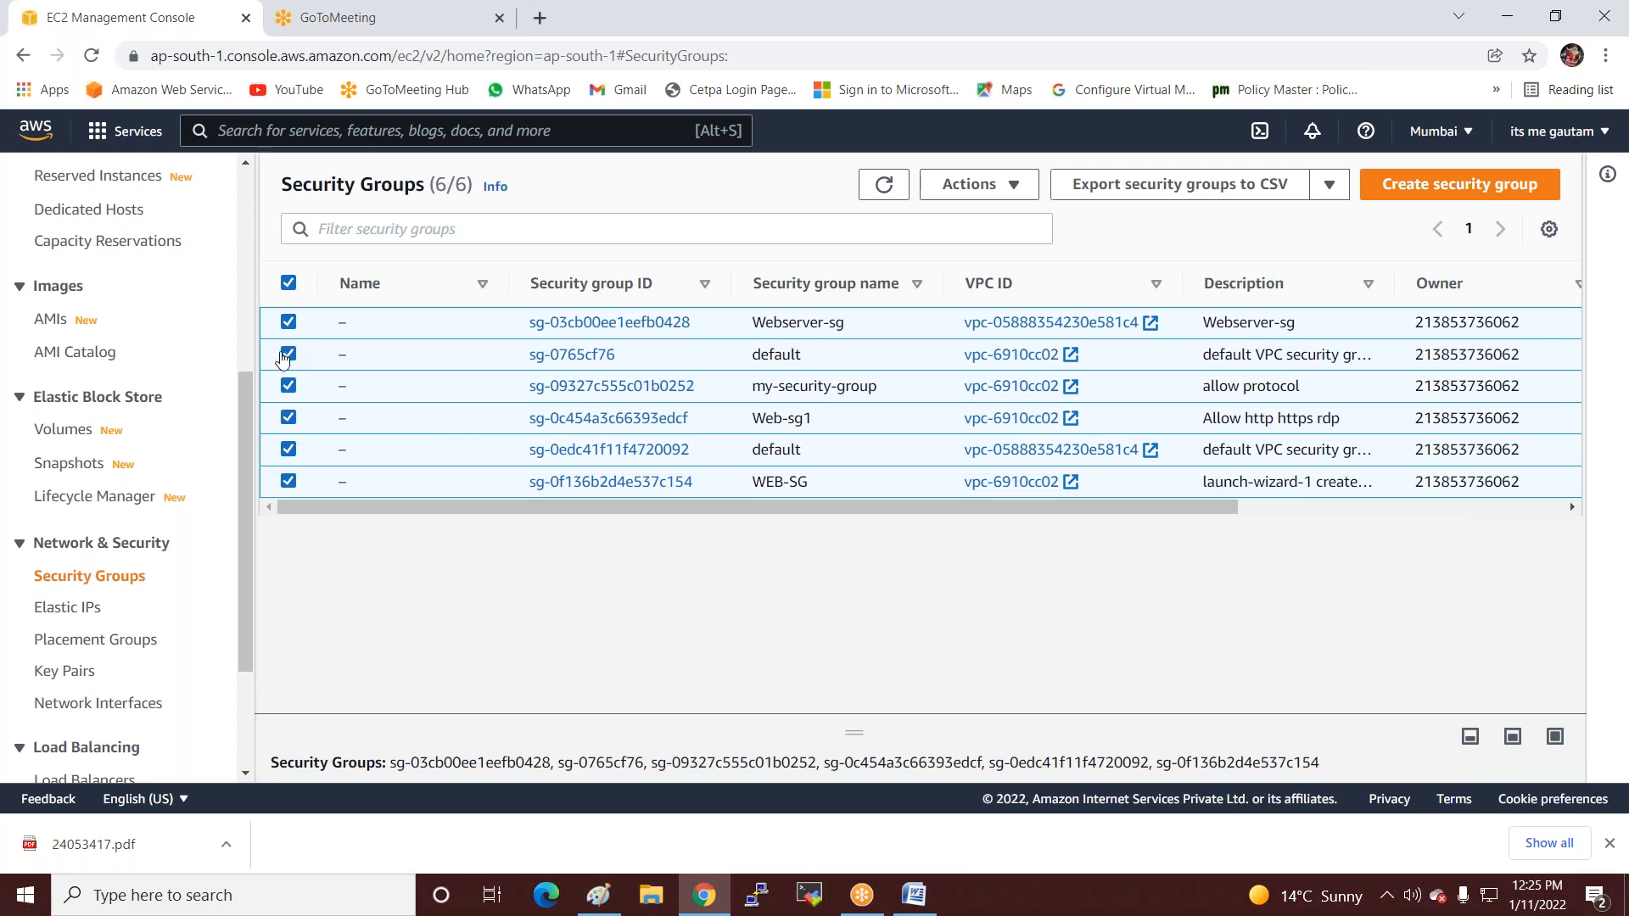
Delete the Webserver-sg, my-security-group, Web-sg1 and WEB-SG groups, keeping both default groups.
{"action": "left_click", "coordinate": [290, 356]}
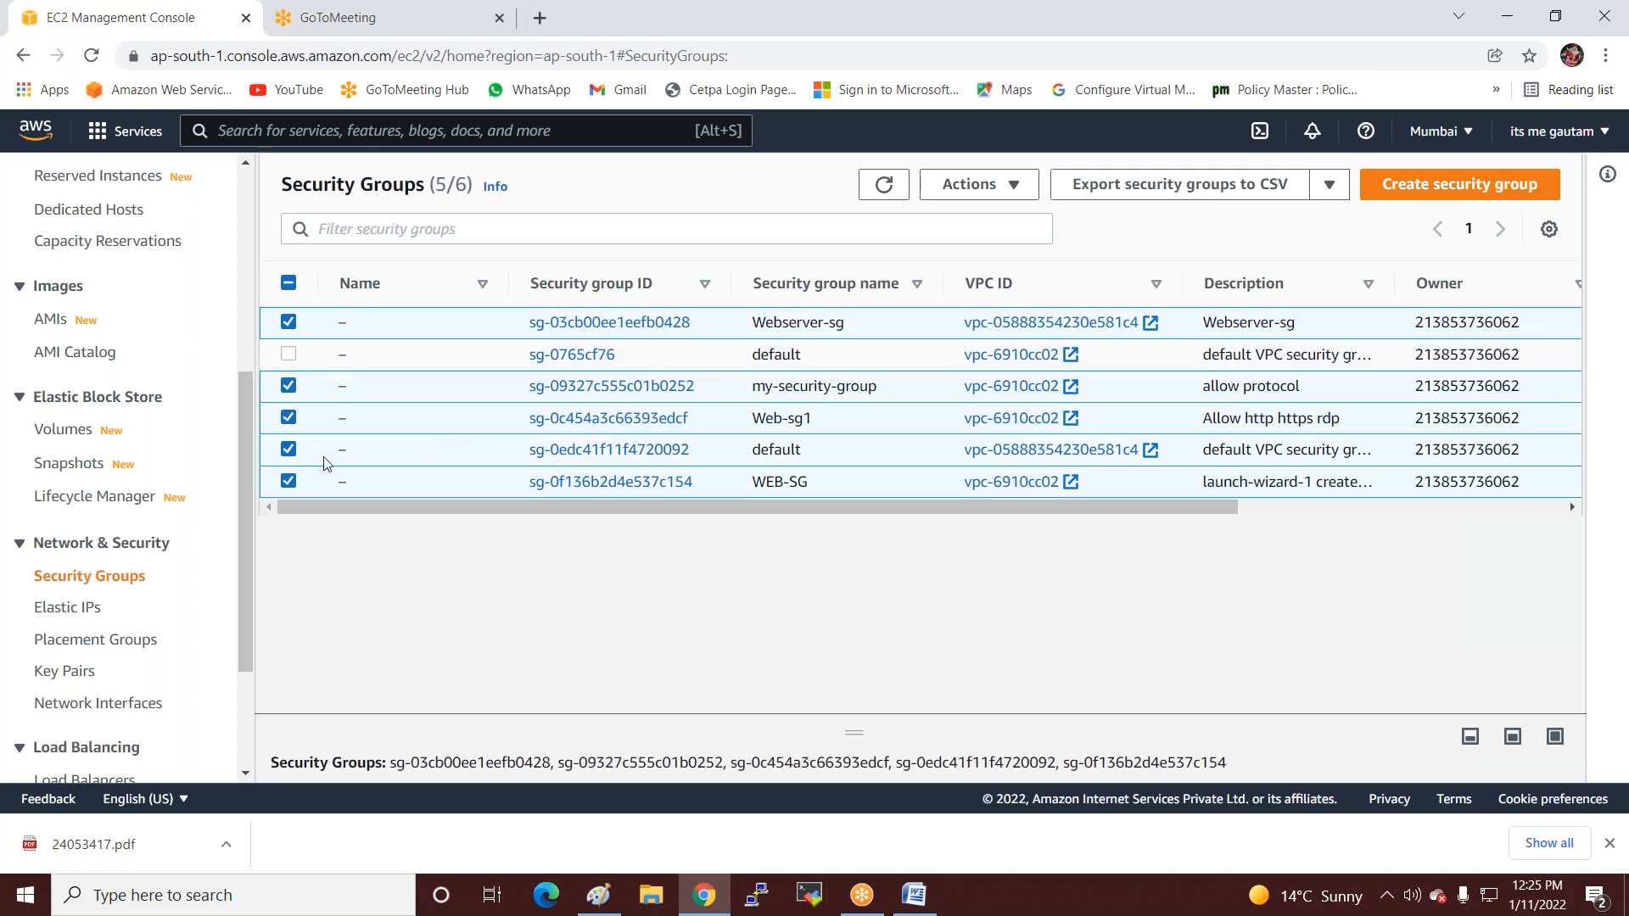
{"action": "left_click", "coordinate": [287, 451]}
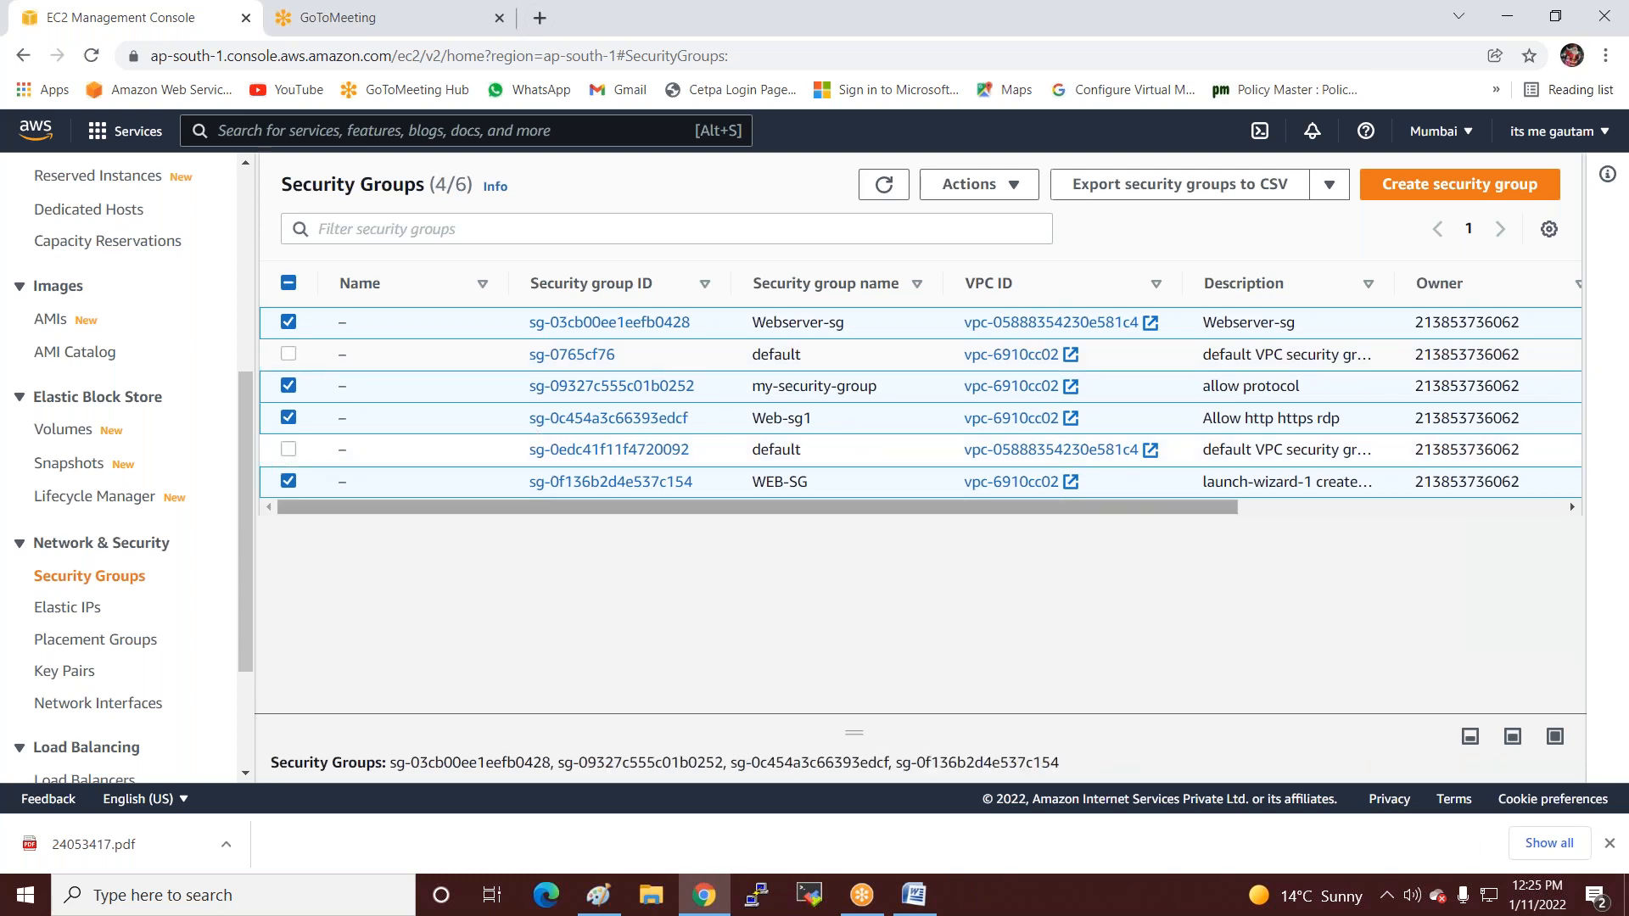
{"action": "left_click", "coordinate": [967, 184]}
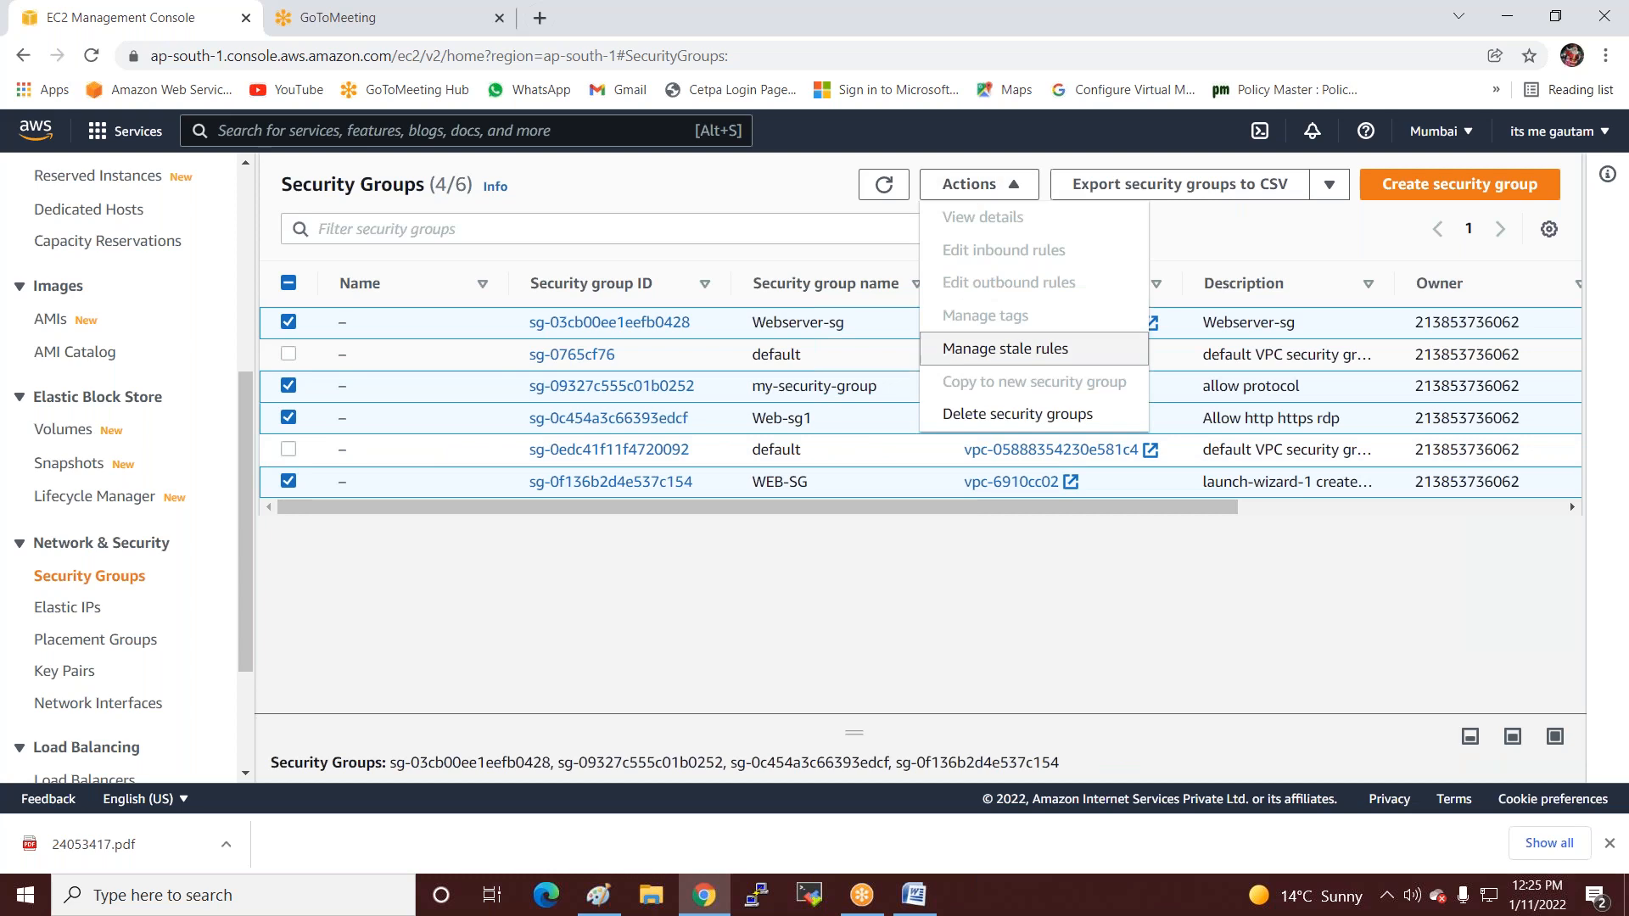
{"action": "left_click", "coordinate": [954, 414]}
{"action": "left_click", "coordinate": [676, 560]}
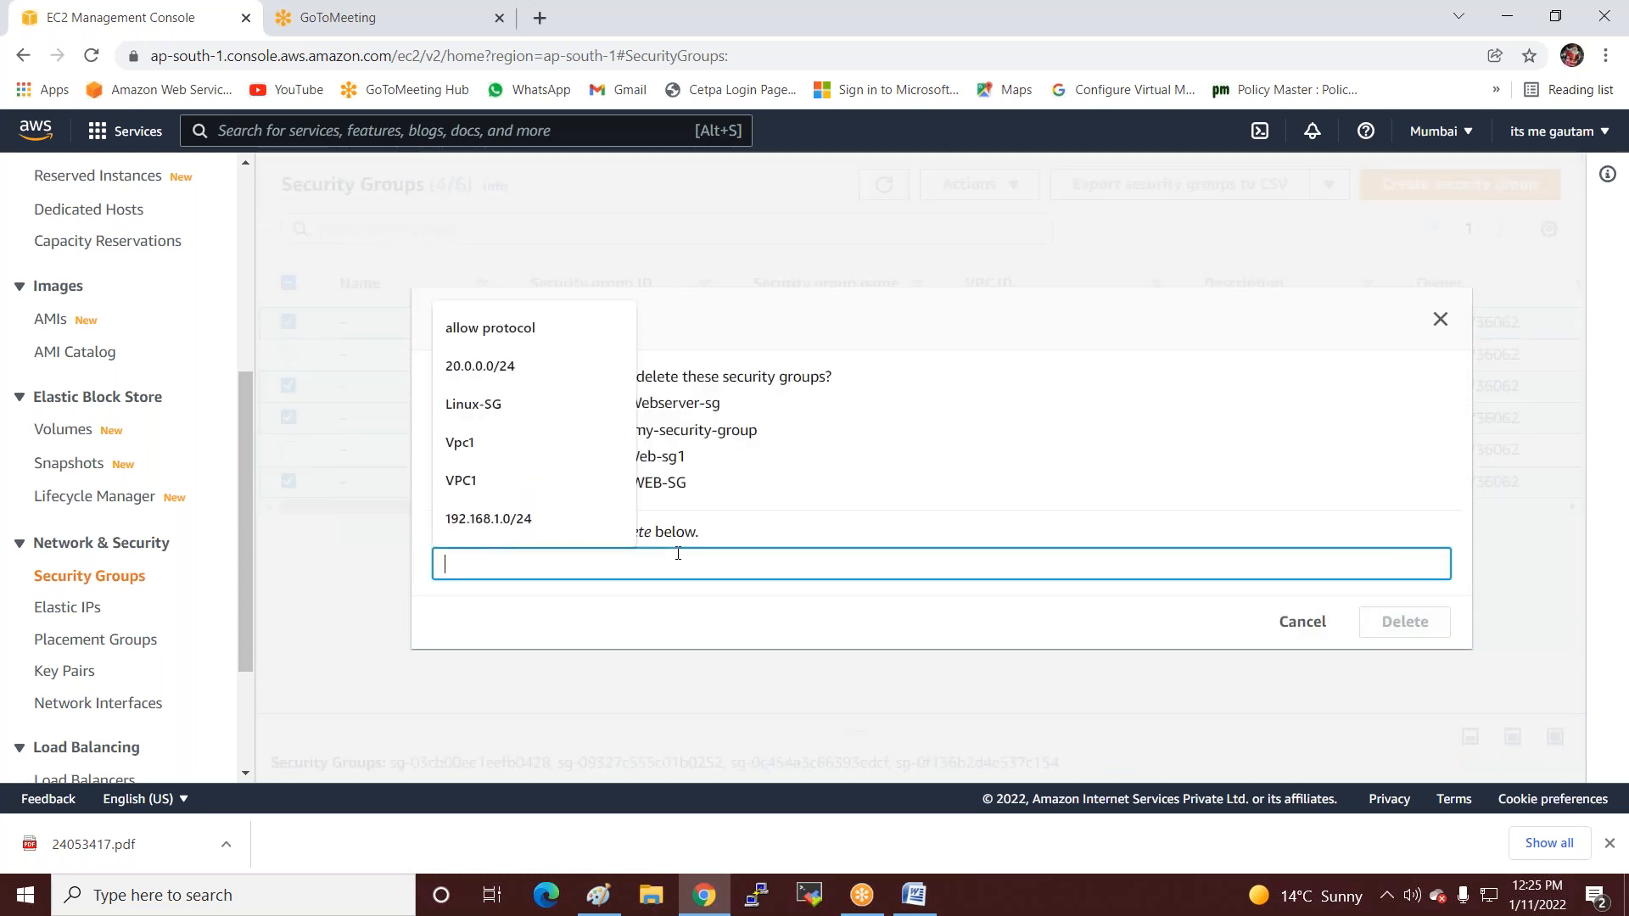
{"action": "left_click", "coordinate": [961, 466]}
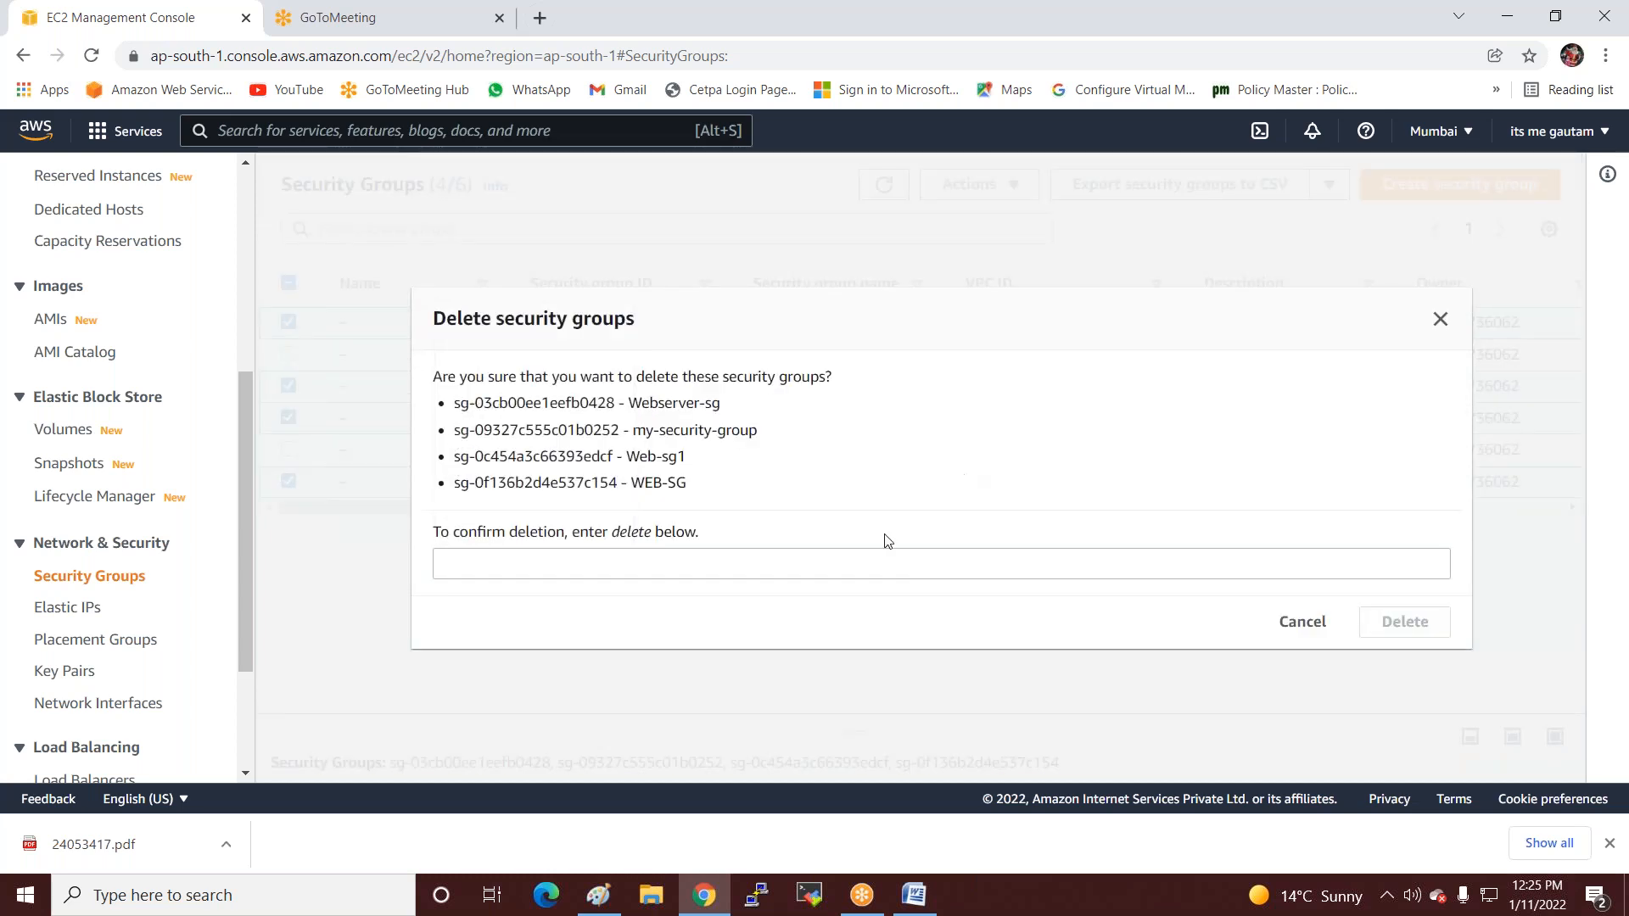
{"action": "left_click", "coordinate": [637, 564]}
{"action": "type", "text": "dele"}
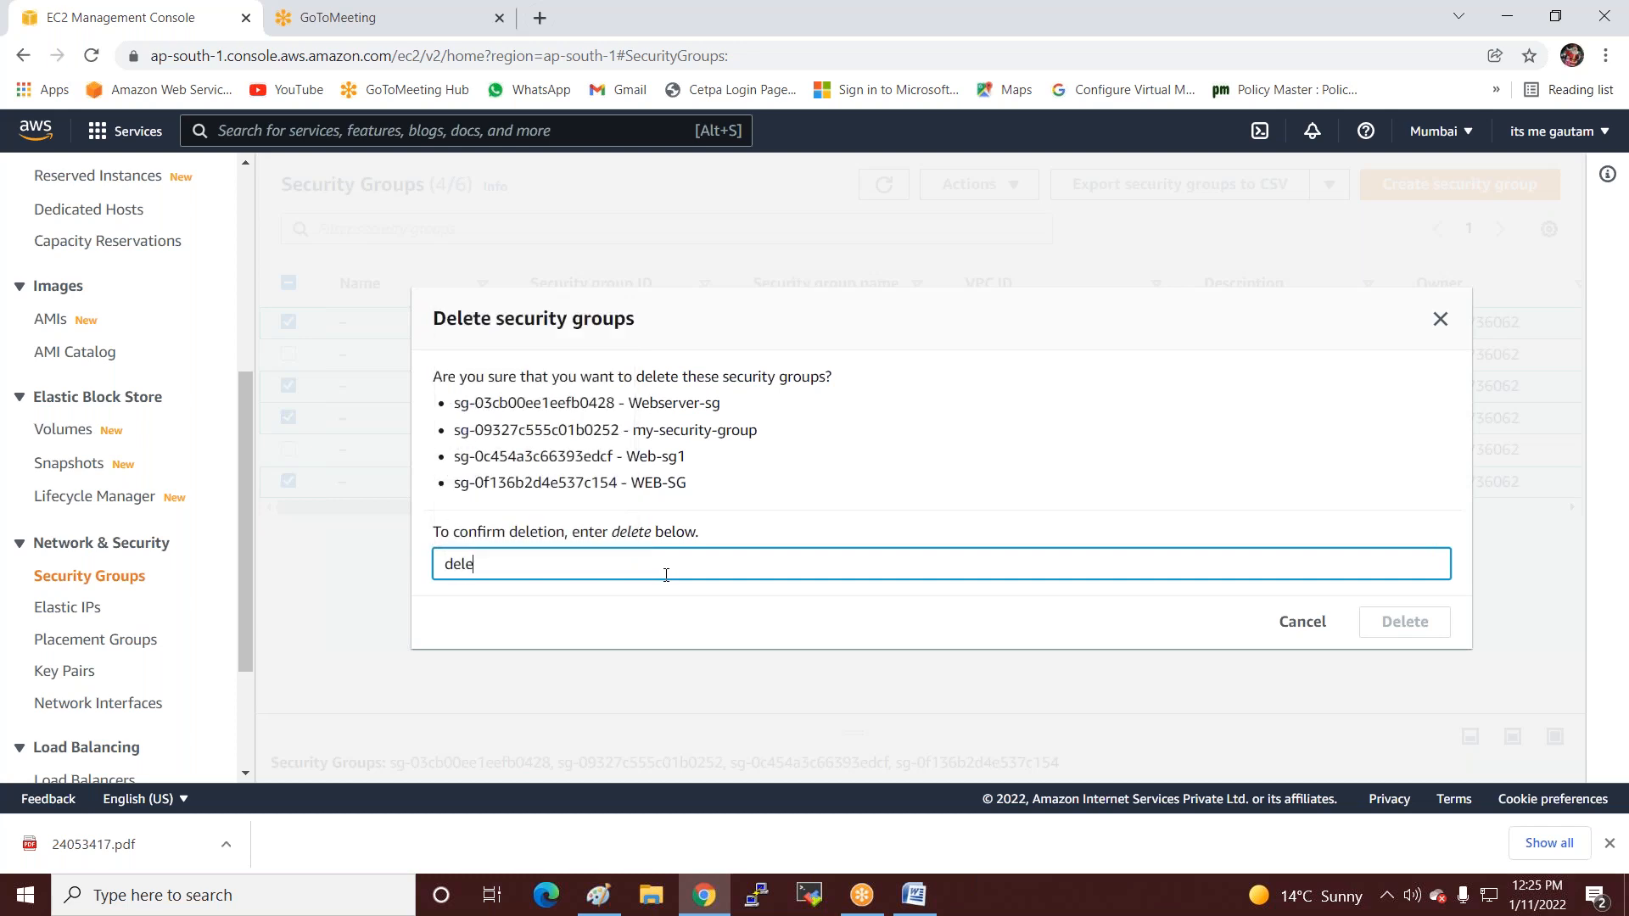
{"action": "type", "text": "te"}
{"action": "left_click", "coordinate": [1386, 620]}
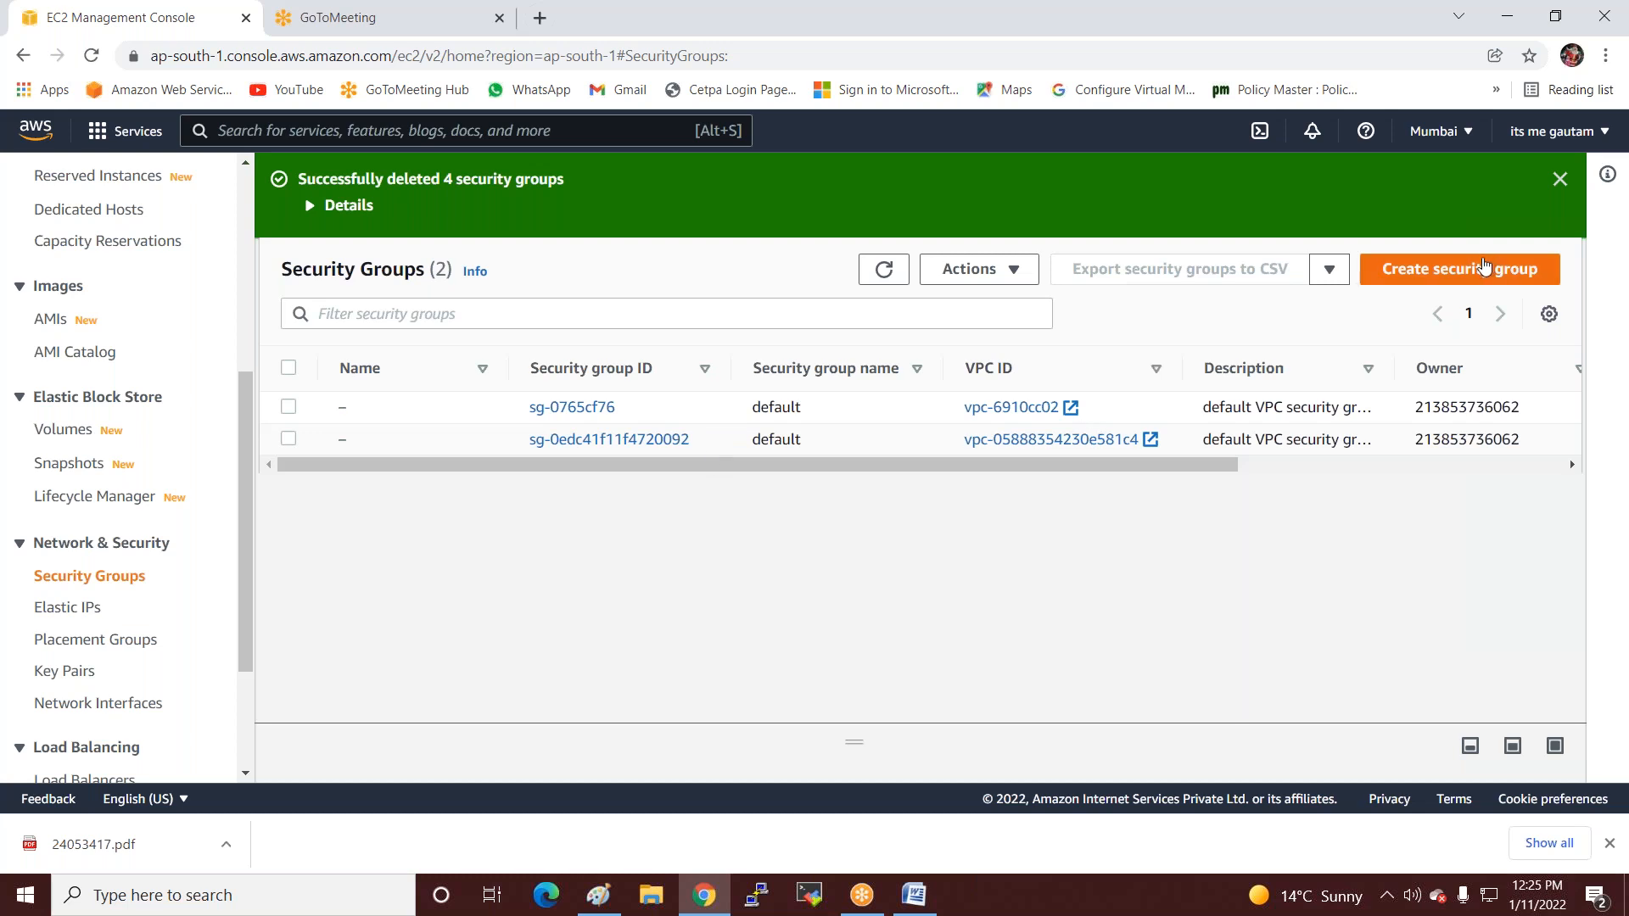
Start a new security group with a name and description my-sg, and add three inbound rules.
{"action": "left_click", "coordinate": [1429, 271]}
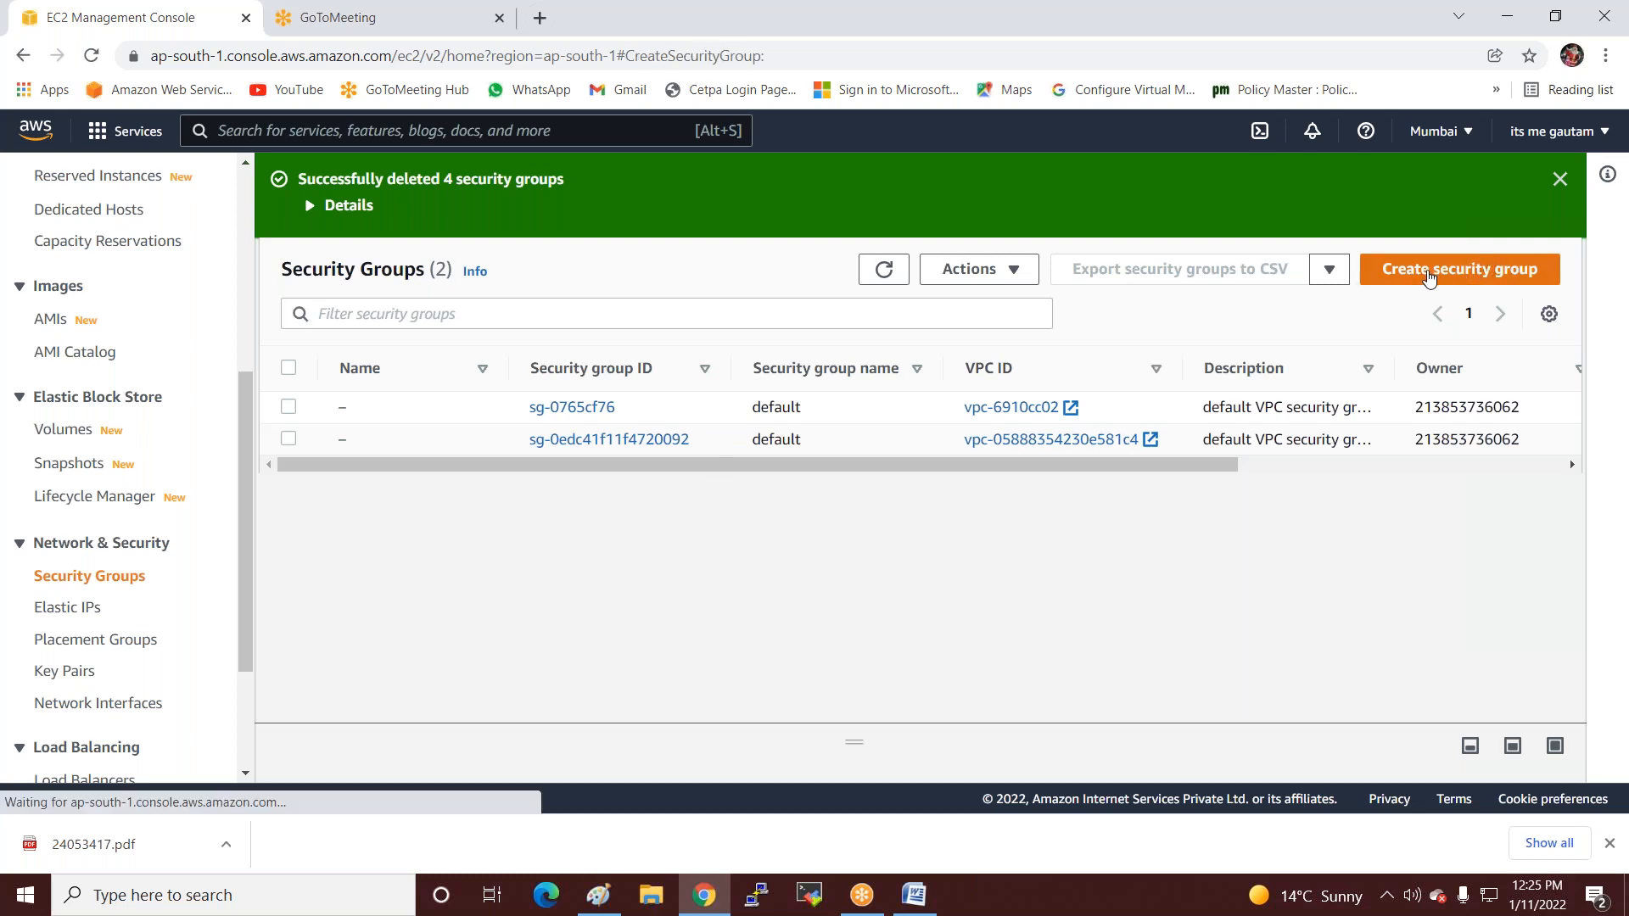
{"action": "left_click", "coordinate": [412, 438]}
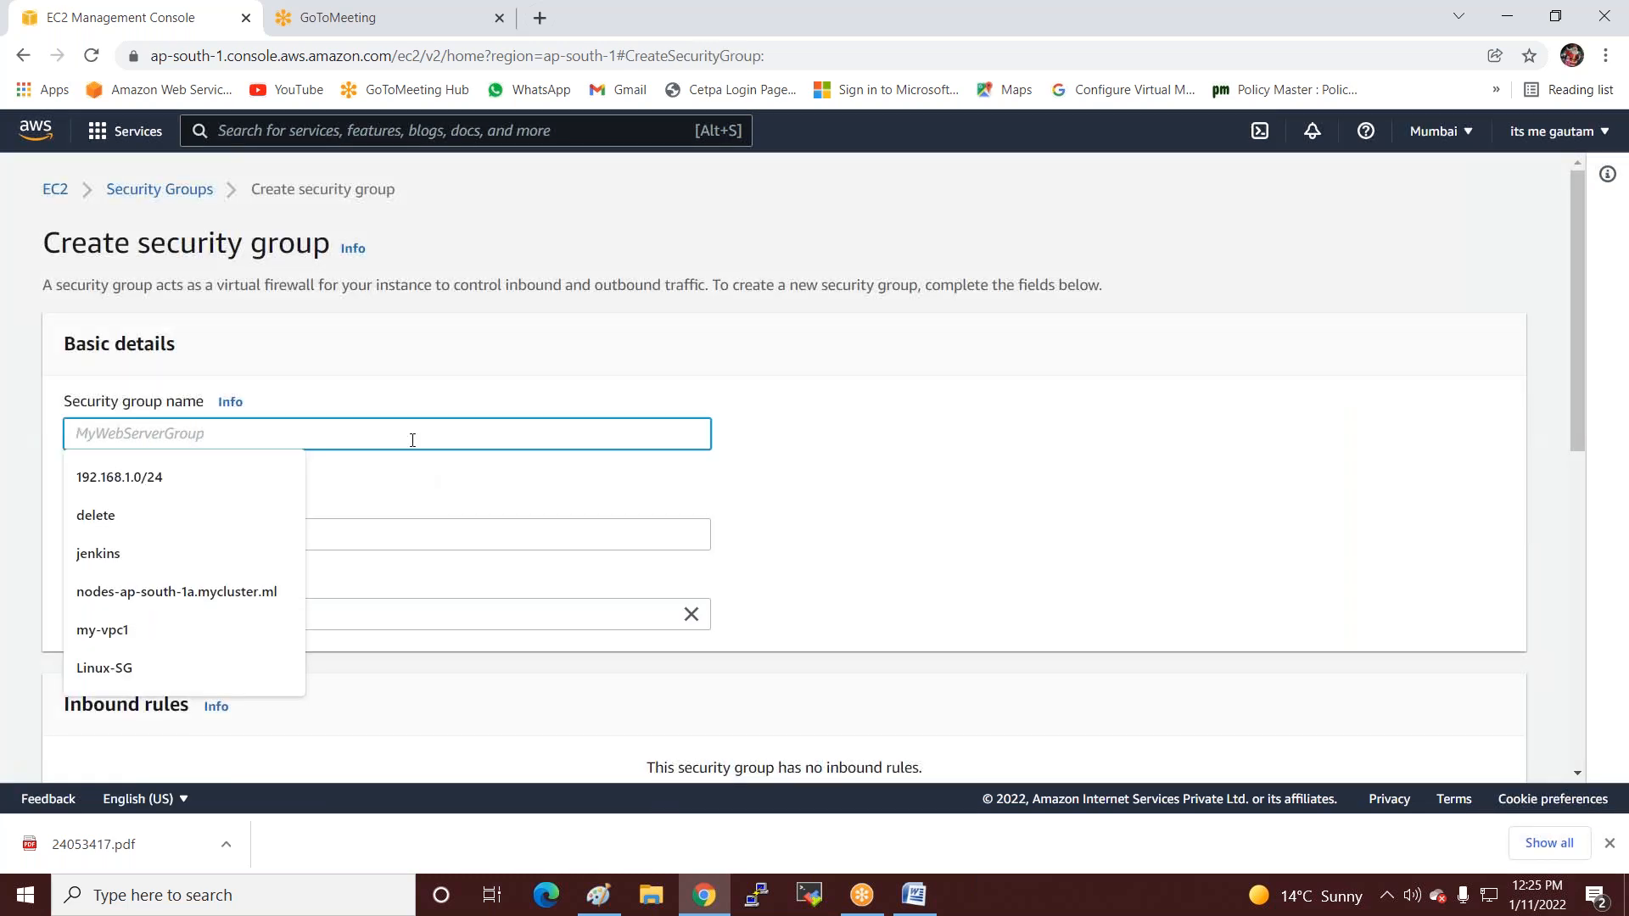
{"action": "type", "text": "SQL-Sg"}
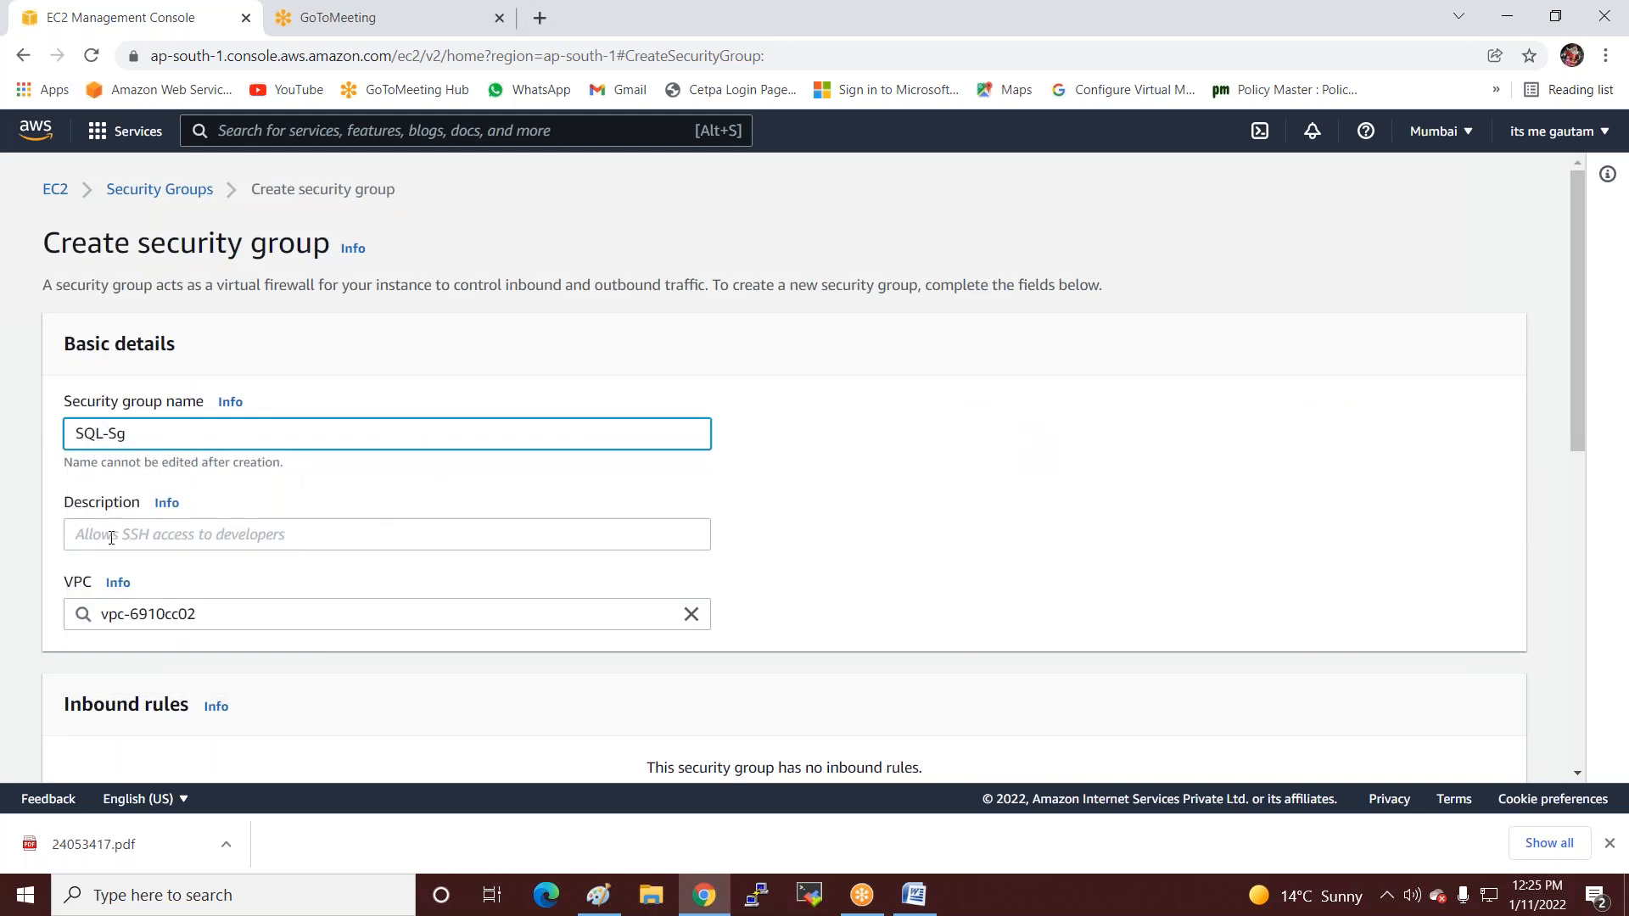
{"action": "left_click", "coordinate": [111, 538]}
{"action": "left_click", "coordinate": [125, 584]}
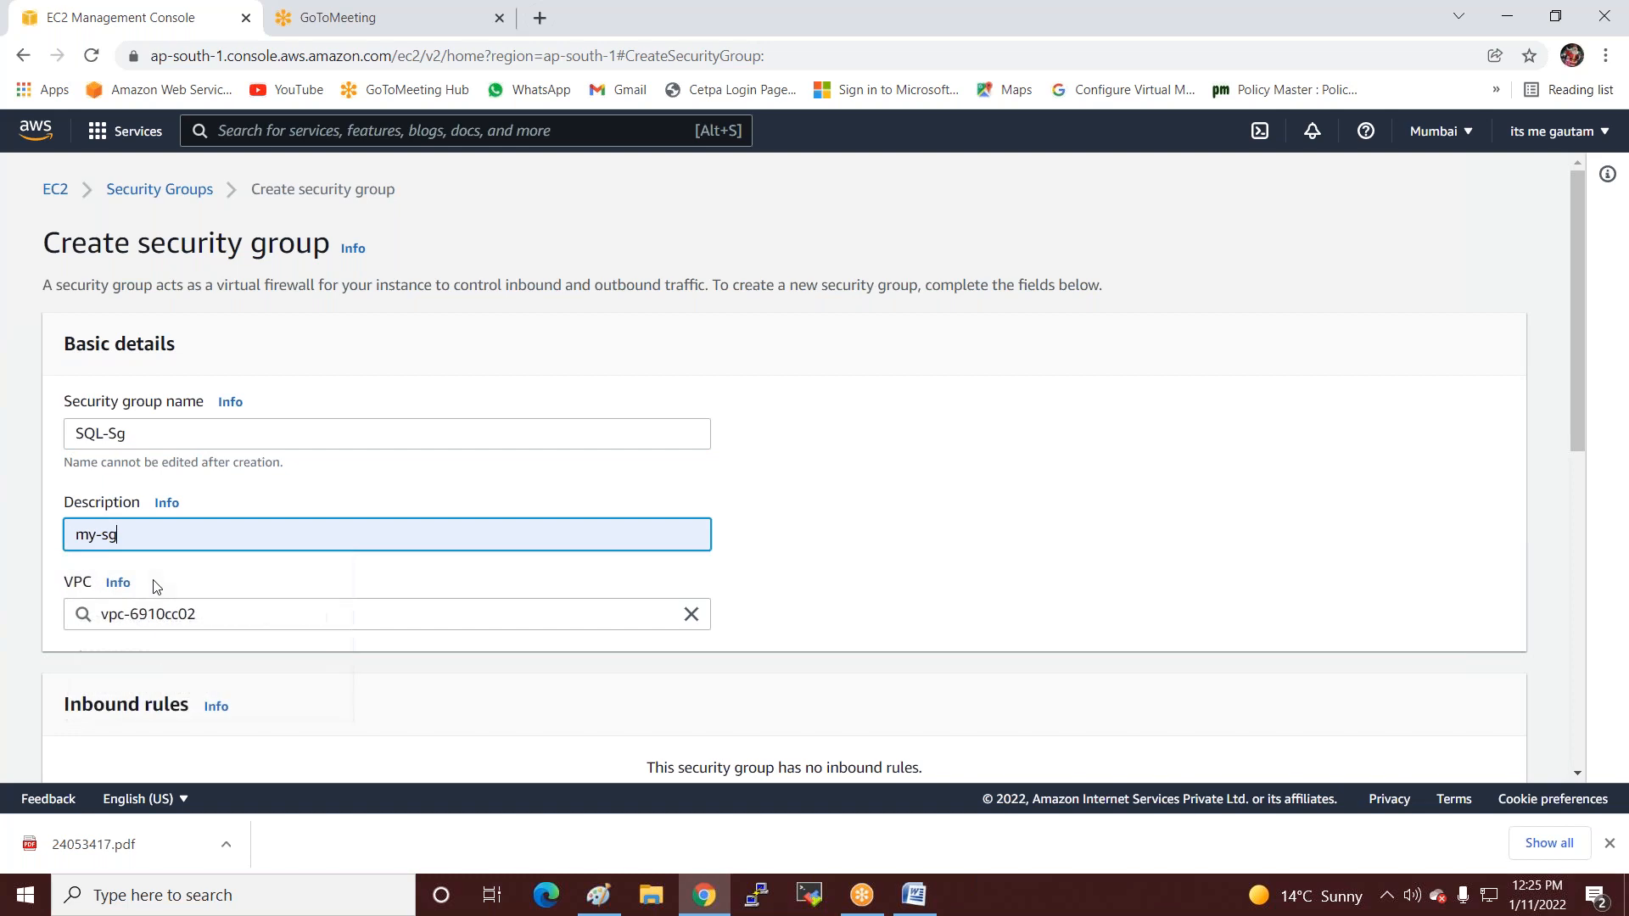
{"action": "scroll", "coordinate": [156, 587], "scroll_direction": "down", "scroll_amount": 3}
{"action": "left_click", "coordinate": [202, 413]}
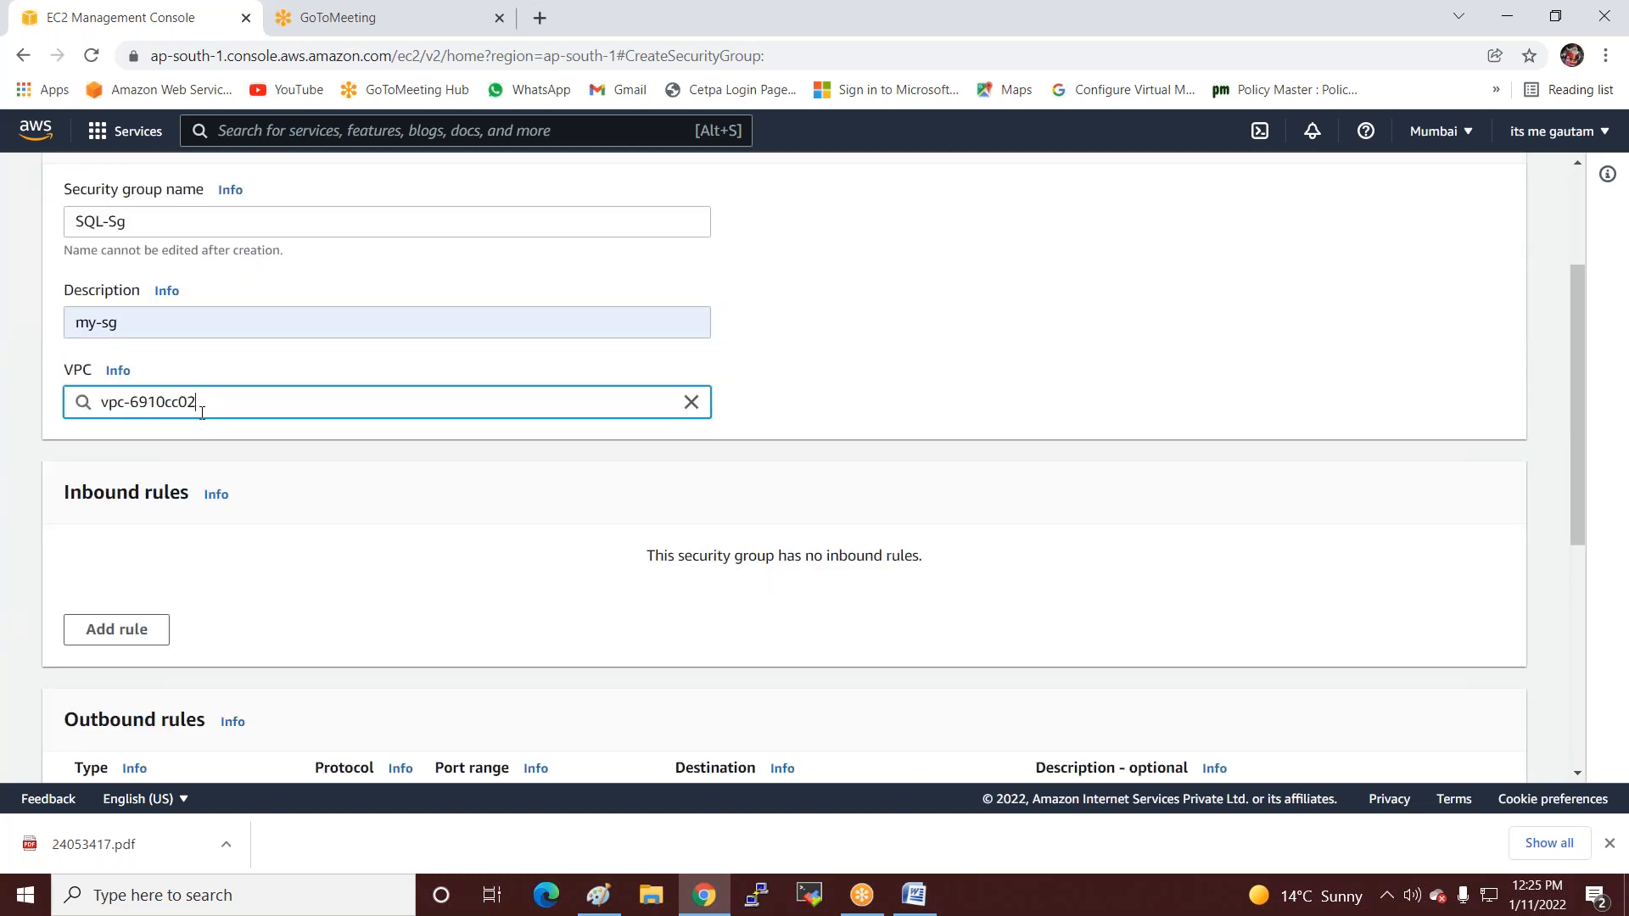
{"action": "left_click", "coordinate": [108, 636]}
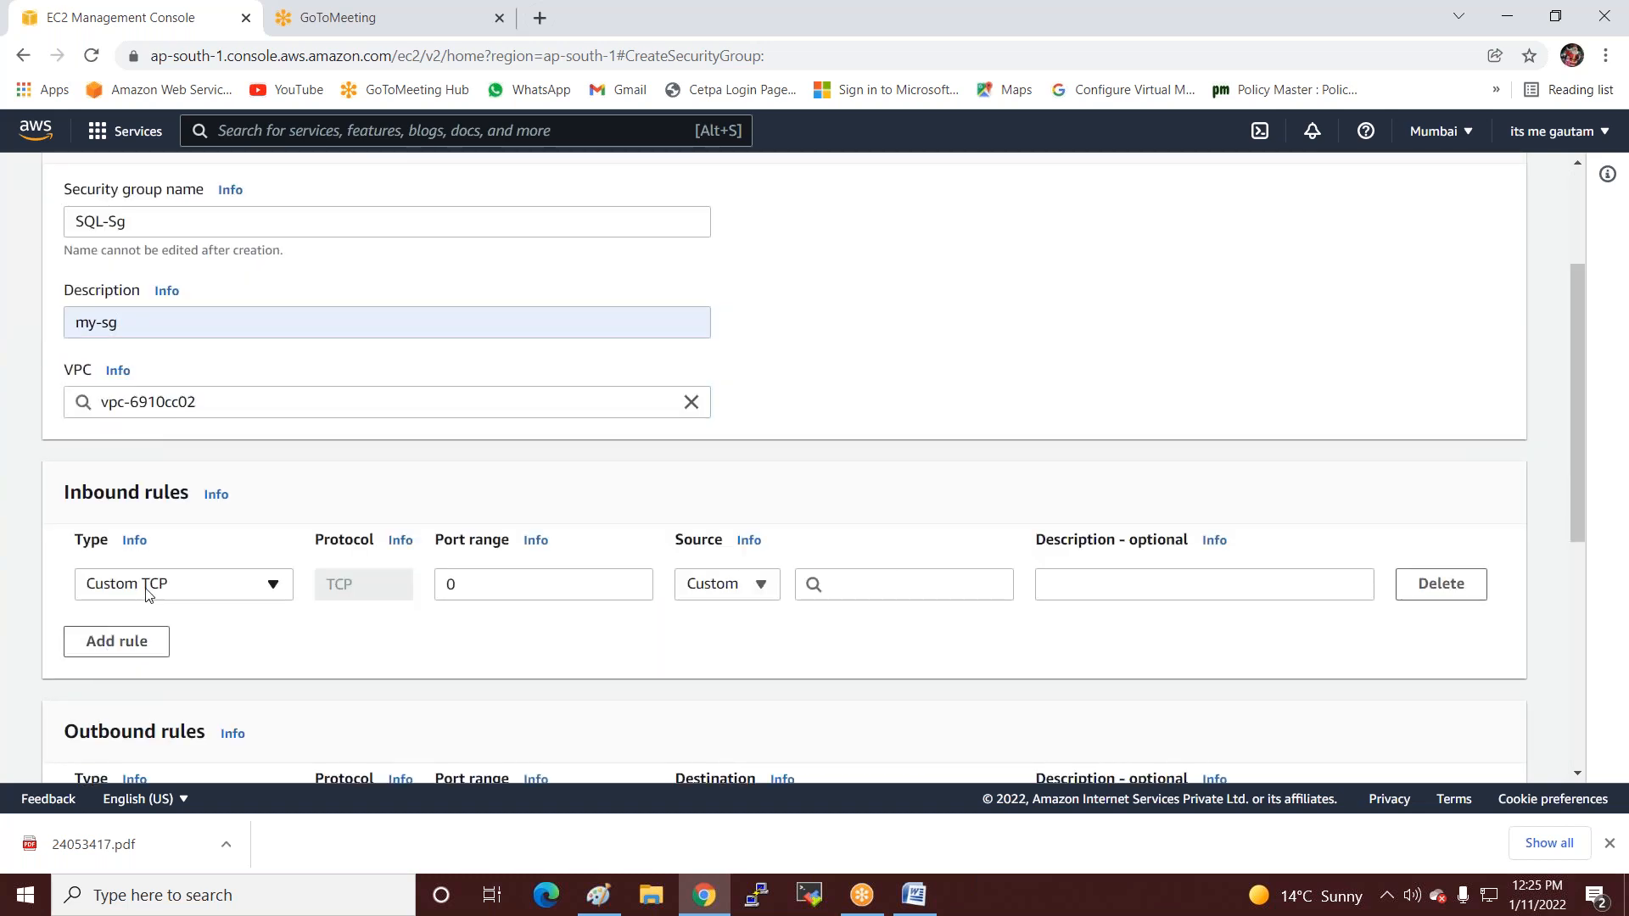
{"action": "left_click", "coordinate": [135, 647]}
{"action": "left_click", "coordinate": [129, 679]}
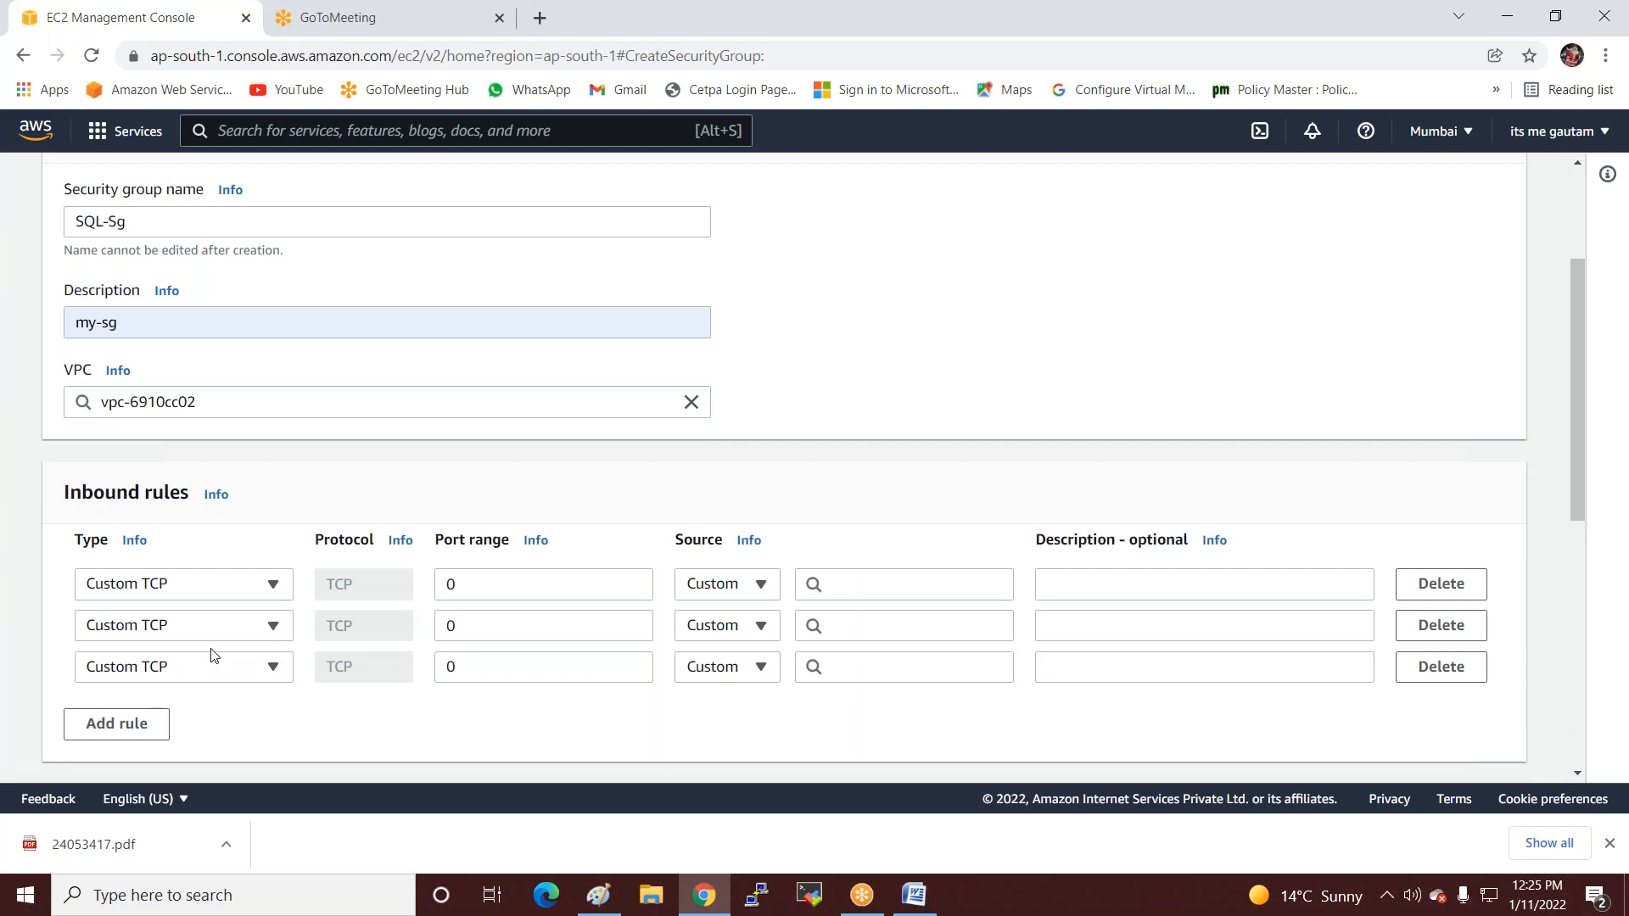
Set the first three inbound rules to HTTP, HTTPS and NFS.
{"action": "scroll", "coordinate": [255, 585], "scroll_direction": "down", "scroll_amount": 1}
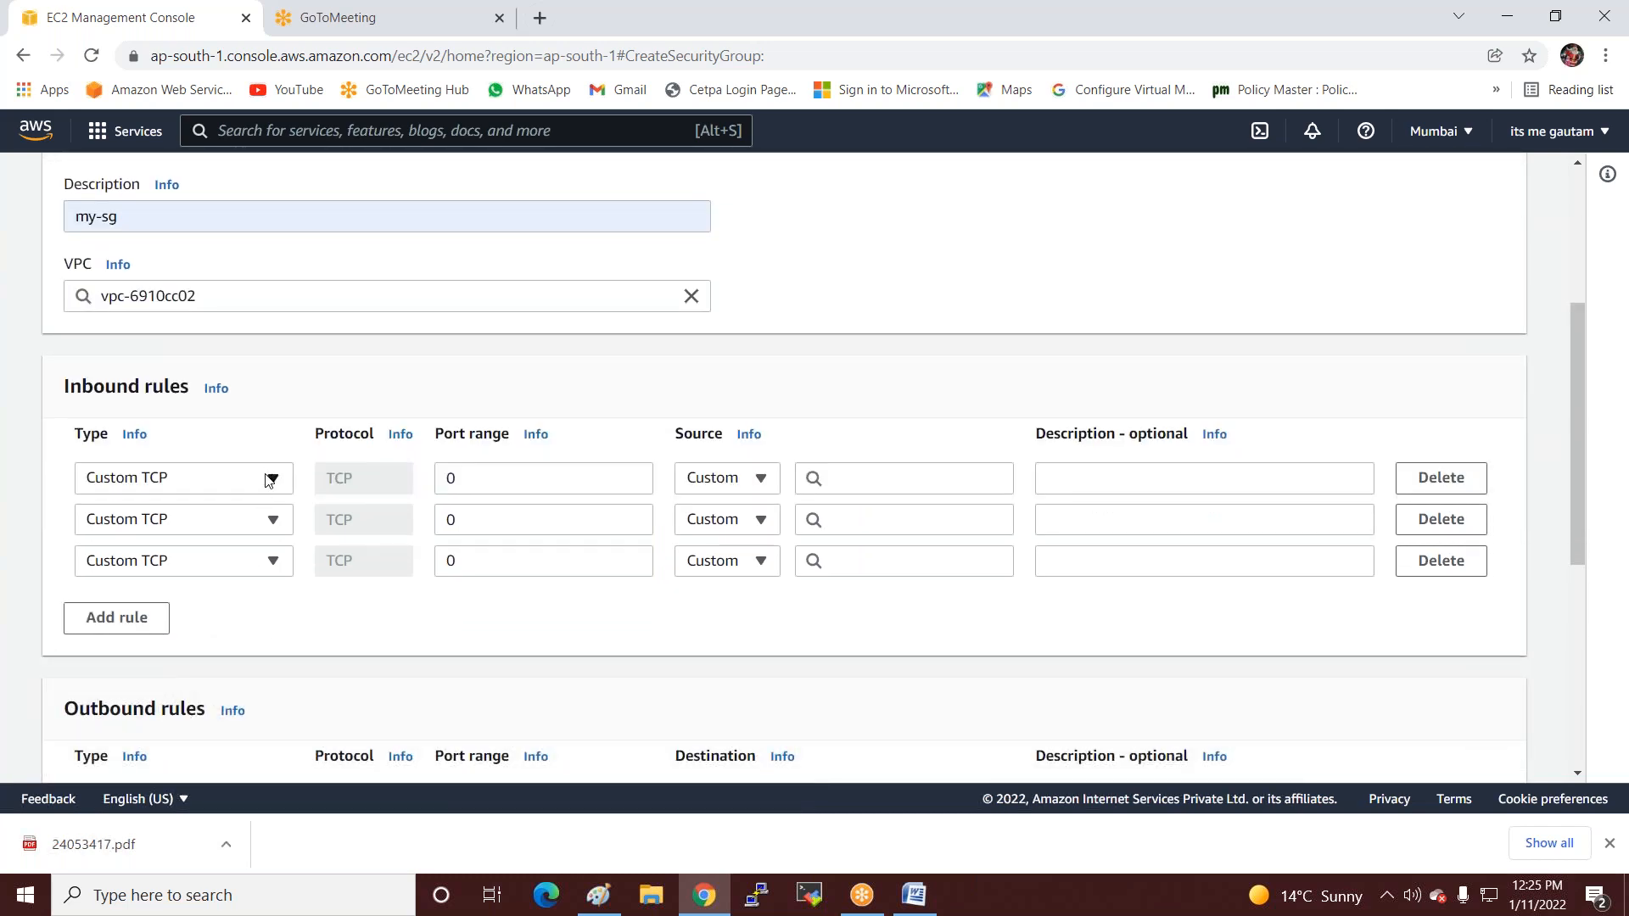
{"action": "left_click", "coordinate": [269, 480]}
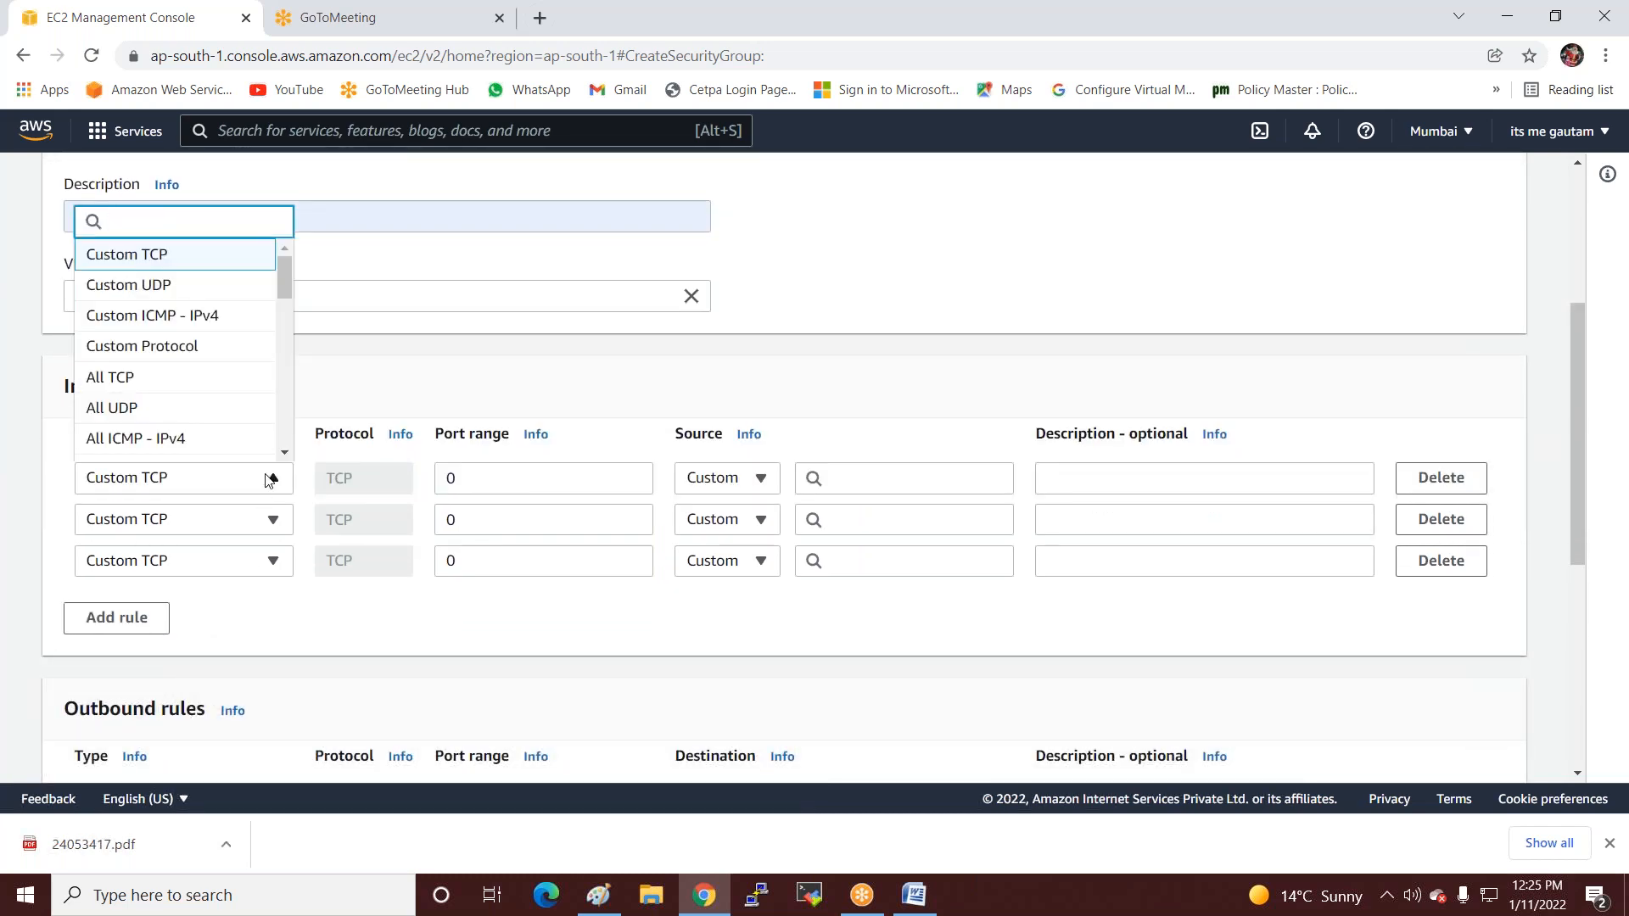
{"action": "type", "text": "http"}
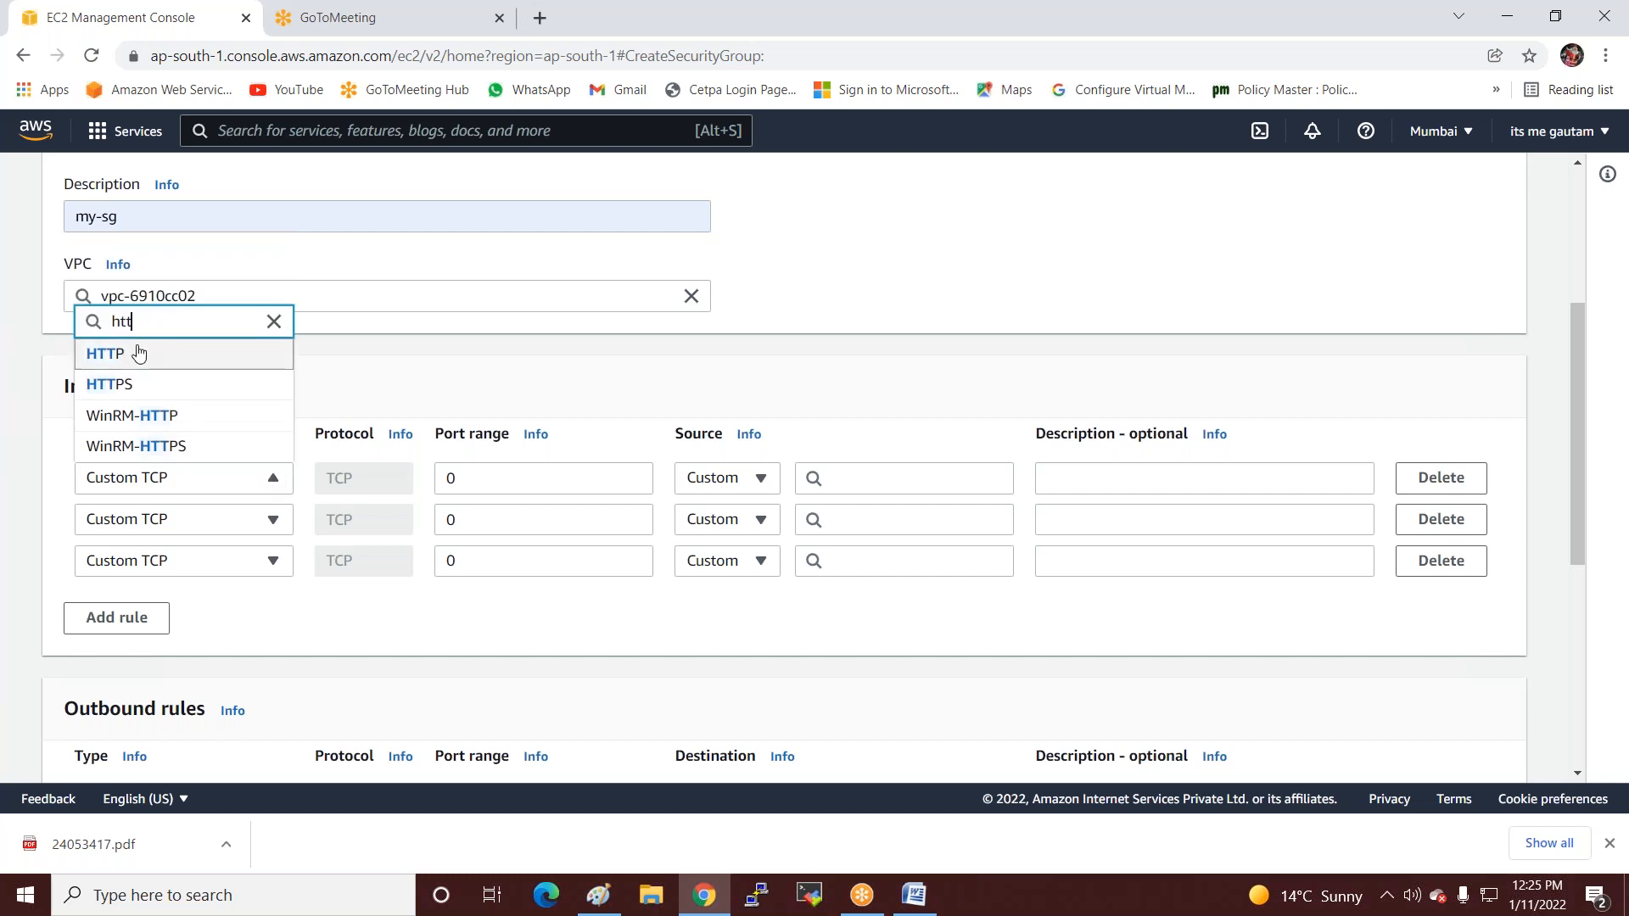
{"action": "left_click", "coordinate": [136, 356]}
{"action": "left_click", "coordinate": [241, 519]}
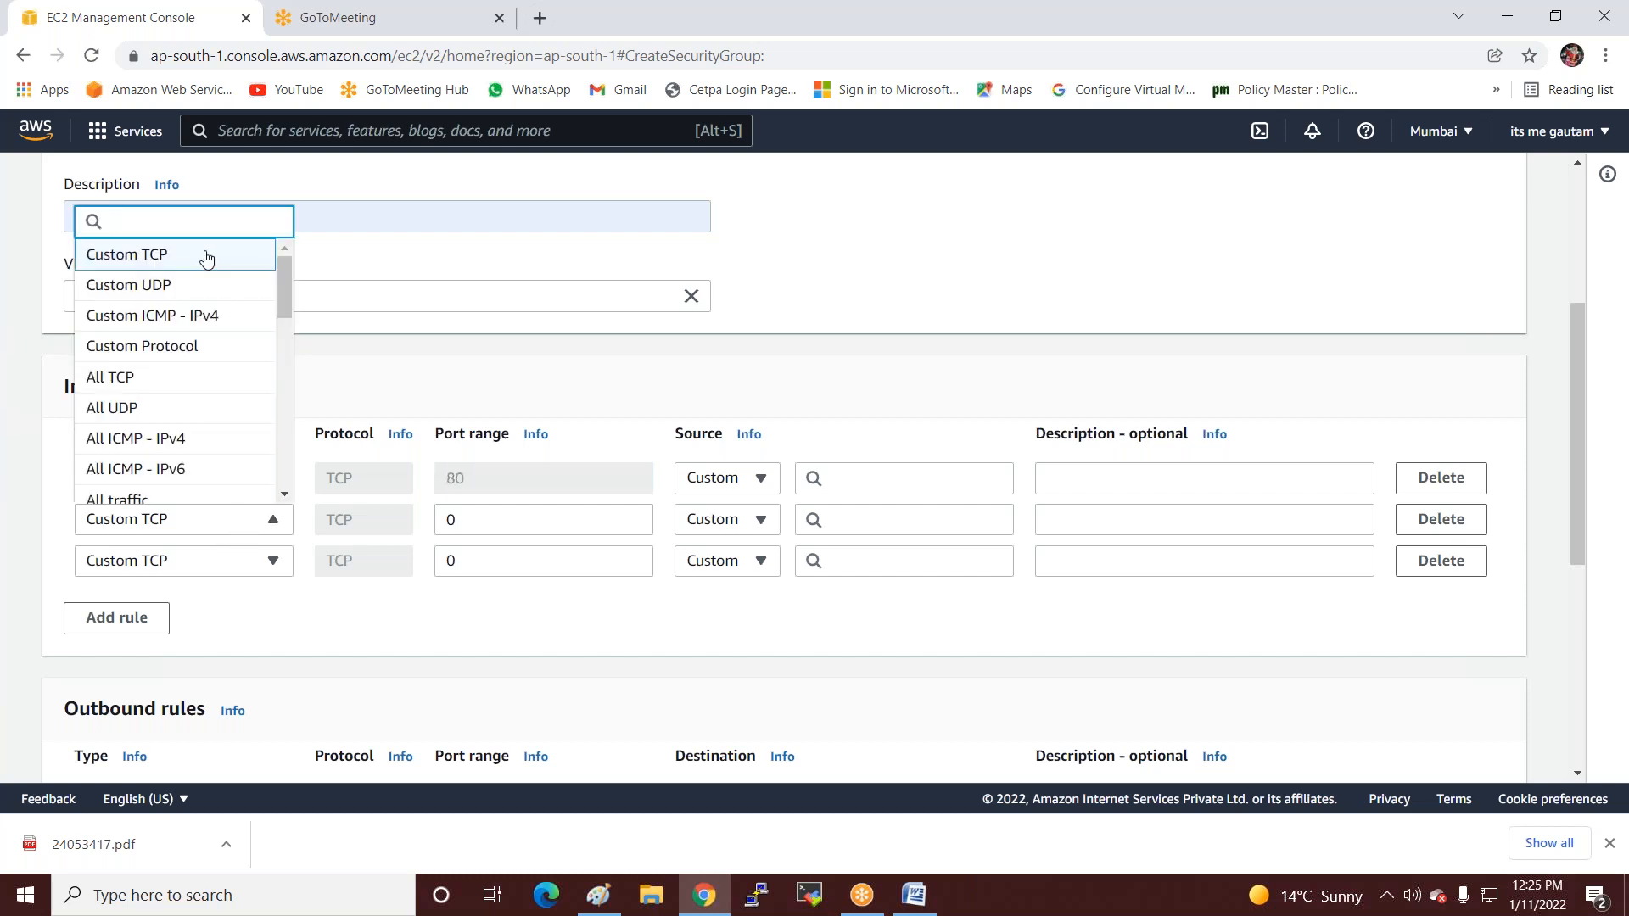
{"action": "type", "text": "http"}
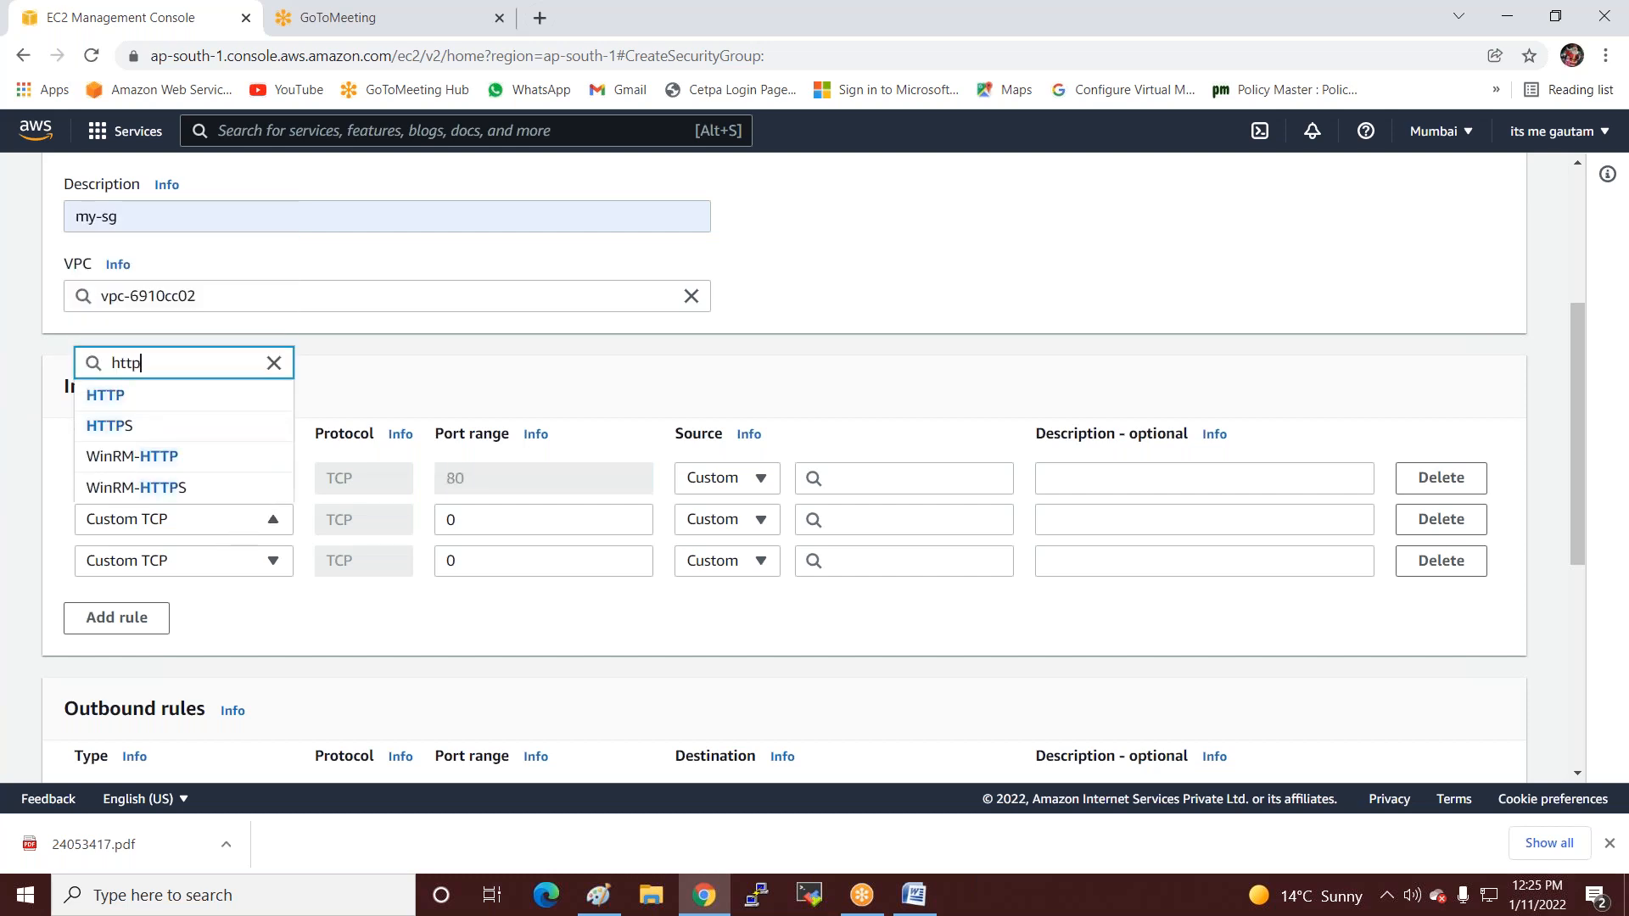
{"action": "type", "text": "s"}
{"action": "left_click", "coordinate": [109, 455]}
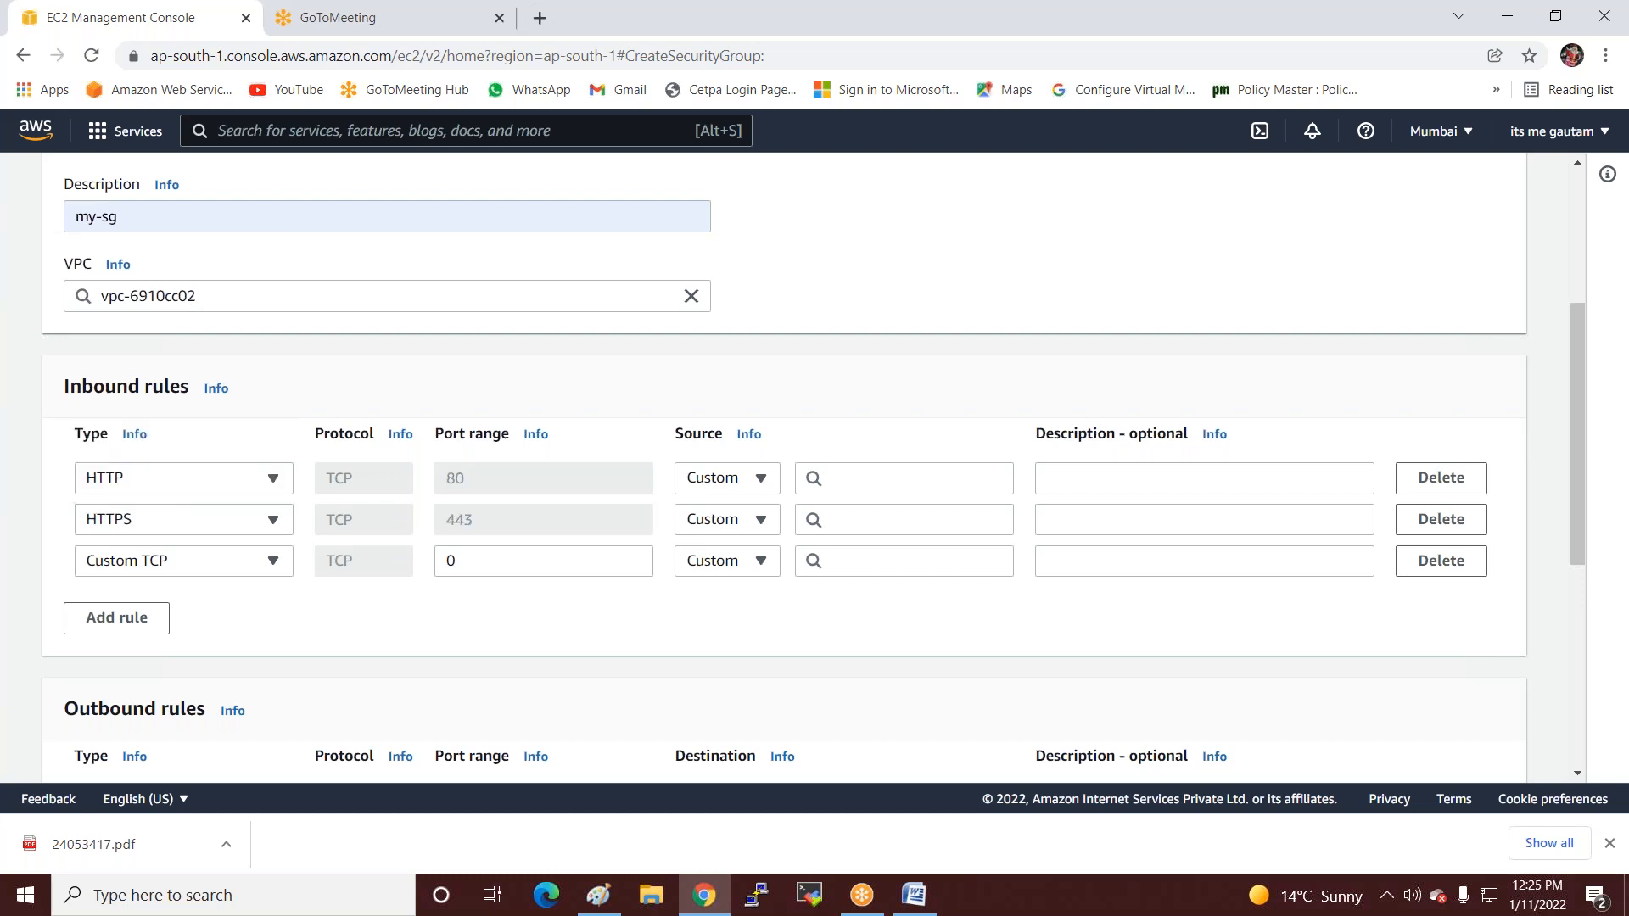
{"action": "scroll", "coordinate": [133, 459], "scroll_direction": "down", "scroll_amount": 1}
{"action": "left_click", "coordinate": [278, 455]}
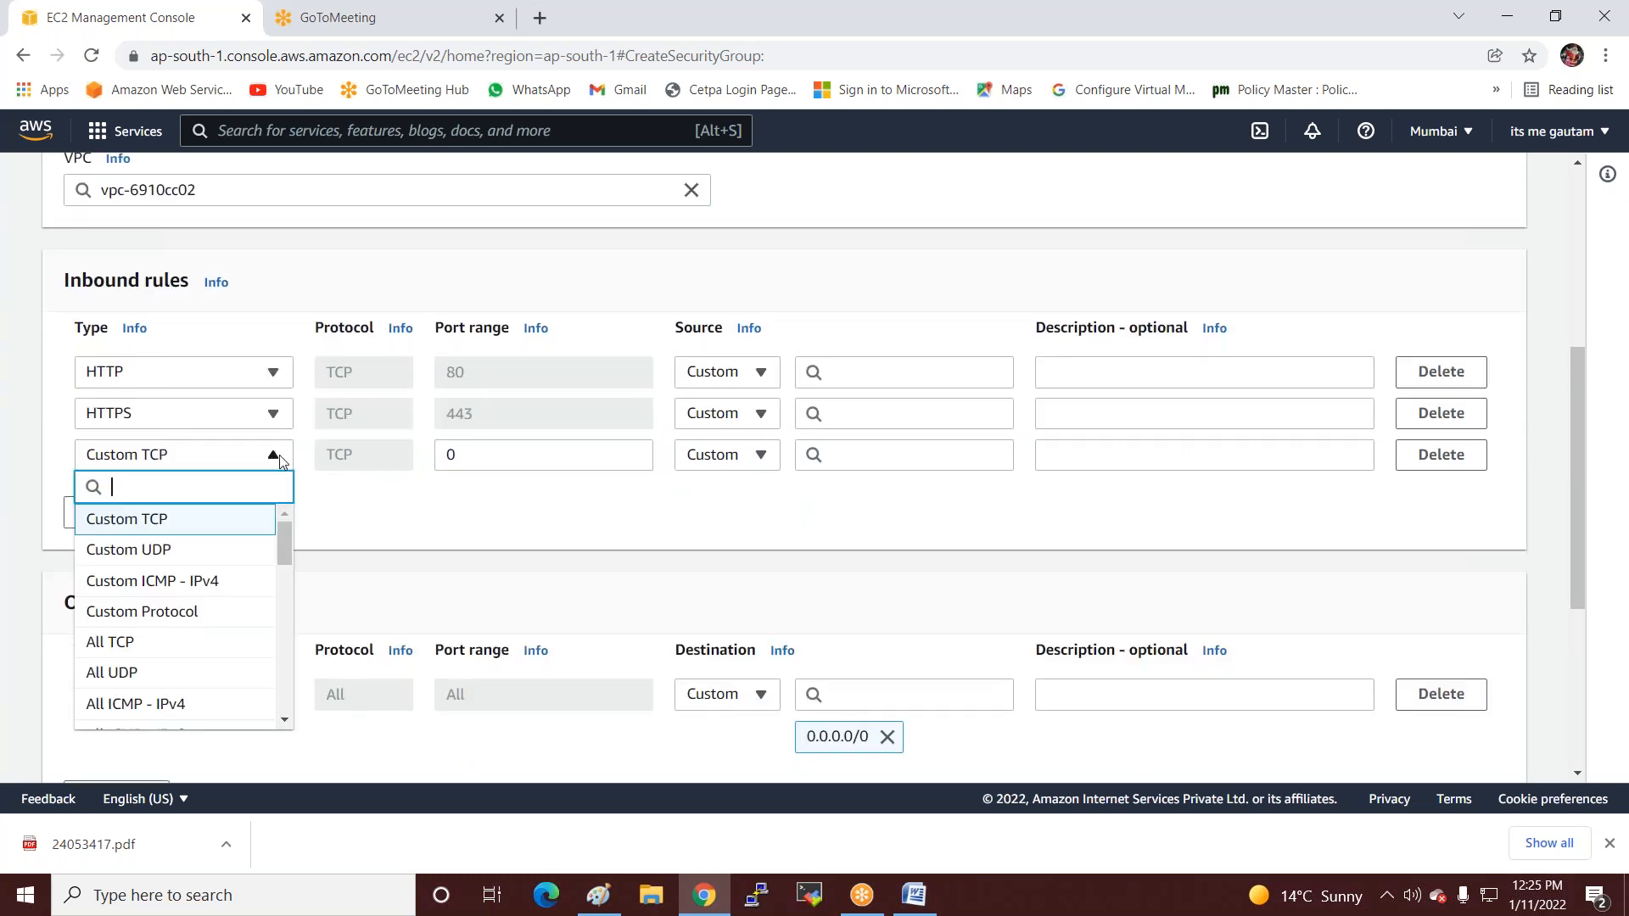
{"action": "type", "text": "n"}
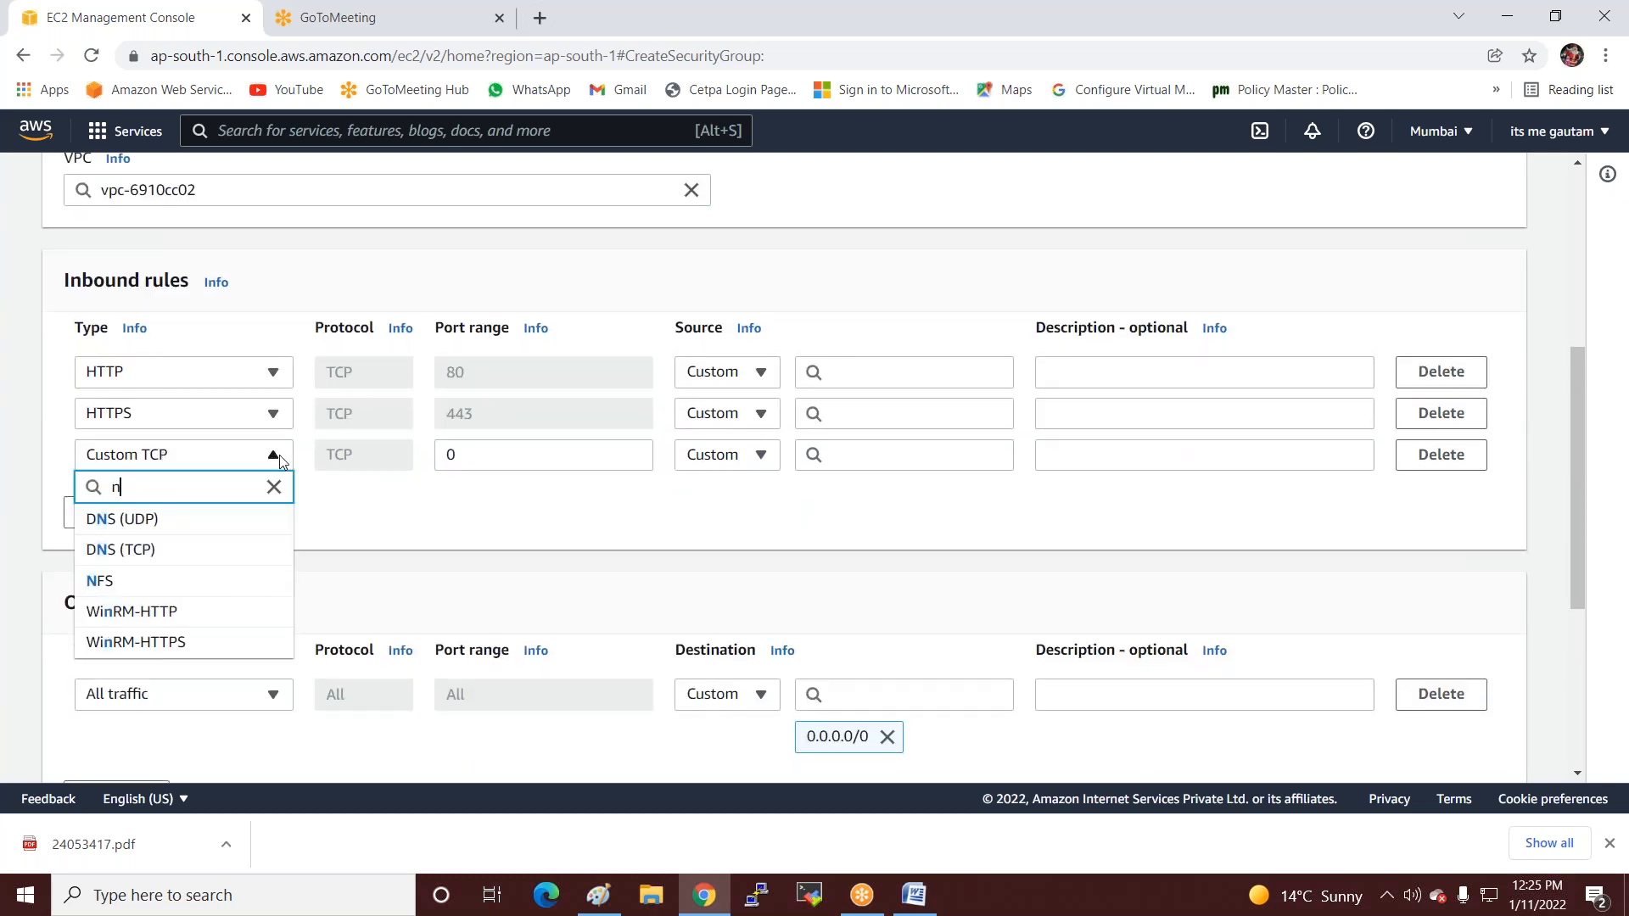
{"action": "type", "text": "fs"}
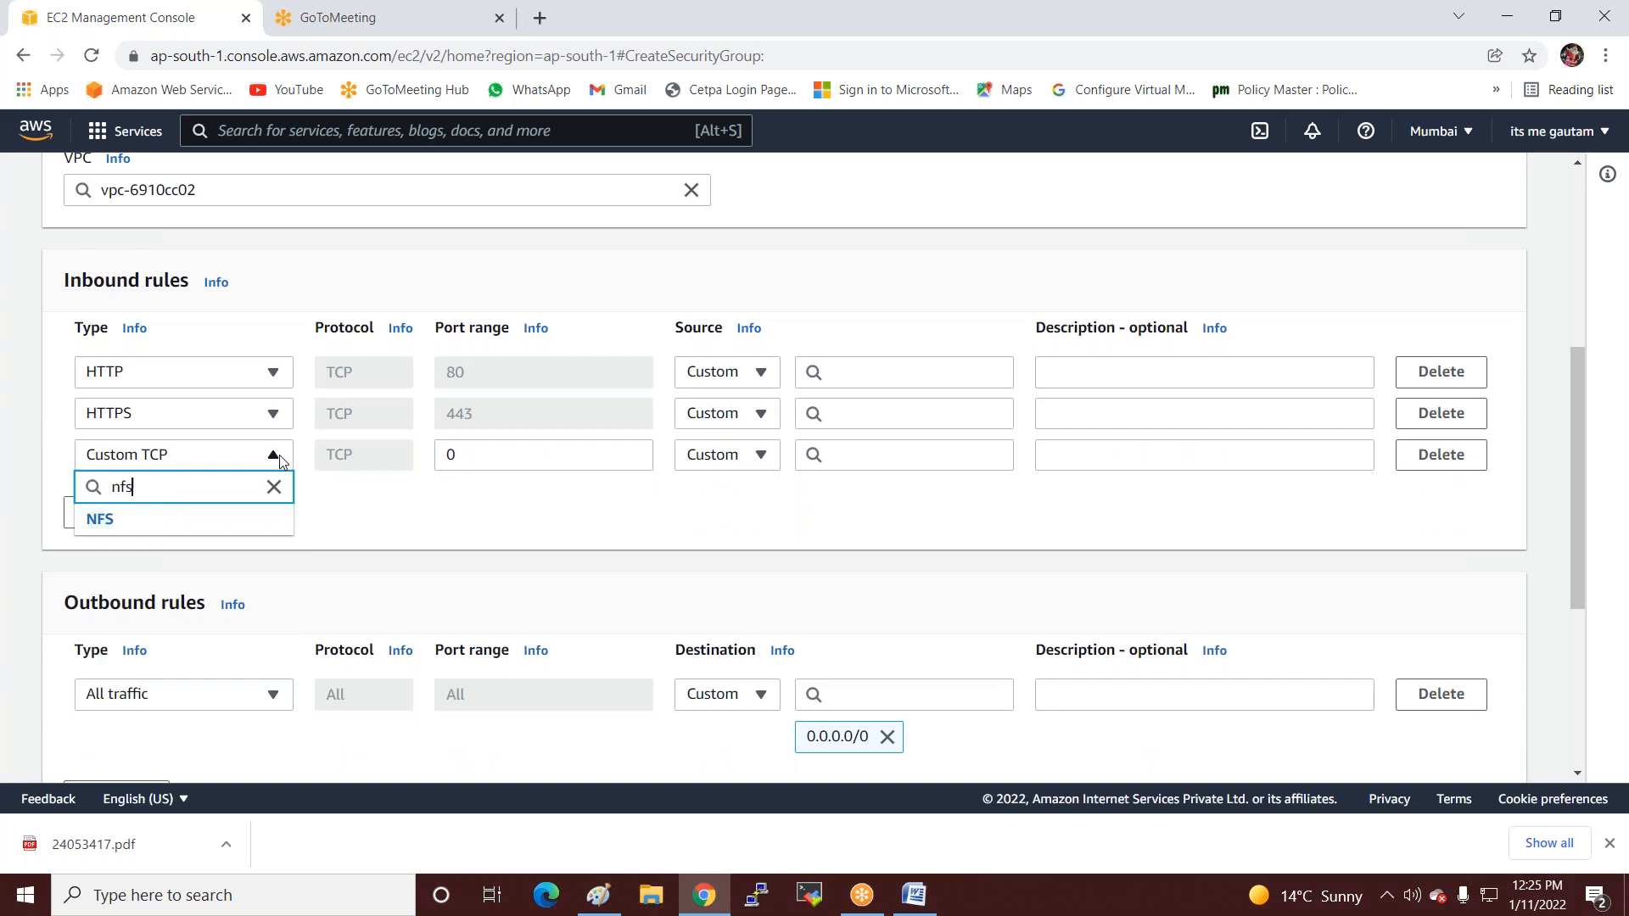
{"action": "left_click", "coordinate": [133, 520]}
Add fourth and fifth inbound rules of type RDP and SSH.
{"action": "left_click", "coordinate": [134, 520]}
{"action": "left_click", "coordinate": [219, 503]}
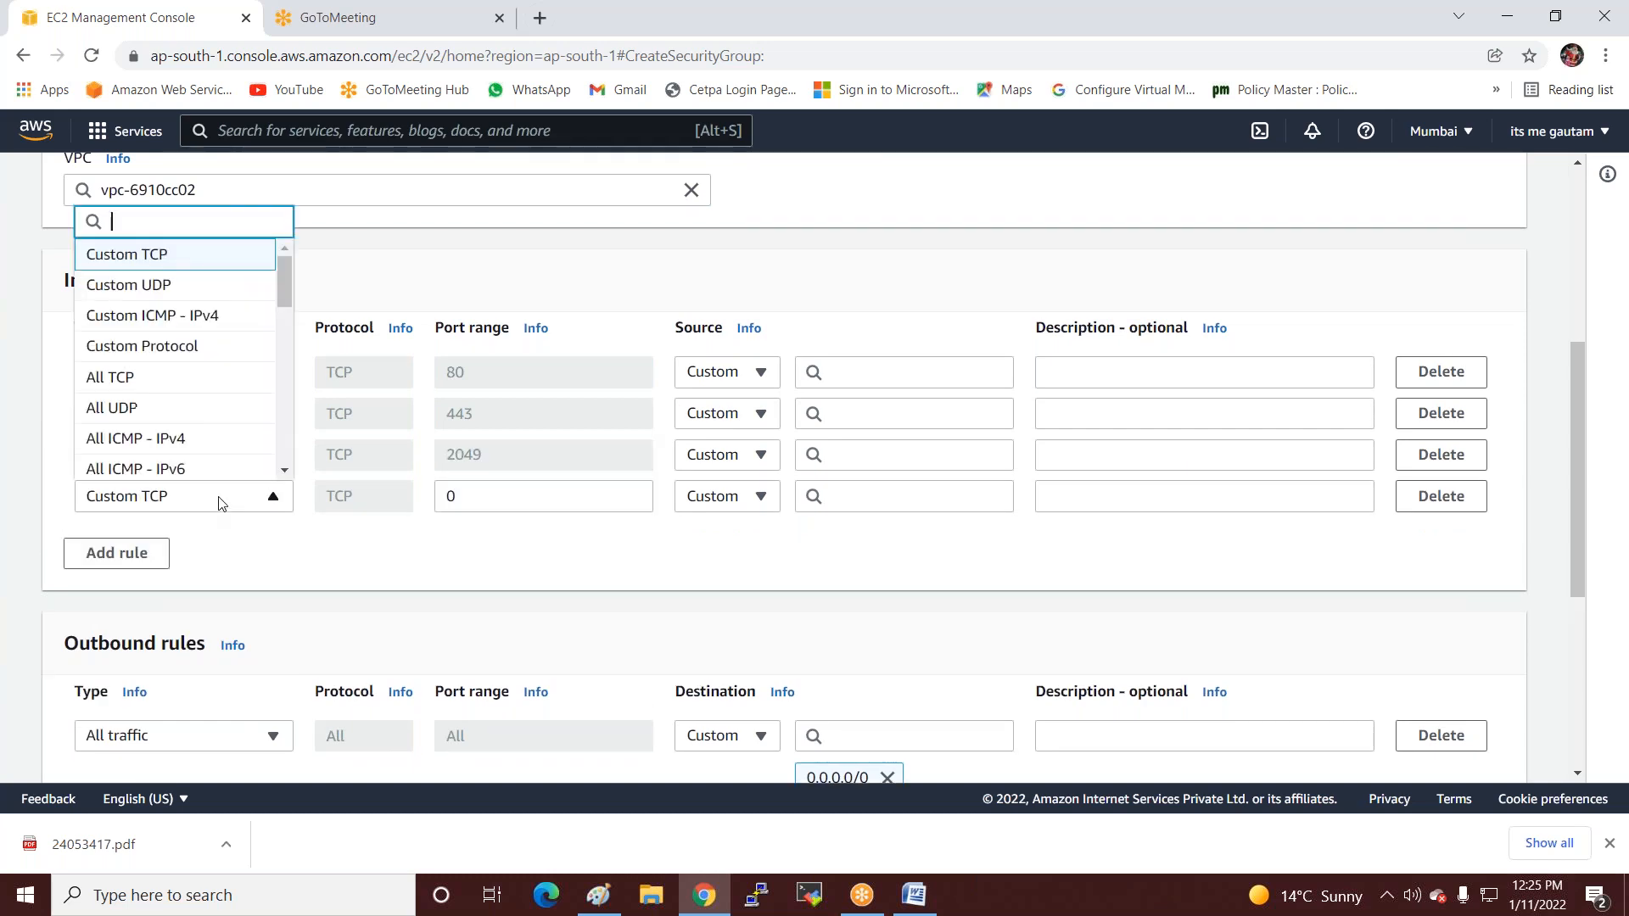
{"action": "type", "text": "rdp"}
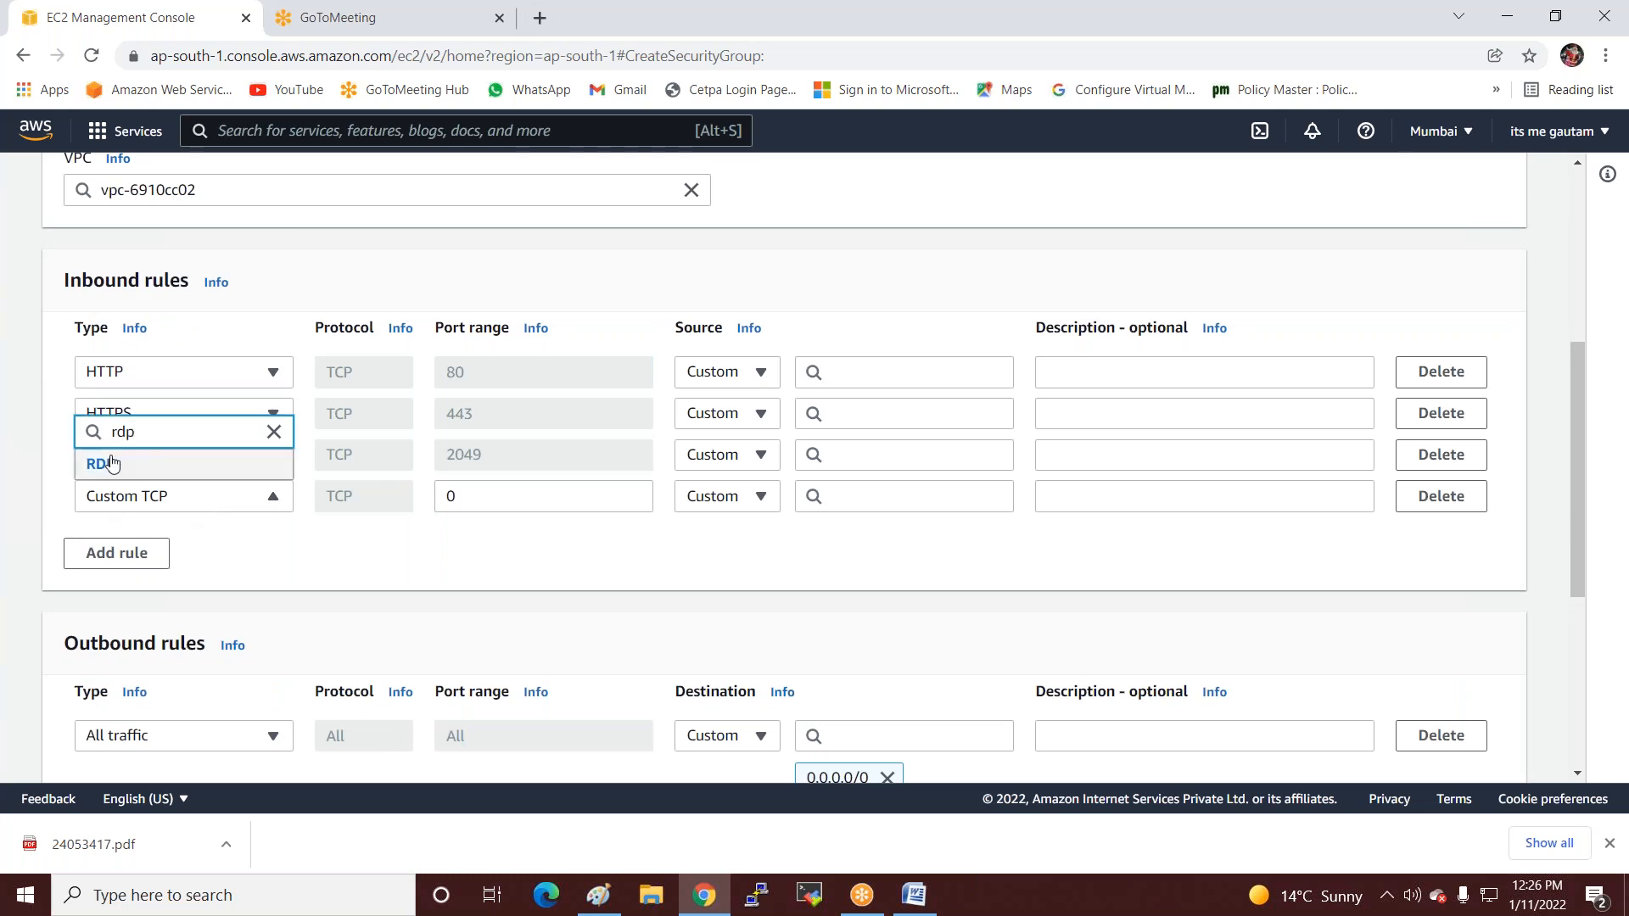
{"action": "left_click", "coordinate": [100, 463]}
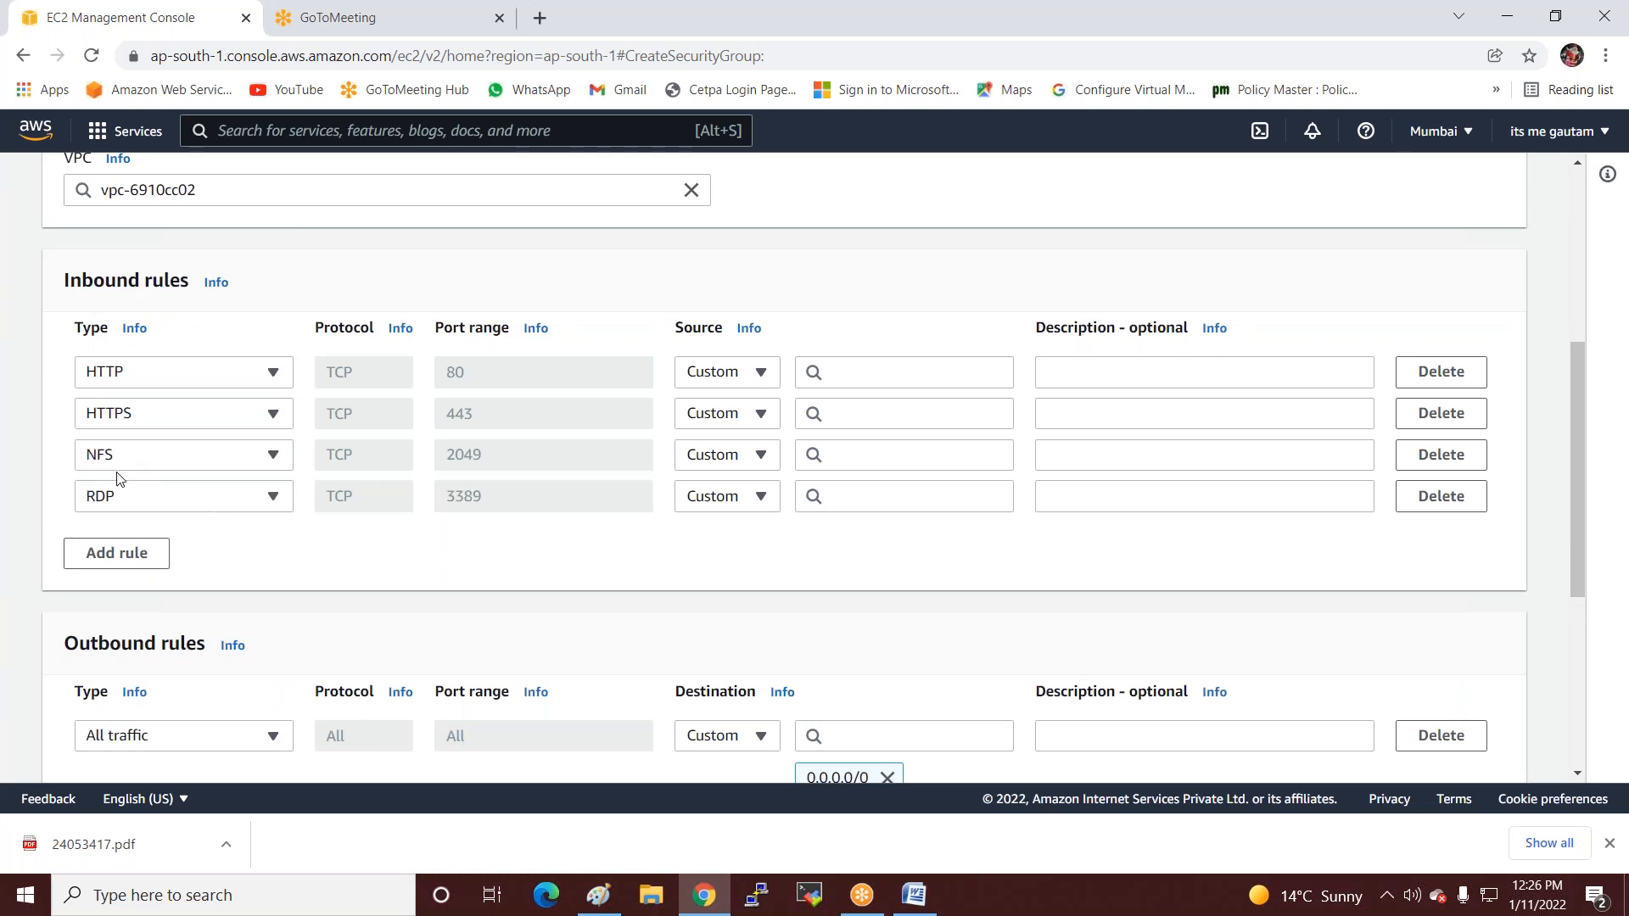
{"action": "left_click", "coordinate": [135, 552]}
{"action": "left_click", "coordinate": [170, 543]}
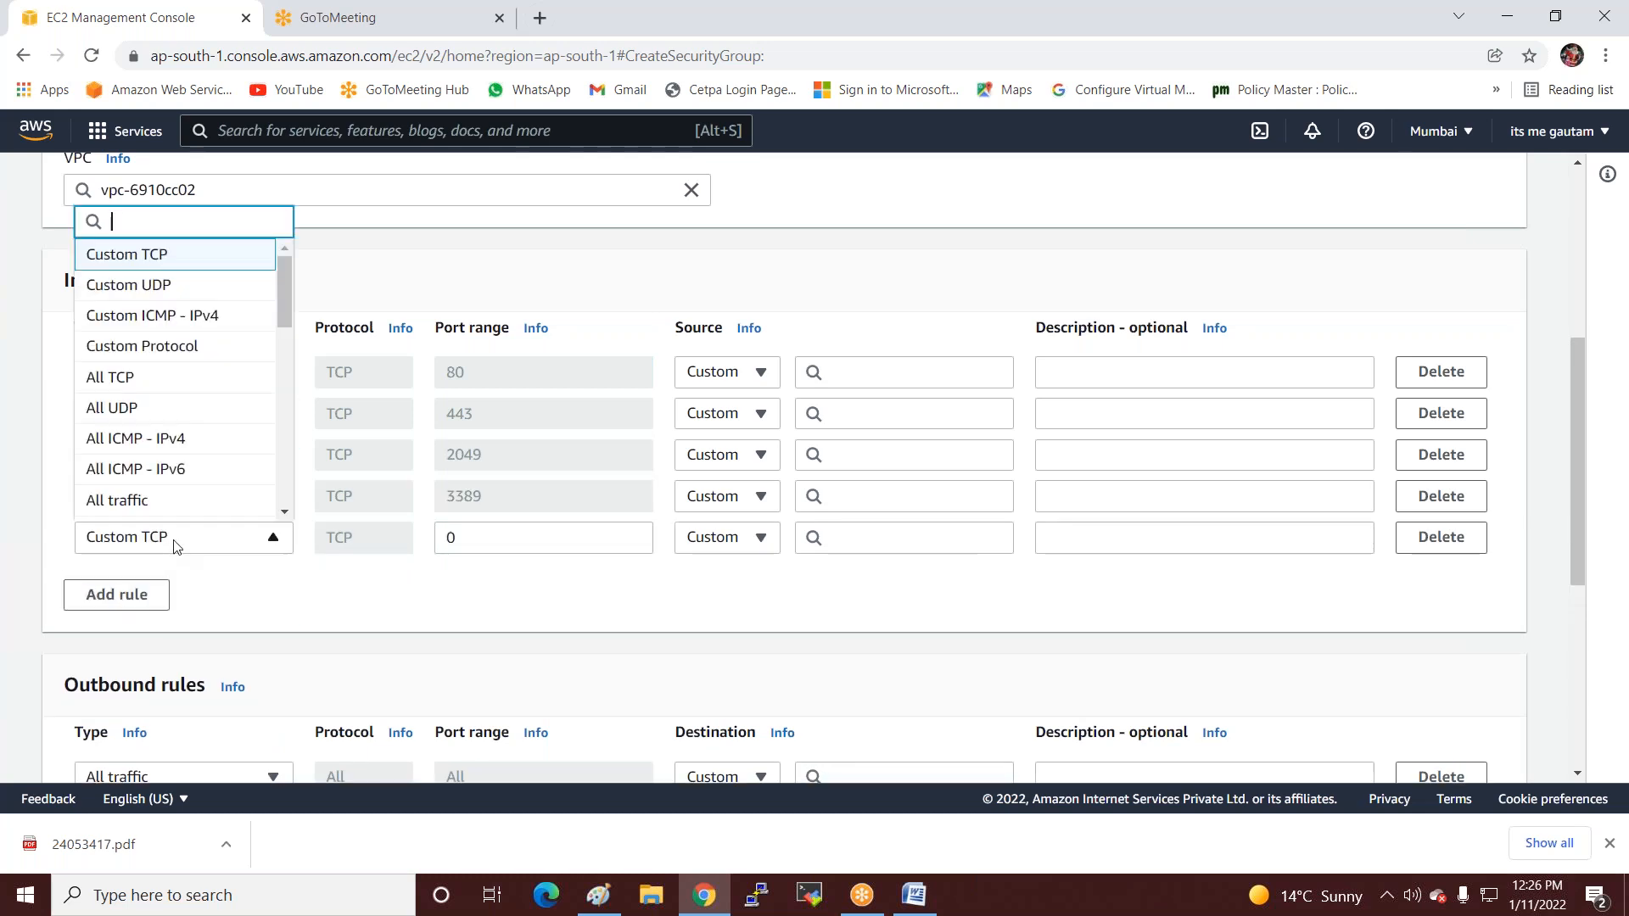
{"action": "type", "text": "ssh"}
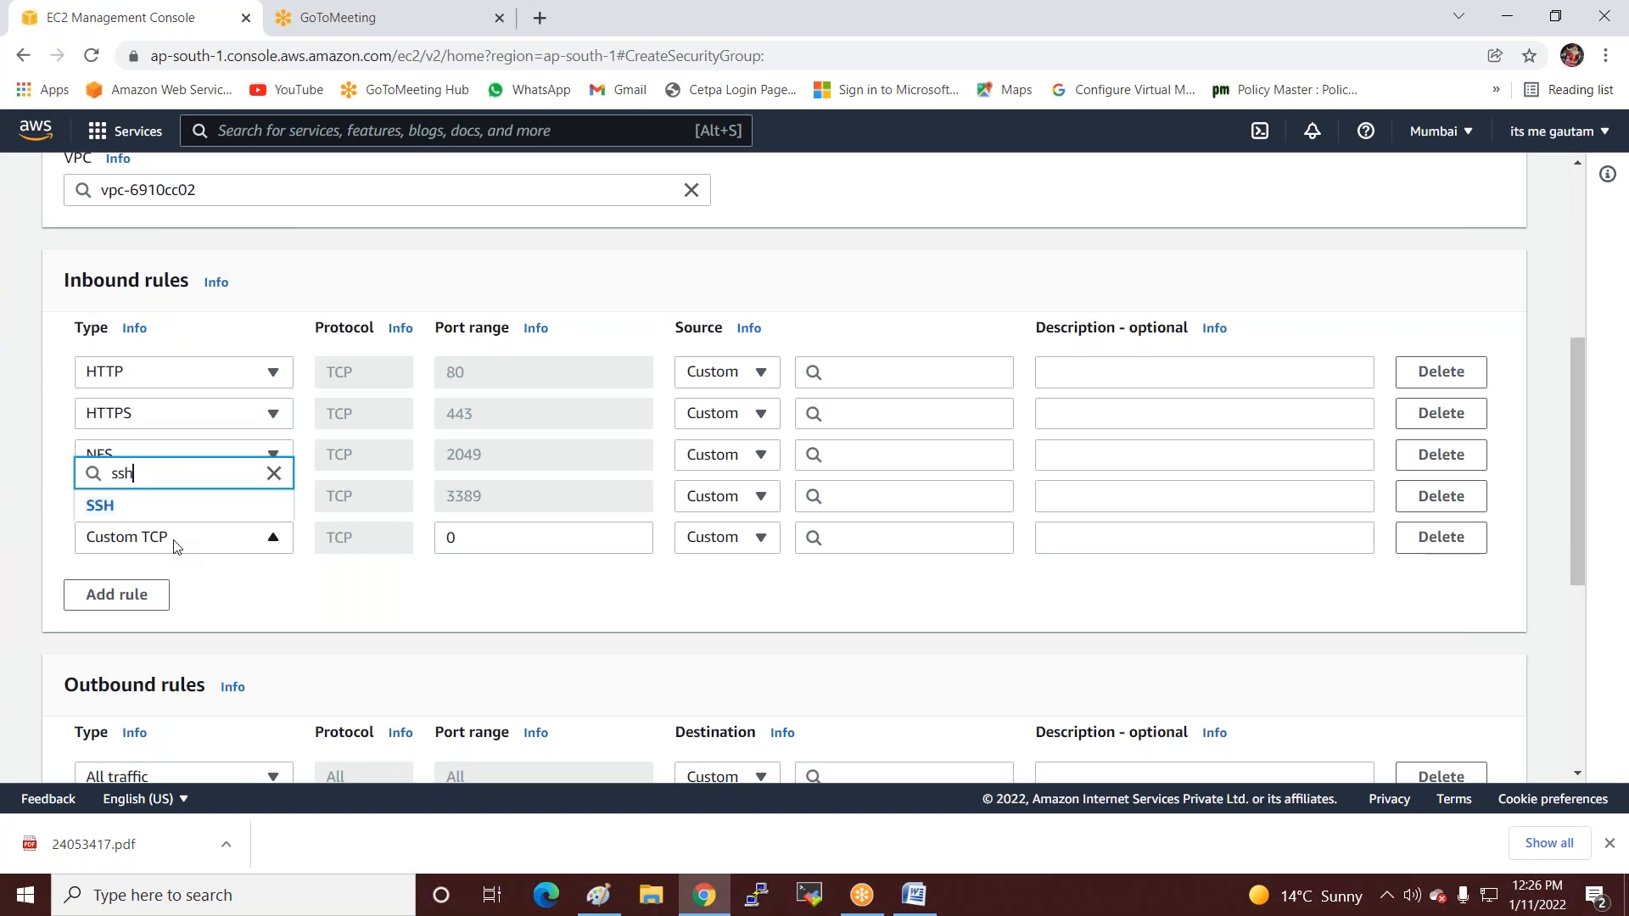
{"action": "left_click", "coordinate": [101, 505]}
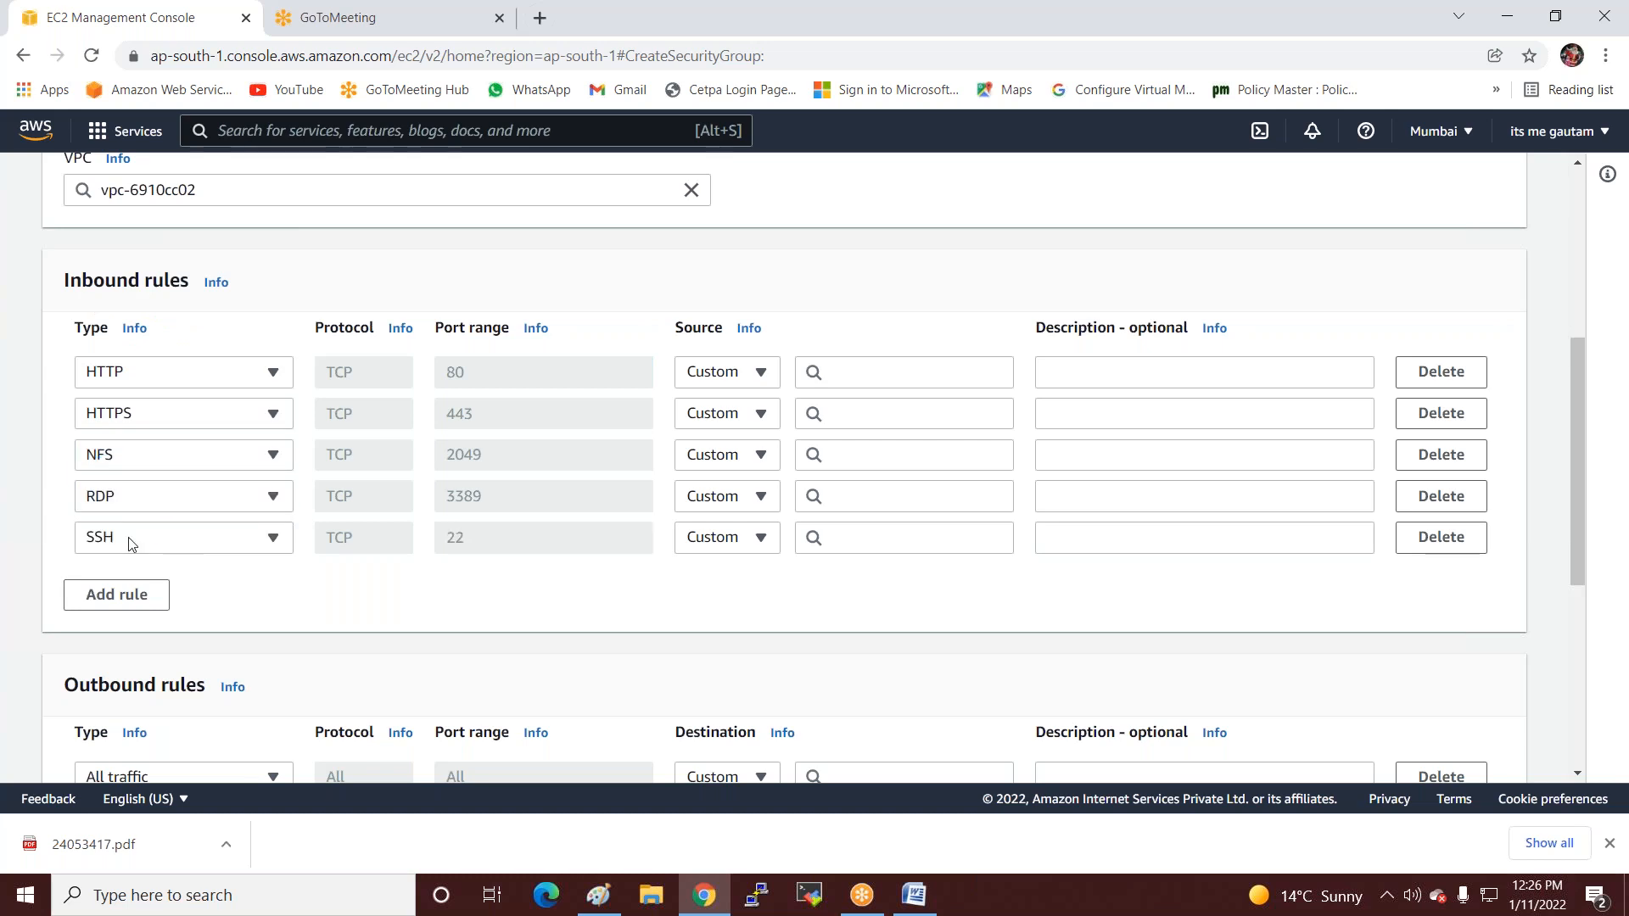
Add a sixth inbound rule of type MYSQL/Aurora (port 3306).
{"action": "left_click", "coordinate": [118, 594]}
{"action": "left_click", "coordinate": [223, 580]}
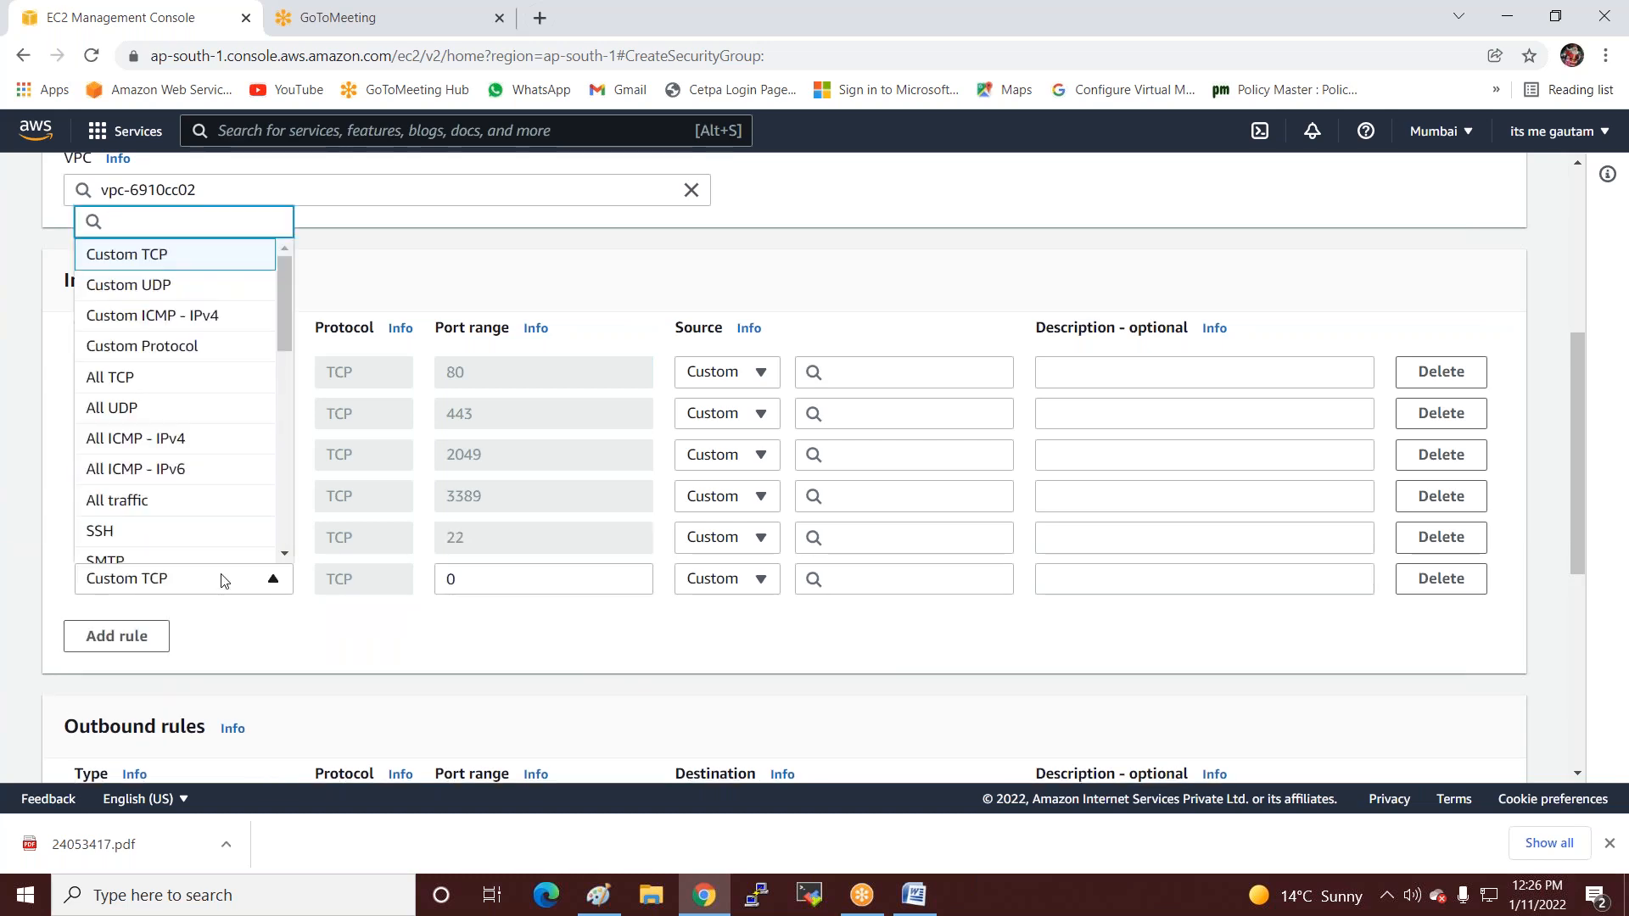
{"action": "type", "text": "arr"}
{"action": "key", "text": "BackSpace"}
{"action": "key", "text": "BackSpace"}
{"action": "key", "text": "BackSpace"}
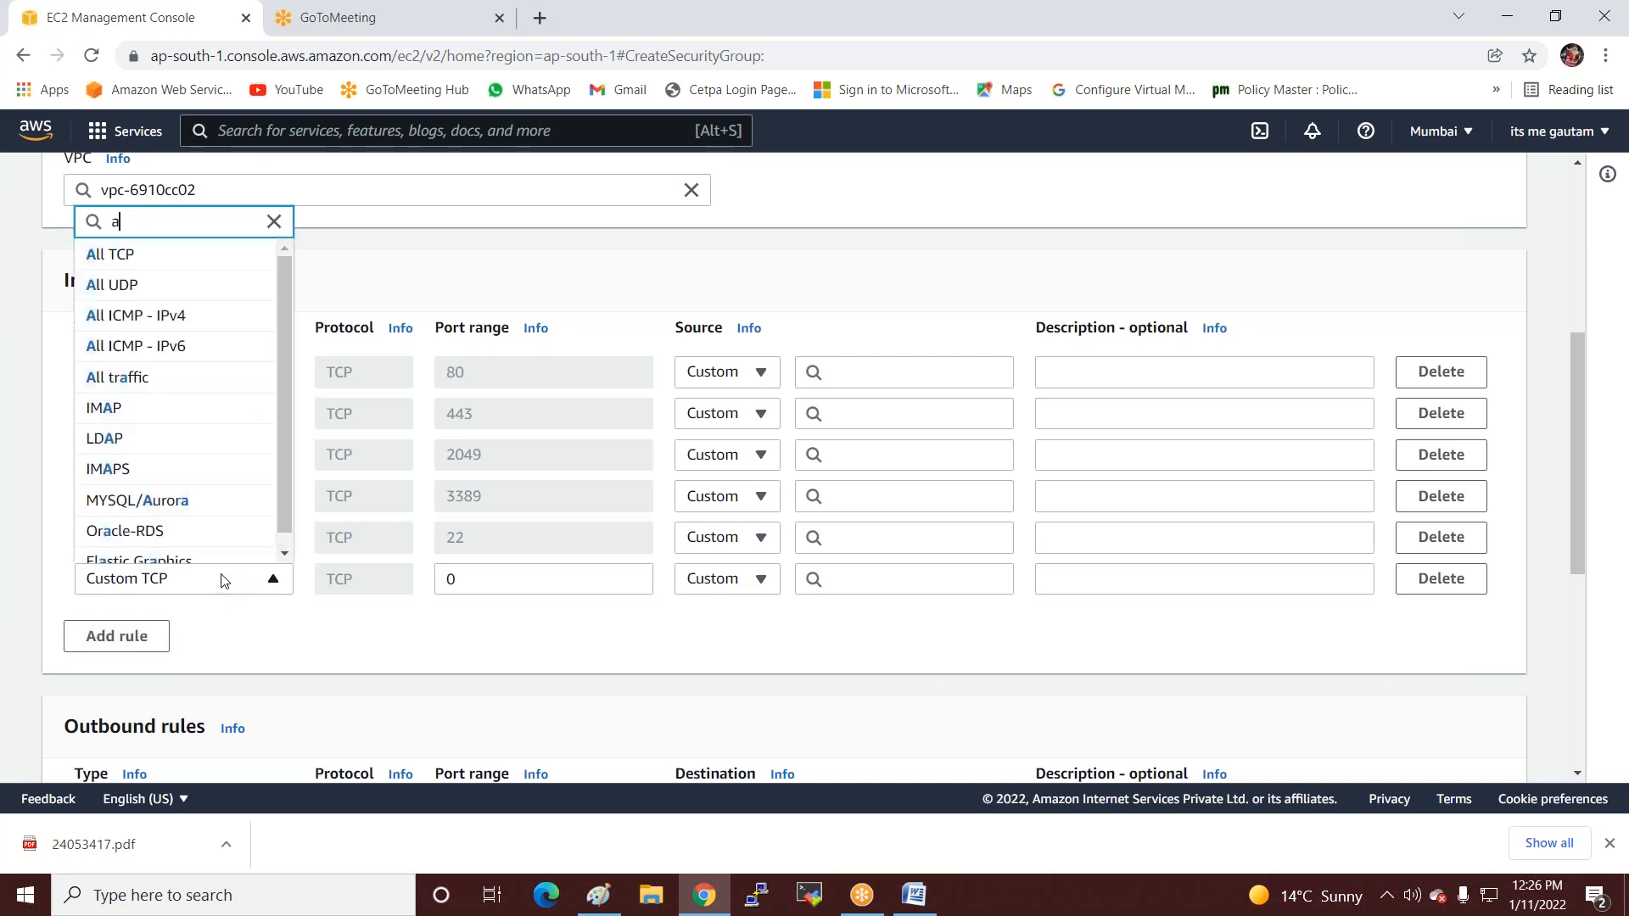
{"action": "type", "text": "mys"}
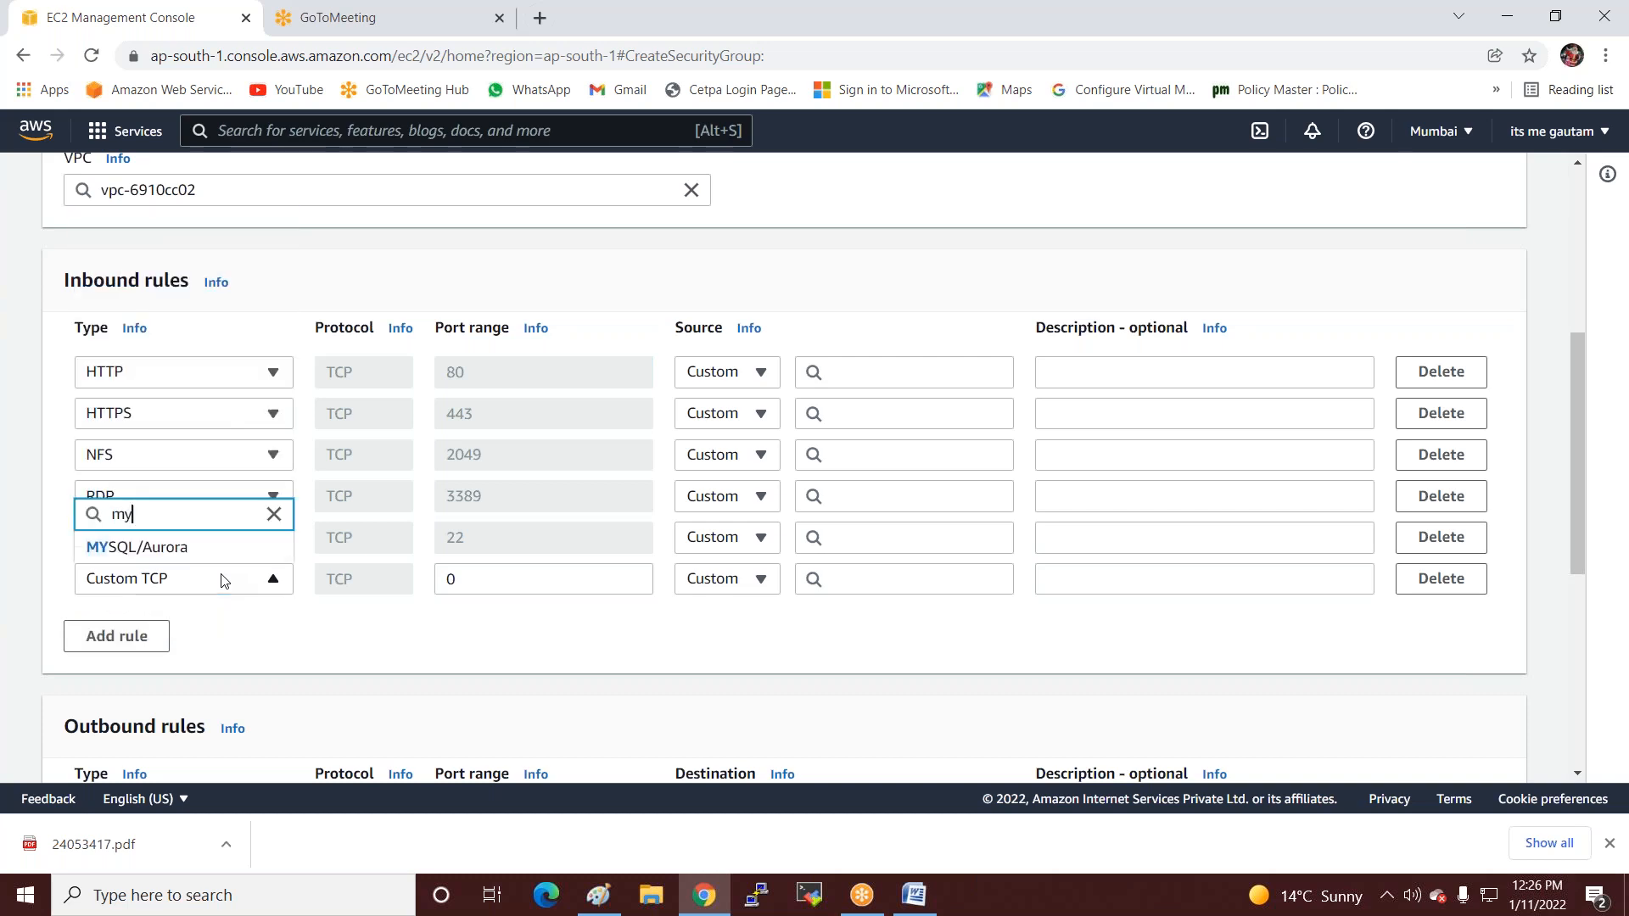
{"action": "left_click", "coordinate": [174, 554]}
{"action": "scroll", "coordinate": [289, 604], "scroll_direction": "down", "scroll_amount": 1}
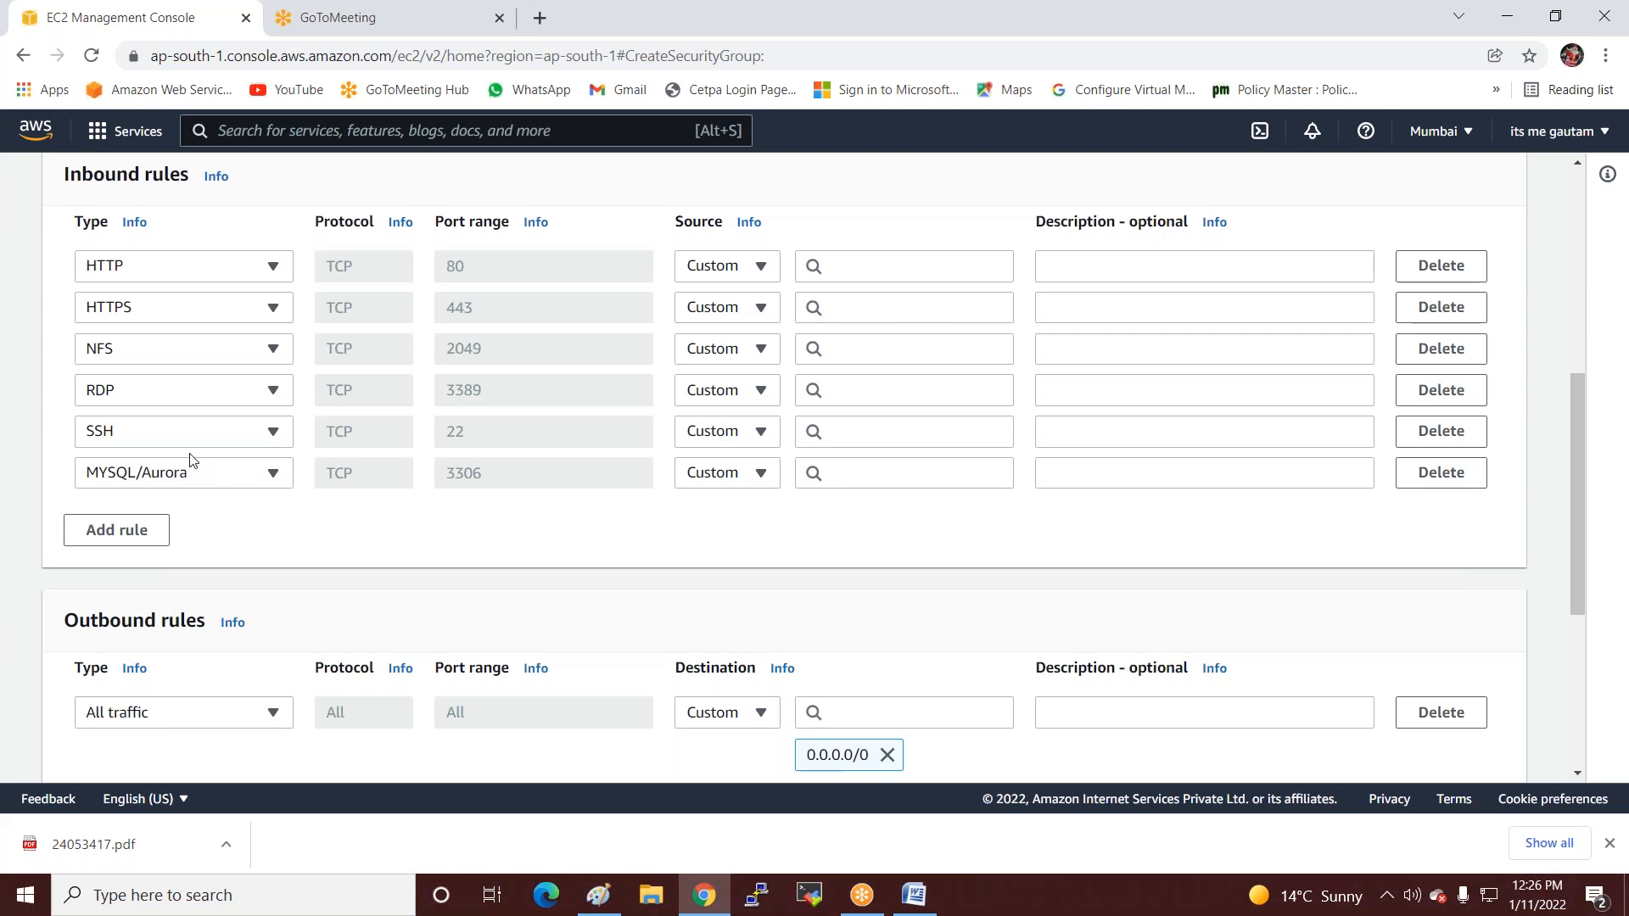
Add a seventh inbound rule of type All traffic.
{"action": "left_click", "coordinate": [123, 534]}
{"action": "left_click", "coordinate": [123, 516]}
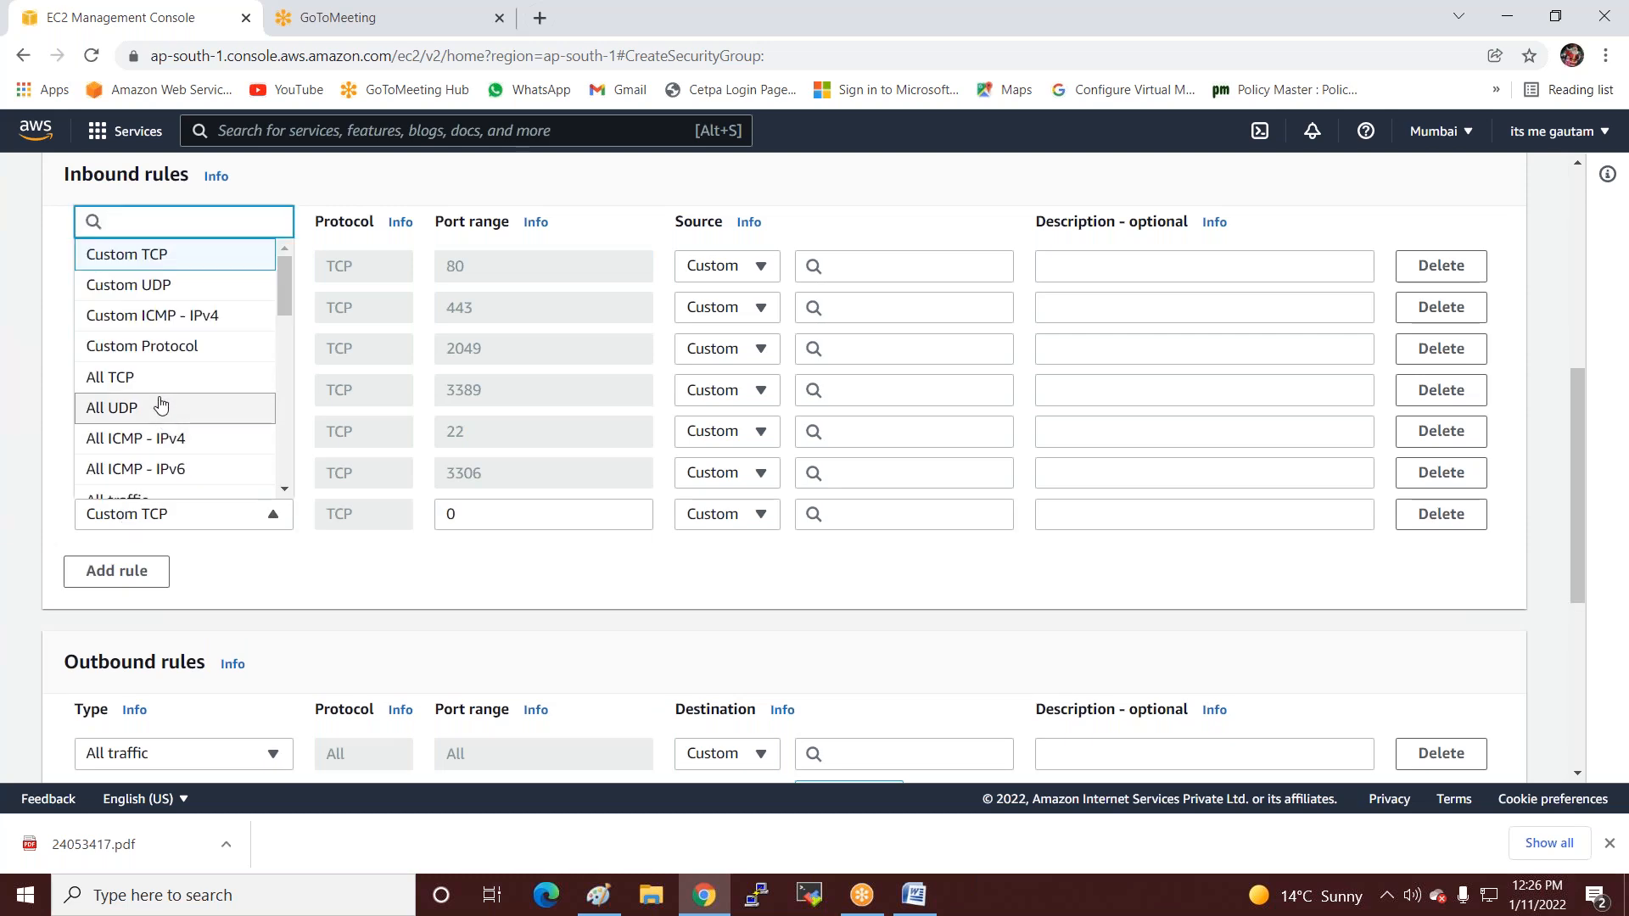
{"action": "scroll", "coordinate": [157, 403], "scroll_direction": "down", "scroll_amount": 1}
{"action": "left_click", "coordinate": [133, 397]}
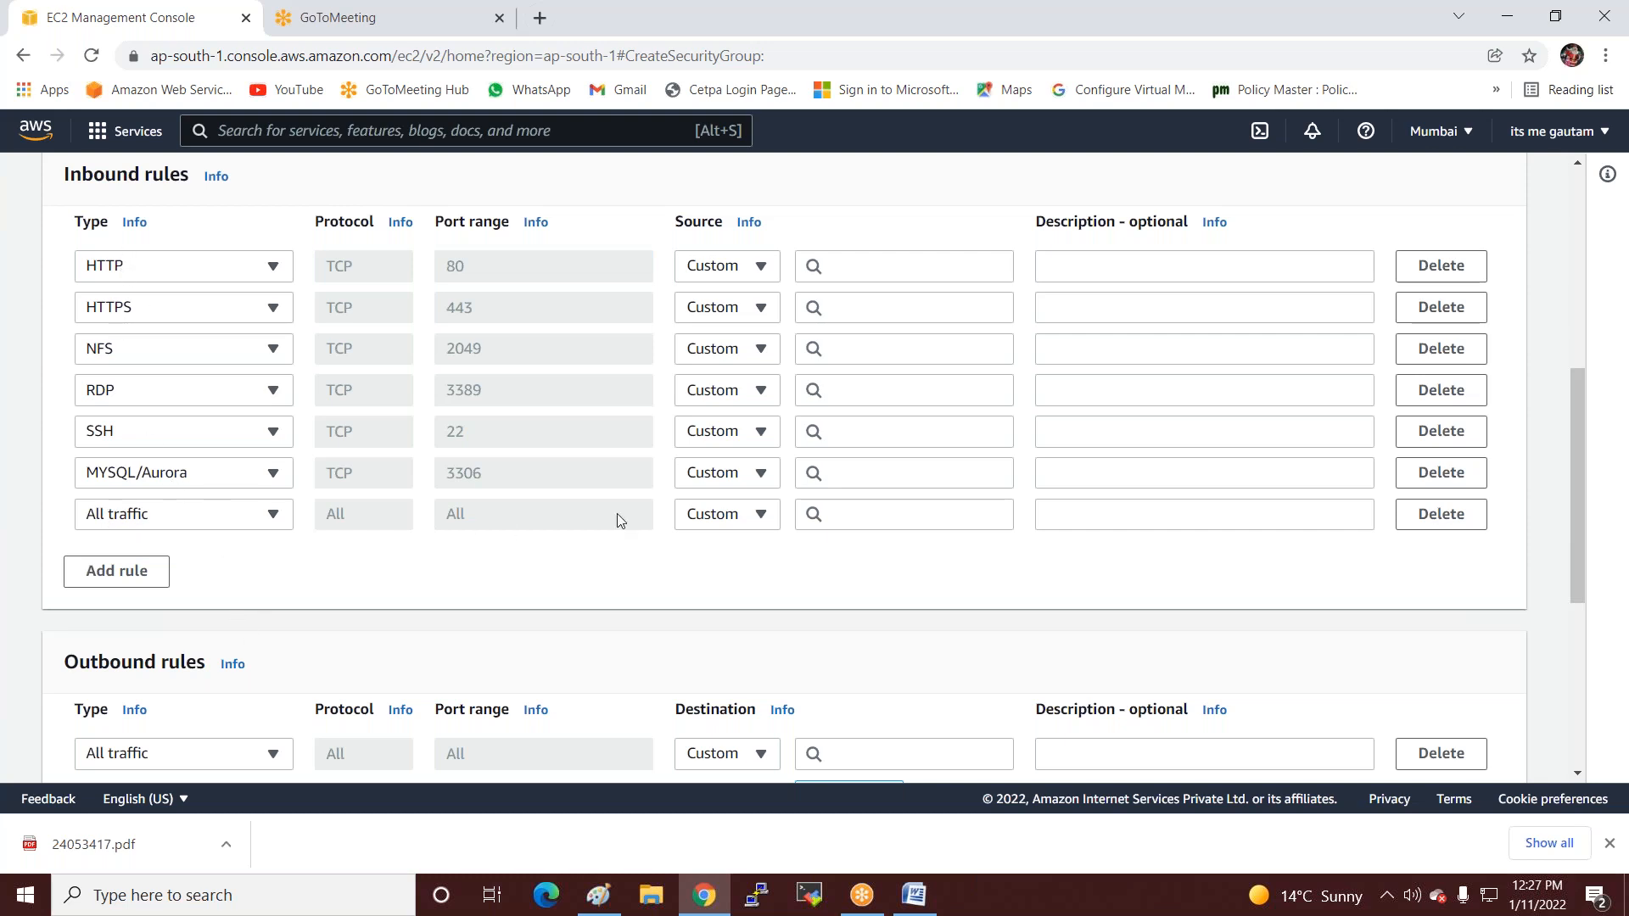
Set the source of all seven inbound rules to Anywhere-IPv4 (0.0.0.0/0).
{"action": "left_click", "coordinate": [761, 514]}
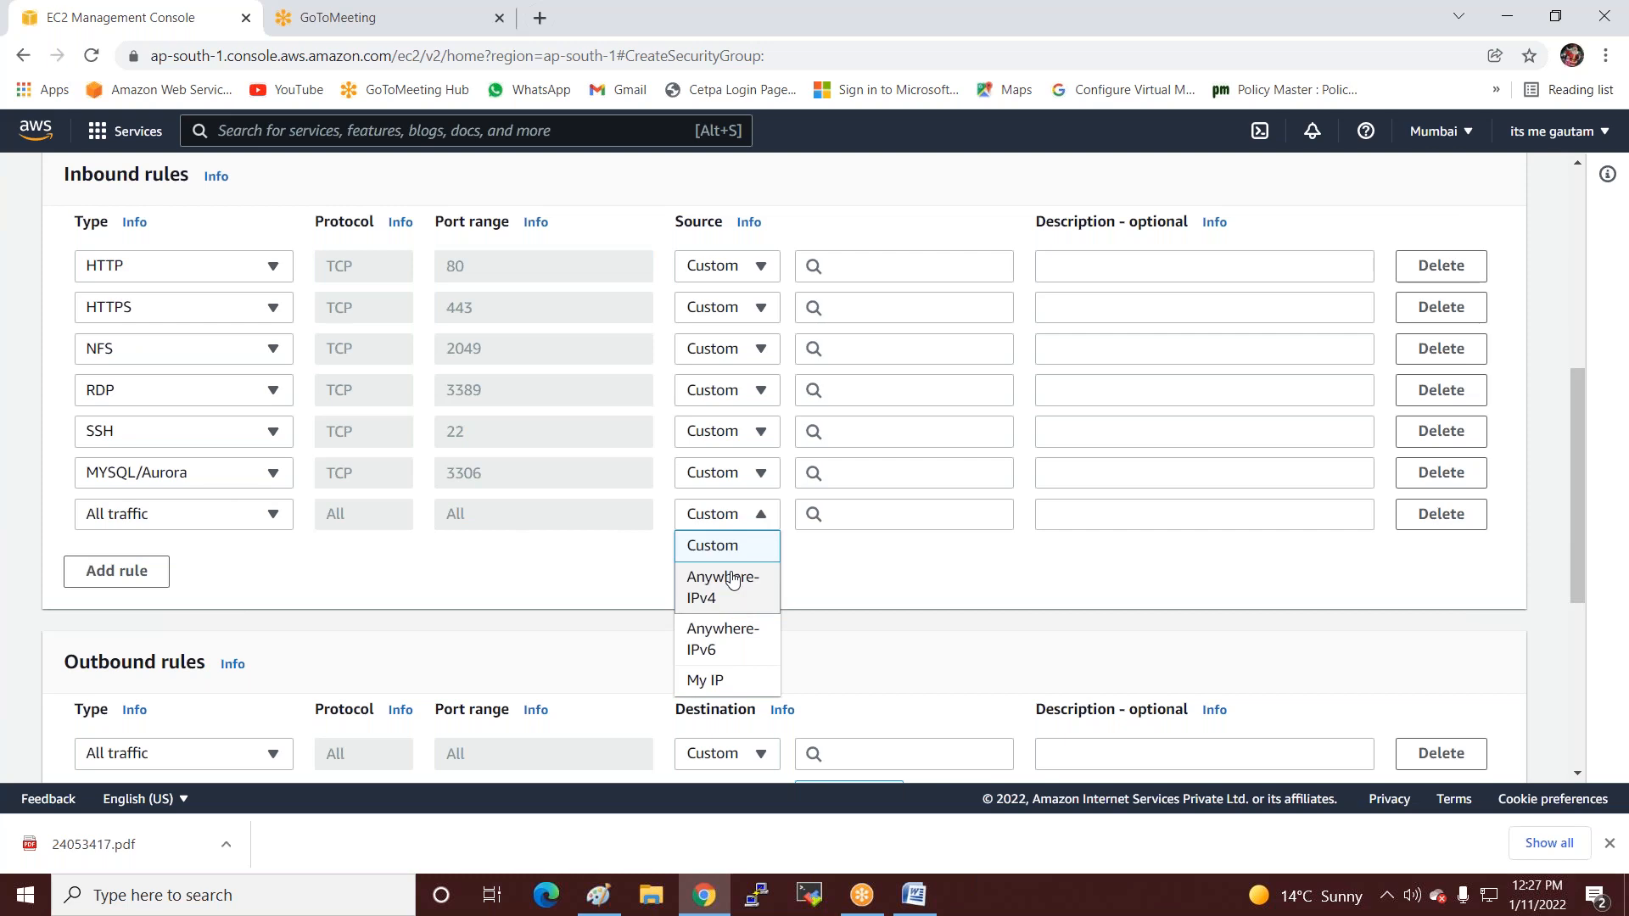
{"action": "left_click", "coordinate": [727, 585]}
{"action": "left_click", "coordinate": [746, 472]}
{"action": "left_click", "coordinate": [739, 555]}
{"action": "left_click", "coordinate": [757, 431]}
{"action": "left_click", "coordinate": [739, 498]}
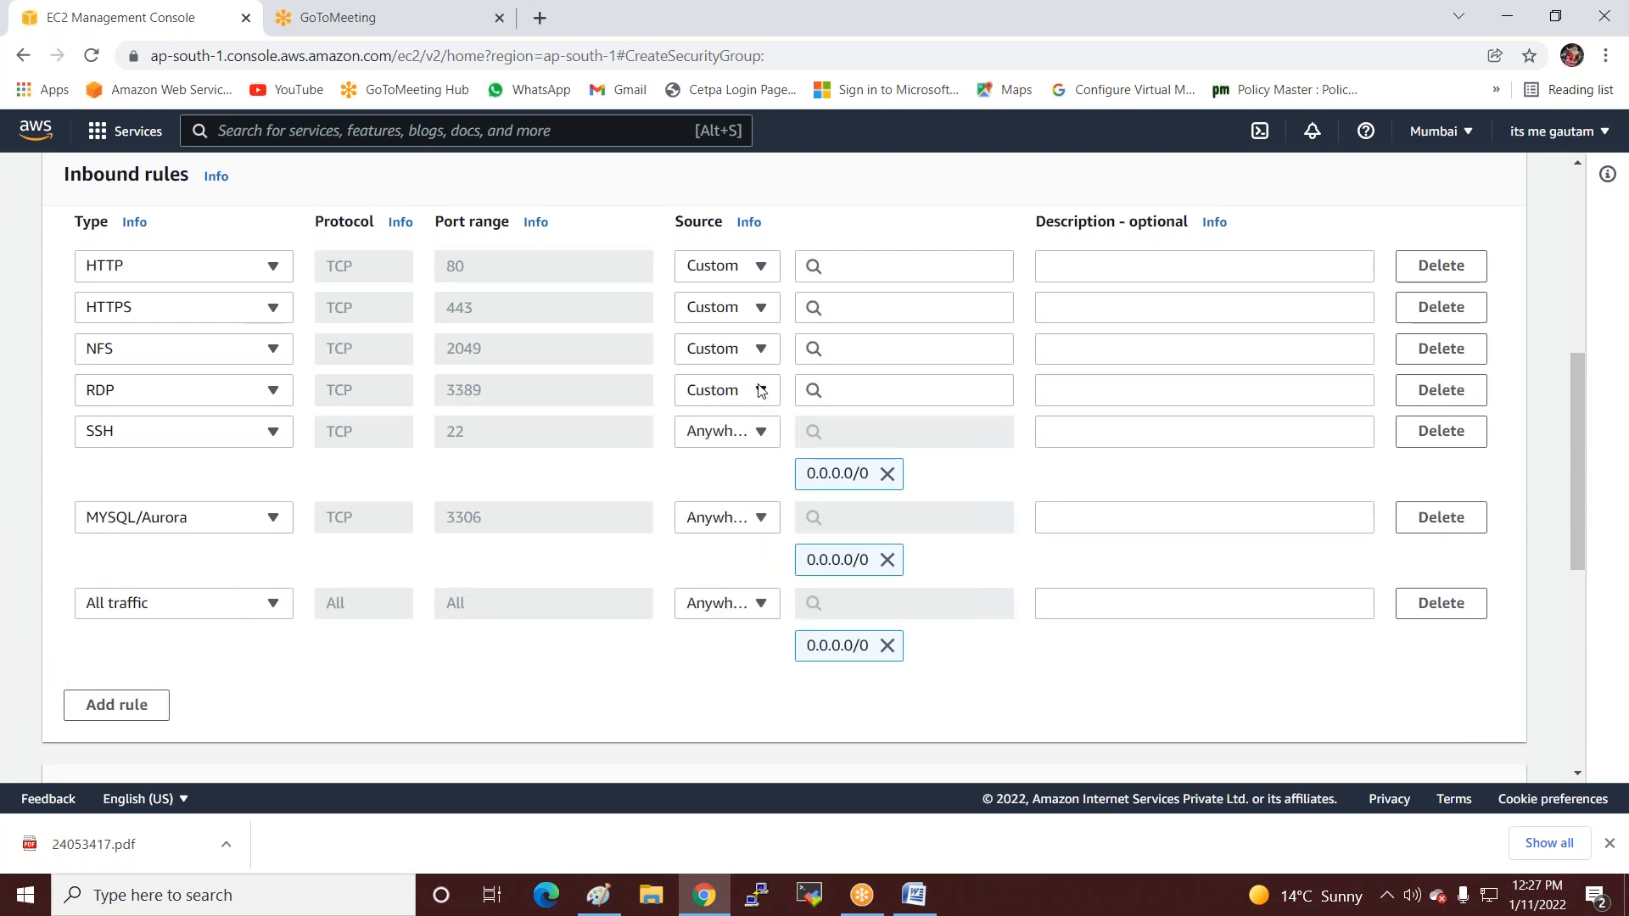
{"action": "left_click", "coordinate": [760, 390]}
{"action": "left_click", "coordinate": [730, 462]}
{"action": "left_click", "coordinate": [754, 348]}
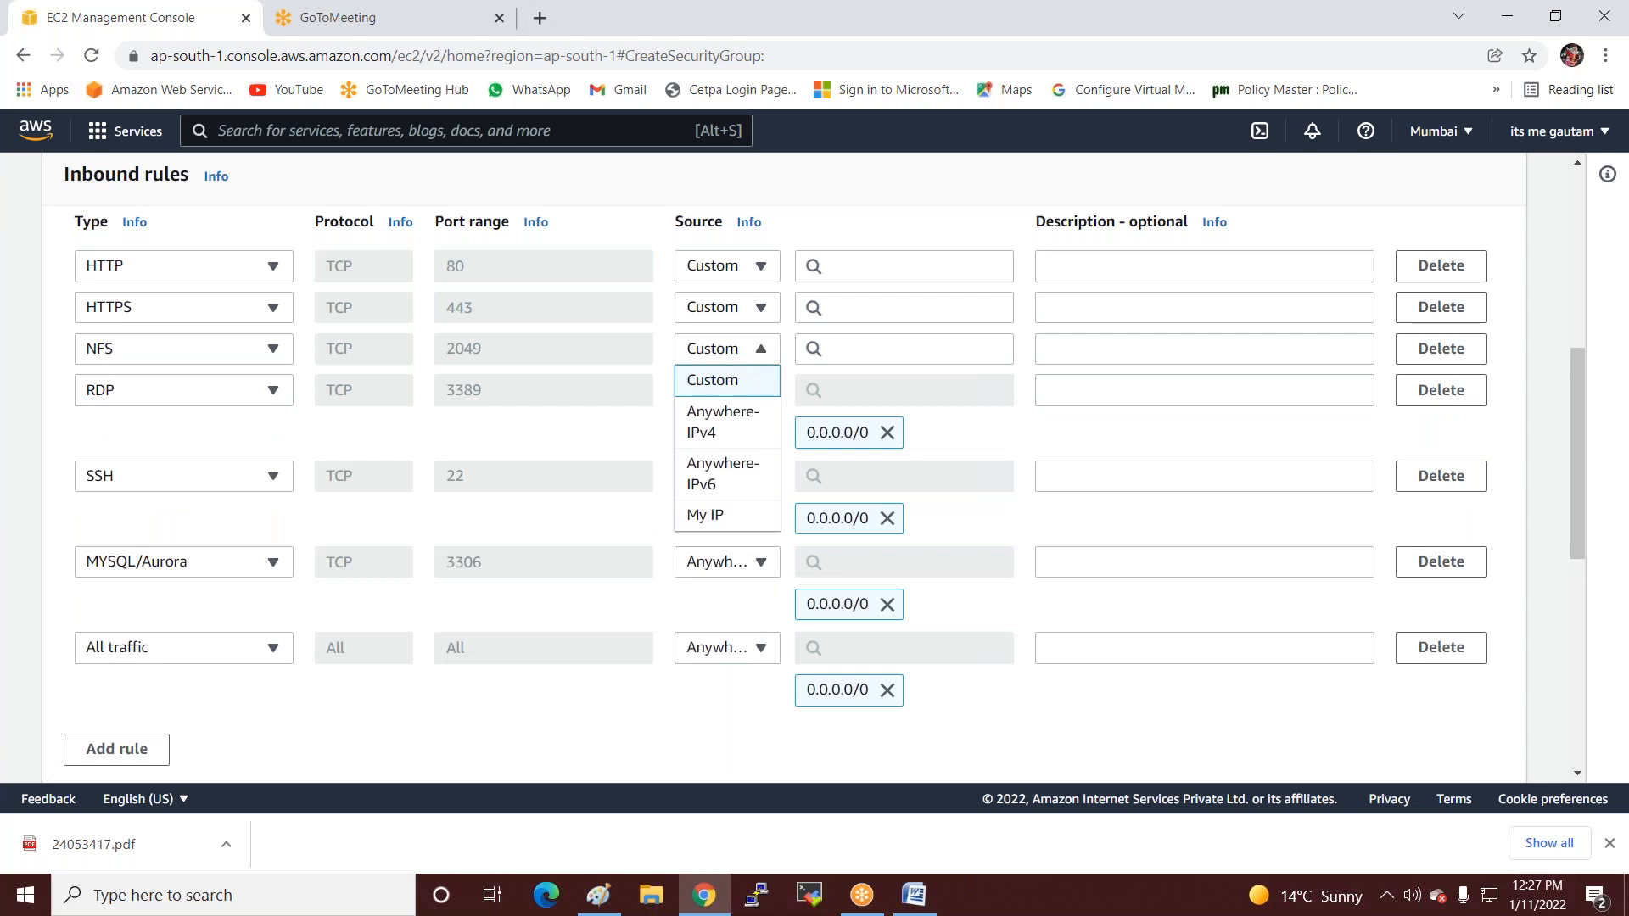
{"action": "left_click", "coordinate": [727, 413]}
{"action": "left_click", "coordinate": [753, 309]}
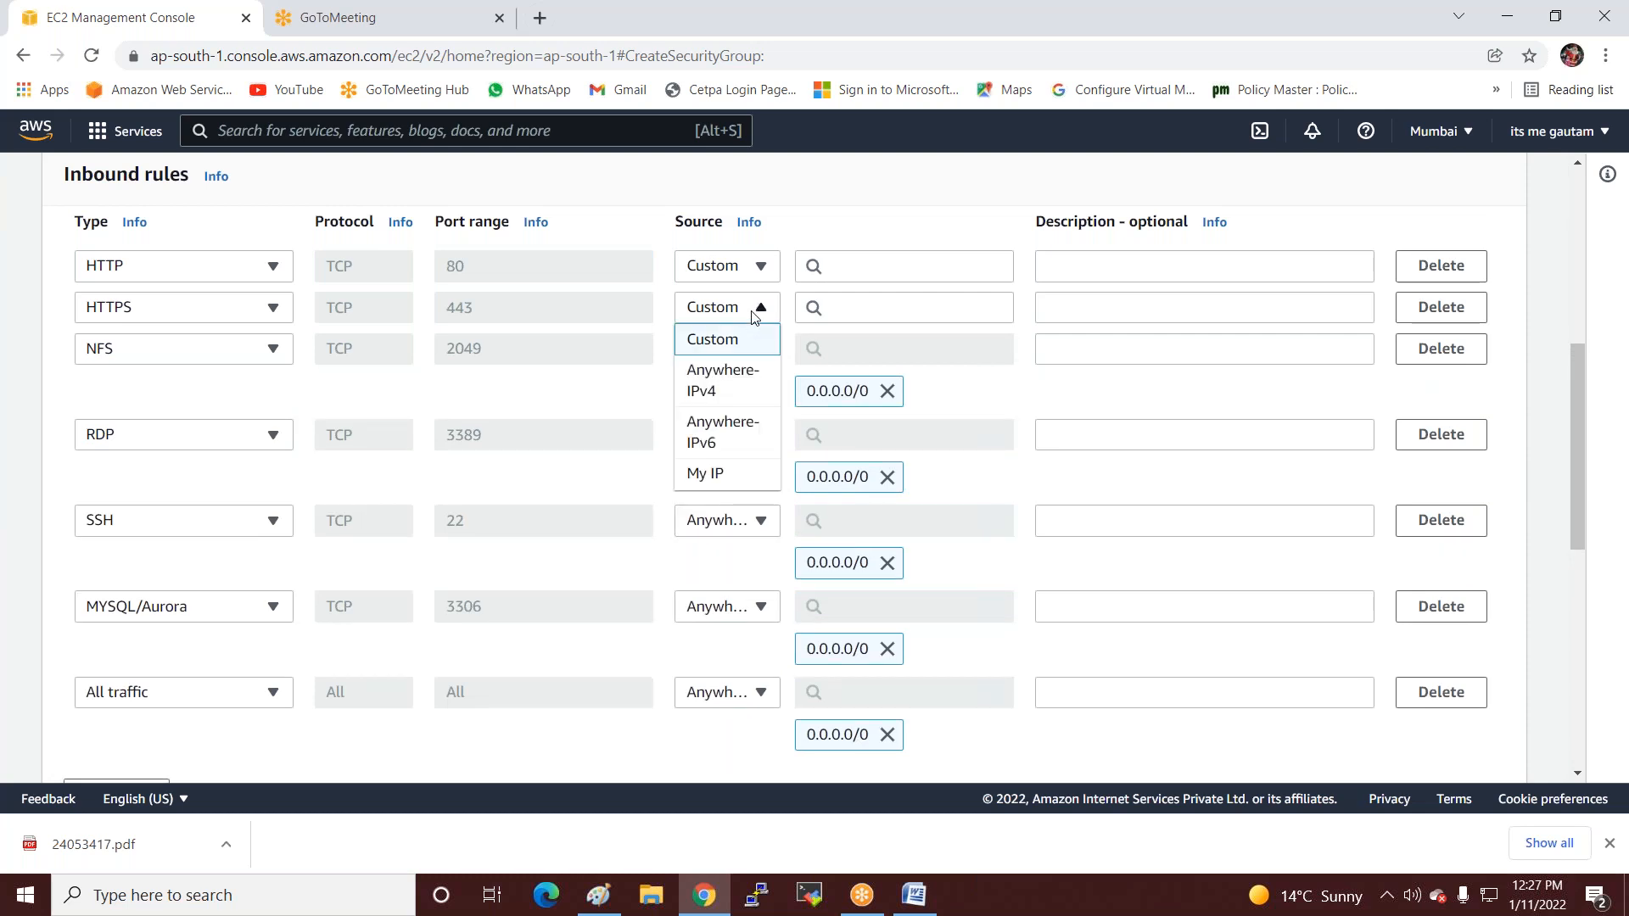
{"action": "left_click", "coordinate": [736, 384]}
{"action": "left_click", "coordinate": [762, 267]}
{"action": "left_click", "coordinate": [708, 340]}
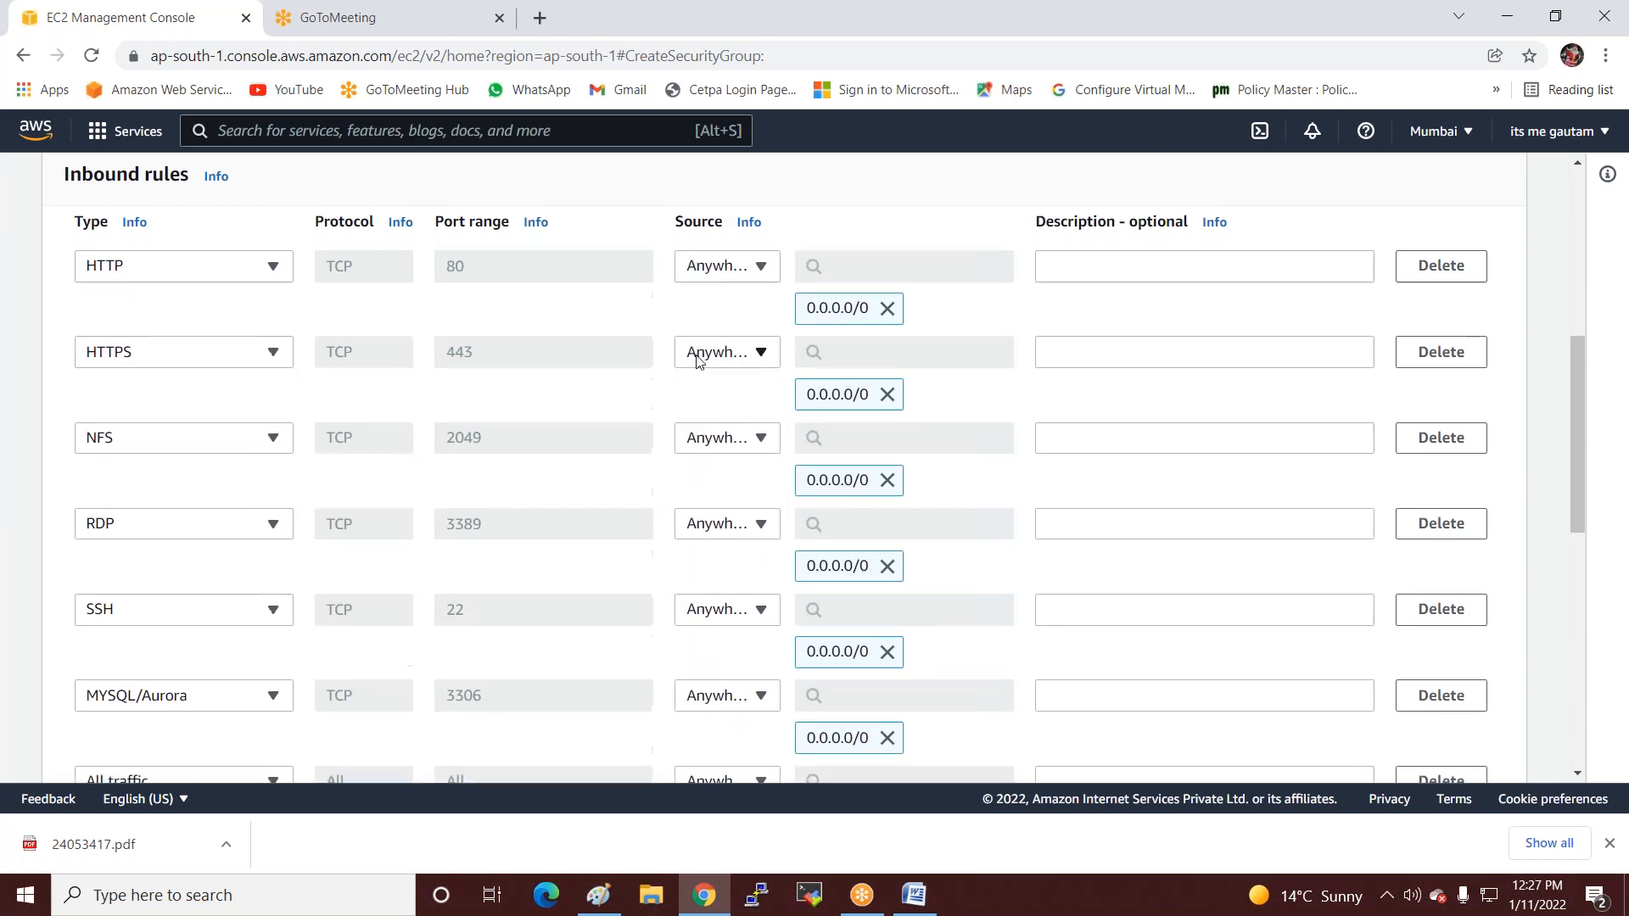
Review the rules and create the SQL-Sg security group.
{"action": "scroll", "coordinate": [1172, 521], "scroll_direction": "down", "scroll_amount": 6}
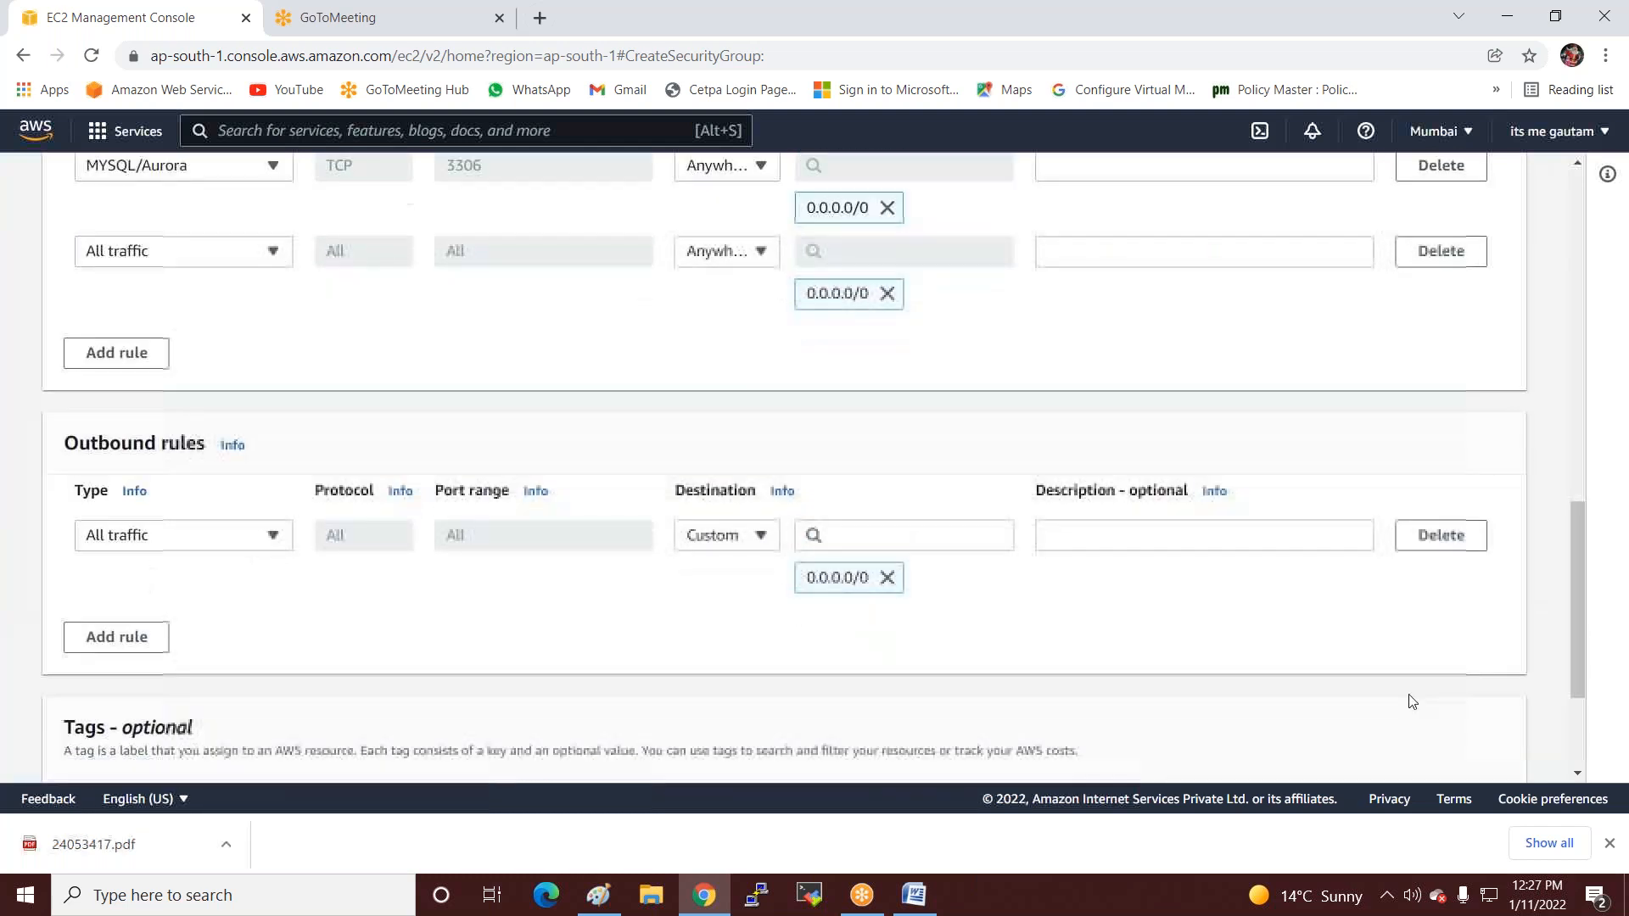
{"action": "scroll", "coordinate": [1430, 608], "scroll_direction": "down", "scroll_amount": 1}
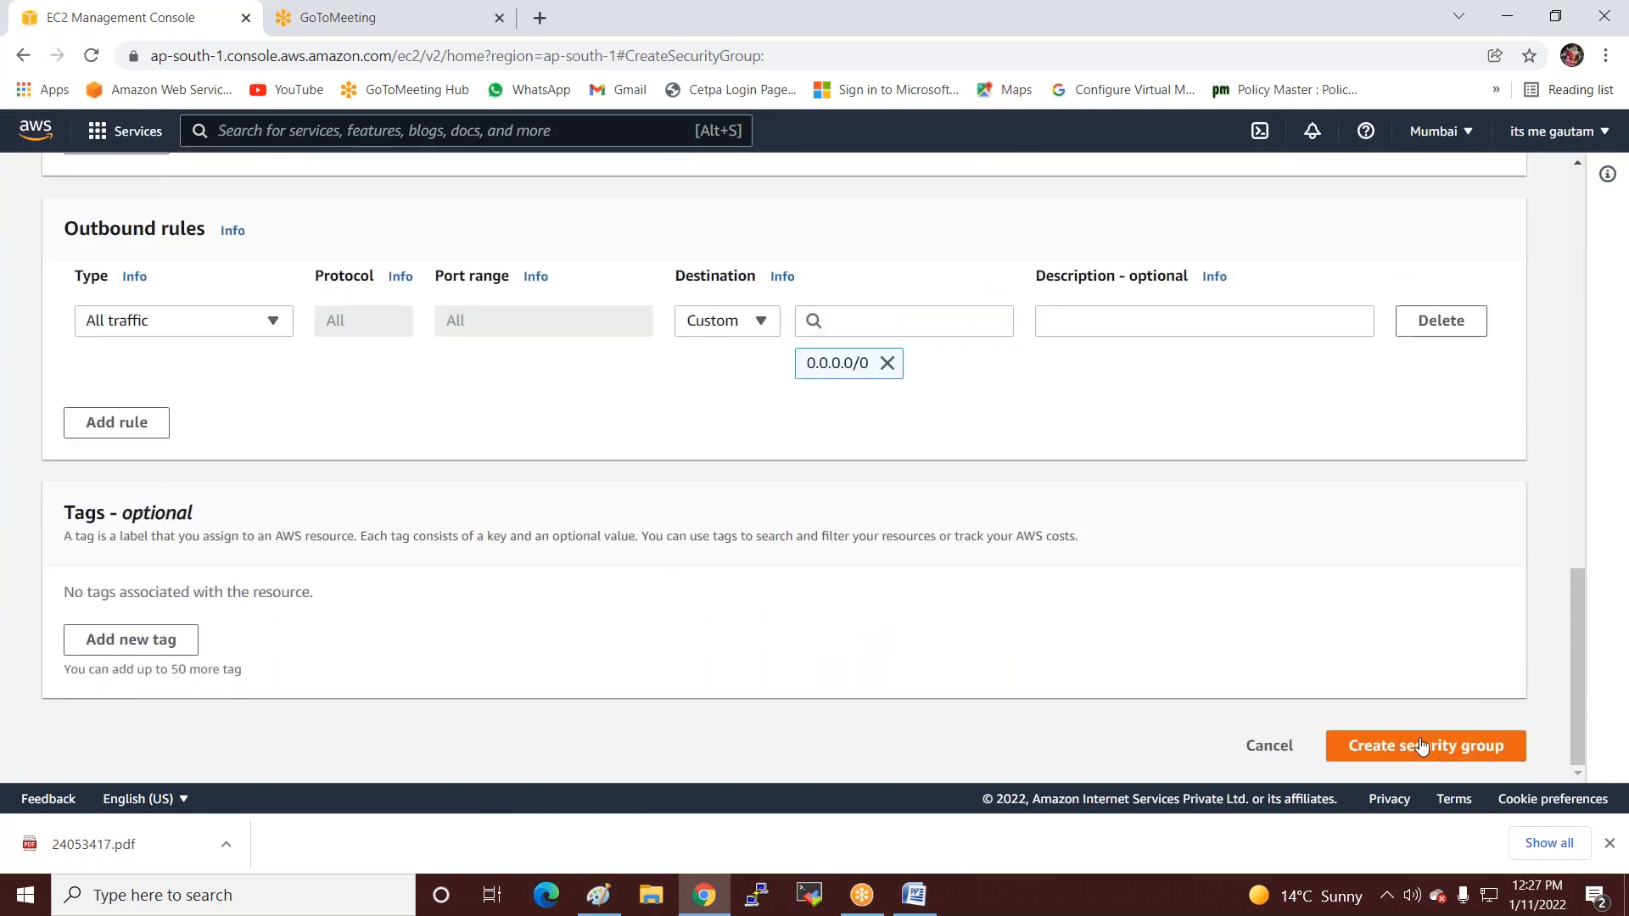
{"action": "scroll", "coordinate": [483, 404], "scroll_direction": "up", "scroll_amount": 8}
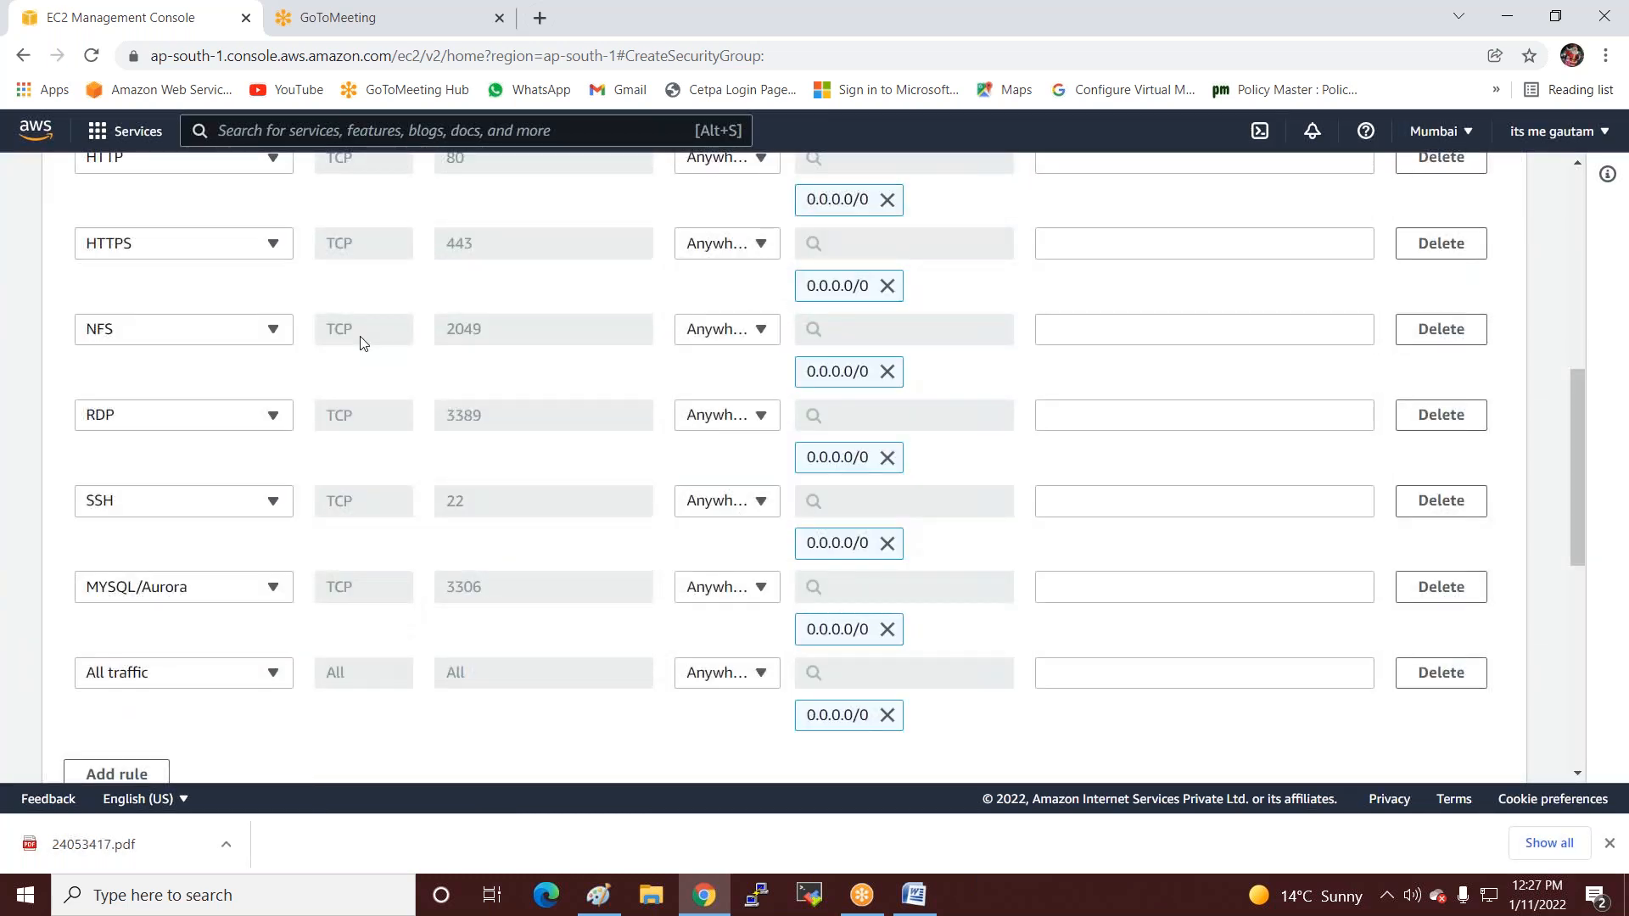
{"action": "scroll", "coordinate": [373, 381], "scroll_direction": "up", "scroll_amount": 2}
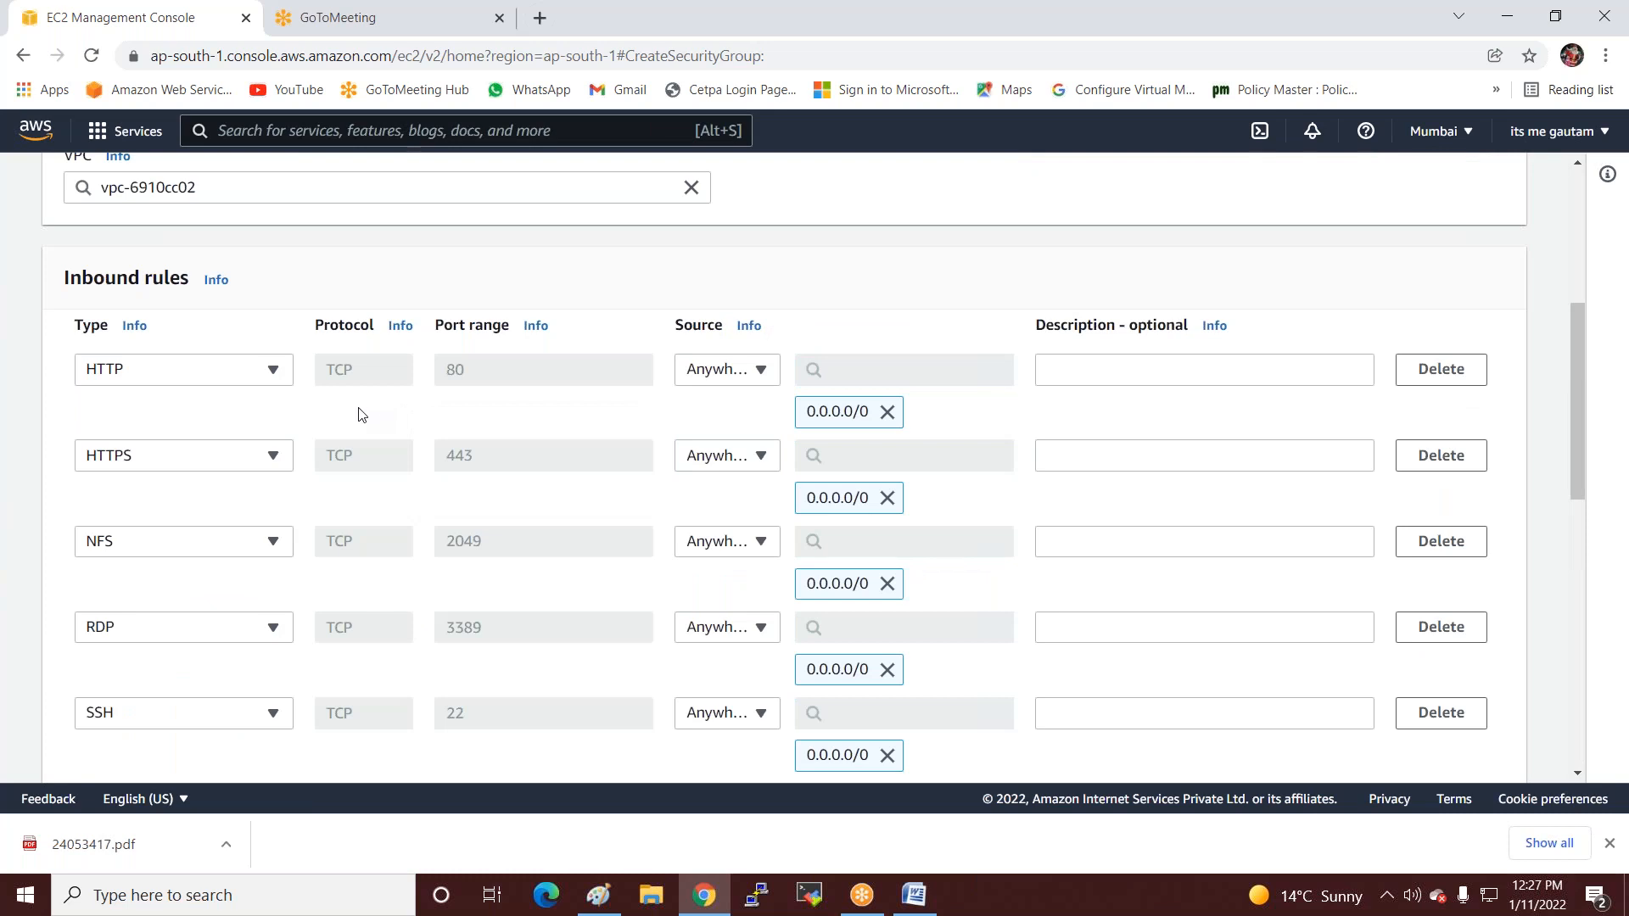
{"action": "scroll", "coordinate": [356, 411], "scroll_direction": "down", "scroll_amount": 4}
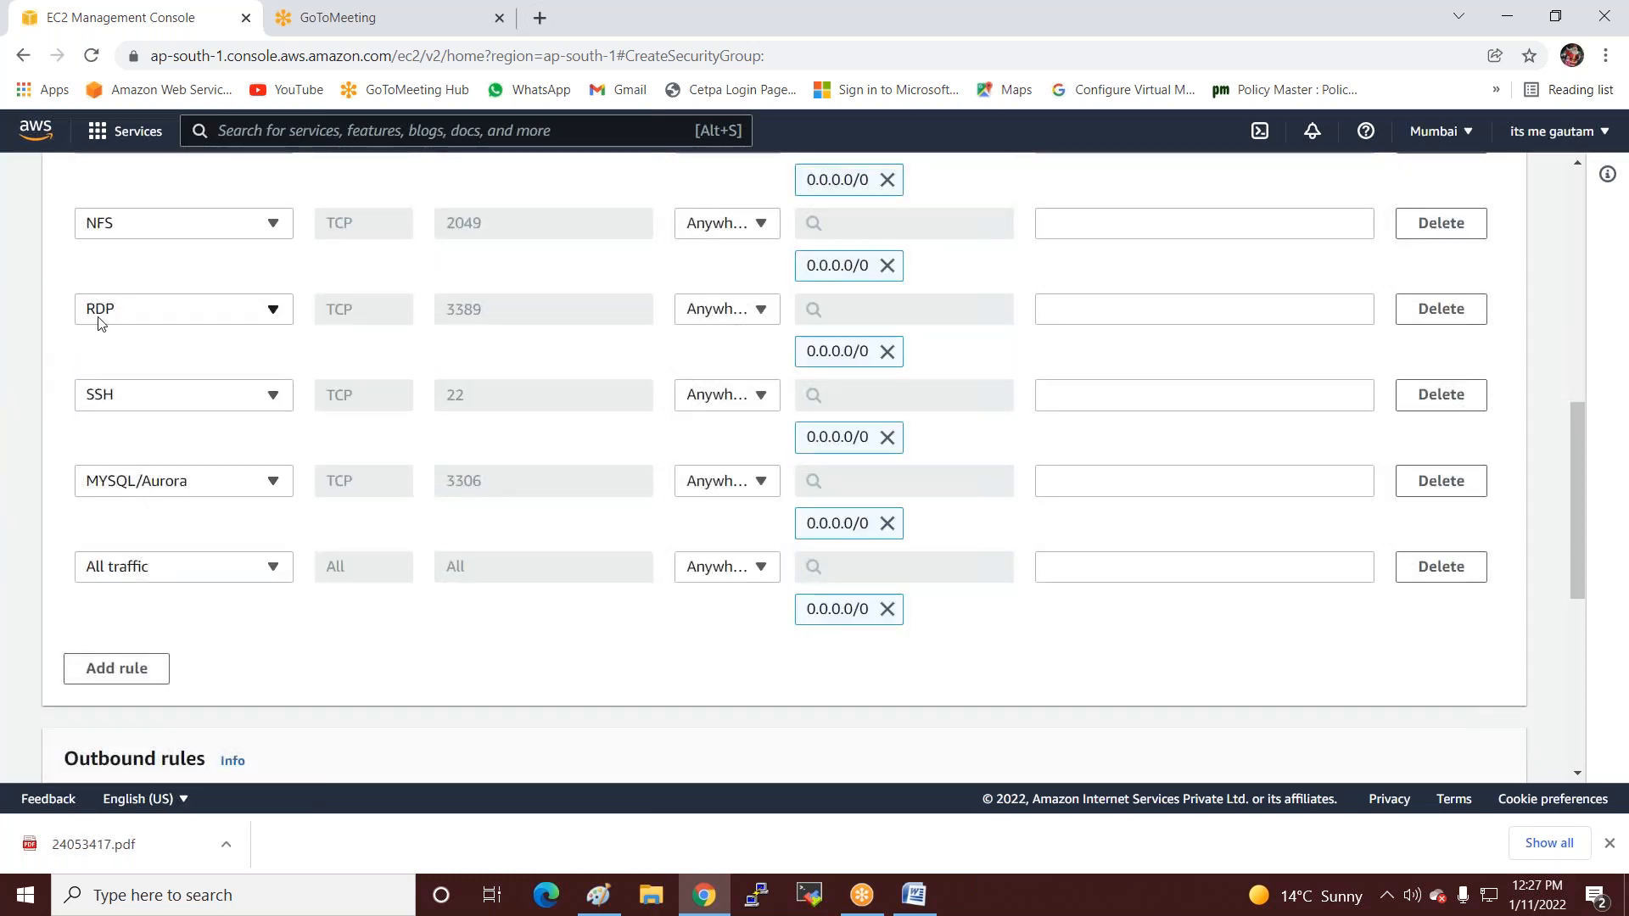
{"action": "scroll", "coordinate": [315, 392], "scroll_direction": "up", "scroll_amount": 3}
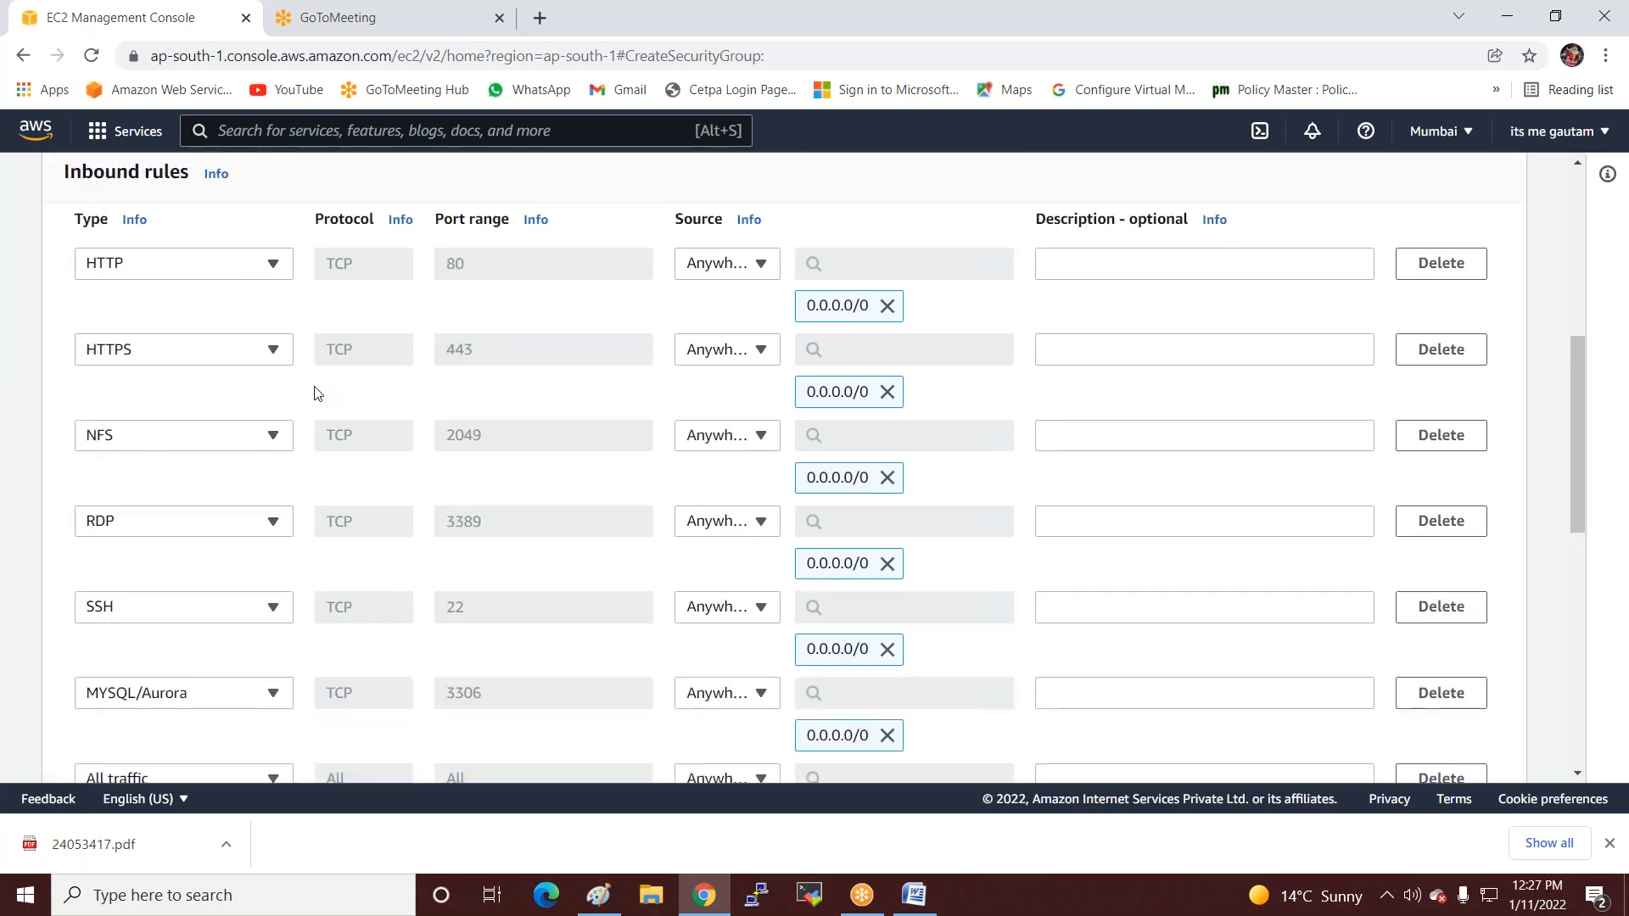
{"action": "scroll", "coordinate": [316, 392], "scroll_direction": "up", "scroll_amount": 3}
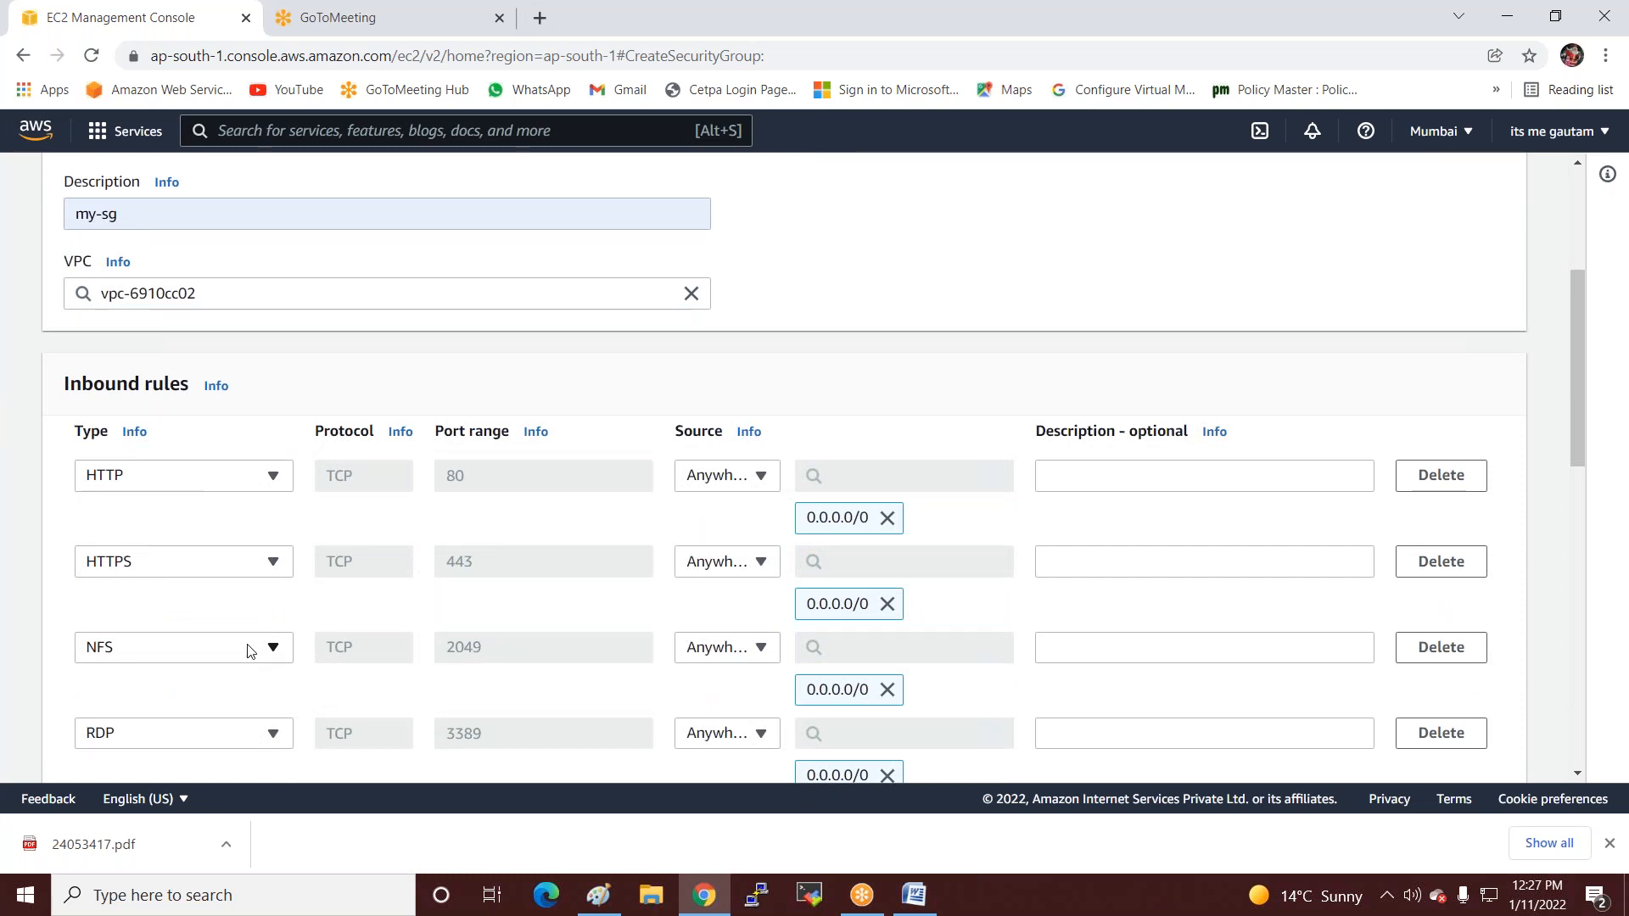
{"action": "scroll", "coordinate": [250, 650], "scroll_direction": "down", "scroll_amount": 3}
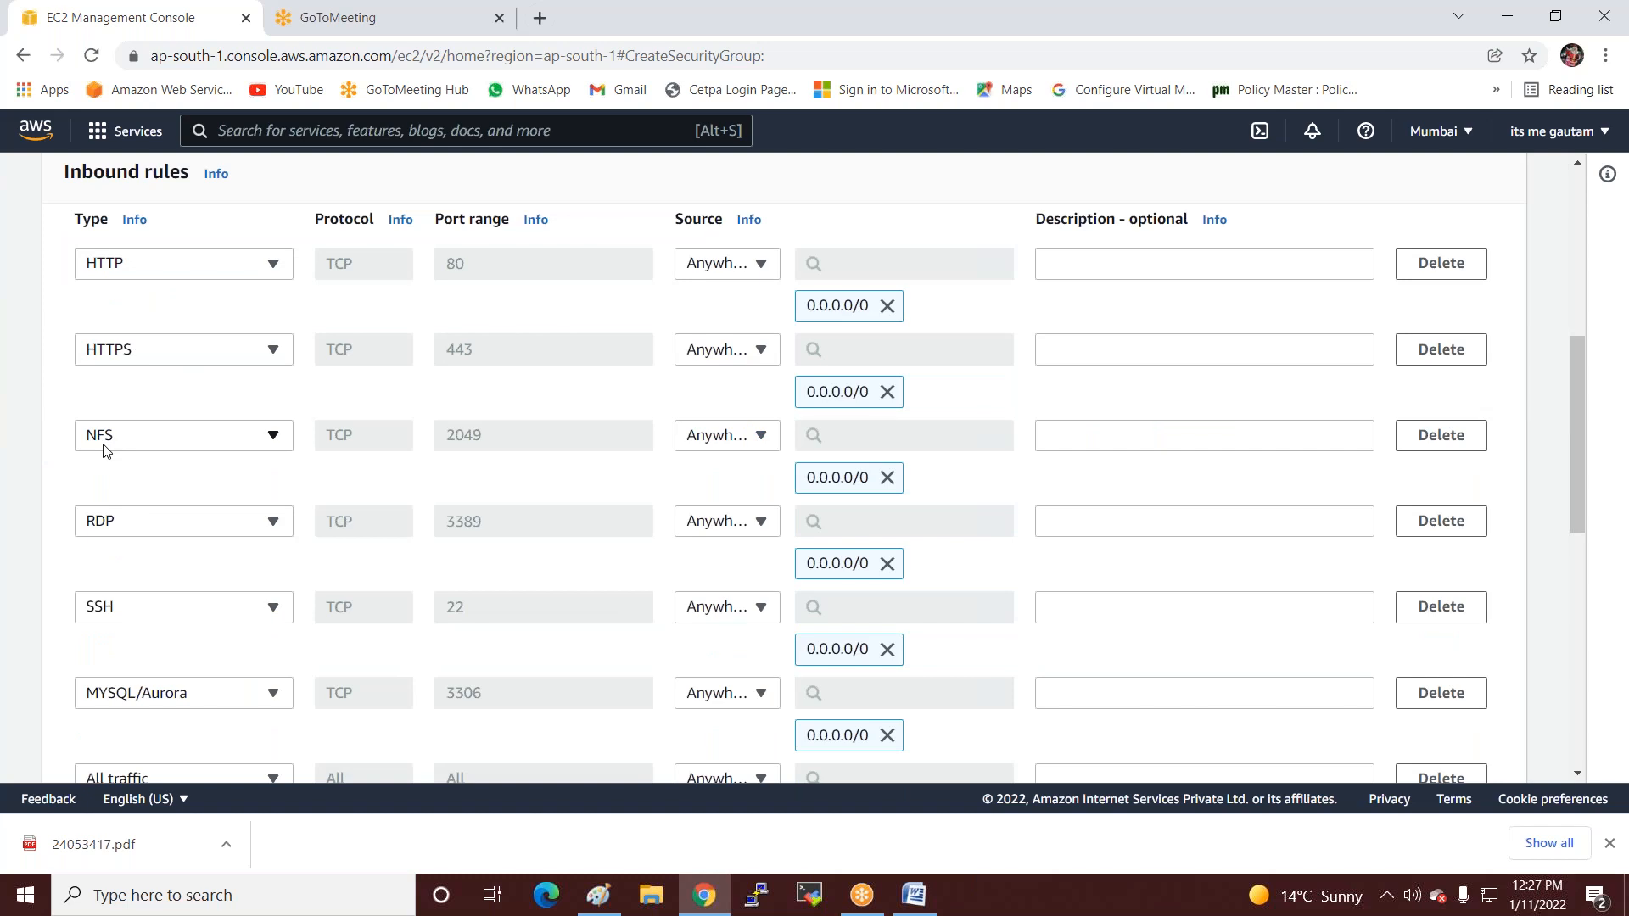
{"action": "scroll", "coordinate": [106, 415], "scroll_direction": "down", "scroll_amount": 3}
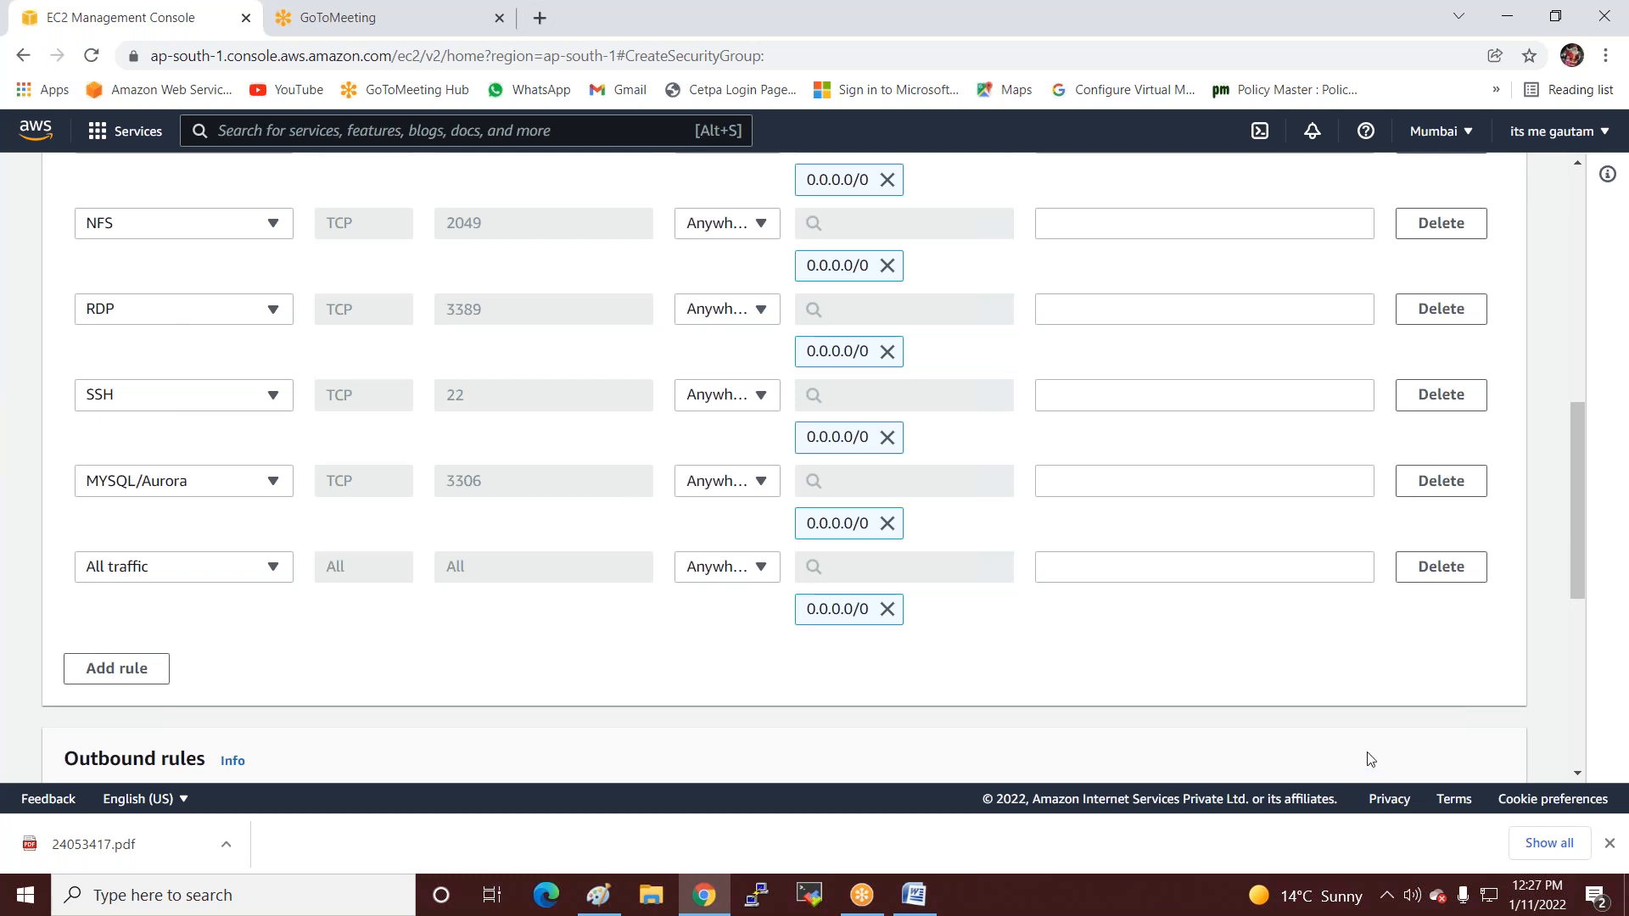
{"action": "scroll", "coordinate": [1375, 752], "scroll_direction": "down", "scroll_amount": 6}
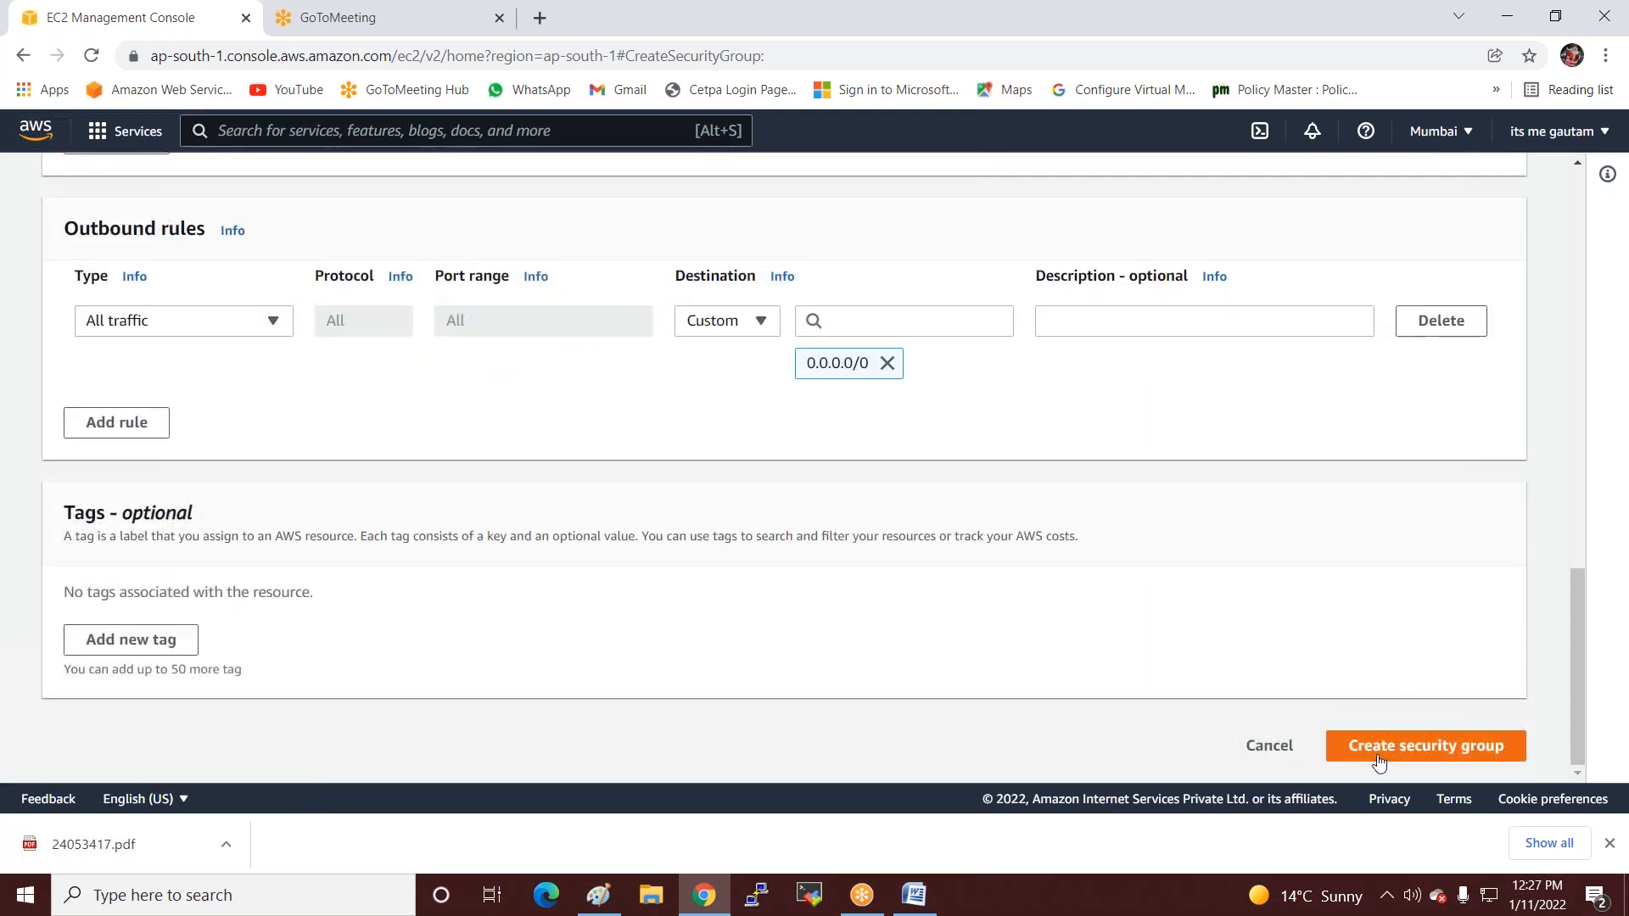
{"action": "left_click", "coordinate": [1378, 757]}
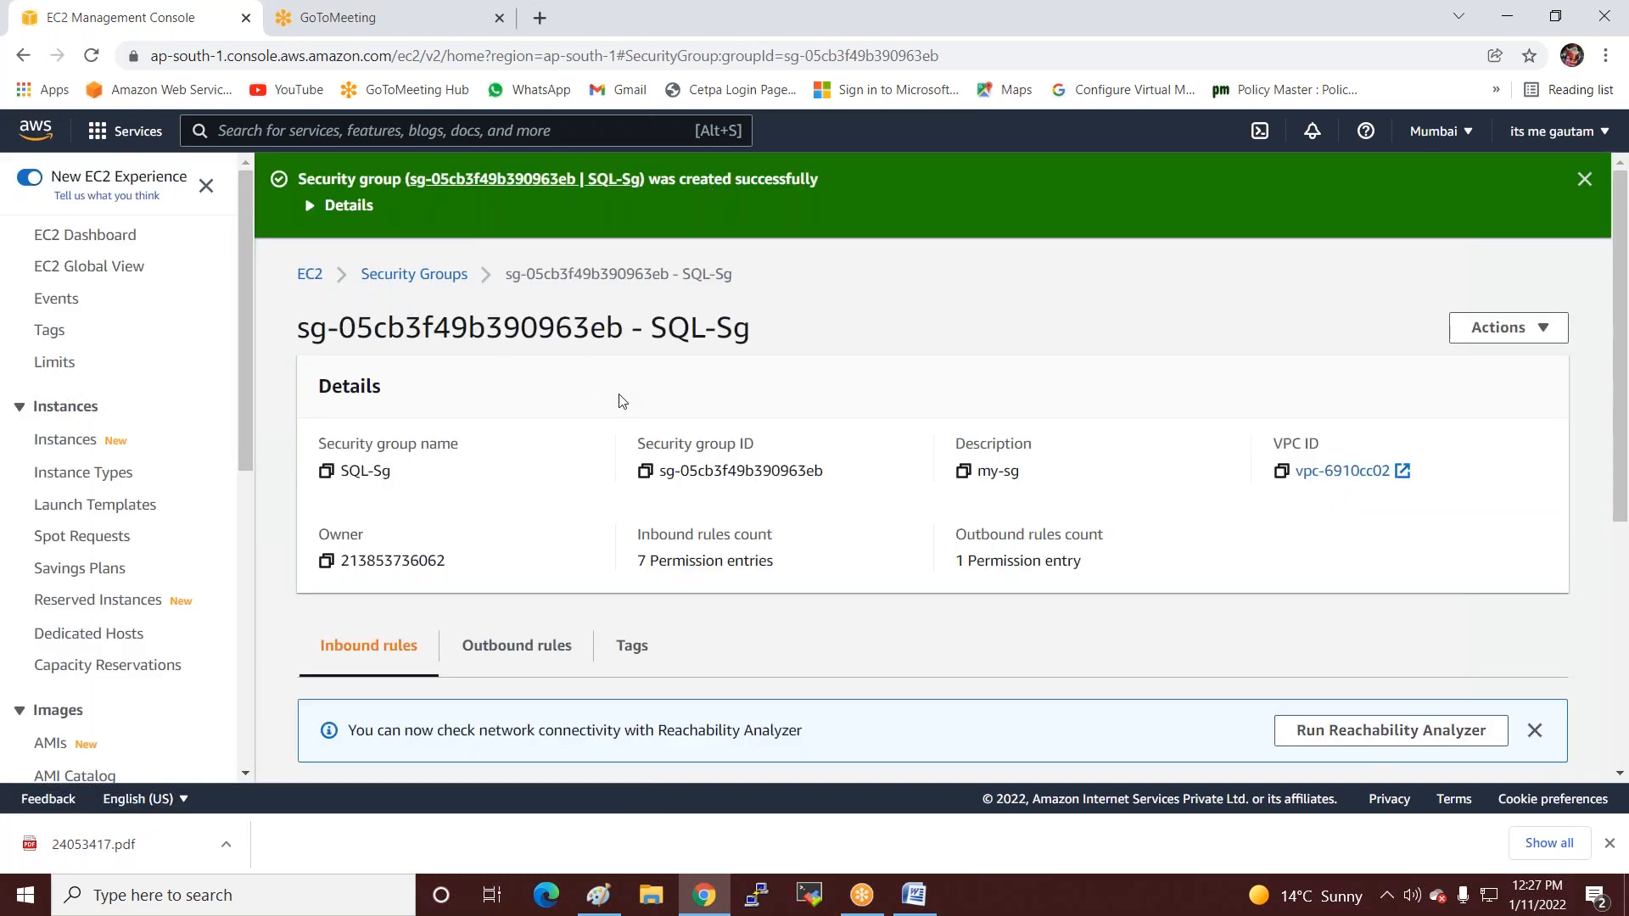
{"action": "scroll", "coordinate": [109, 535], "scroll_direction": "down", "scroll_amount": 3}
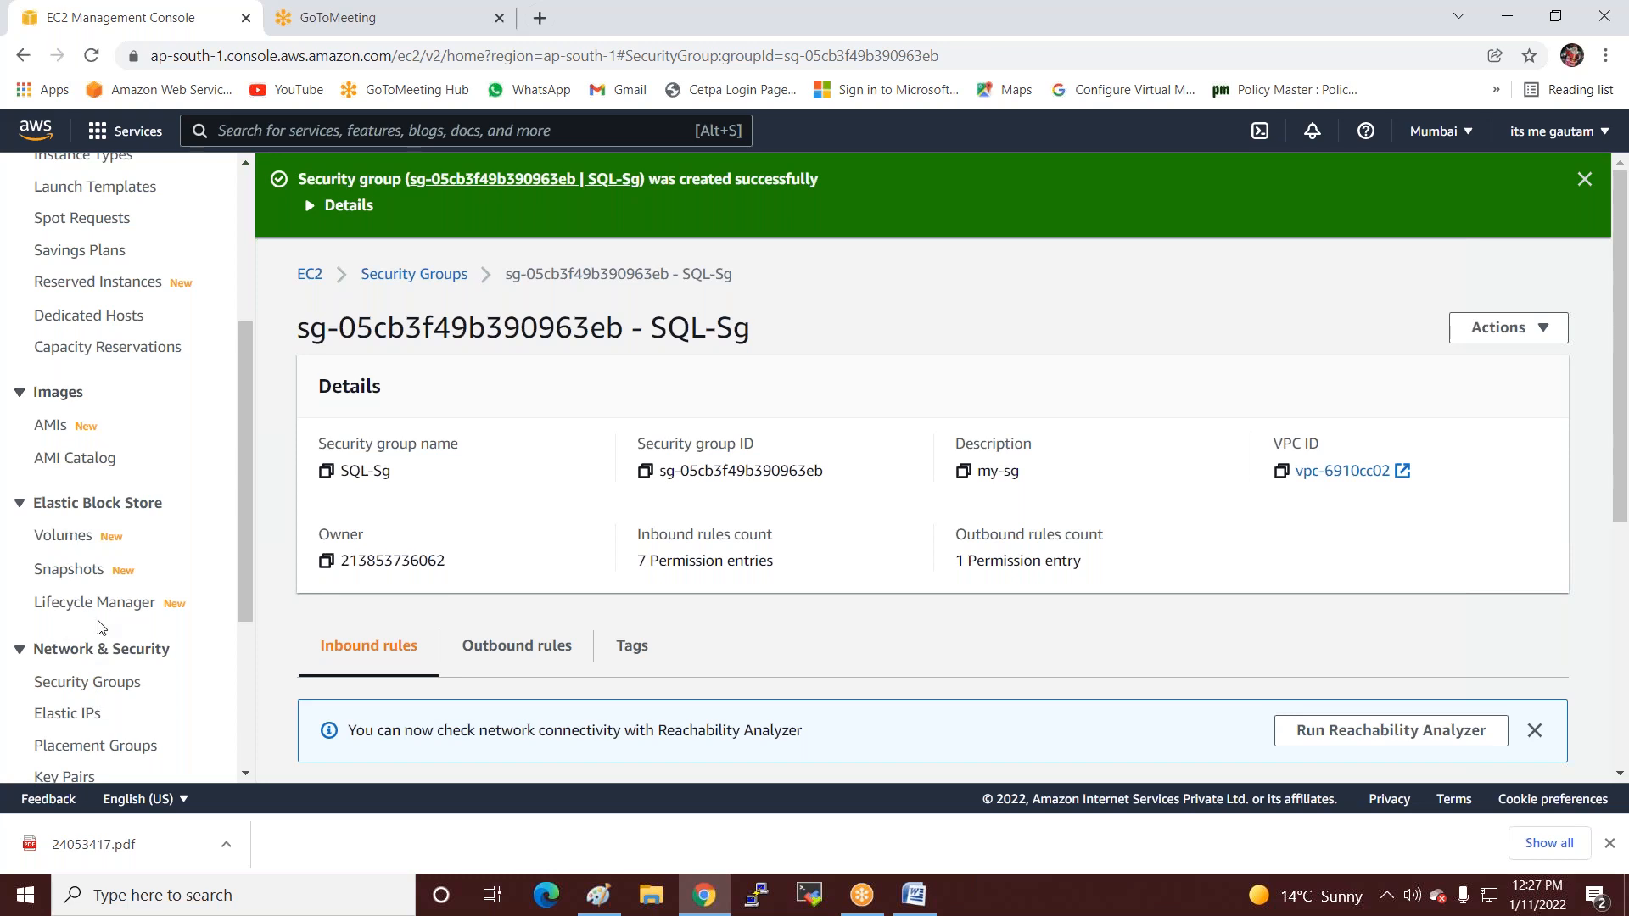
{"action": "scroll", "coordinate": [93, 601], "scroll_direction": "down", "scroll_amount": 3}
Delete the five unwanted key pairs, keeping Windows-2022 and kubernet-linux.
{"action": "left_click", "coordinate": [75, 569]}
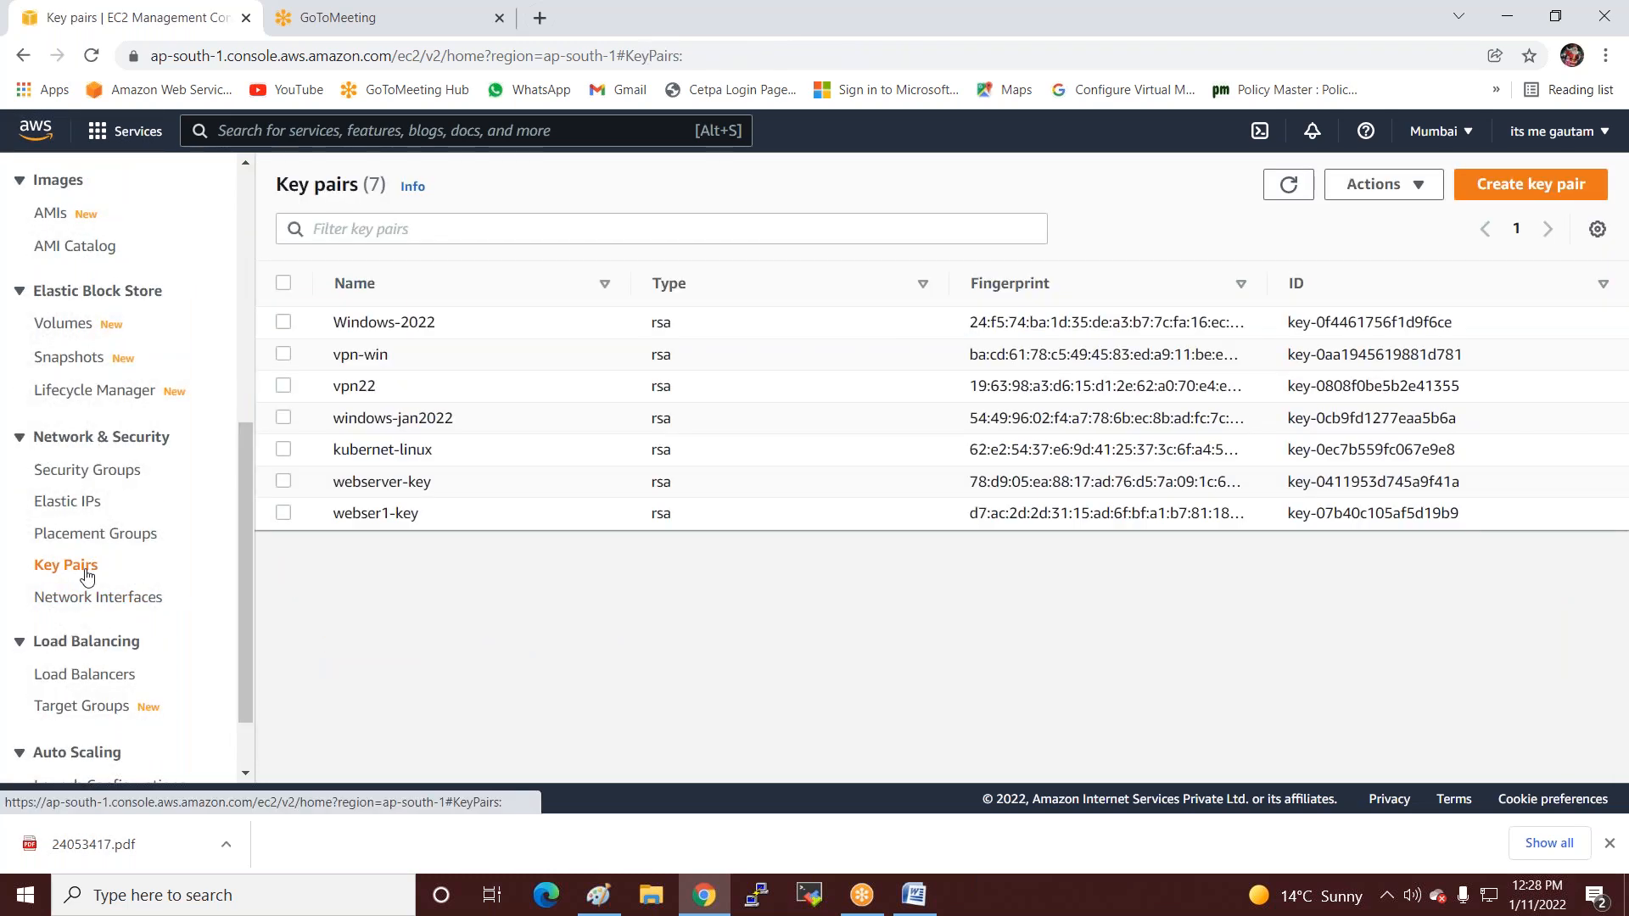
{"action": "left_click", "coordinate": [284, 283]}
{"action": "left_click", "coordinate": [284, 324]}
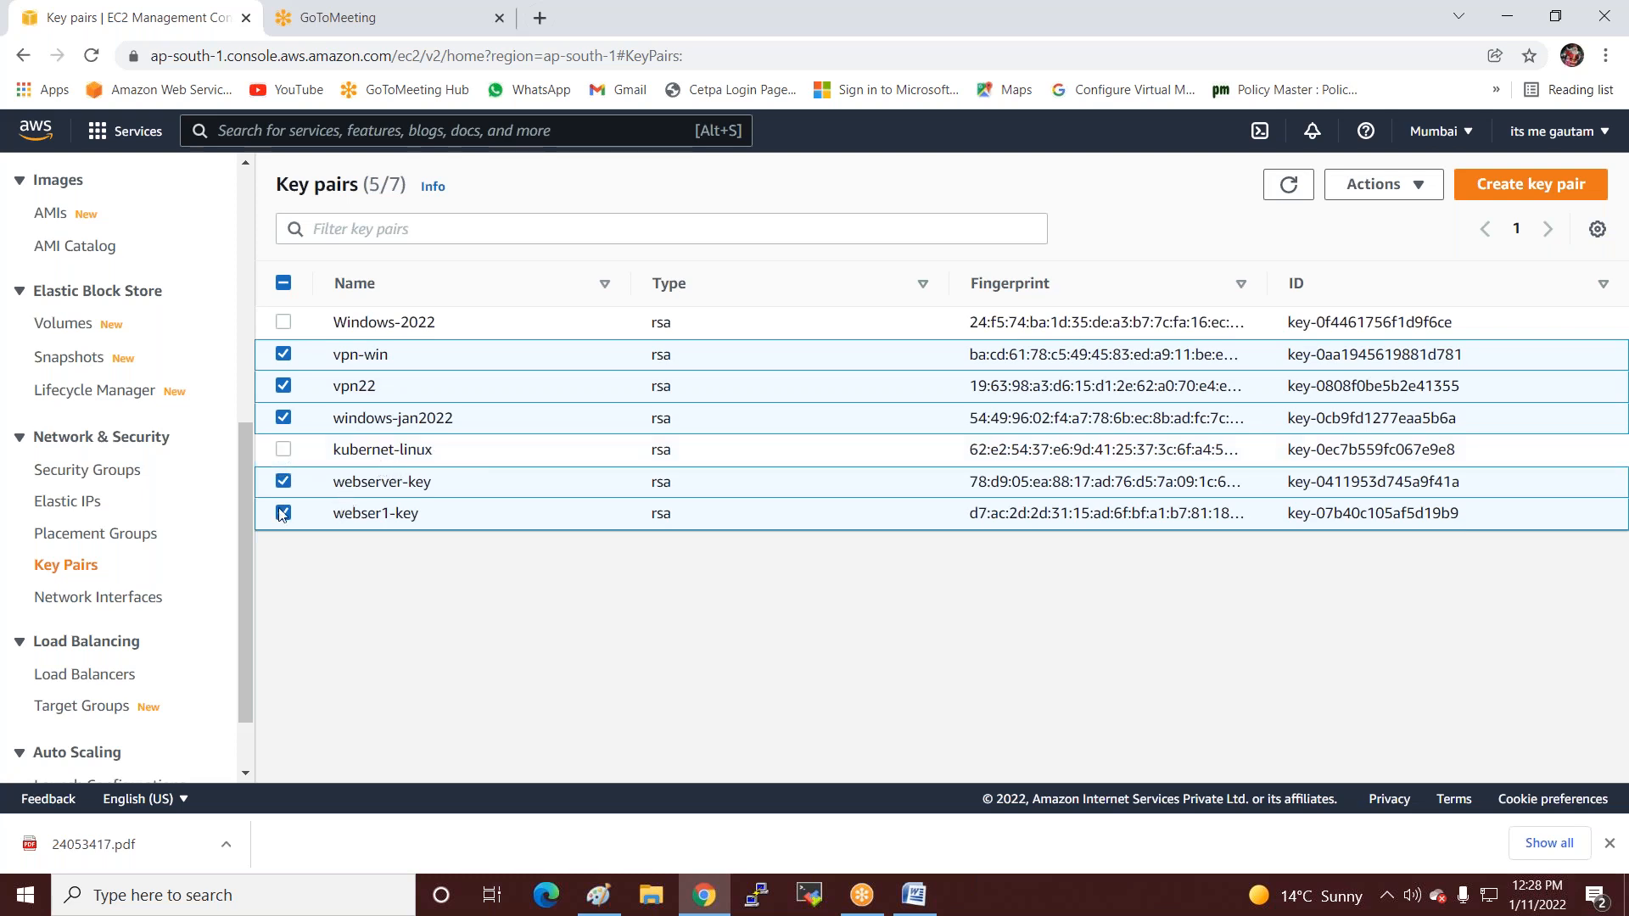
{"action": "left_click", "coordinate": [1383, 187]}
{"action": "left_click", "coordinate": [1358, 249]}
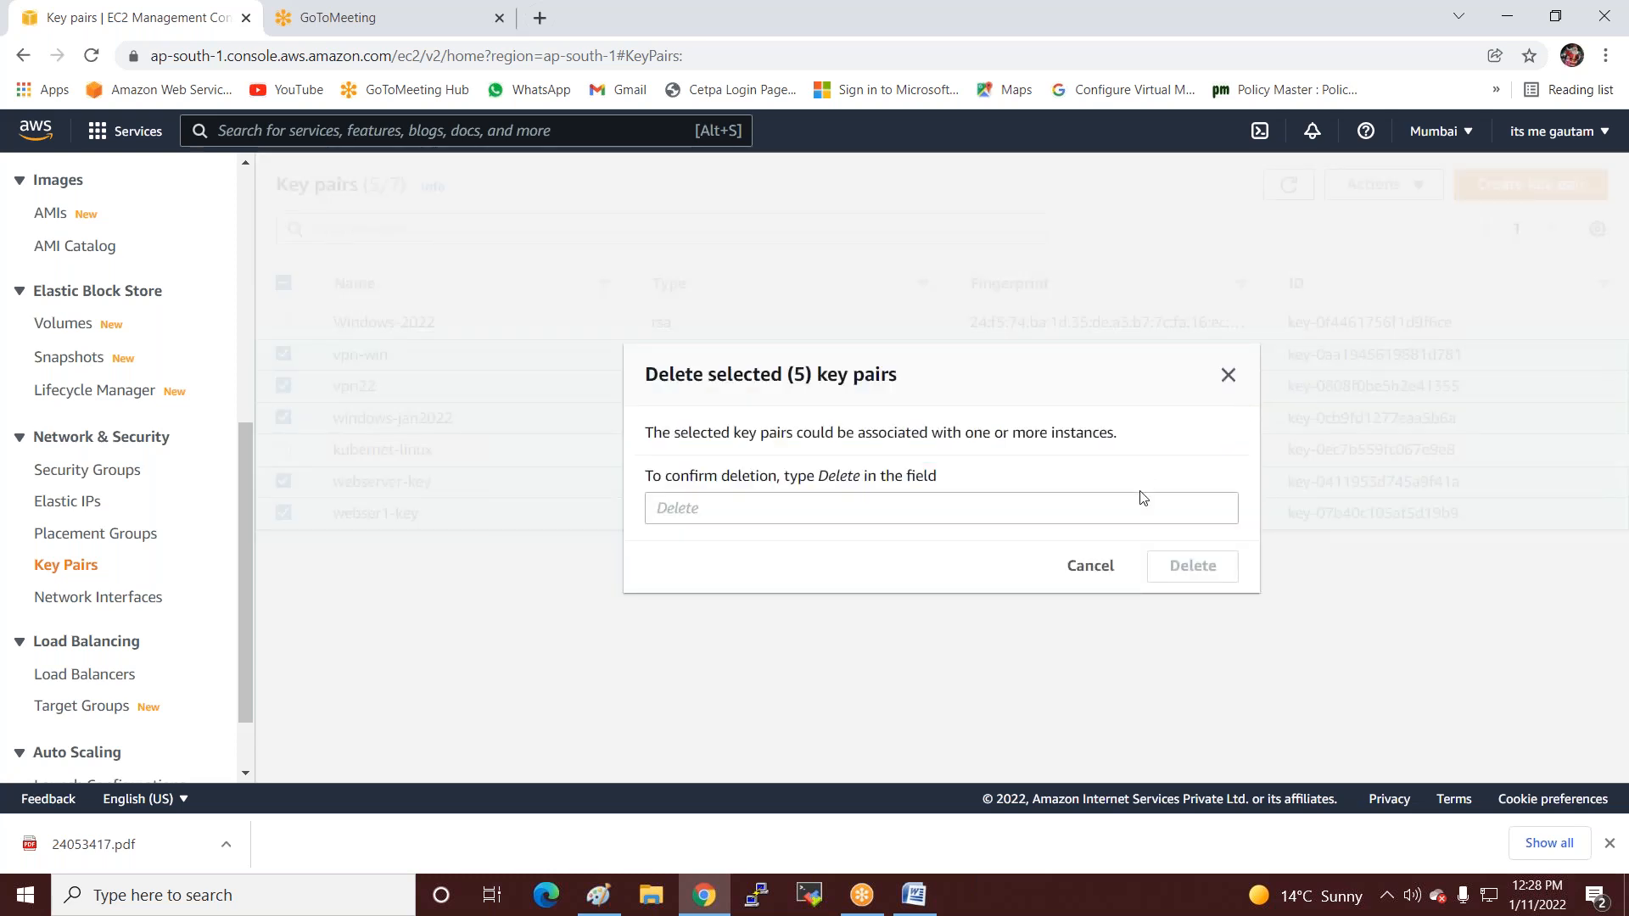
{"action": "left_click", "coordinate": [957, 506]}
{"action": "type", "text": "de"}
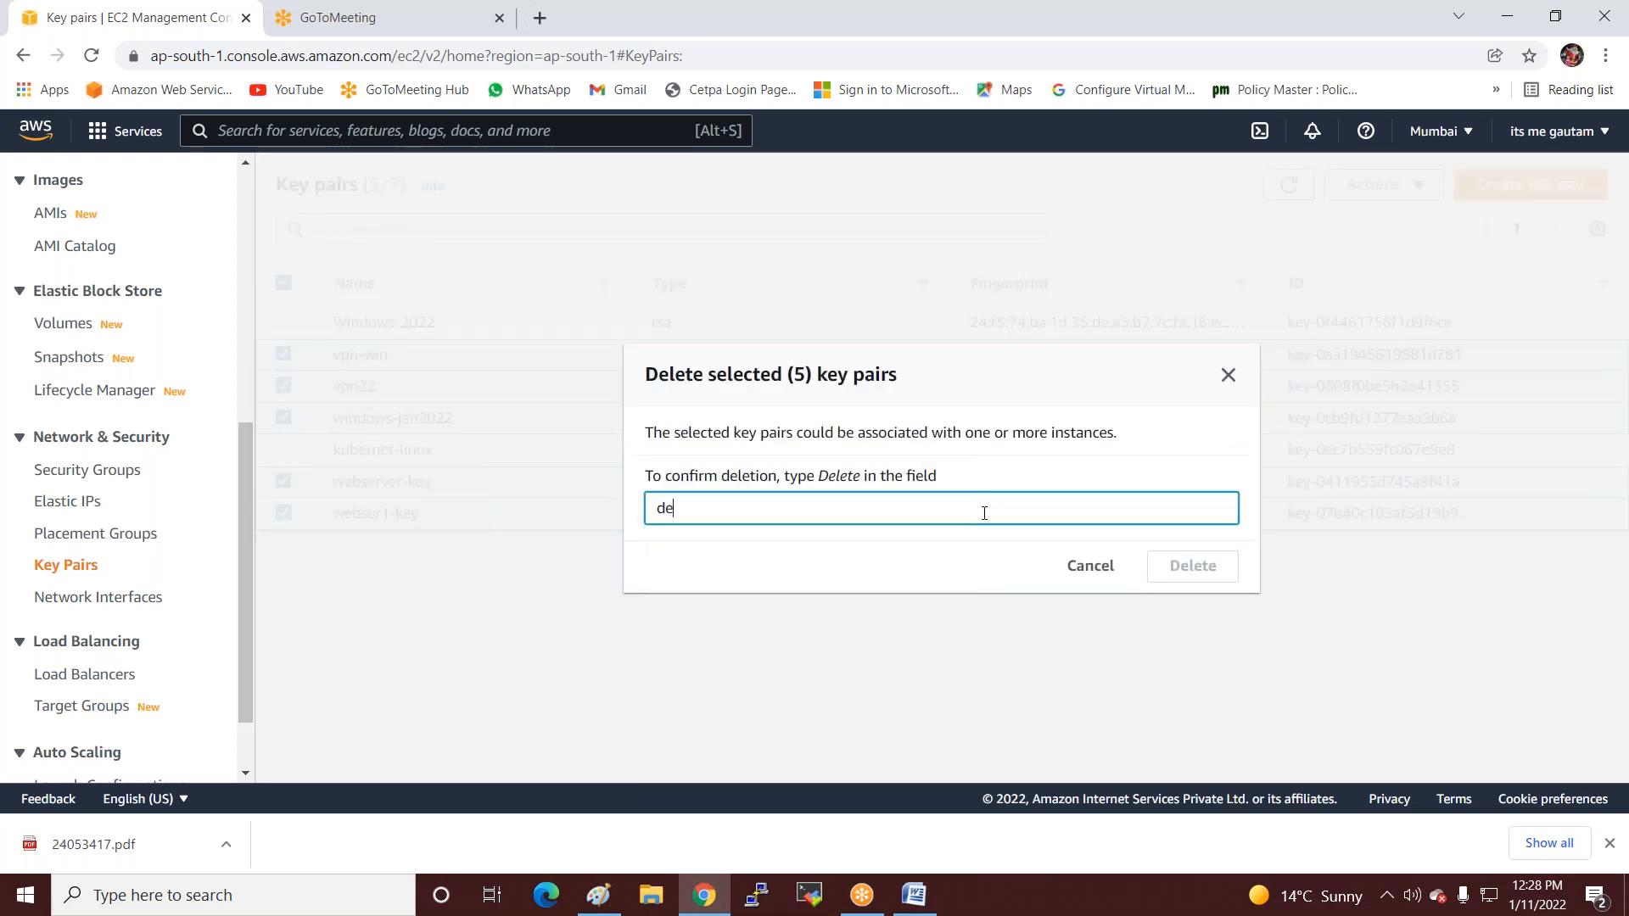
{"action": "type", "text": "lete"}
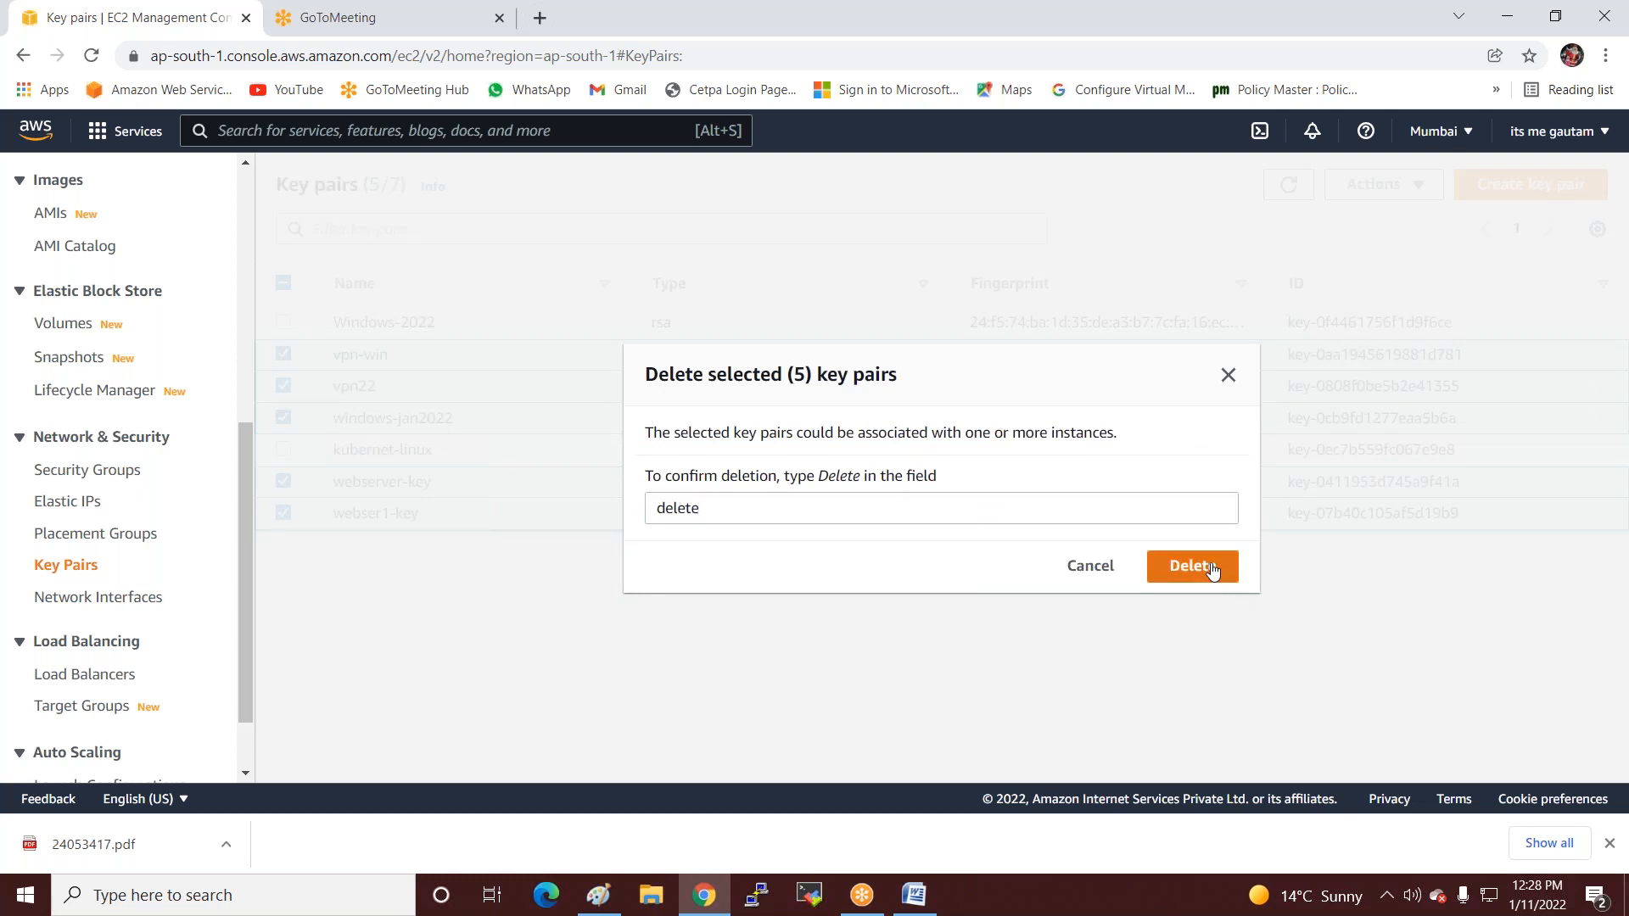
{"action": "left_click", "coordinate": [1192, 563]}
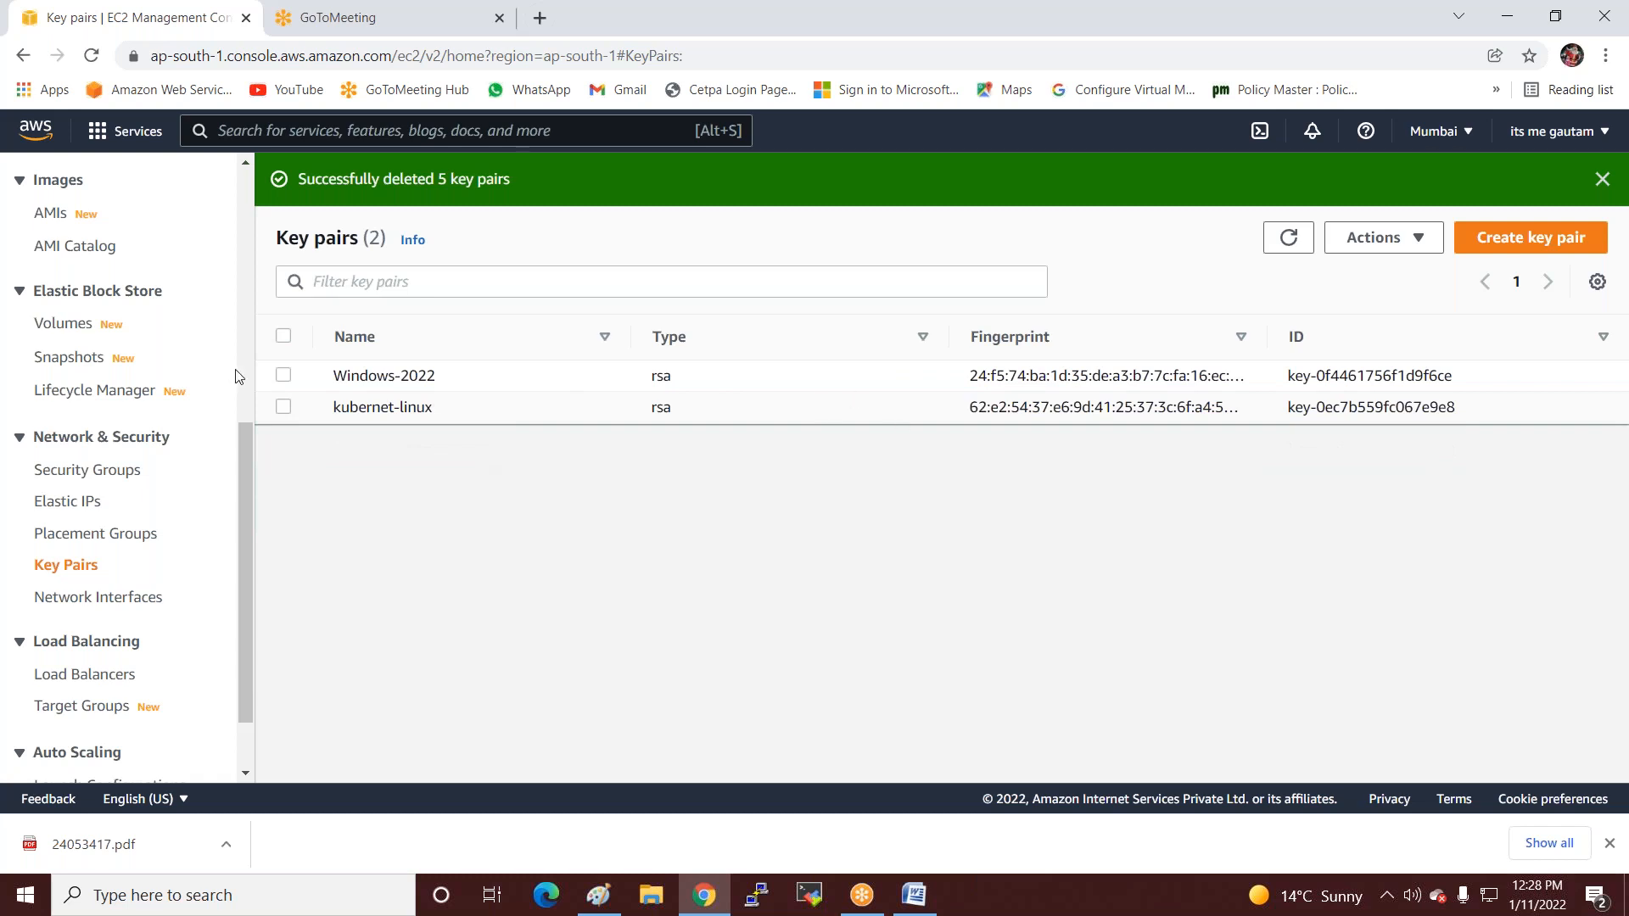
Create key pair Linux-2022 in .ppk format and download Linux-2022.ppk.
{"action": "left_click", "coordinate": [1507, 249]}
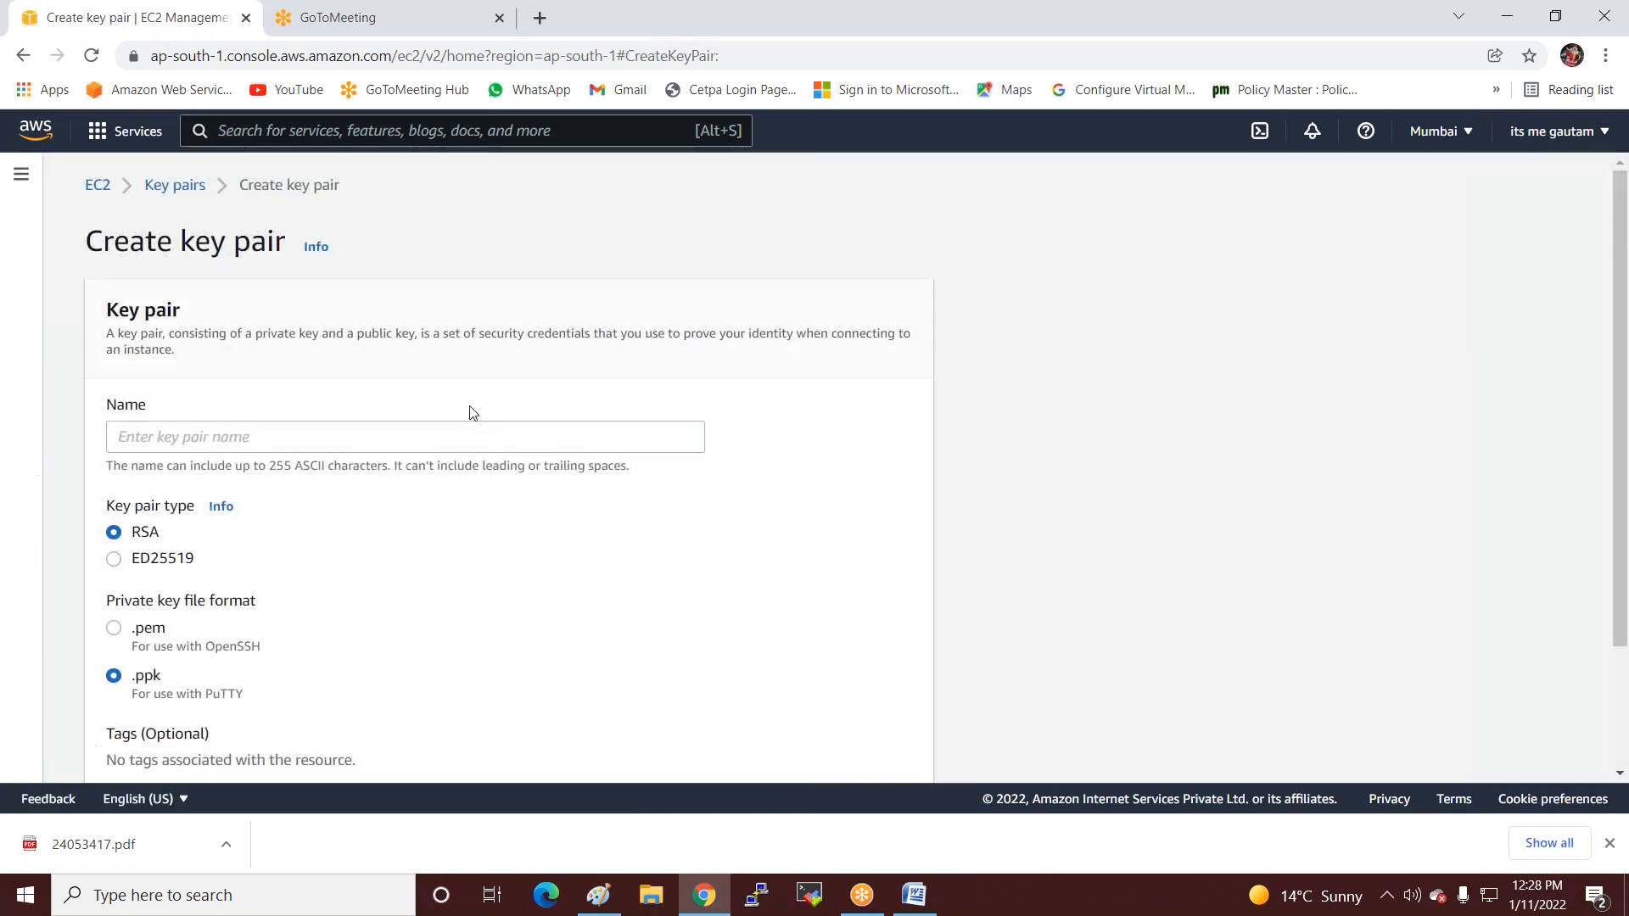
{"action": "left_click", "coordinate": [477, 438]}
{"action": "type", "text": "Linux-2022"}
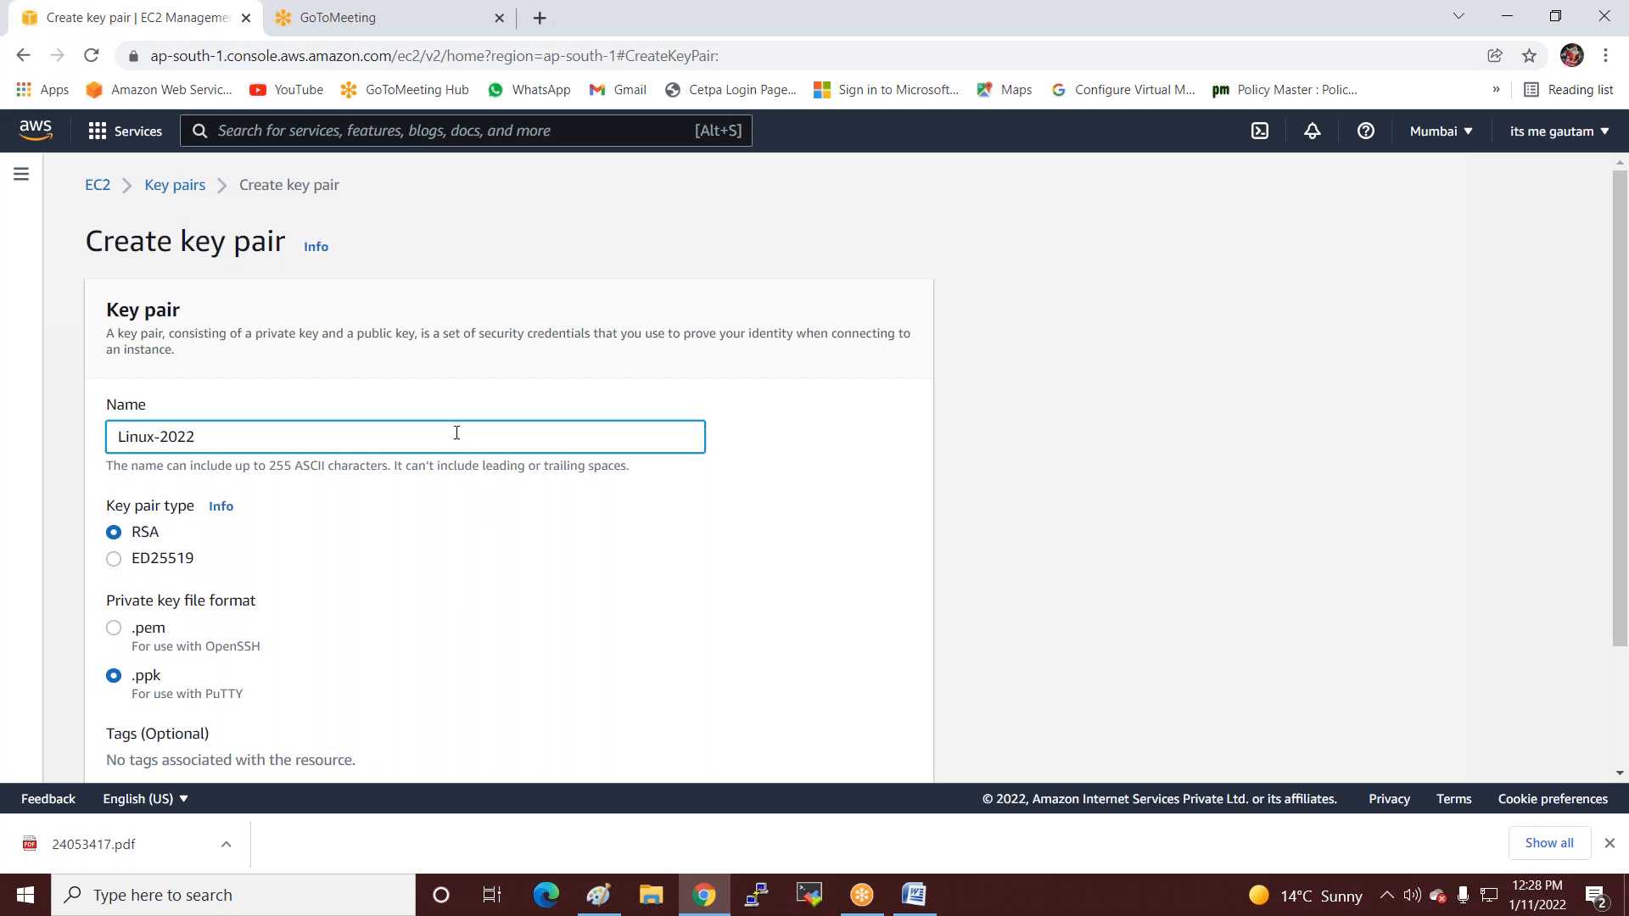
{"action": "scroll", "coordinate": [722, 506], "scroll_direction": "down", "scroll_amount": 2}
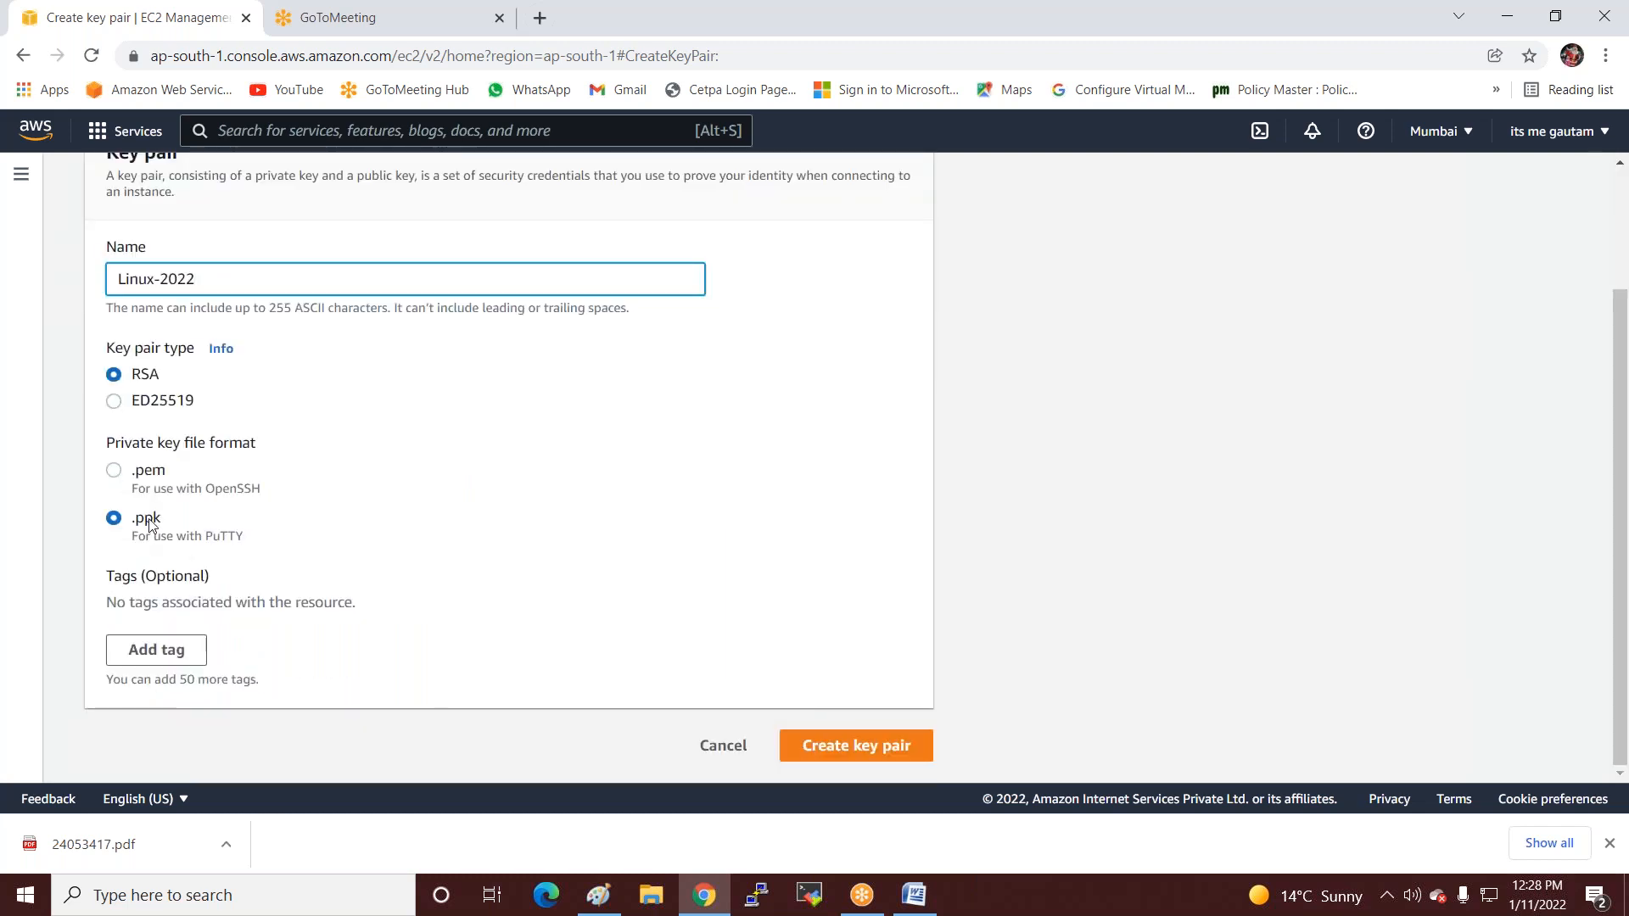
{"action": "left_click", "coordinate": [888, 751]}
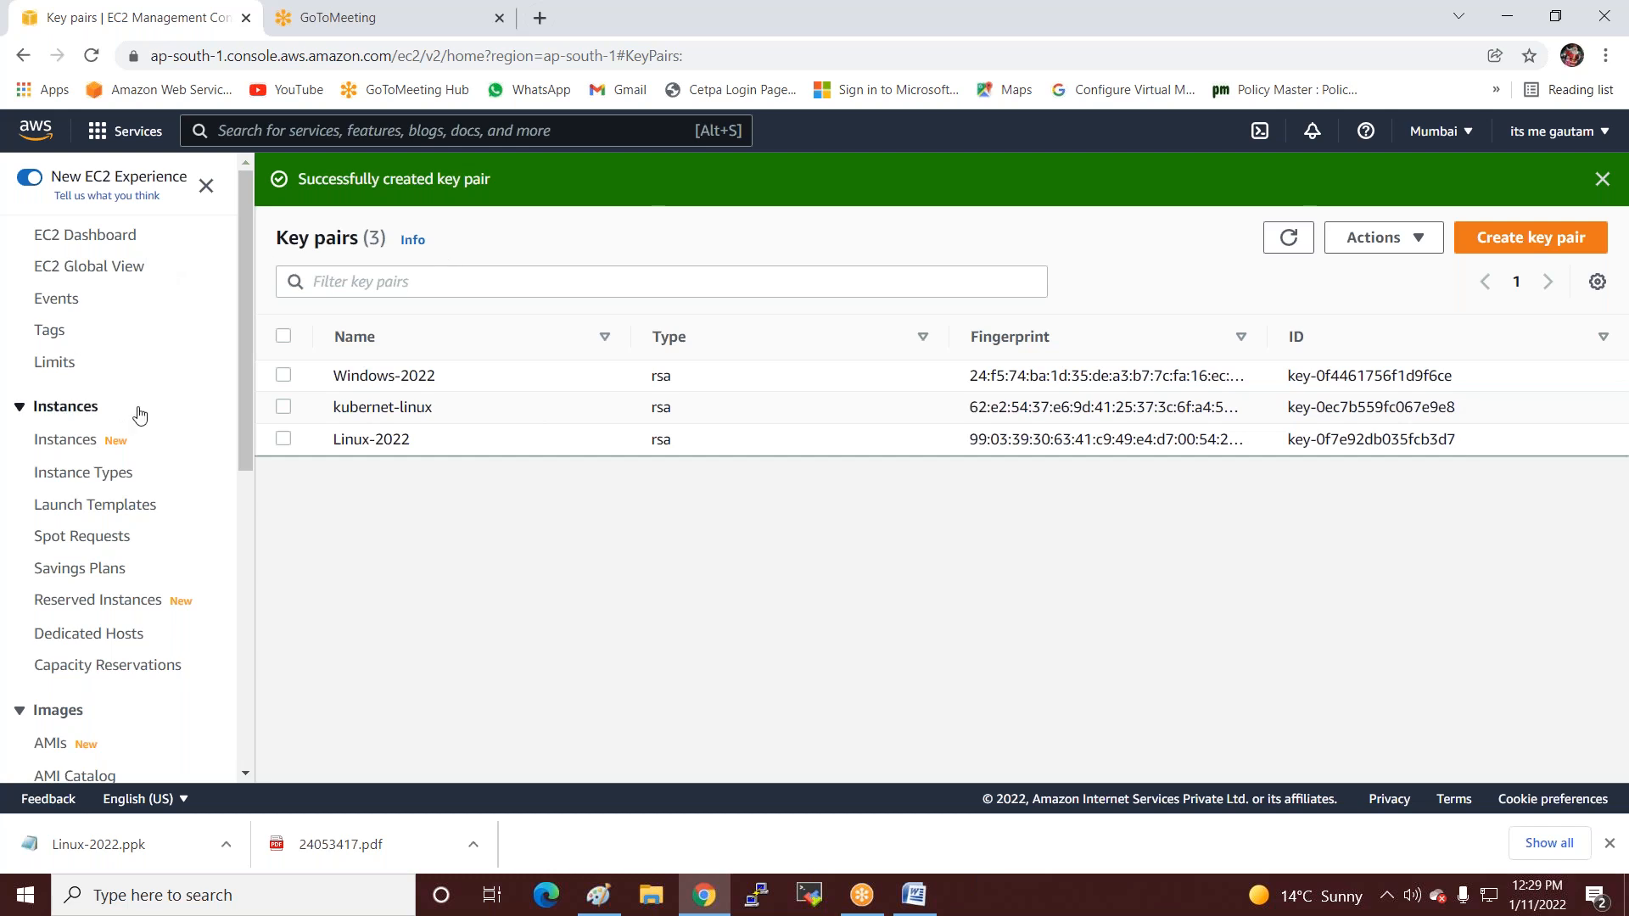
Choose an Amazon Linux 2 t2.micro instance in subnet ap-south-1a with default storage.
{"action": "left_click", "coordinate": [65, 445]}
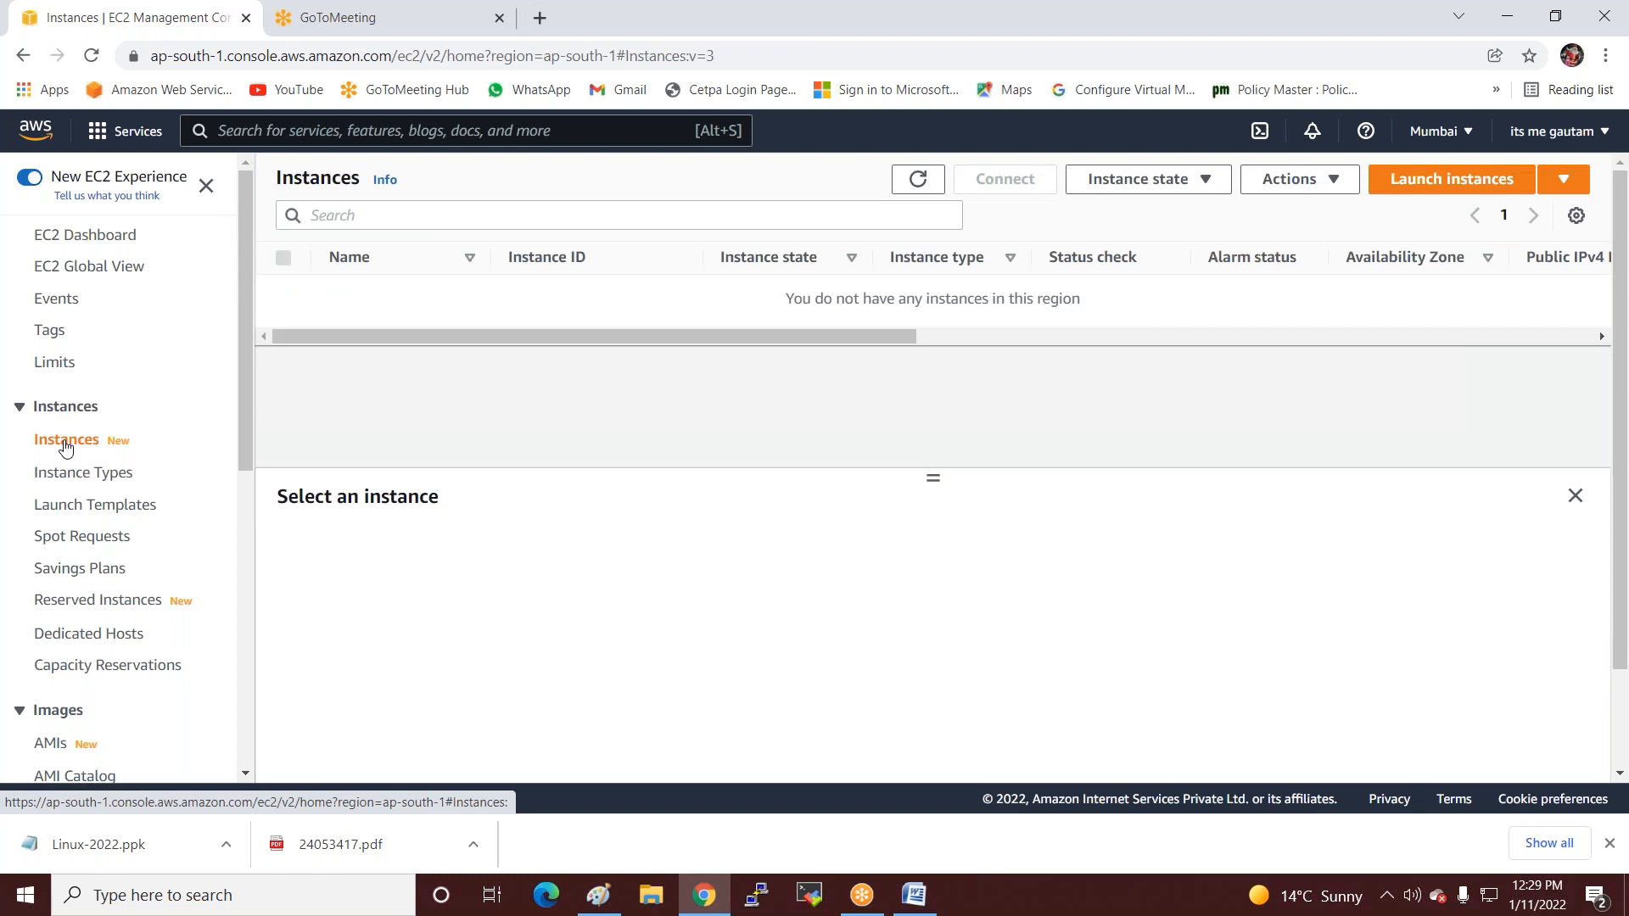
{"action": "left_click", "coordinate": [1476, 187]}
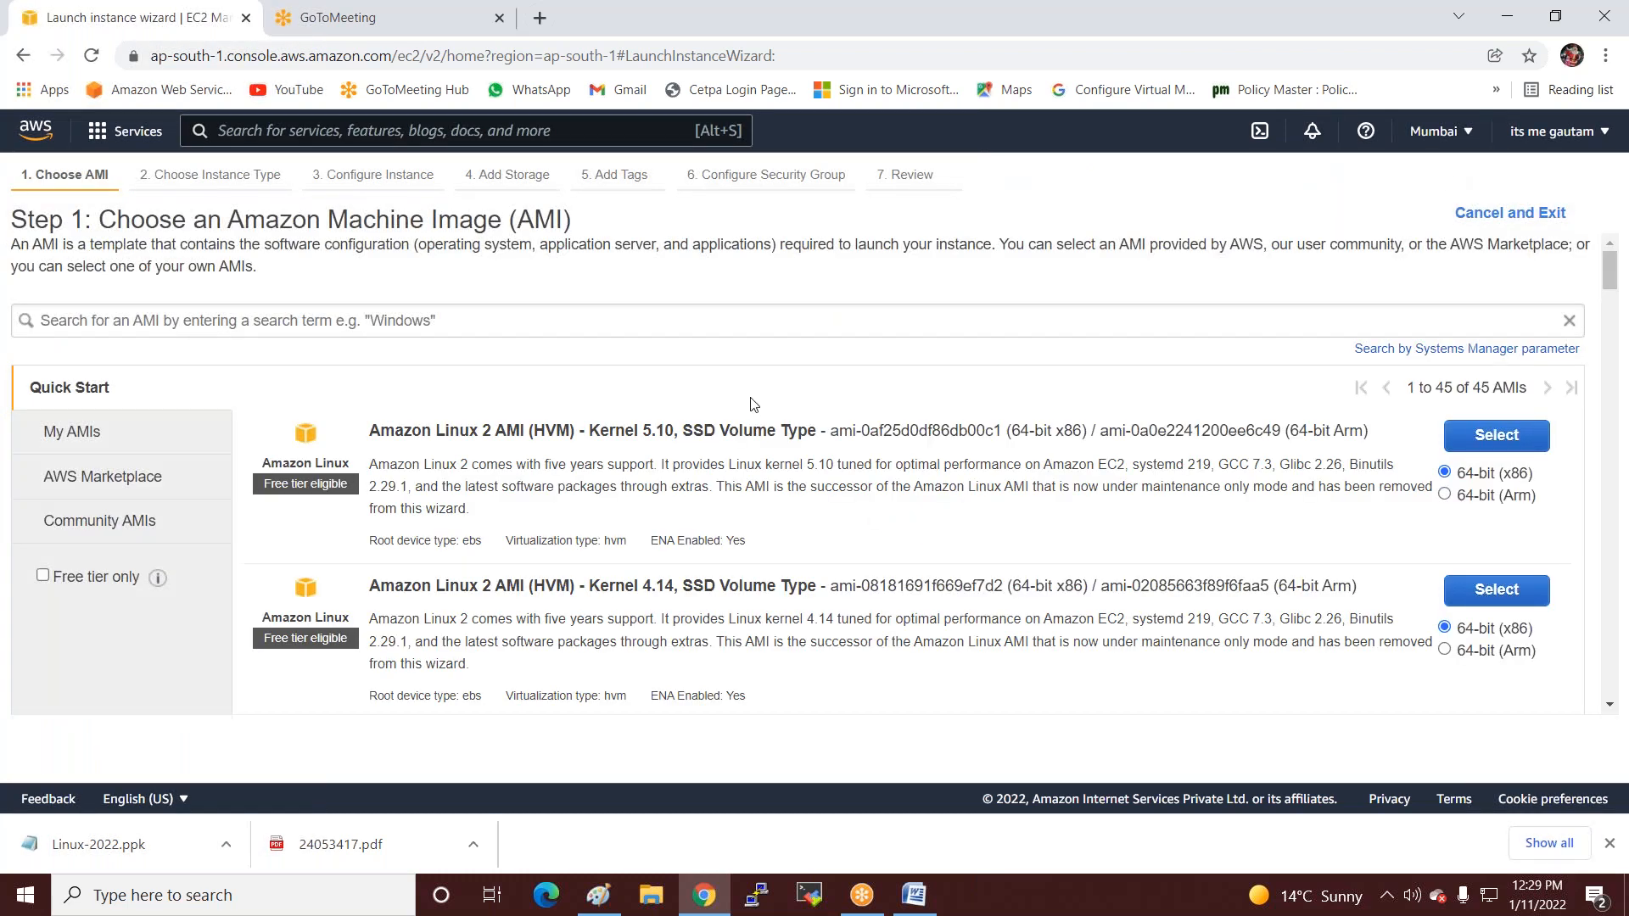
{"action": "left_click_drag", "start_coordinate": [371, 430], "coordinate": [570, 419]}
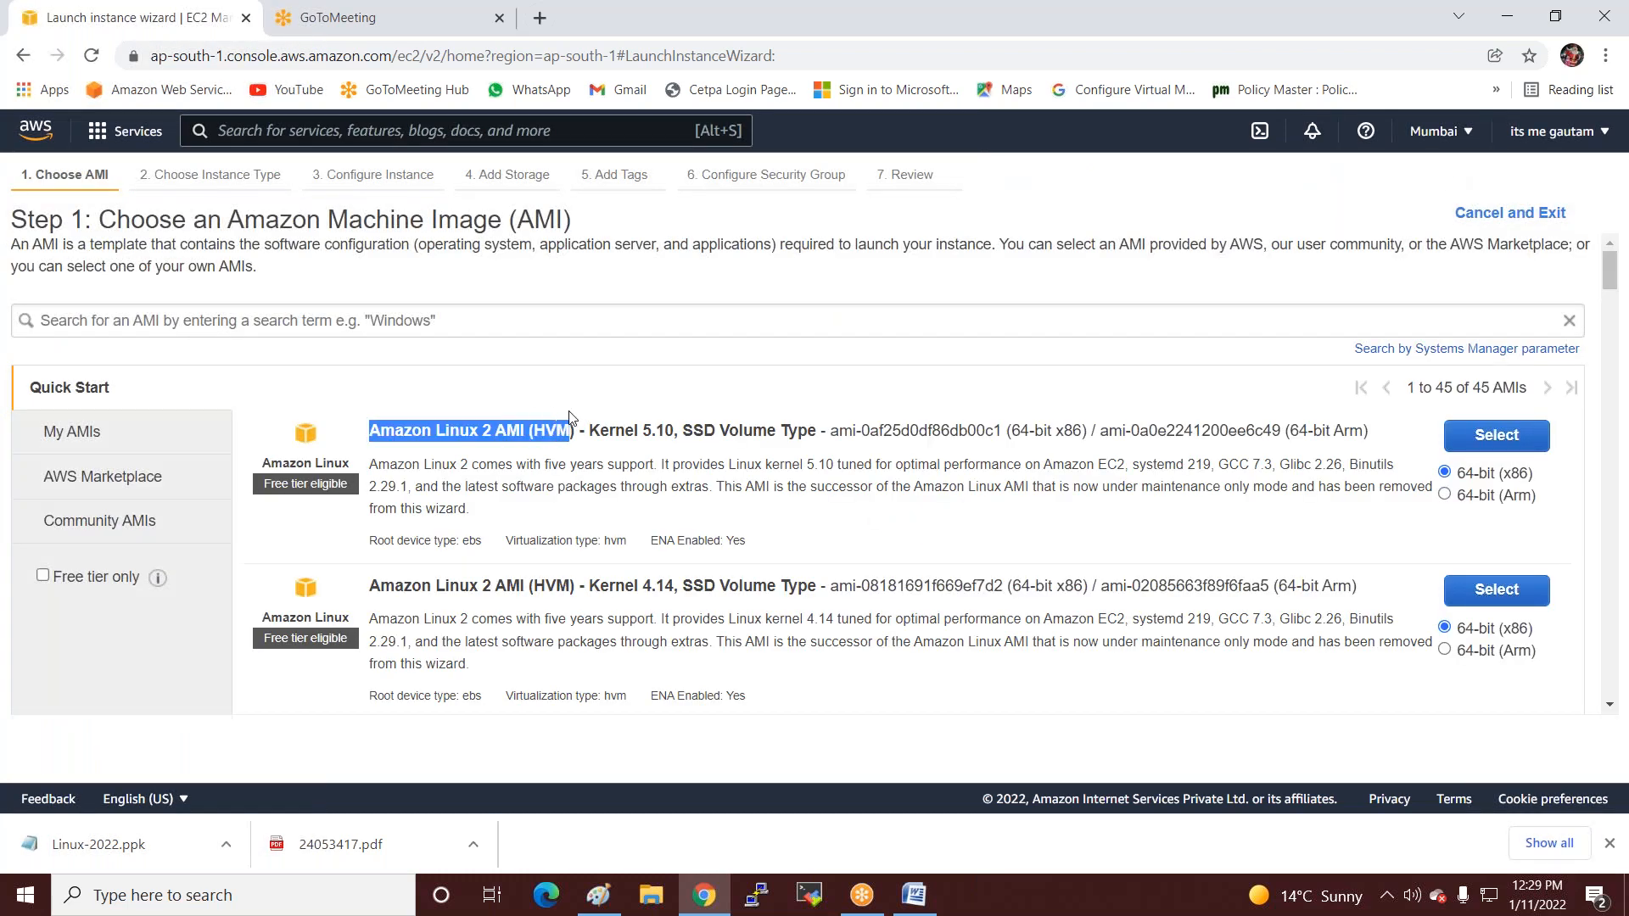
{"action": "left_click", "coordinate": [1483, 440]}
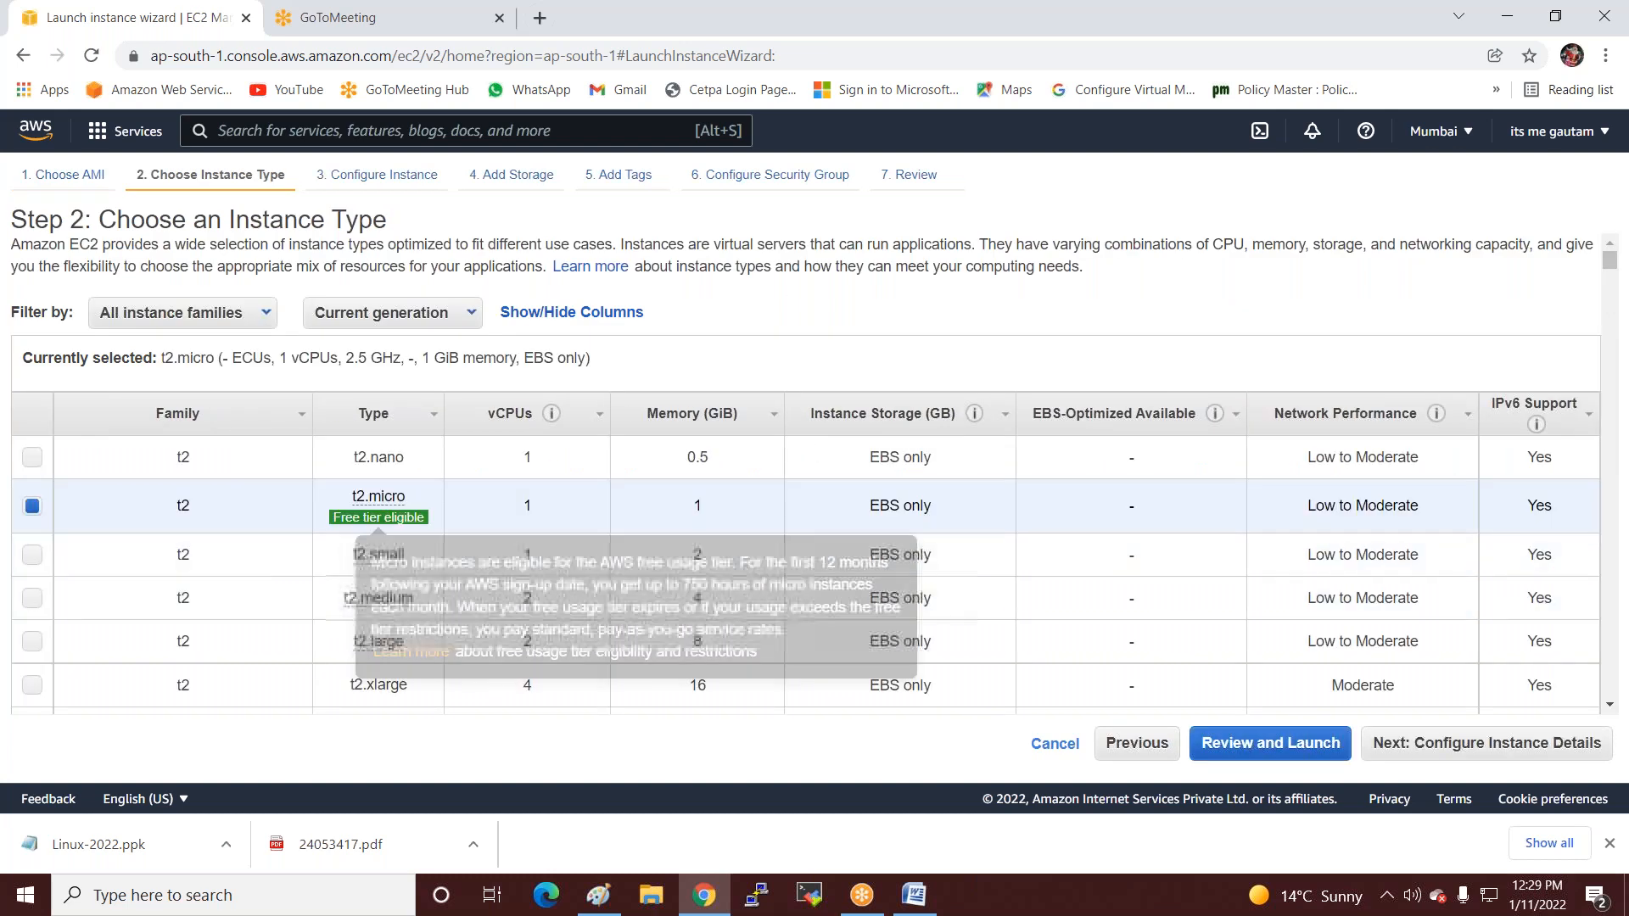
{"action": "left_click", "coordinate": [1458, 753]}
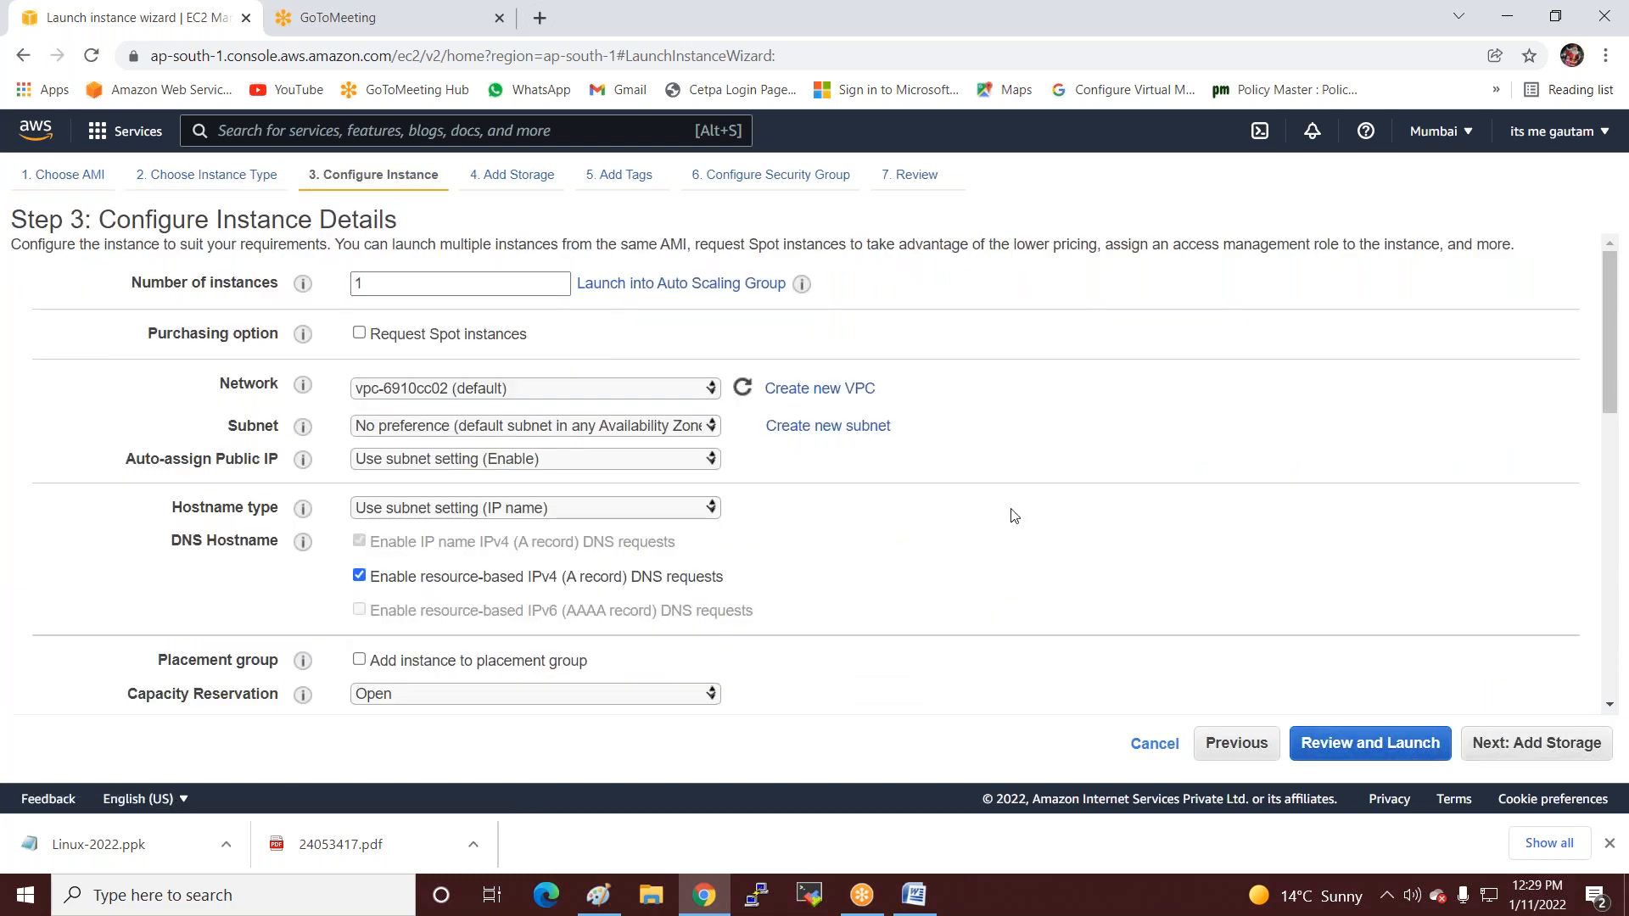
{"action": "left_click", "coordinate": [524, 423]}
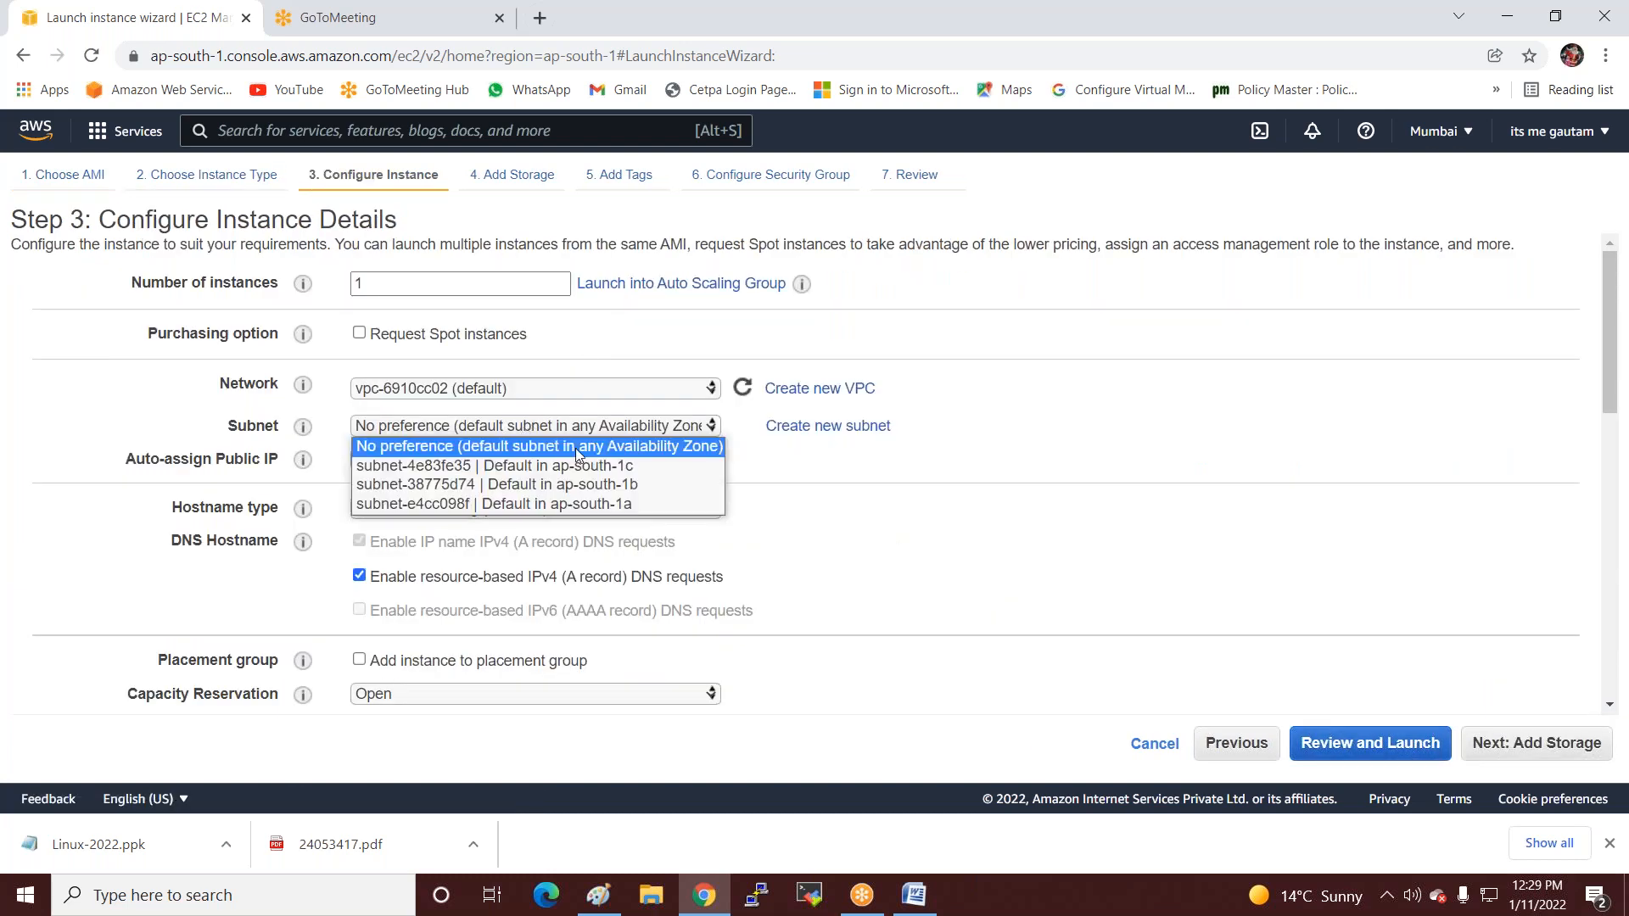
{"action": "left_click", "coordinate": [657, 504]}
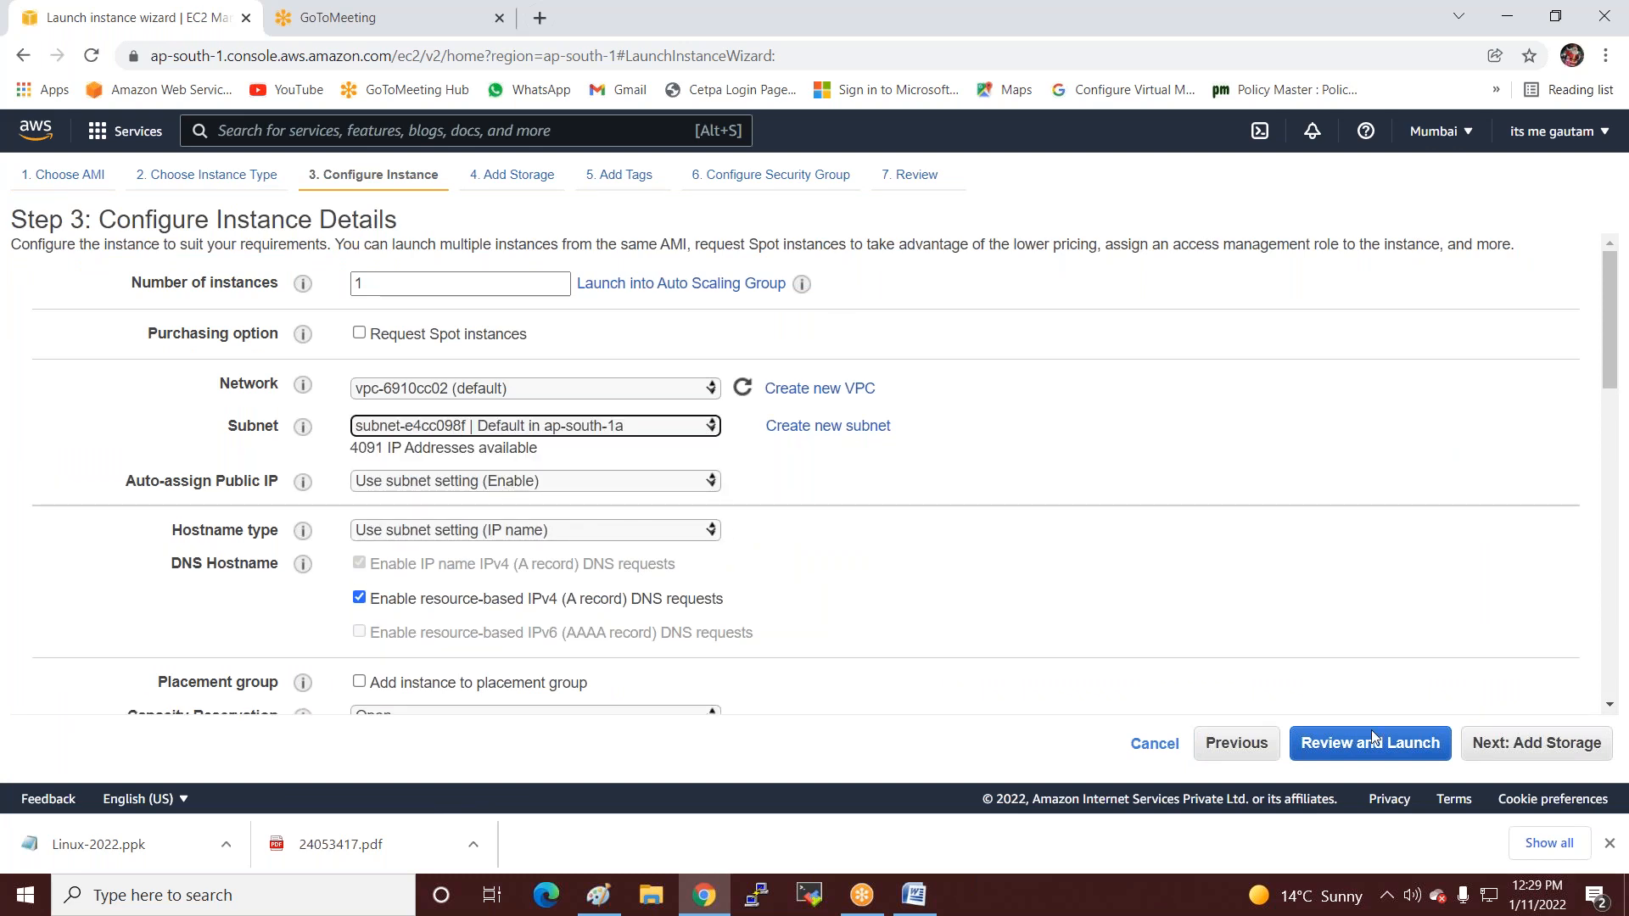
{"action": "left_click", "coordinate": [1481, 743]}
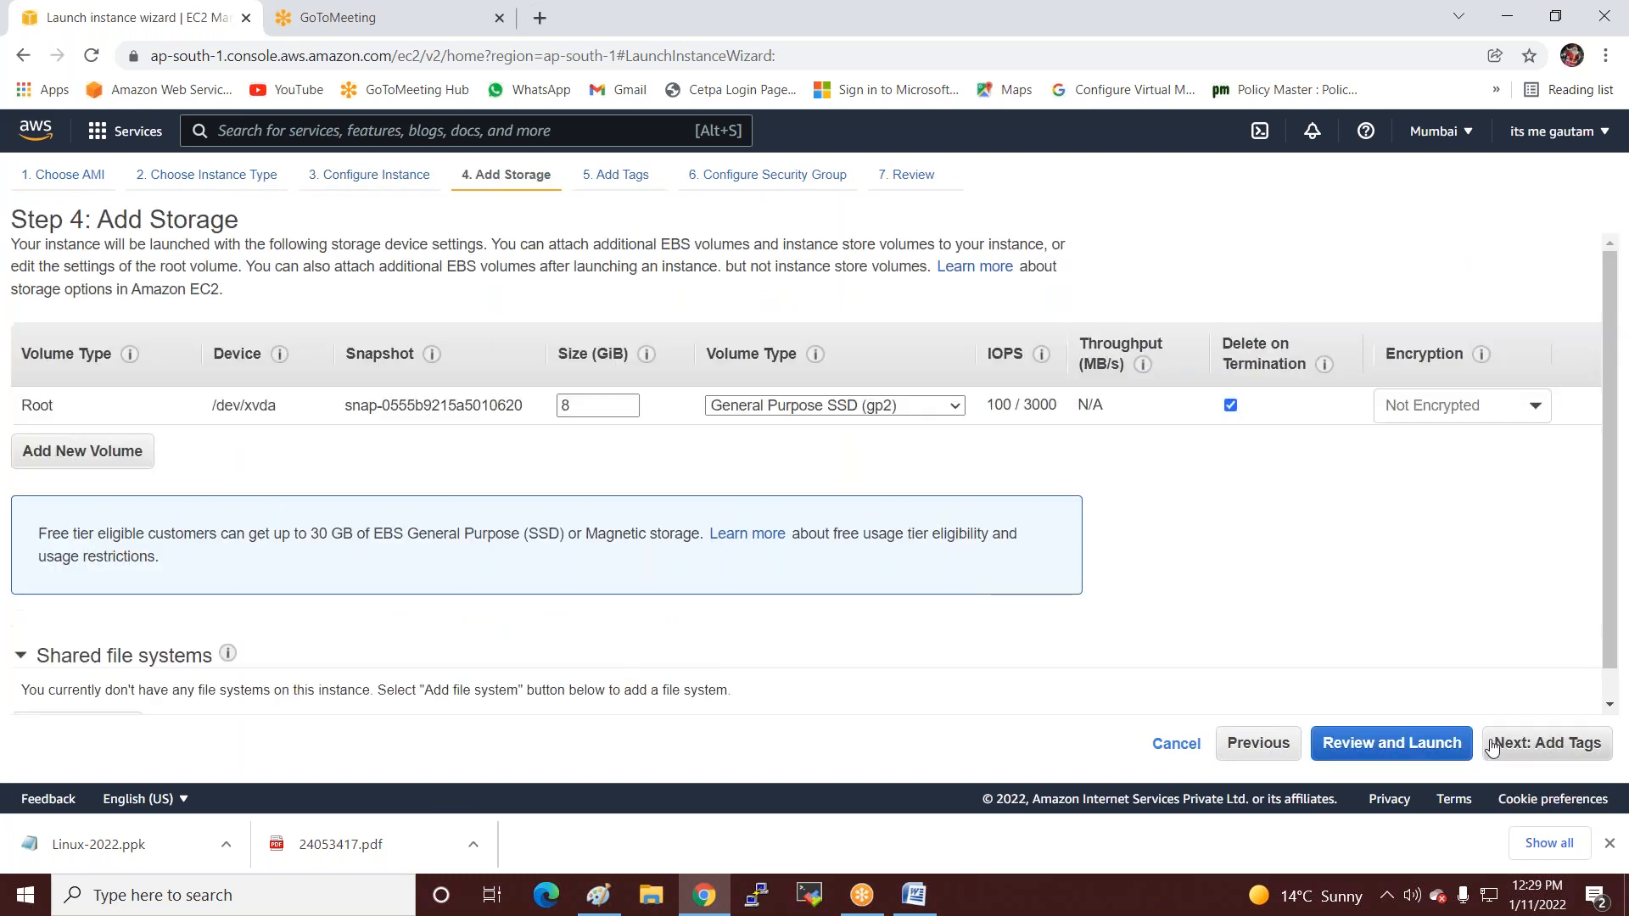
{"action": "left_click", "coordinate": [1503, 745]}
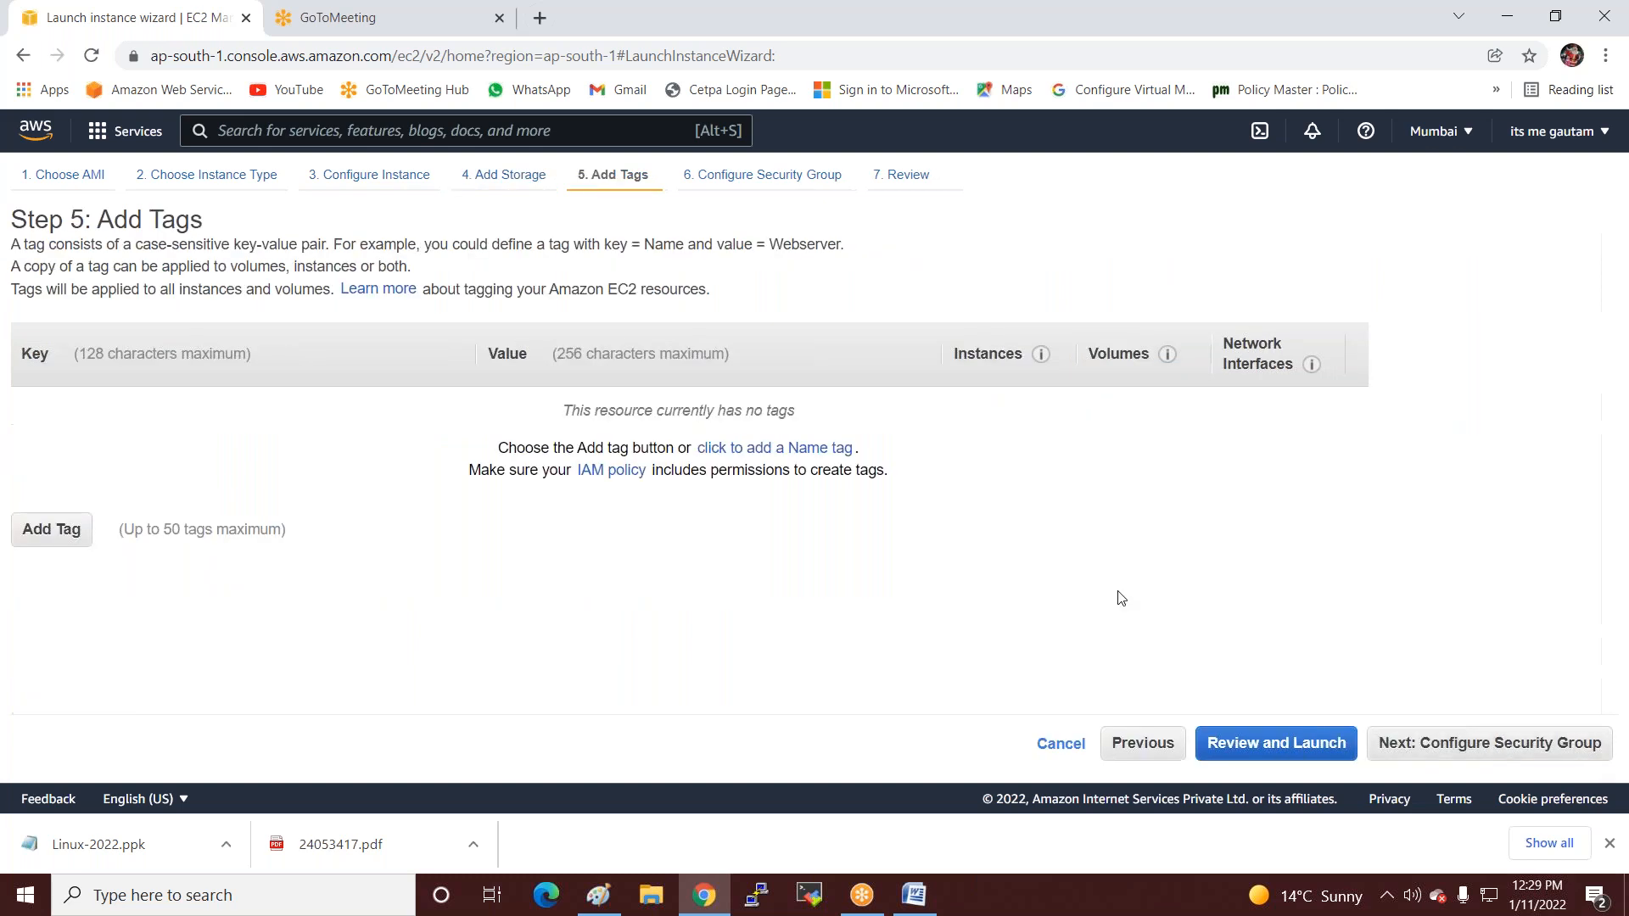
Tag the instance Name=Linux, attach the existing SQL-Sg group, and review for launch.
{"action": "left_click", "coordinate": [808, 450]}
{"action": "type", "text": "Linux"}
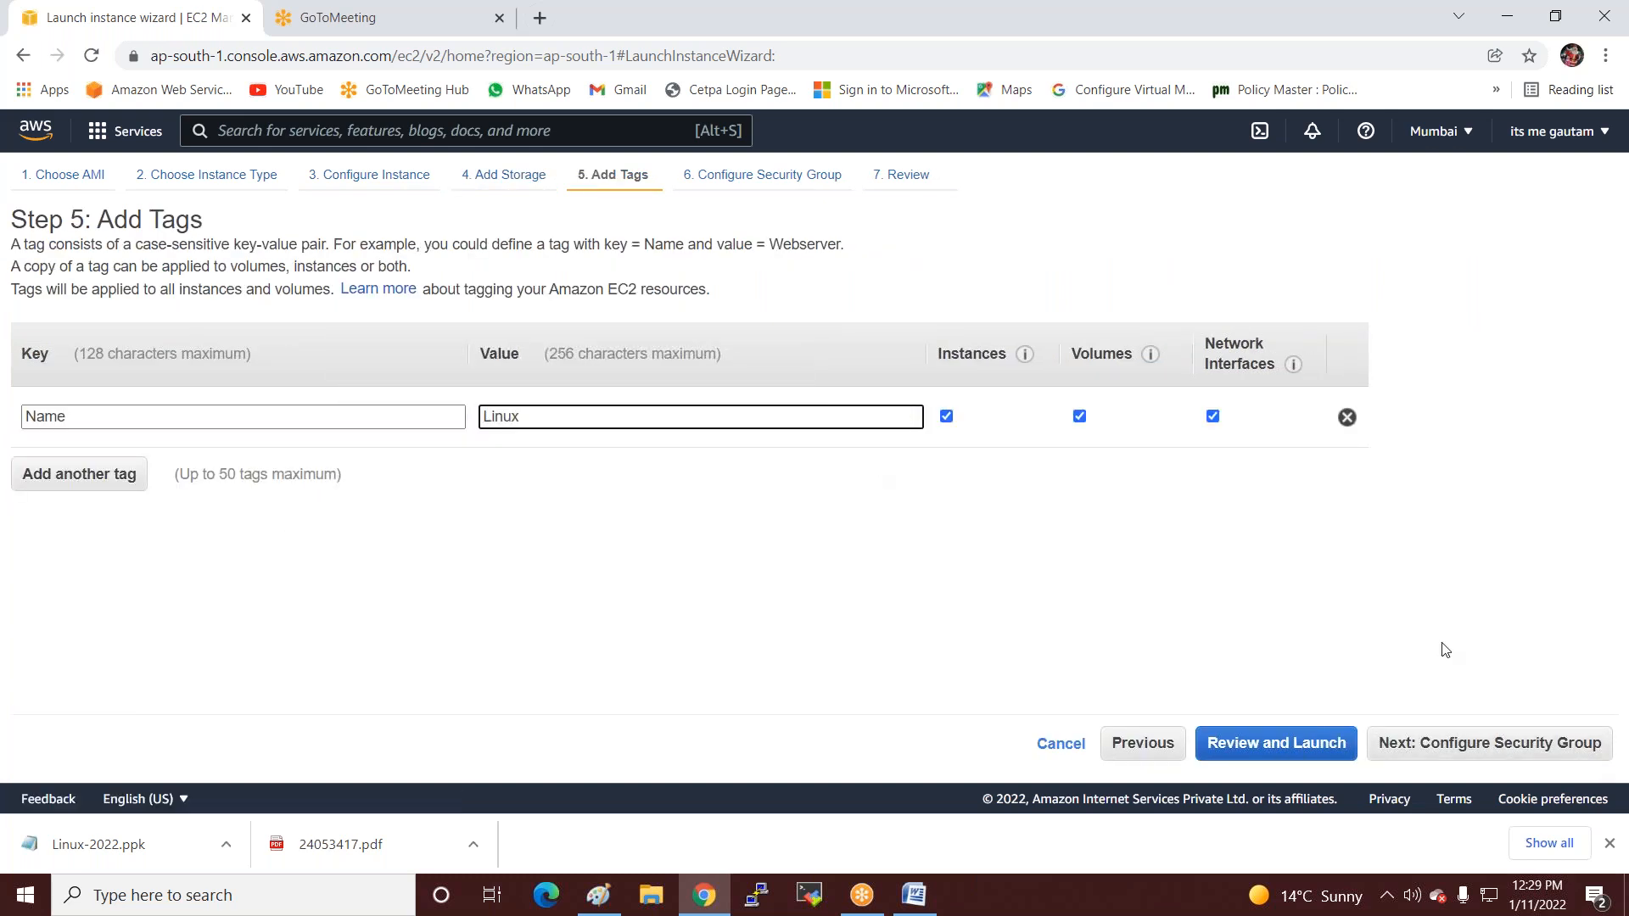
{"action": "left_click", "coordinate": [1413, 745]}
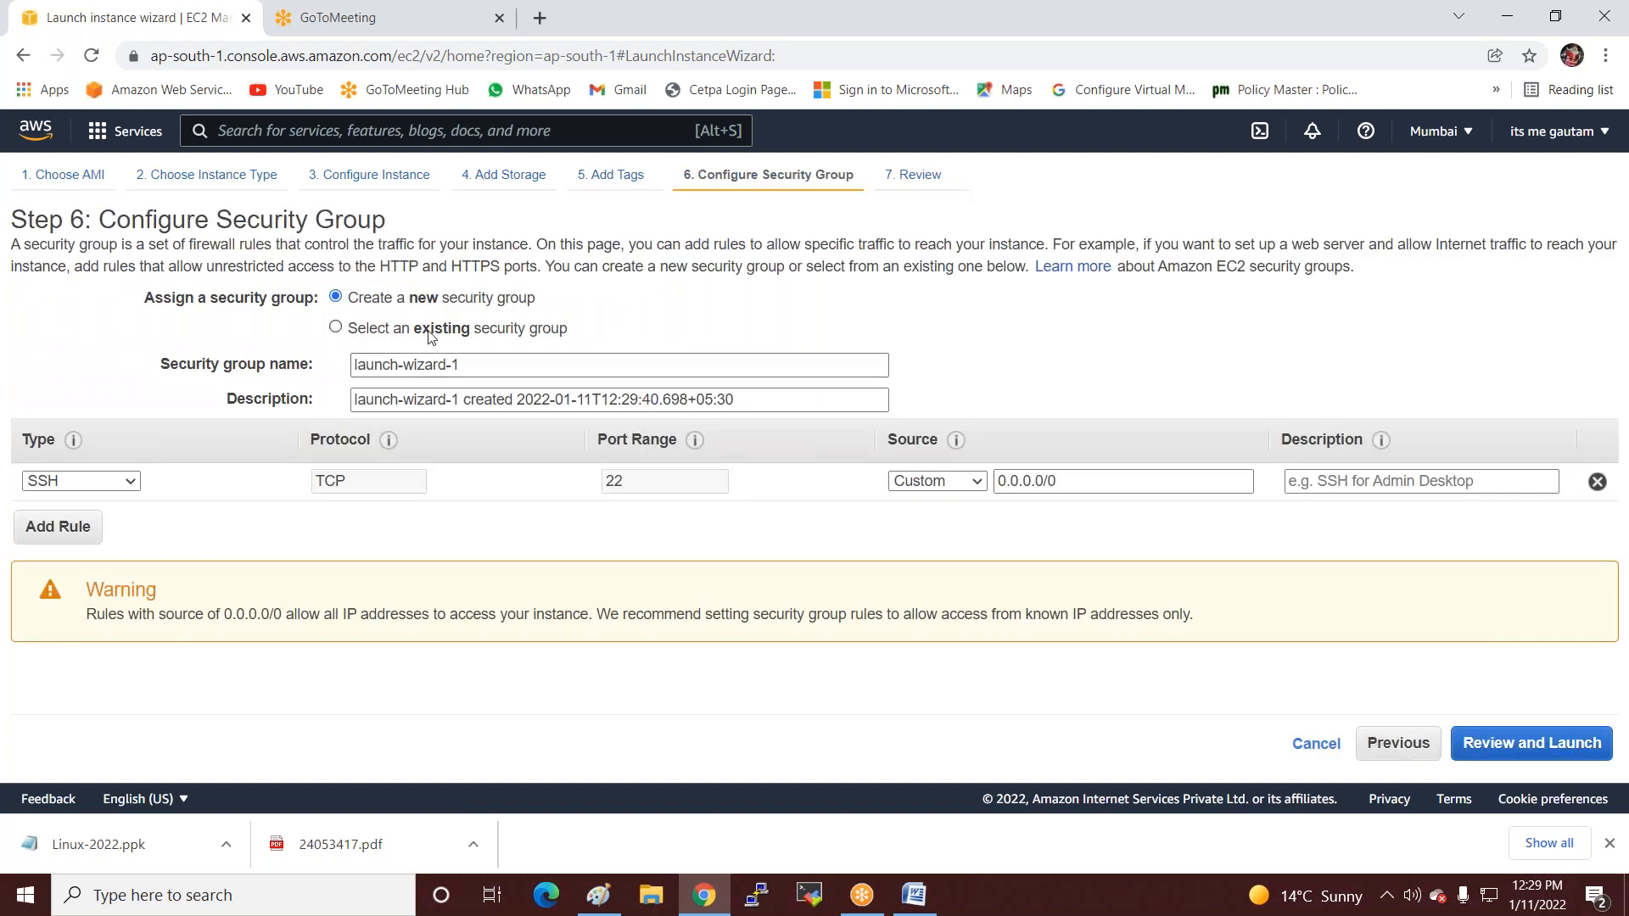
{"action": "left_click", "coordinate": [430, 332]}
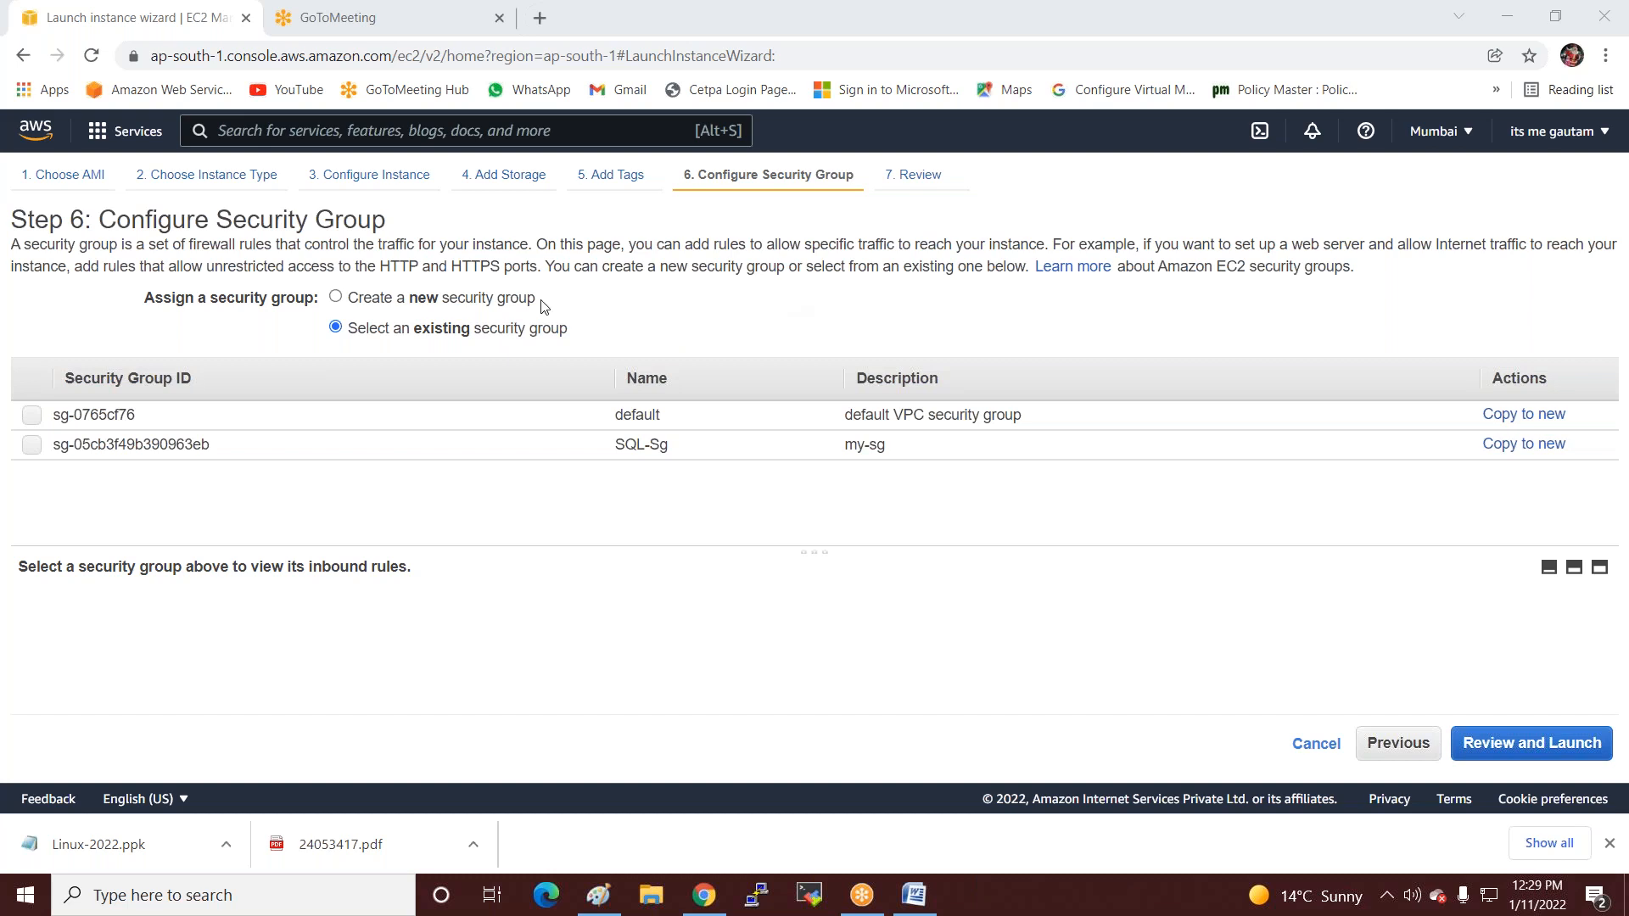
{"action": "left_click", "coordinate": [403, 450]}
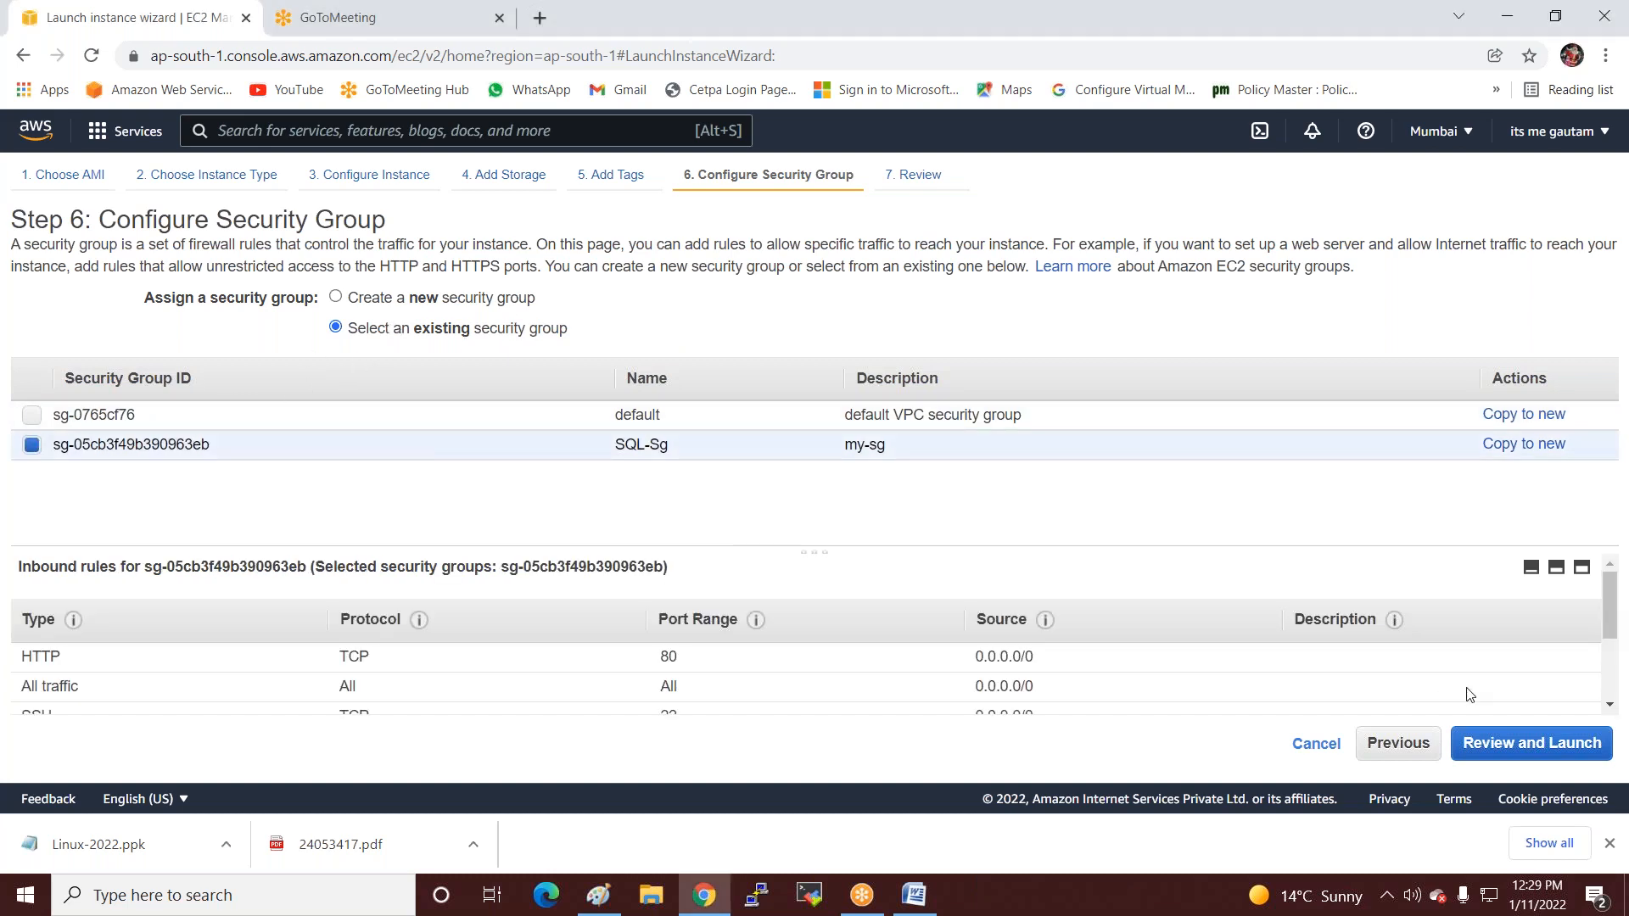
{"action": "left_click", "coordinate": [1498, 742]}
{"action": "left_click", "coordinate": [1589, 747]}
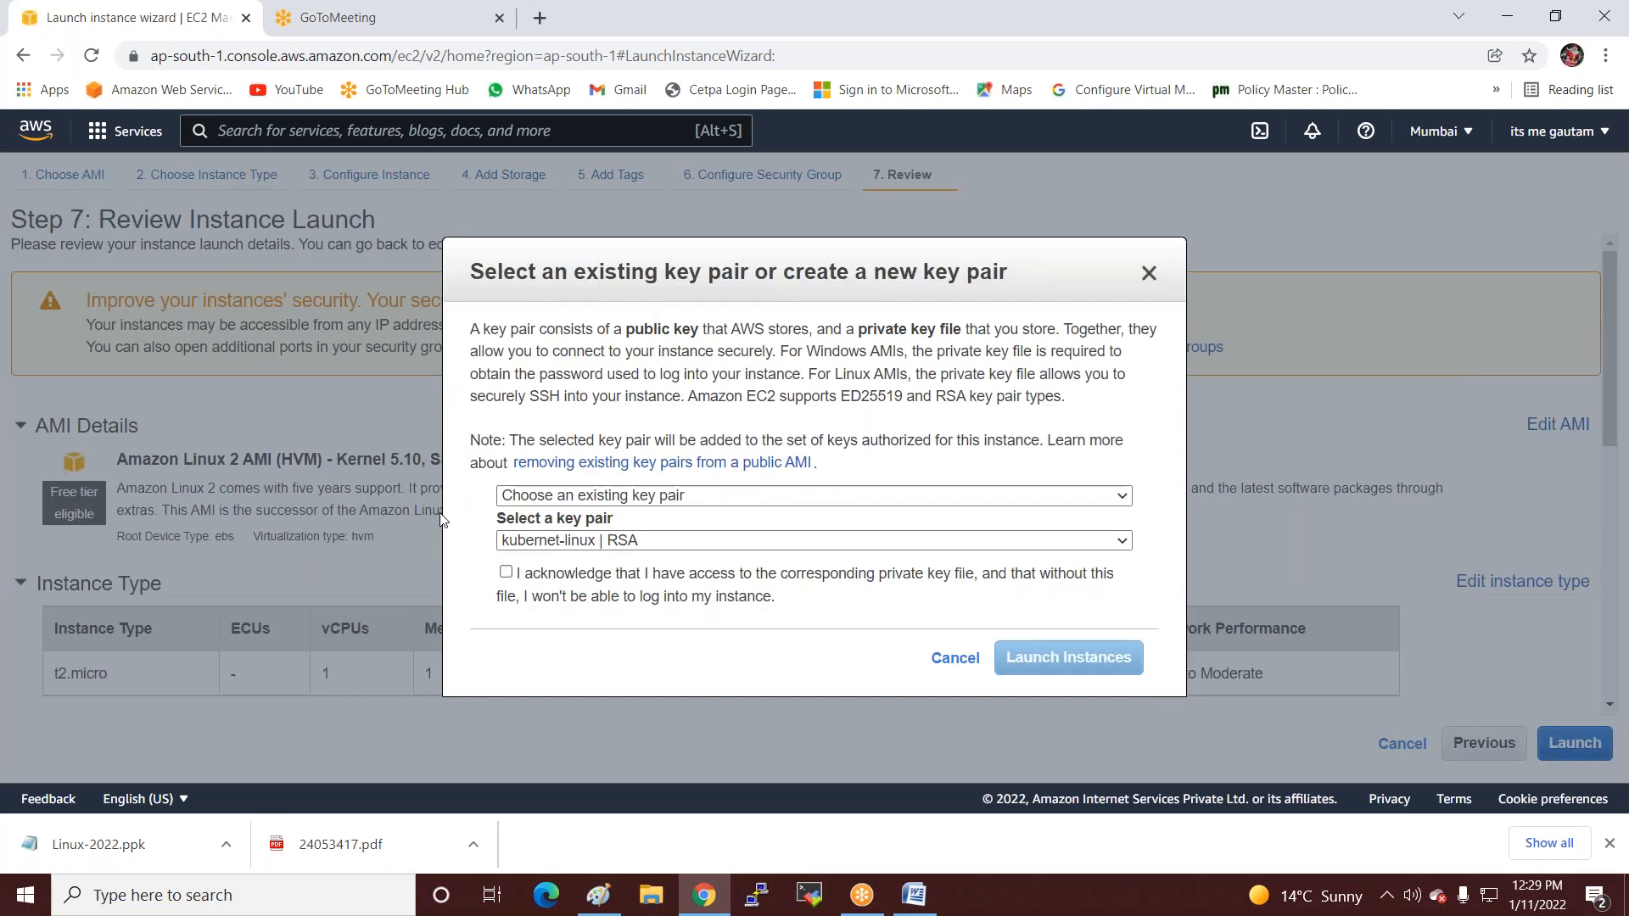
Launch the Linux instance with key pair Linux-2022, then start another instance launch.
{"action": "left_click", "coordinate": [555, 543]}
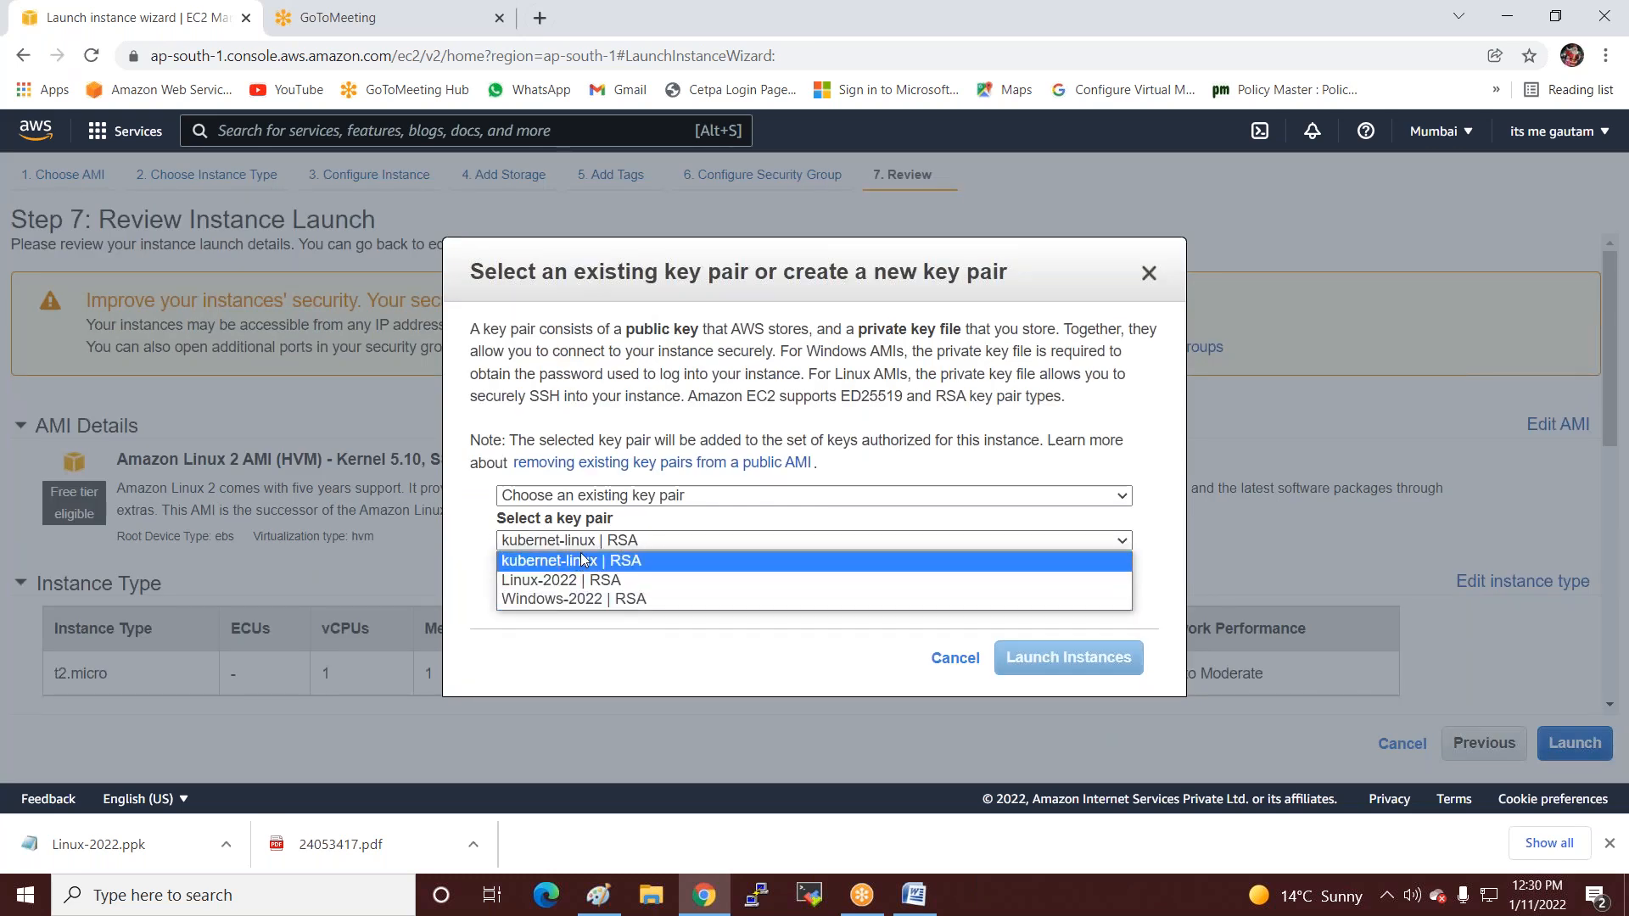
{"action": "left_click", "coordinate": [576, 582]}
{"action": "left_click", "coordinate": [506, 572]}
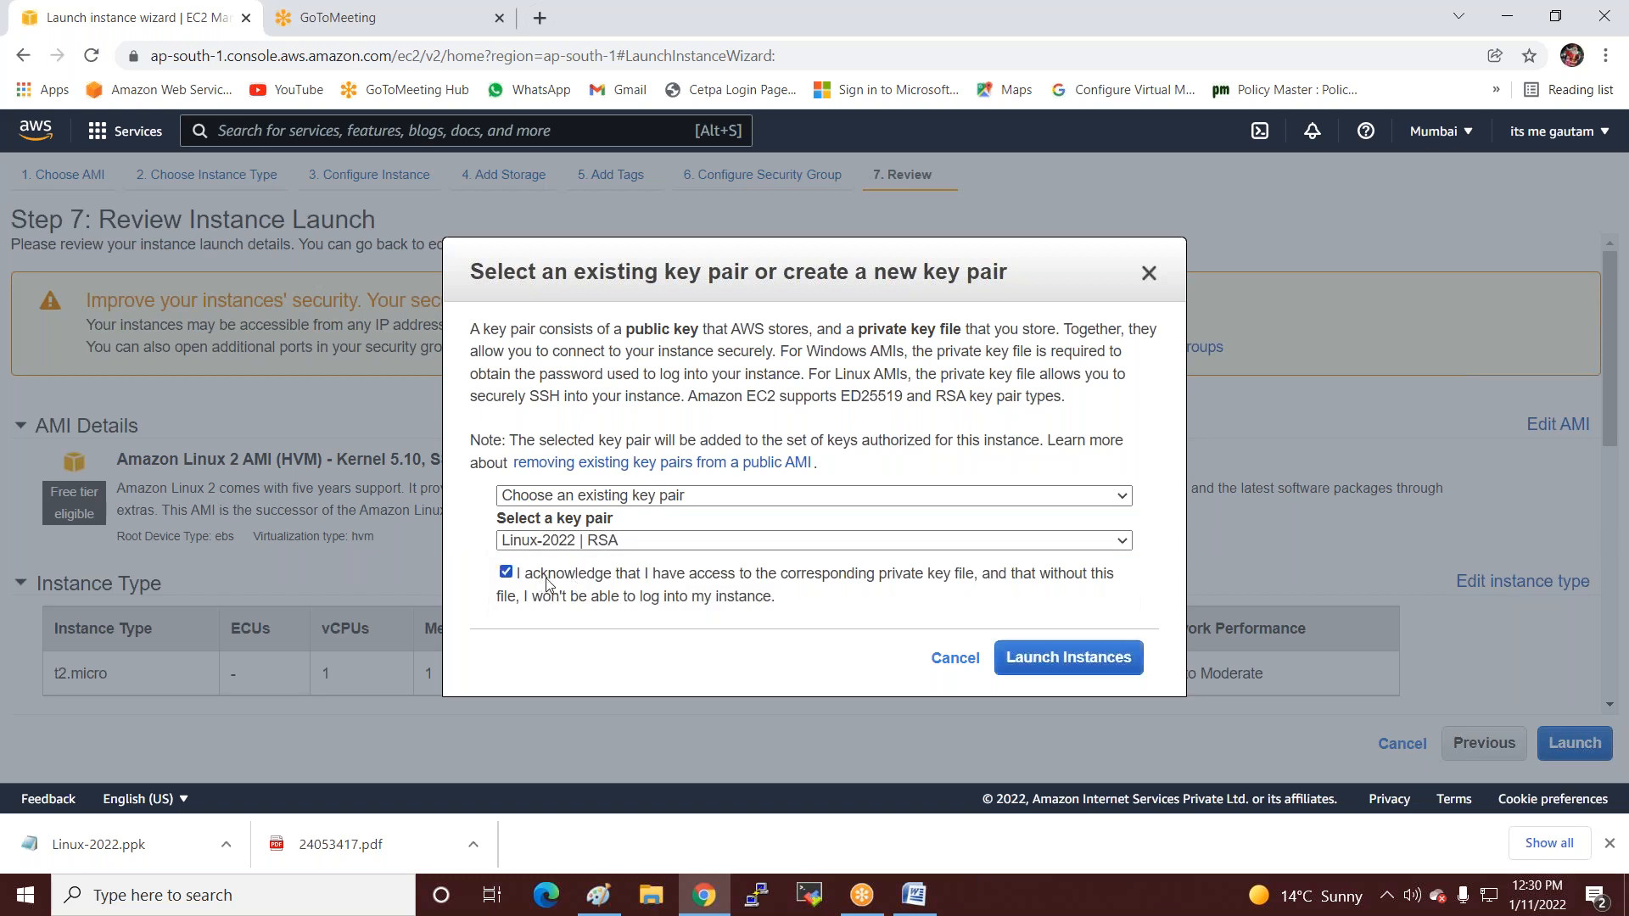
{"action": "left_click", "coordinate": [1107, 666]}
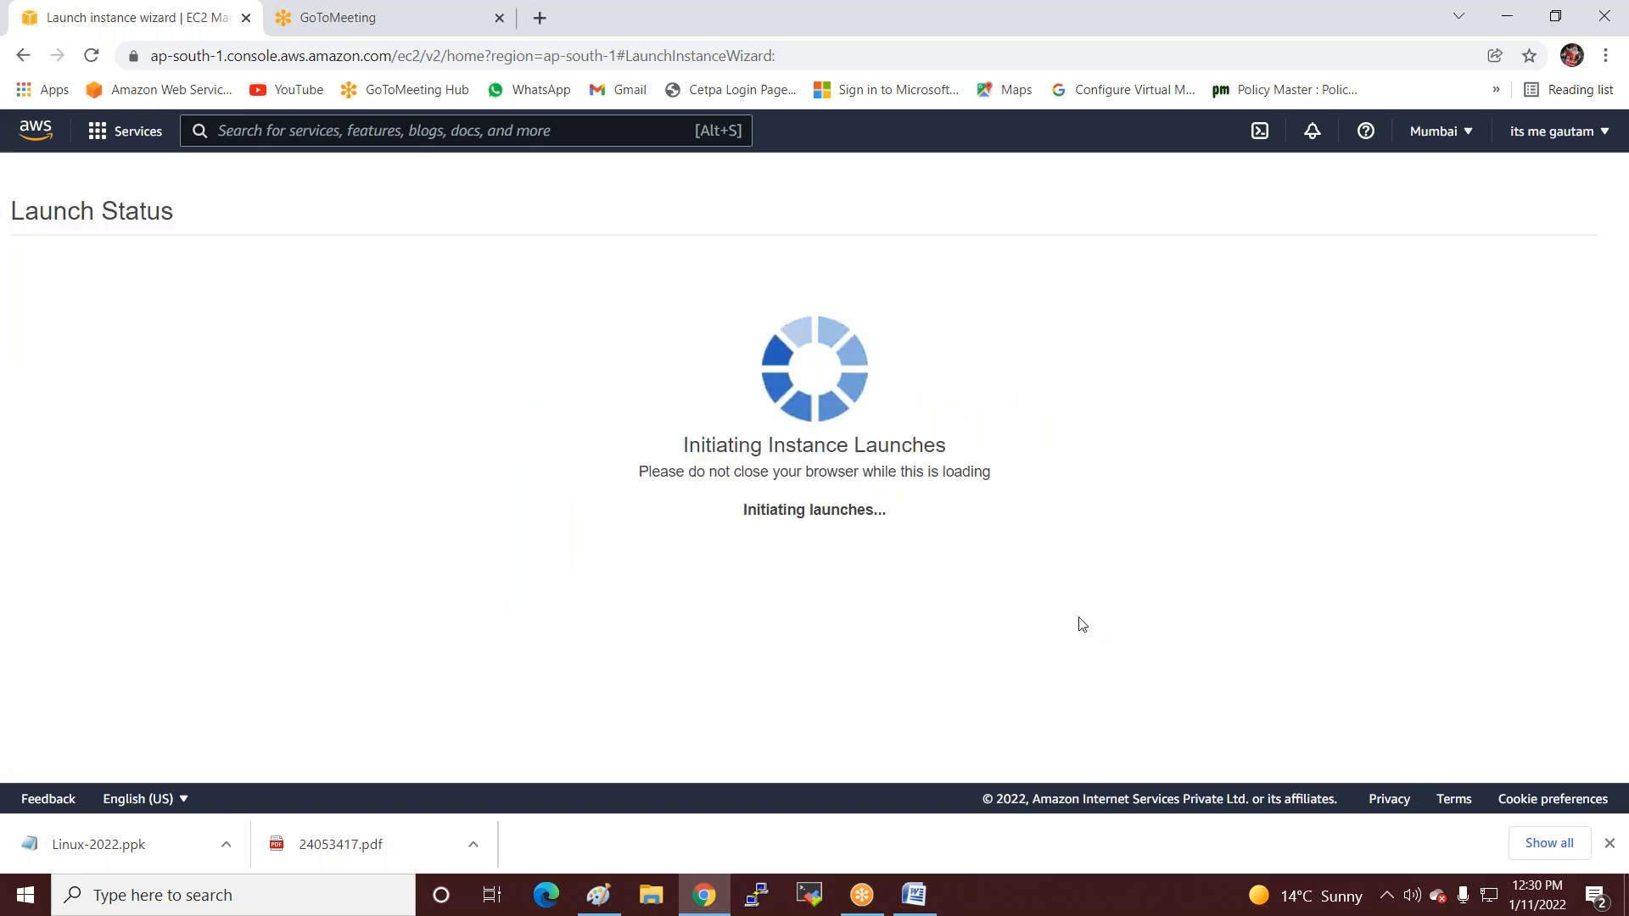
{"action": "scroll", "coordinate": [1001, 628], "scroll_direction": "down", "scroll_amount": 2}
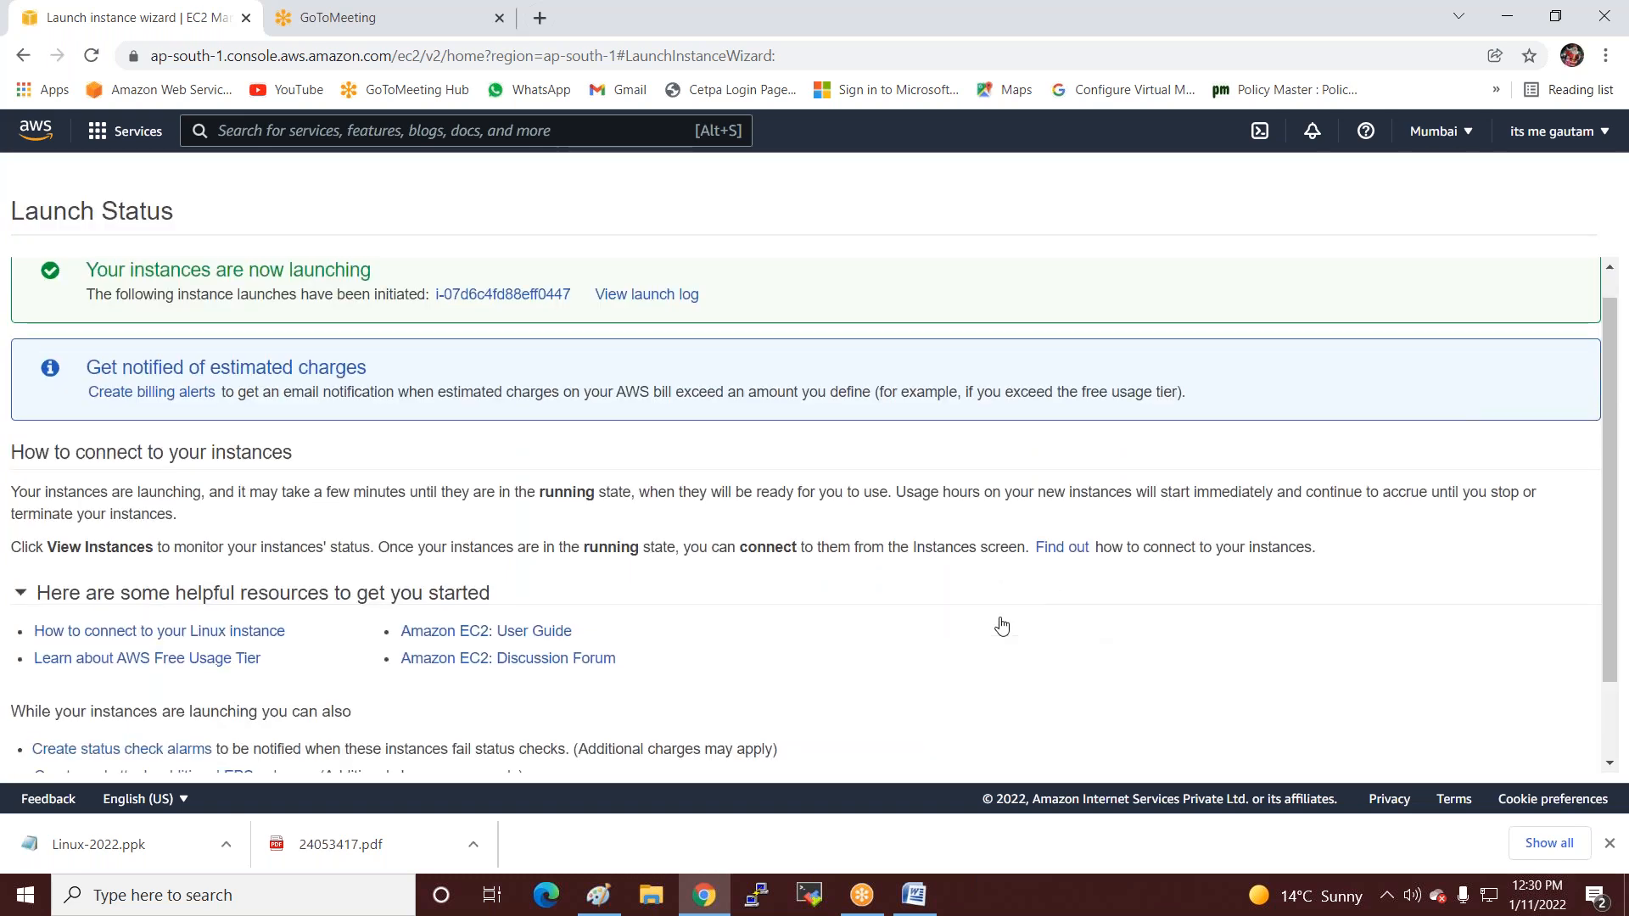
{"action": "left_click", "coordinate": [1493, 757]}
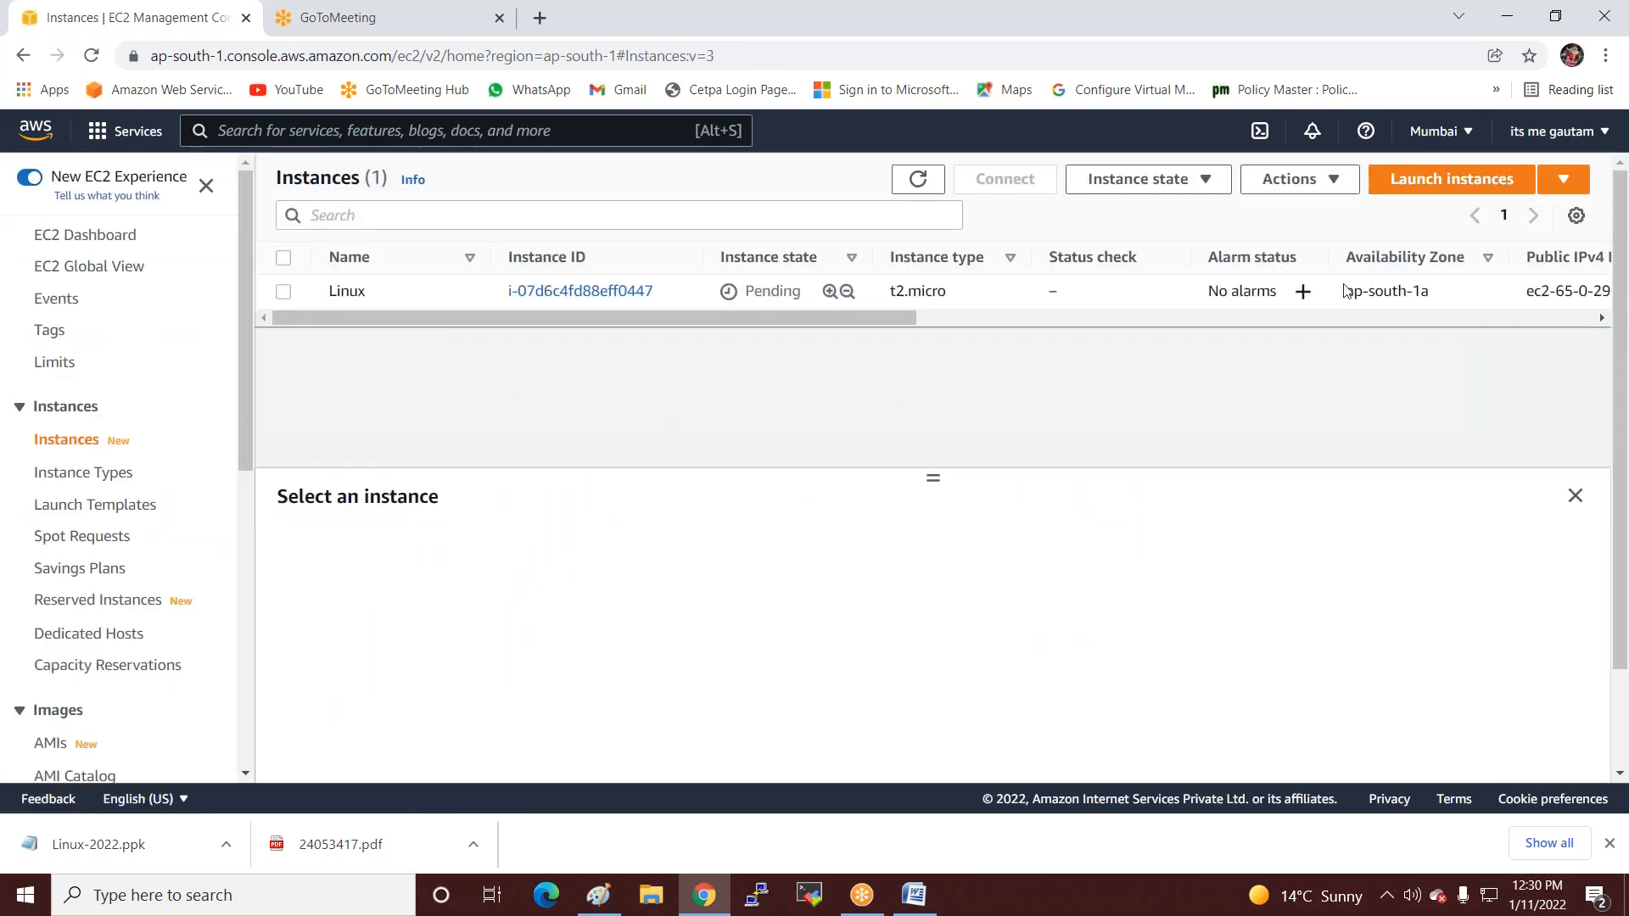
{"action": "left_click", "coordinate": [1431, 180]}
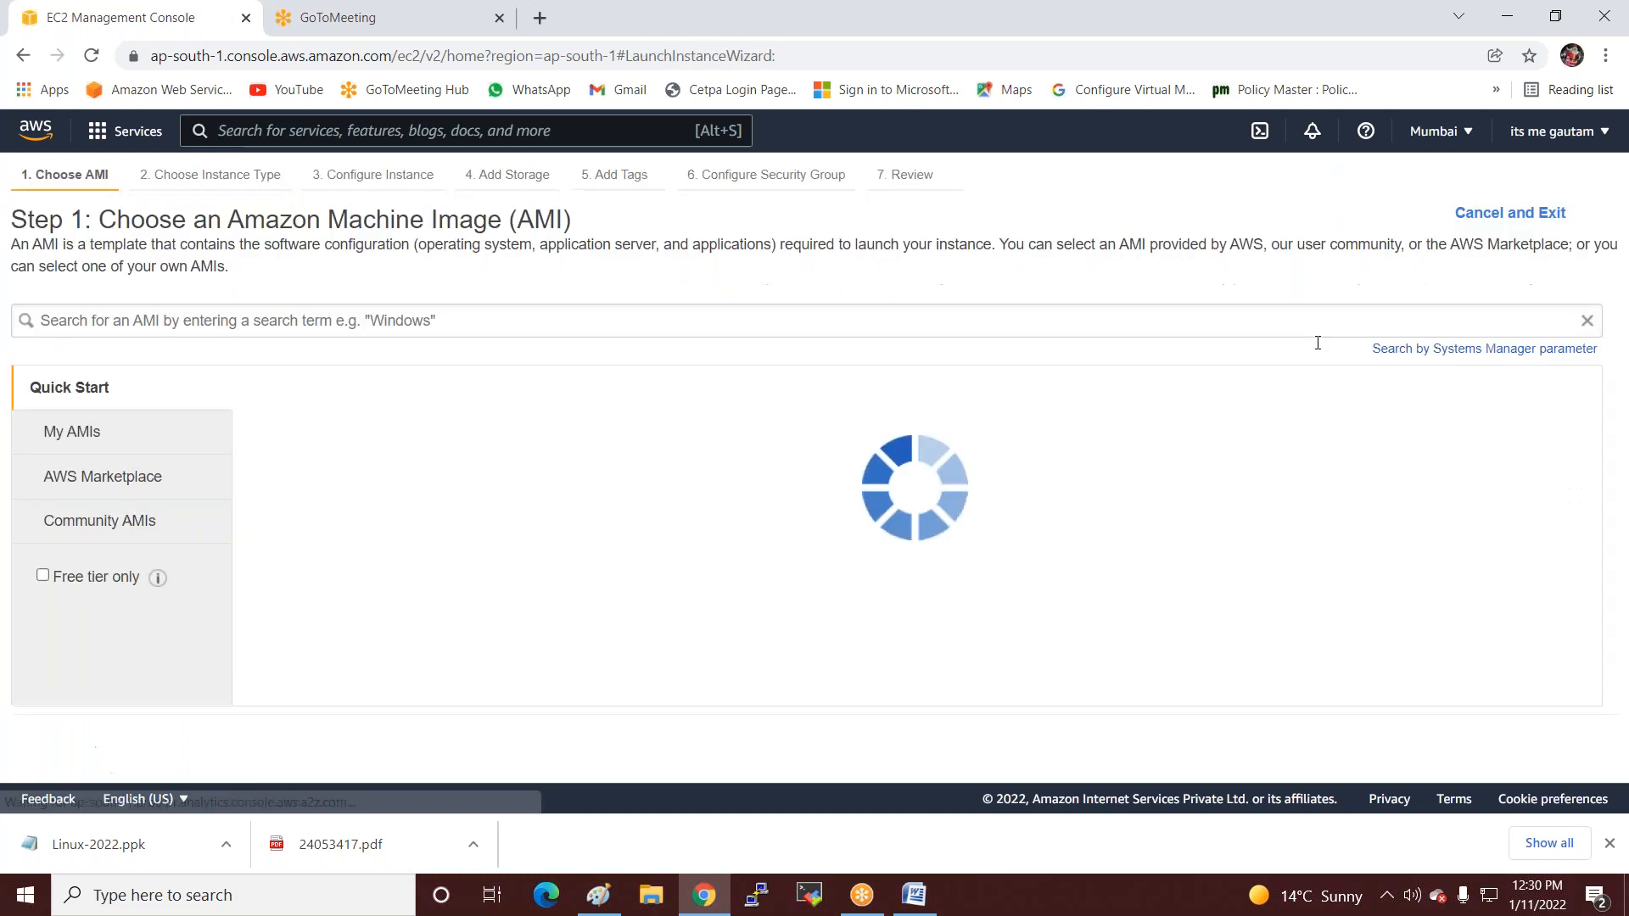
Choose the first Windows Server 2012 AMI found by searching 'server 2012'.
{"action": "left_click", "coordinate": [141, 319]}
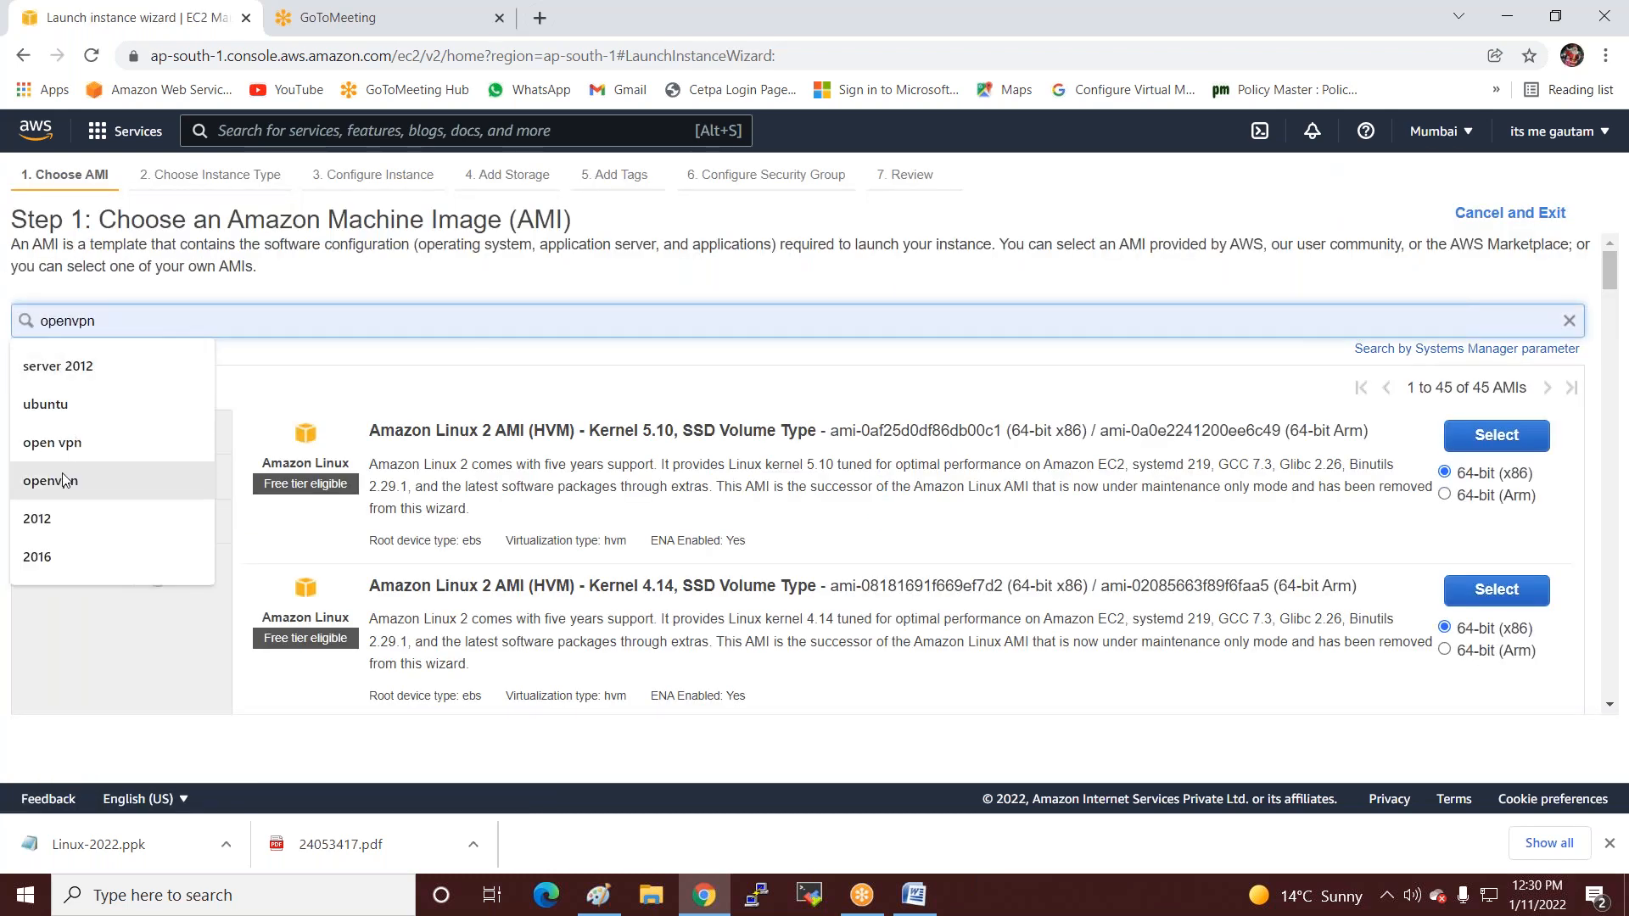
{"action": "left_click", "coordinate": [63, 365]}
{"action": "key", "text": "Return"}
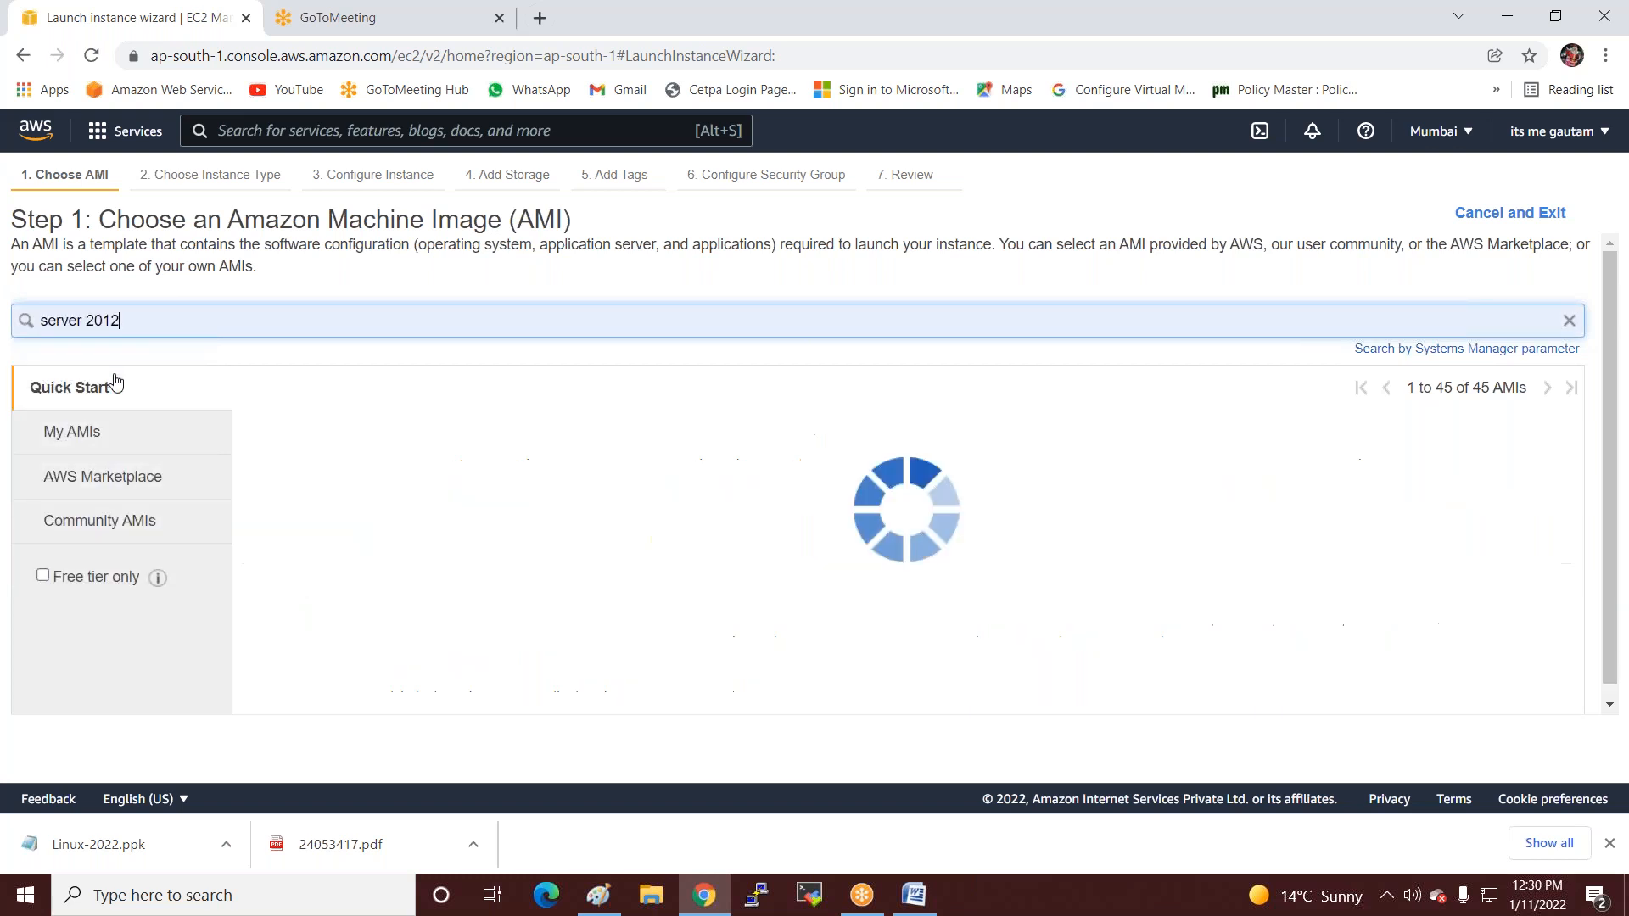
{"action": "left_click", "coordinate": [1496, 436]}
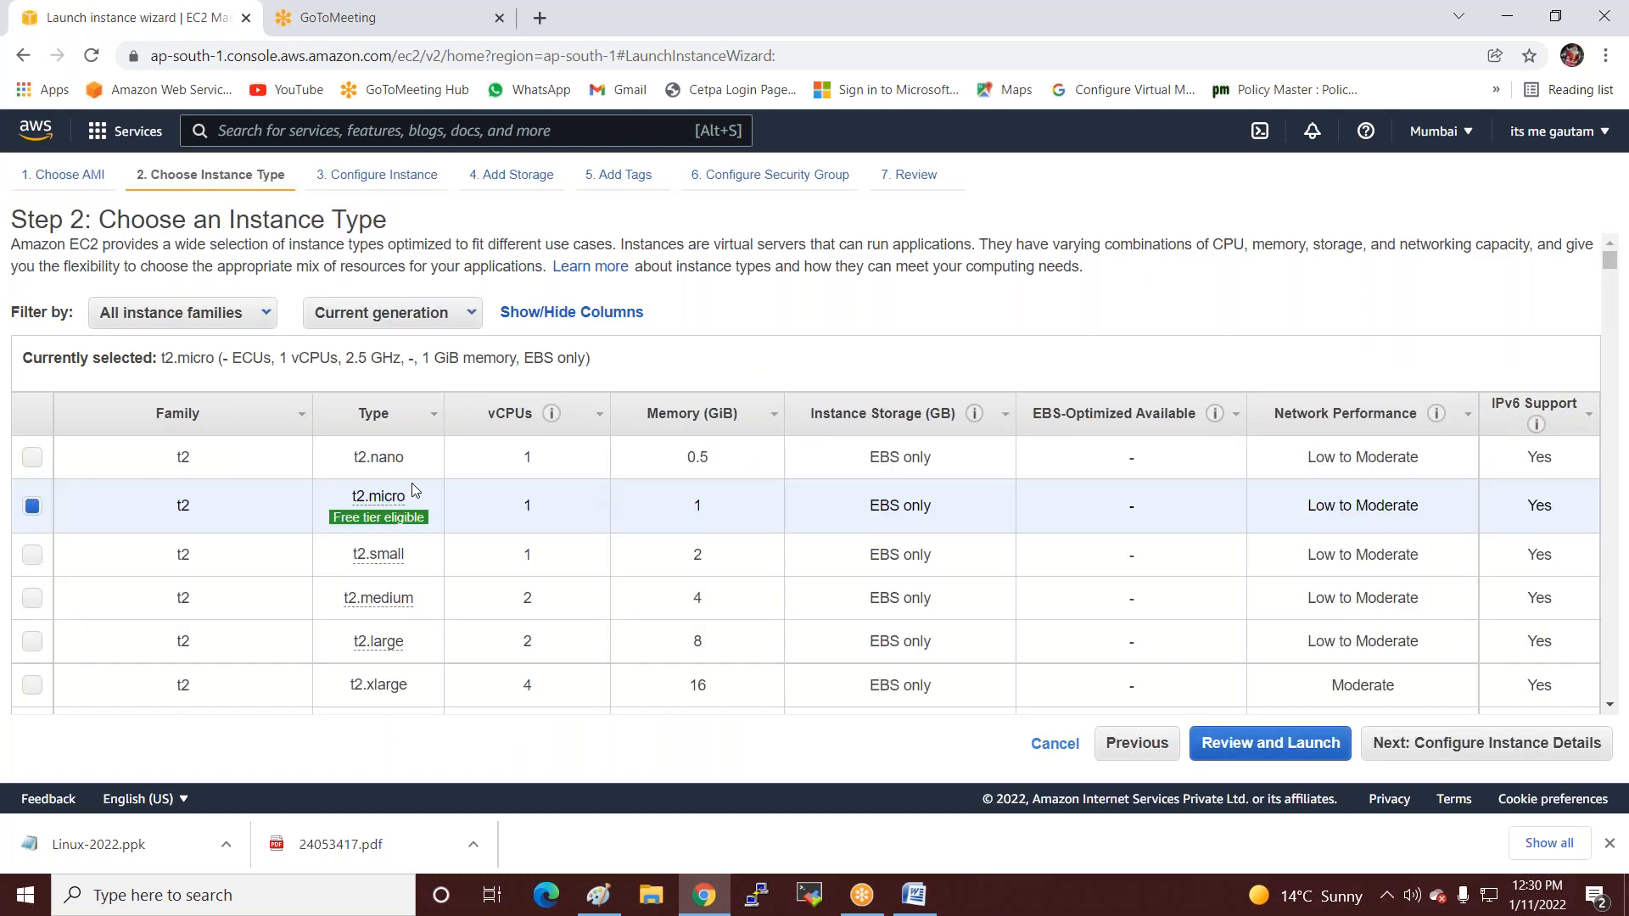
{"action": "left_click", "coordinate": [1391, 752]}
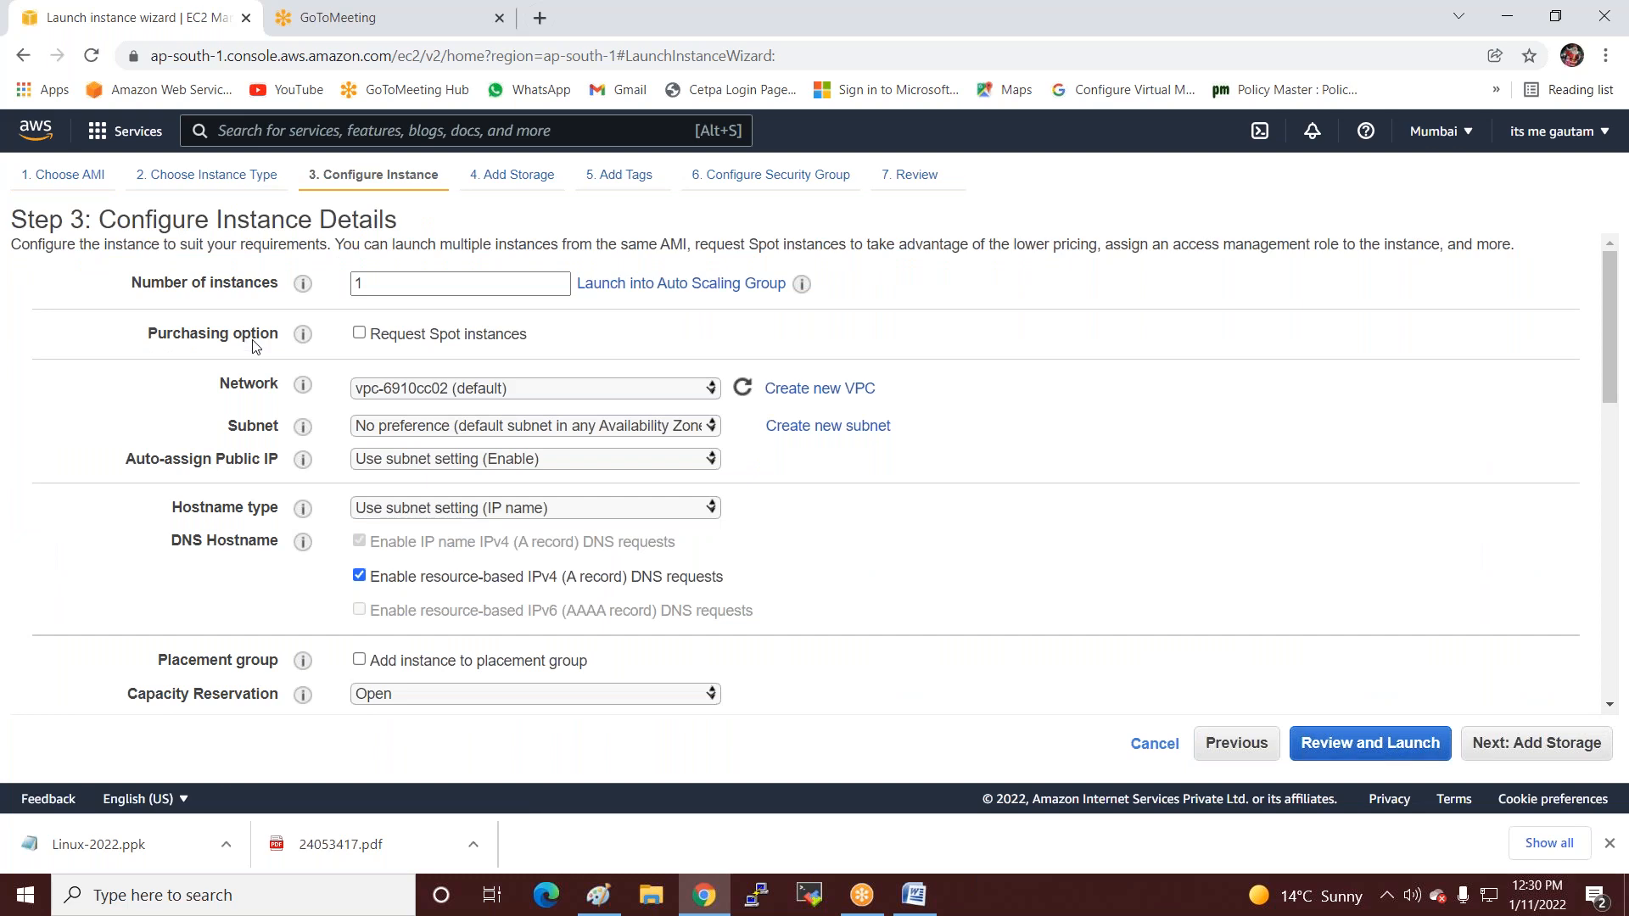
Place the instance in subnet ap-south-1a and keep 30 GiB root storage.
{"action": "scroll", "coordinate": [494, 365], "scroll_direction": "down", "scroll_amount": 1}
{"action": "scroll", "coordinate": [494, 365], "scroll_direction": "up", "scroll_amount": 1}
{"action": "mouse_move", "coordinate": [282, 291]}
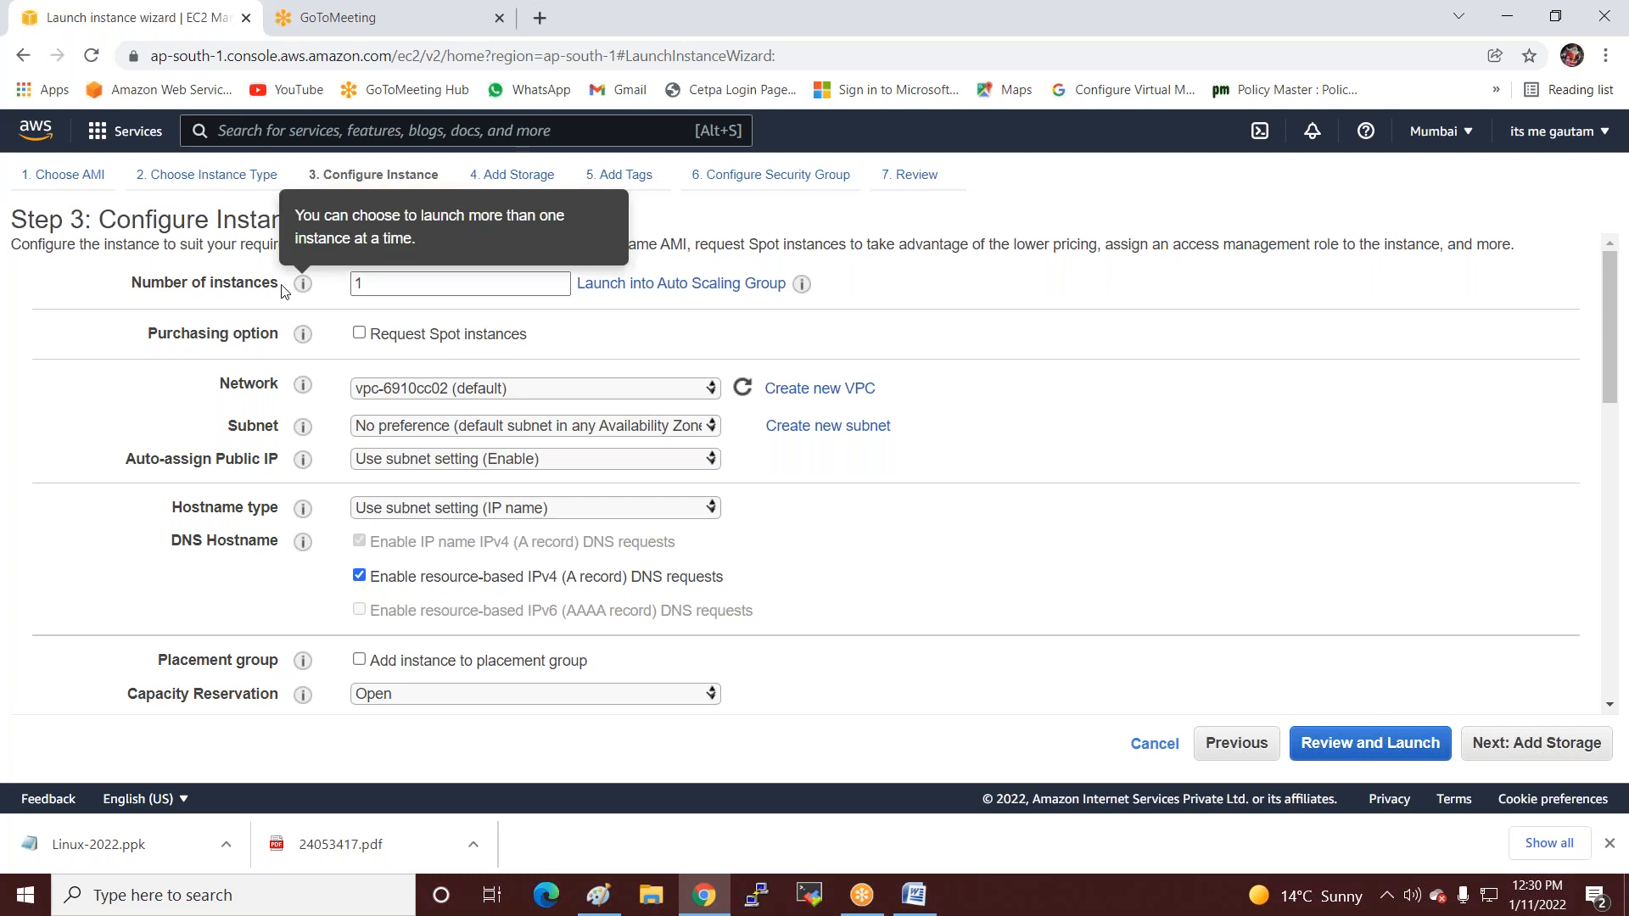
{"action": "left_click", "coordinate": [527, 429]}
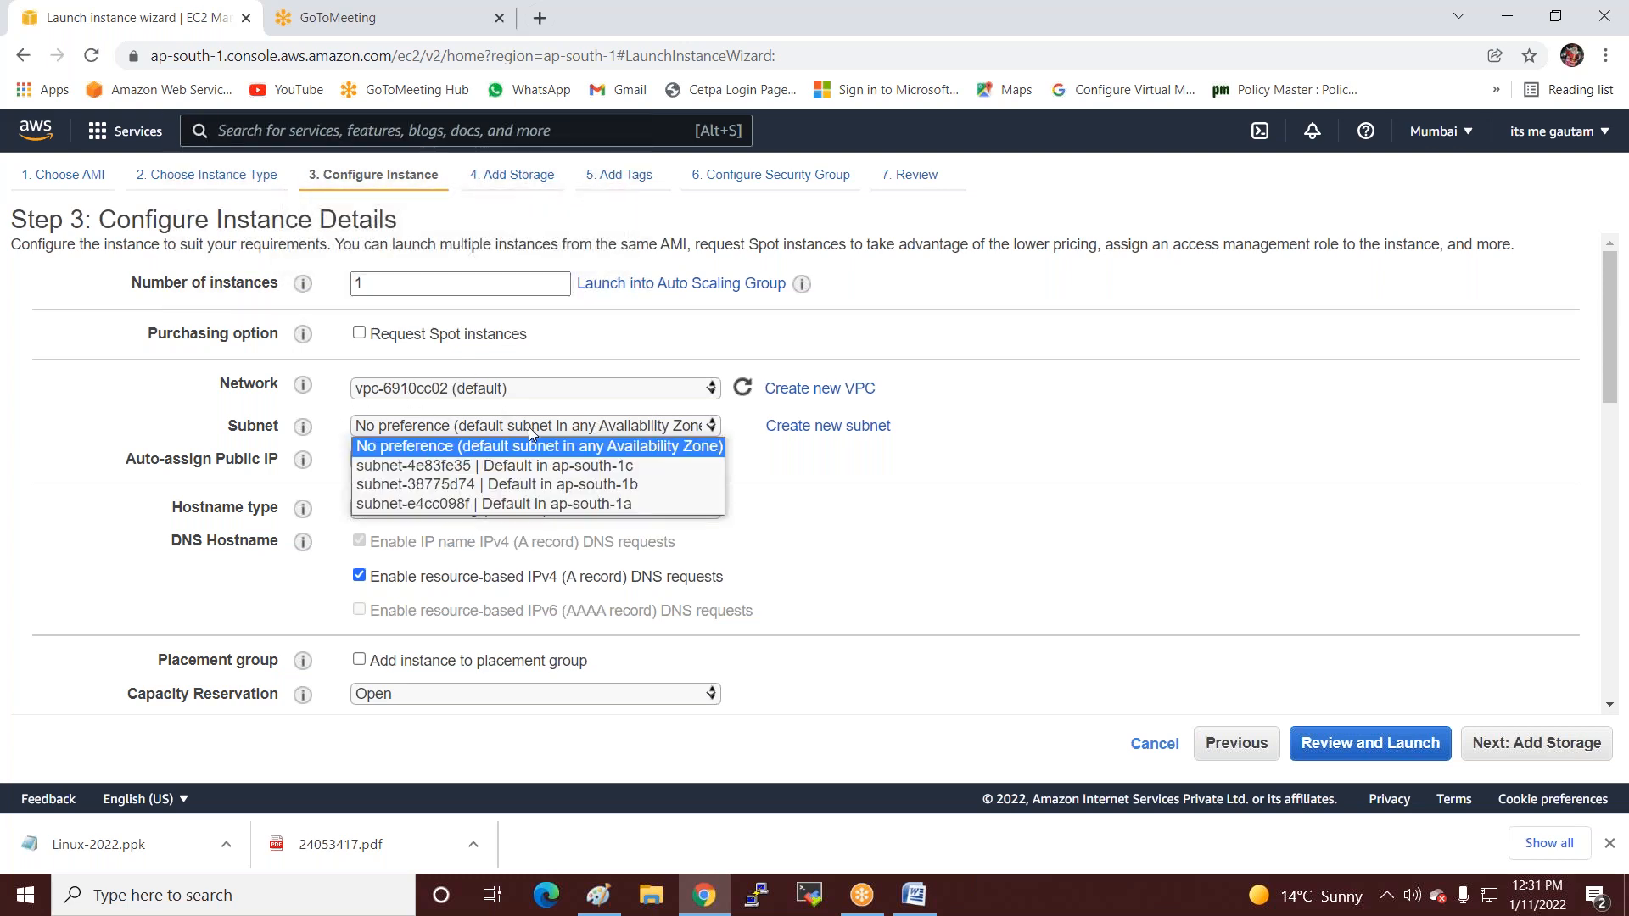
{"action": "left_click", "coordinate": [550, 504]}
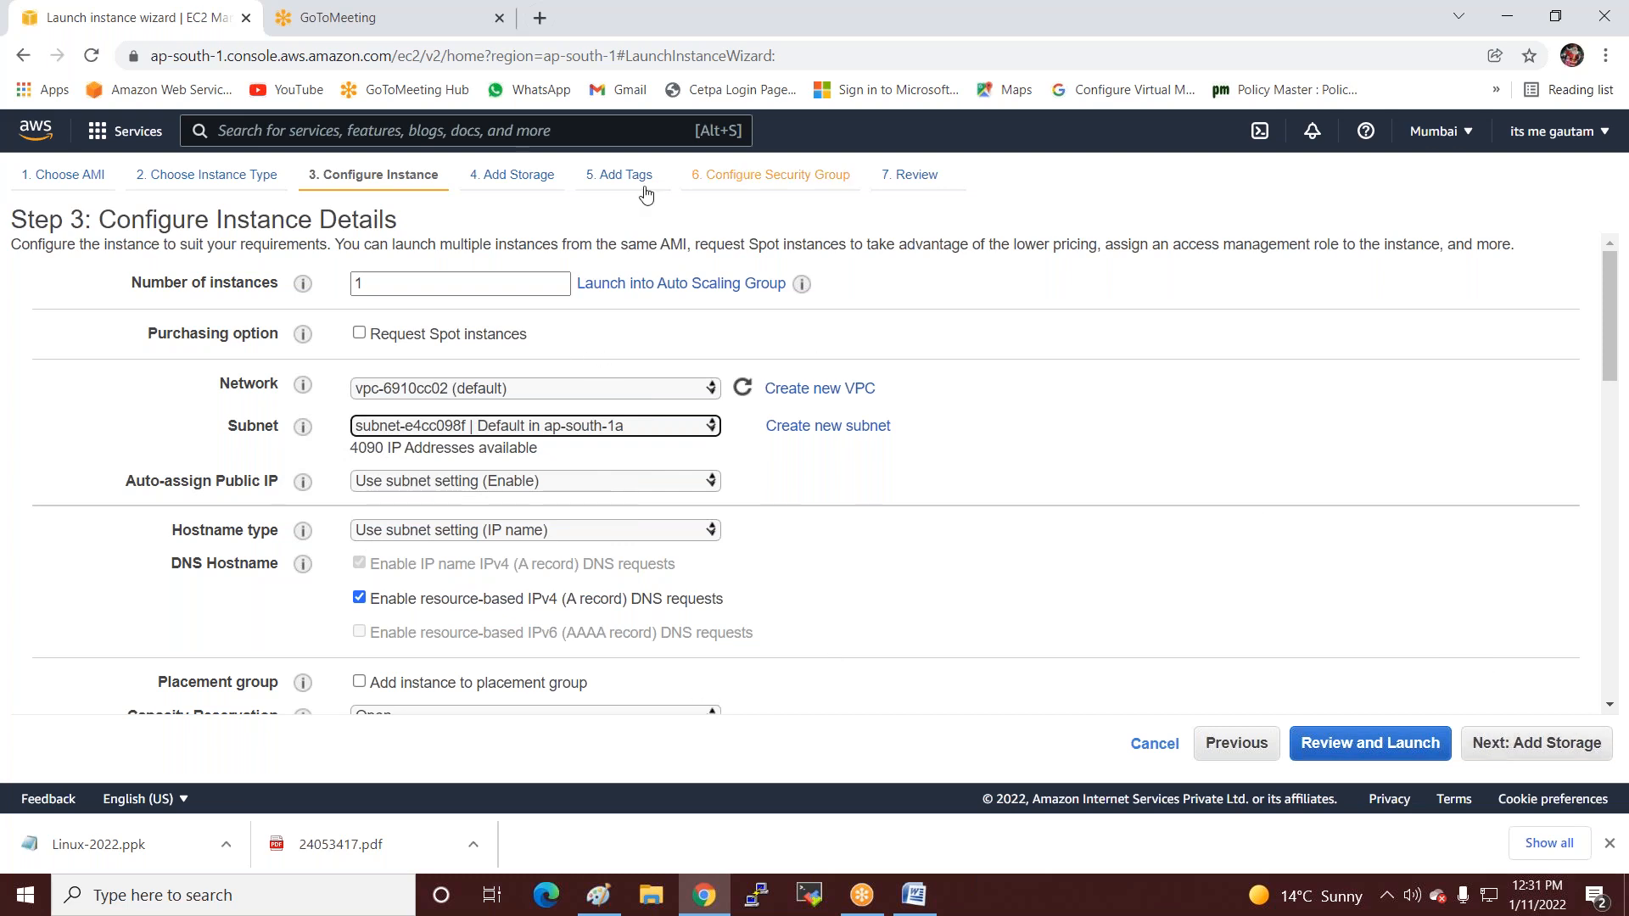
{"action": "left_click", "coordinate": [1486, 750]}
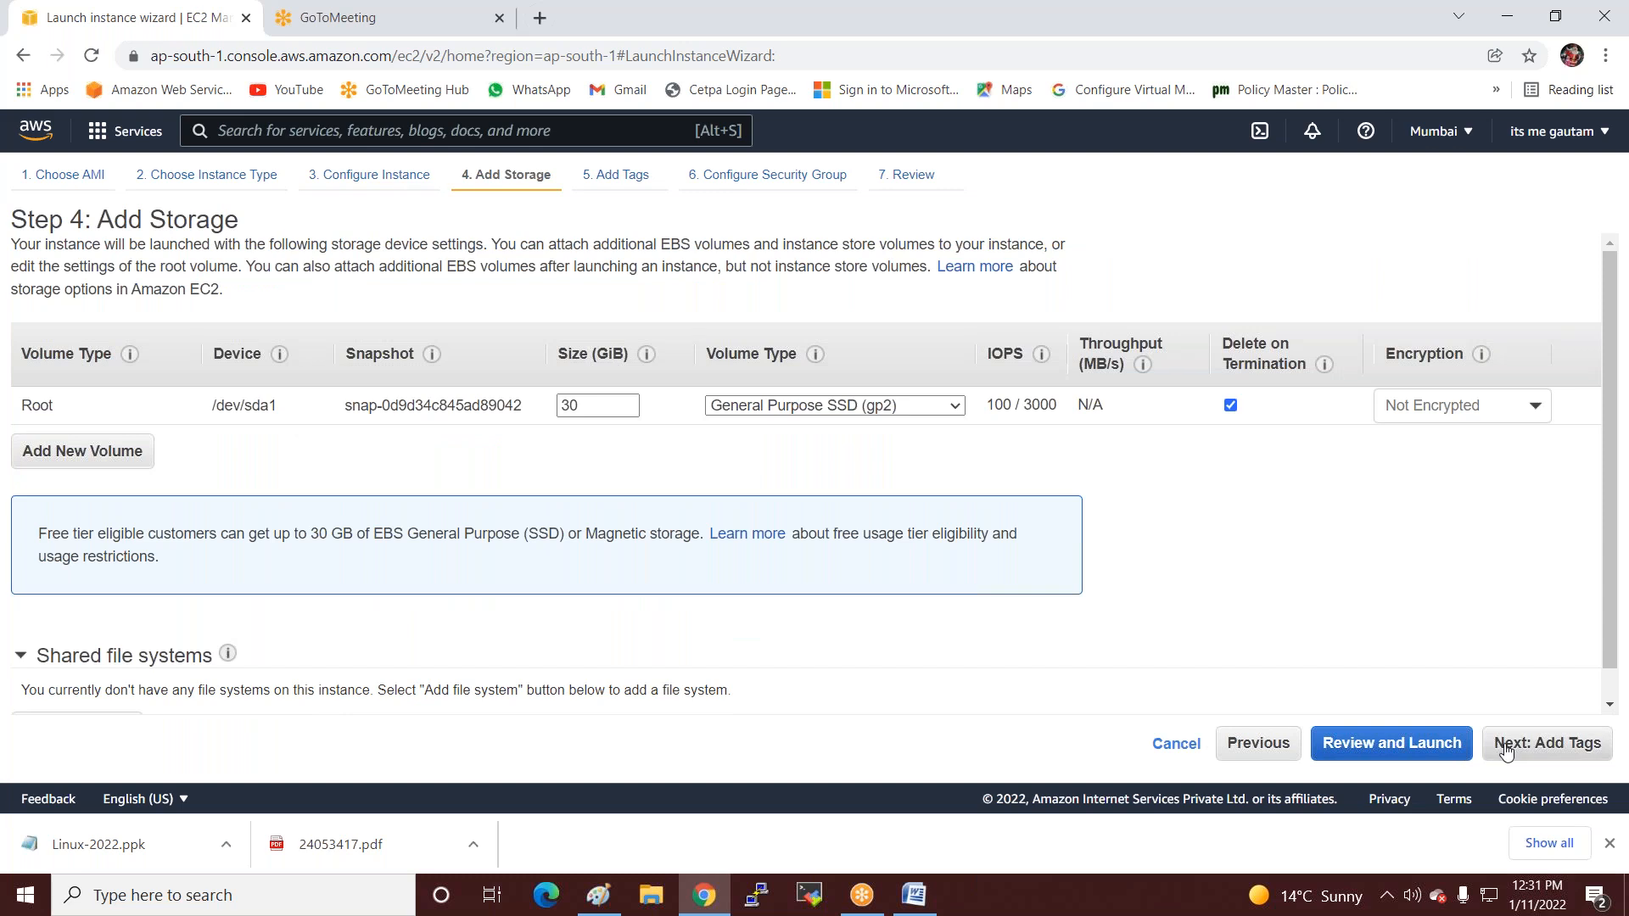
{"action": "left_click", "coordinate": [1505, 752]}
Give the instance the Name tag 'server'.
{"action": "left_click", "coordinate": [787, 448]}
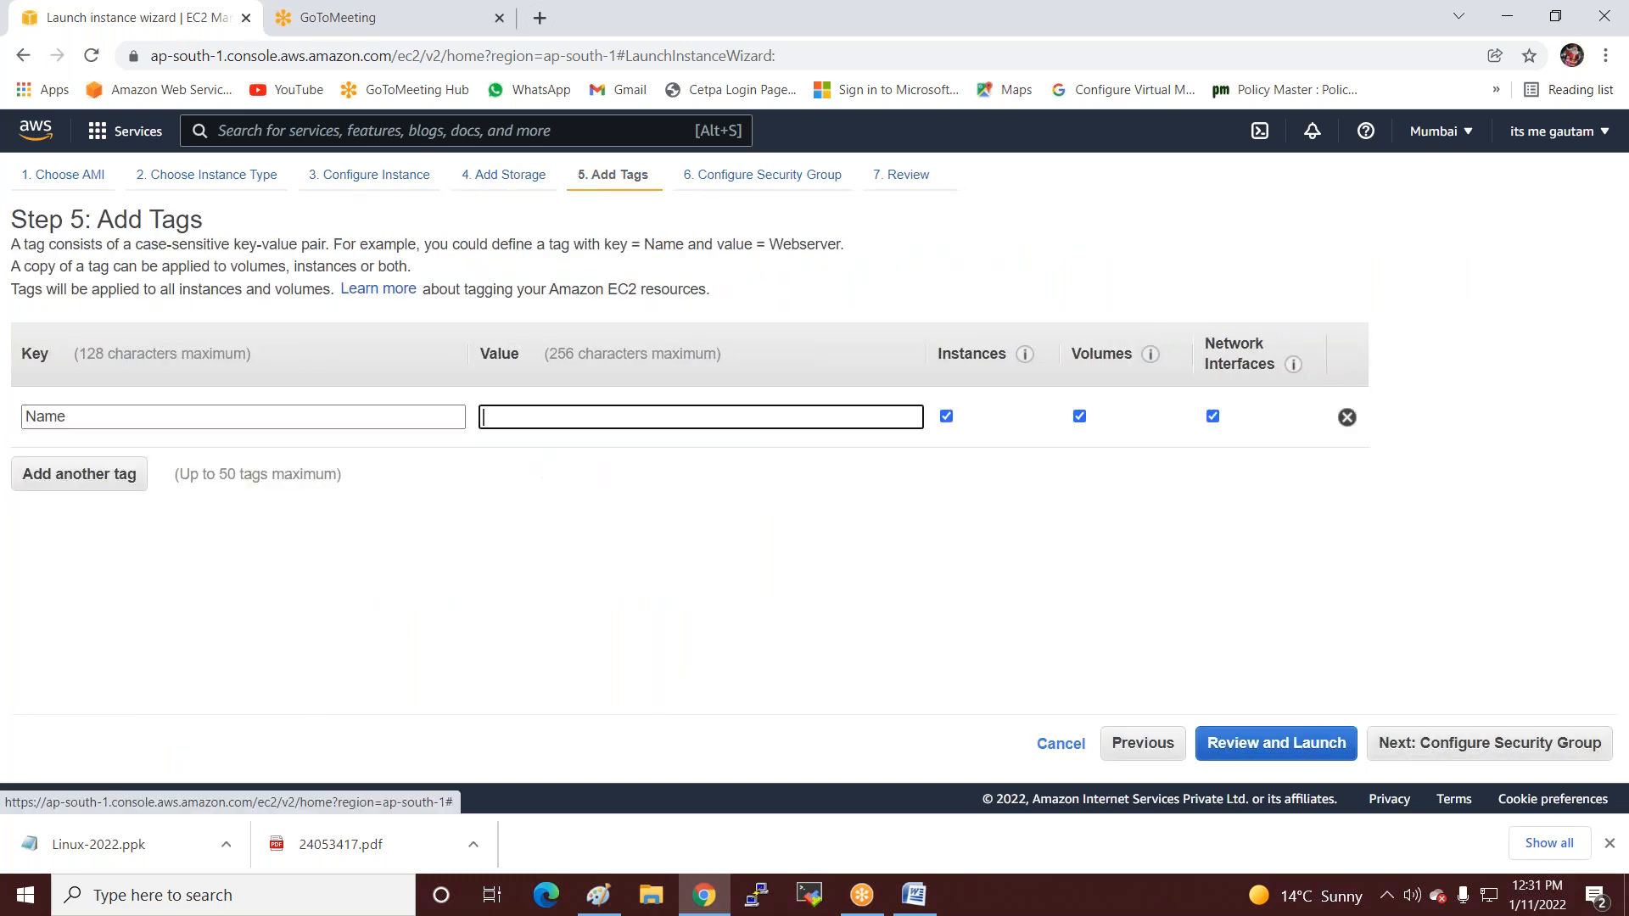
{"action": "left_click", "coordinate": [618, 411]}
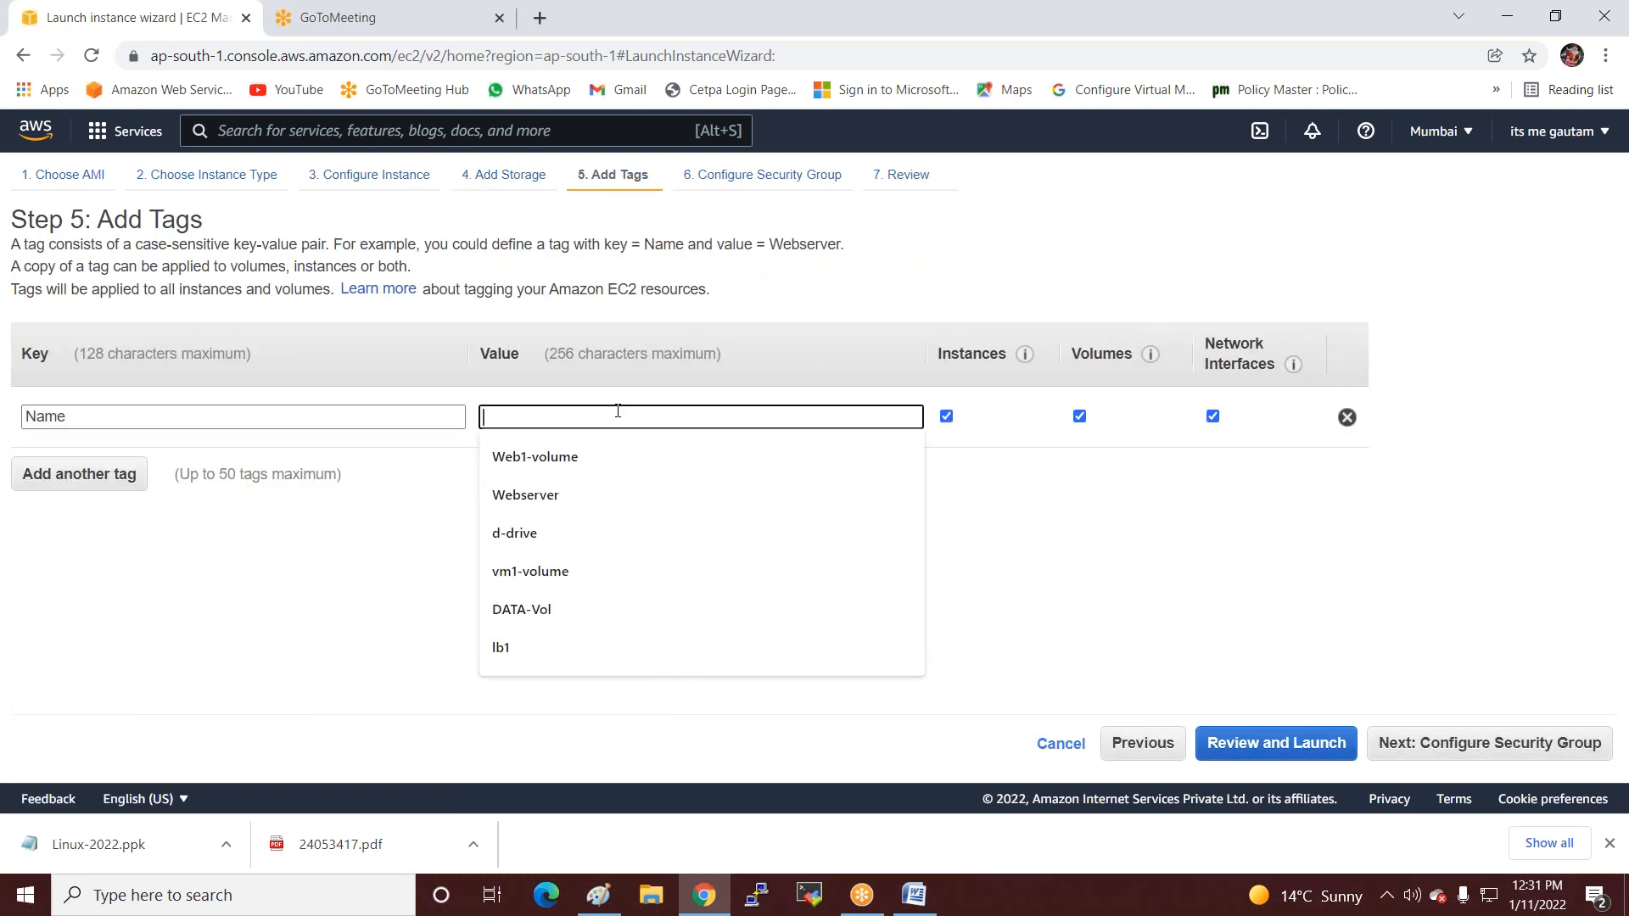
{"action": "type", "text": "server"}
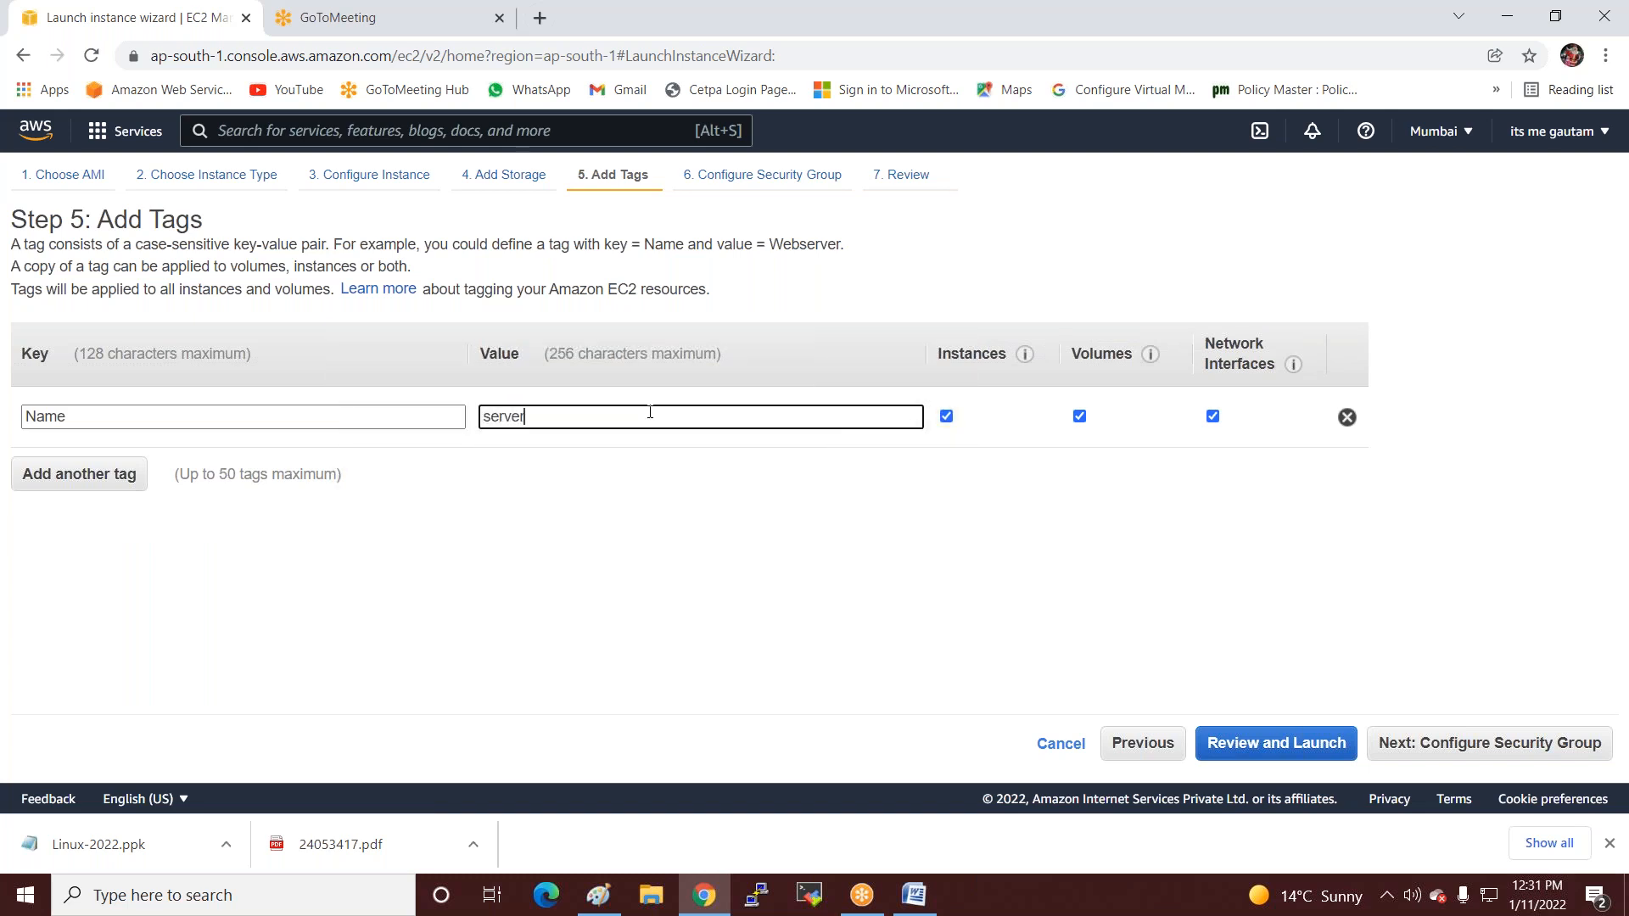
{"action": "left_click", "coordinate": [1396, 743]}
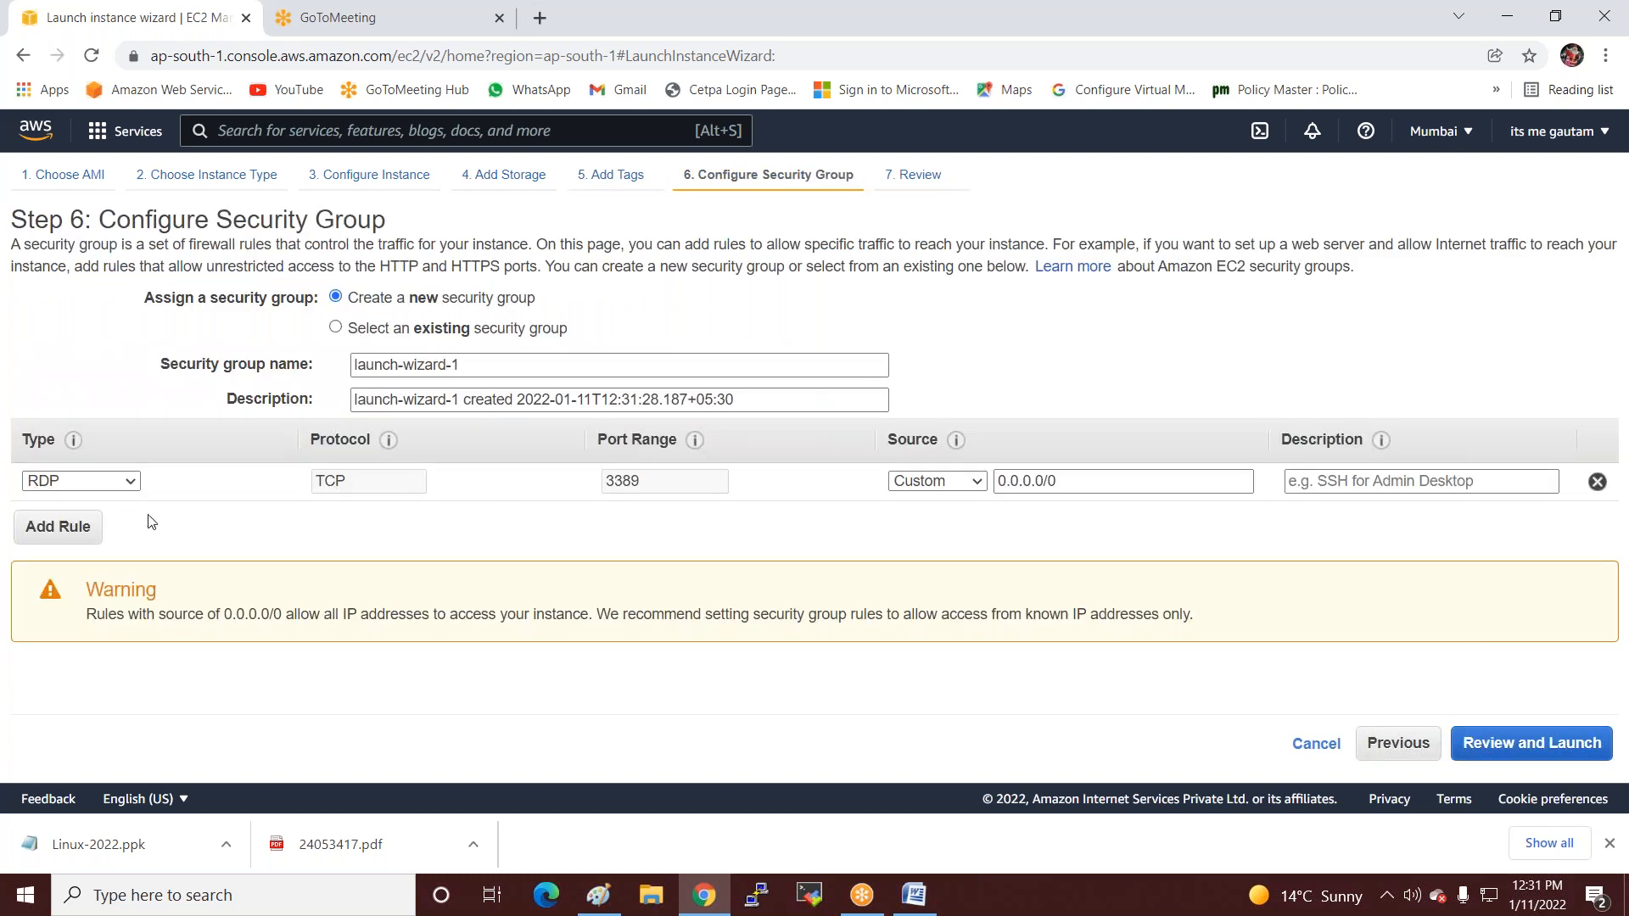
Reuse the existing SQL-Sg security group and proceed through review to launch.
{"action": "left_click", "coordinate": [391, 331]}
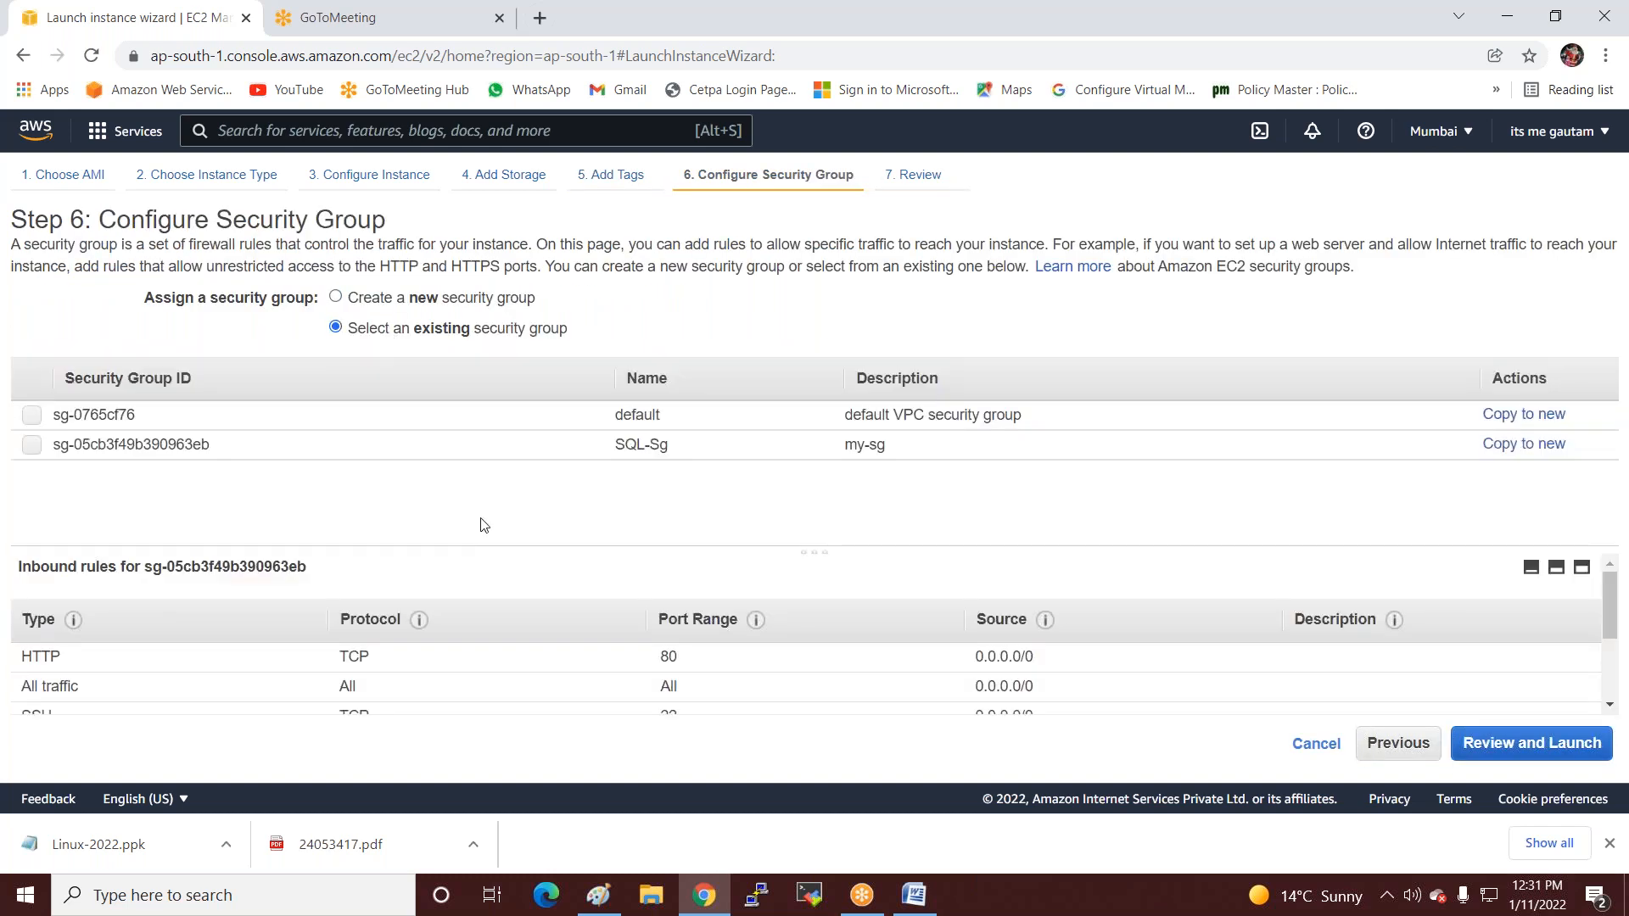
{"action": "left_click", "coordinate": [499, 447]}
{"action": "left_click", "coordinate": [1489, 753]}
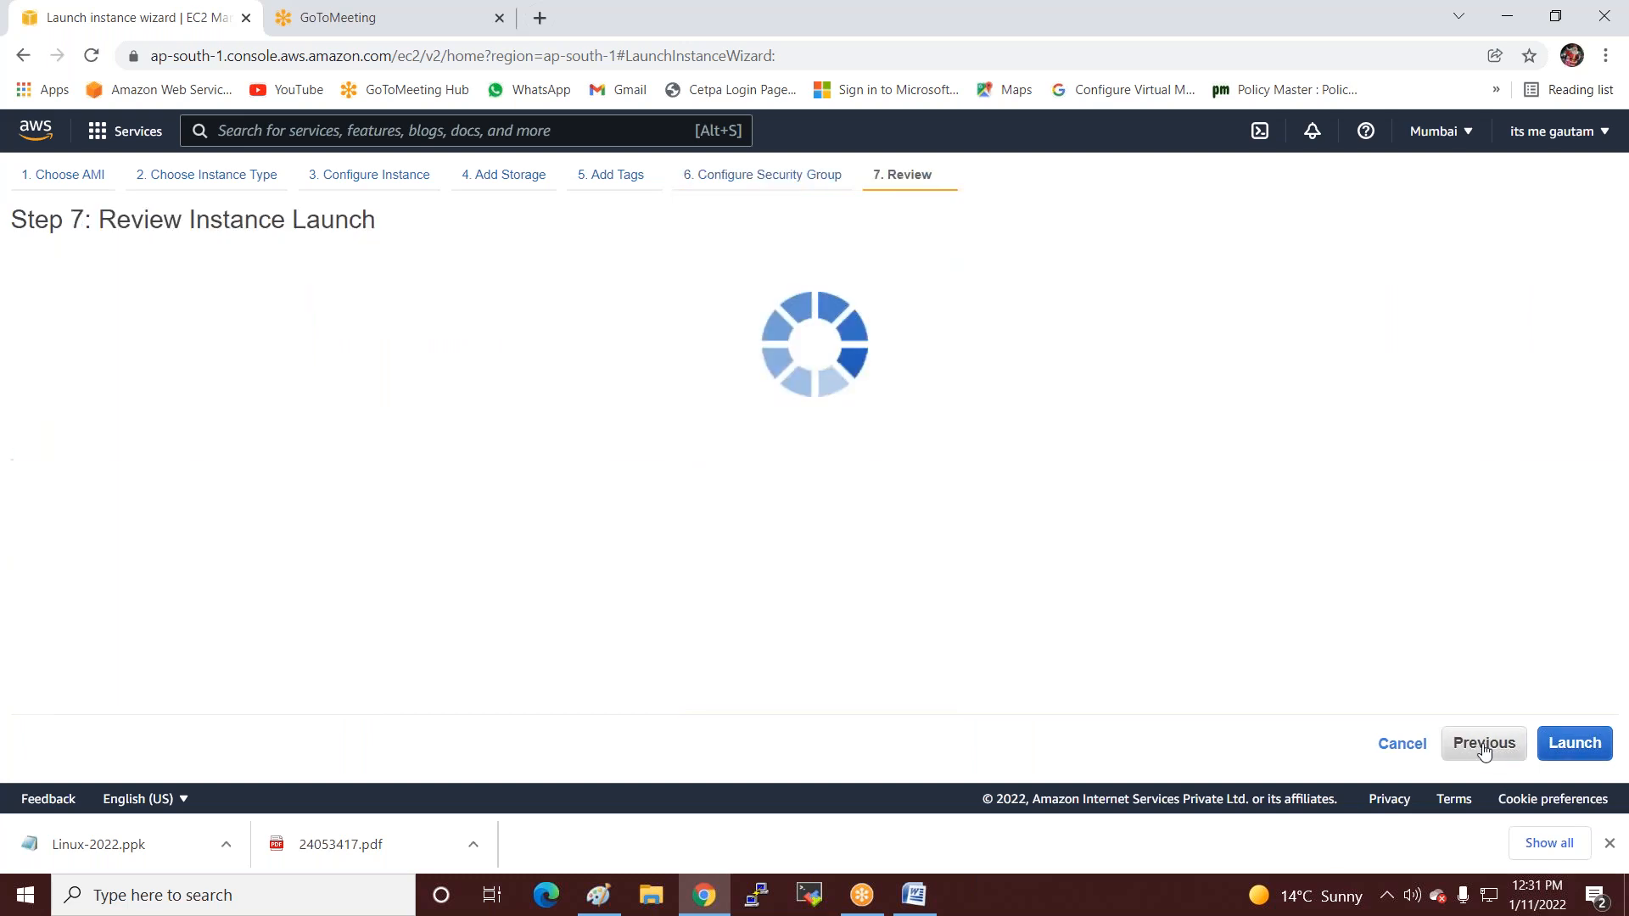
{"action": "left_click", "coordinate": [1573, 743]}
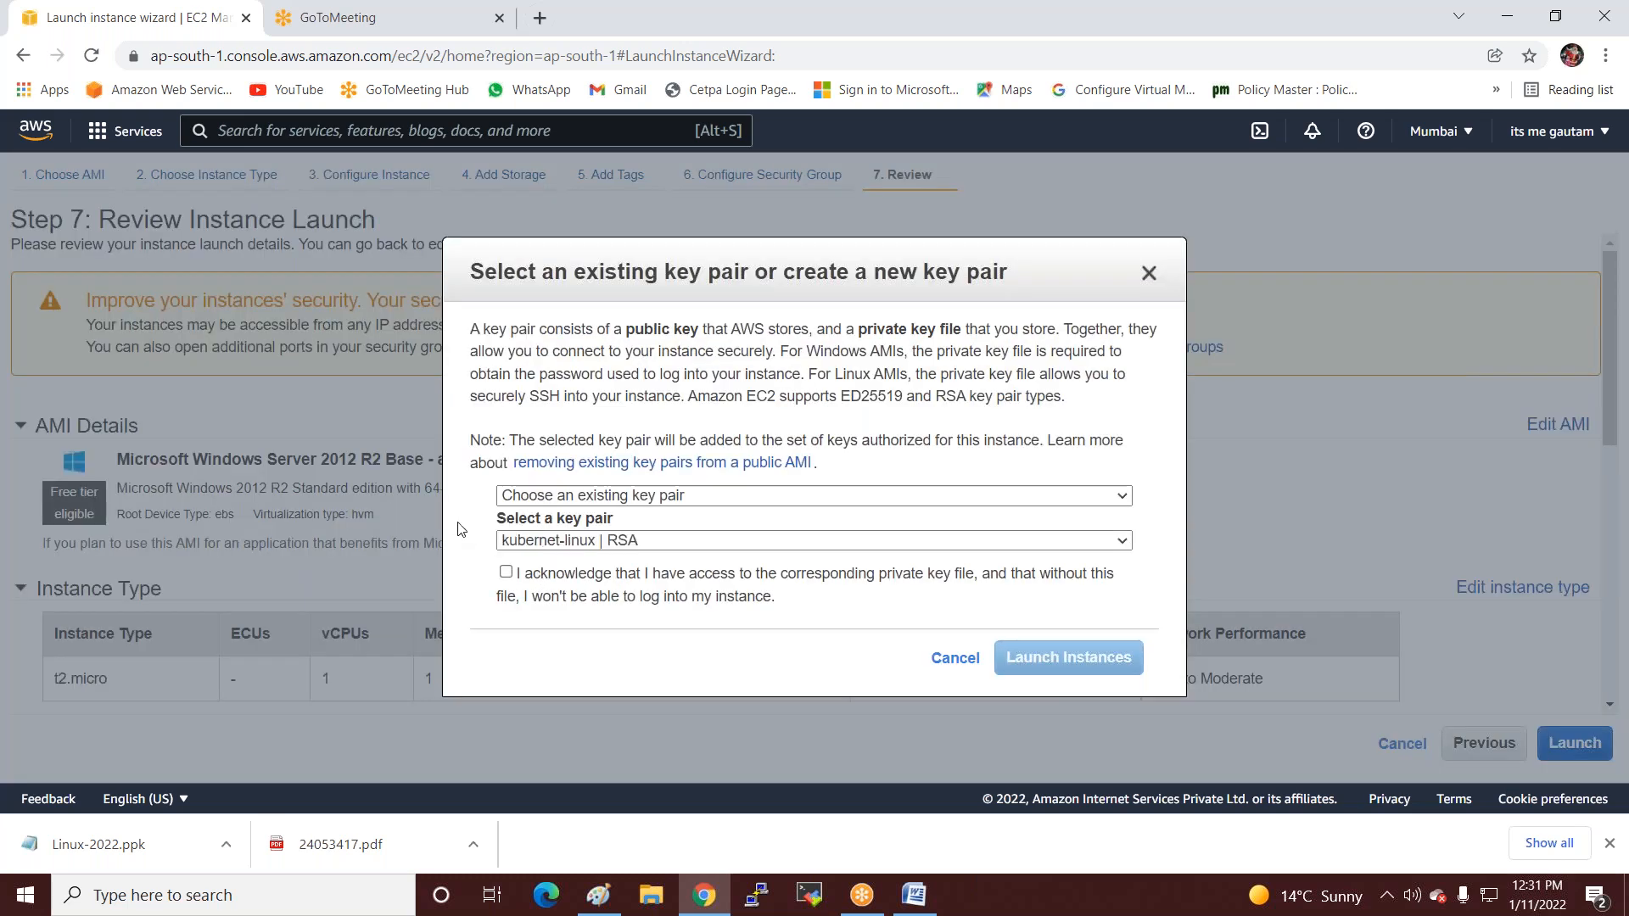
Select the Windows-2022 key pair, acknowledge the private key file, and launch the instance.
{"action": "left_click", "coordinate": [575, 540]}
{"action": "left_click", "coordinate": [555, 598]}
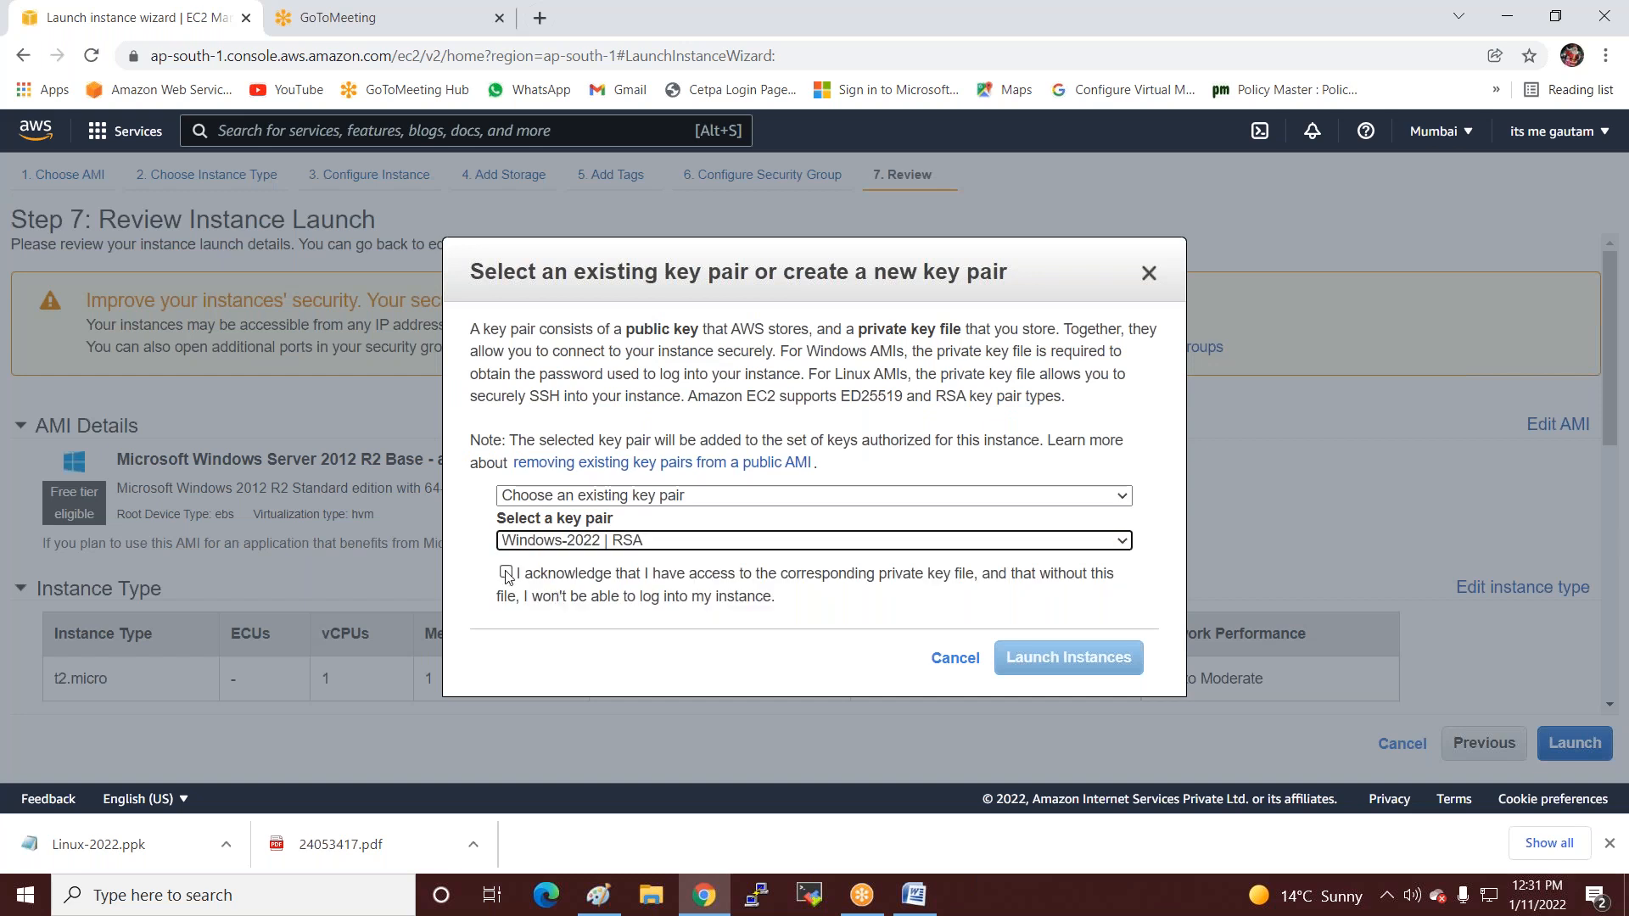
{"action": "left_click", "coordinate": [506, 572]}
{"action": "left_click", "coordinate": [1081, 675]}
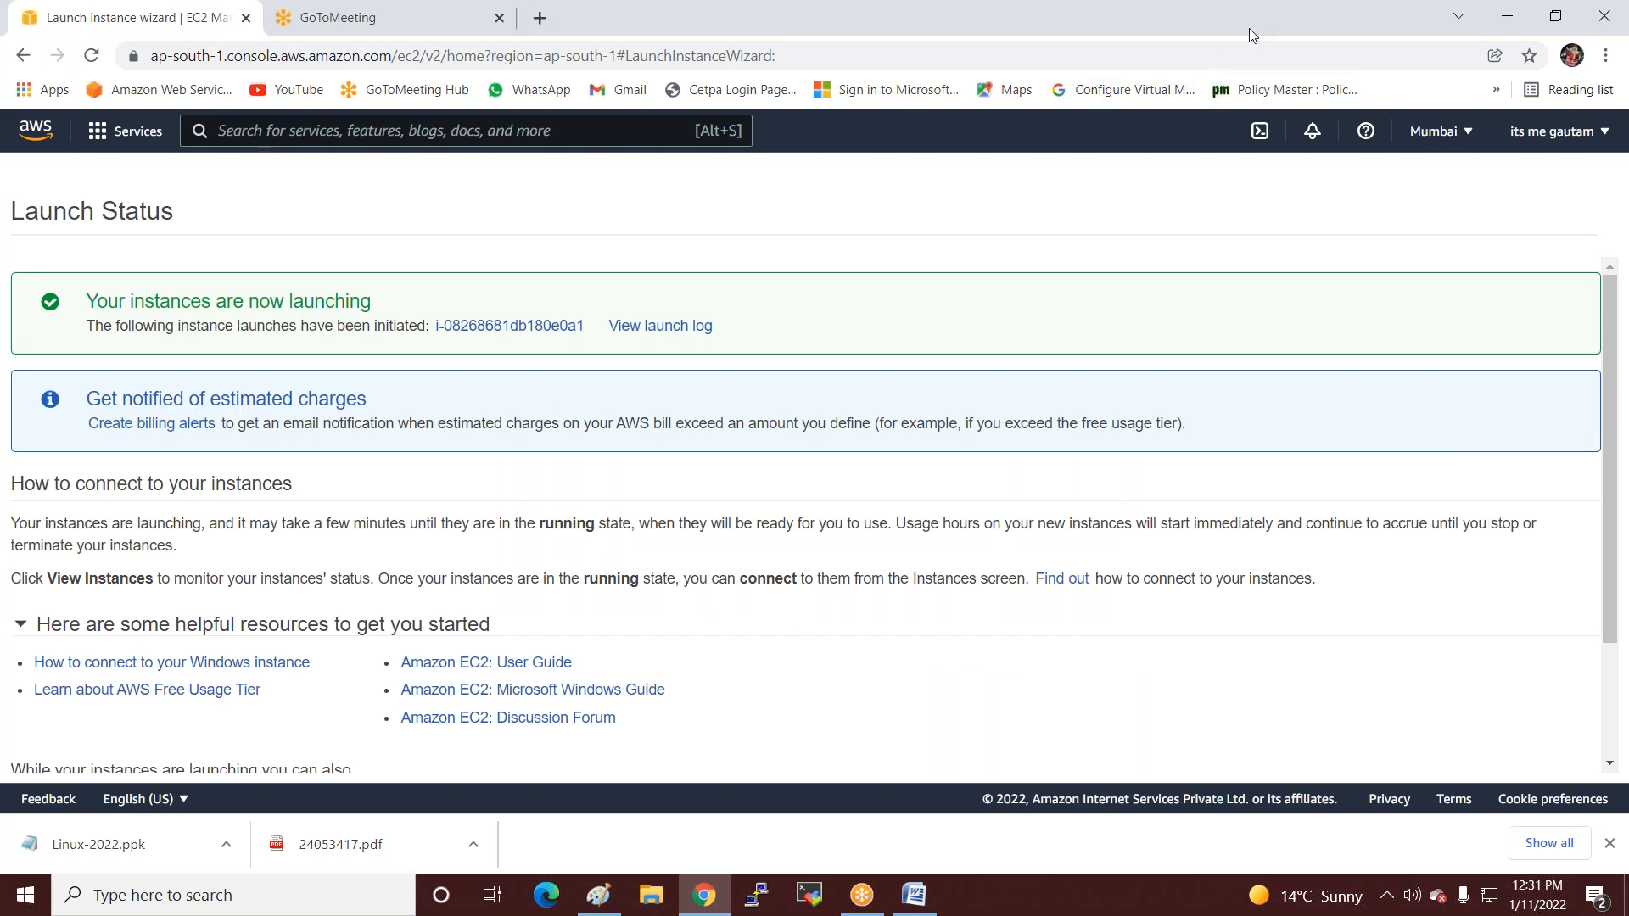
View the EC2 instances list, then return to the Paint diagram.
{"action": "scroll", "coordinate": [1273, 537], "scroll_direction": "down", "scroll_amount": 3}
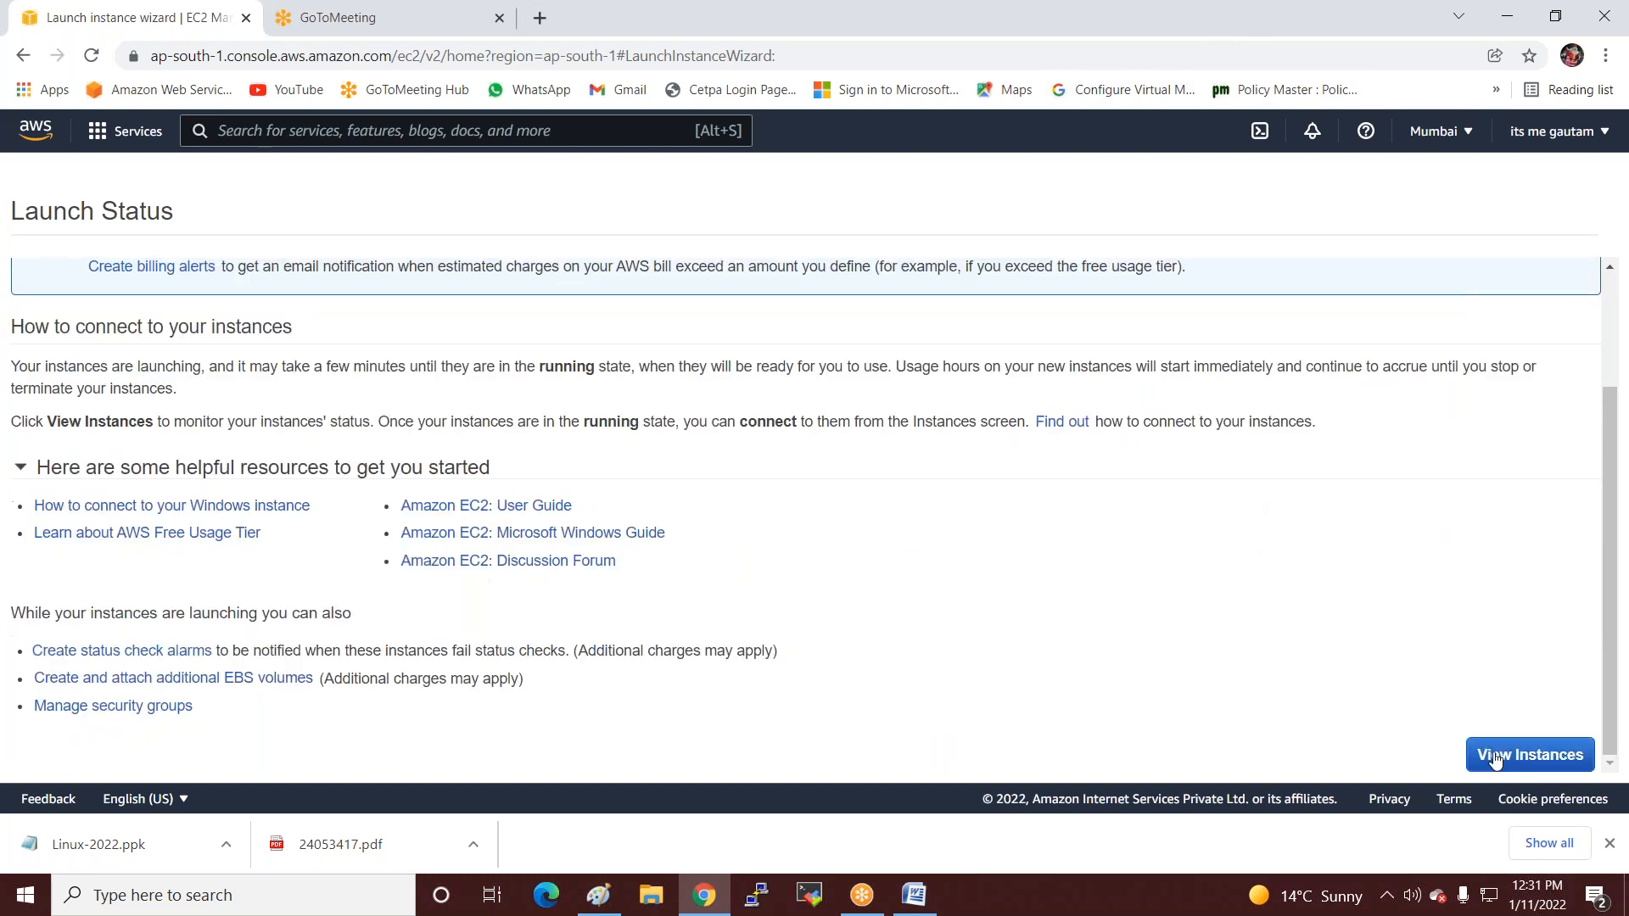
{"action": "left_click", "coordinate": [1531, 752]}
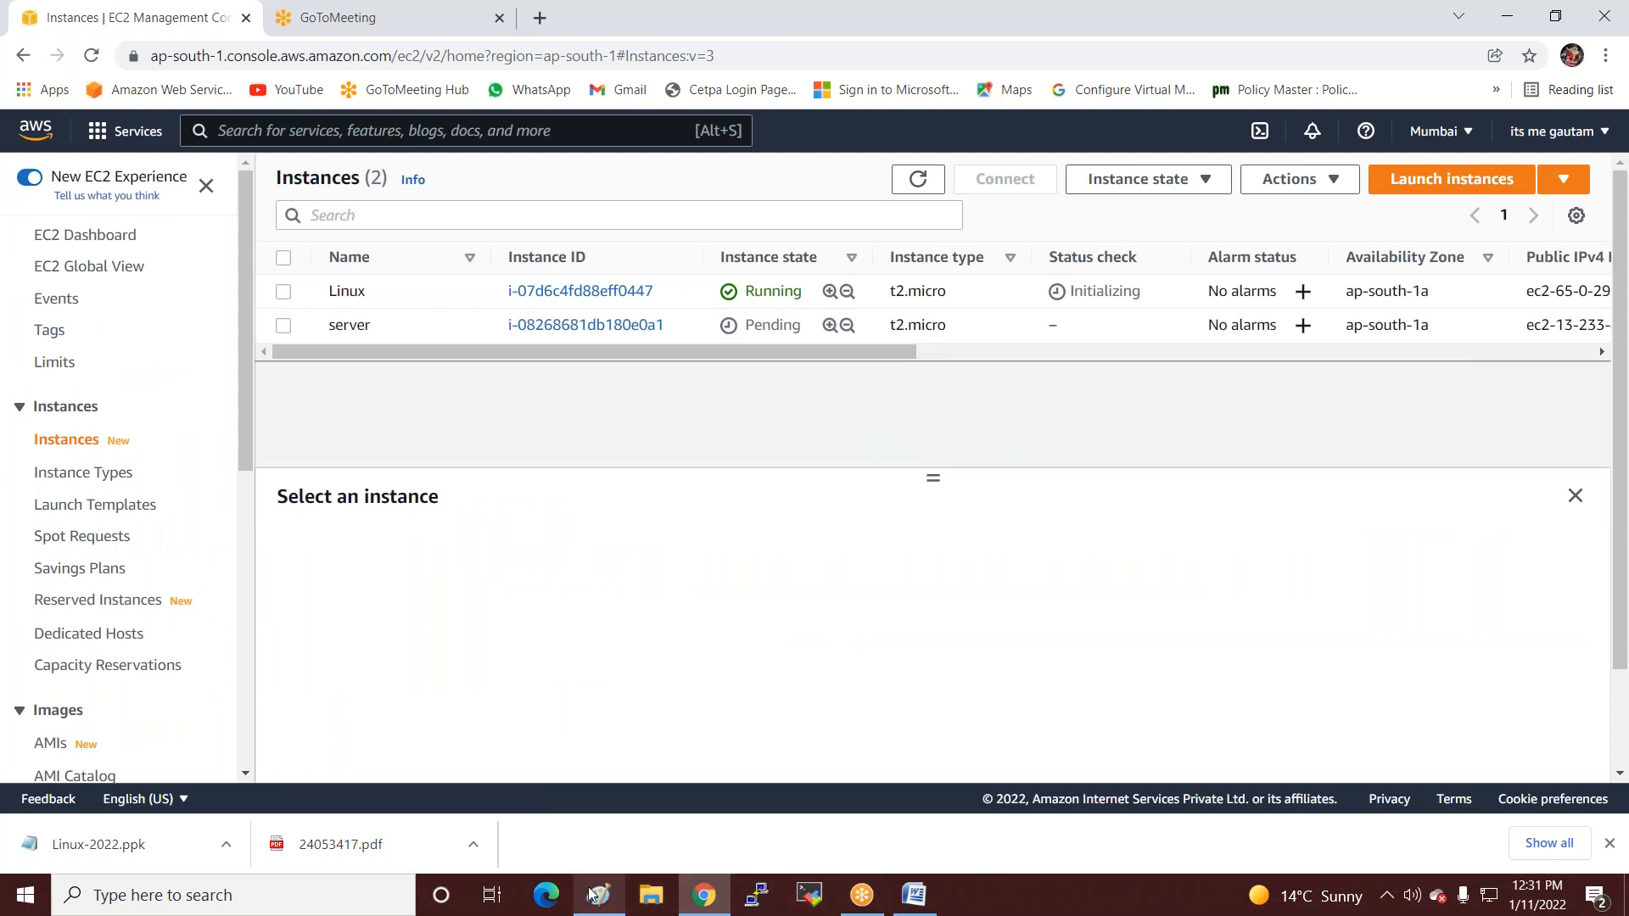
{"action": "mouse_move", "coordinate": [591, 893]}
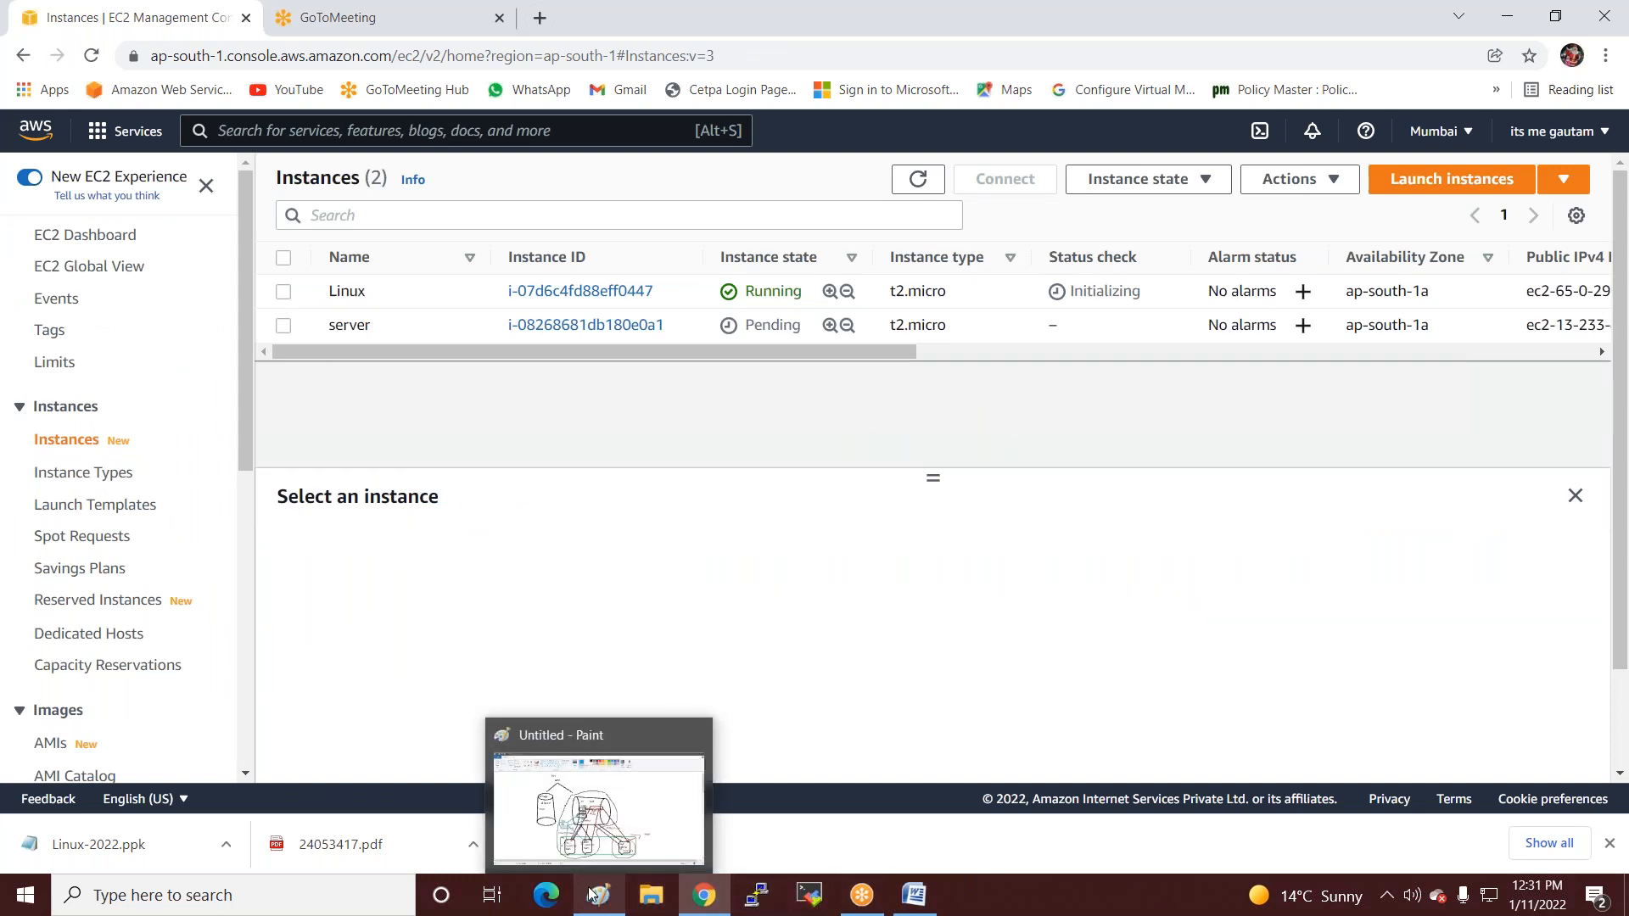
{"action": "left_click", "coordinate": [1247, 32]}
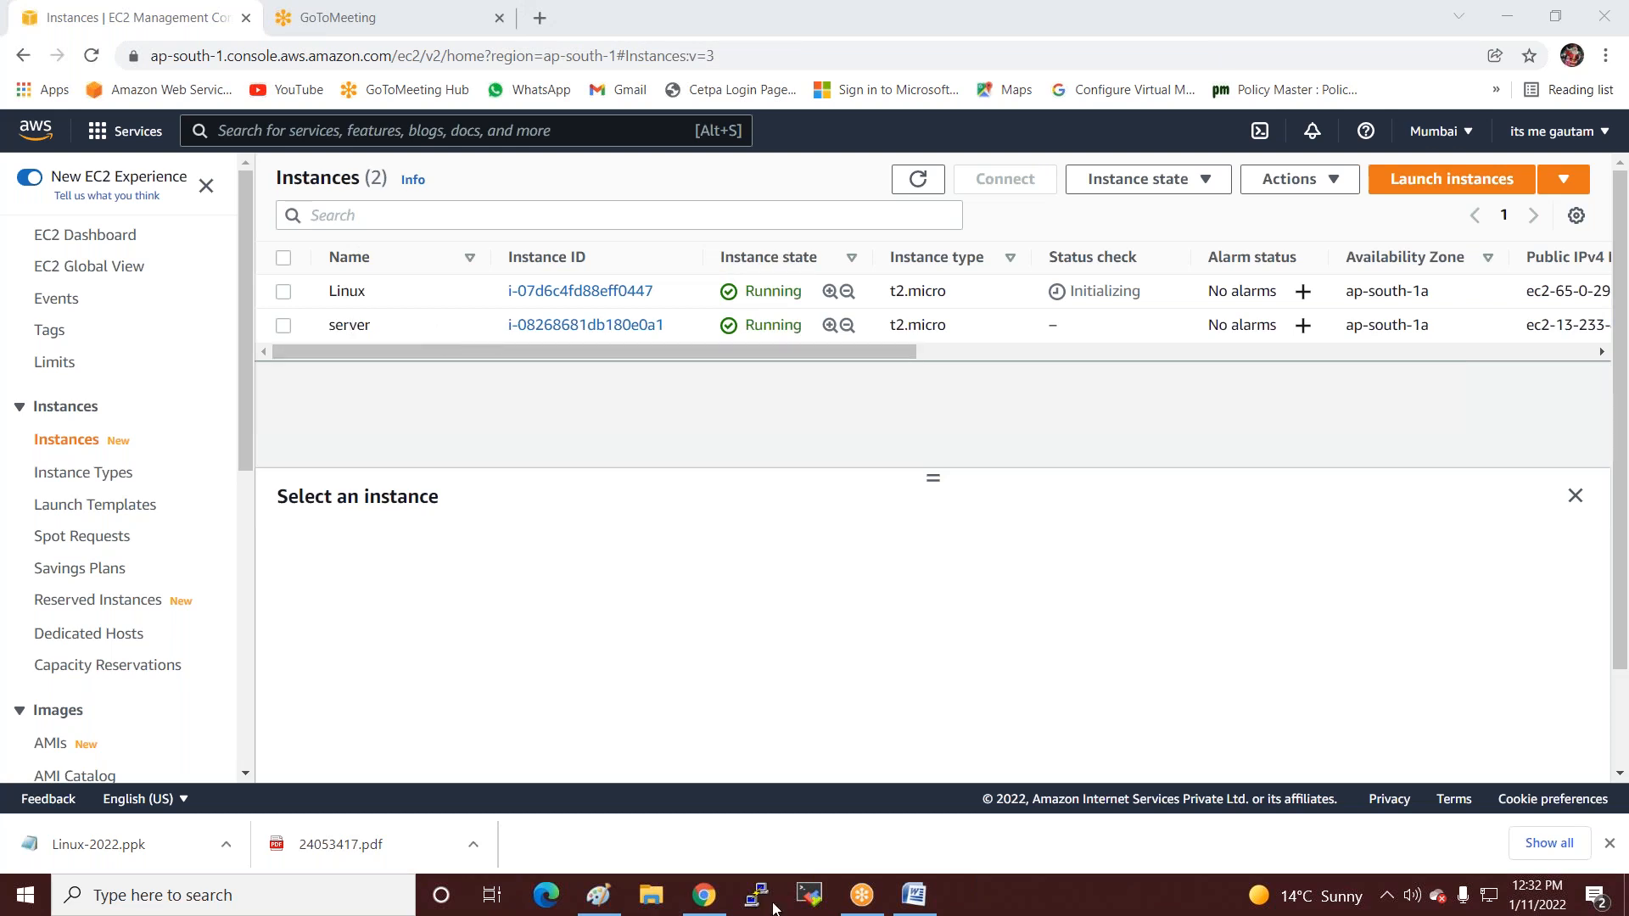
{"action": "left_click", "coordinate": [601, 897]}
Draw an ellipse near the canvas centre and label it SG and all-traffic.
{"action": "scroll", "coordinate": [654, 447], "scroll_direction": "down", "scroll_amount": 10}
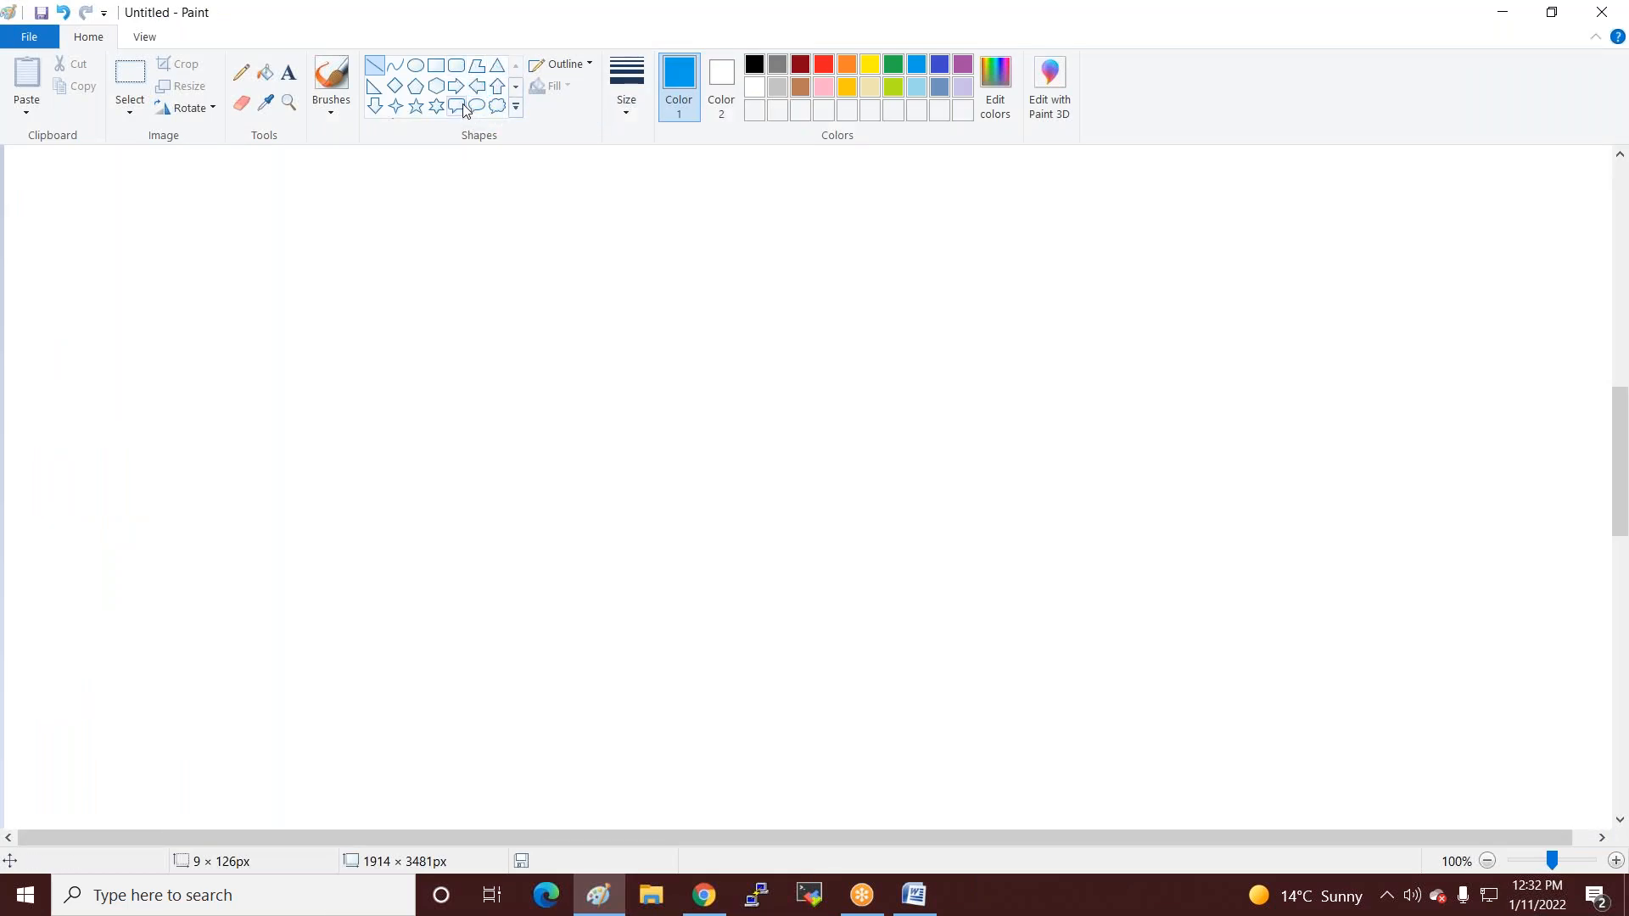
{"action": "left_click", "coordinate": [416, 68]}
{"action": "left_click_drag", "start_coordinate": [686, 268], "coordinate": [900, 454]}
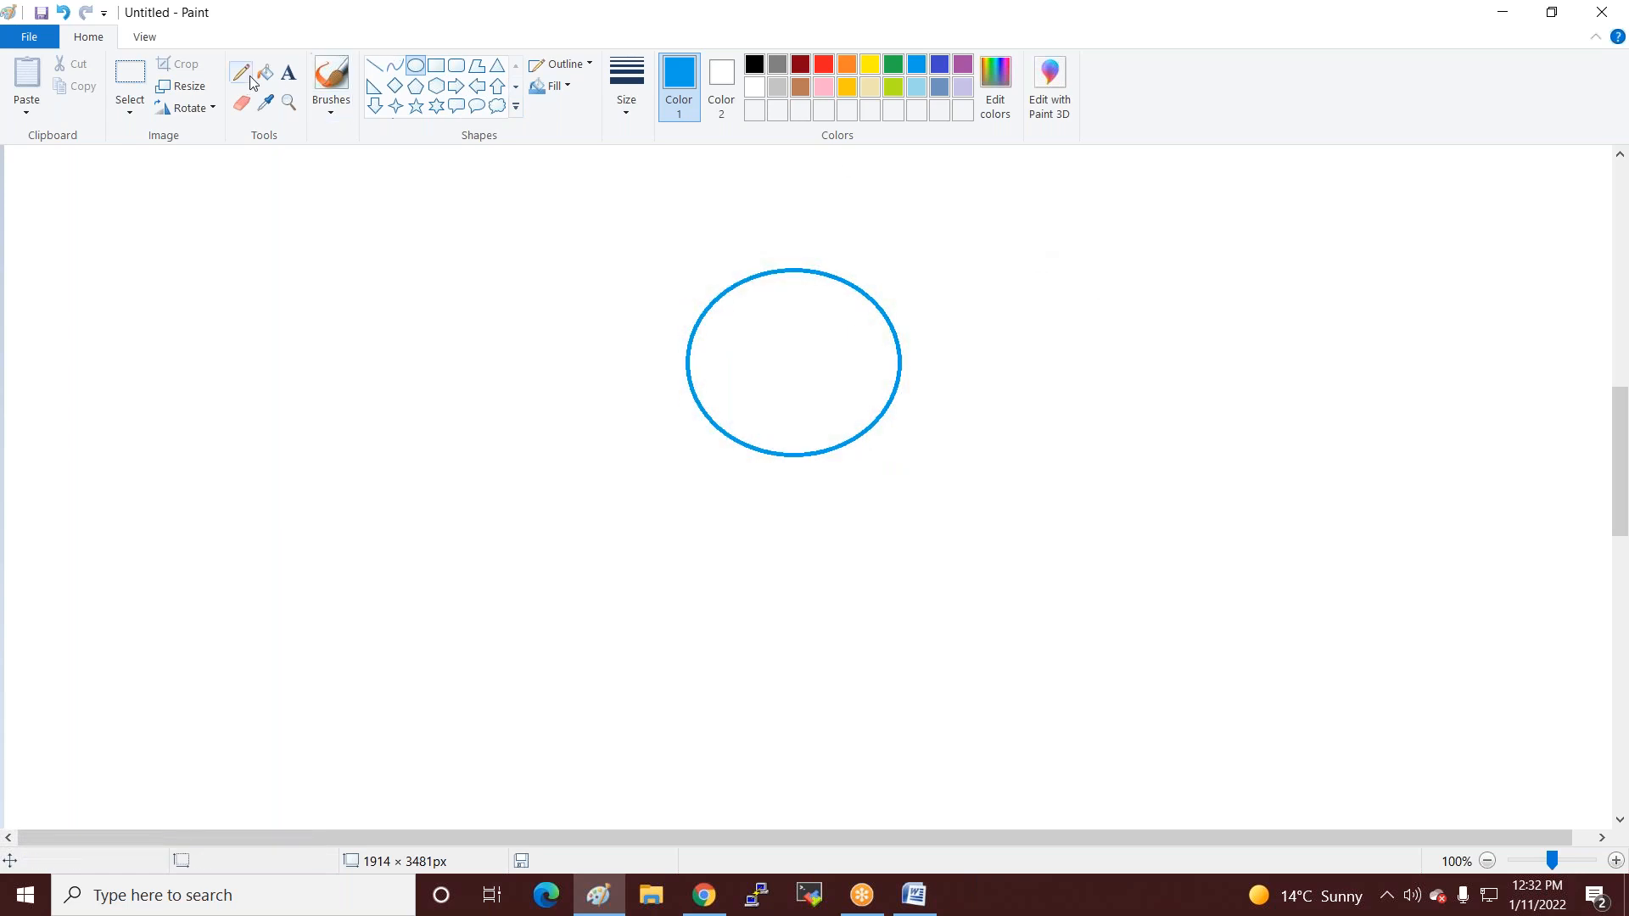
{"action": "left_click", "coordinate": [288, 72]}
{"action": "left_click", "coordinate": [748, 357]}
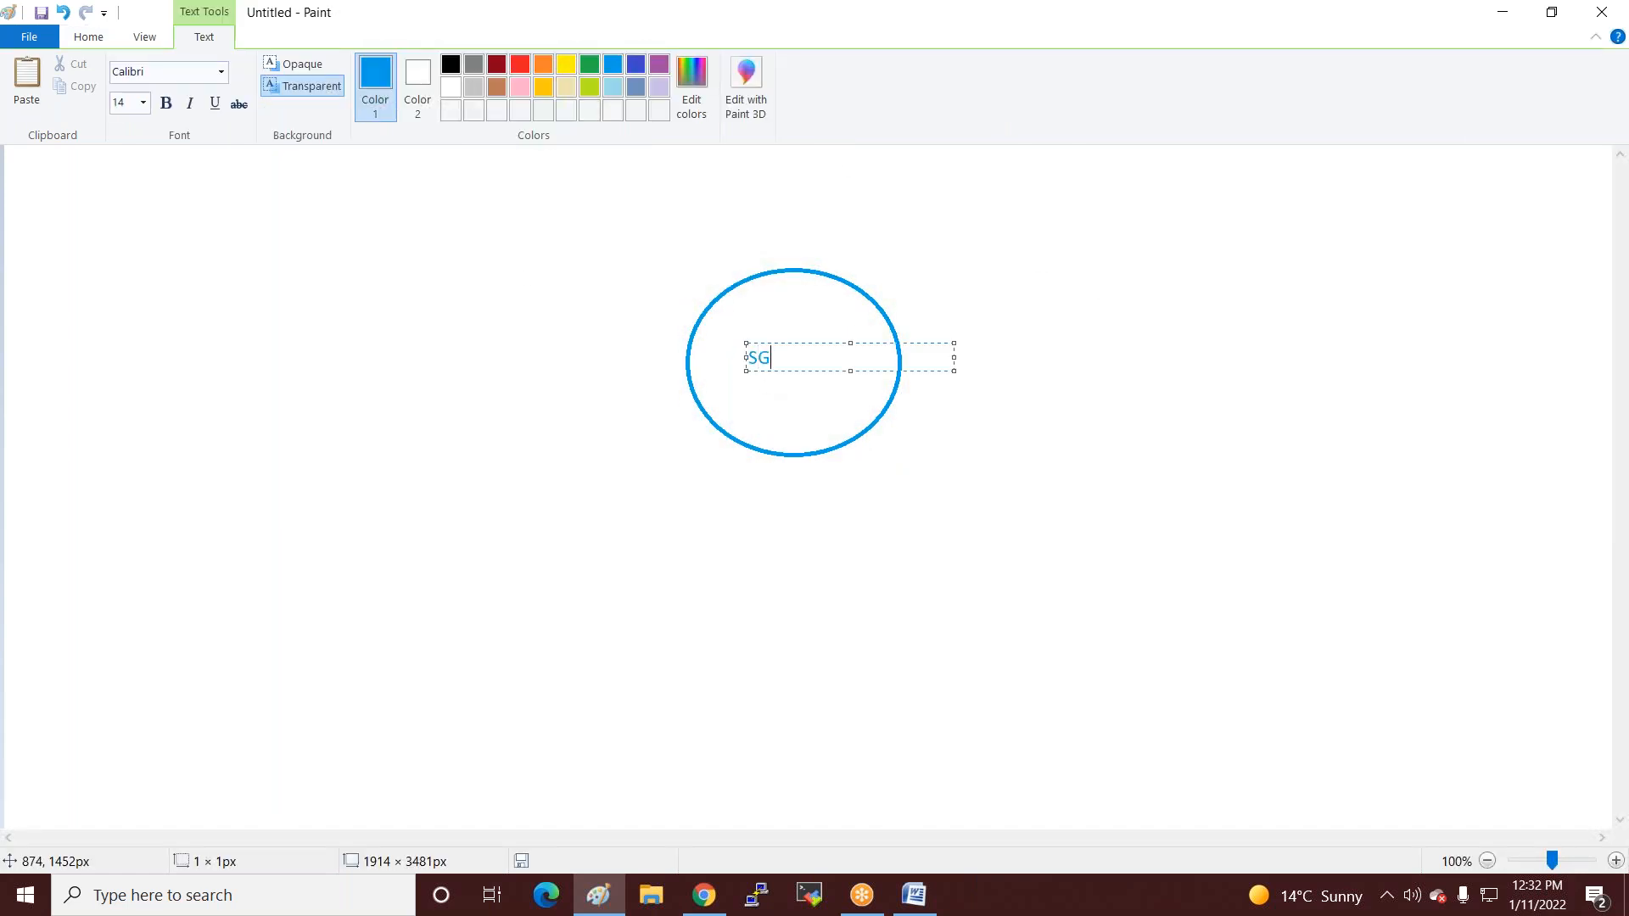
{"action": "left_click", "coordinate": [731, 399]}
{"action": "left_click", "coordinate": [727, 383]}
{"action": "left_click", "coordinate": [691, 530]}
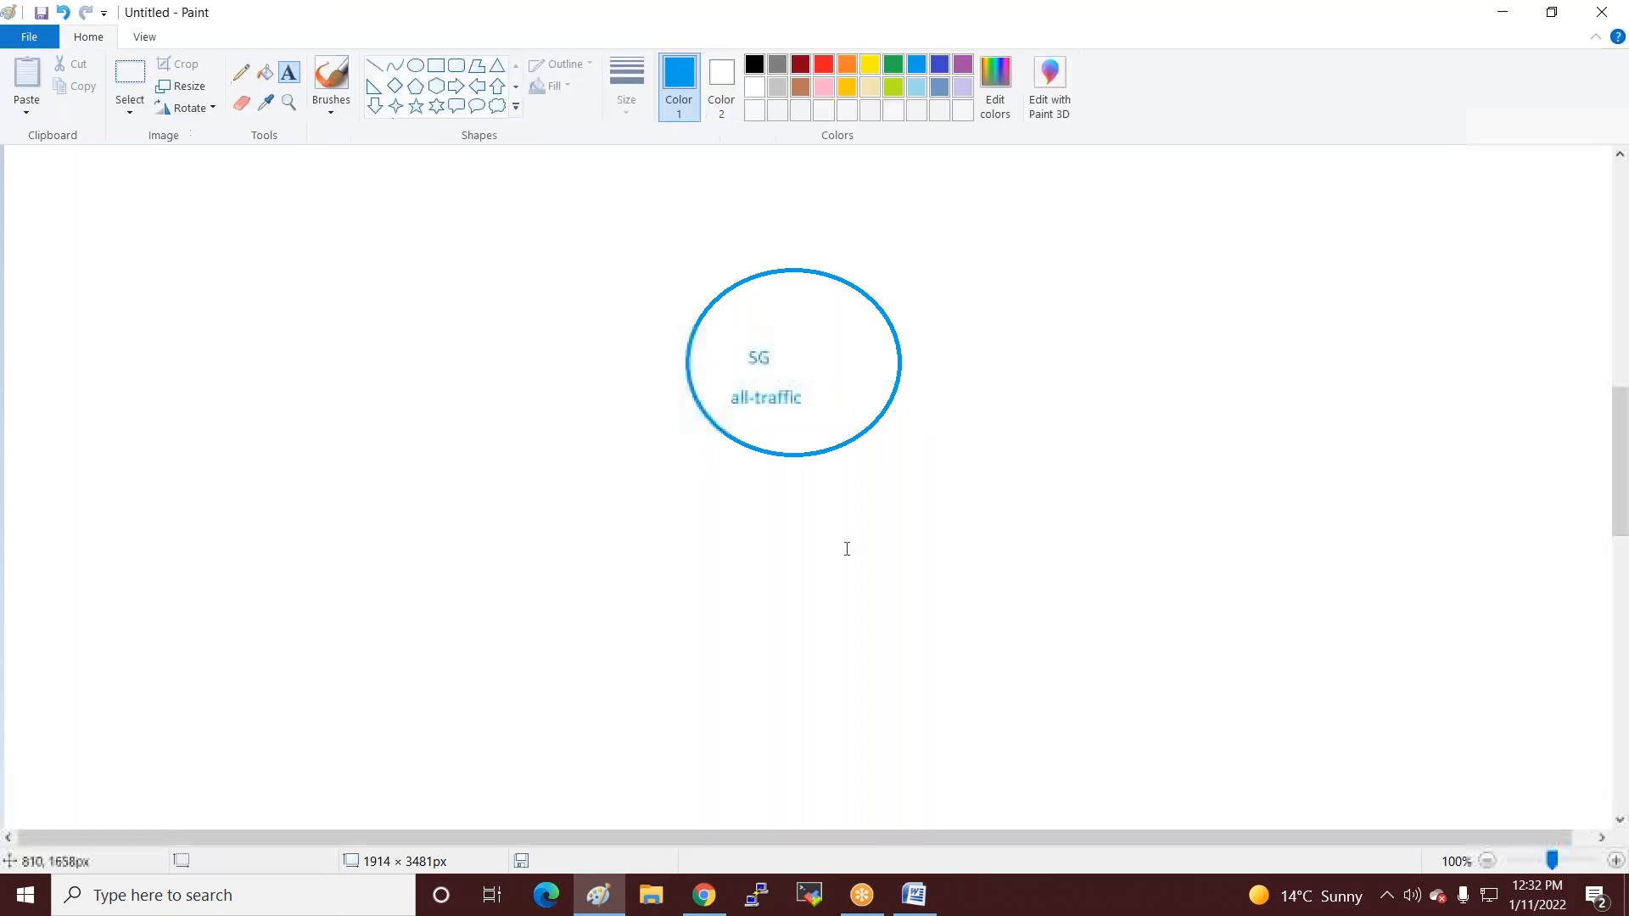
Add two rounded callouts below the ellipse, labelled Linux and Windows.
{"action": "left_click", "coordinate": [455, 109]}
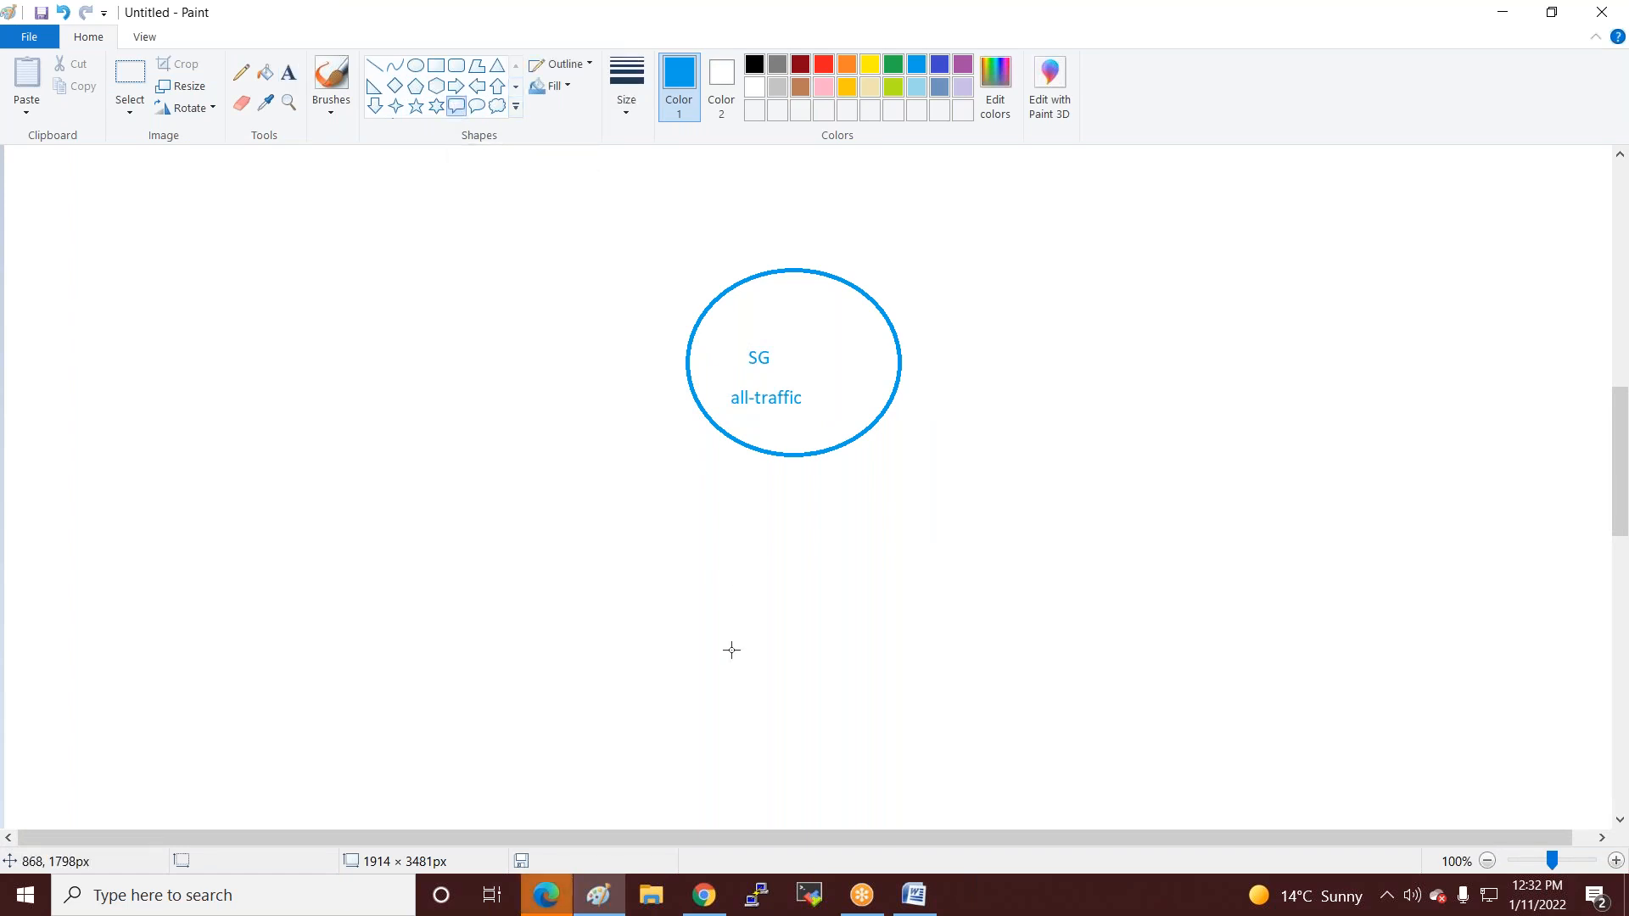
{"action": "left_click_drag", "start_coordinate": [547, 537], "coordinate": [656, 715]}
{"action": "left_click_drag", "start_coordinate": [946, 550], "coordinate": [1057, 720]}
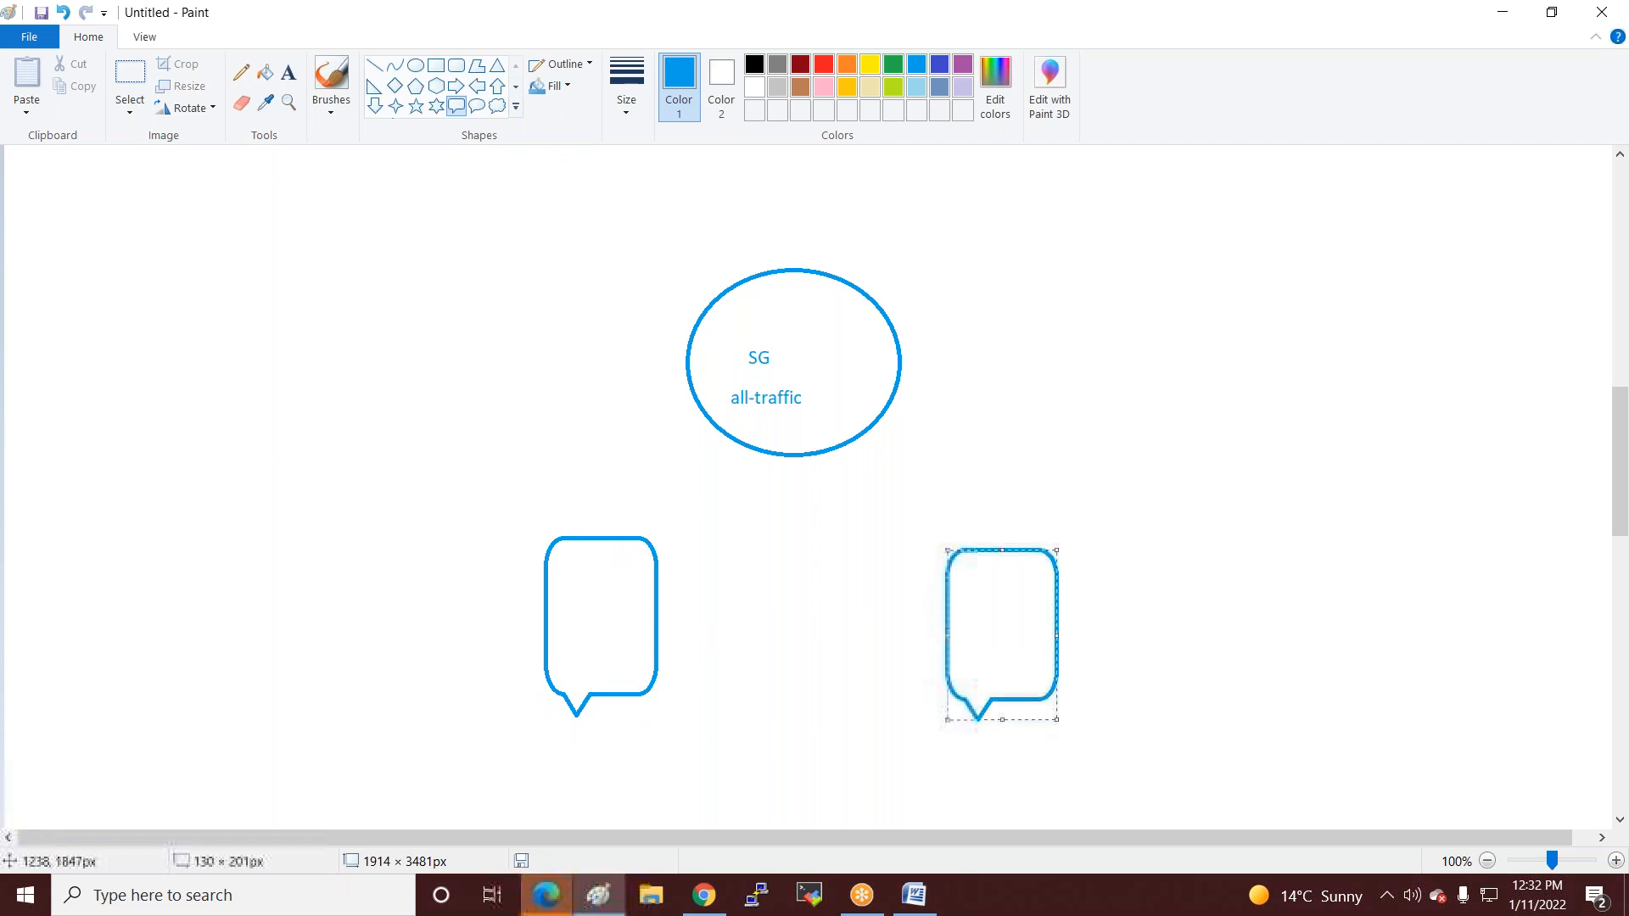
{"action": "left_click", "coordinate": [288, 75]}
{"action": "left_click", "coordinate": [555, 558]}
{"action": "type", "text": "Lin"}
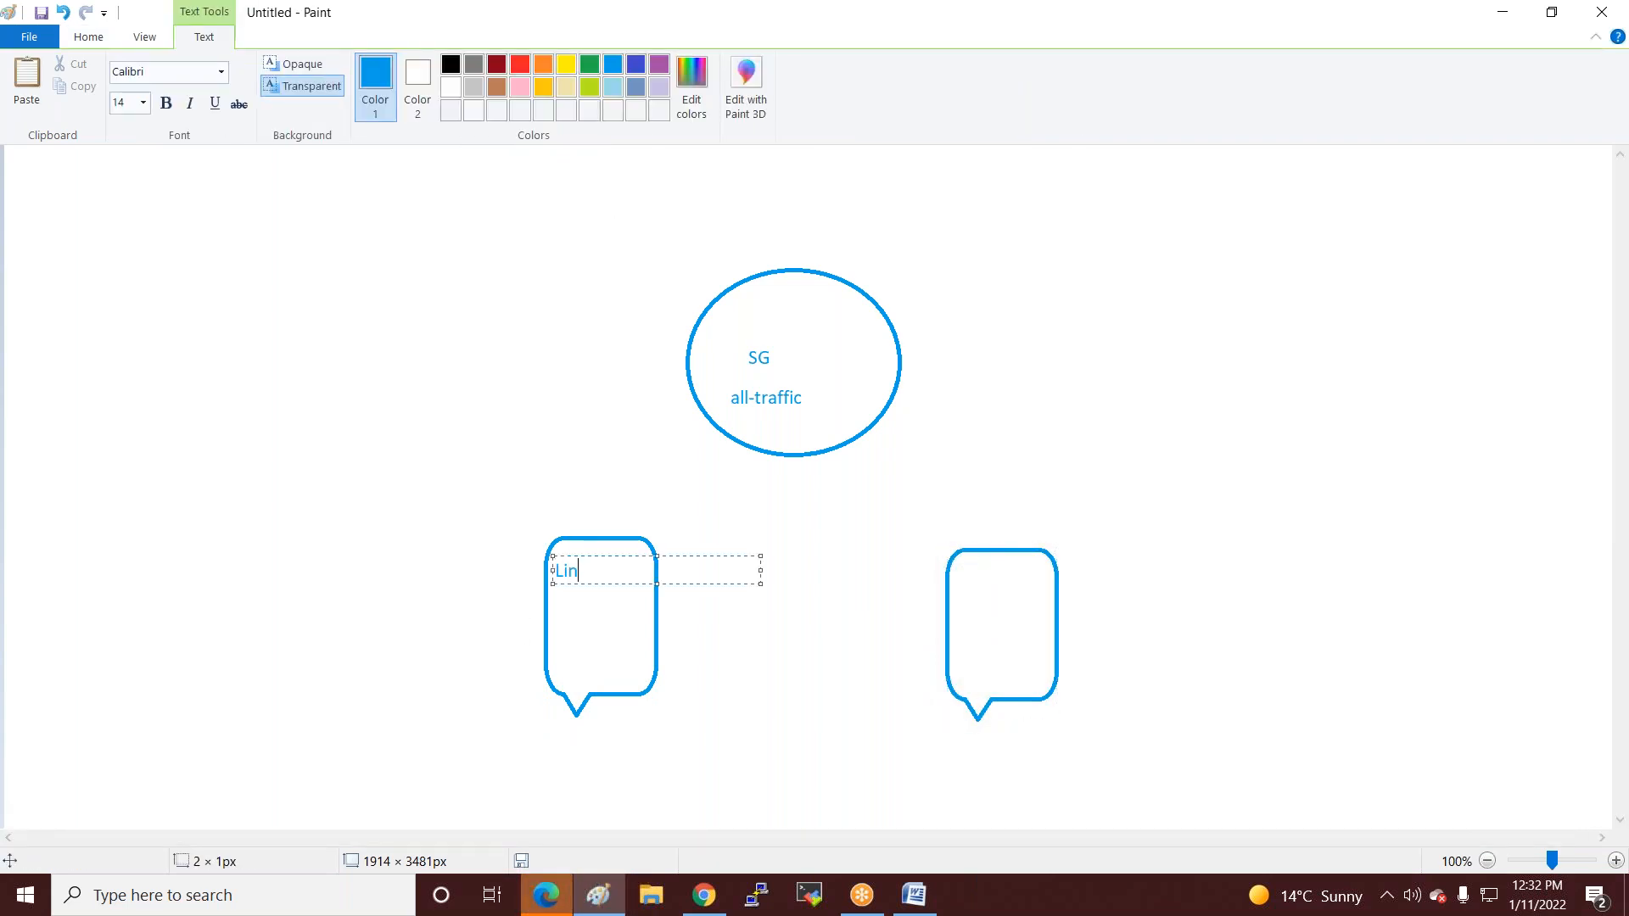
{"action": "type", "text": "ux"}
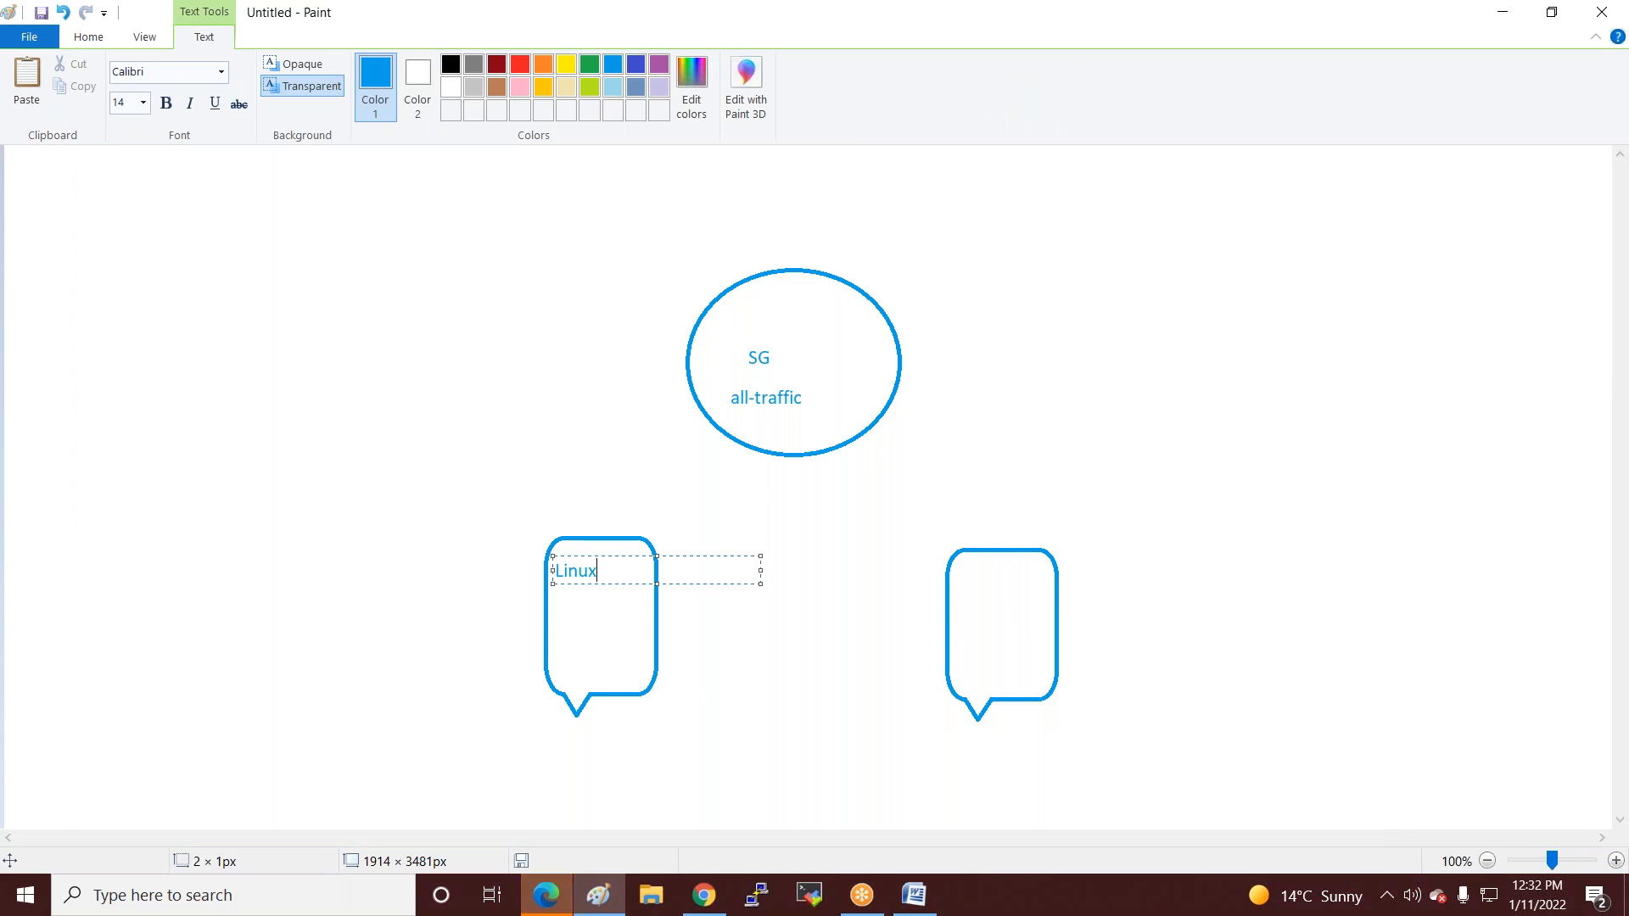
{"action": "left_click", "coordinate": [959, 565]}
{"action": "left_click", "coordinate": [958, 565]}
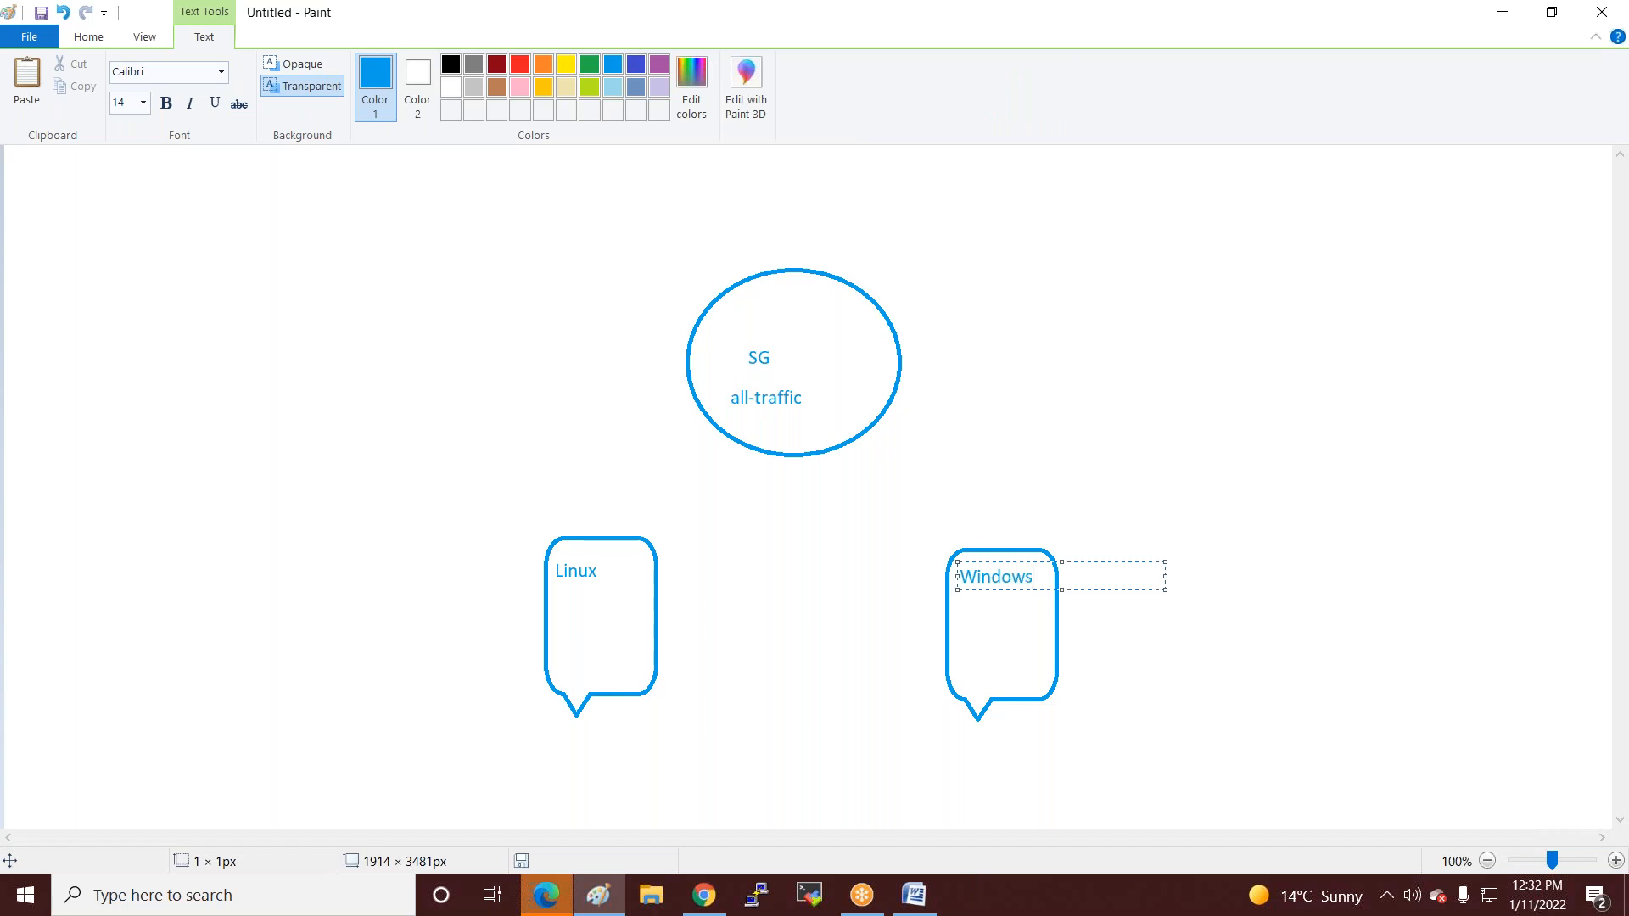
{"action": "left_click", "coordinate": [620, 472]}
{"action": "left_click", "coordinate": [374, 65]}
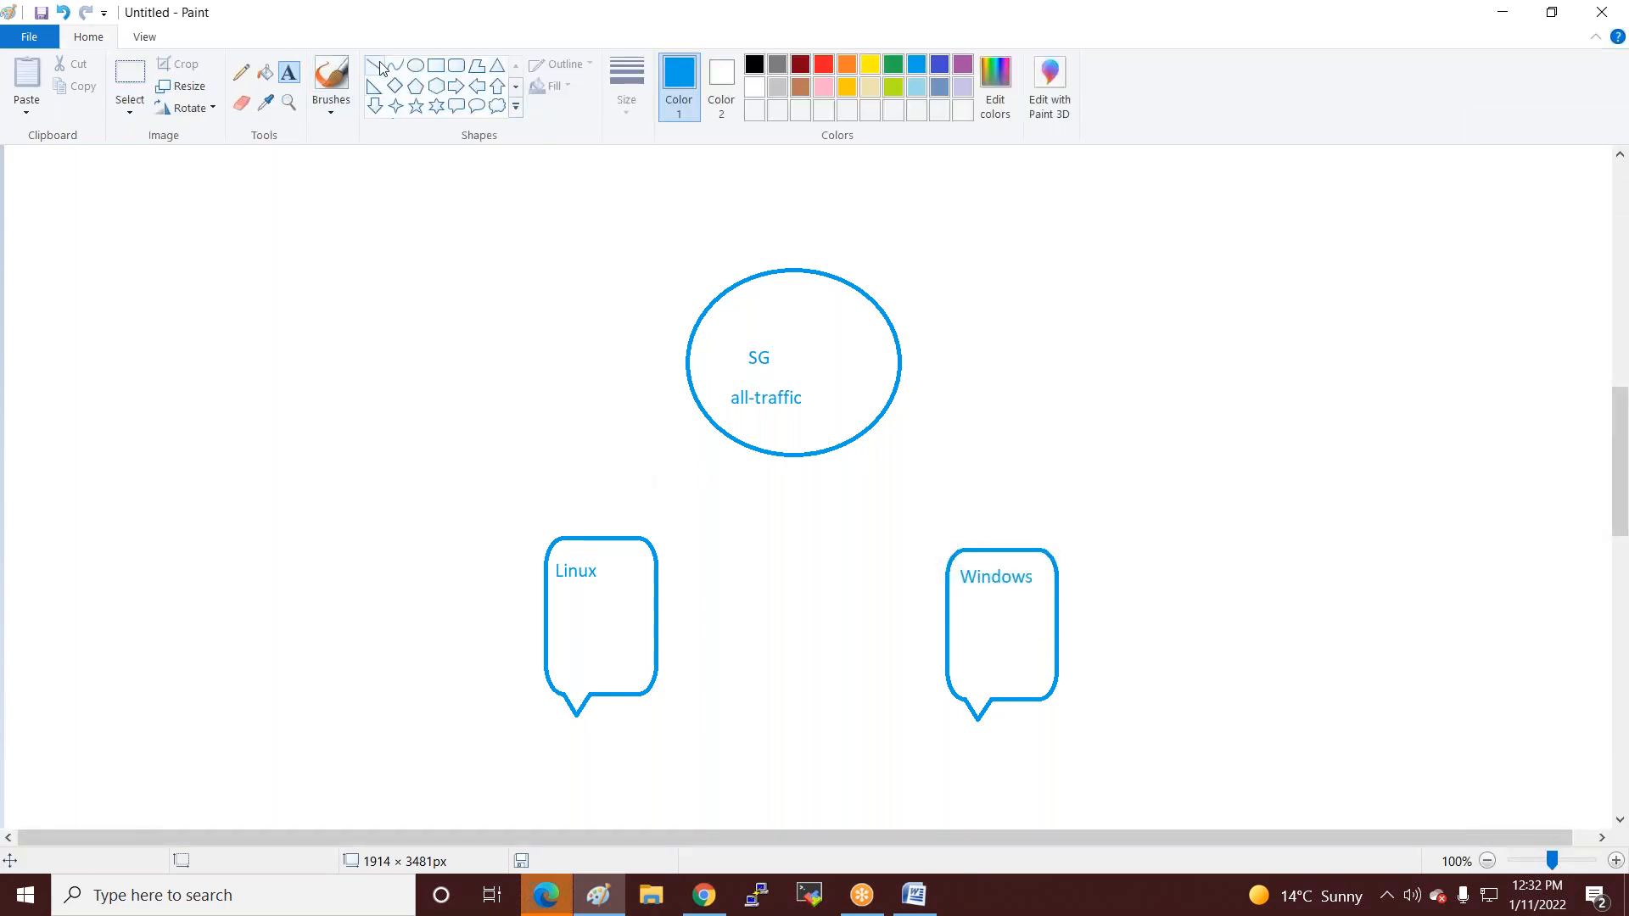
Connect the Linux and Windows callouts to the ellipse and add a VPC-labelled section across its top.
{"action": "left_click_drag", "start_coordinate": [588, 537], "coordinate": [723, 432]}
{"action": "left_click_drag", "start_coordinate": [1036, 550], "coordinate": [854, 438]}
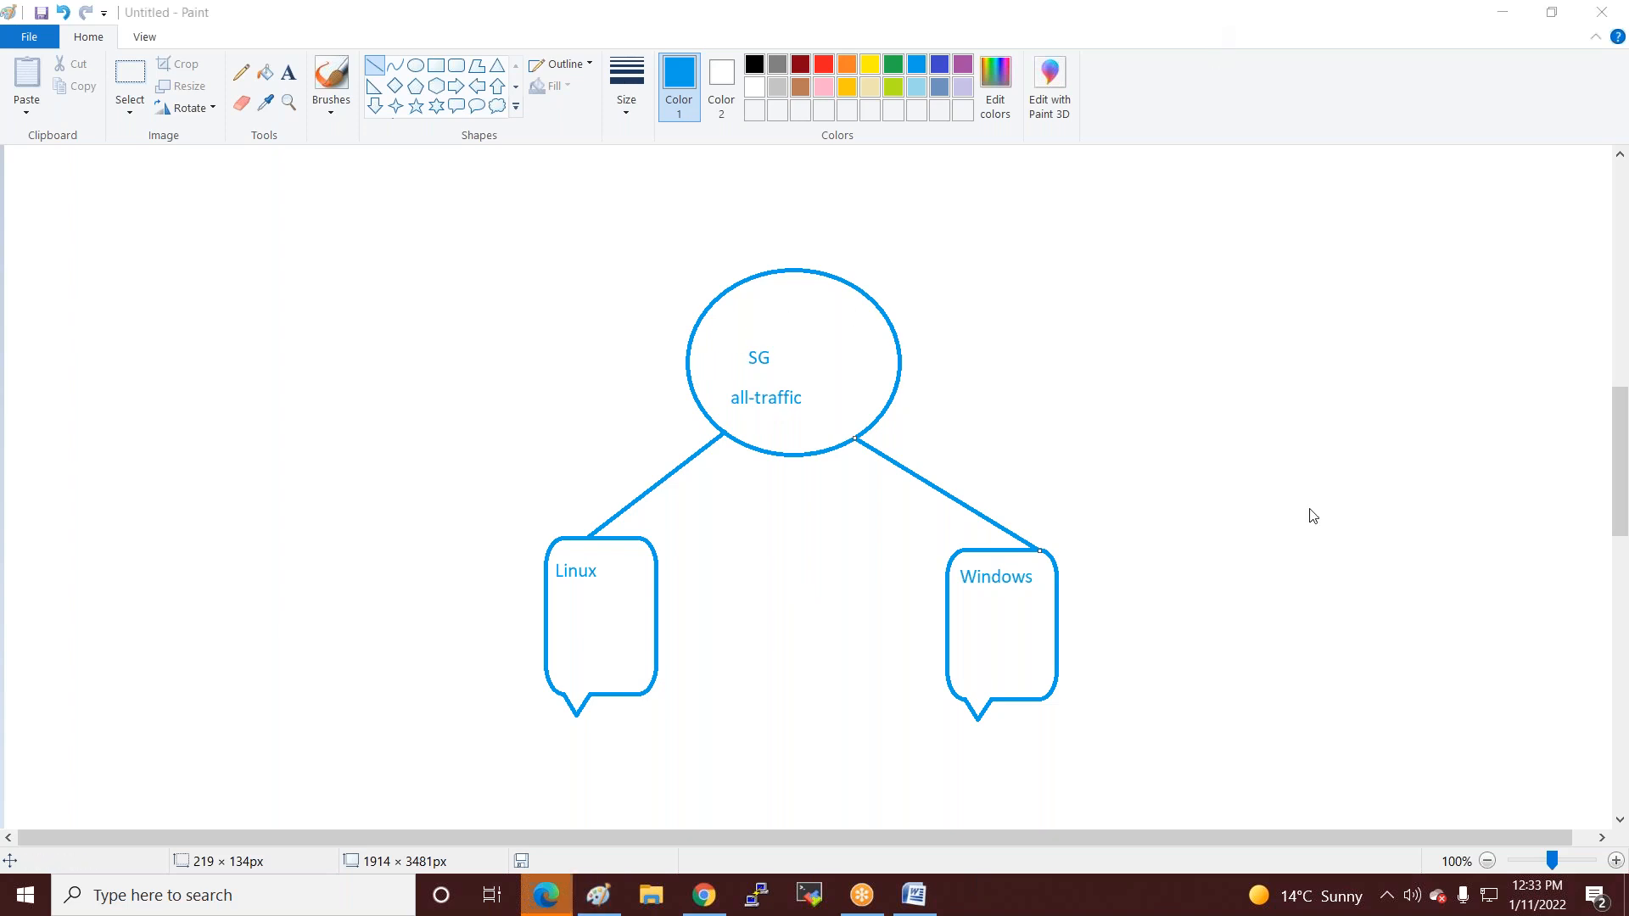
{"action": "left_click", "coordinate": [290, 73]}
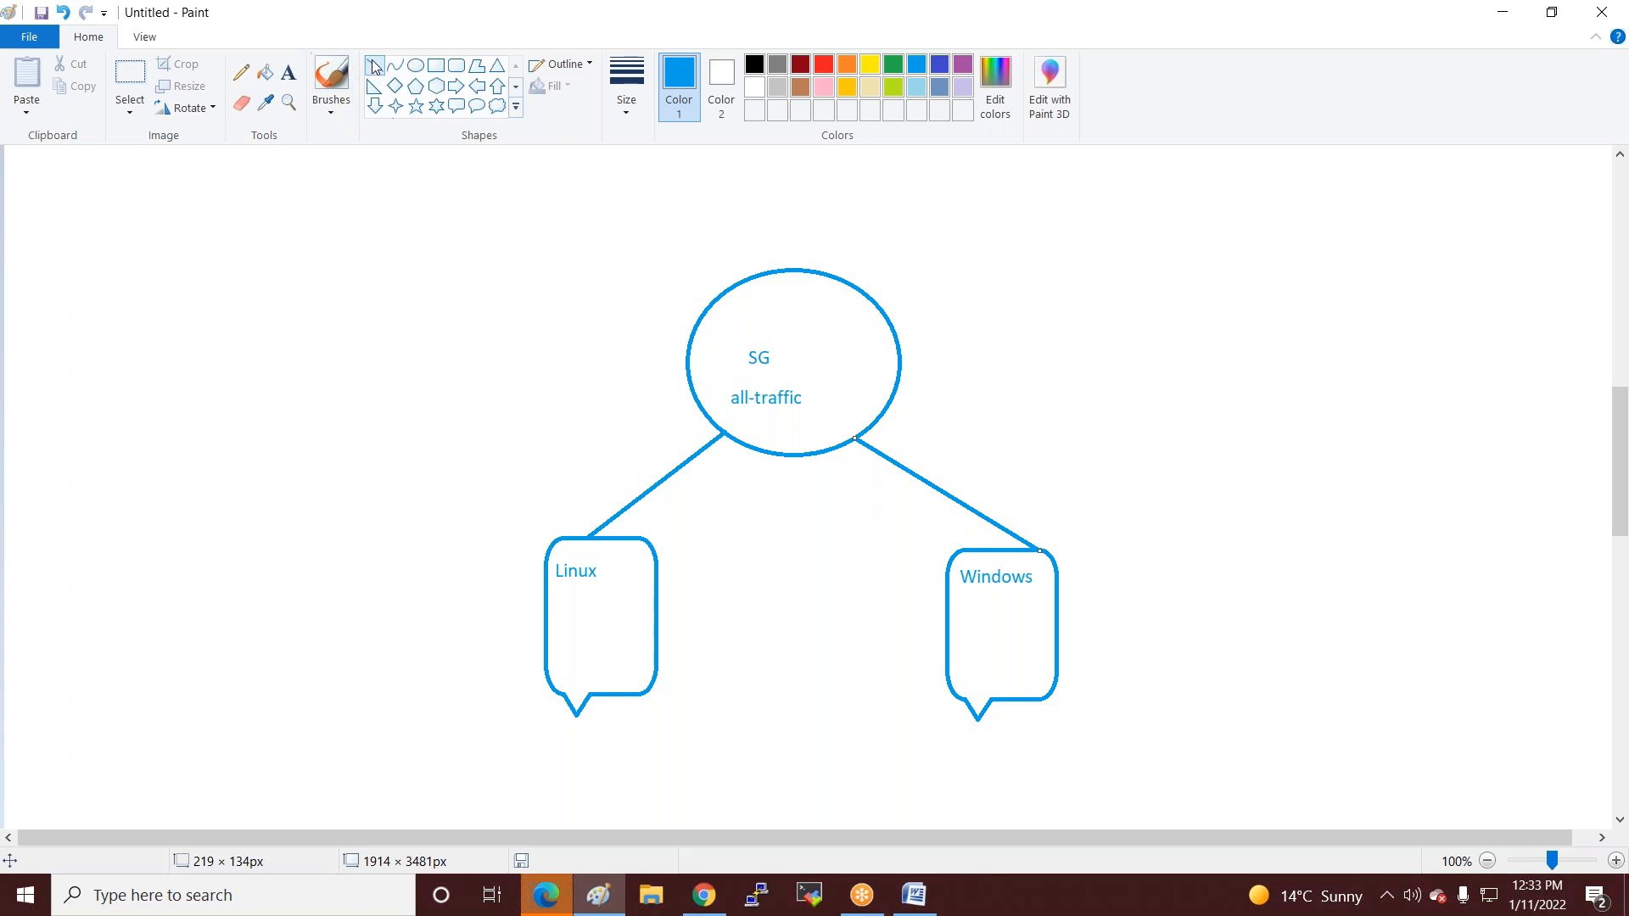
{"action": "left_click_drag", "start_coordinate": [691, 370], "coordinate": [866, 294]}
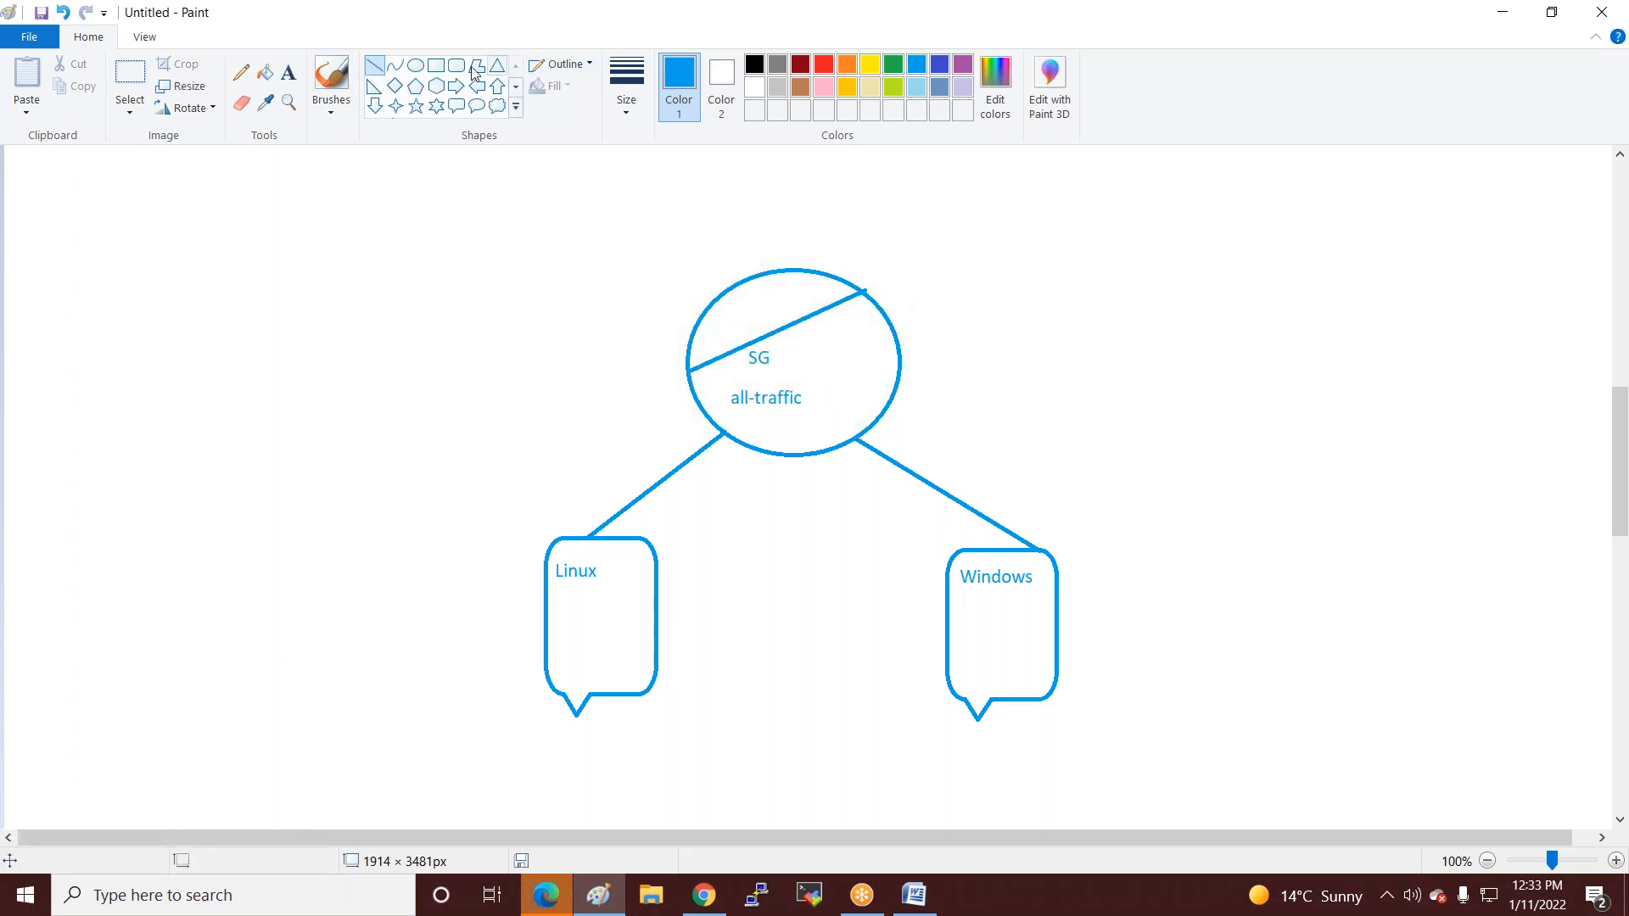
{"action": "left_click", "coordinate": [288, 72]}
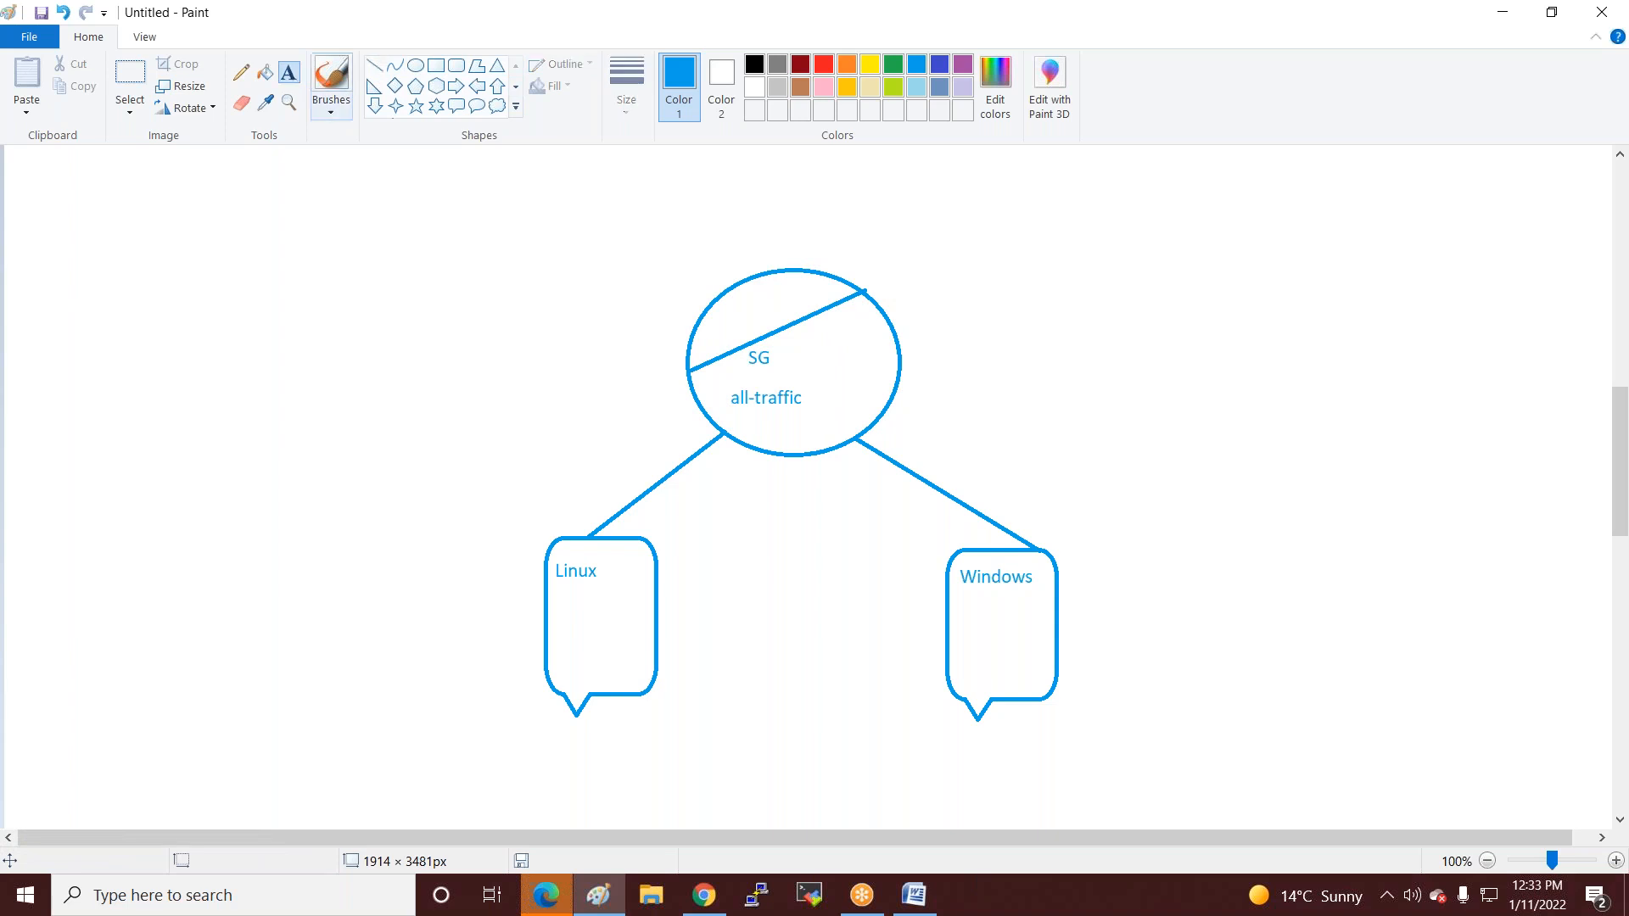
{"action": "left_click", "coordinate": [706, 322]}
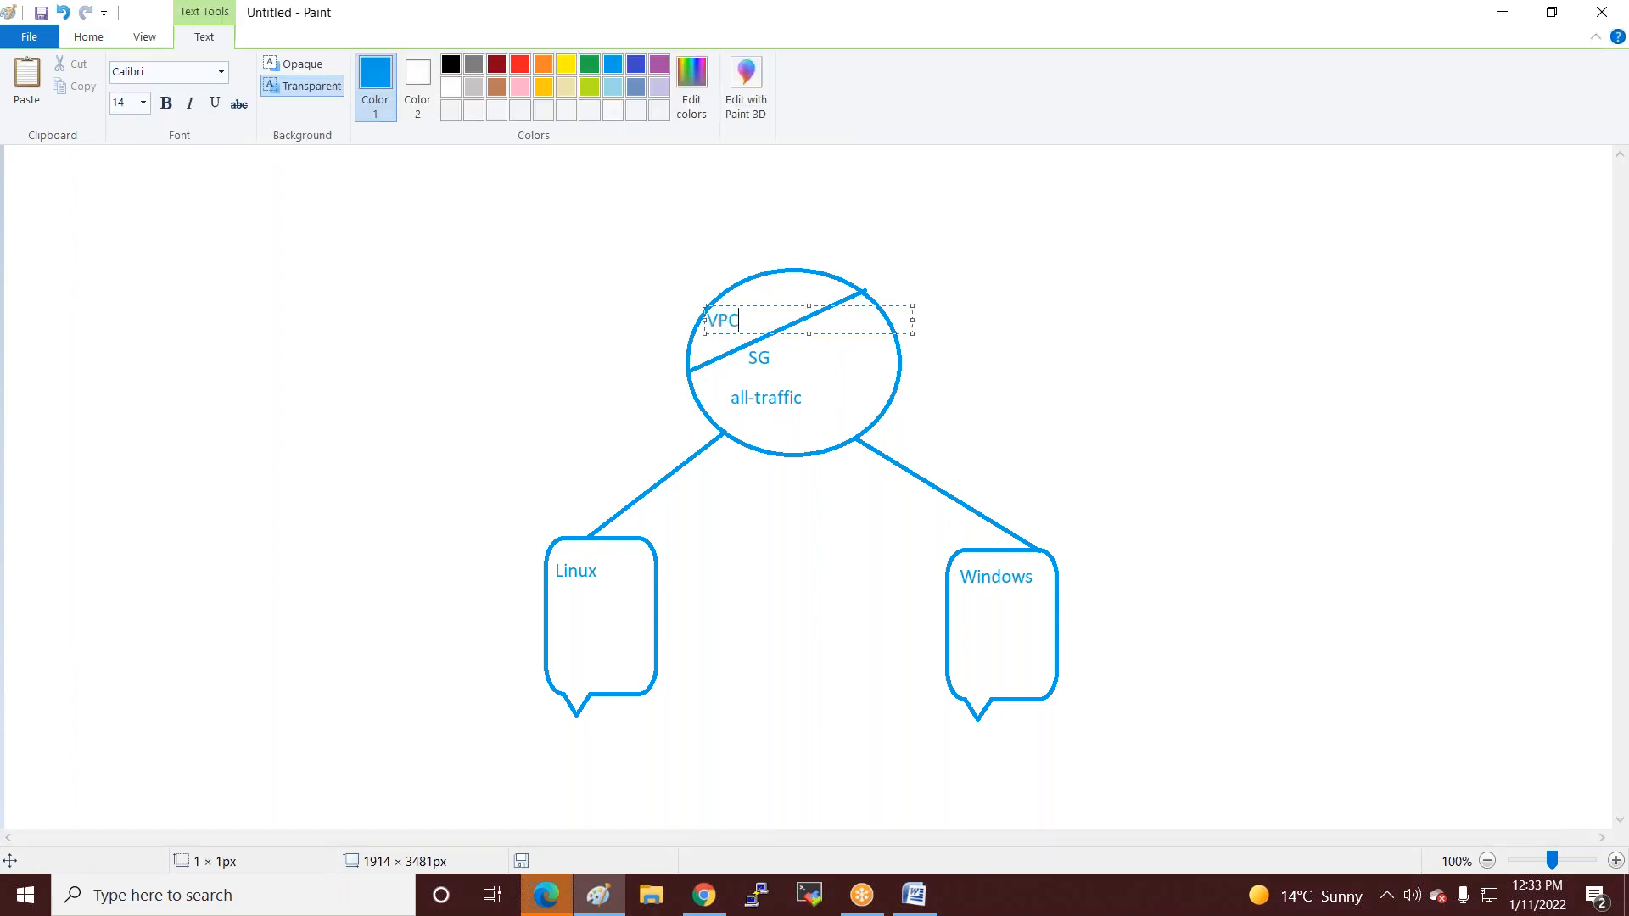
{"action": "left_click", "coordinate": [609, 352]}
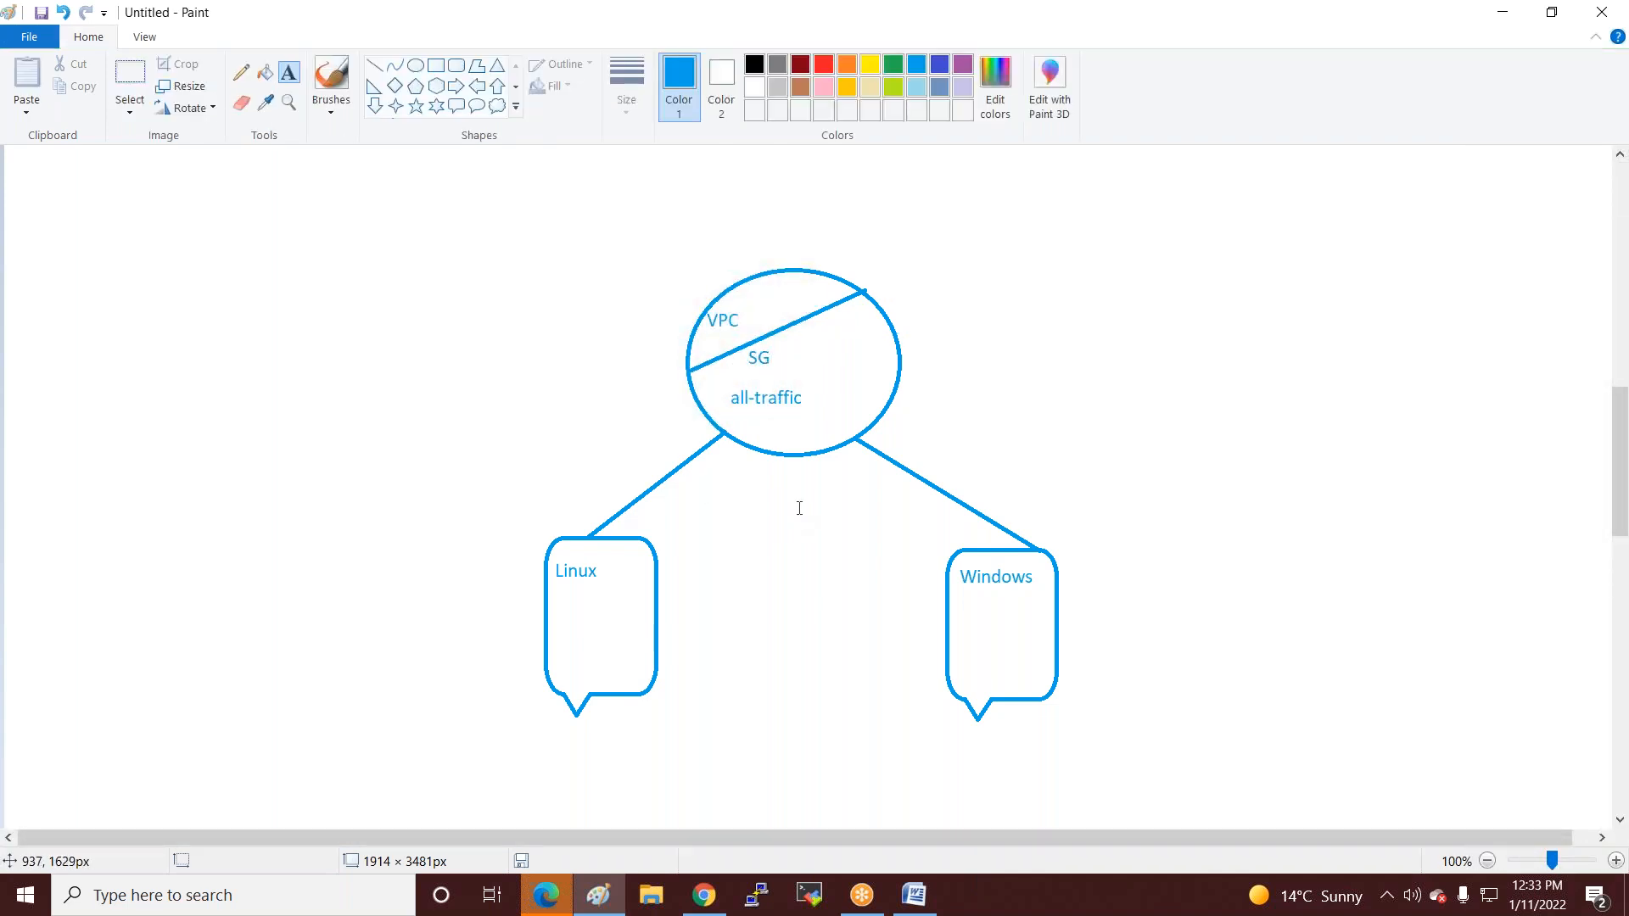
Draw a database cylinder at the top left and link it with a line to the VPC circle.
{"action": "left_click", "coordinate": [414, 65]}
{"action": "left_click_drag", "start_coordinate": [258, 167], "coordinate": [419, 228]}
{"action": "left_click_drag", "start_coordinate": [271, 384], "coordinate": [415, 439]}
{"action": "left_click", "coordinate": [374, 65]}
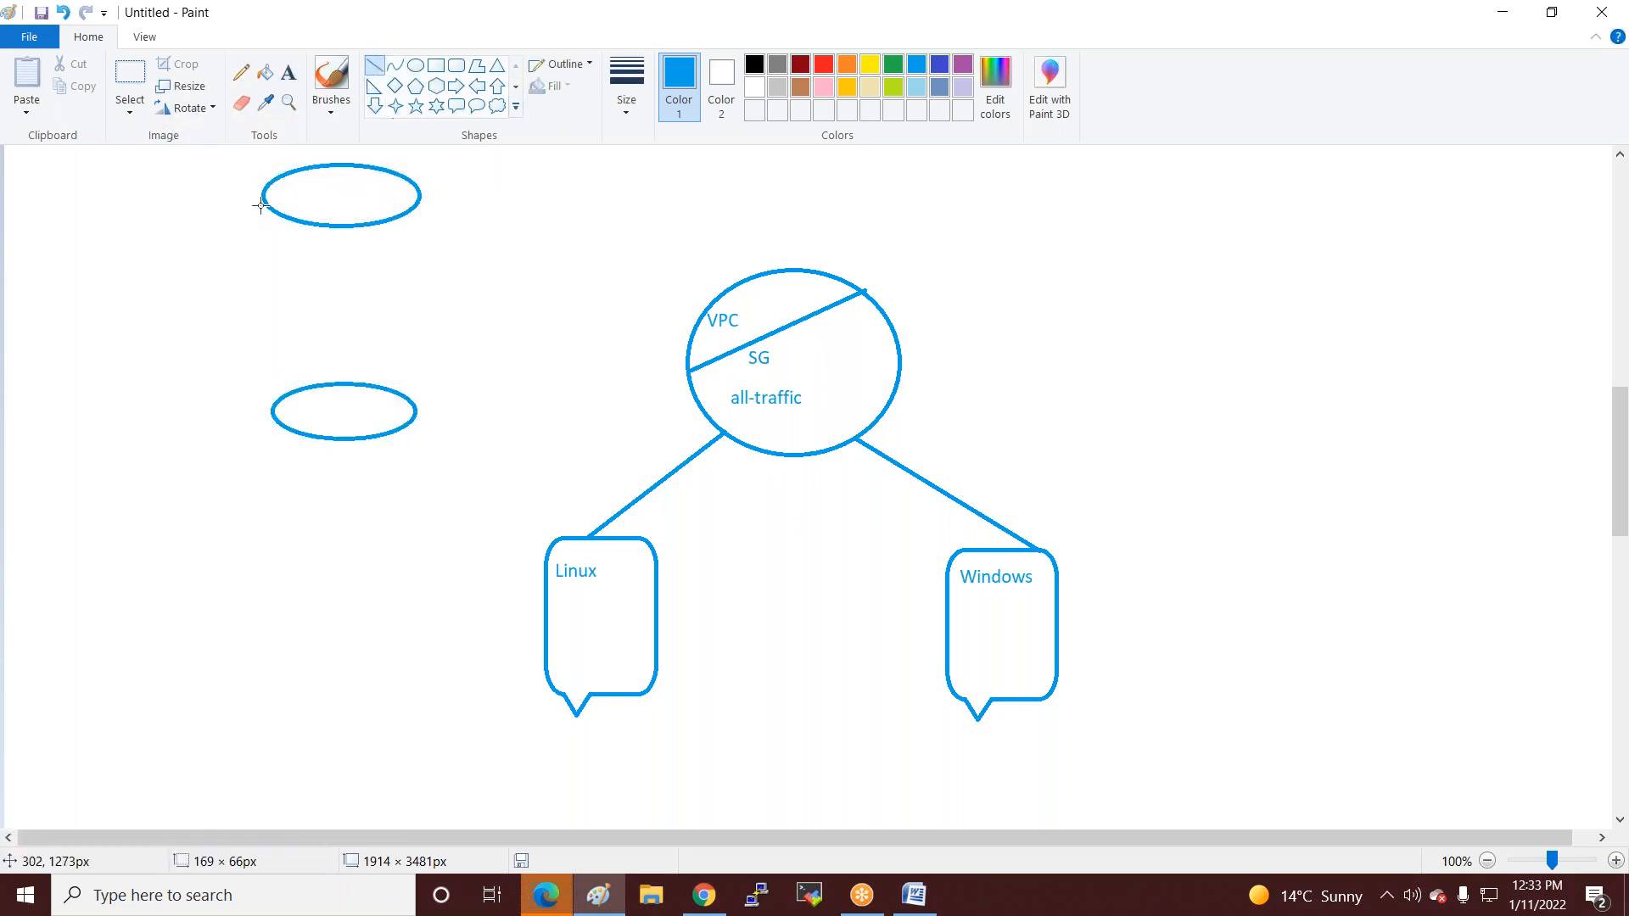
{"action": "left_click_drag", "start_coordinate": [263, 195], "coordinate": [273, 411]}
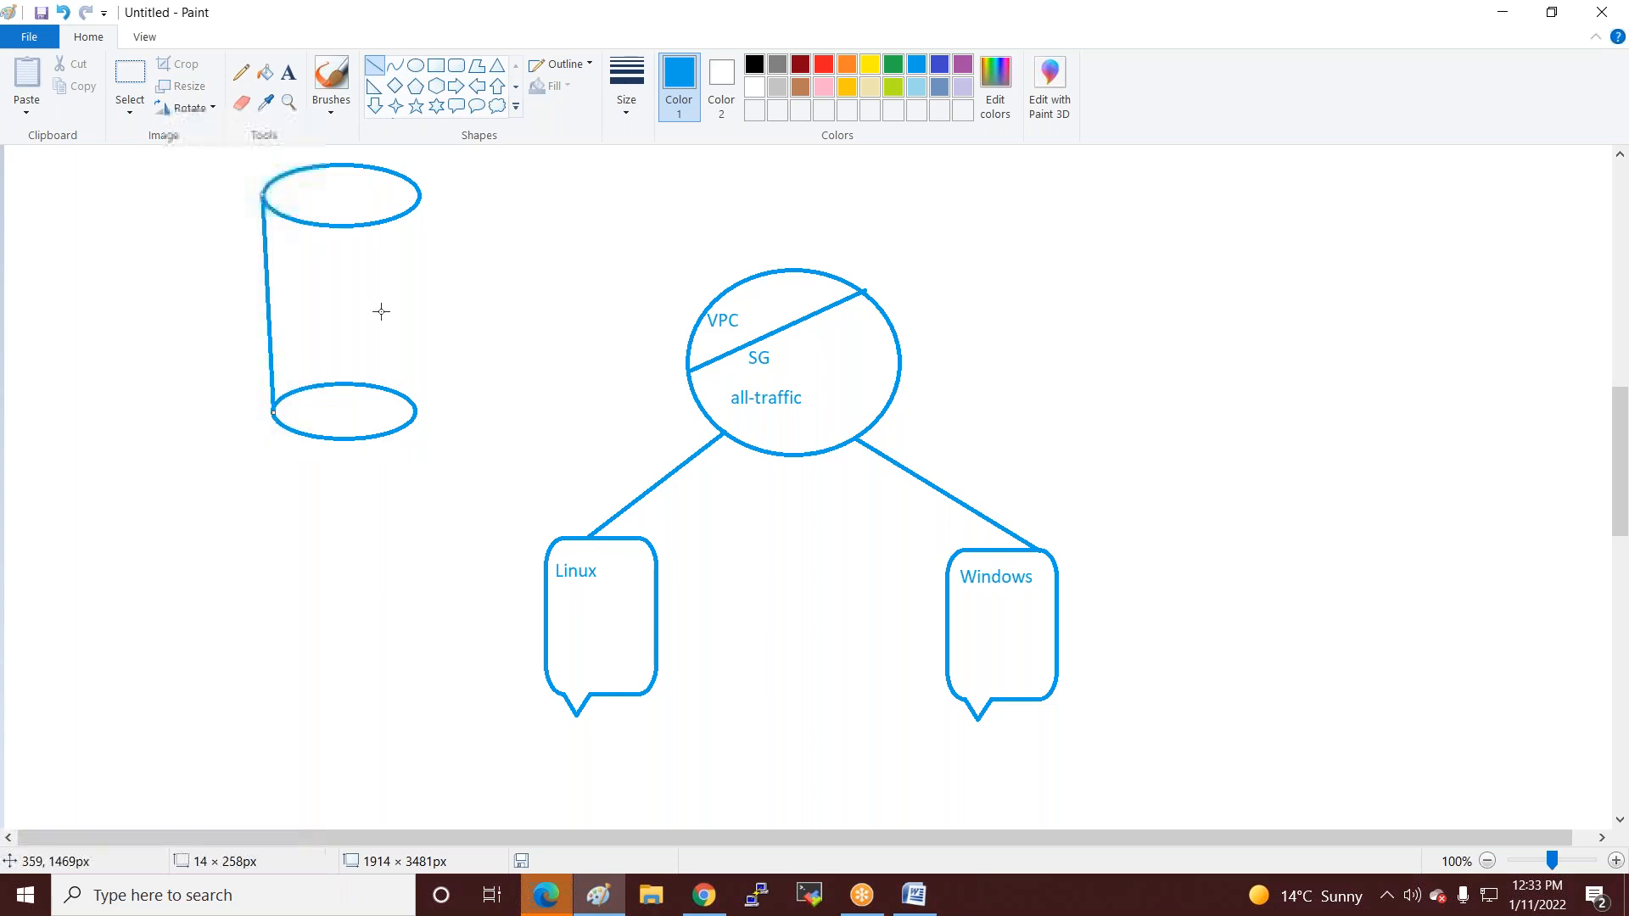
{"action": "left_click_drag", "start_coordinate": [417, 196], "coordinate": [415, 411]}
{"action": "left_click_drag", "start_coordinate": [505, 271], "coordinate": [505, 262]}
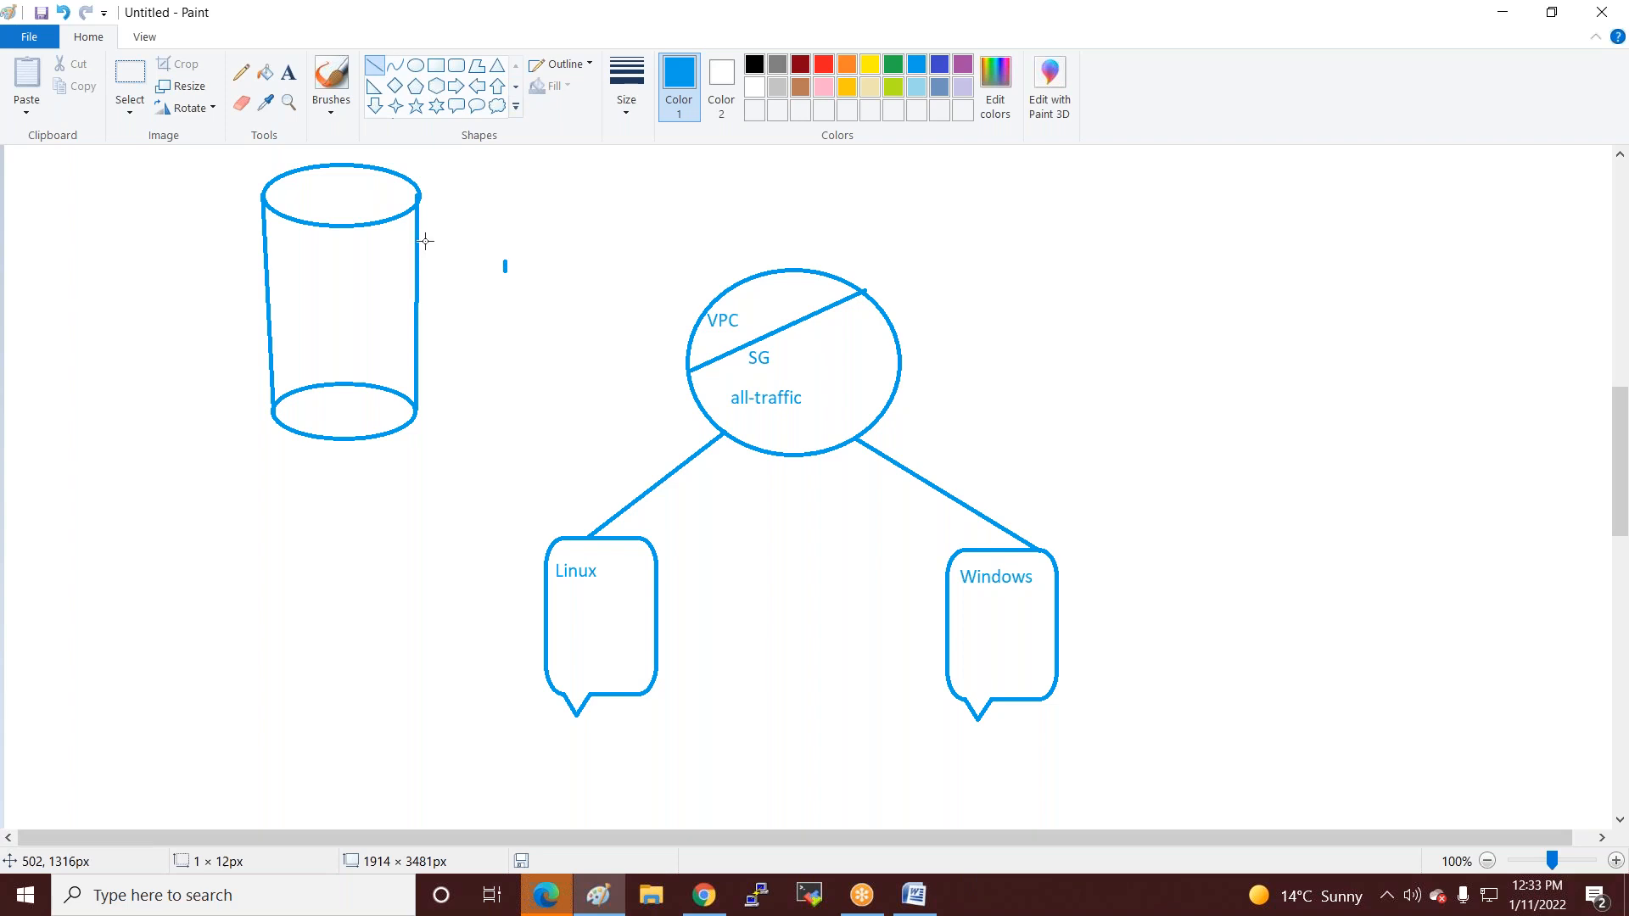
{"action": "left_click_drag", "start_coordinate": [418, 206], "coordinate": [695, 342]}
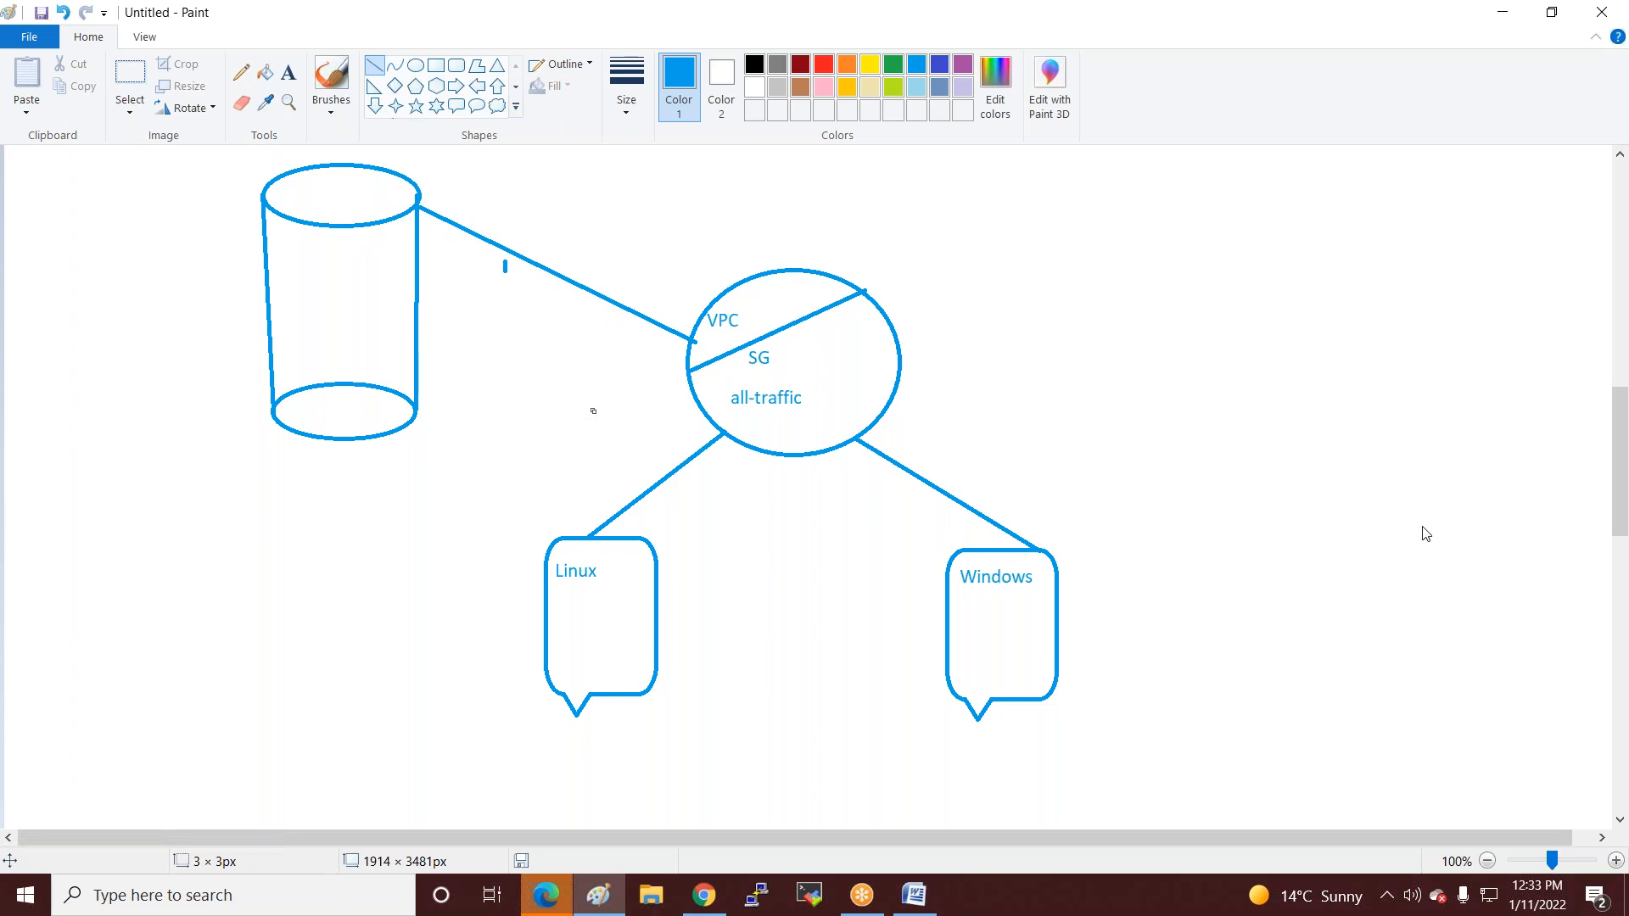
{"action": "left_click", "coordinate": [697, 902]}
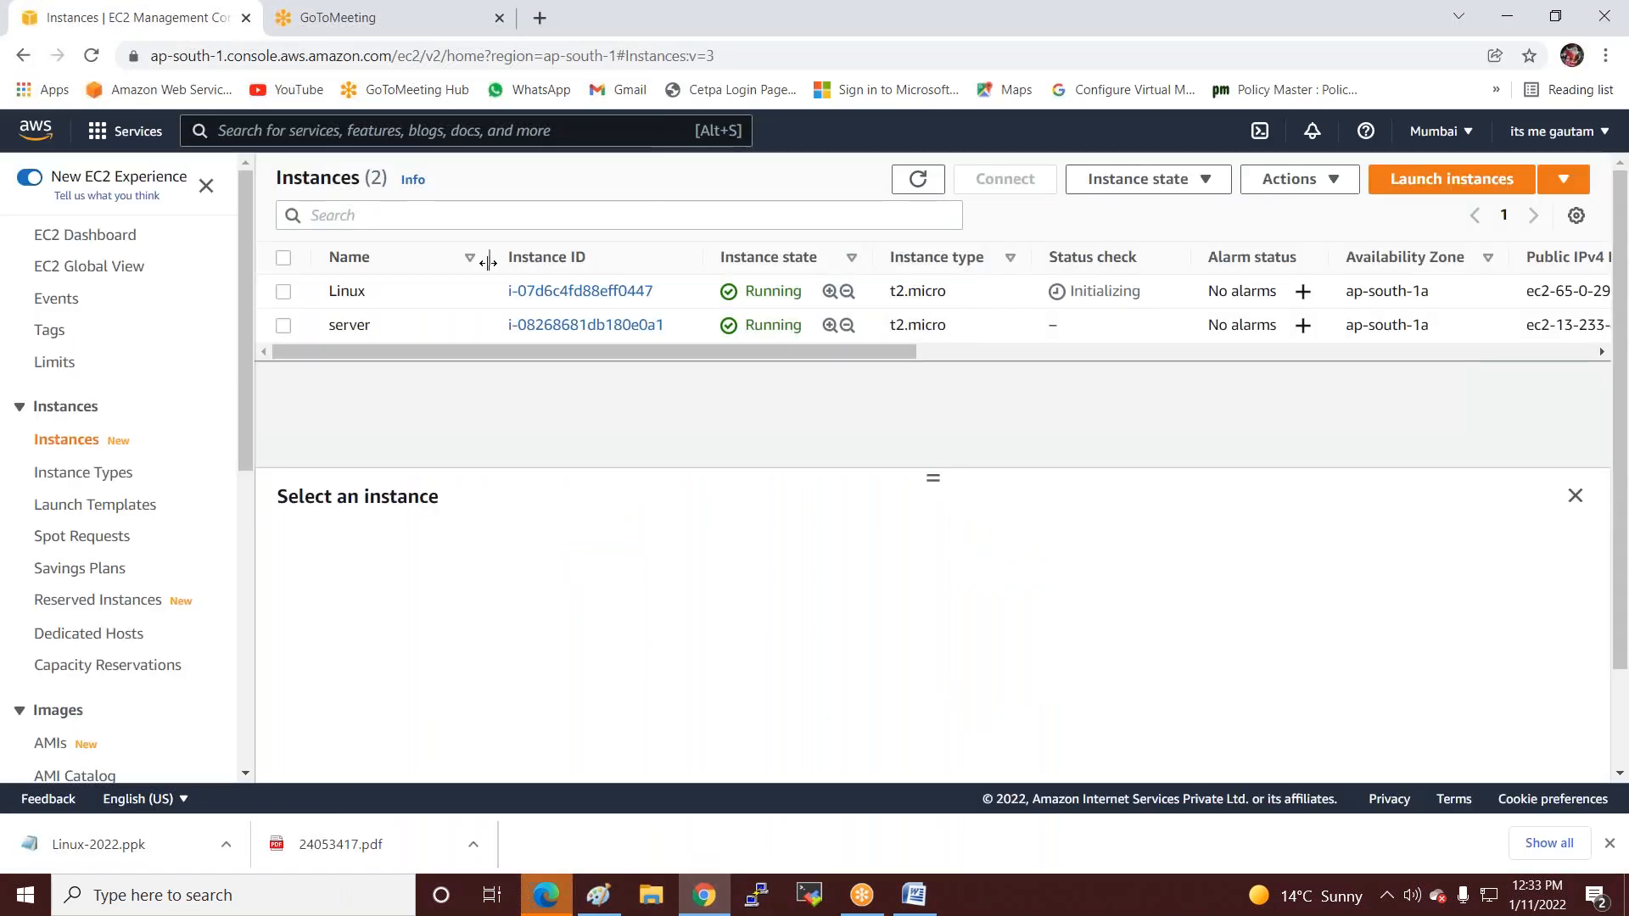
Refresh the EC2 instances, then open the RDS result of an 'rds' search in a new tab.
{"action": "left_click", "coordinate": [917, 178]}
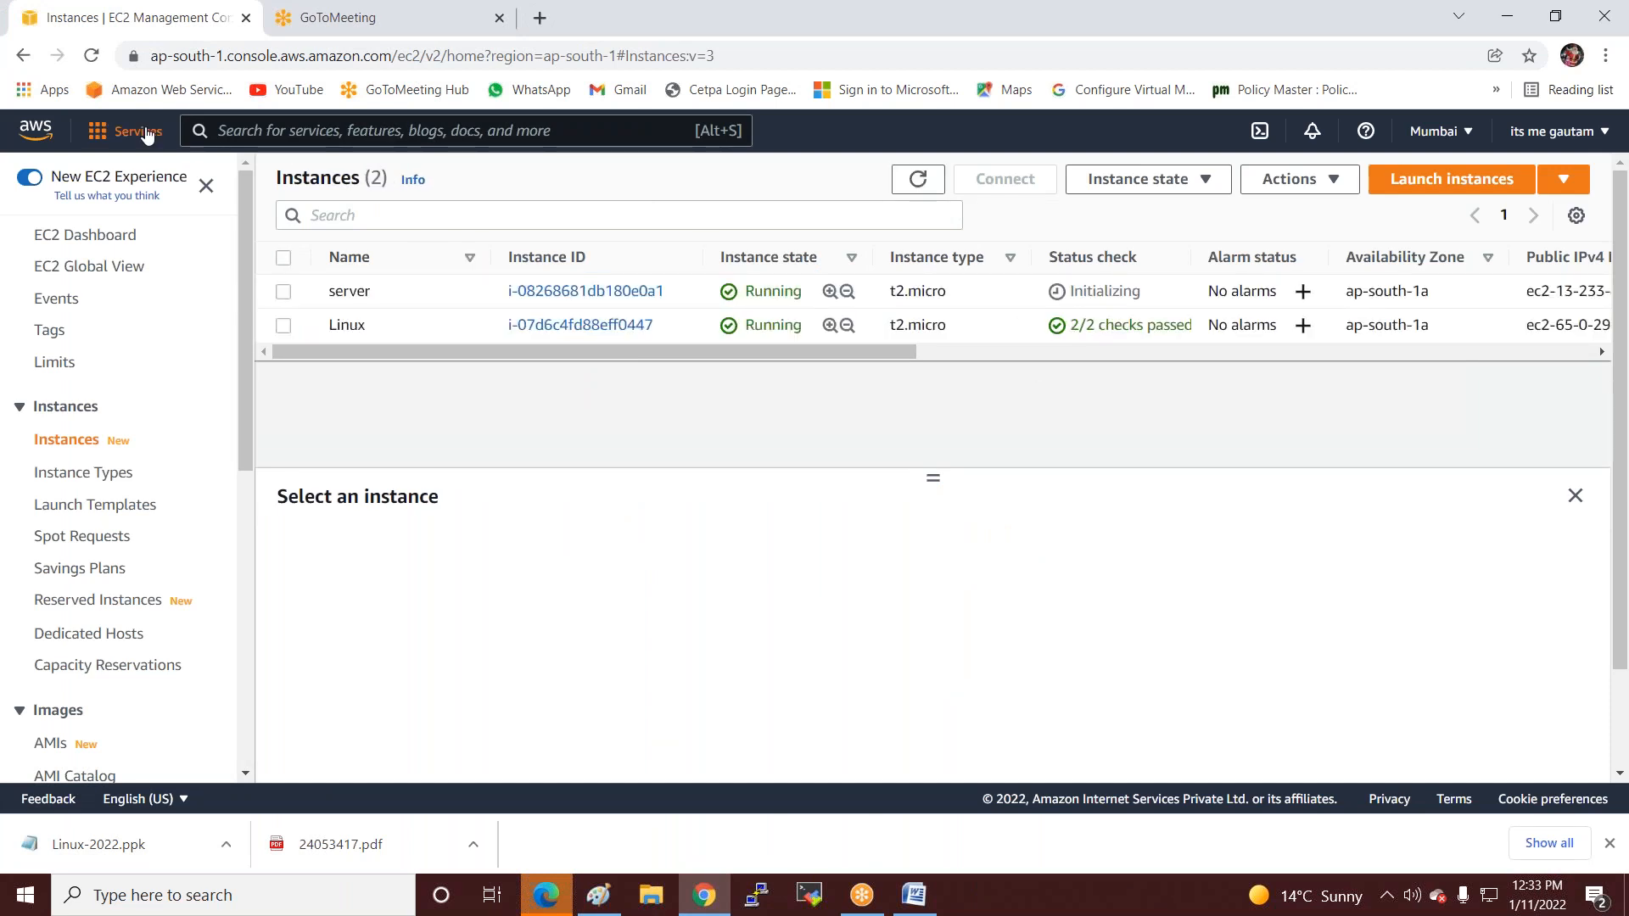
{"action": "left_click", "coordinate": [95, 133]}
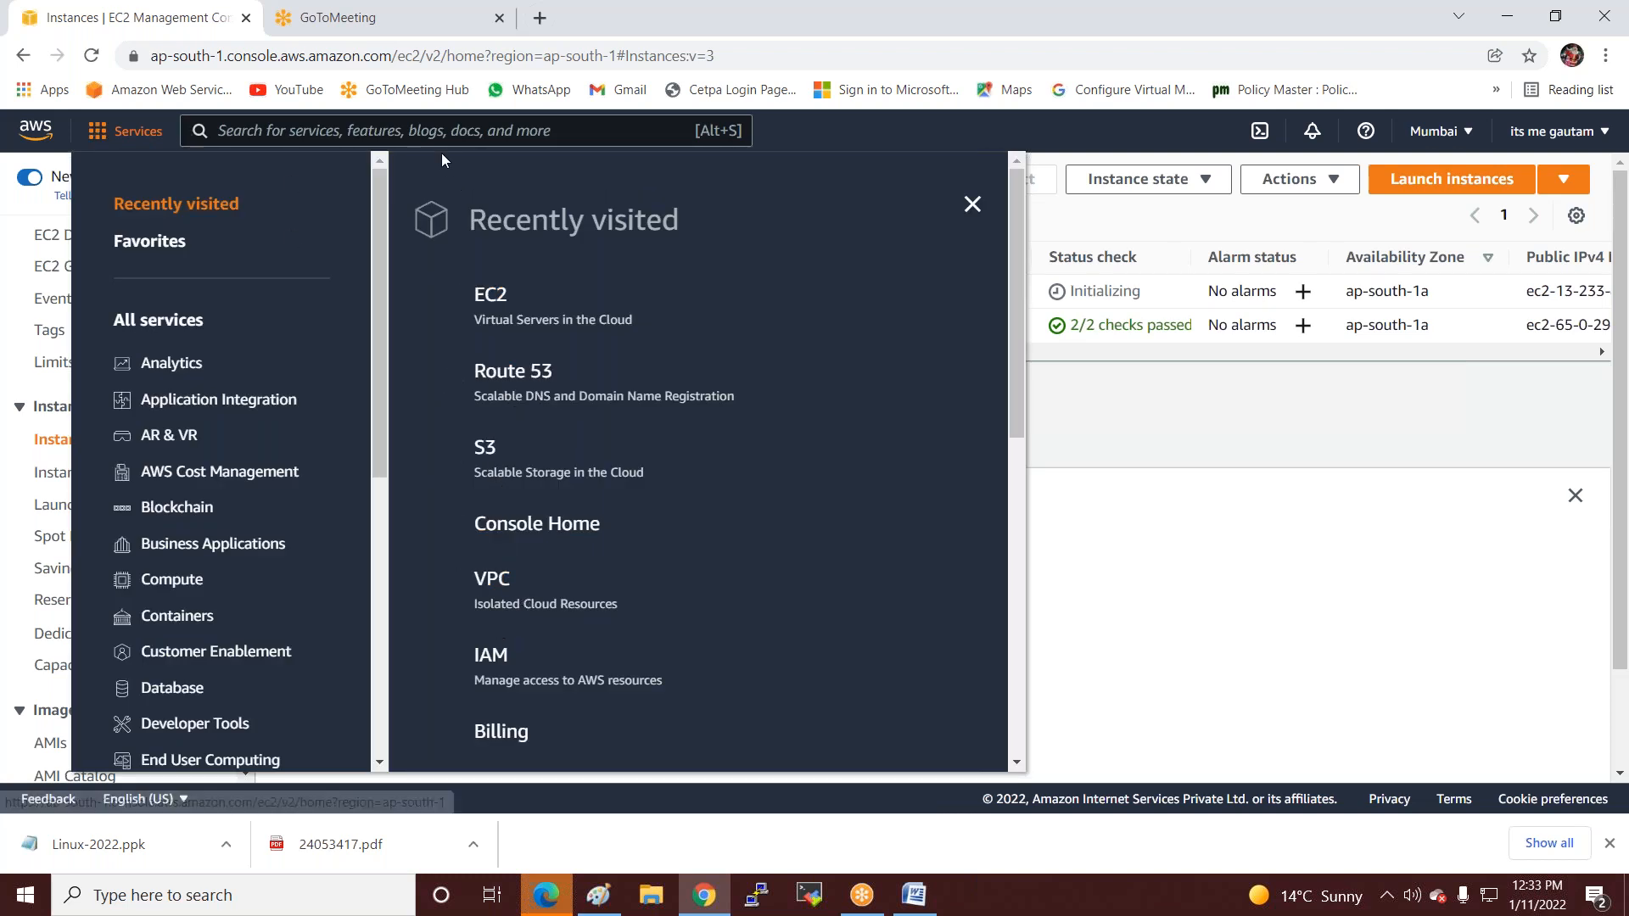
{"action": "left_click", "coordinate": [433, 130]}
{"action": "type", "text": "rds"}
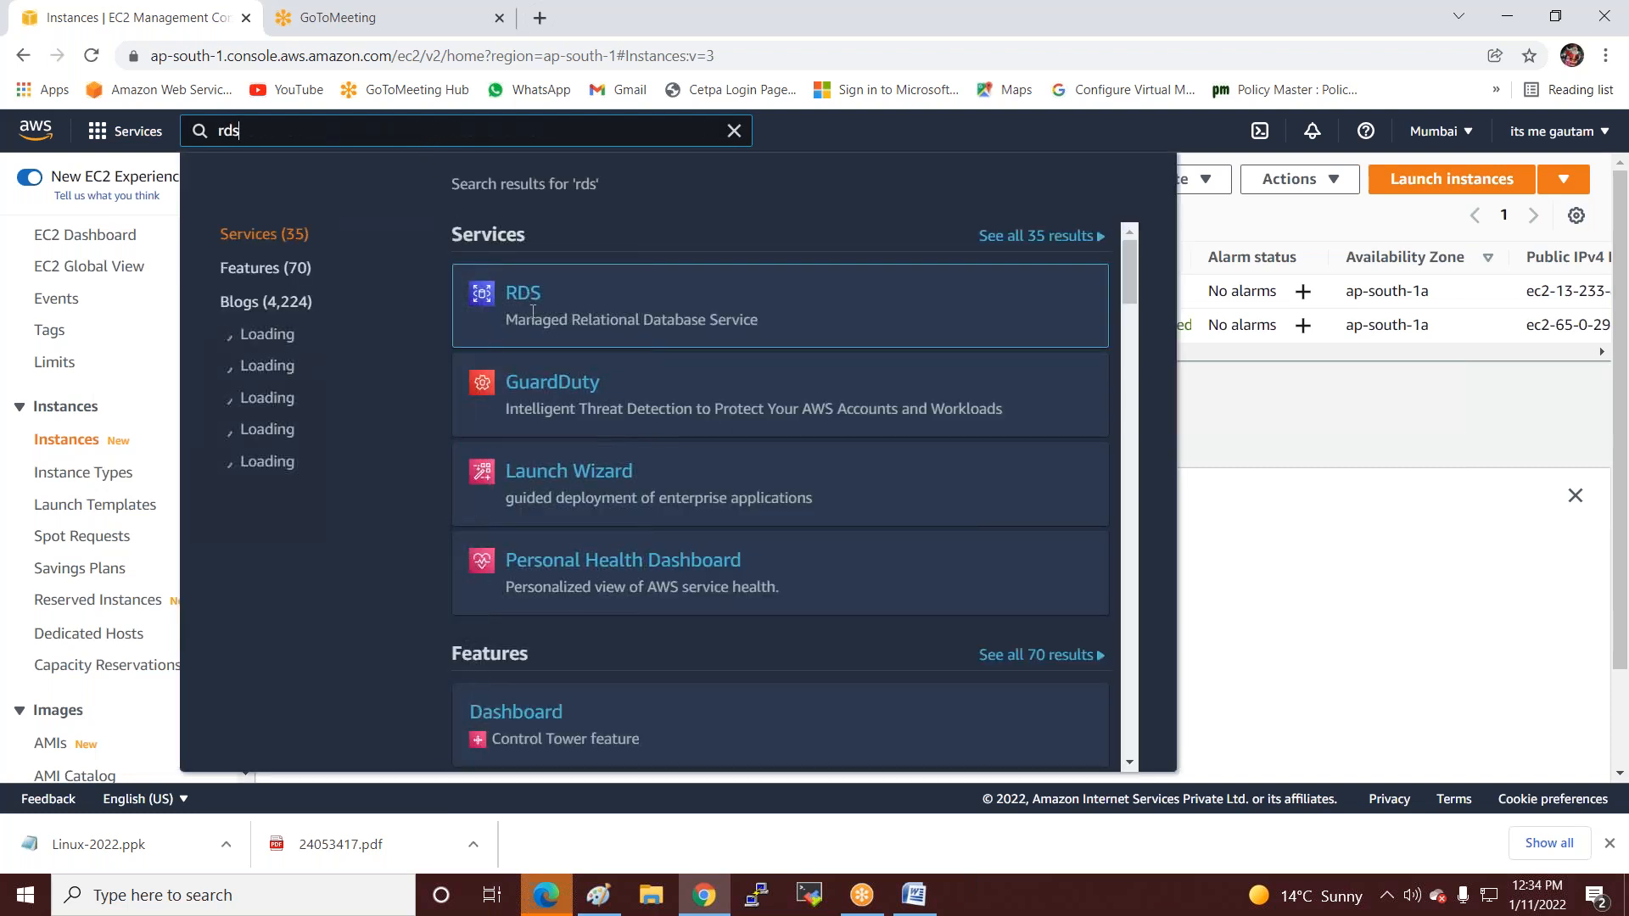
{"action": "right_click", "coordinate": [526, 301]}
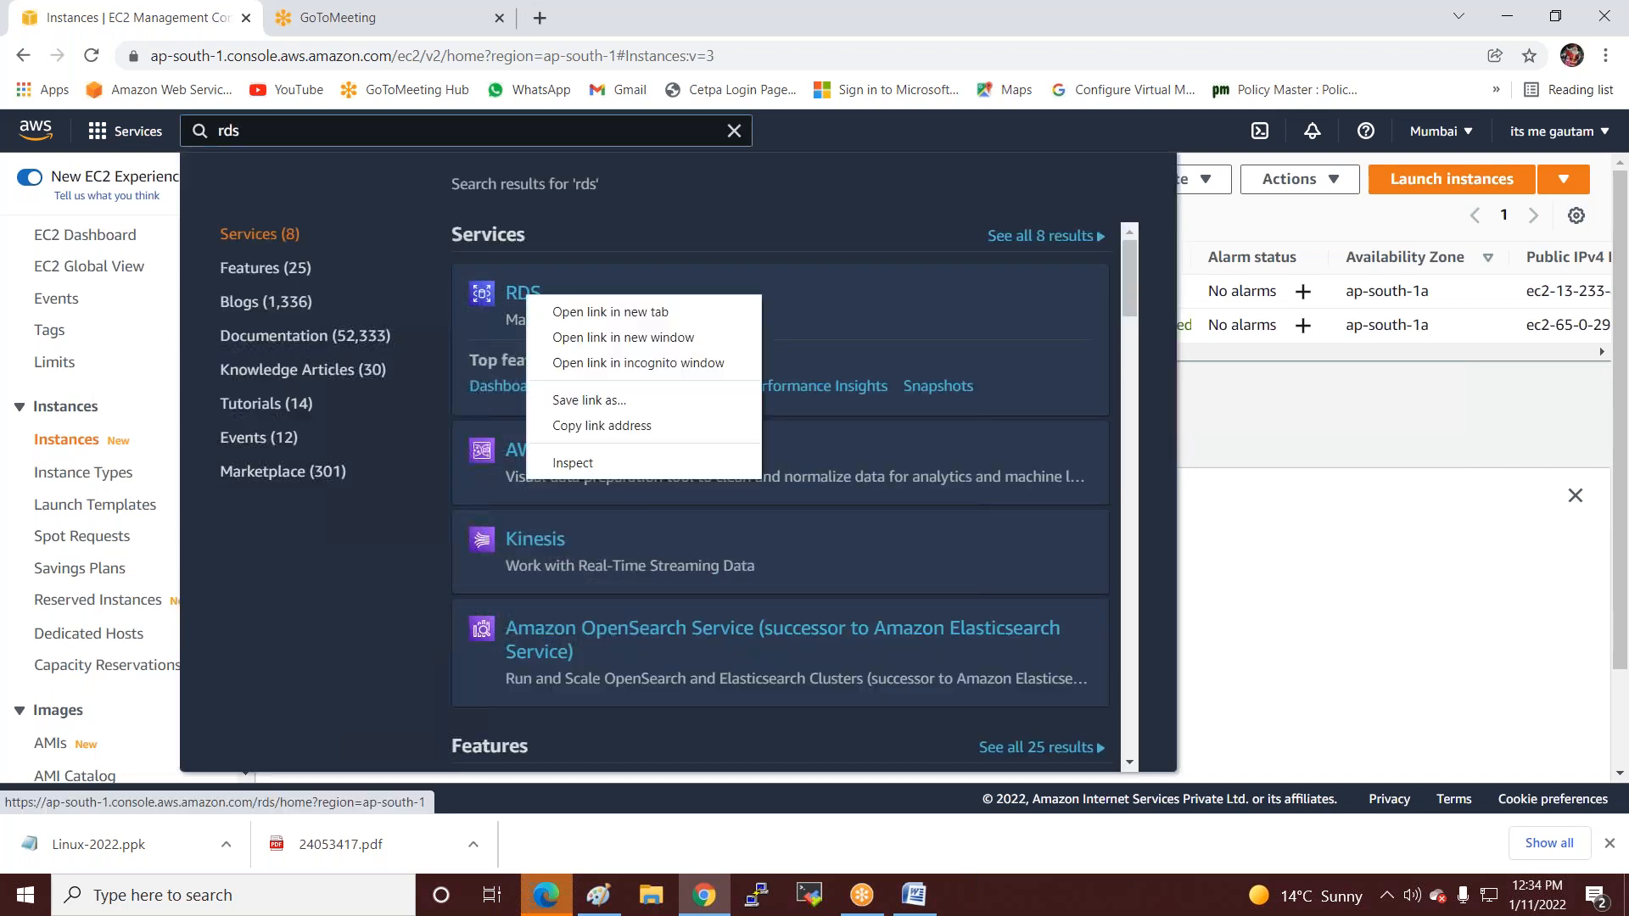
{"action": "left_click", "coordinate": [593, 313]}
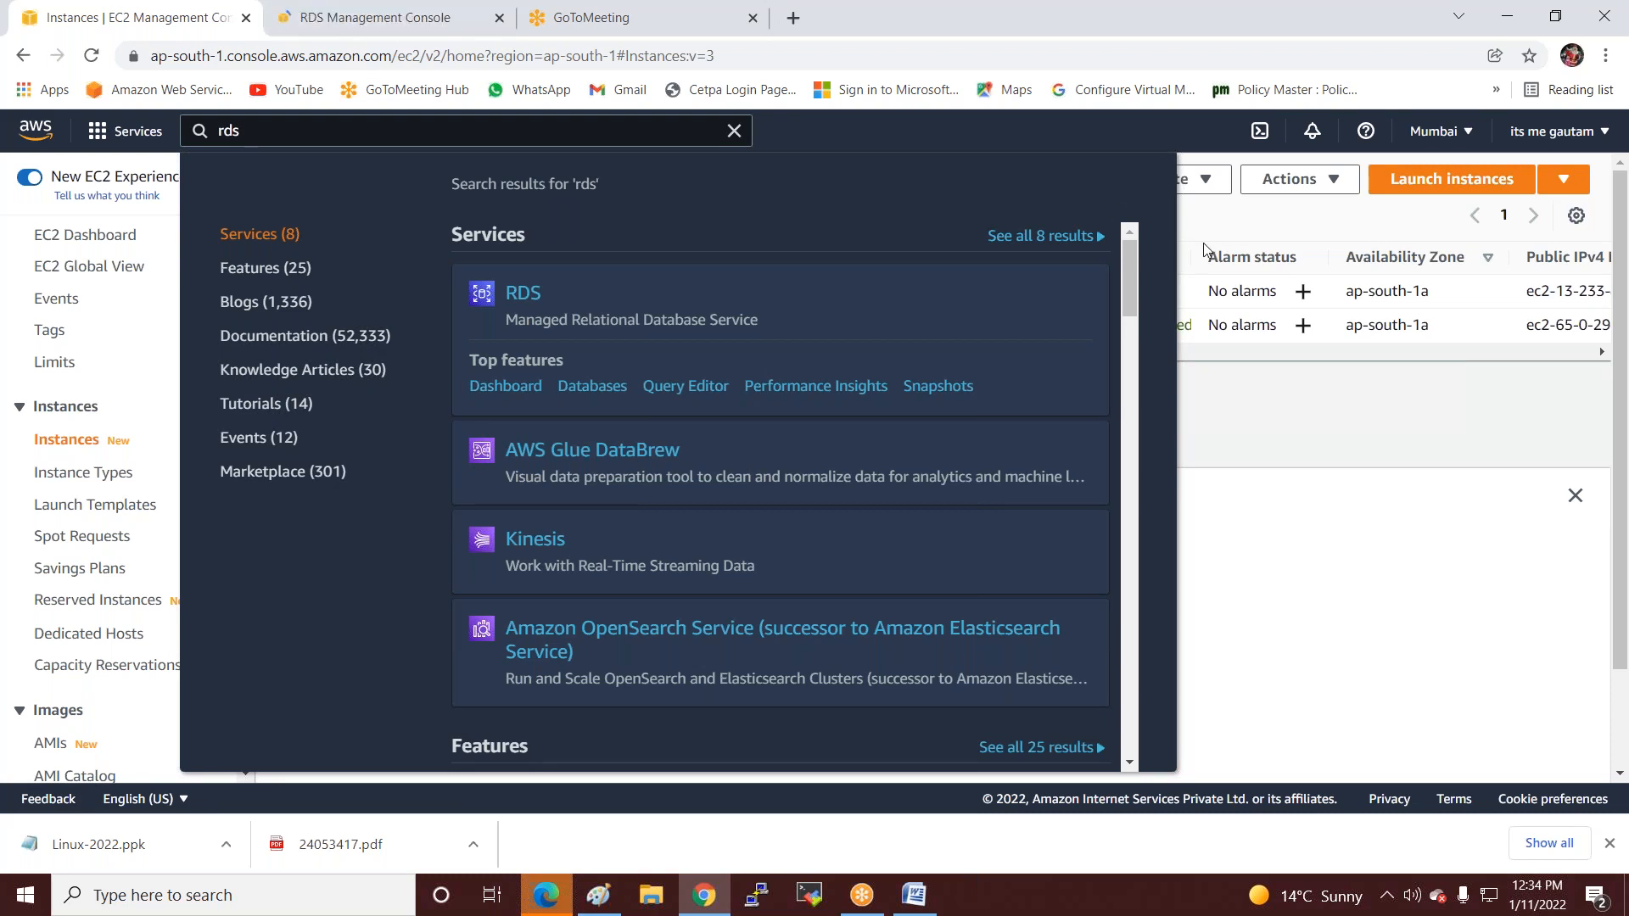
{"action": "left_click", "coordinate": [1221, 526]}
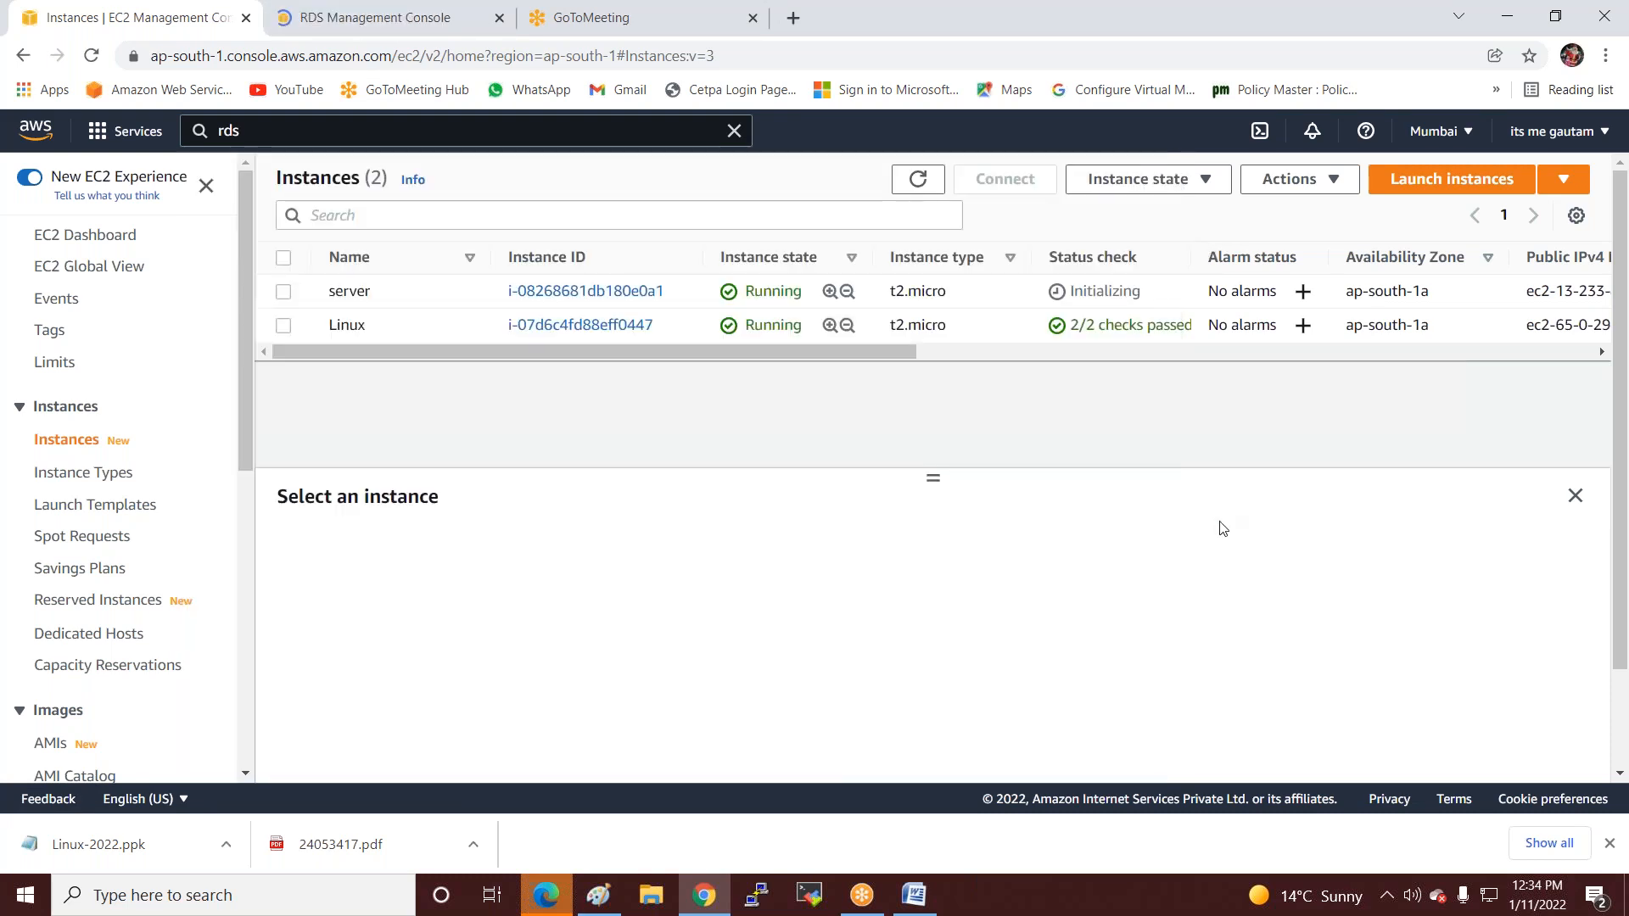
In the RDS tab, begin Create database and select the MySQL engine card.
{"action": "left_click", "coordinate": [390, 15]}
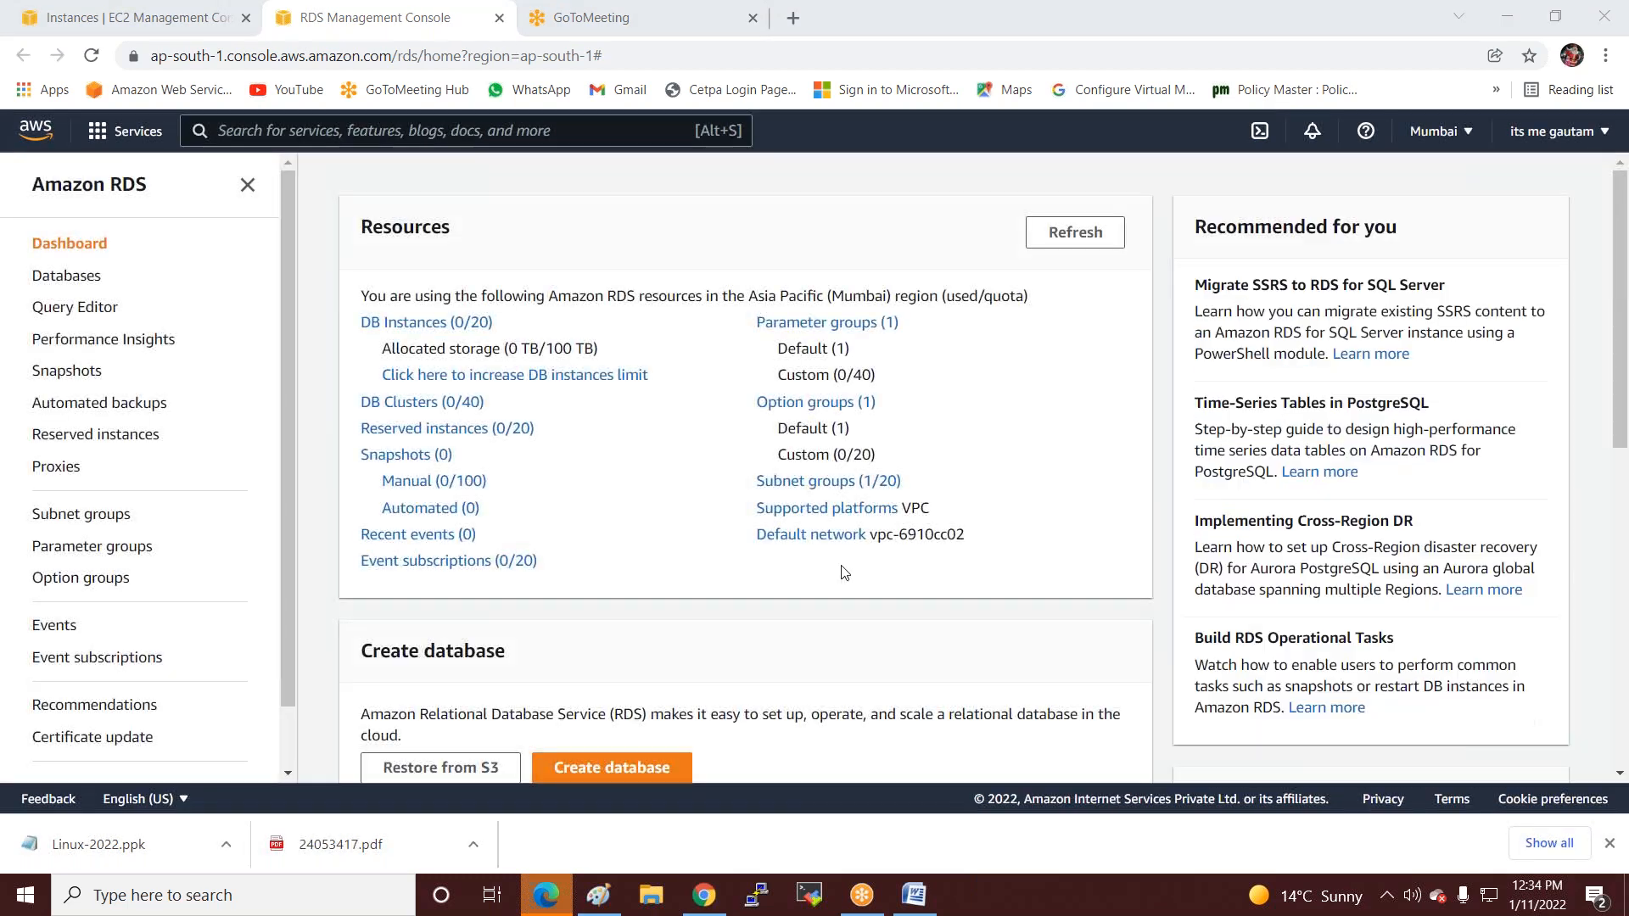
{"action": "scroll", "coordinate": [764, 568], "scroll_direction": "down", "scroll_amount": 3}
{"action": "left_click", "coordinate": [612, 556]}
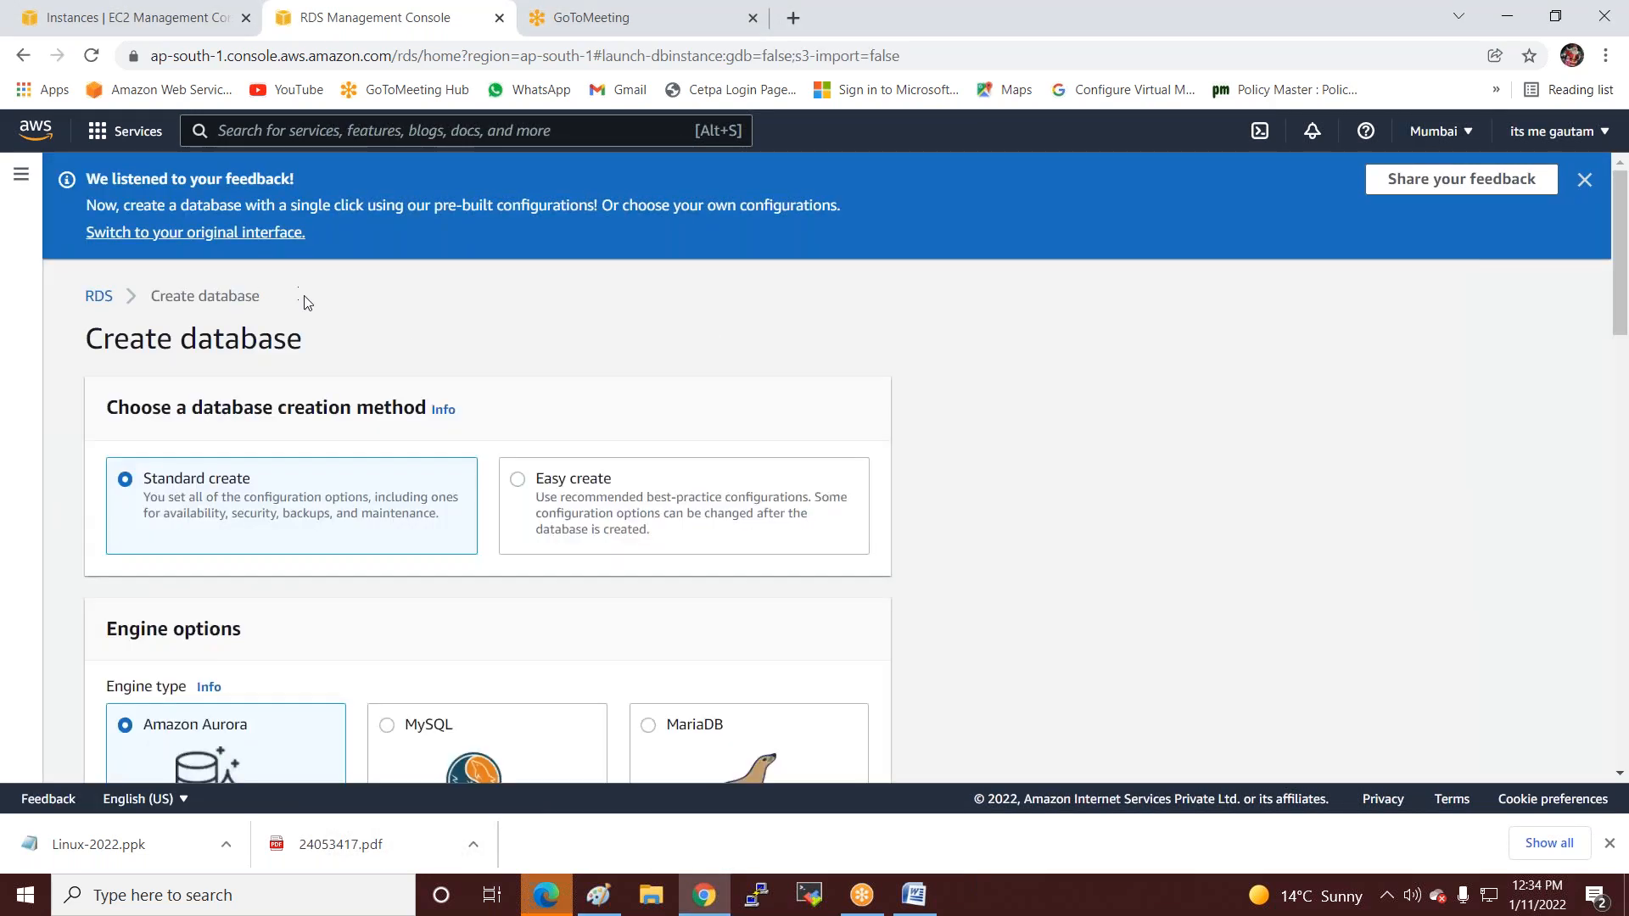
{"action": "scroll", "coordinate": [466, 596], "scroll_direction": "down", "scroll_amount": 5}
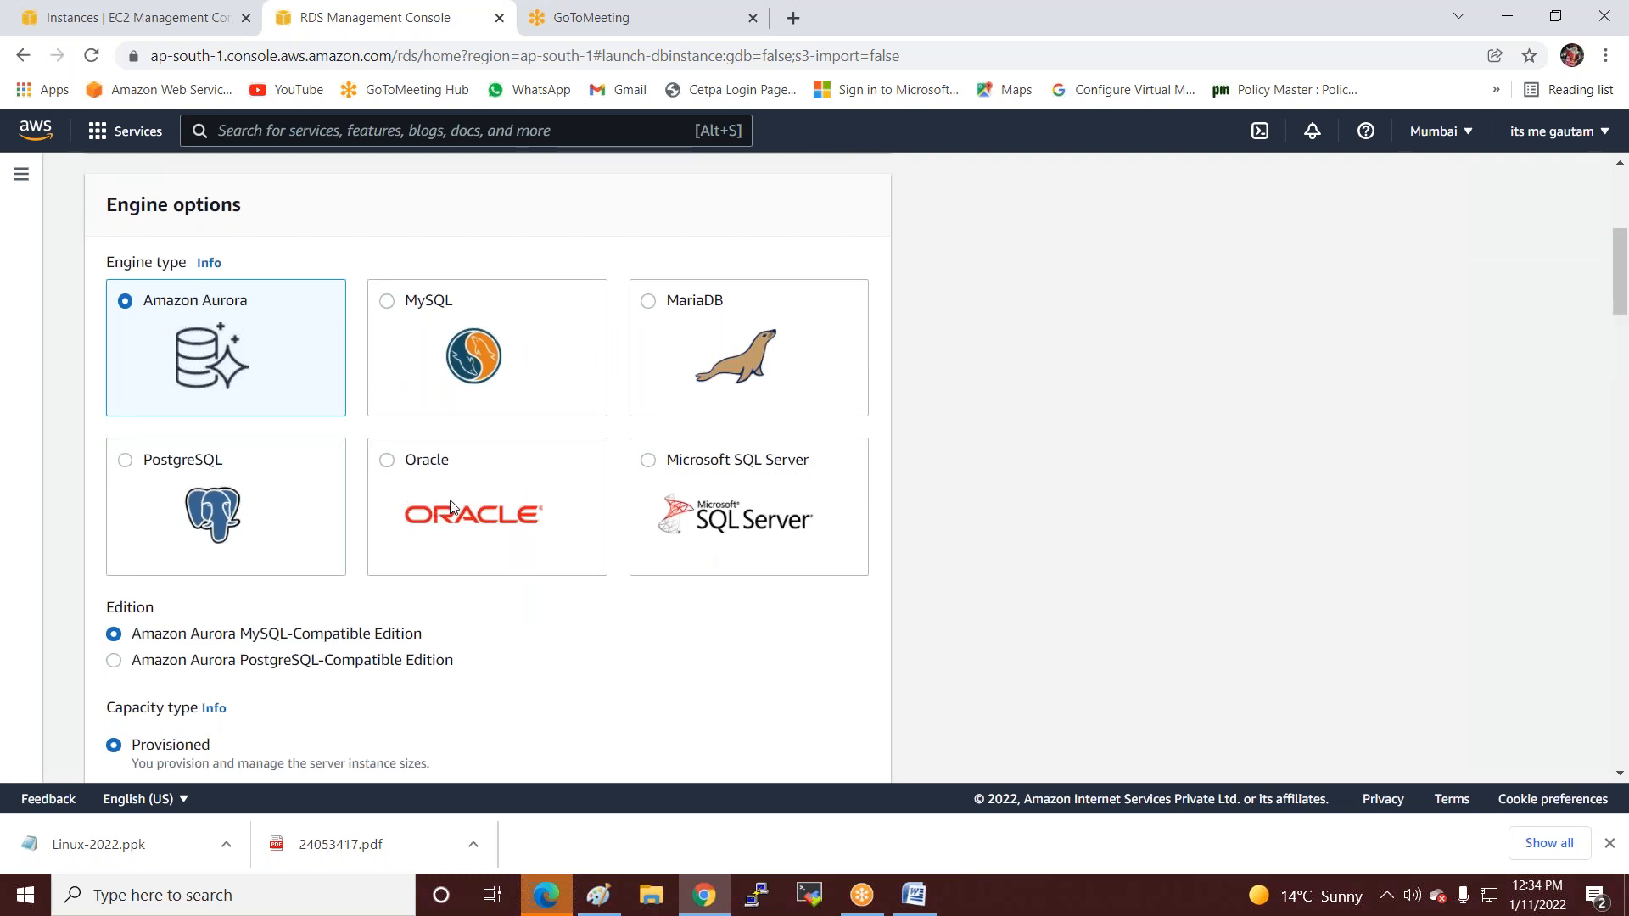
{"action": "left_click", "coordinate": [388, 302]}
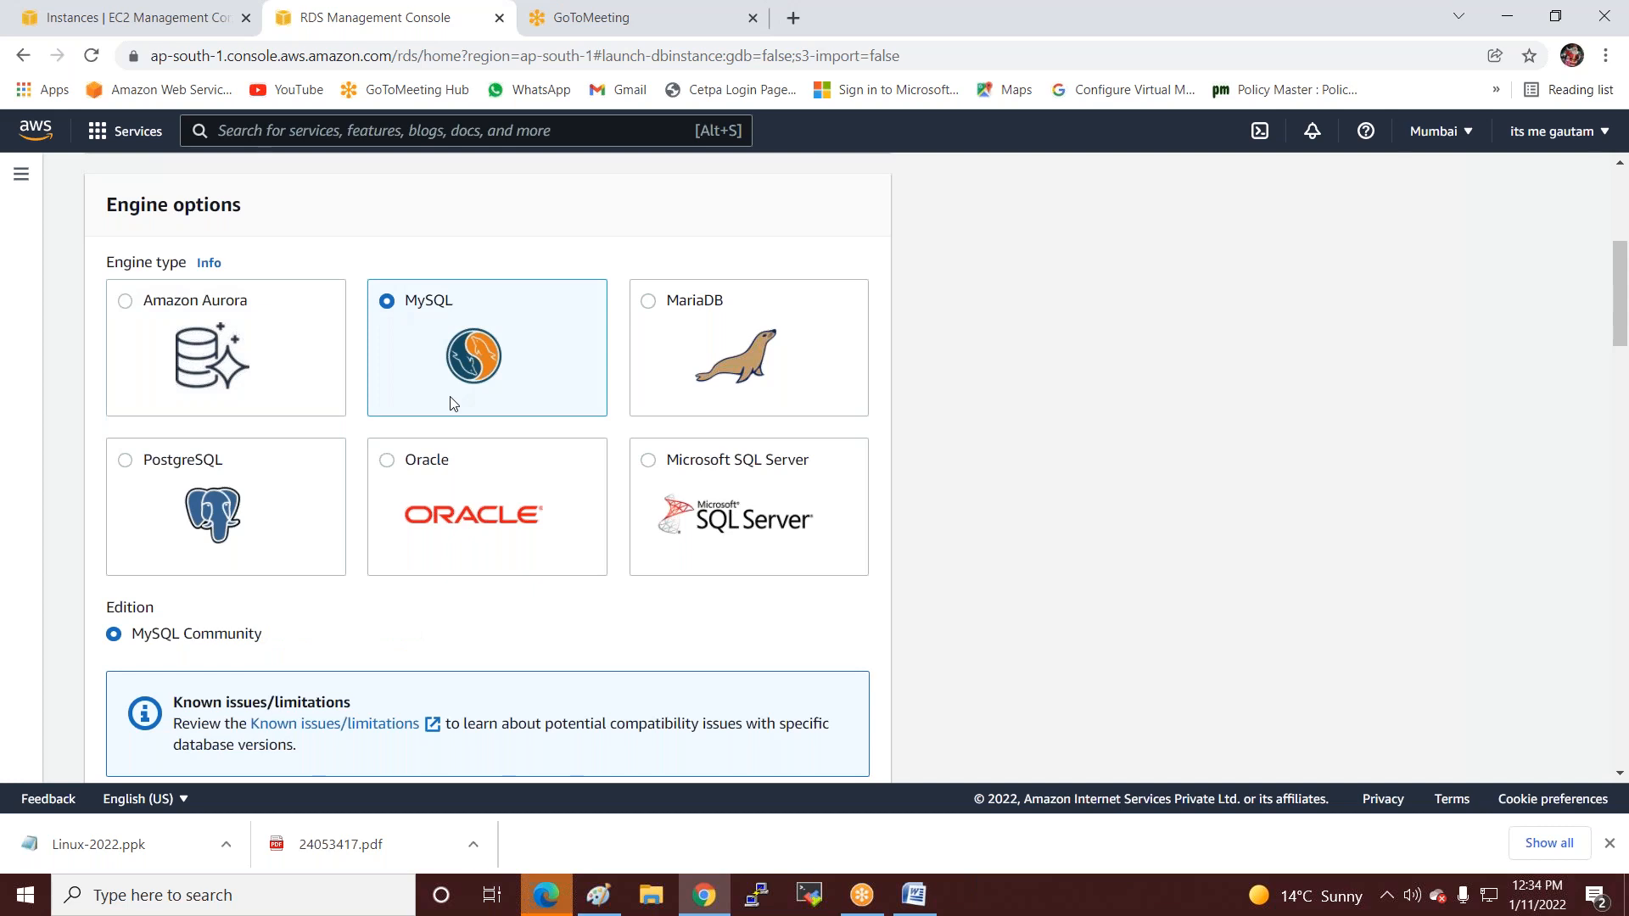
{"action": "scroll", "coordinate": [183, 576], "scroll_direction": "down", "scroll_amount": 11}
Replace database-1 with lccpinfotech as the DB instance identifier.
{"action": "scroll", "coordinate": [204, 542], "scroll_direction": "up", "scroll_amount": 1}
{"action": "scroll", "coordinate": [191, 381], "scroll_direction": "up", "scroll_amount": 1}
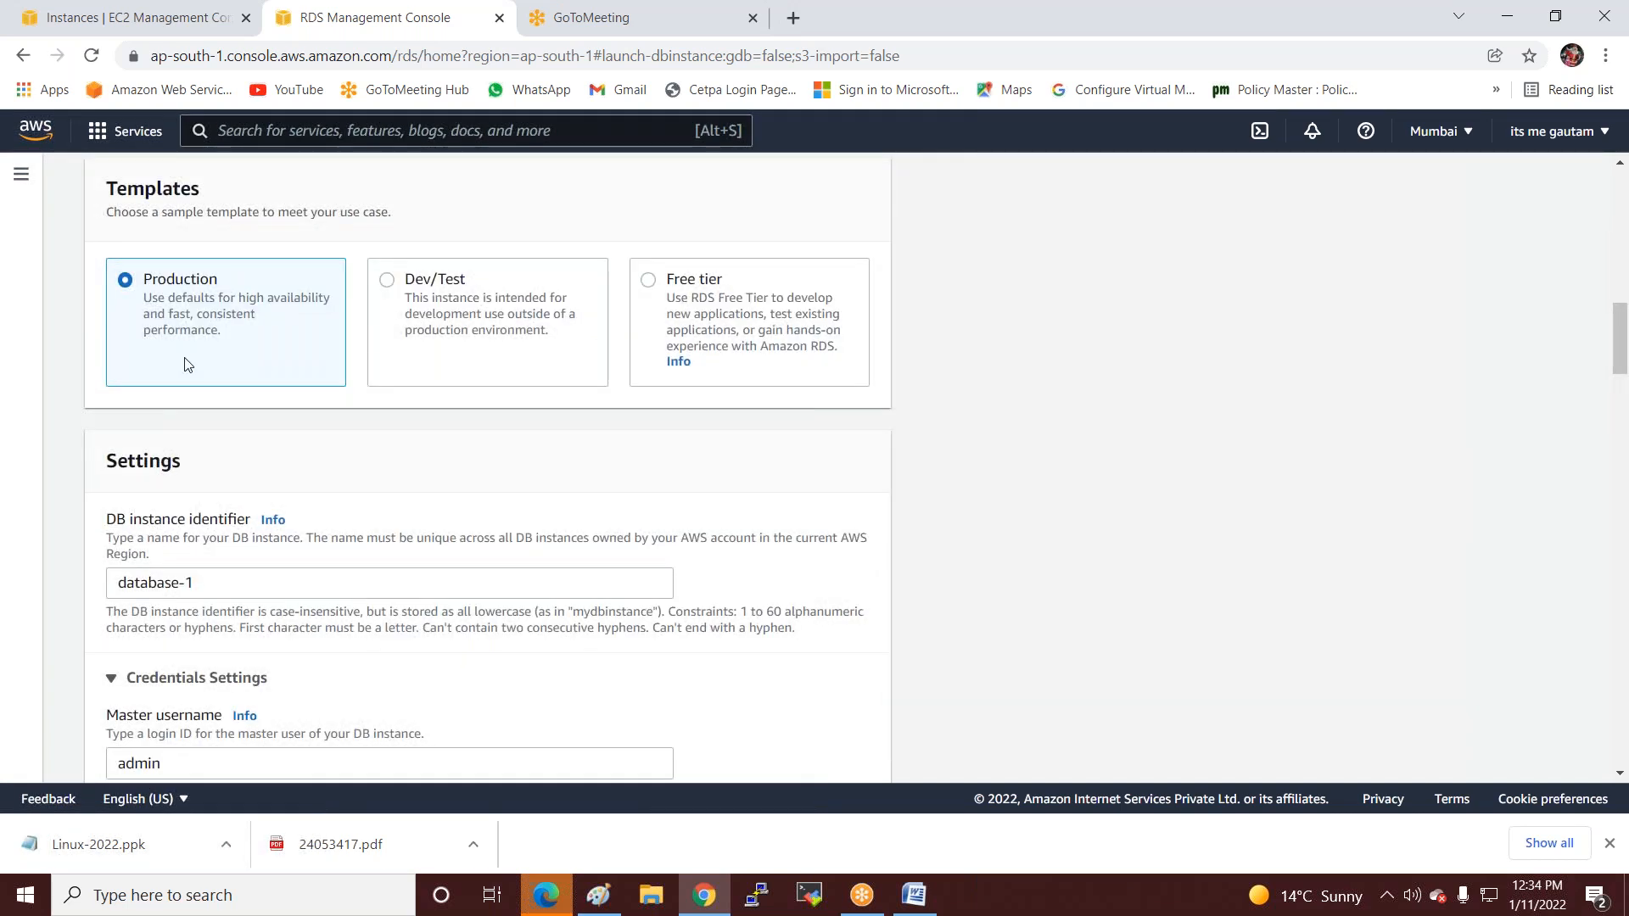
{"action": "scroll", "coordinate": [184, 361], "scroll_direction": "down", "scroll_amount": 2}
{"action": "left_click_drag", "start_coordinate": [212, 367], "coordinate": [71, 387]}
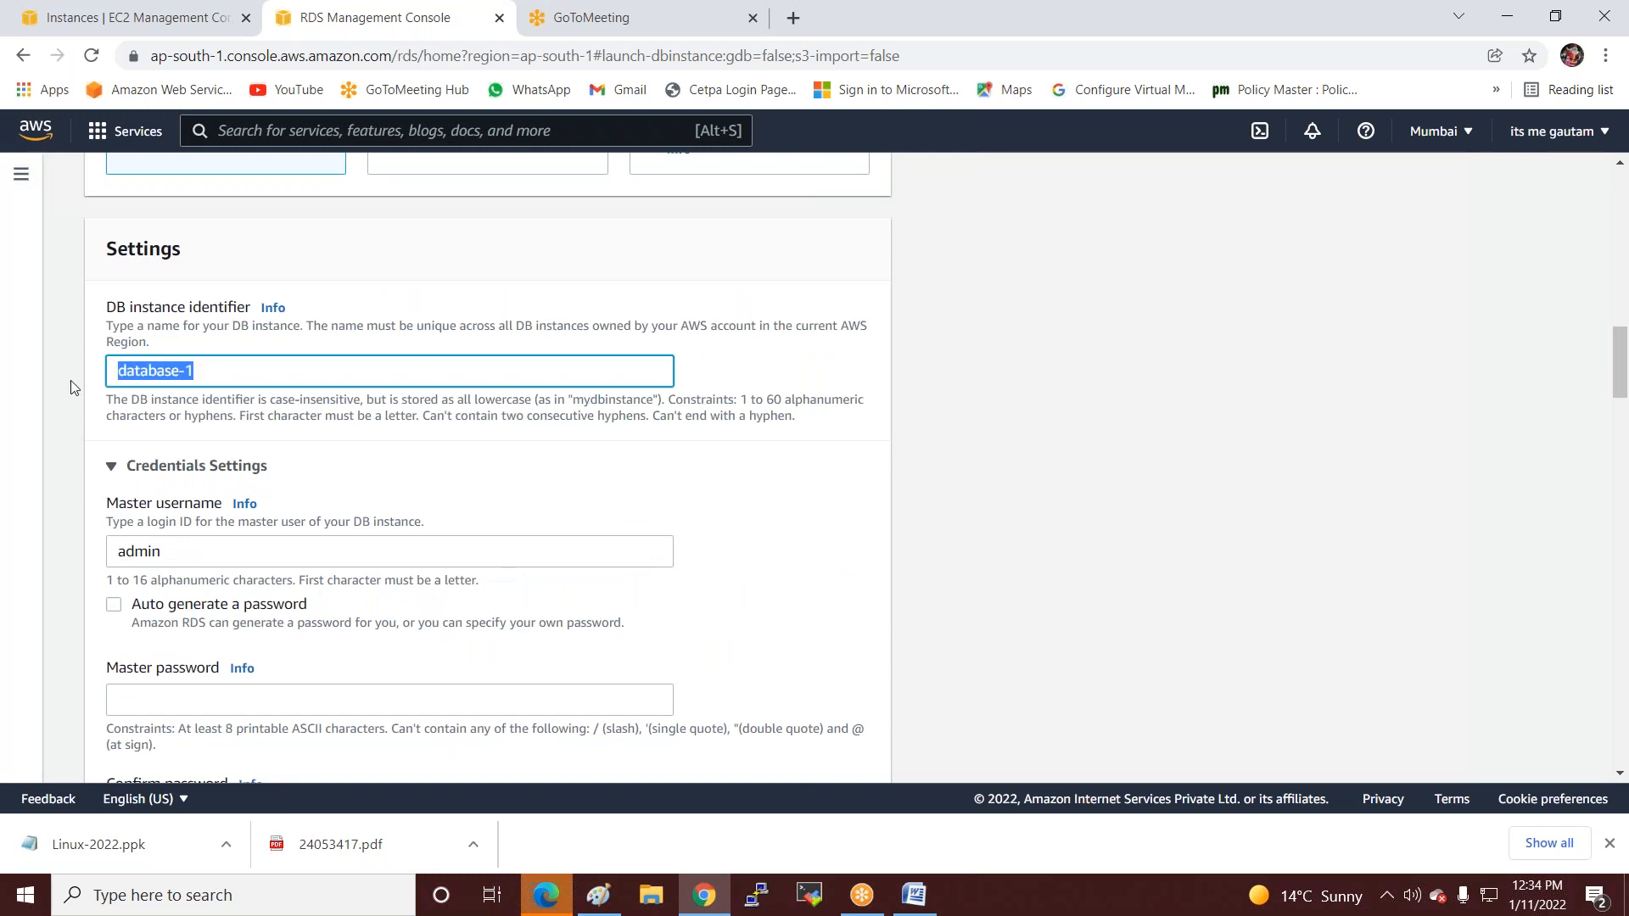
{"action": "type", "text": "lccp"}
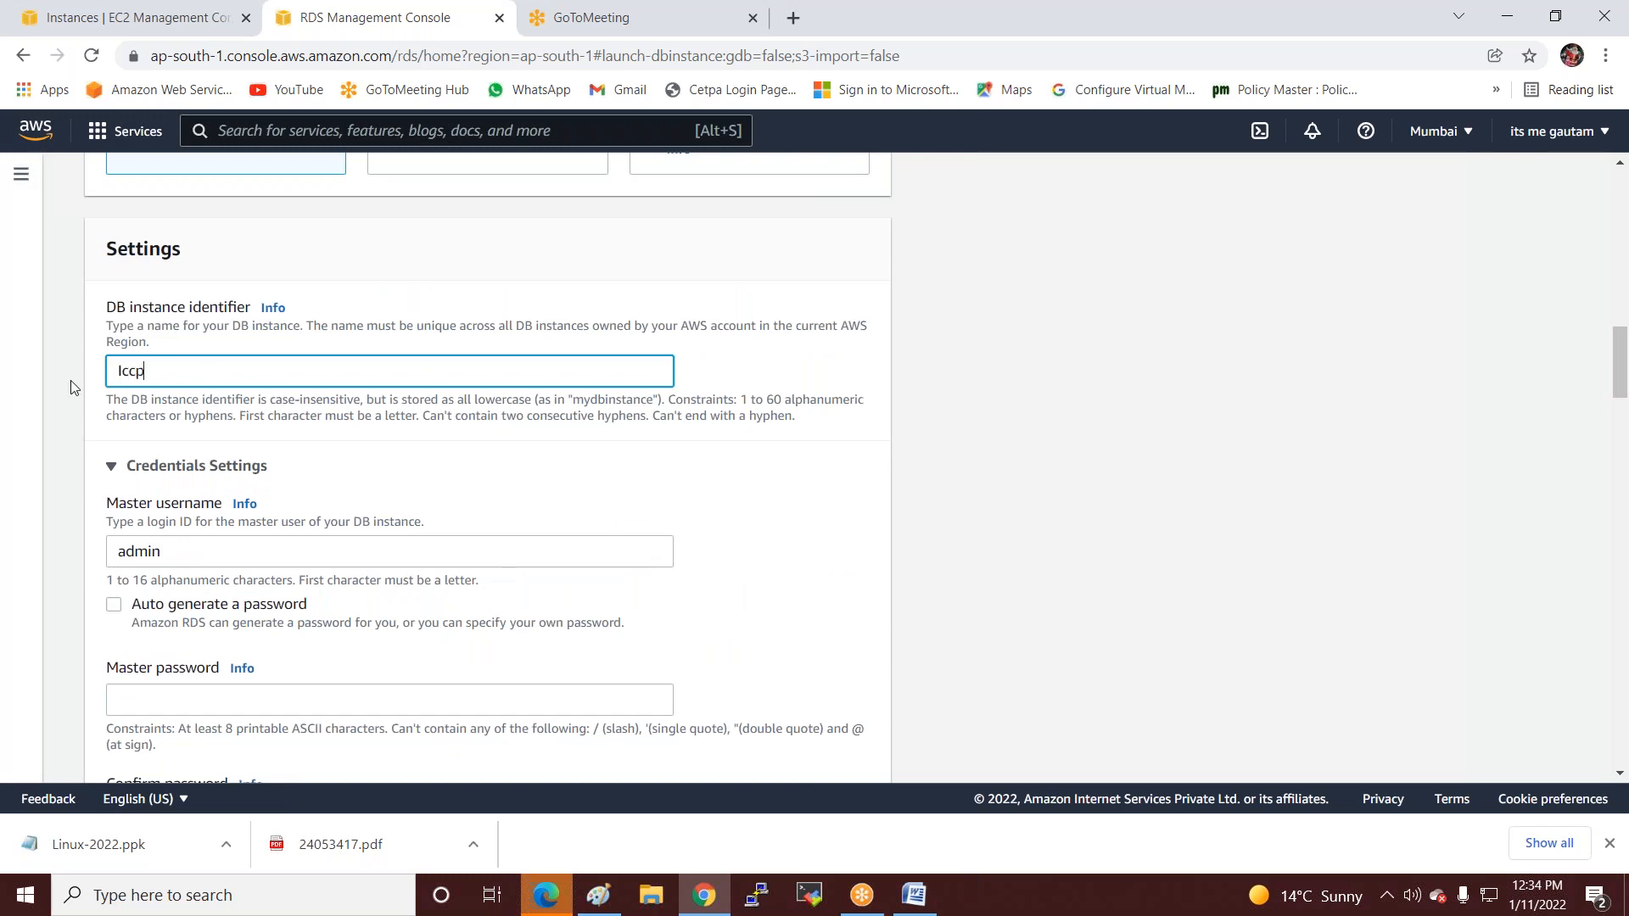
{"action": "type", "text": "infotech"}
Enter the master password and type it again in the confirmation field.
{"action": "scroll", "coordinate": [232, 545], "scroll_direction": "down", "scroll_amount": 1}
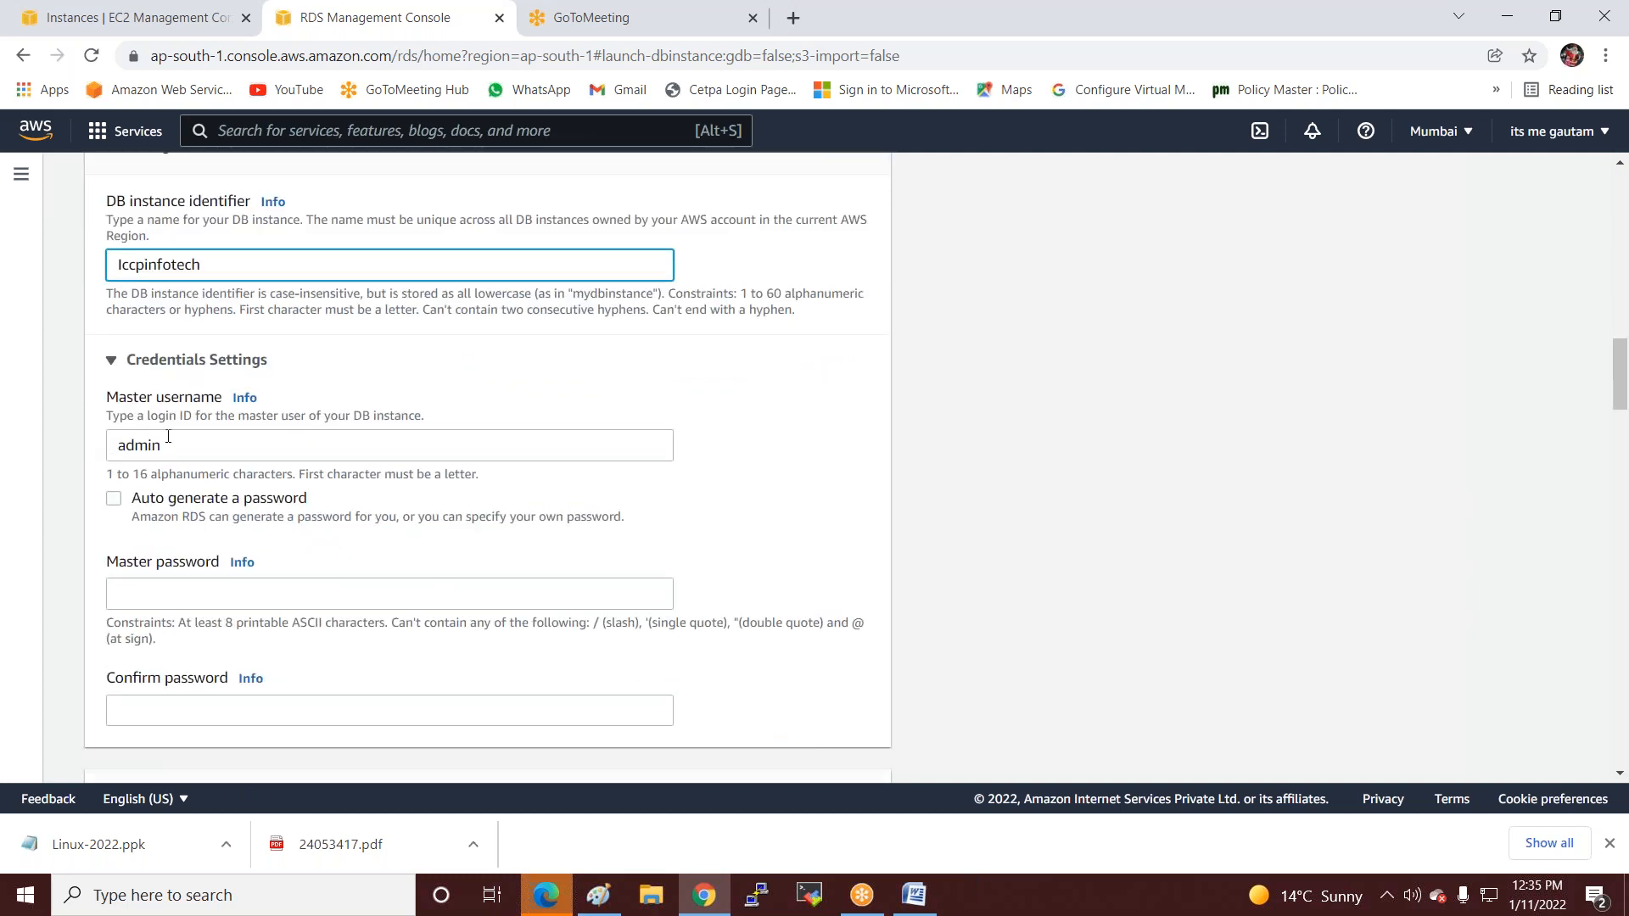
{"action": "left_click", "coordinate": [133, 596]}
{"action": "type", "text": "•••"}
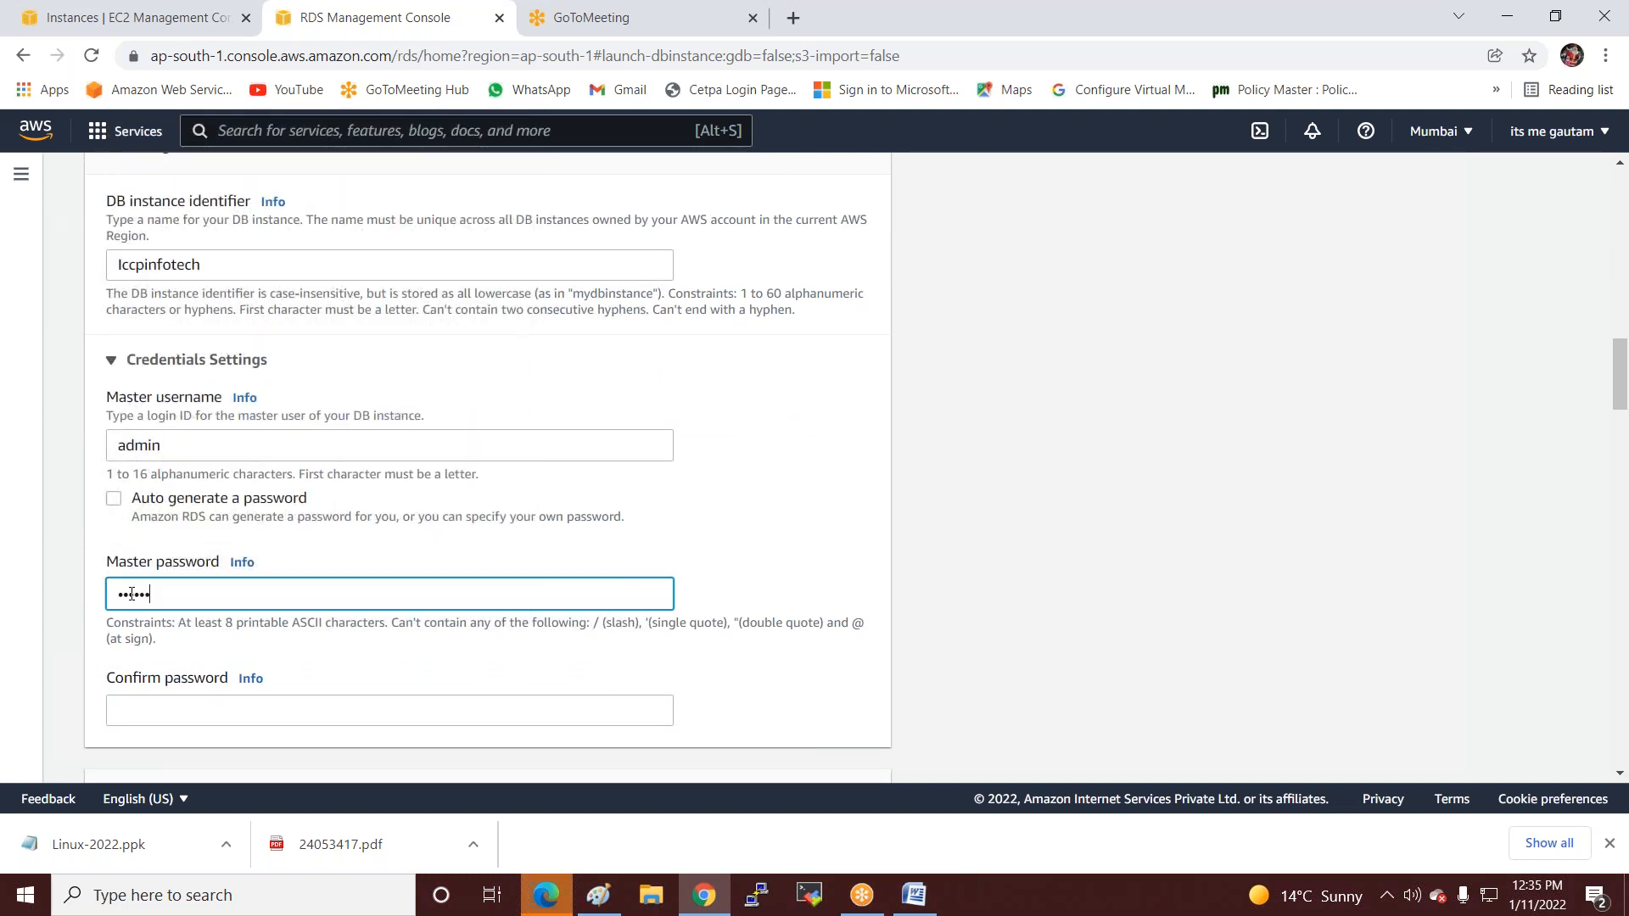
{"action": "scroll", "coordinate": [136, 594], "scroll_direction": "down", "scroll_amount": 2}
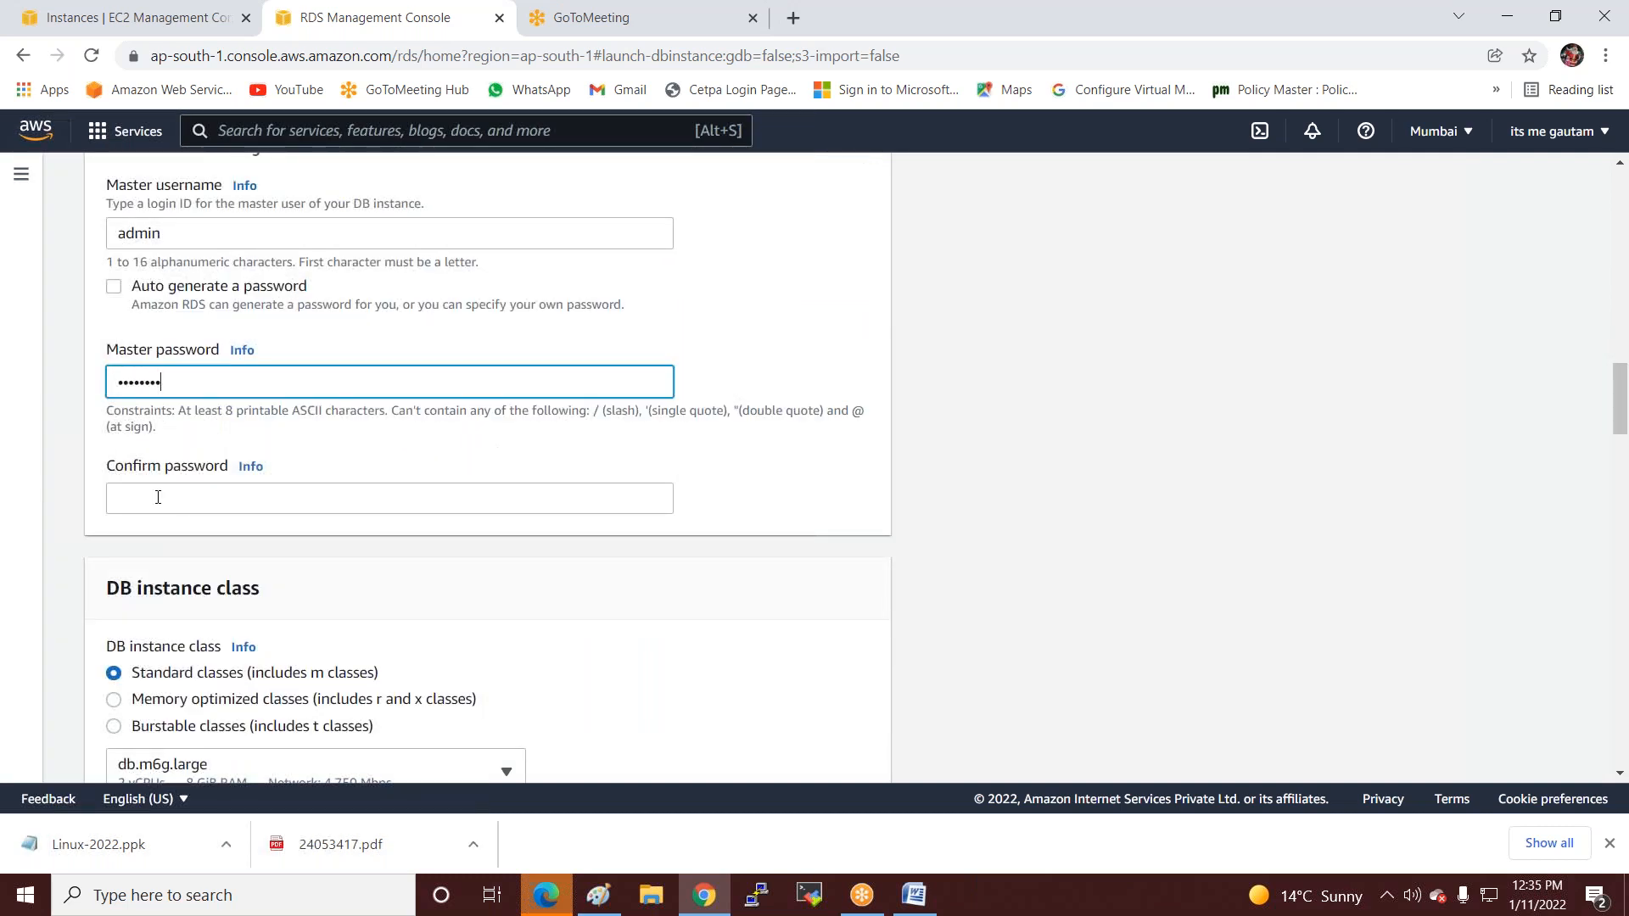
{"action": "left_click", "coordinate": [158, 497]}
{"action": "type", "text": "••••"}
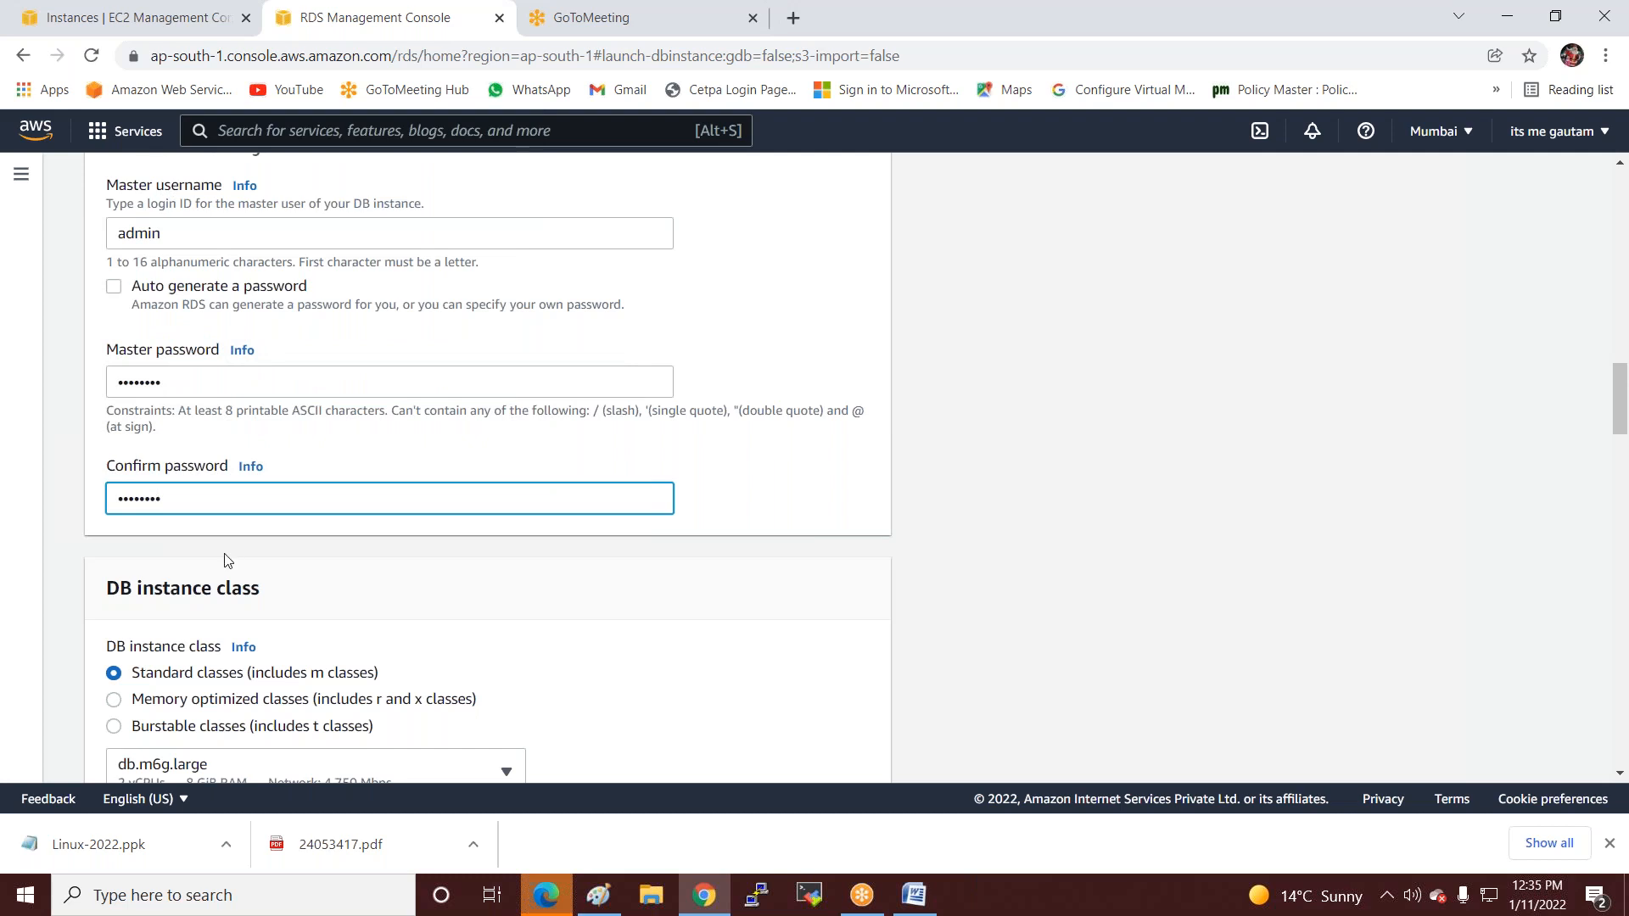
{"action": "scroll", "coordinate": [352, 600], "scroll_direction": "down", "scroll_amount": 2}
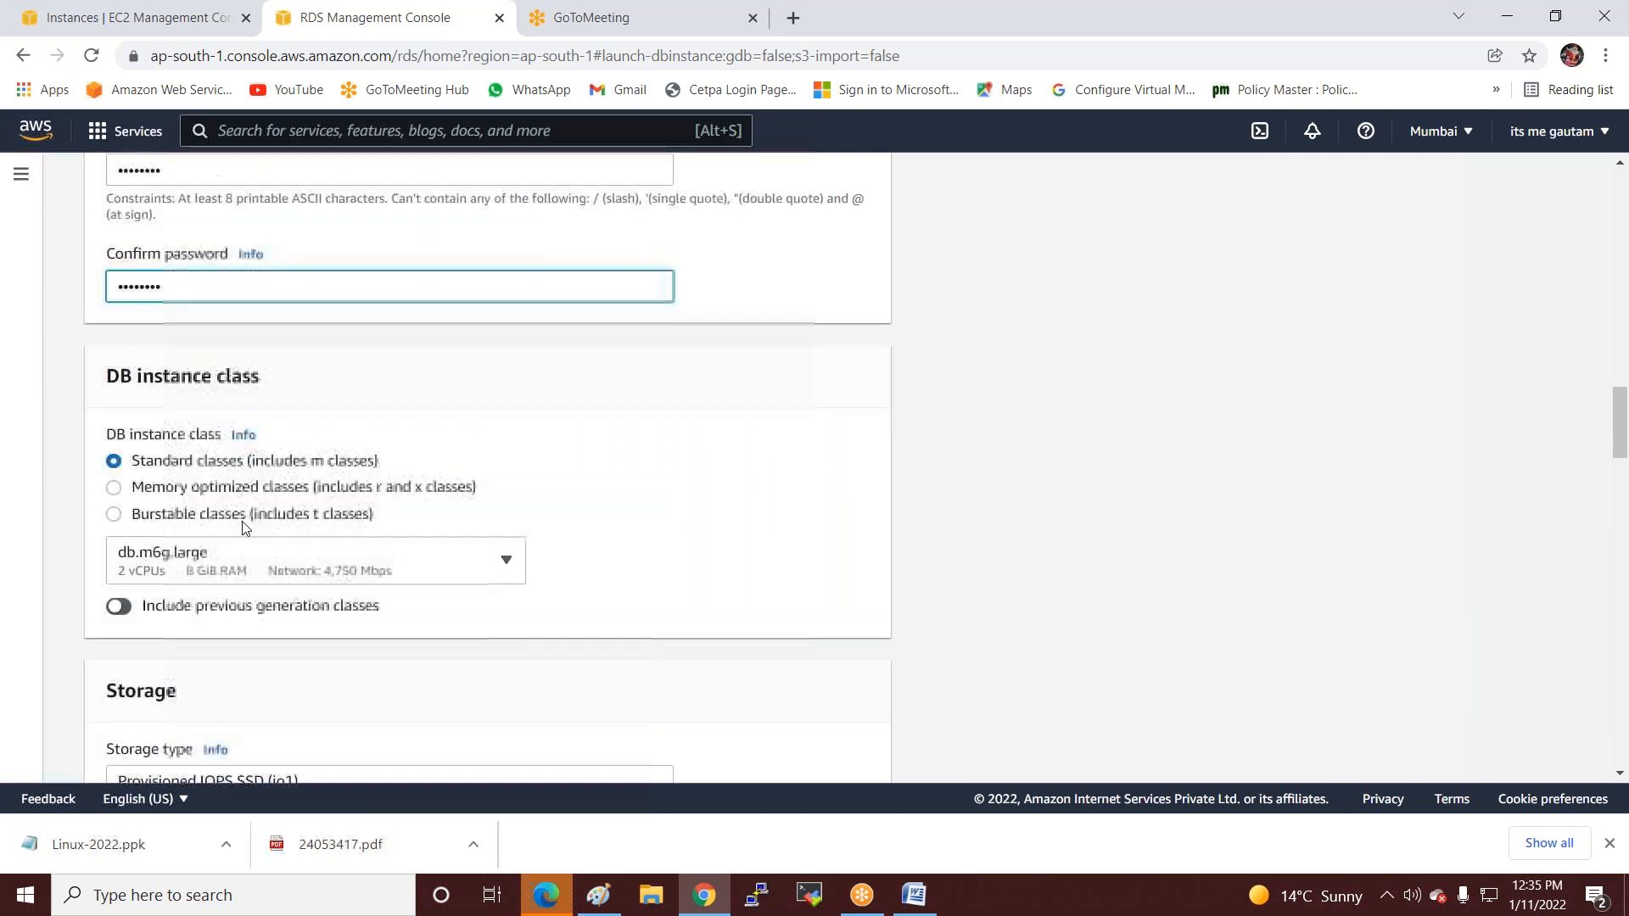
{"action": "left_click", "coordinate": [356, 570]}
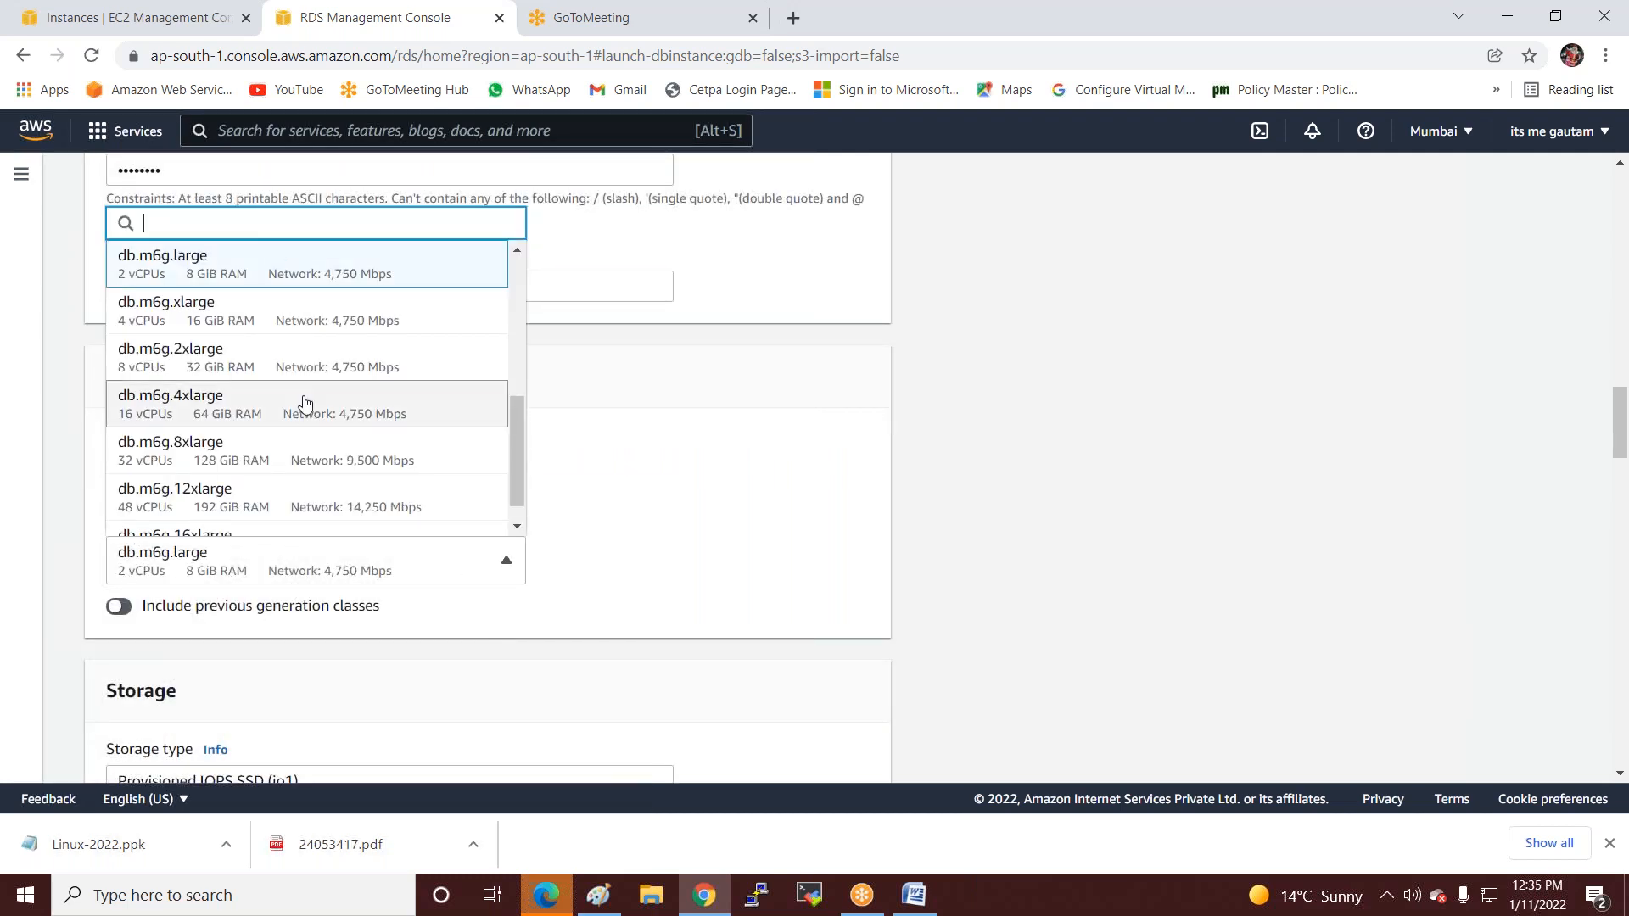
{"action": "left_click", "coordinate": [247, 329]}
{"action": "scroll", "coordinate": [314, 543], "scroll_direction": "down", "scroll_amount": 1}
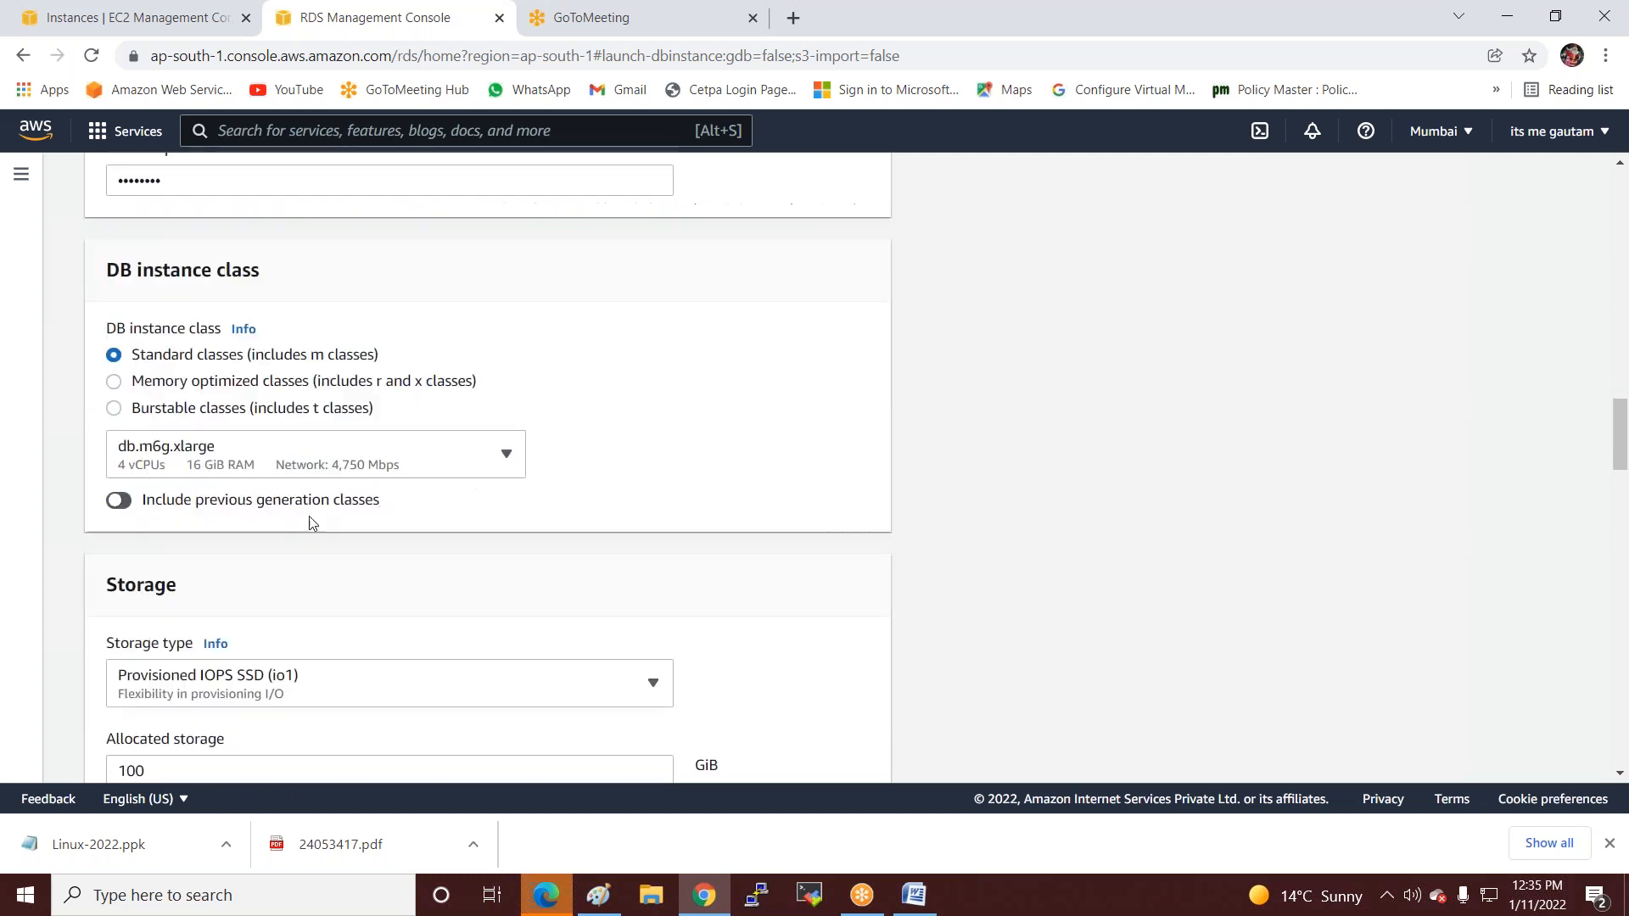
{"action": "scroll", "coordinate": [309, 515], "scroll_direction": "down", "scroll_amount": 2}
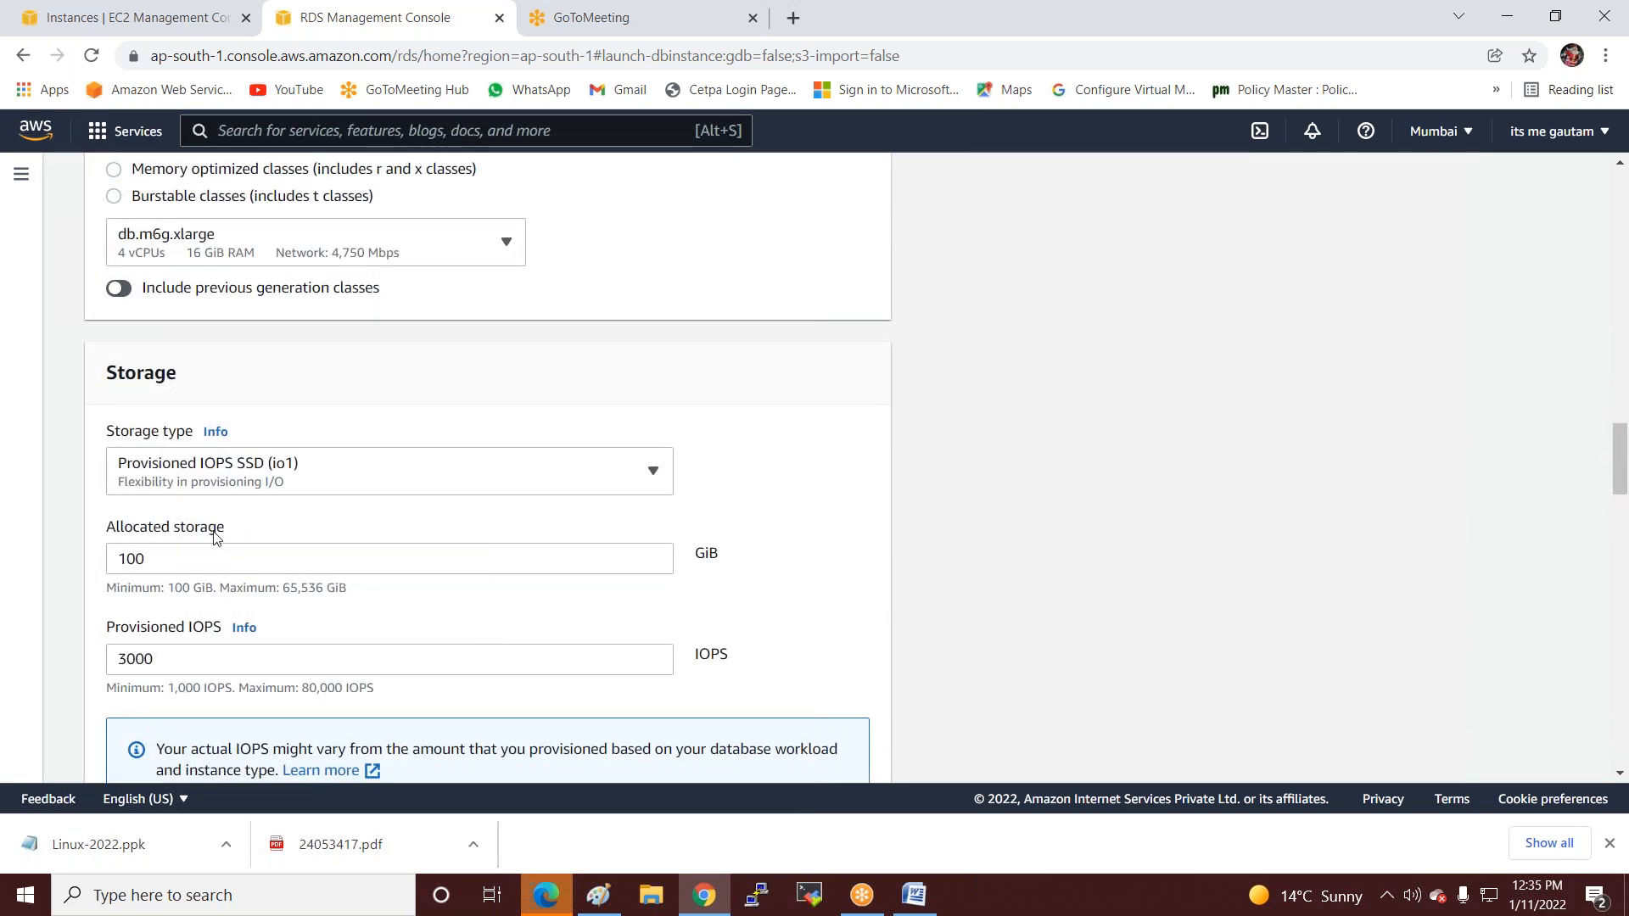
{"action": "left_click", "coordinate": [159, 554]}
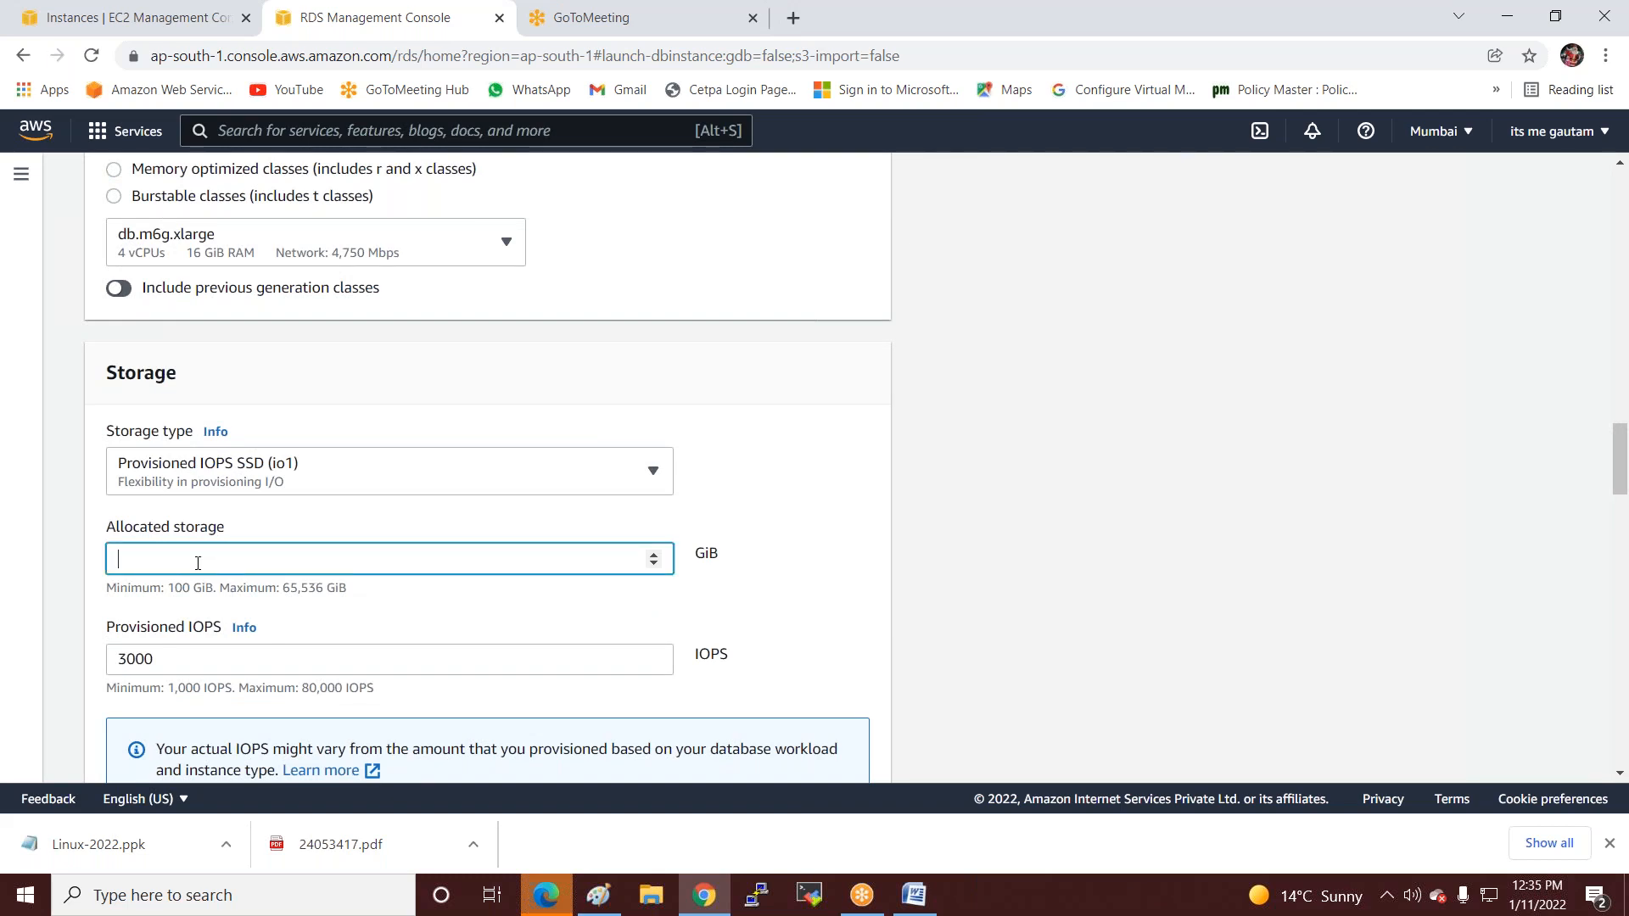
{"action": "type", "text": "200"}
{"action": "key", "text": "BackSpace"}
{"action": "scroll", "coordinate": [241, 567], "scroll_direction": "down", "scroll_amount": 5}
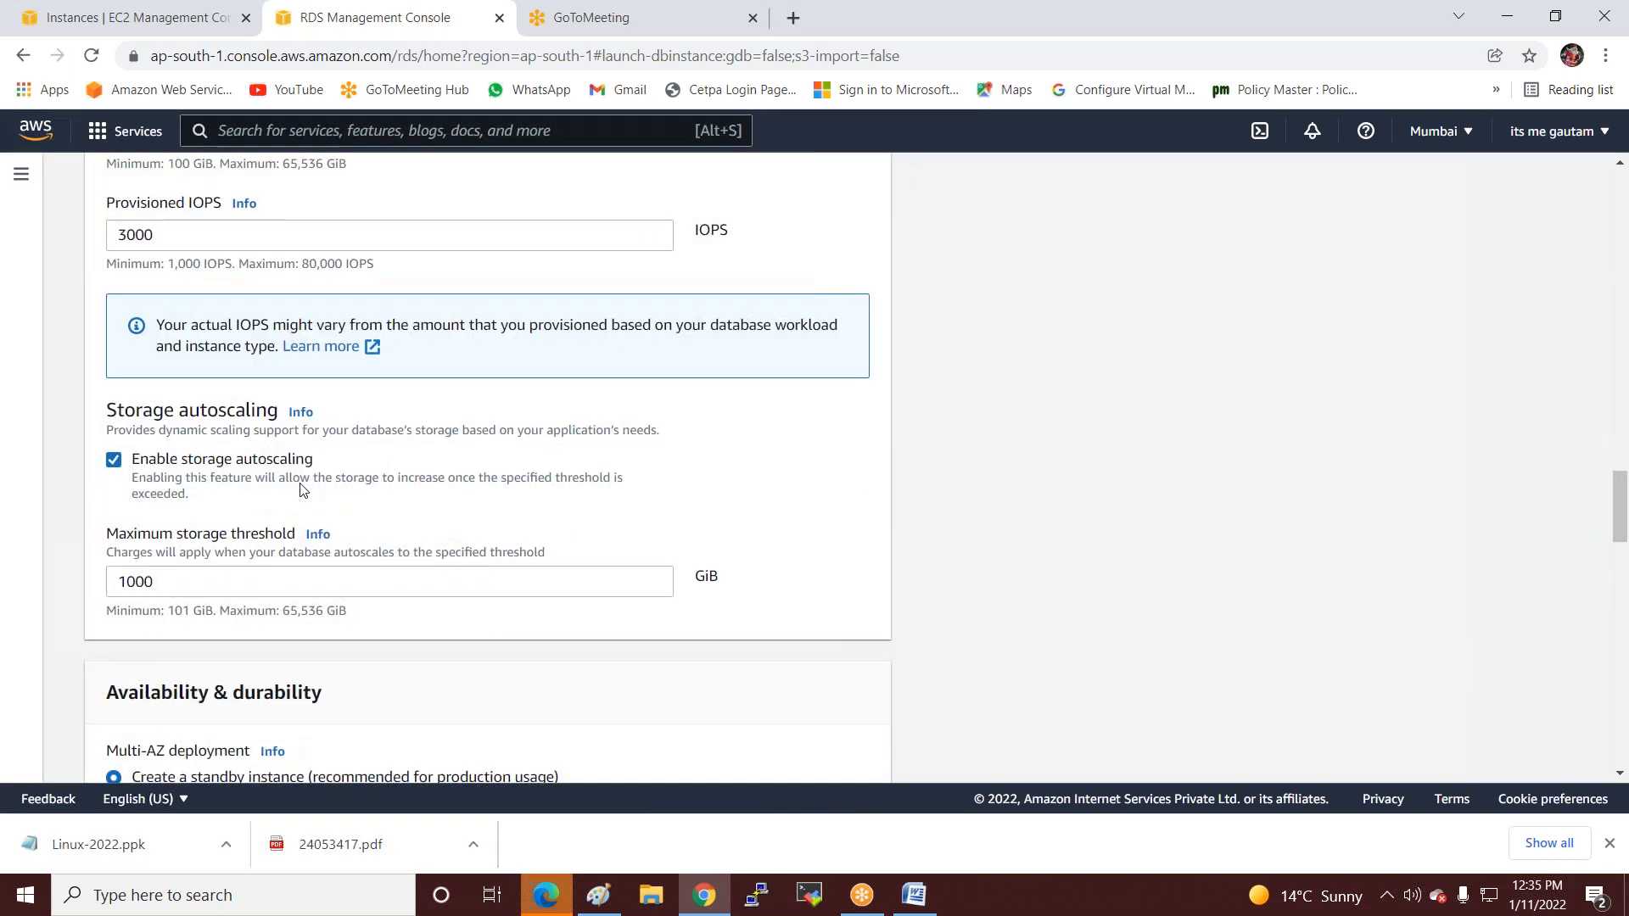
{"action": "scroll", "coordinate": [303, 490], "scroll_direction": "down", "scroll_amount": 2}
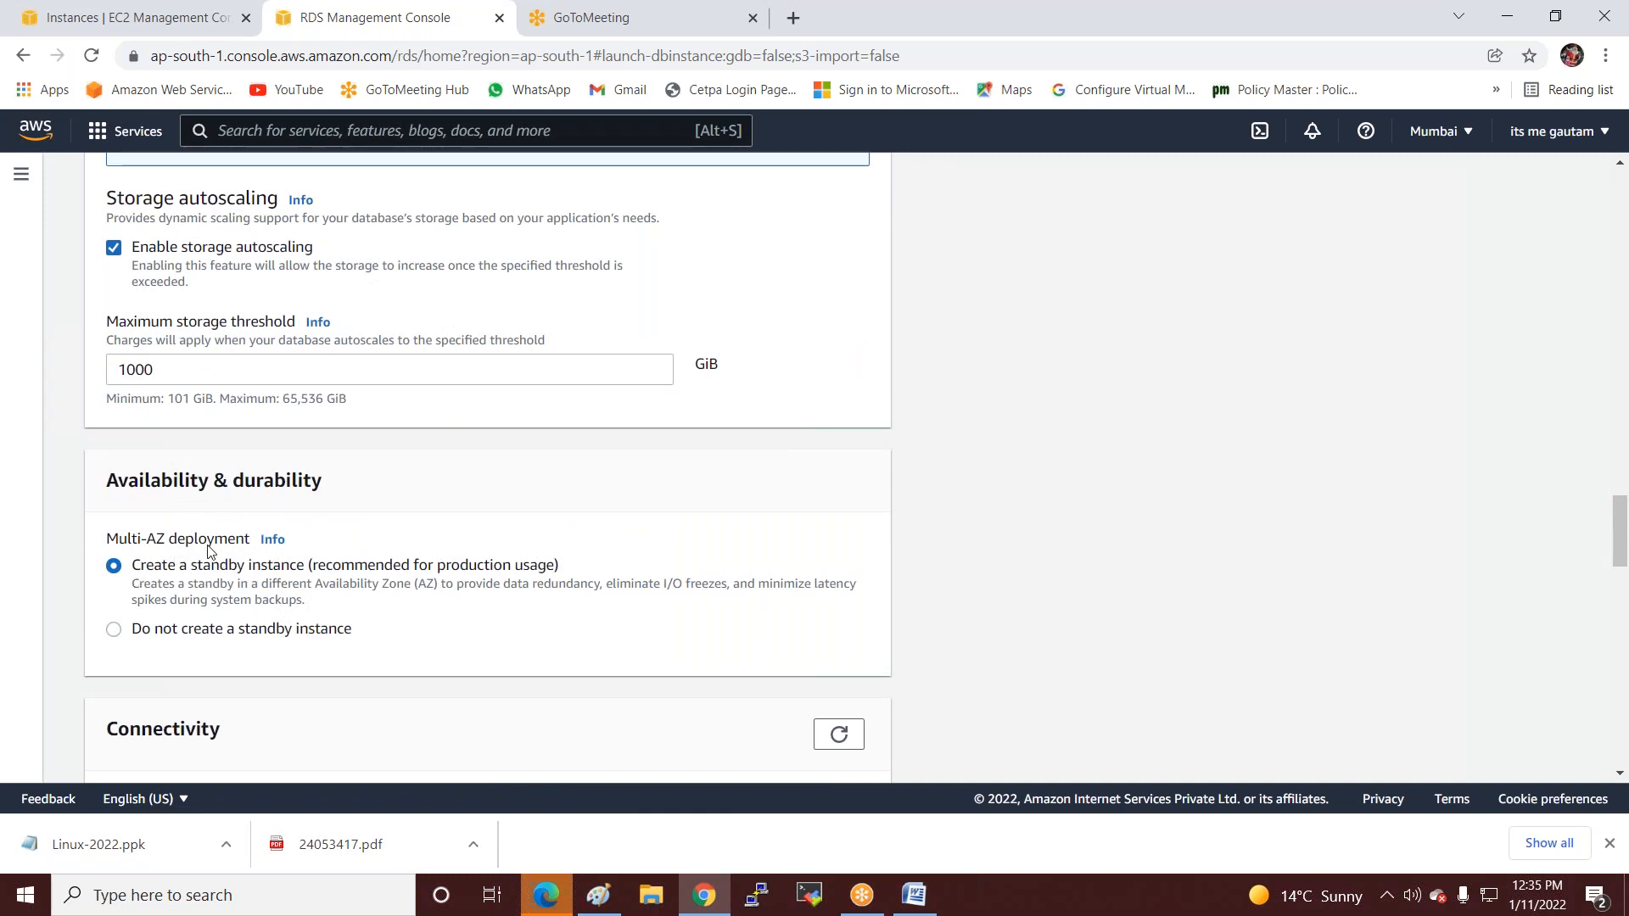
{"action": "scroll", "coordinate": [210, 552], "scroll_direction": "down", "scroll_amount": 5}
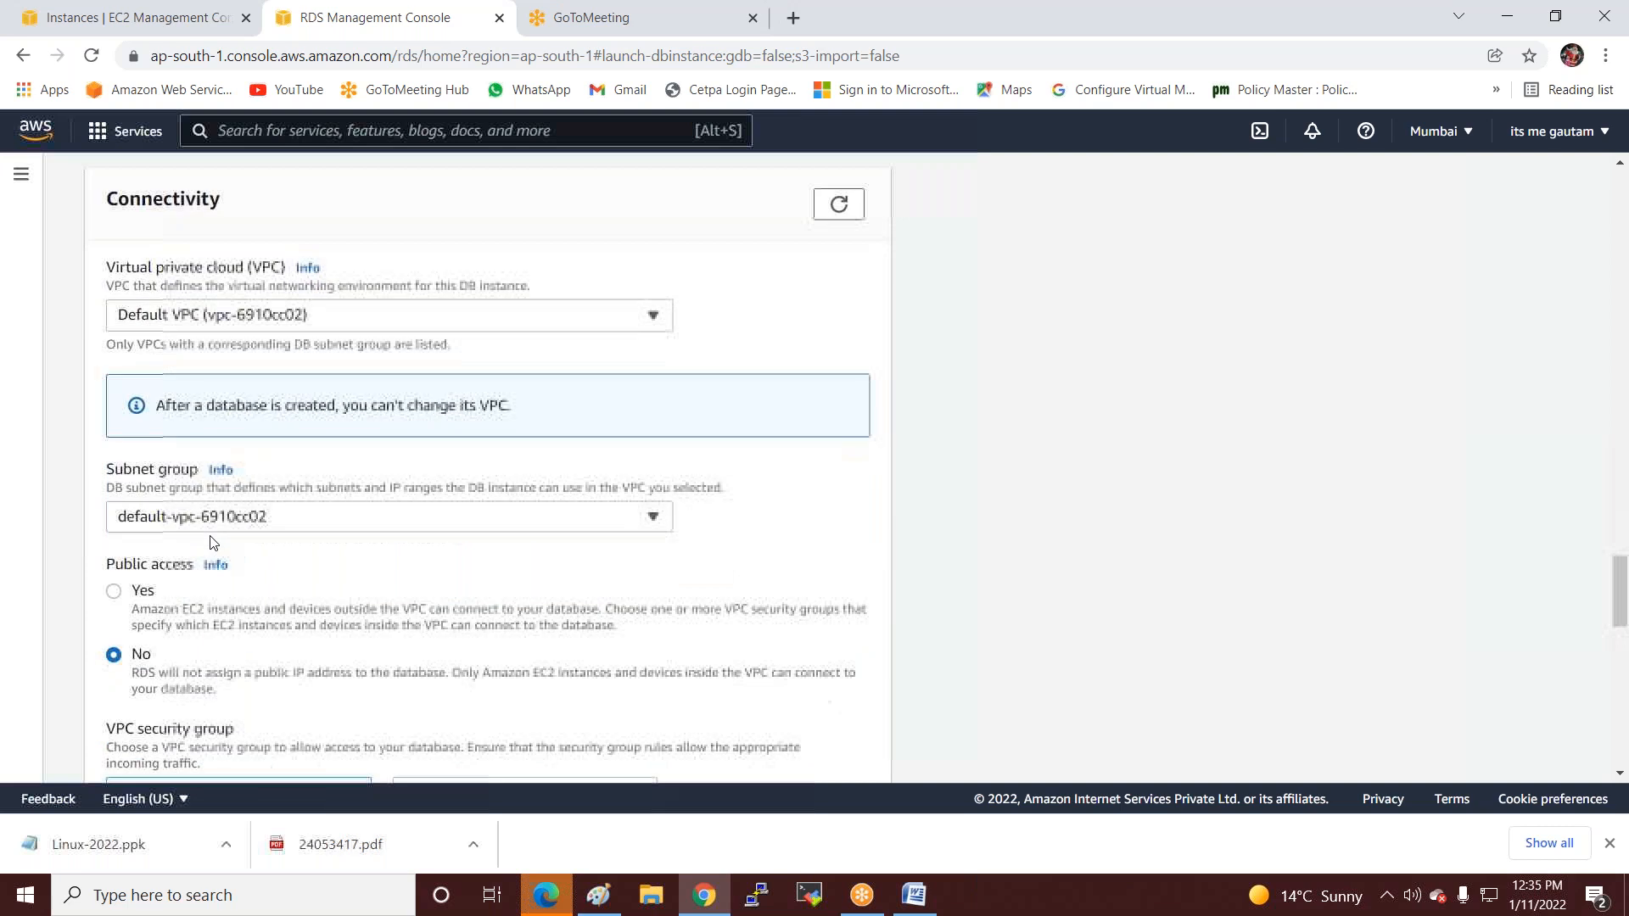
{"action": "scroll", "coordinate": [267, 591], "scroll_direction": "down", "scroll_amount": 9}
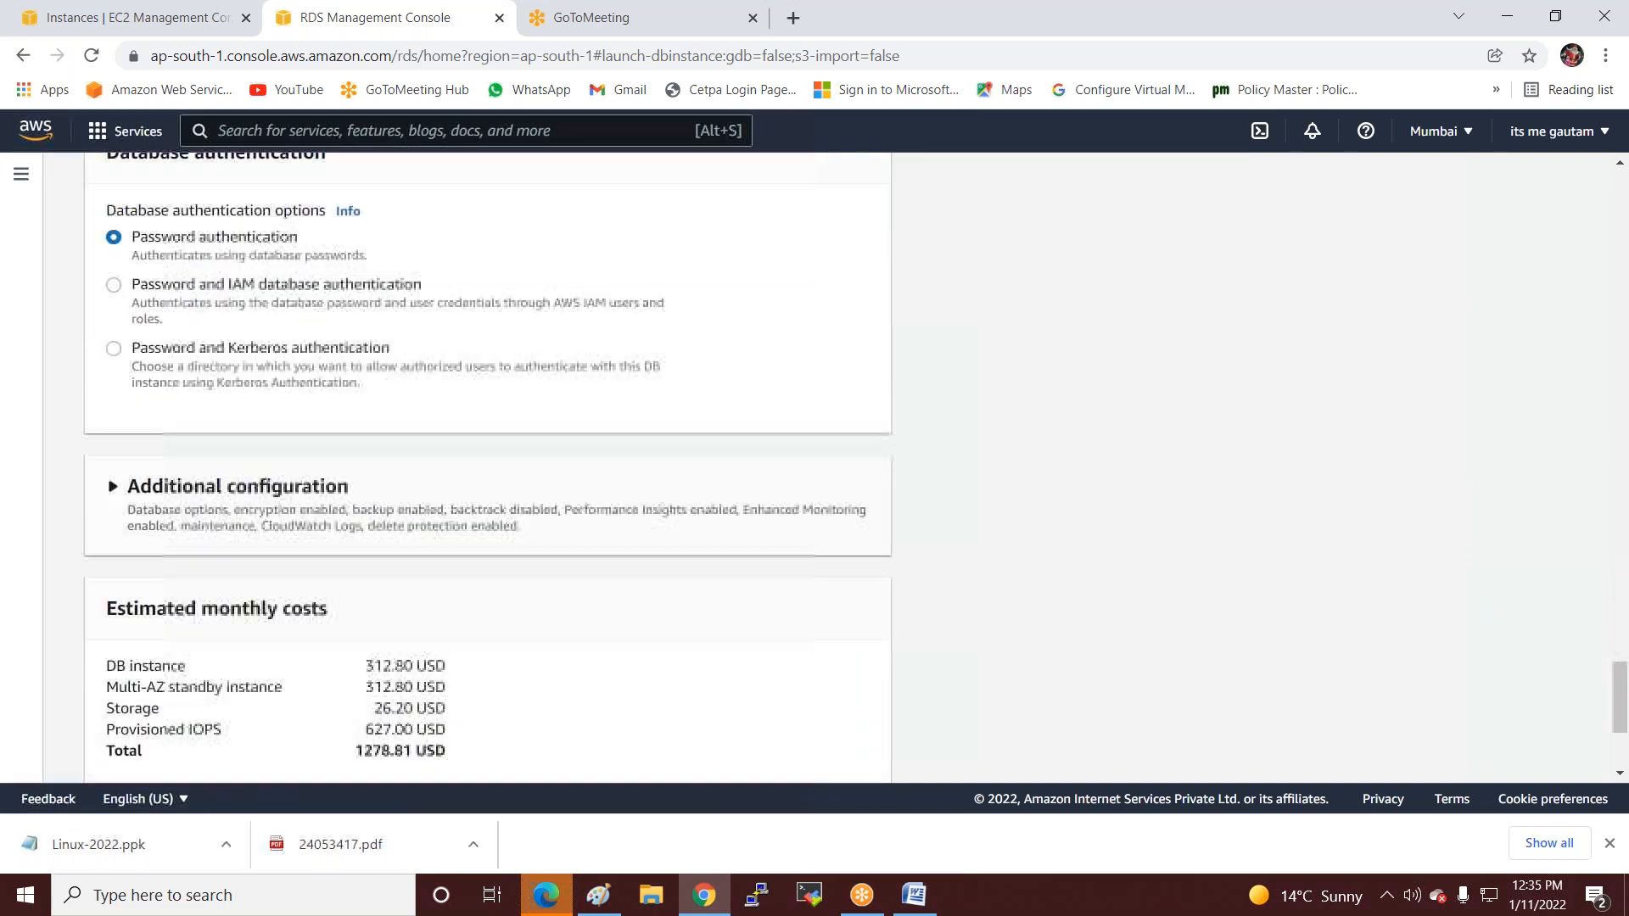
{"action": "scroll", "coordinate": [384, 647], "scroll_direction": "down", "scroll_amount": 2}
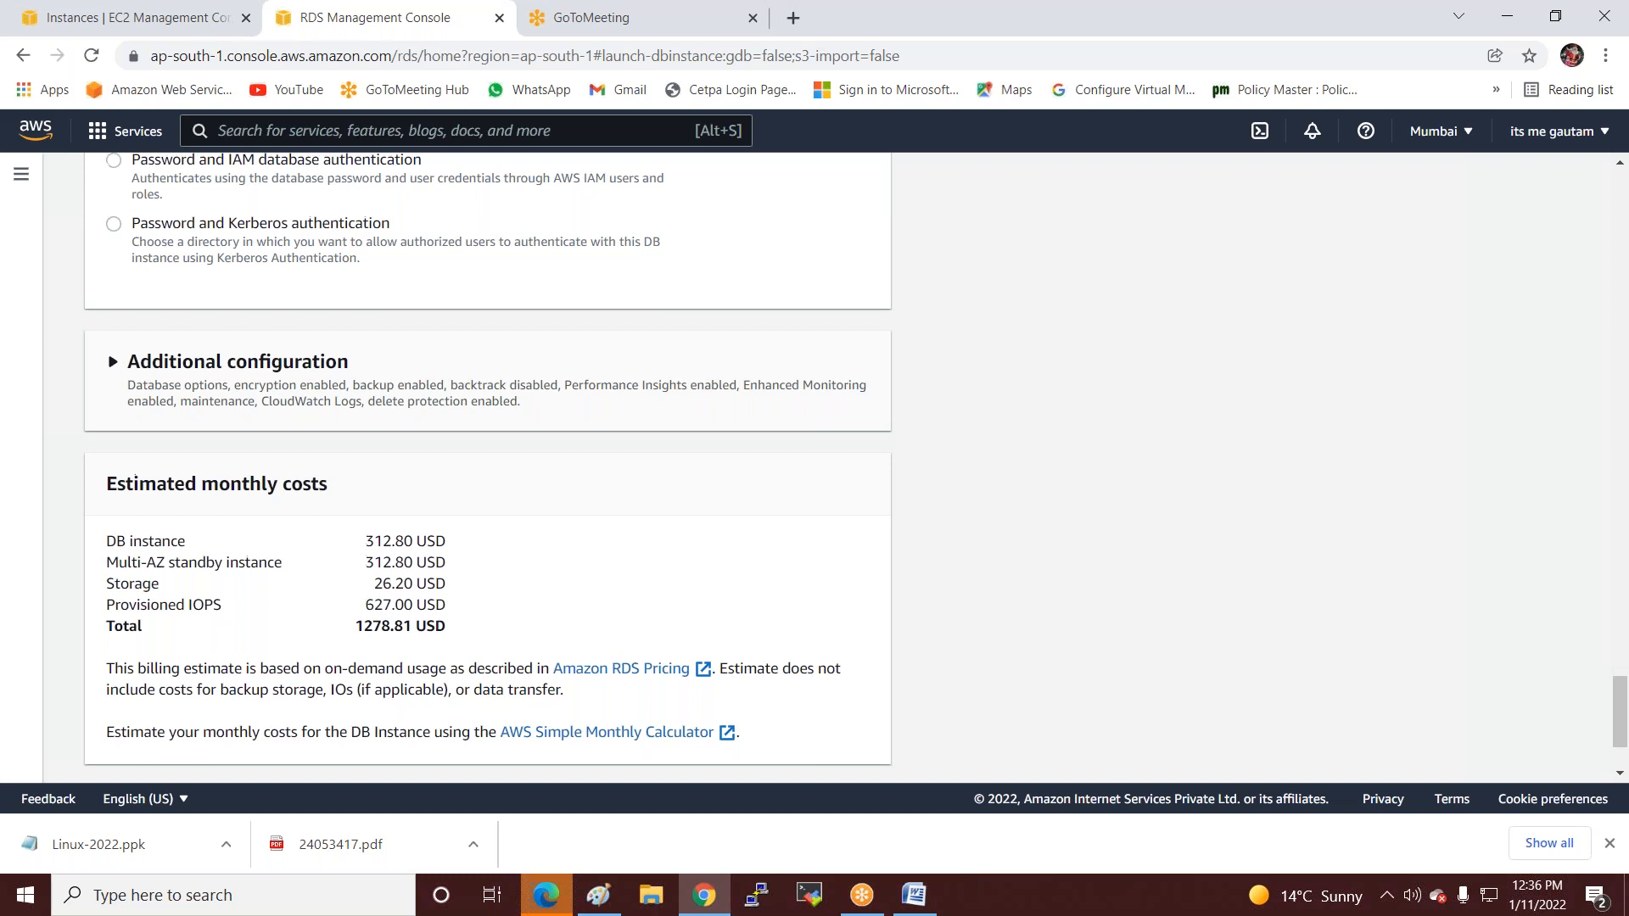
Choose the Free tier template for the MySQL database.
{"action": "scroll", "coordinate": [113, 564], "scroll_direction": "up", "scroll_amount": 20}
{"action": "scroll", "coordinate": [113, 564], "scroll_direction": "up", "scroll_amount": 20}
{"action": "scroll", "coordinate": [259, 573], "scroll_direction": "down", "scroll_amount": 4}
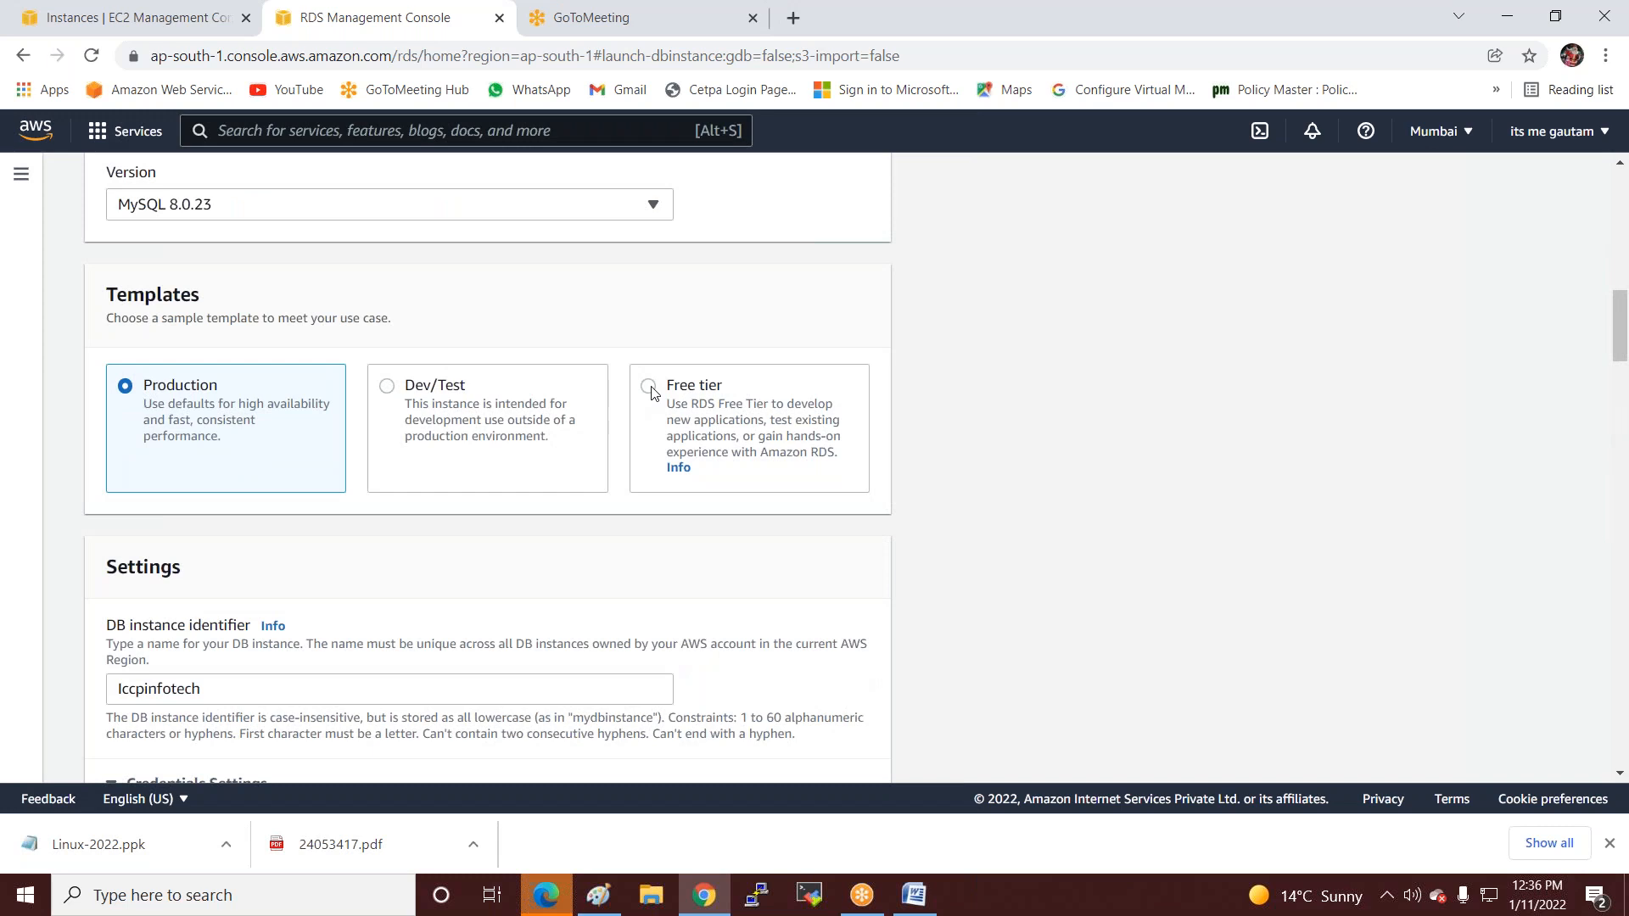
{"action": "left_click", "coordinate": [648, 387]}
Keep db.t2.micro selected in the DB instance class list.
{"action": "scroll", "coordinate": [455, 499], "scroll_direction": "up", "scroll_amount": 3}
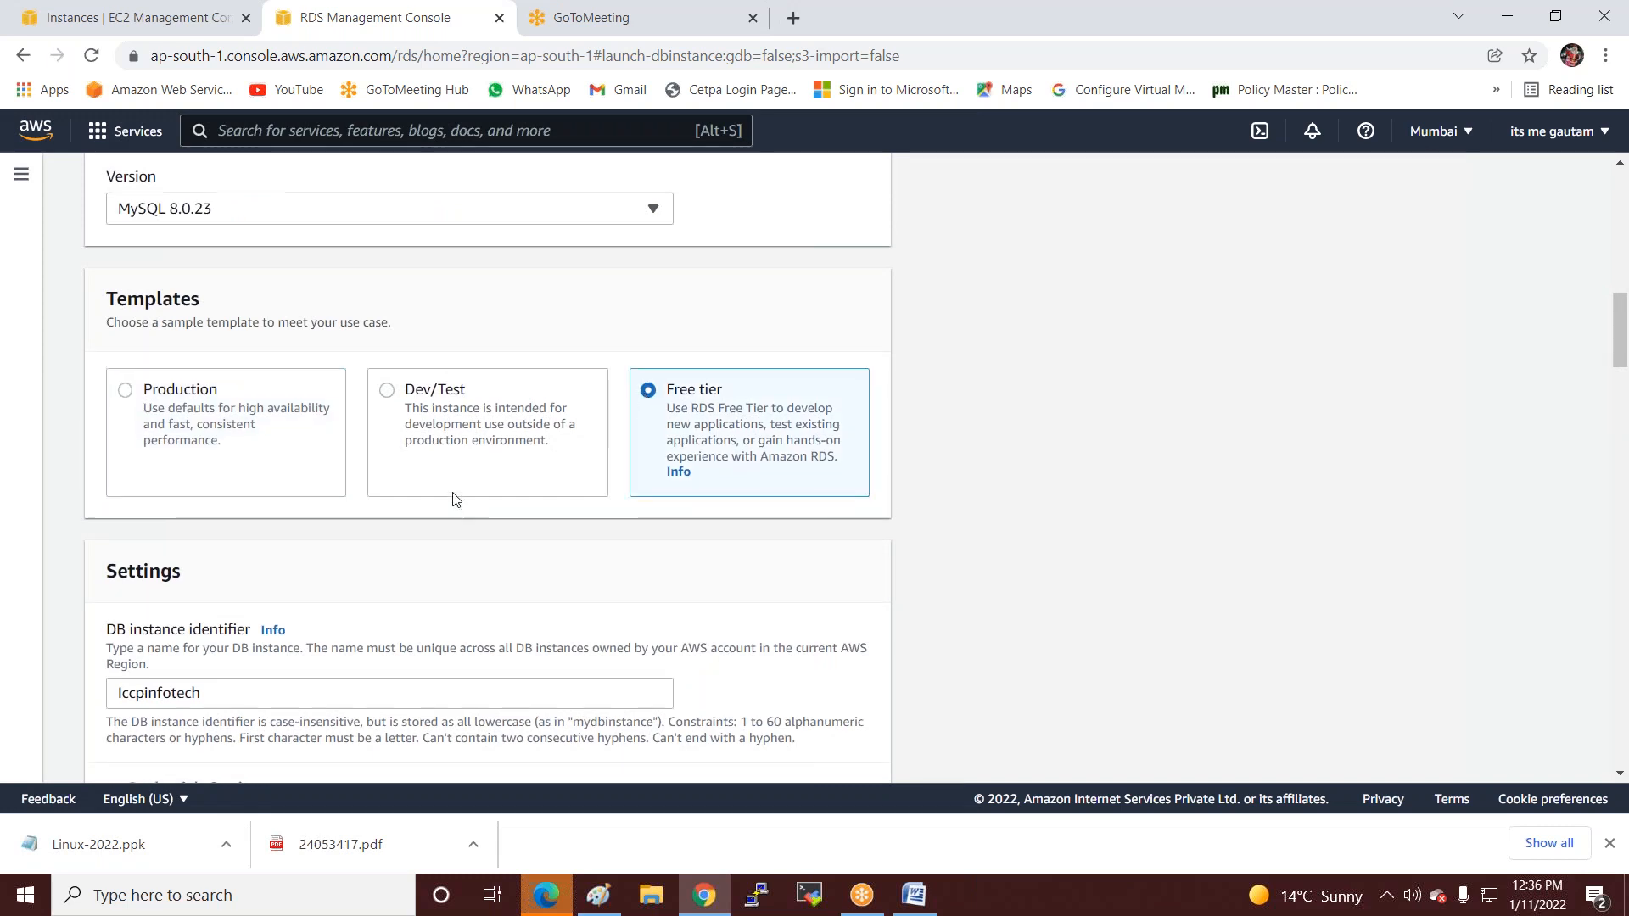
{"action": "scroll", "coordinate": [395, 376], "scroll_direction": "up", "scroll_amount": 5}
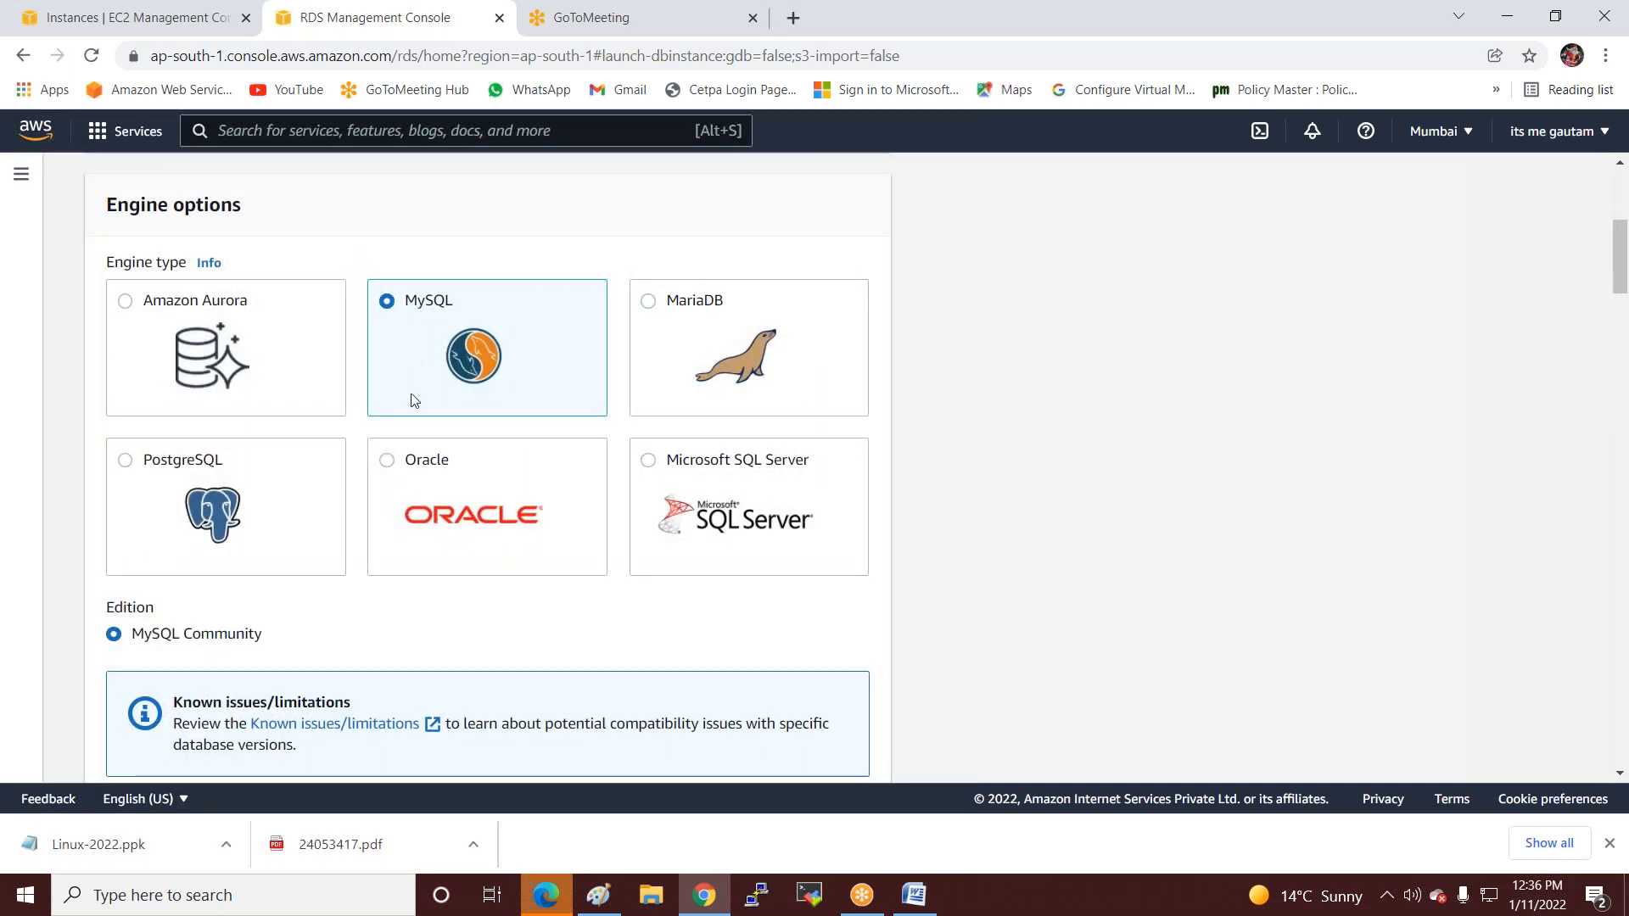
{"action": "scroll", "coordinate": [449, 374], "scroll_direction": "down", "scroll_amount": 6}
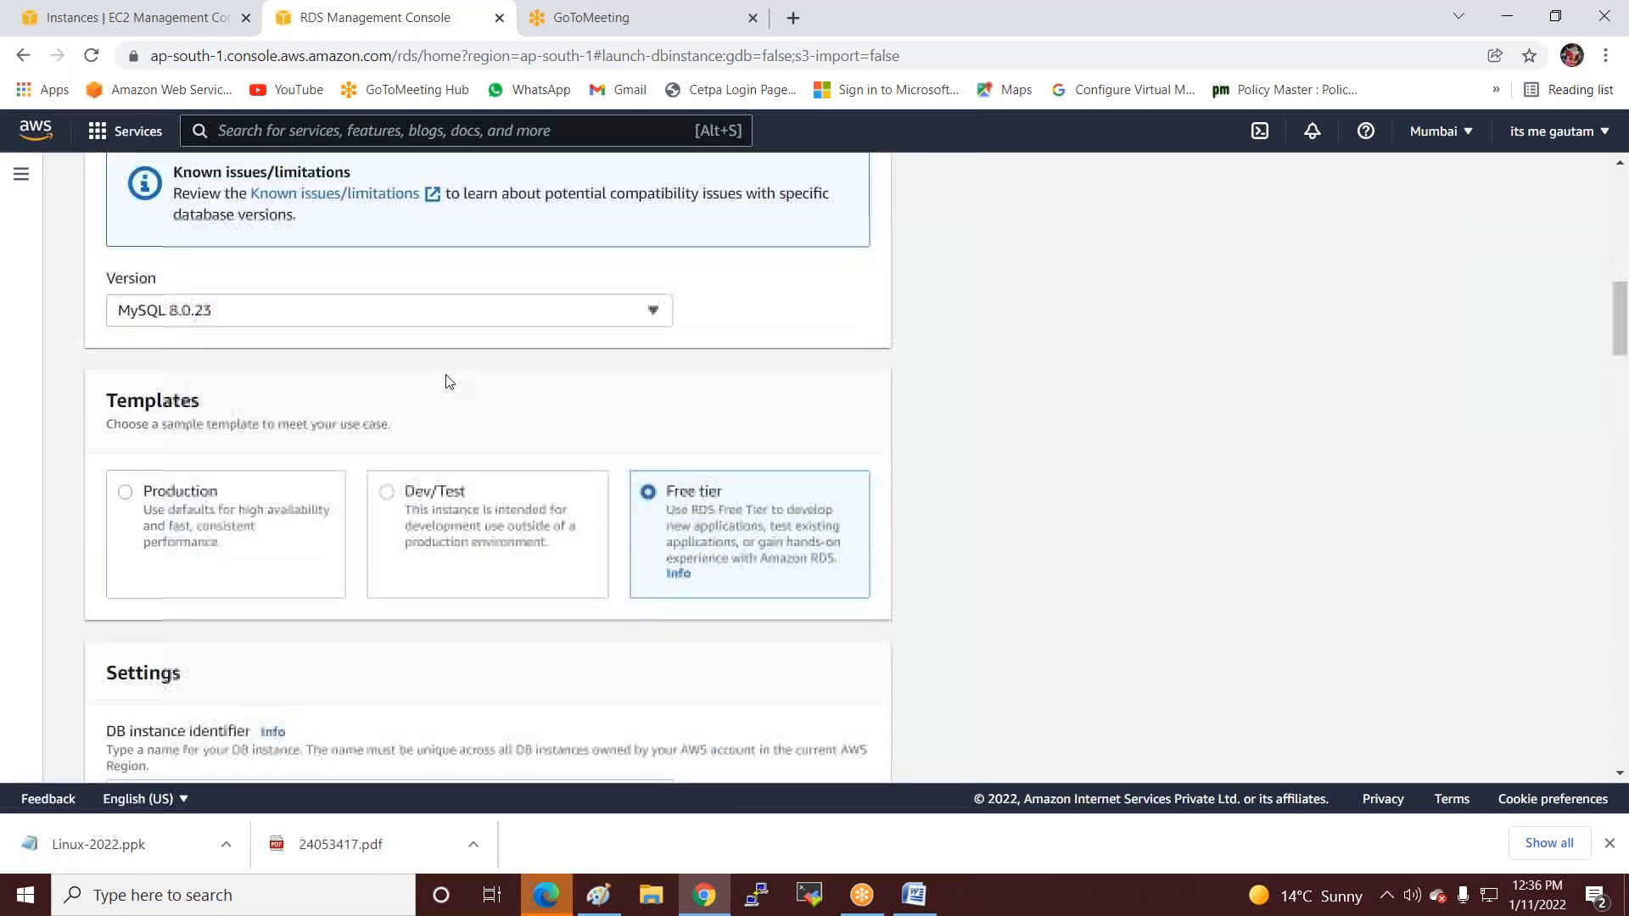
{"action": "scroll", "coordinate": [326, 381], "scroll_direction": "down", "scroll_amount": 4}
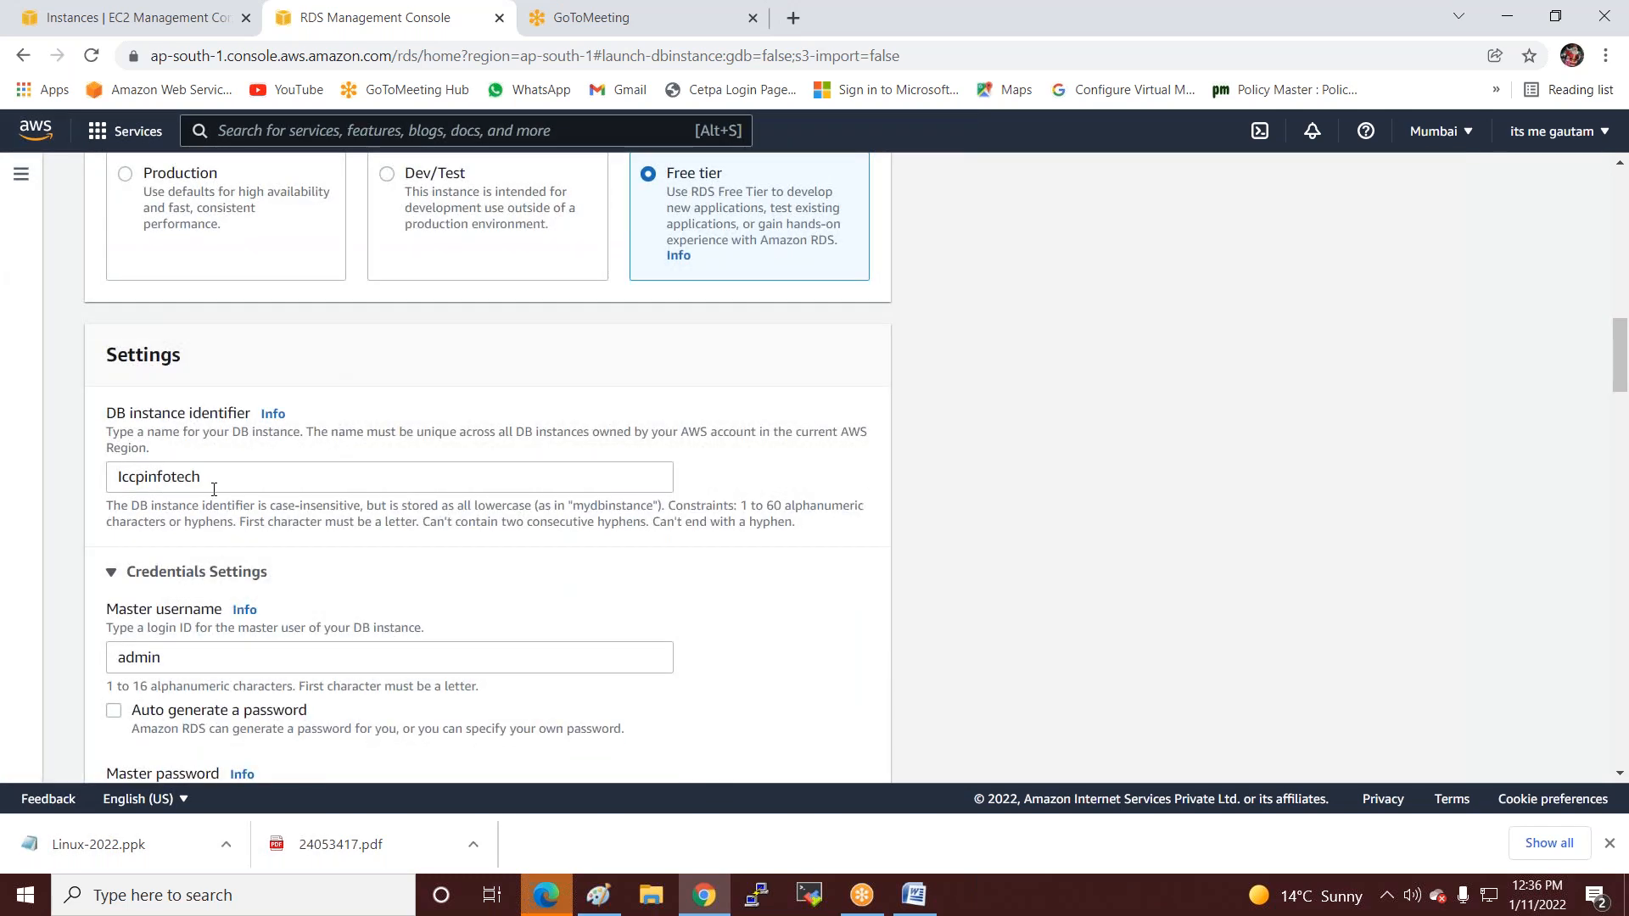
{"action": "scroll", "coordinate": [214, 490], "scroll_direction": "down", "scroll_amount": 2}
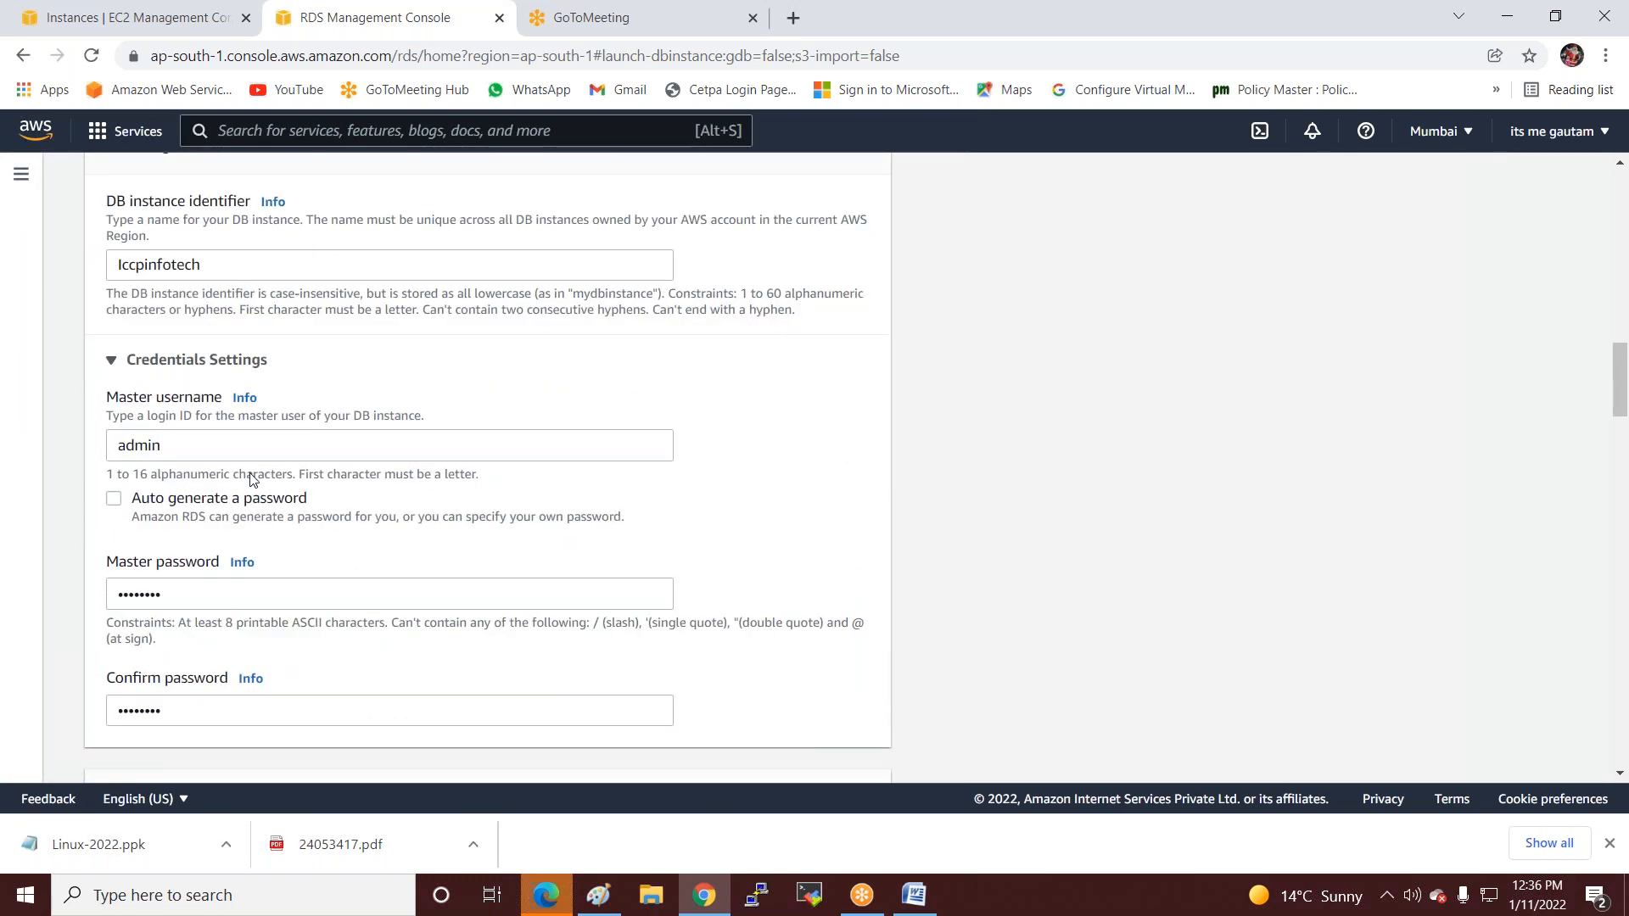
{"action": "scroll", "coordinate": [262, 509], "scroll_direction": "down", "scroll_amount": 2}
{"action": "scroll", "coordinate": [313, 540], "scroll_direction": "down", "scroll_amount": 2}
{"action": "left_click", "coordinate": [191, 567]}
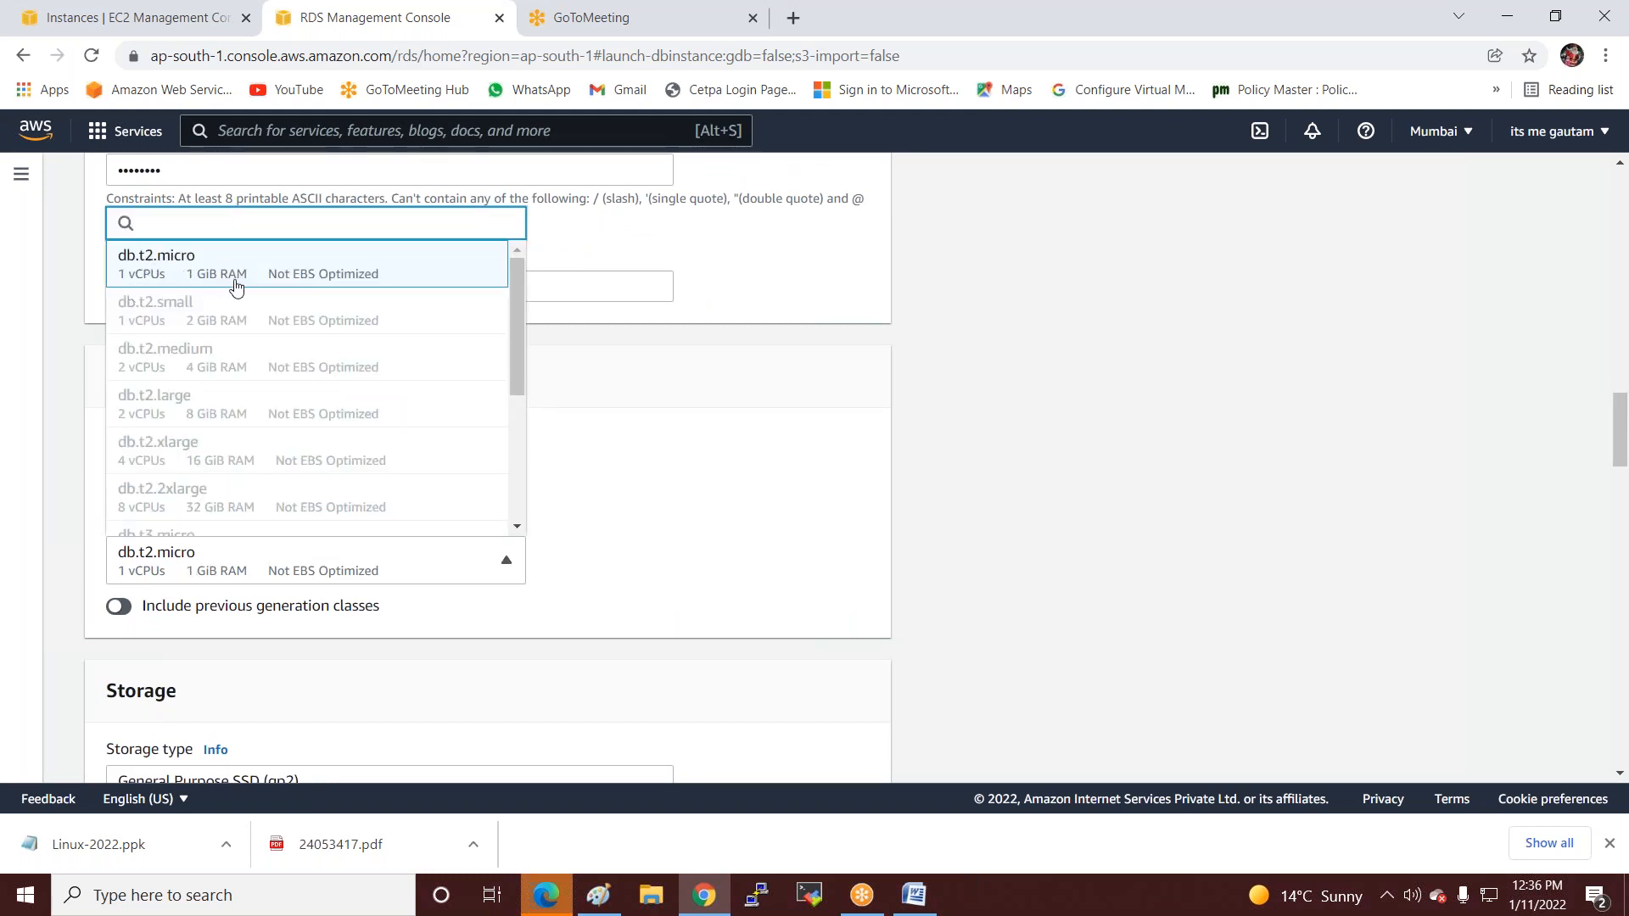
{"action": "left_click", "coordinate": [325, 274]}
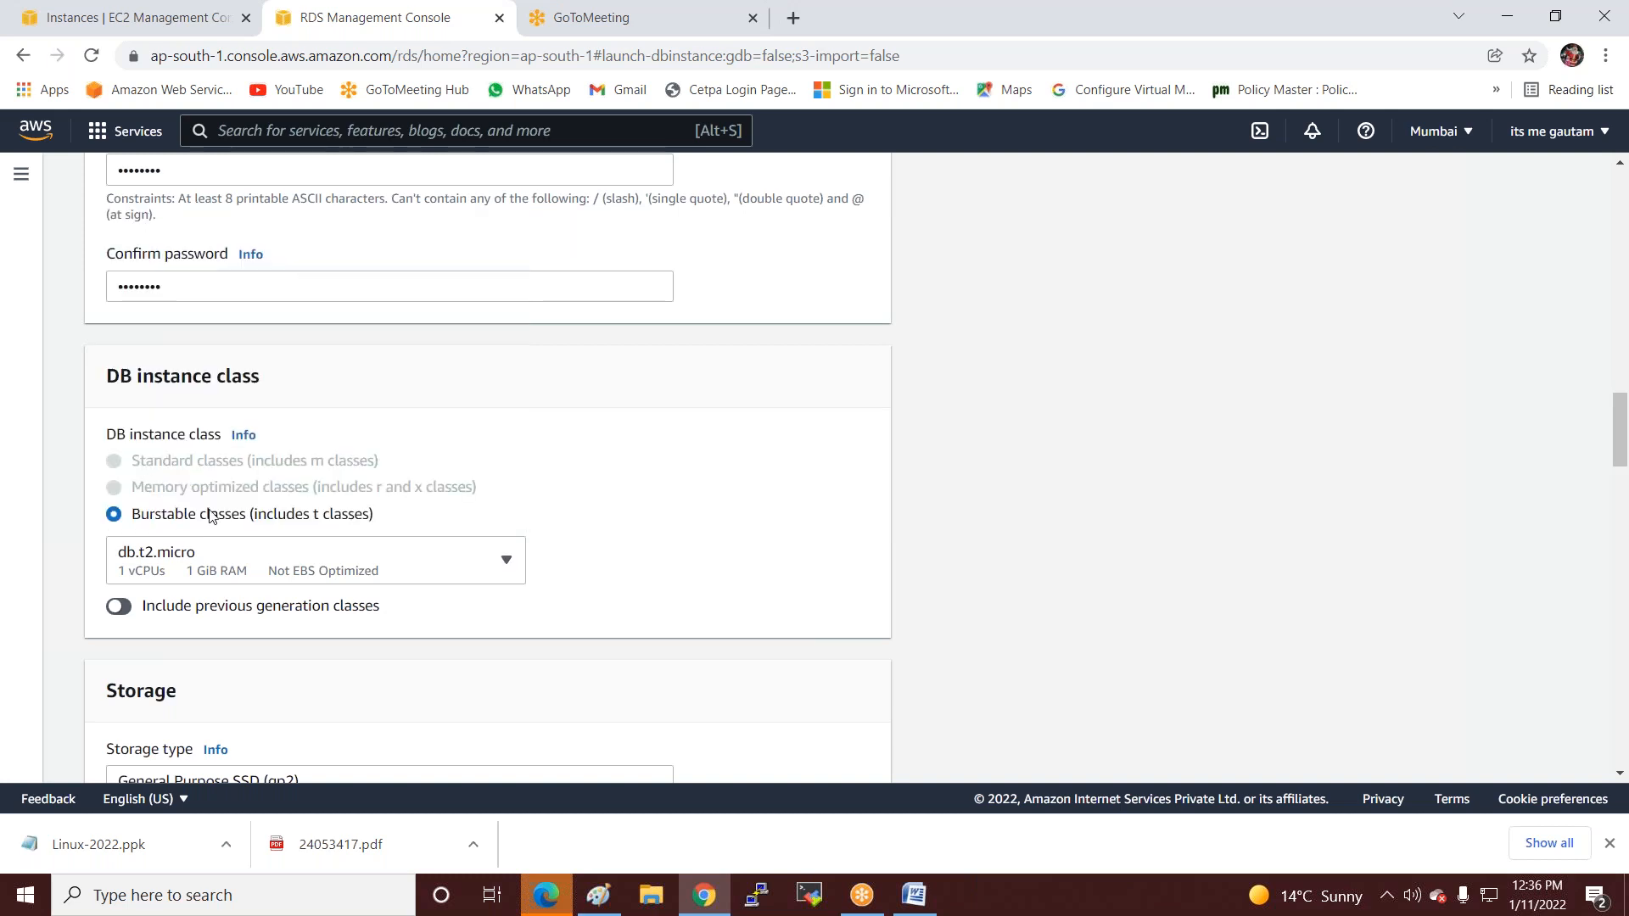
Uncheck Enable storage autoscaling so allocated storage stays at 20 GiB.
{"action": "scroll", "coordinate": [255, 577], "scroll_direction": "down", "scroll_amount": 5}
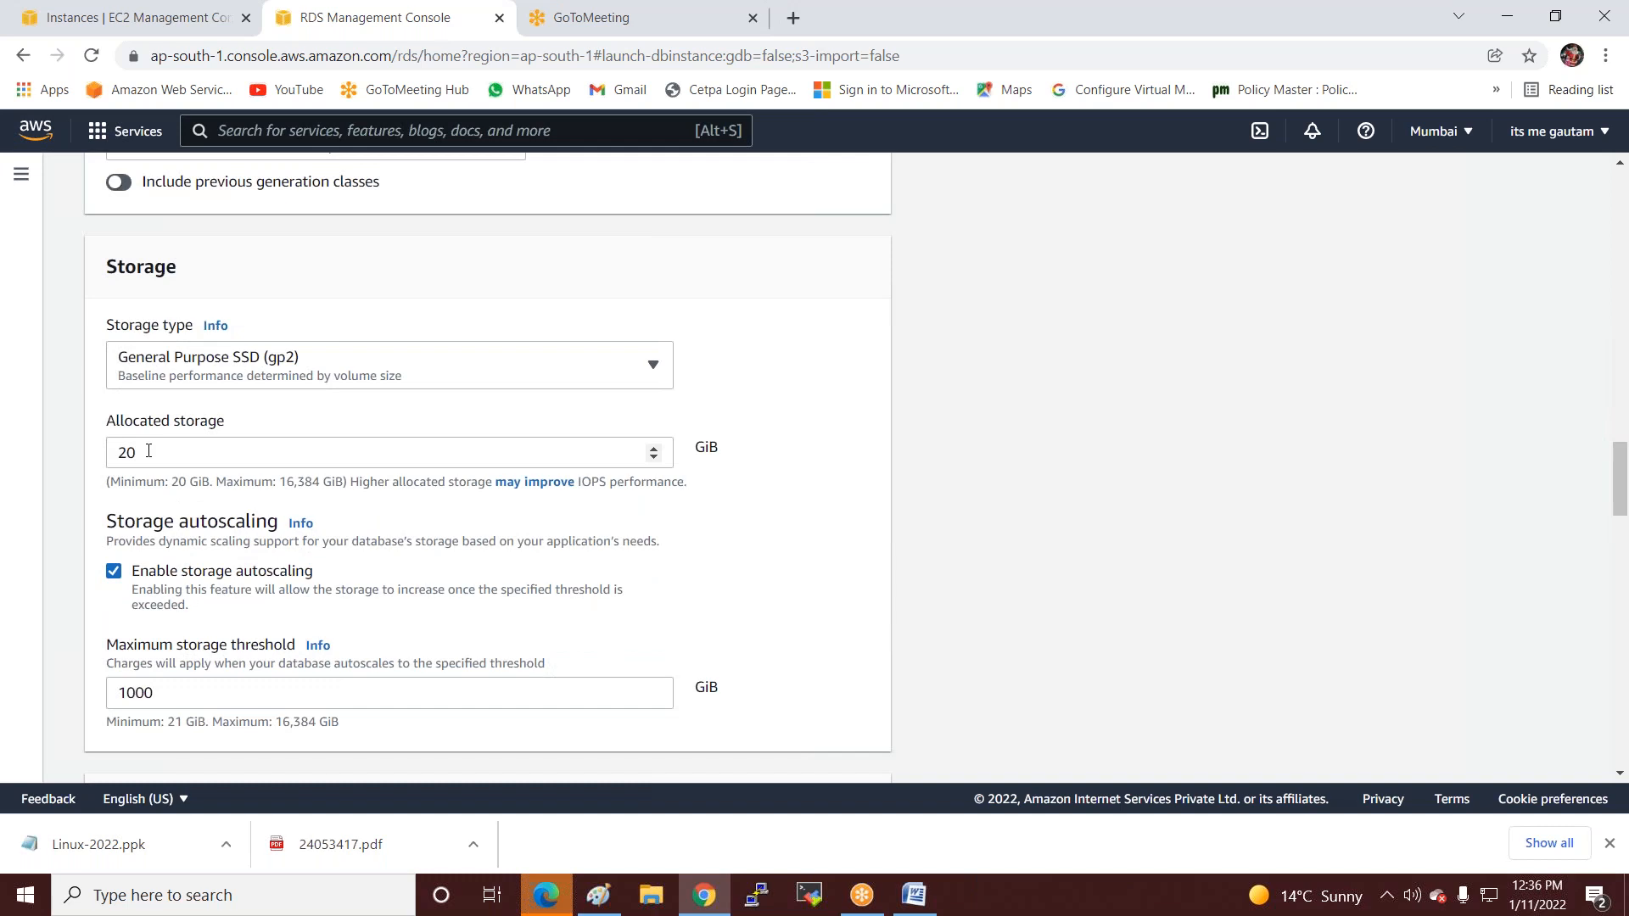
{"action": "scroll", "coordinate": [392, 522], "scroll_direction": "down", "scroll_amount": 1}
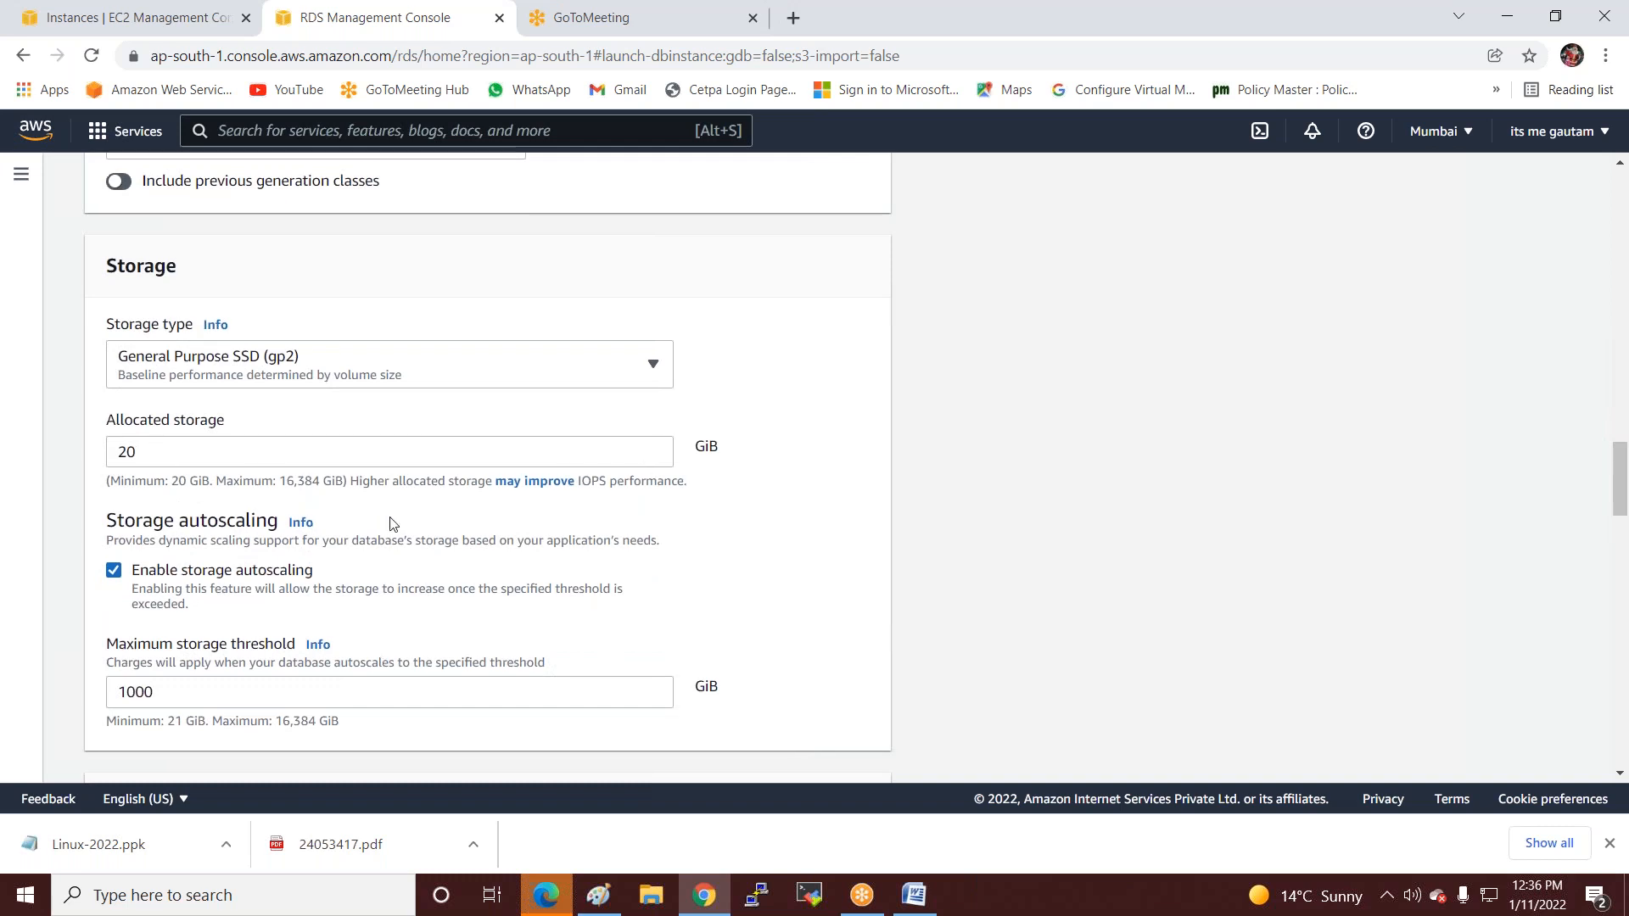
{"action": "left_click", "coordinate": [113, 465]}
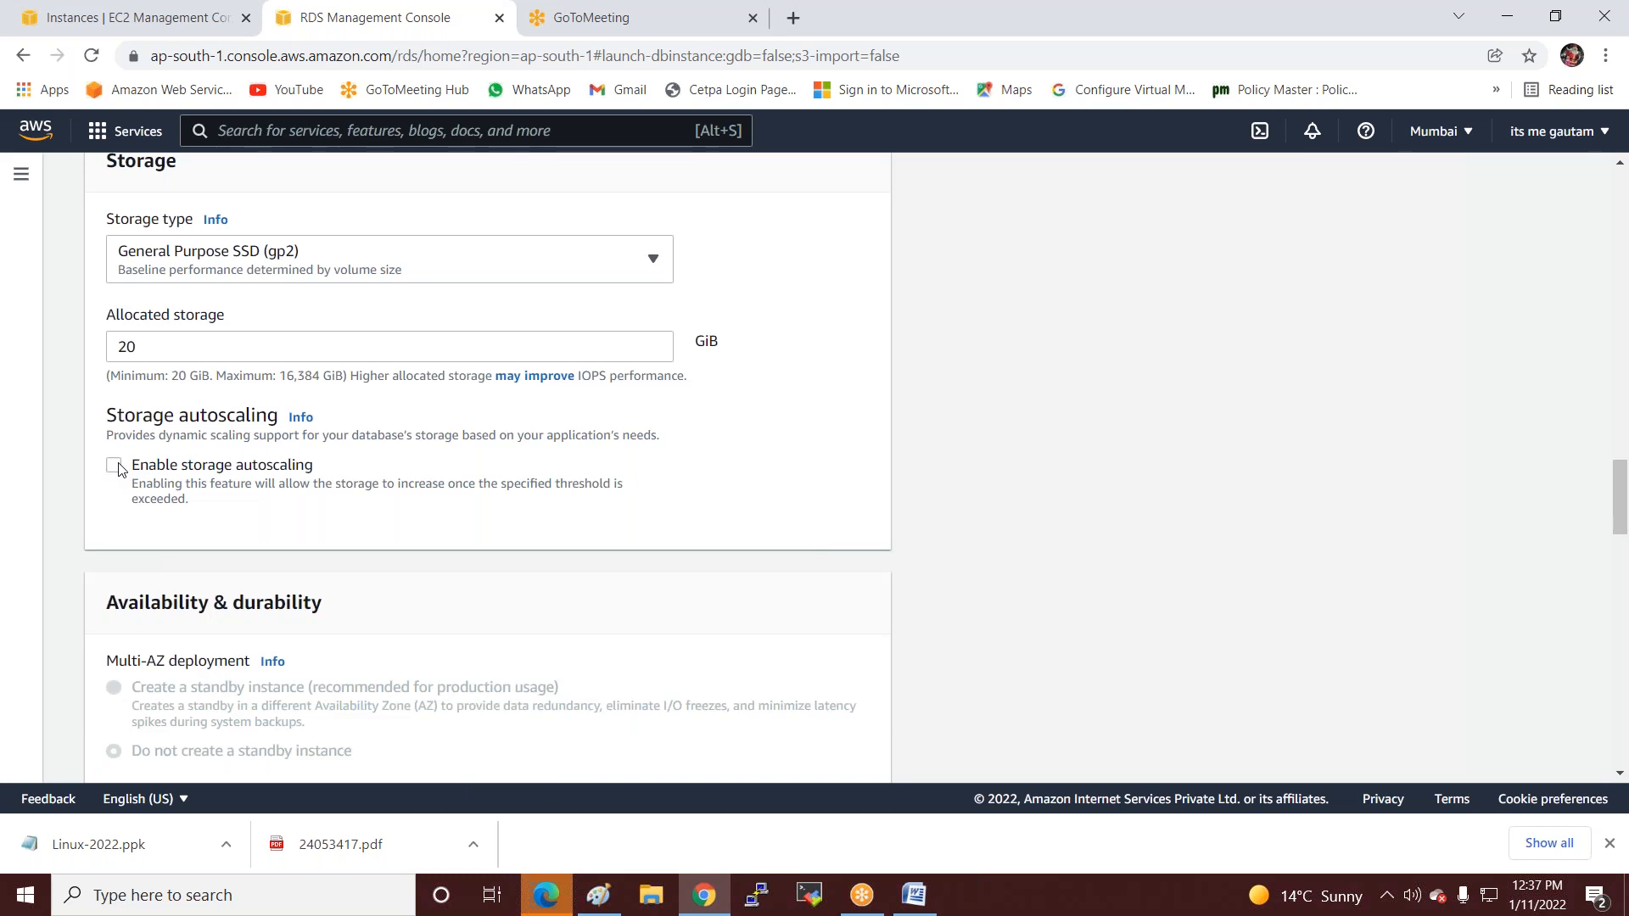
{"action": "scroll", "coordinate": [122, 469], "scroll_direction": "down", "scroll_amount": 2}
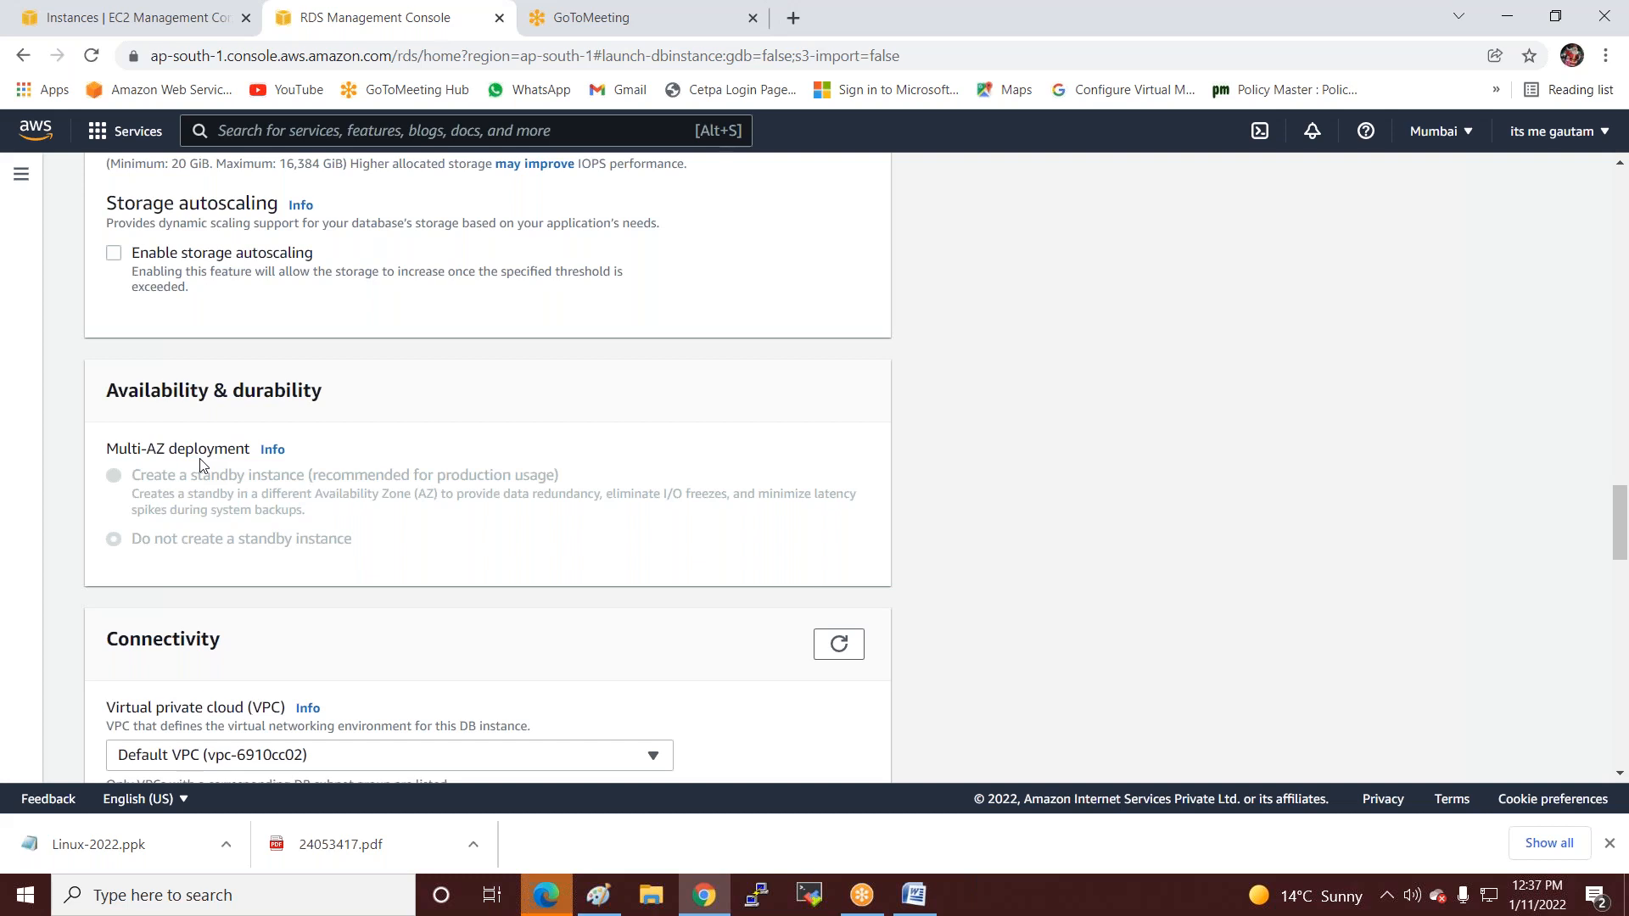
Keep subnet group default-vpc-6910cc02 and set Public access to Yes.
{"action": "scroll", "coordinate": [202, 459], "scroll_direction": "down", "scroll_amount": 4}
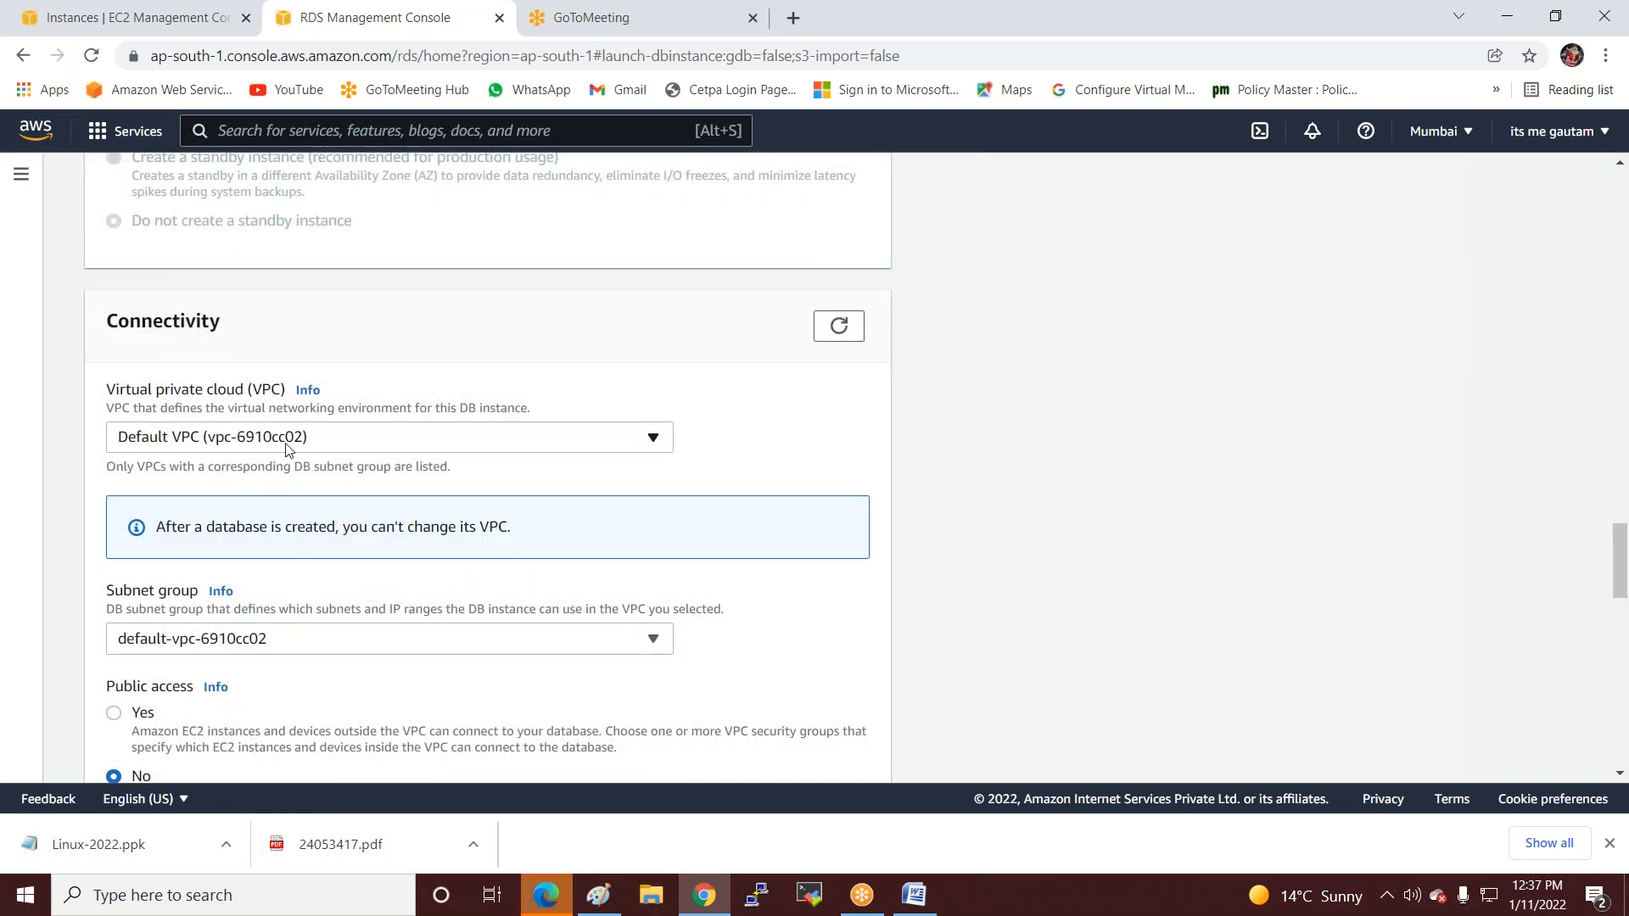
{"action": "scroll", "coordinate": [307, 439], "scroll_direction": "down", "scroll_amount": 3}
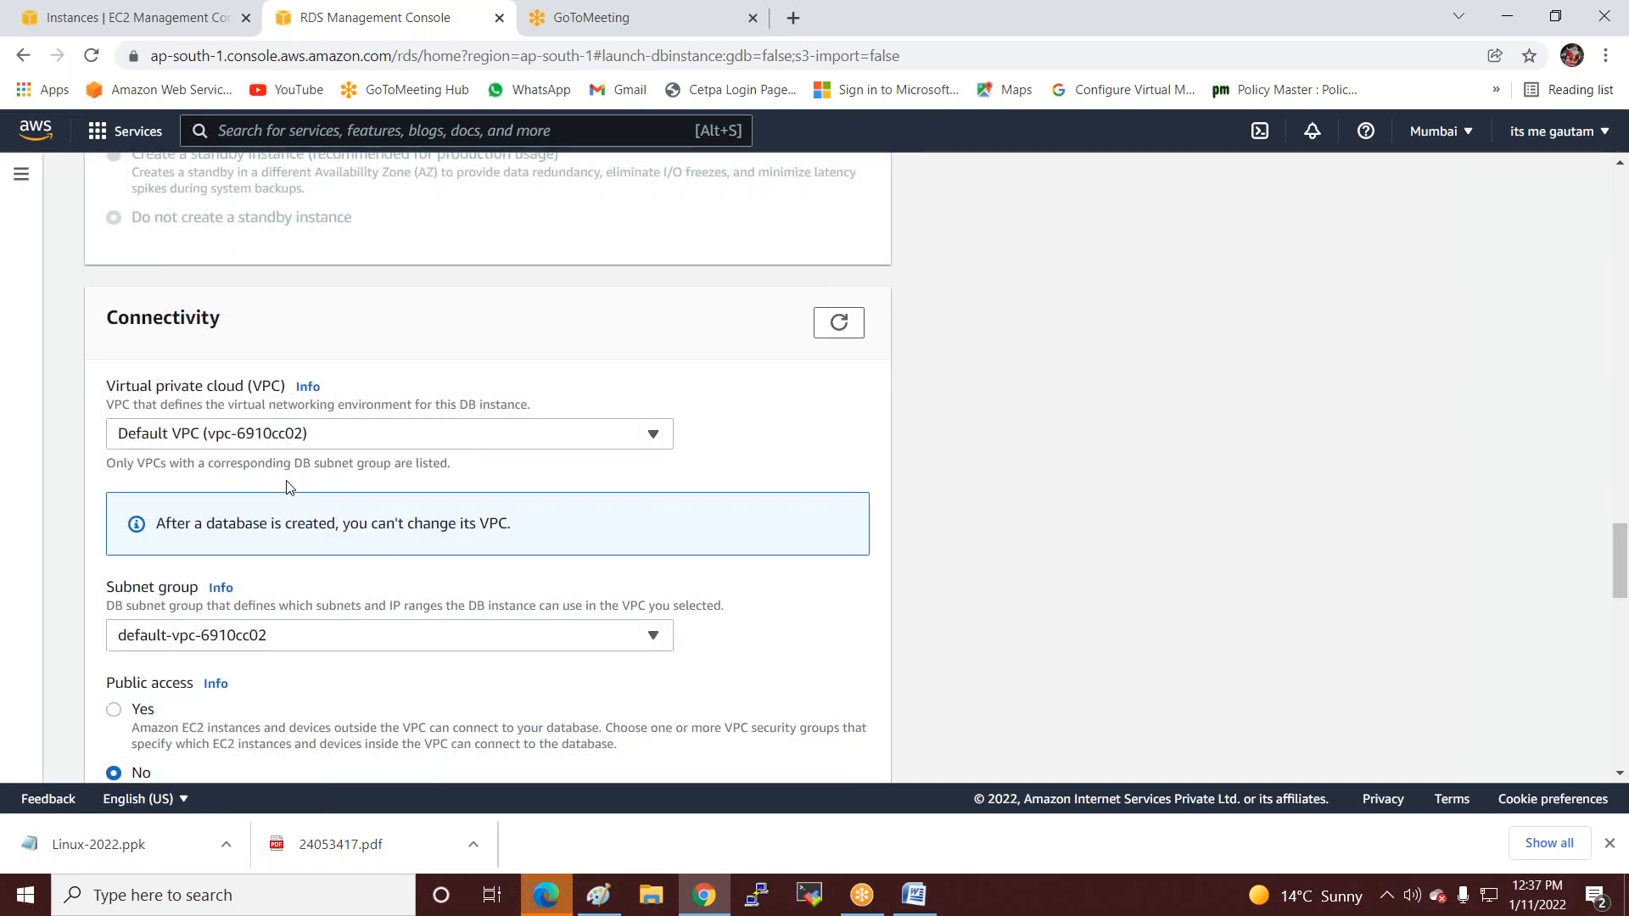
{"action": "left_click", "coordinate": [307, 438]}
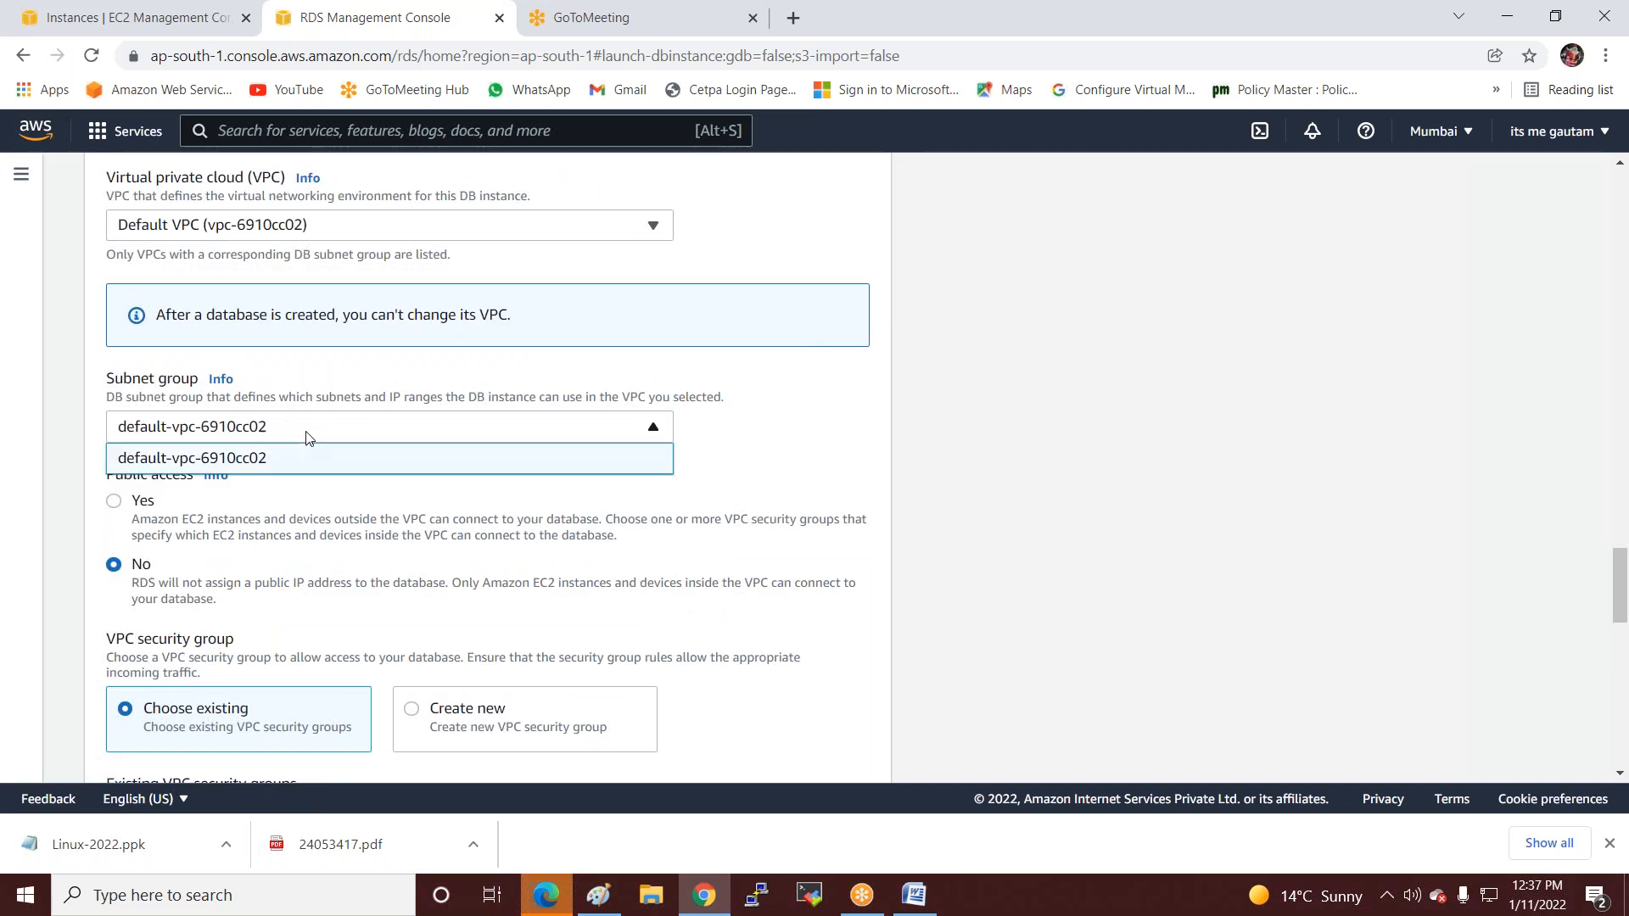
{"action": "left_click", "coordinate": [330, 493]}
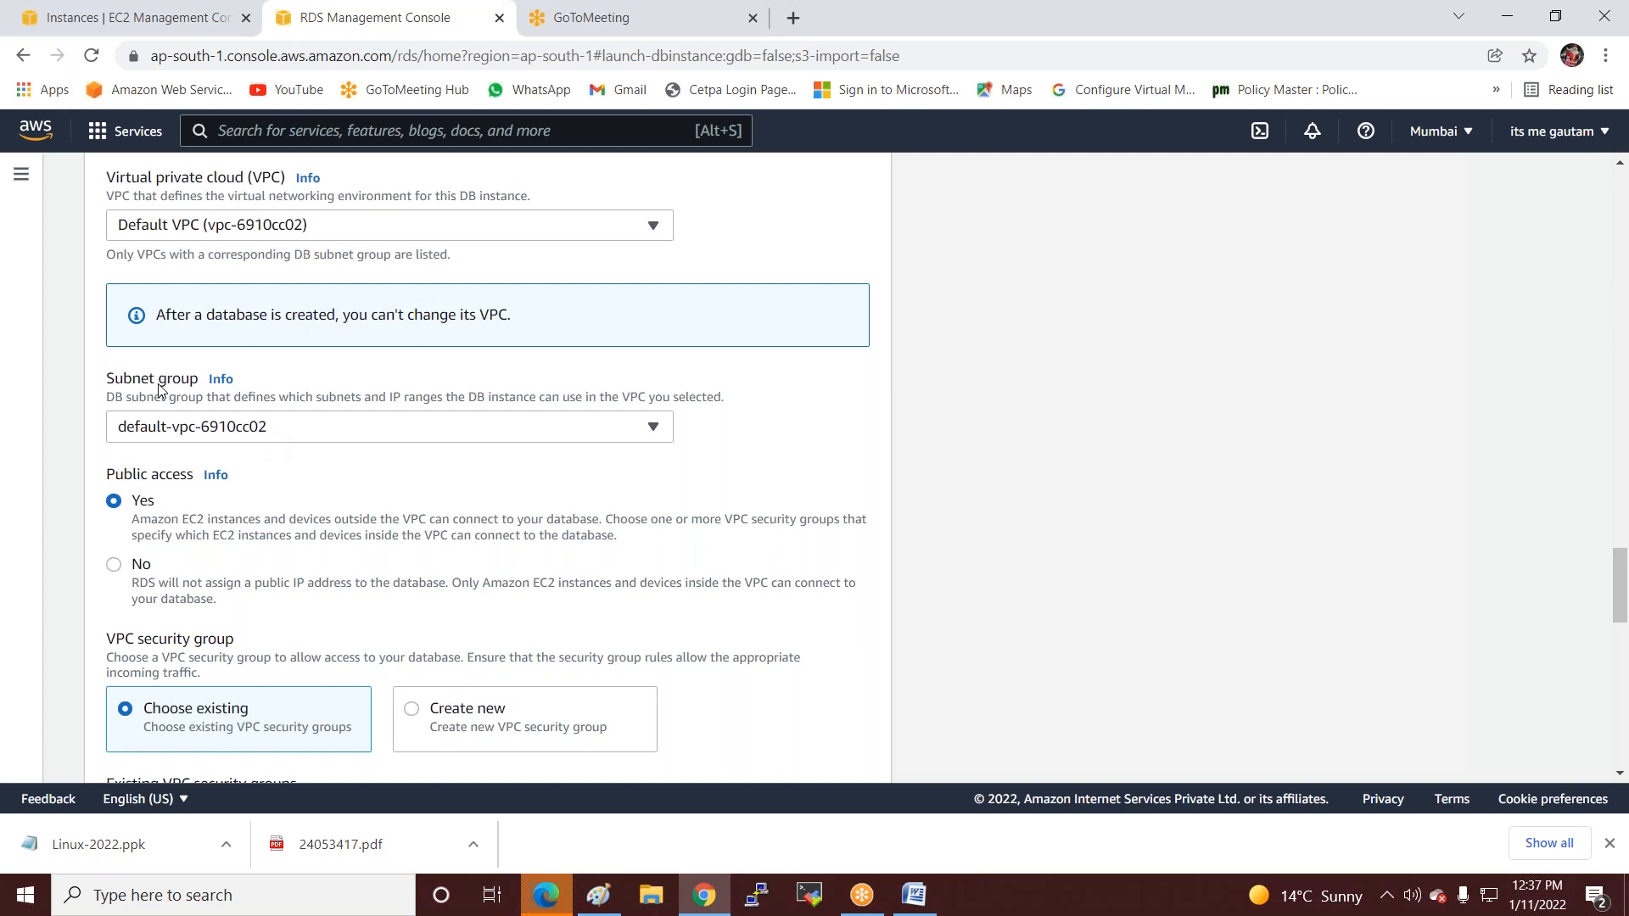
{"action": "scroll", "coordinate": [295, 472], "scroll_direction": "down", "scroll_amount": 1}
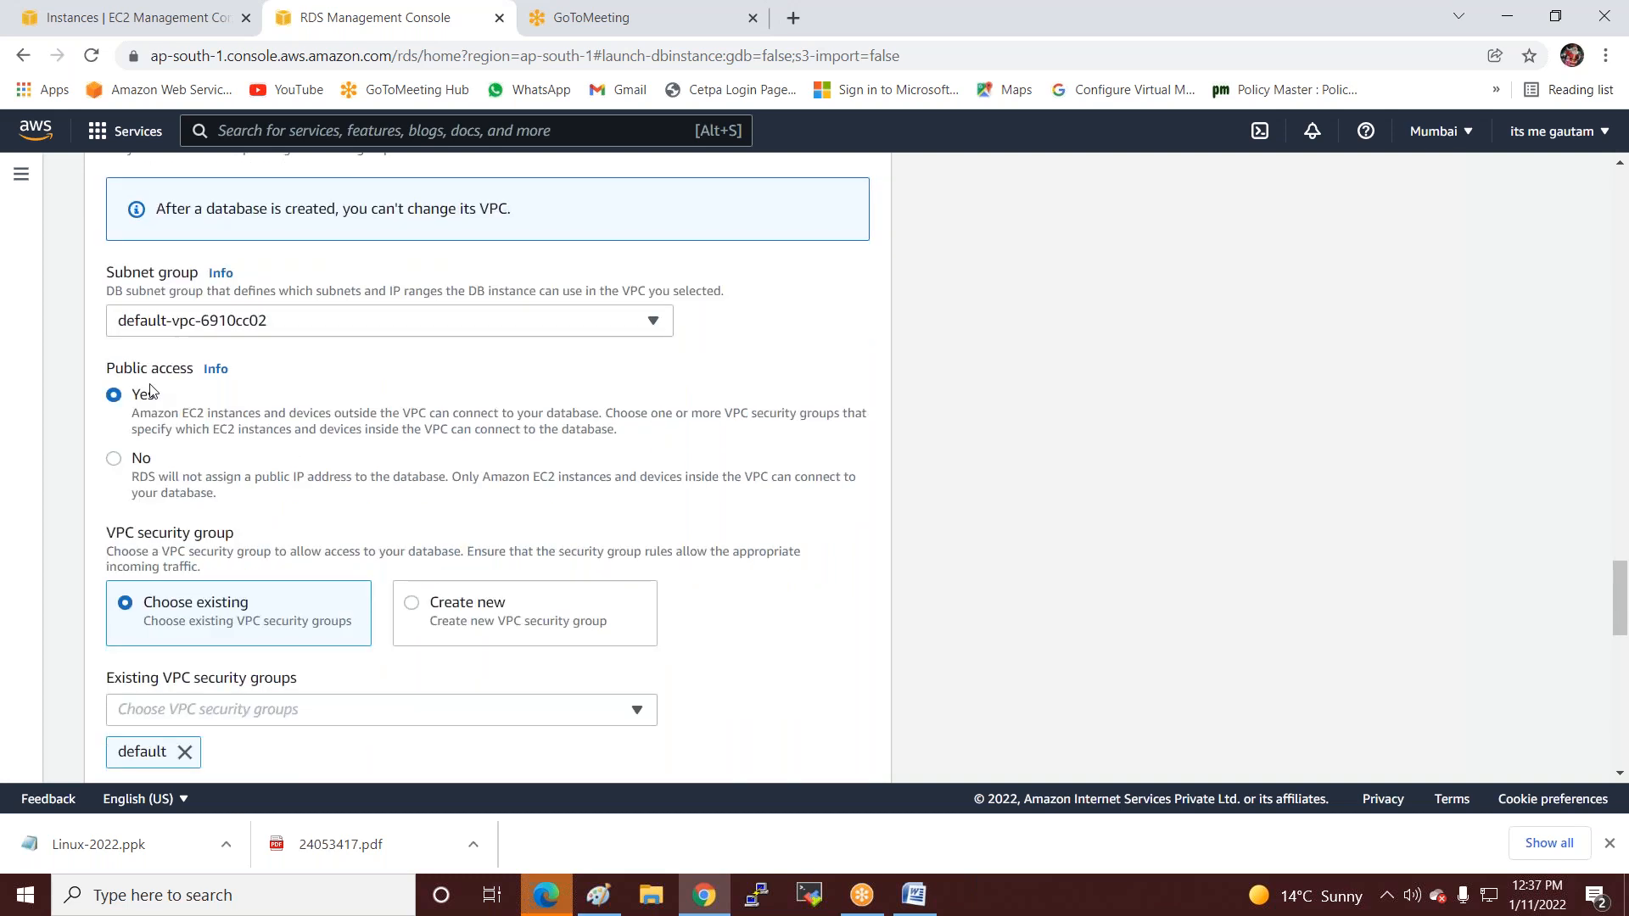
Switch Public access to No and highlight its explanation.
{"action": "left_click", "coordinate": [114, 459]}
{"action": "left_click_drag", "start_coordinate": [131, 477], "coordinate": [699, 492]}
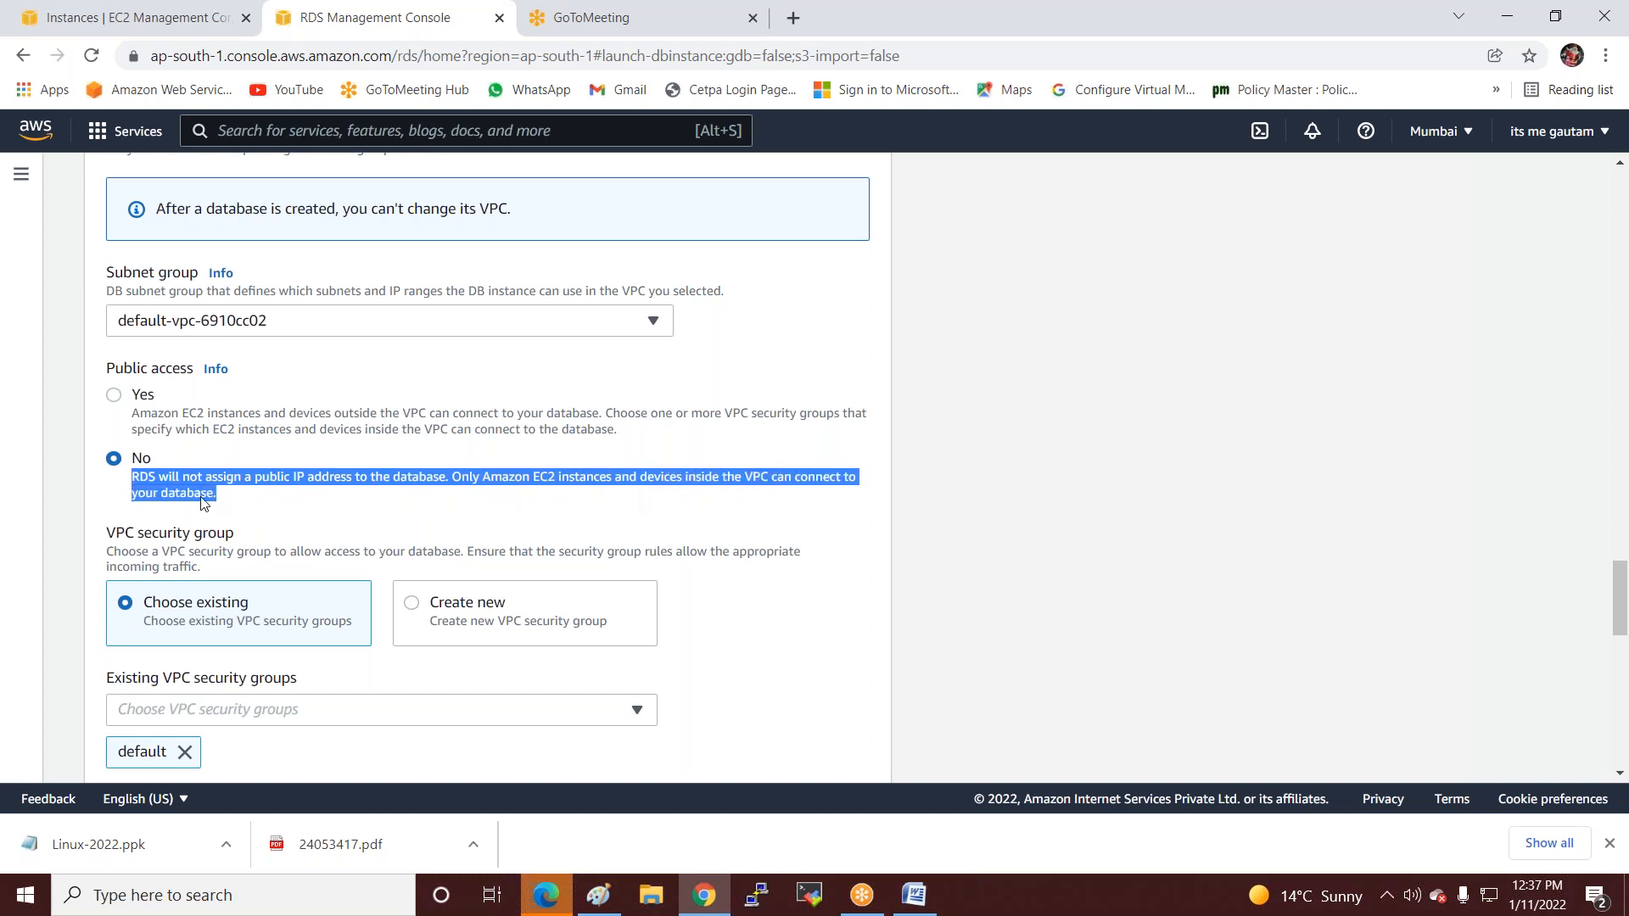
{"action": "left_click", "coordinate": [270, 497]}
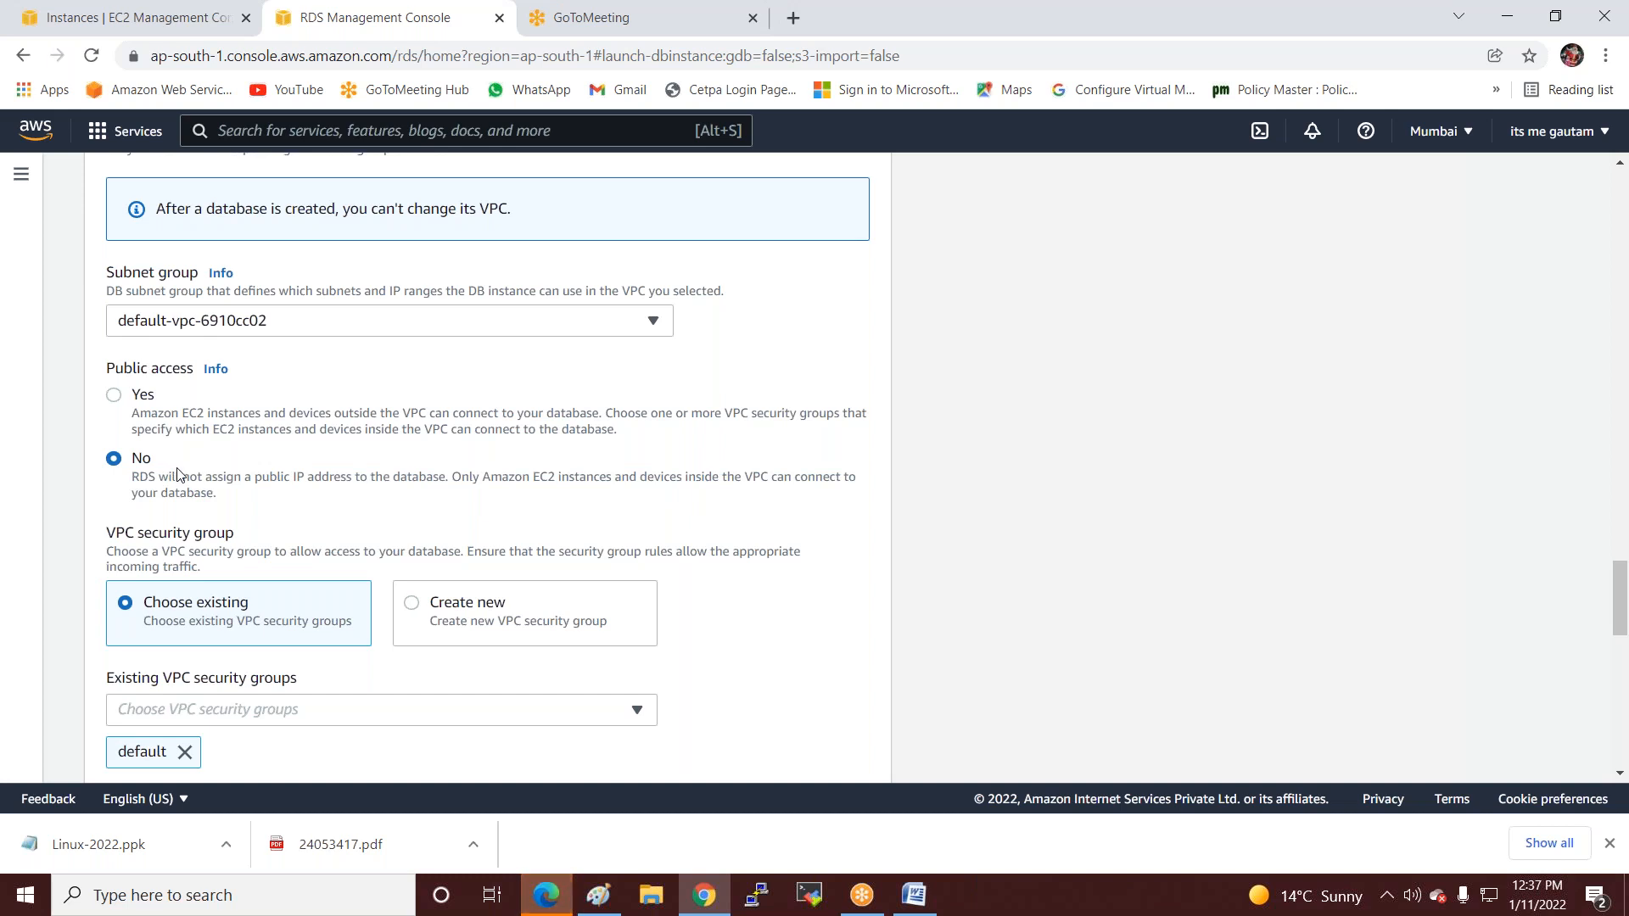
Set Public access back to Yes, highlighting the Yes option's explanation.
{"action": "left_click", "coordinate": [115, 396]}
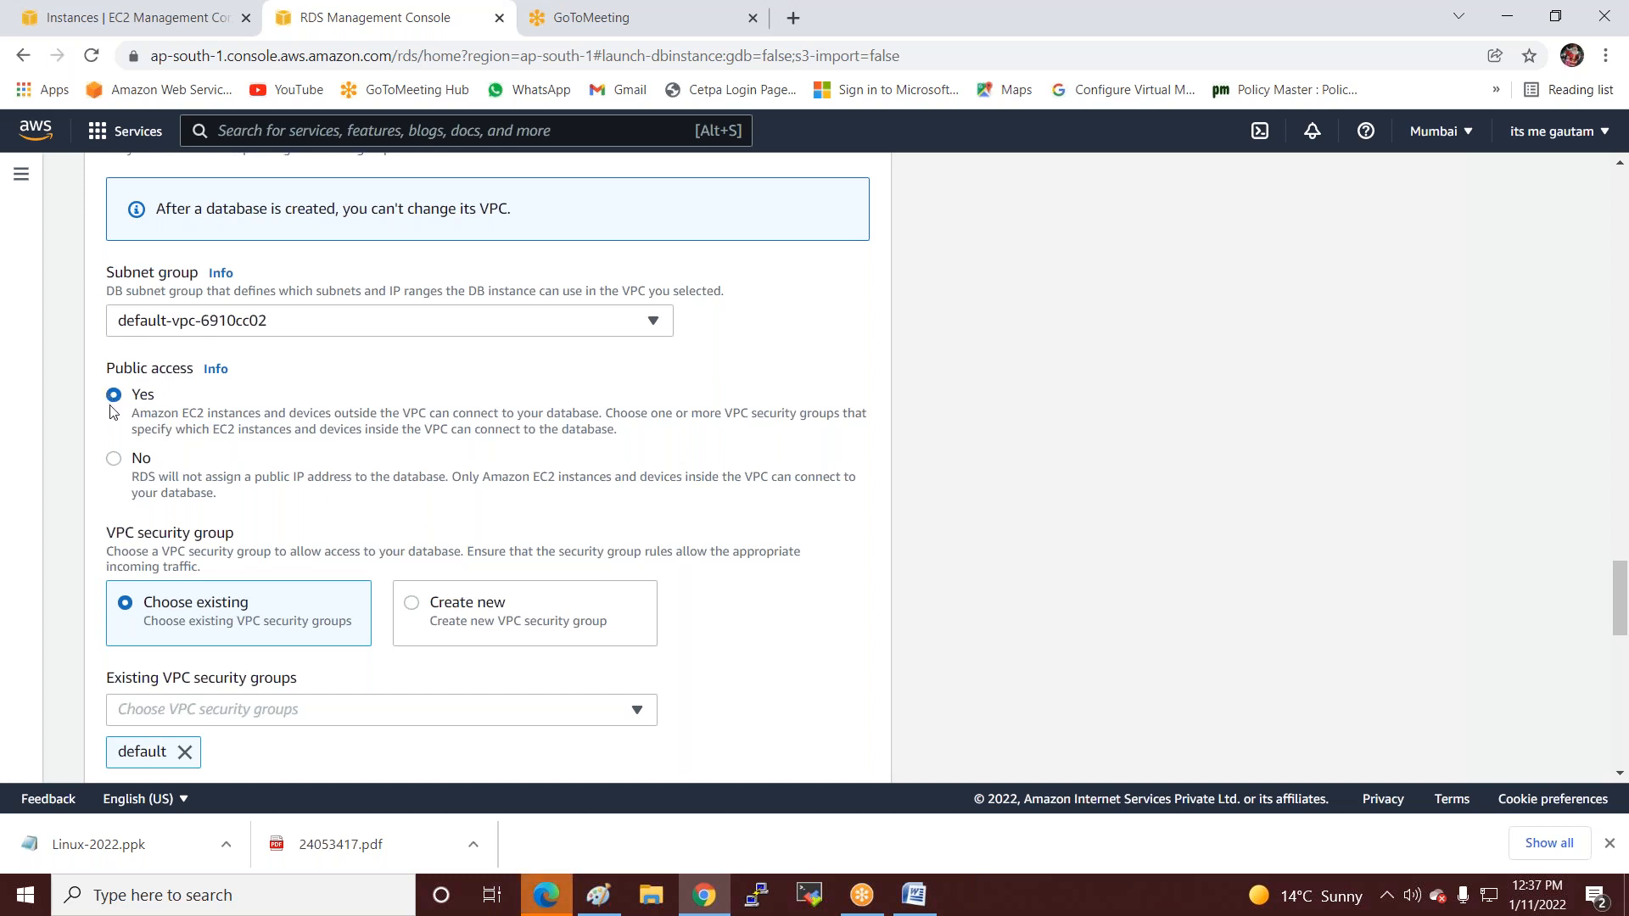
{"action": "left_click_drag", "start_coordinate": [132, 414], "coordinate": [630, 441]}
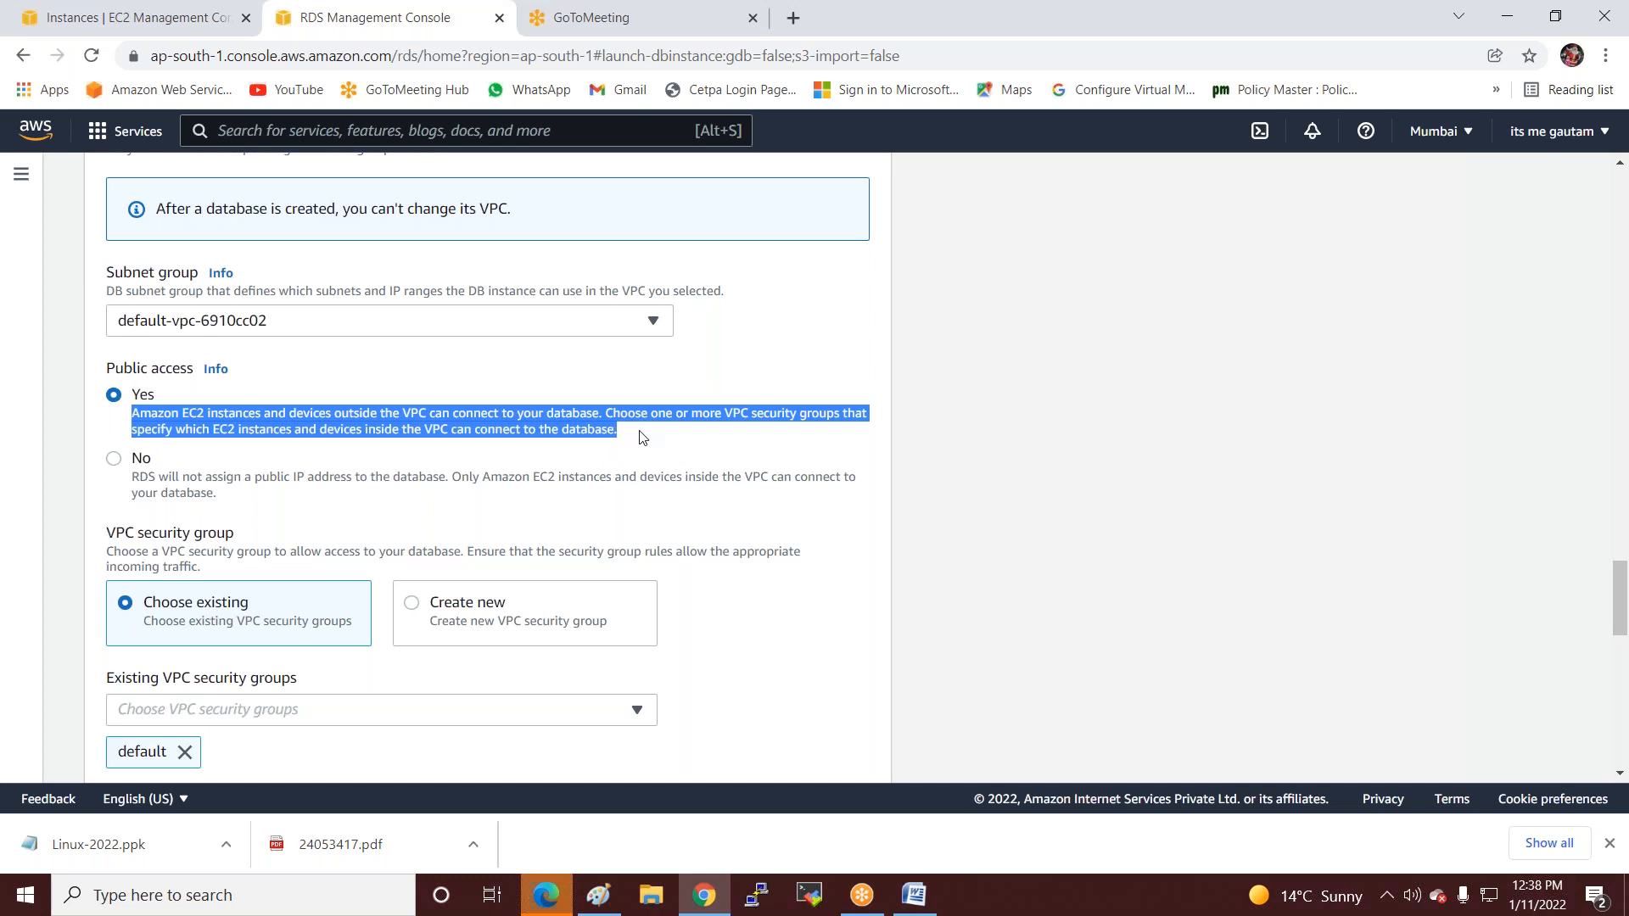
{"action": "left_click", "coordinate": [659, 447]}
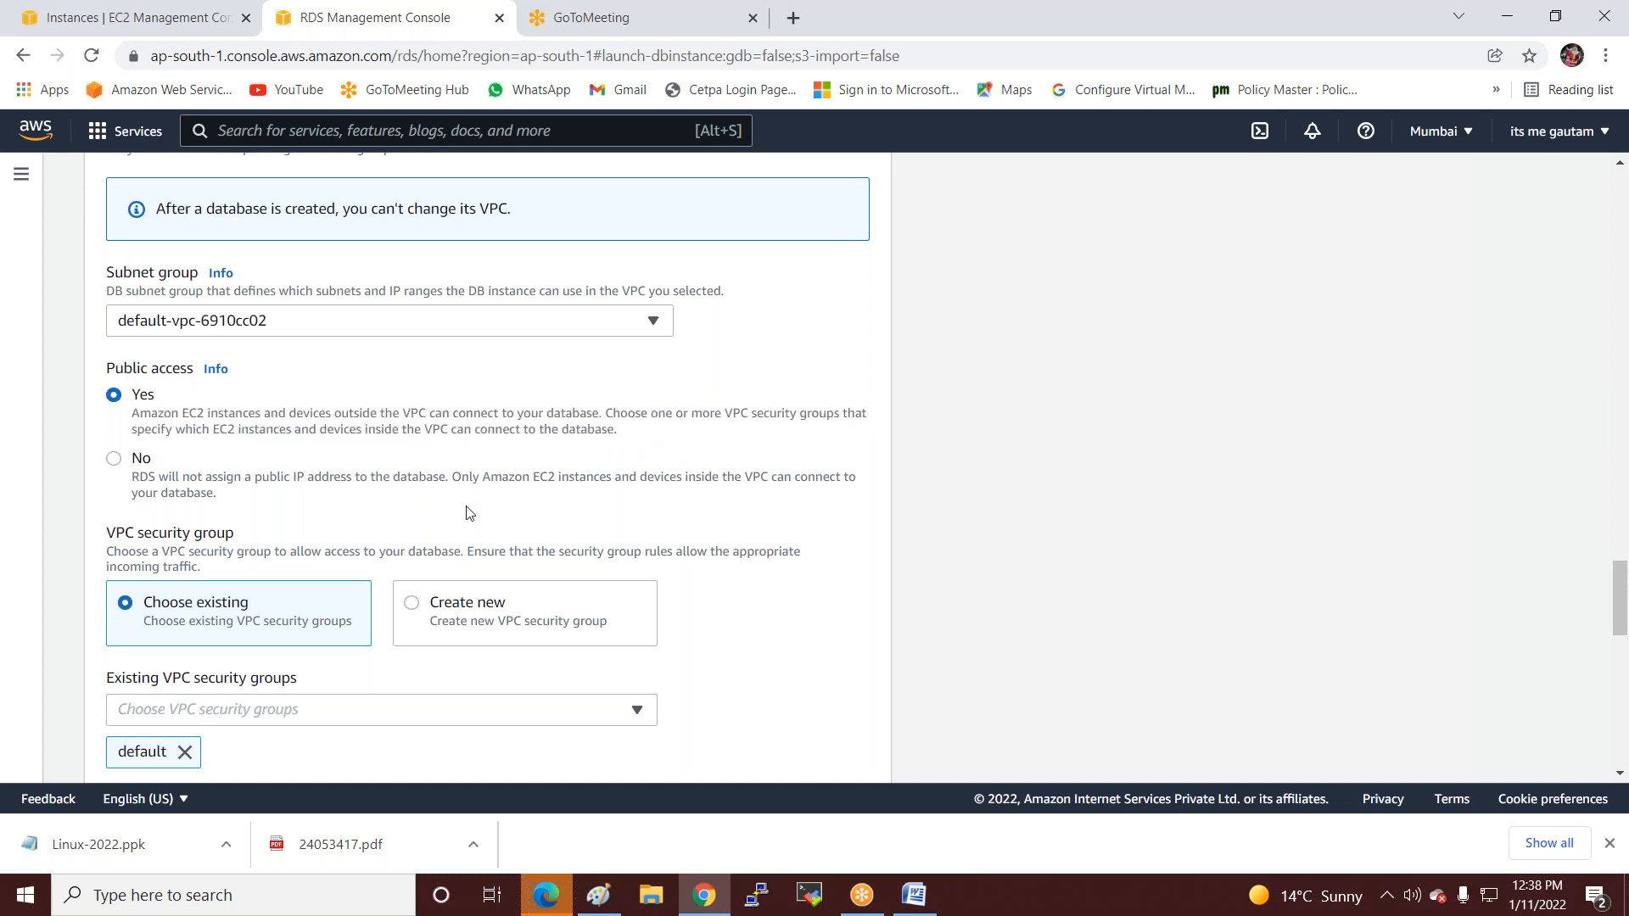
{"action": "scroll", "coordinate": [468, 513], "scroll_direction": "down", "scroll_amount": 3}
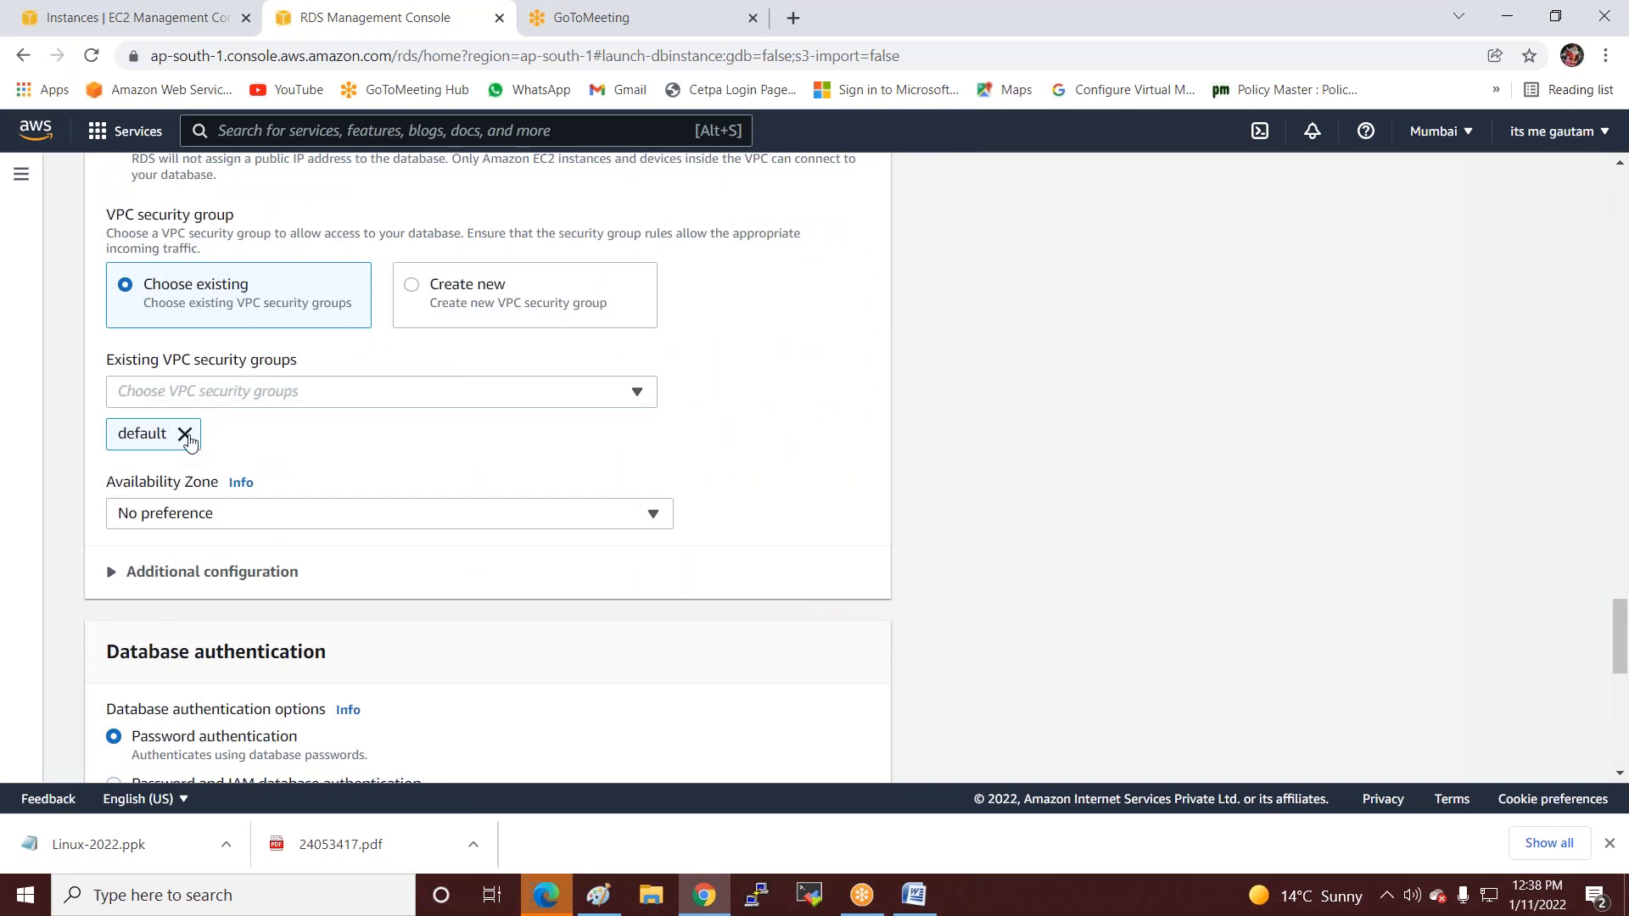
Remove the default VPC security group and attach SQL-Sg instead.
{"action": "left_click", "coordinate": [185, 434]}
{"action": "left_click", "coordinate": [206, 394]}
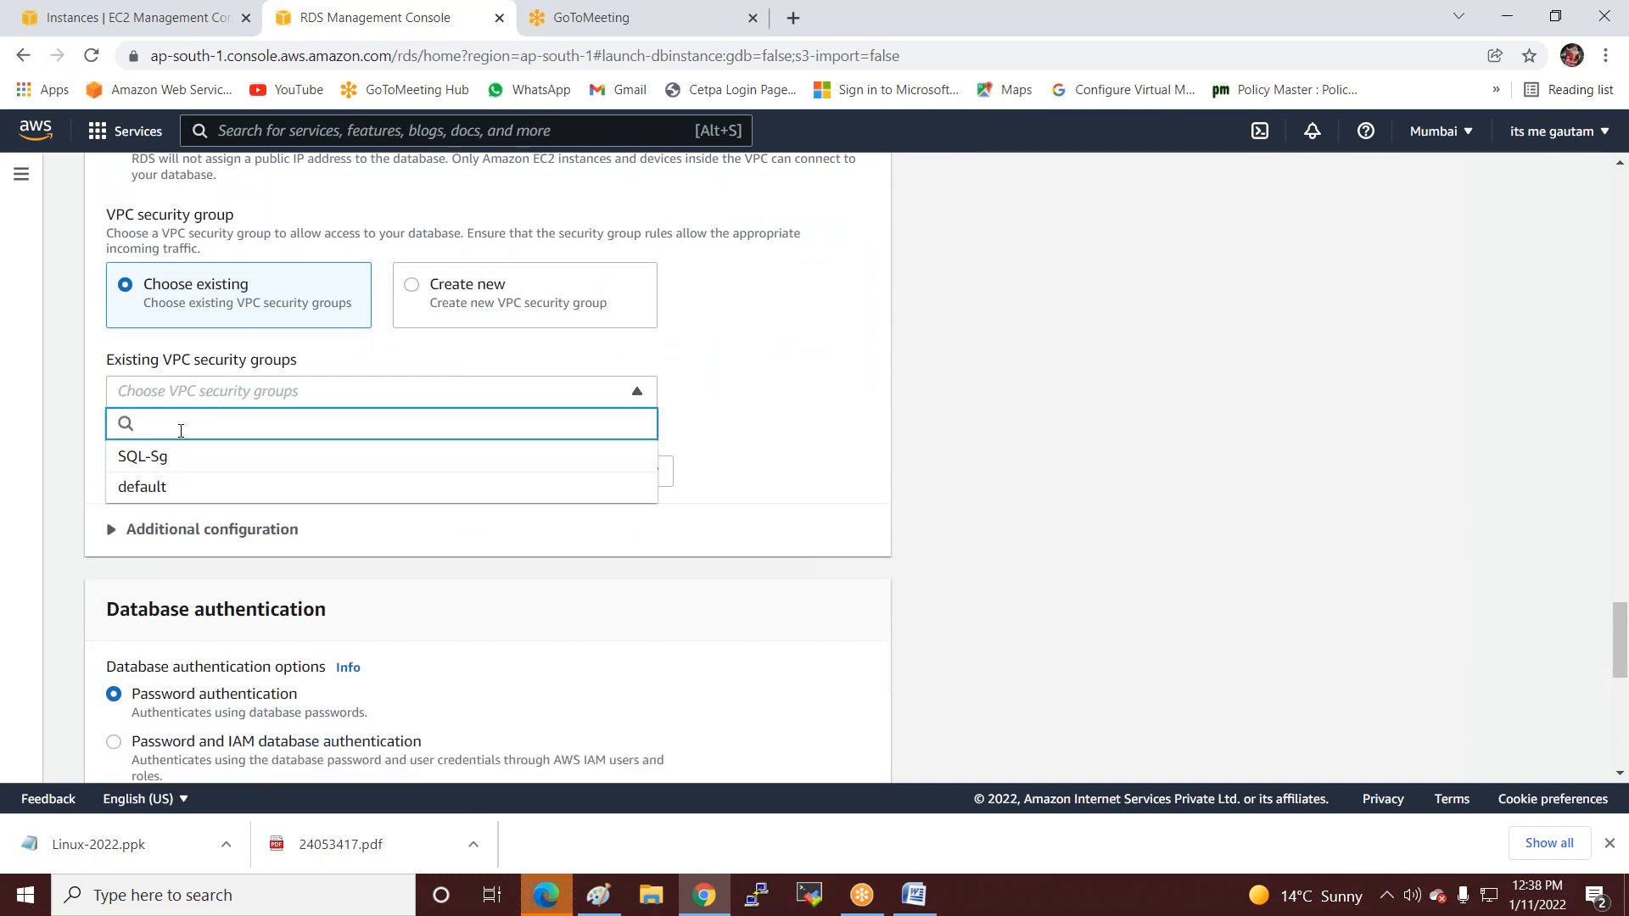
{"action": "left_click", "coordinate": [160, 456]}
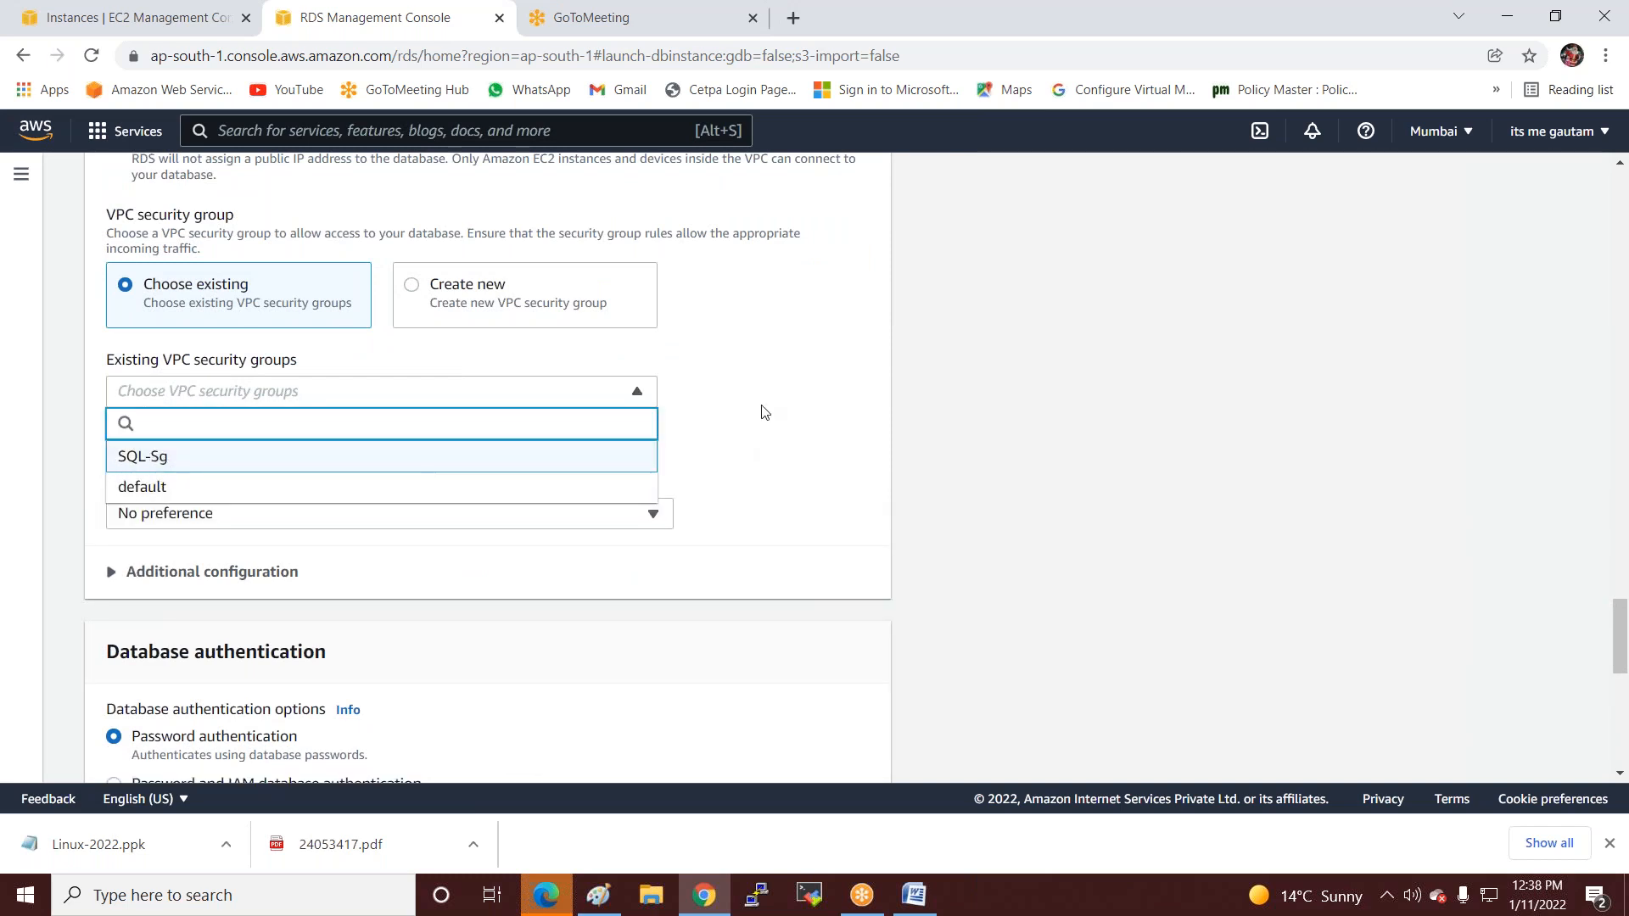
{"action": "left_click", "coordinate": [753, 435]}
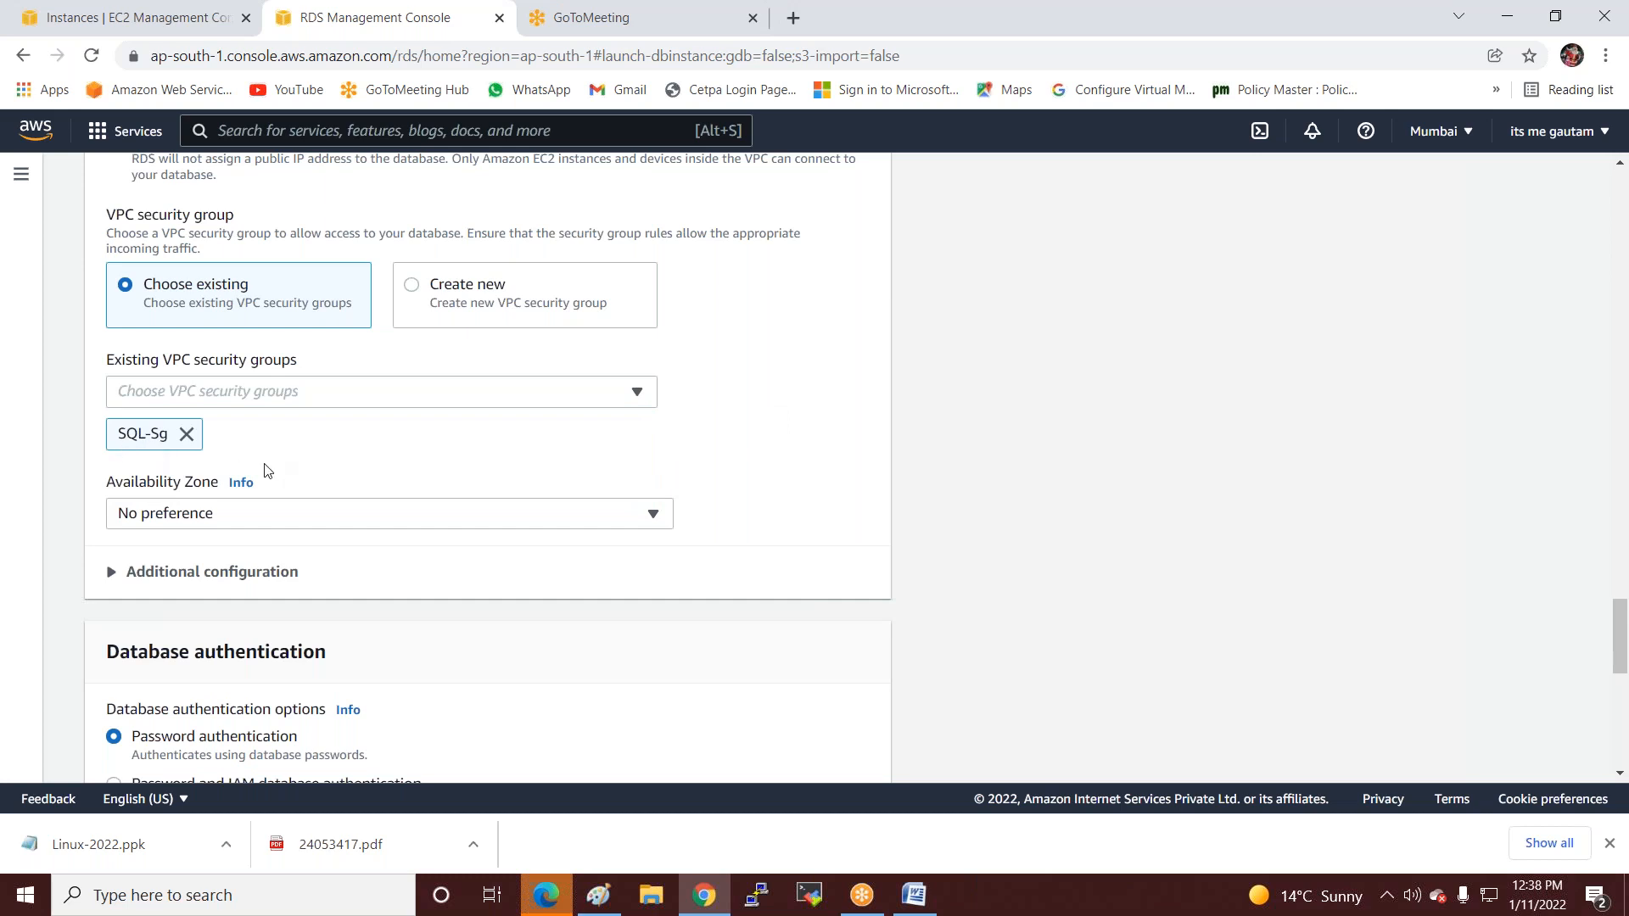
Set the Availability Zone to ap-south-1a.
{"action": "left_click", "coordinate": [250, 515]}
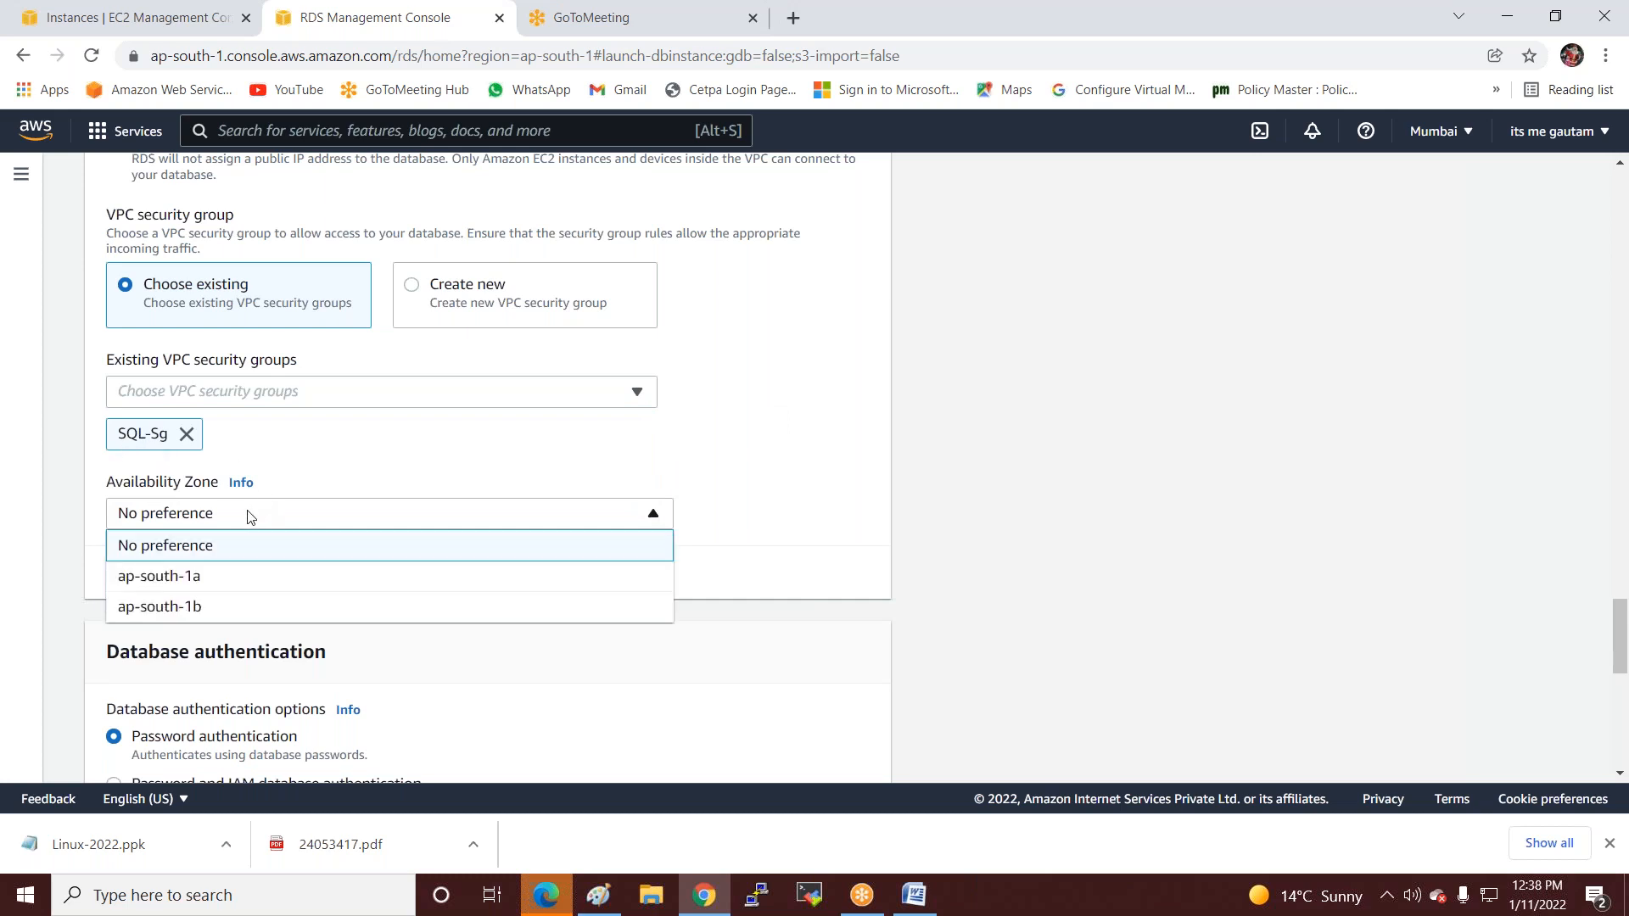
{"action": "left_click", "coordinate": [163, 577]}
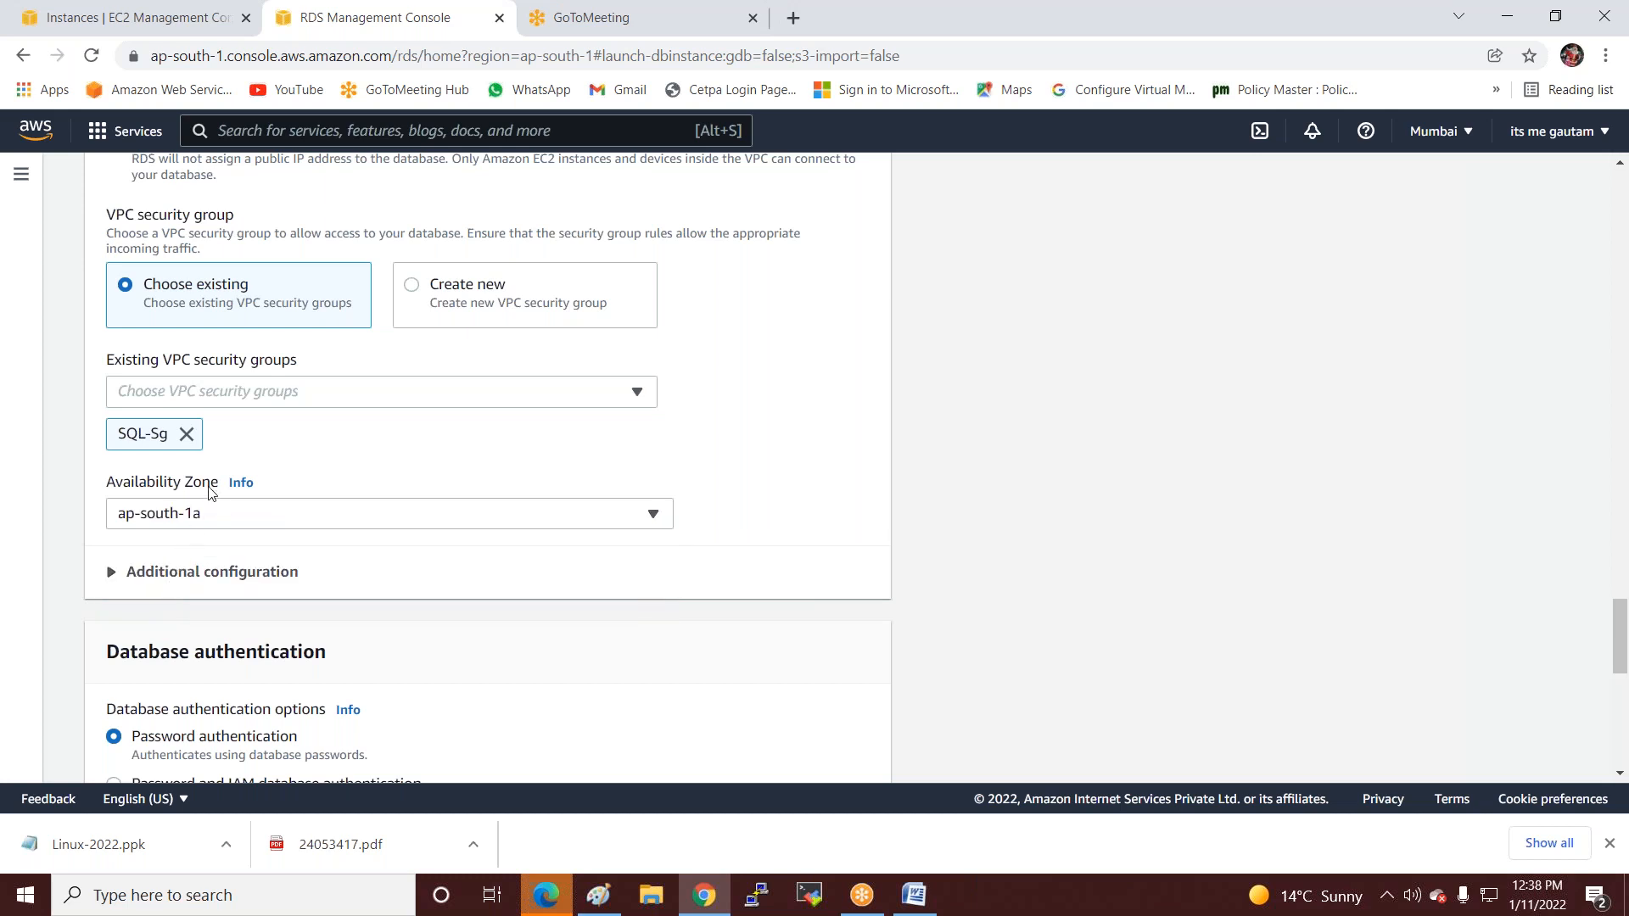
{"action": "scroll", "coordinate": [218, 458], "scroll_direction": "down", "scroll_amount": 1}
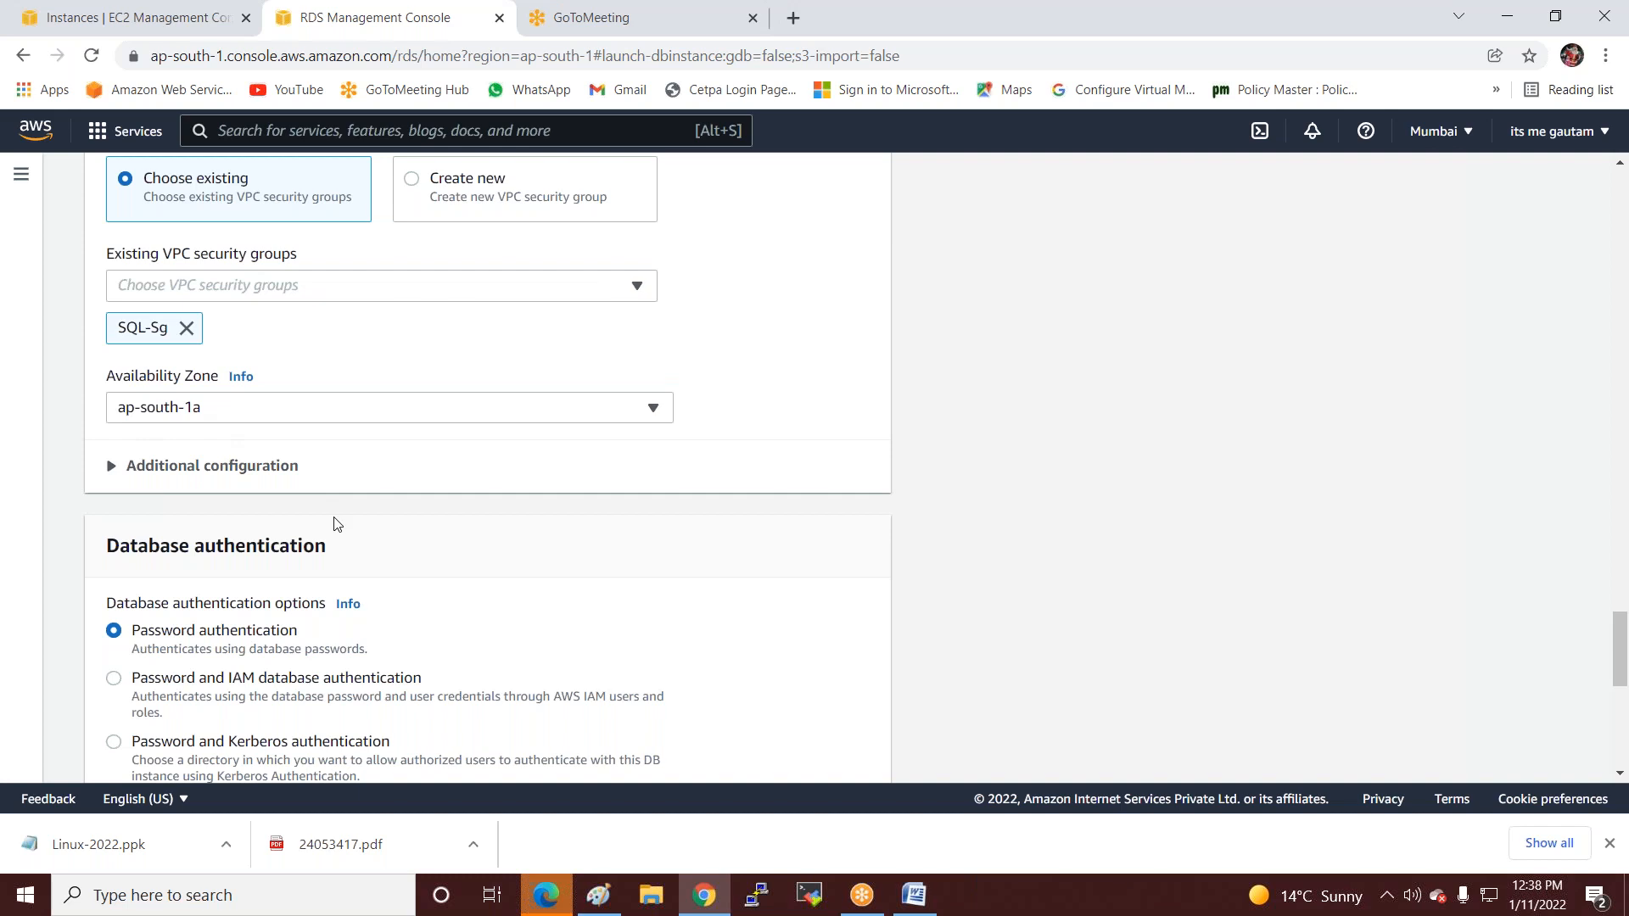
{"action": "scroll", "coordinate": [336, 526], "scroll_direction": "down", "scroll_amount": 6}
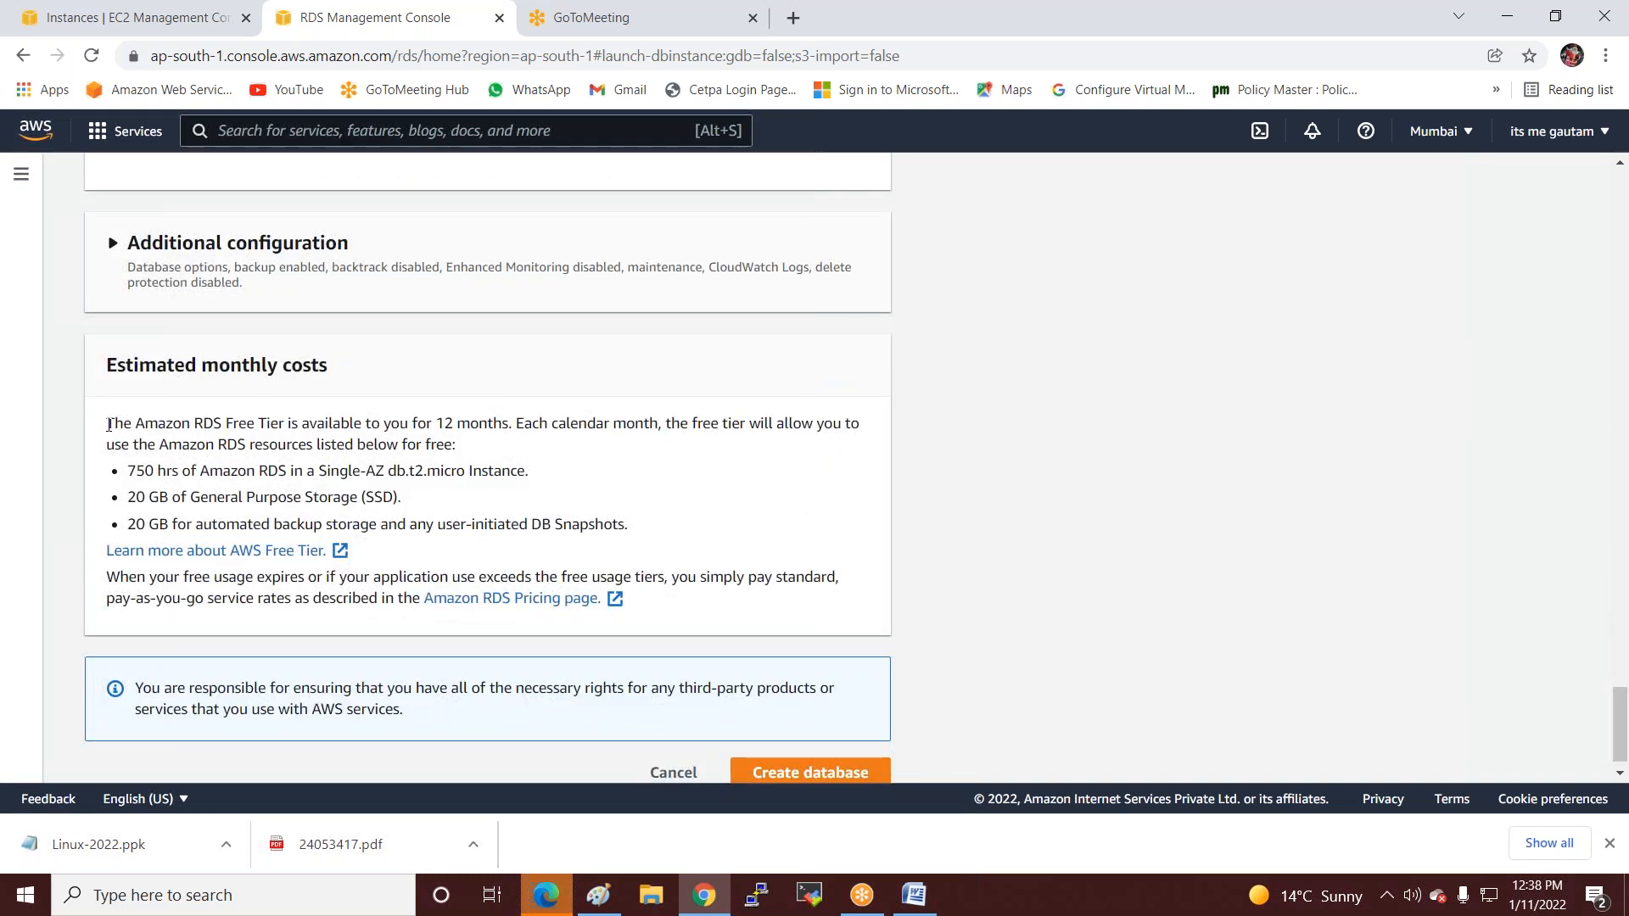
{"action": "left_click_drag", "start_coordinate": [106, 419], "coordinate": [473, 447]}
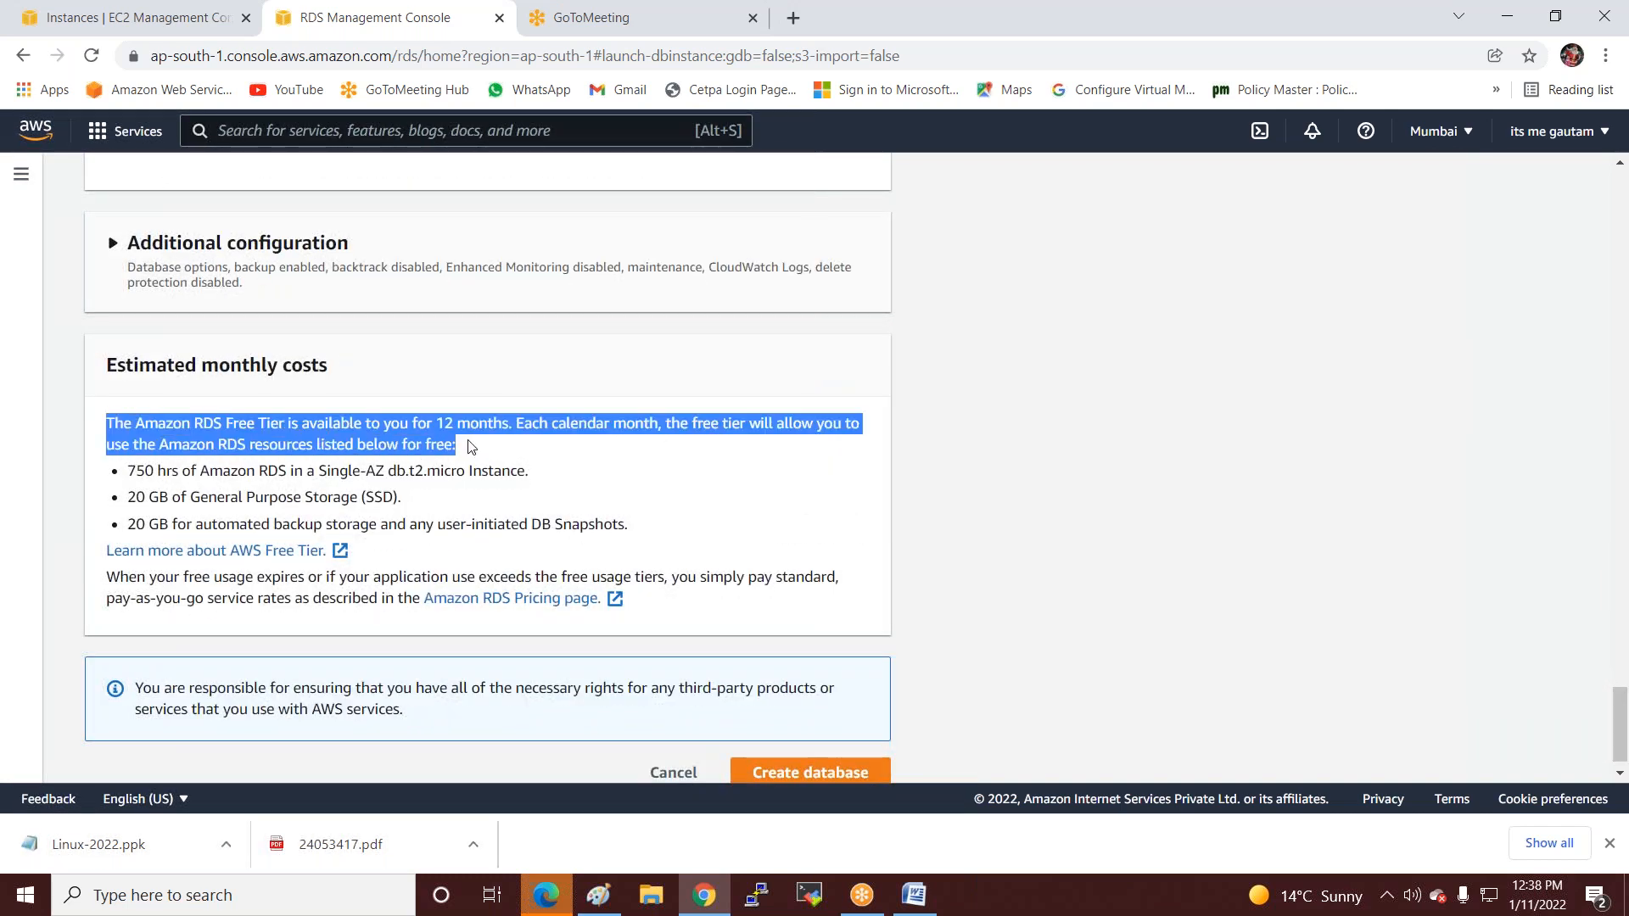
{"action": "left_click_drag", "start_coordinate": [126, 471], "coordinate": [574, 473]}
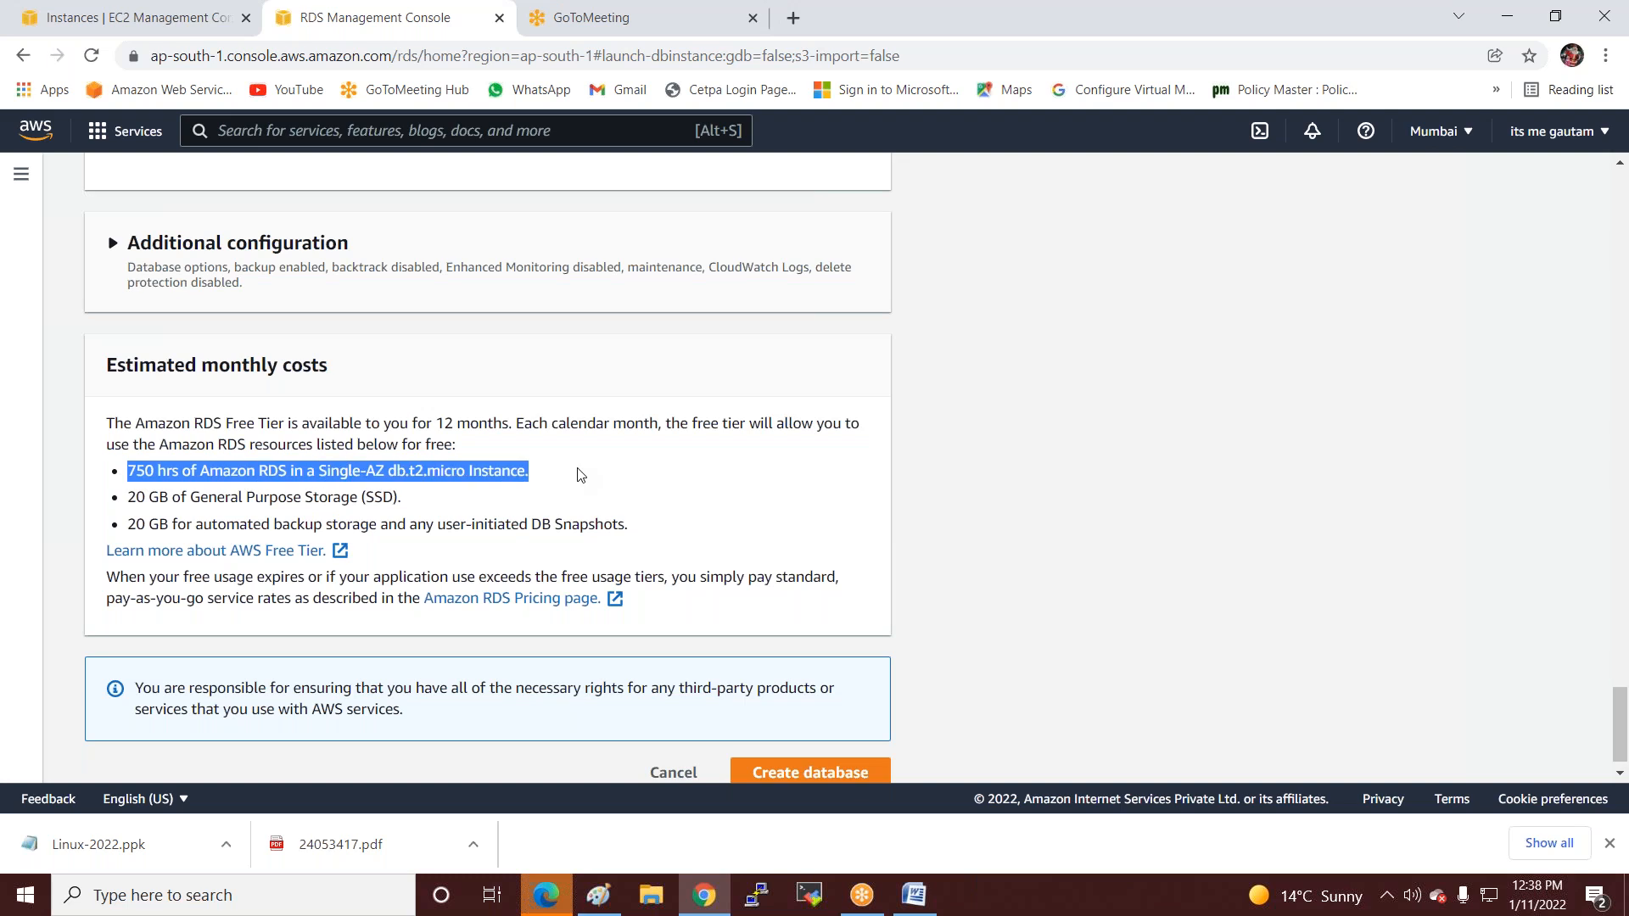
{"action": "left_click_drag", "start_coordinate": [127, 497], "coordinate": [450, 496]}
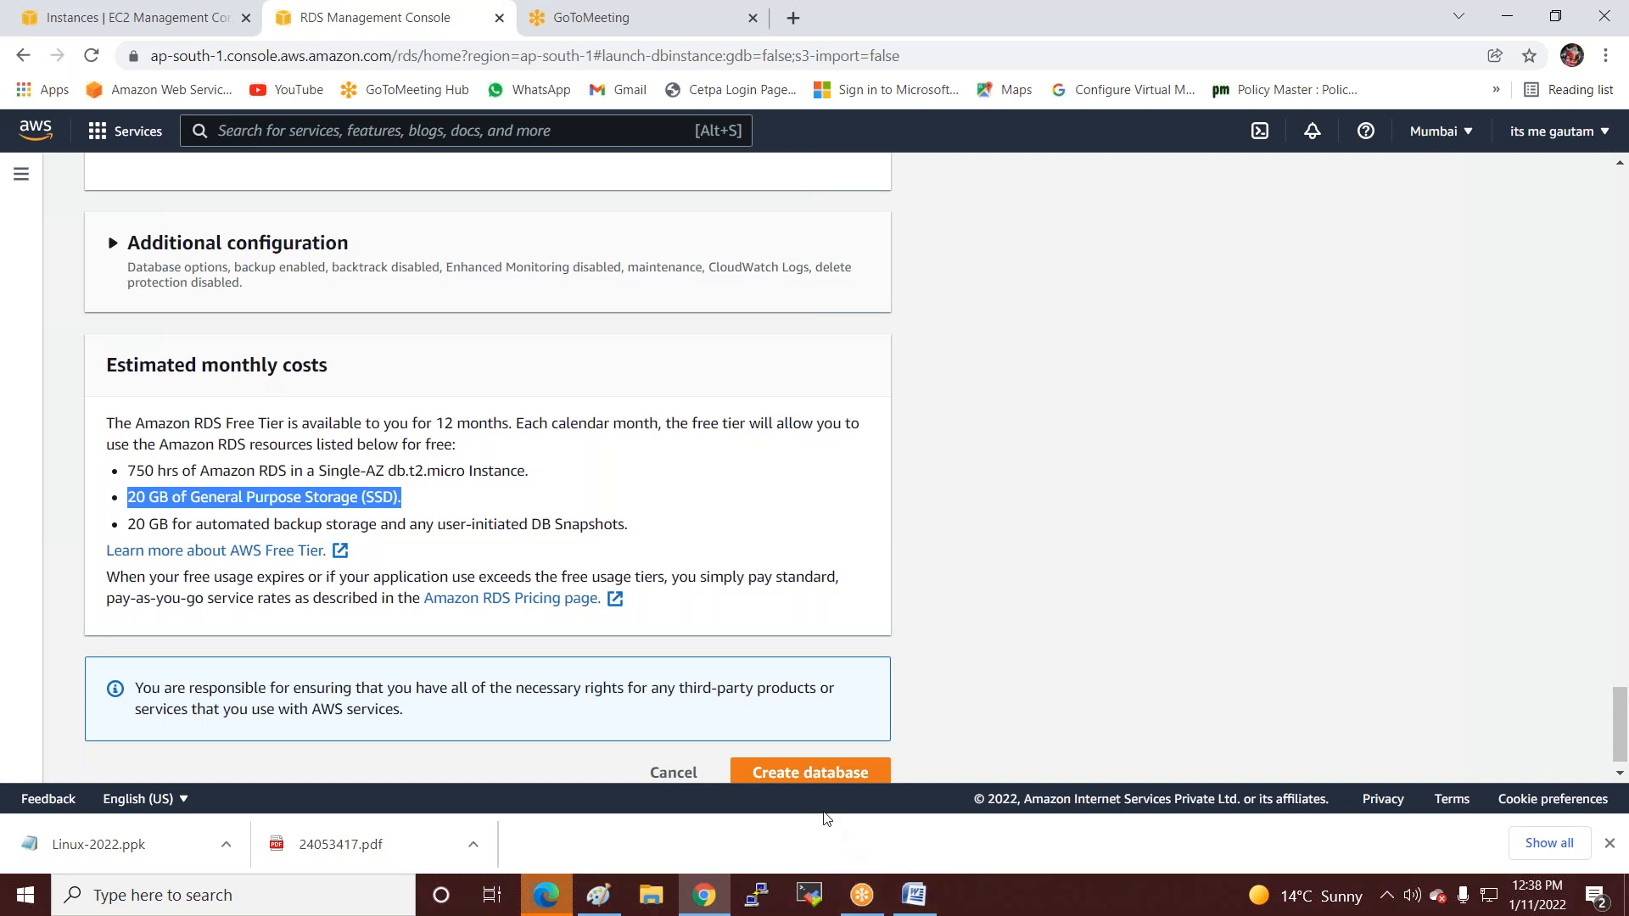
Submit creation of iccpinfotech and review its connectivity: SQL-Sg, ap-south-1a, publicly accessible, endpoint pending.
{"action": "left_click", "coordinate": [795, 772]}
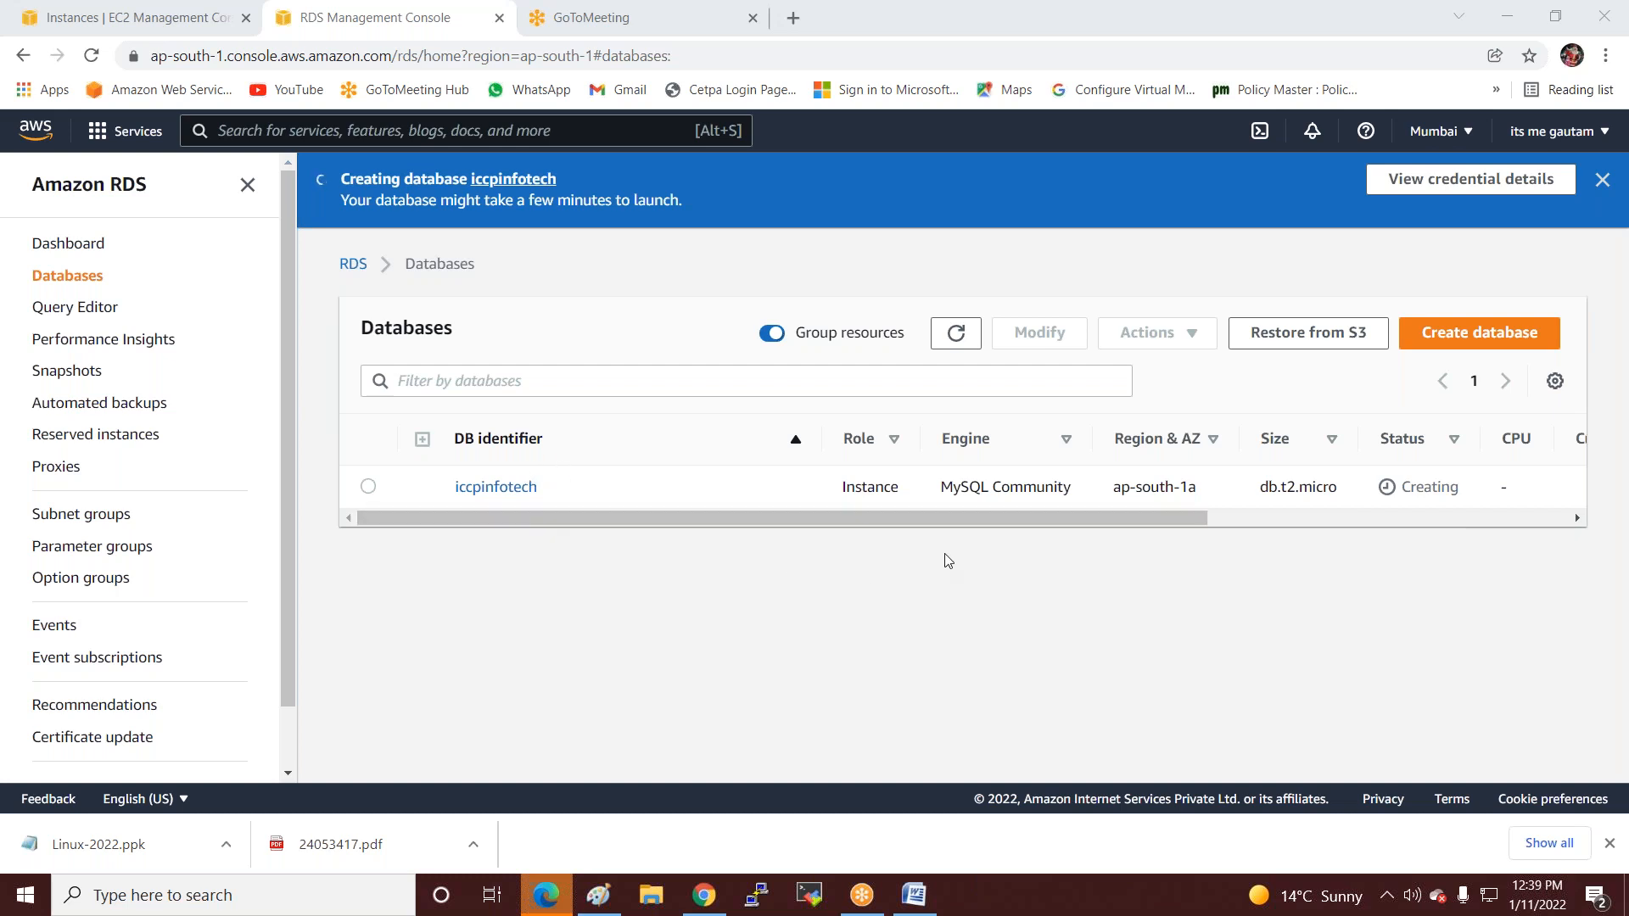
{"action": "left_click_drag", "start_coordinate": [926, 520], "coordinate": [1366, 523]}
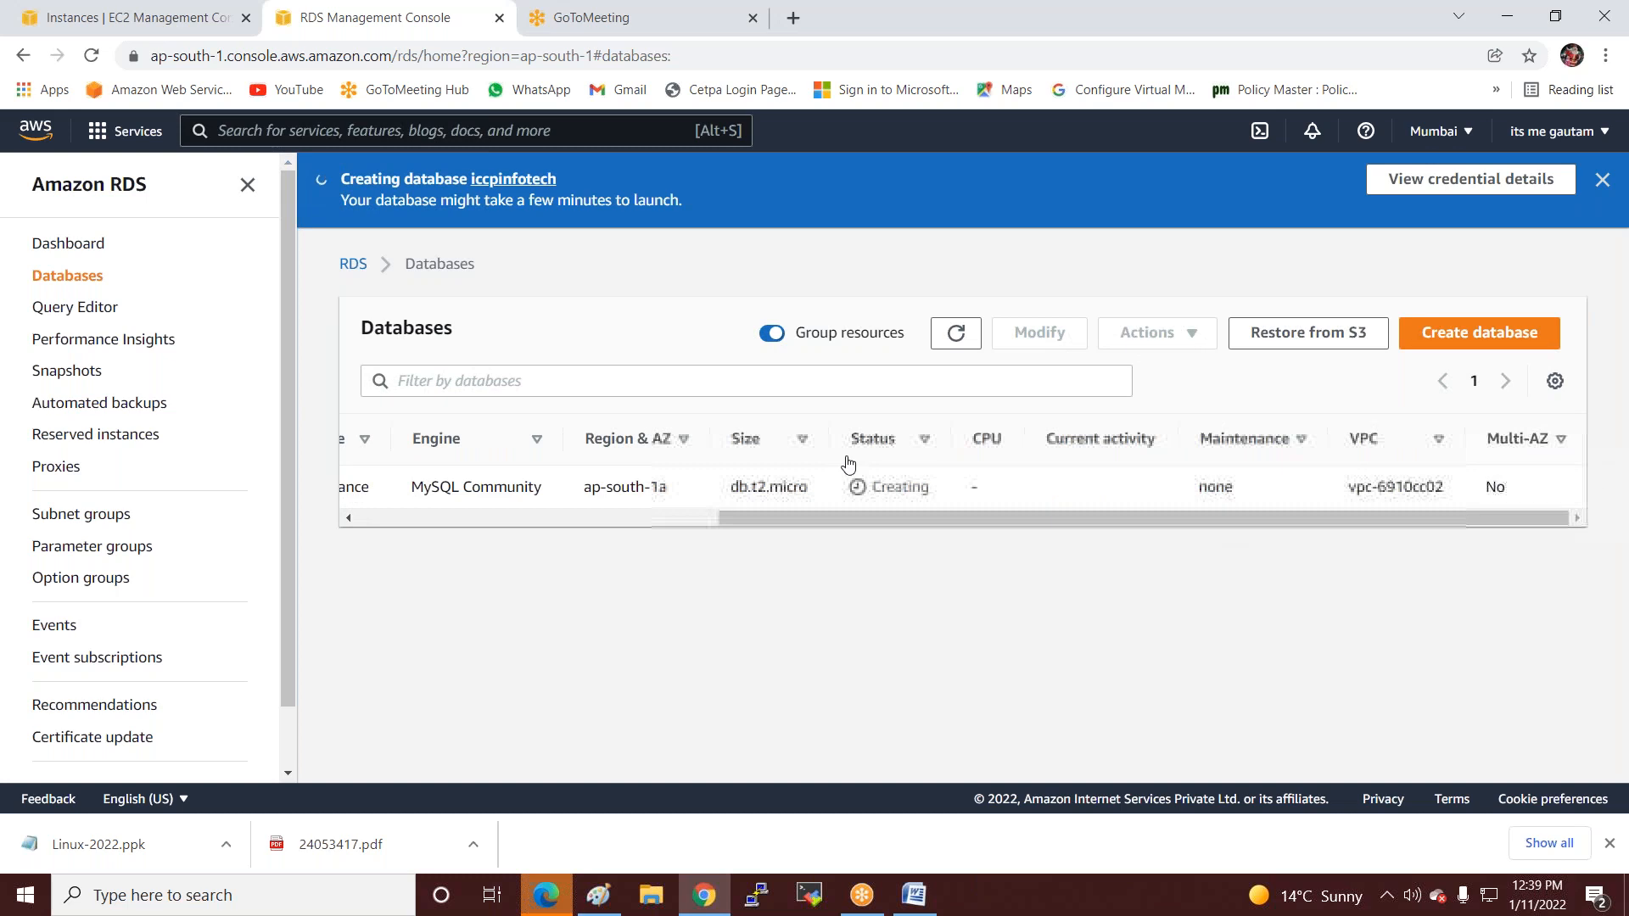
{"action": "left_click_drag", "start_coordinate": [942, 490], "coordinate": [461, 568]}
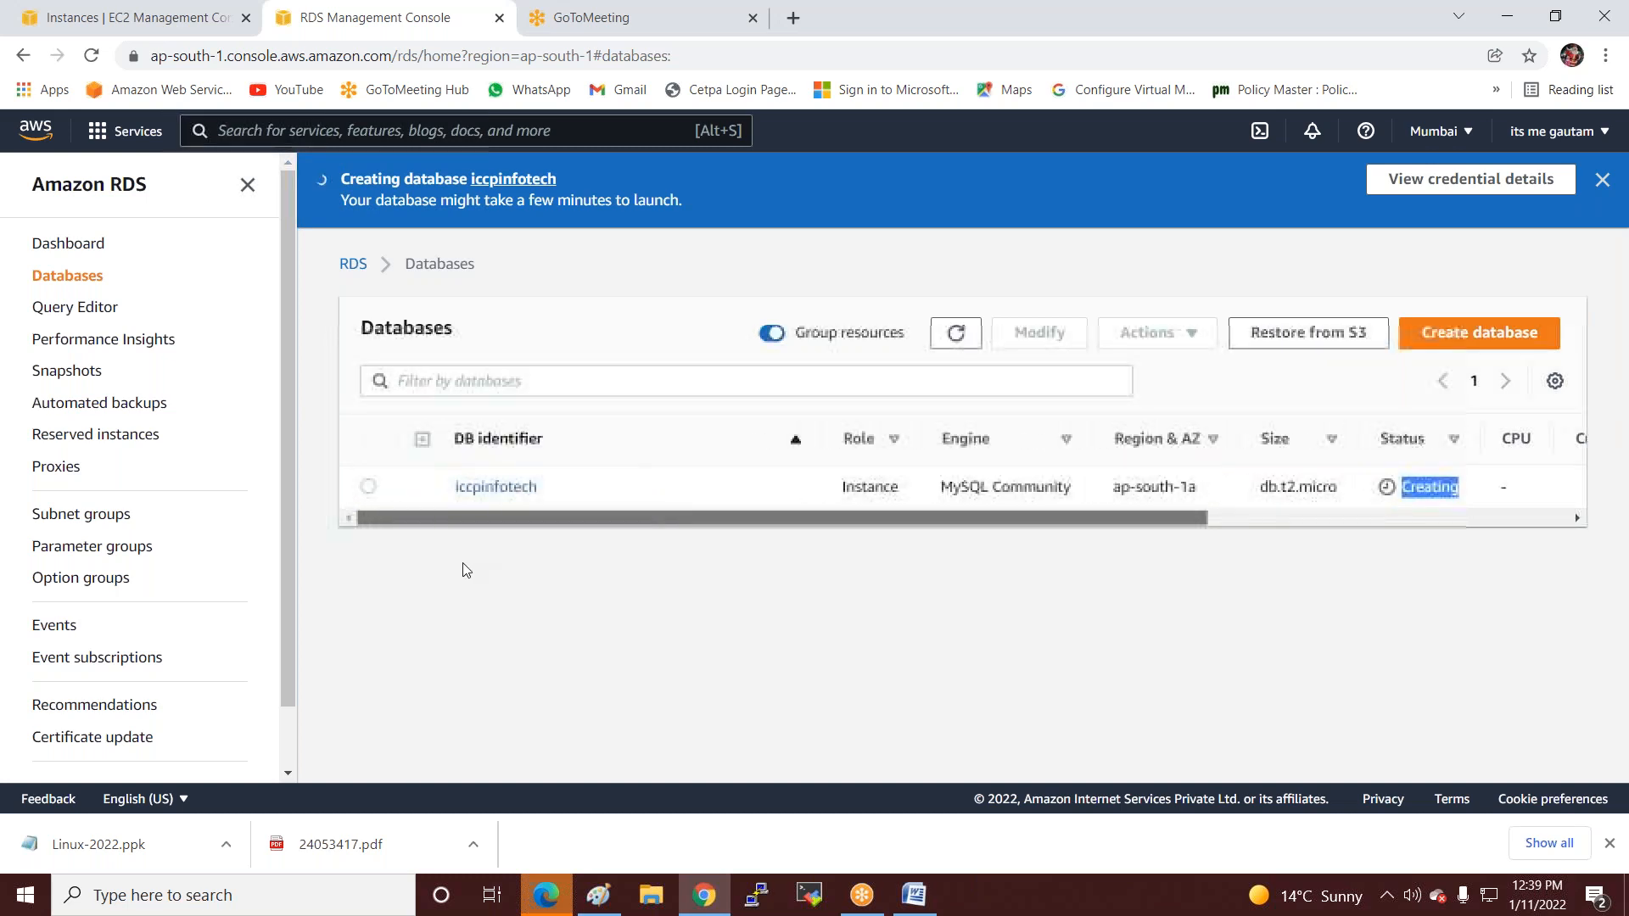
{"action": "left_click", "coordinate": [509, 491]}
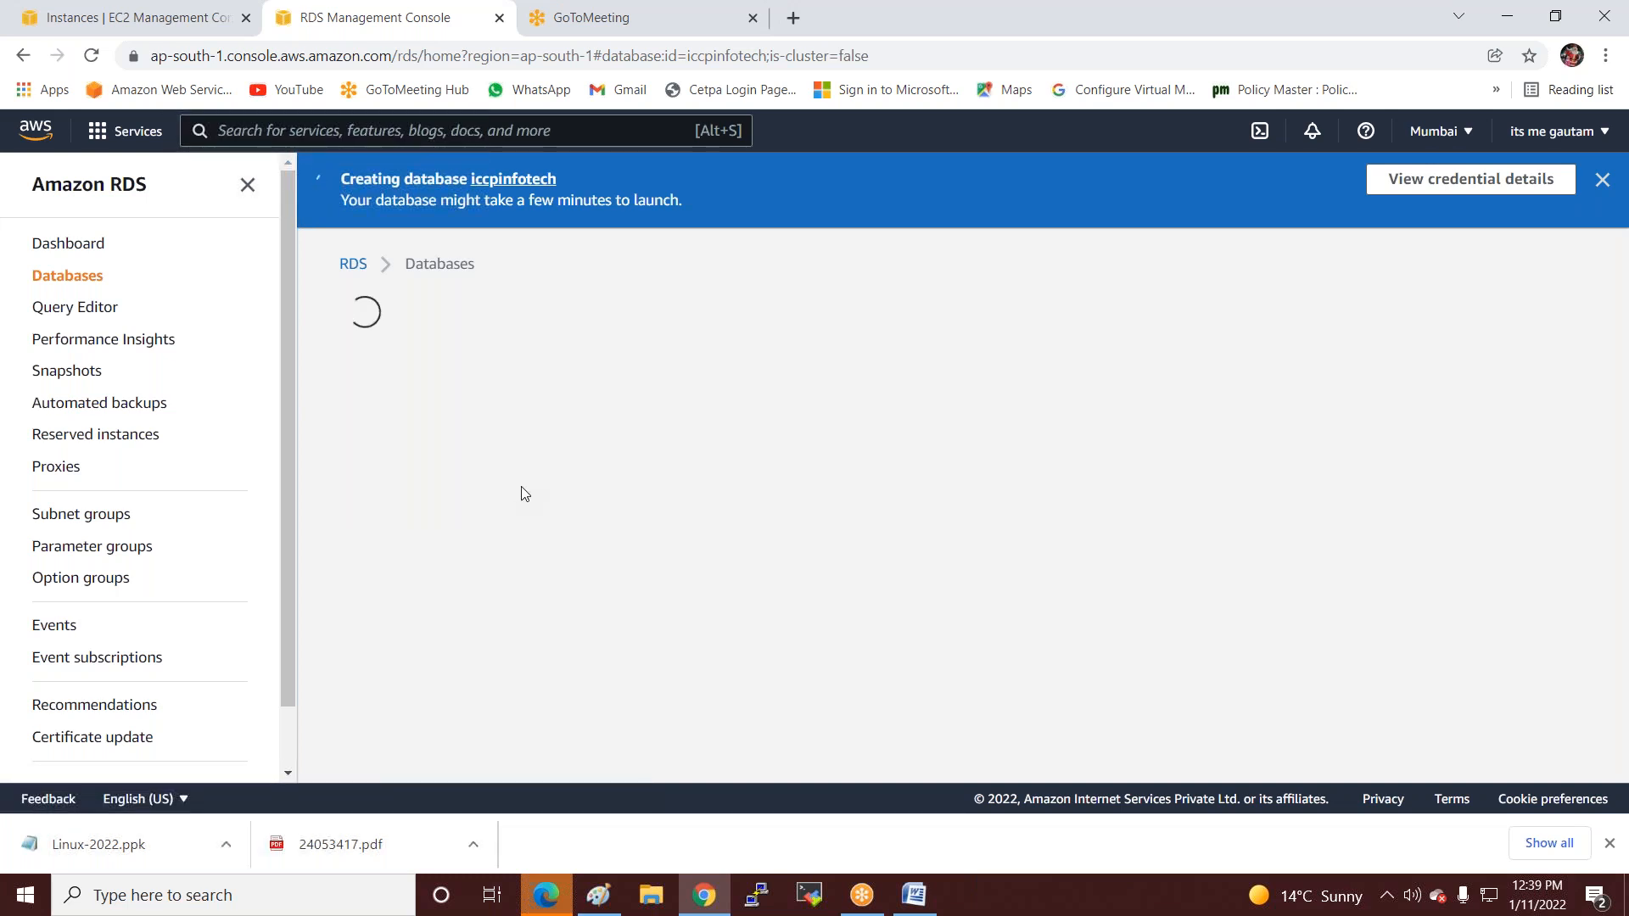
{"action": "scroll", "coordinate": [638, 572], "scroll_direction": "down", "scroll_amount": 3}
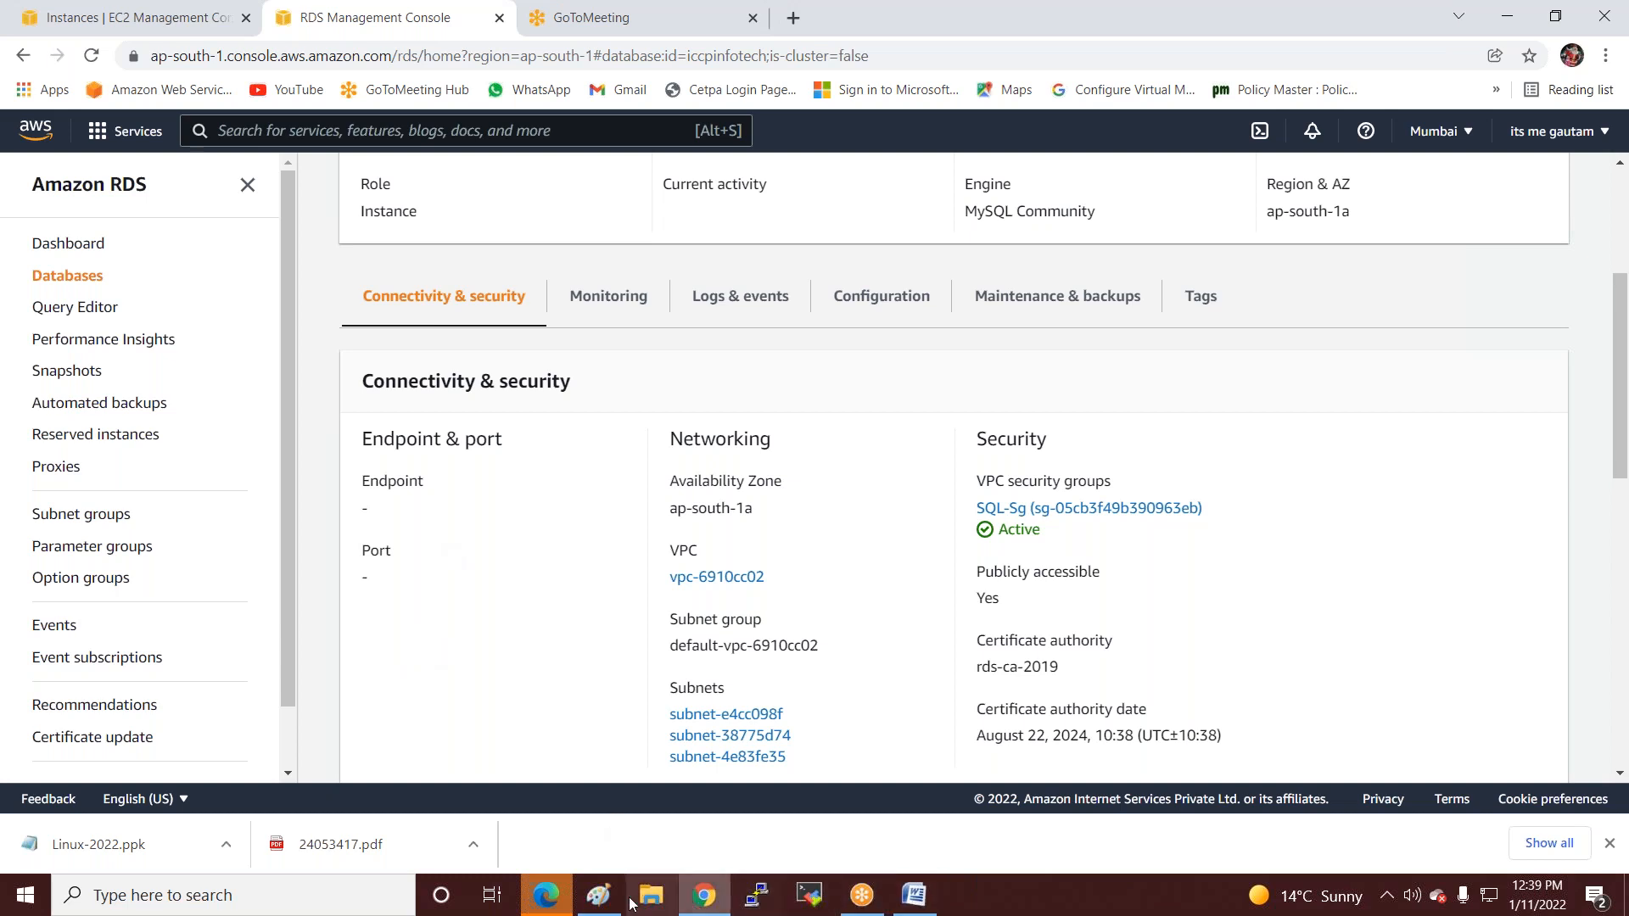
Add an 'SQL' text label inside the Linux box of the Paint diagram.
{"action": "left_click", "coordinate": [599, 895]}
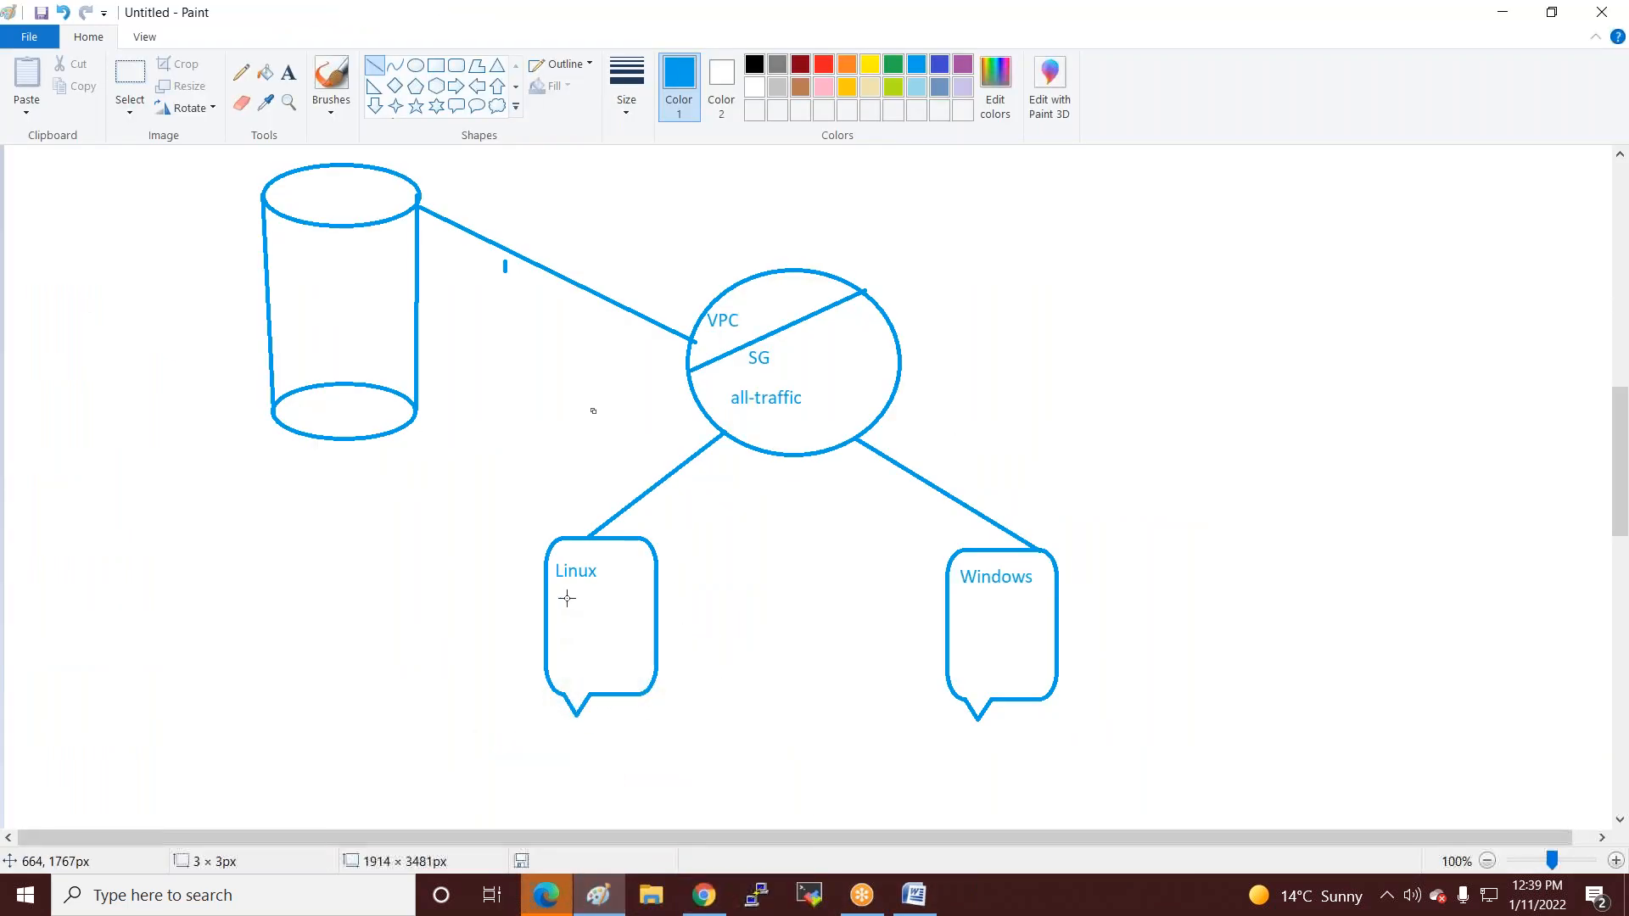
{"action": "left_click", "coordinate": [288, 73]}
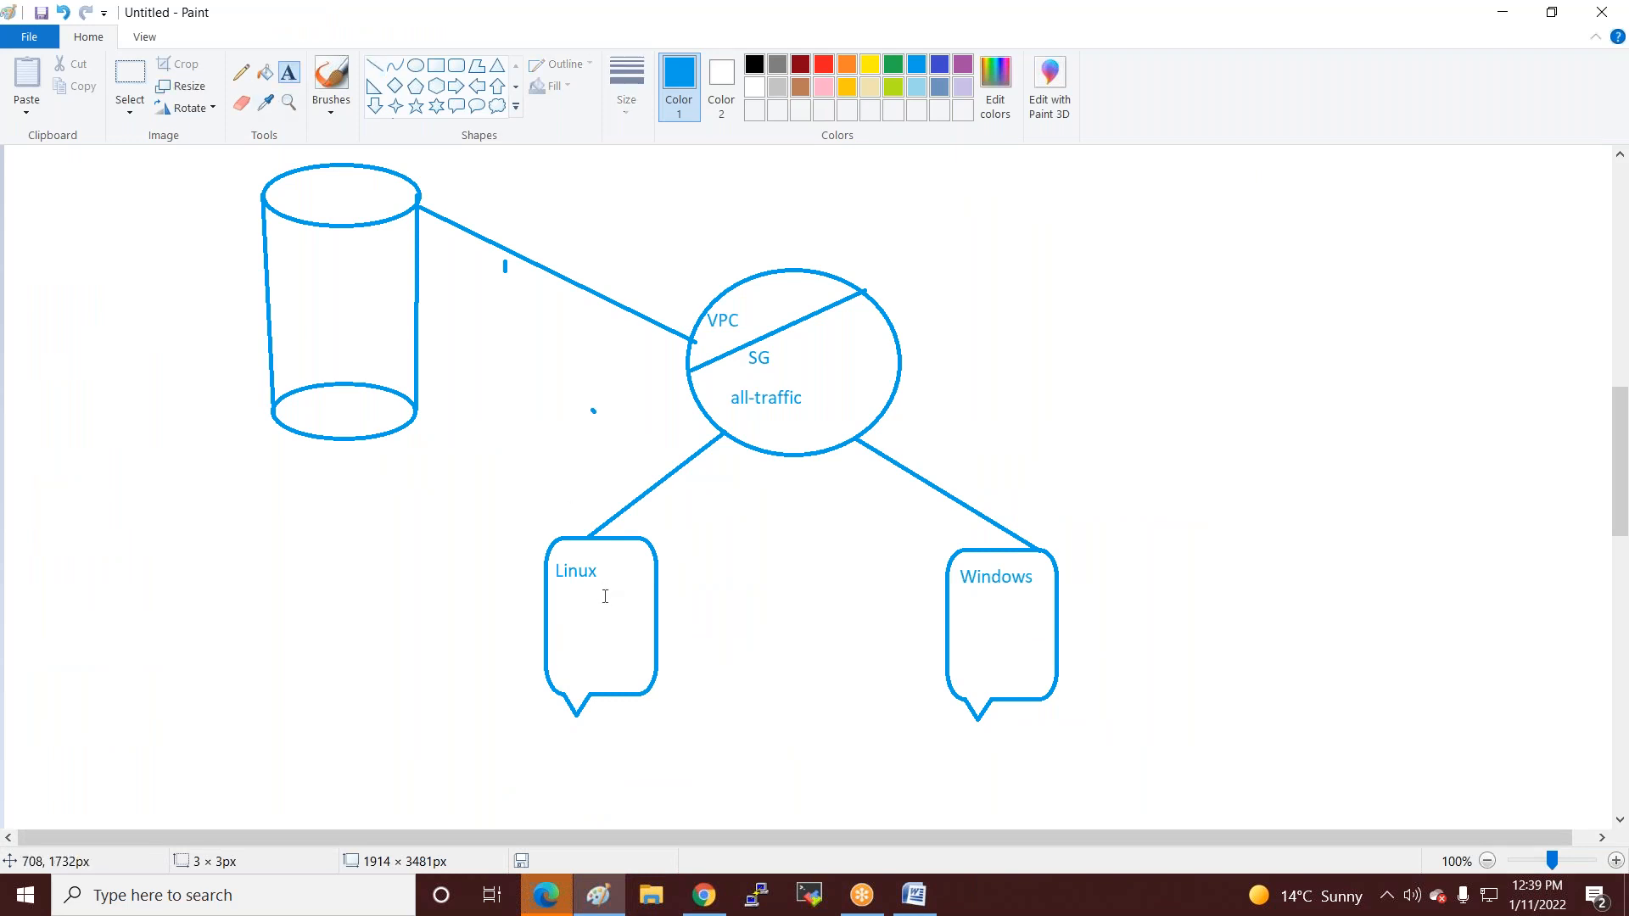
{"action": "left_click", "coordinate": [562, 599]}
{"action": "type", "text": "SQL"}
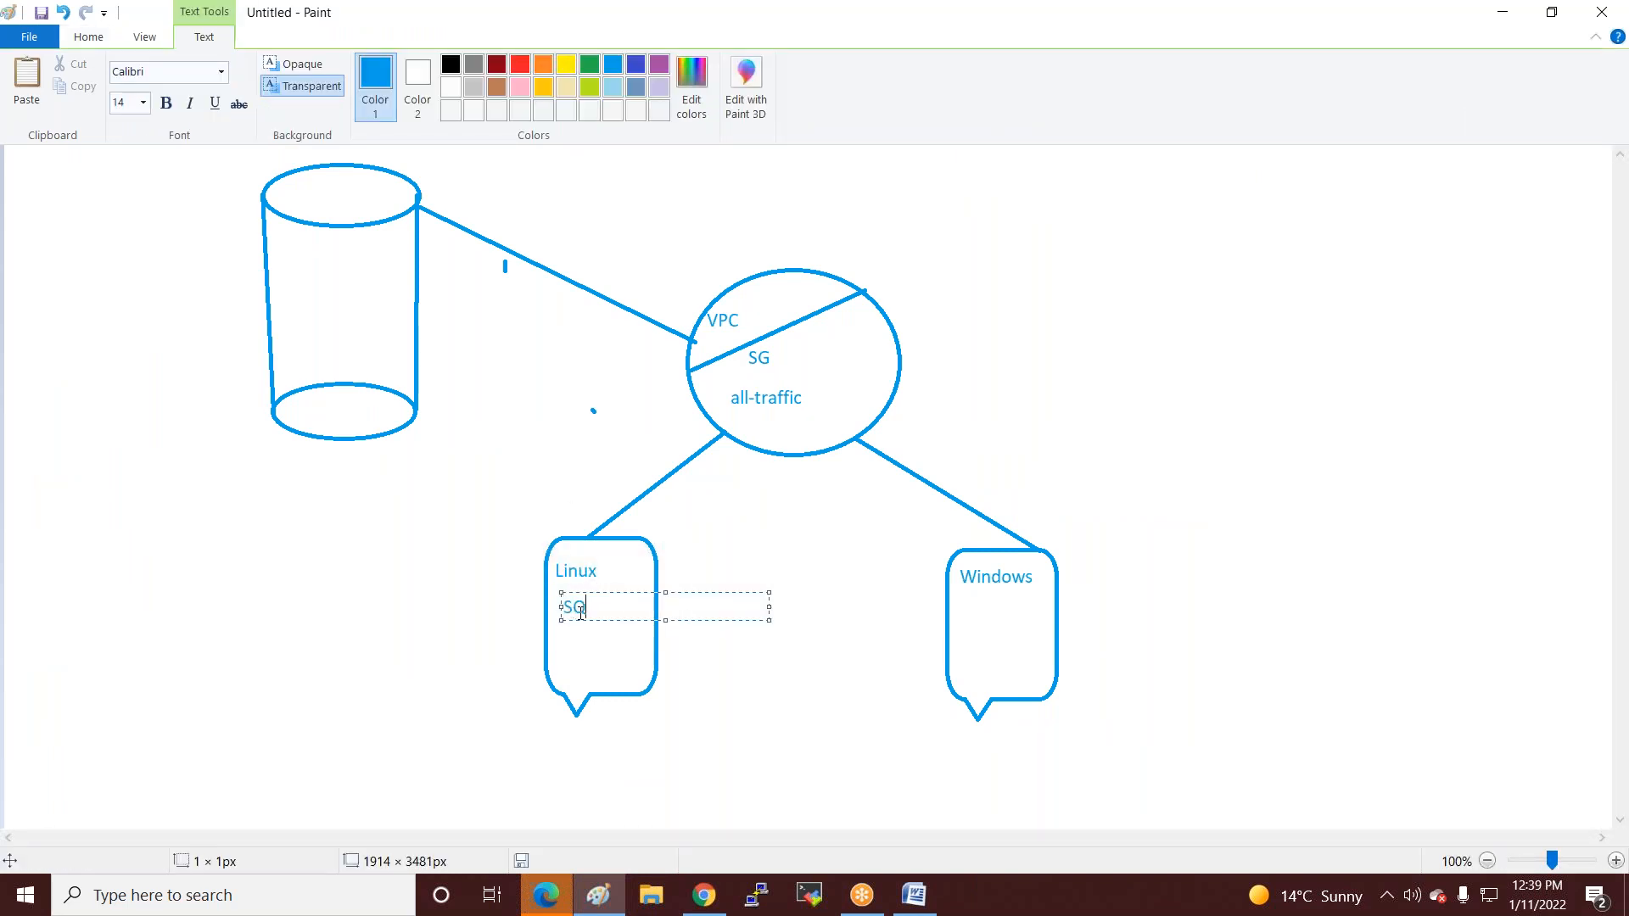
{"action": "left_click", "coordinate": [967, 609]}
Add a matching 'SQL' text label inside the Windows box.
{"action": "left_click", "coordinate": [967, 609]}
{"action": "type", "text": "SQL"}
{"action": "left_click", "coordinate": [560, 568]}
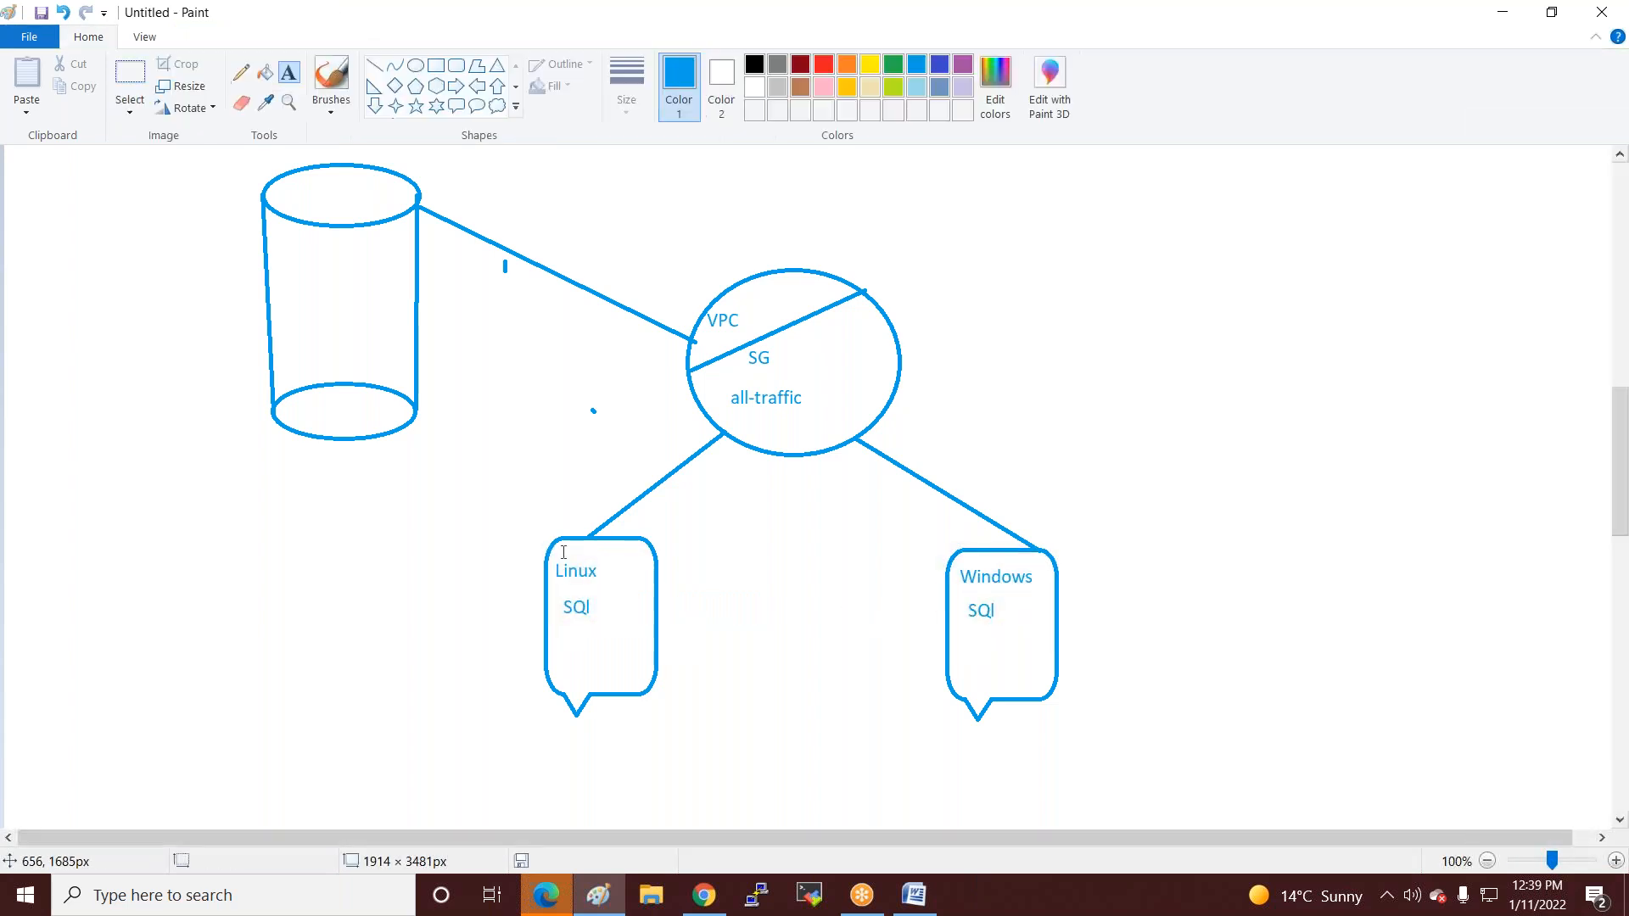
{"action": "left_click", "coordinate": [703, 893]}
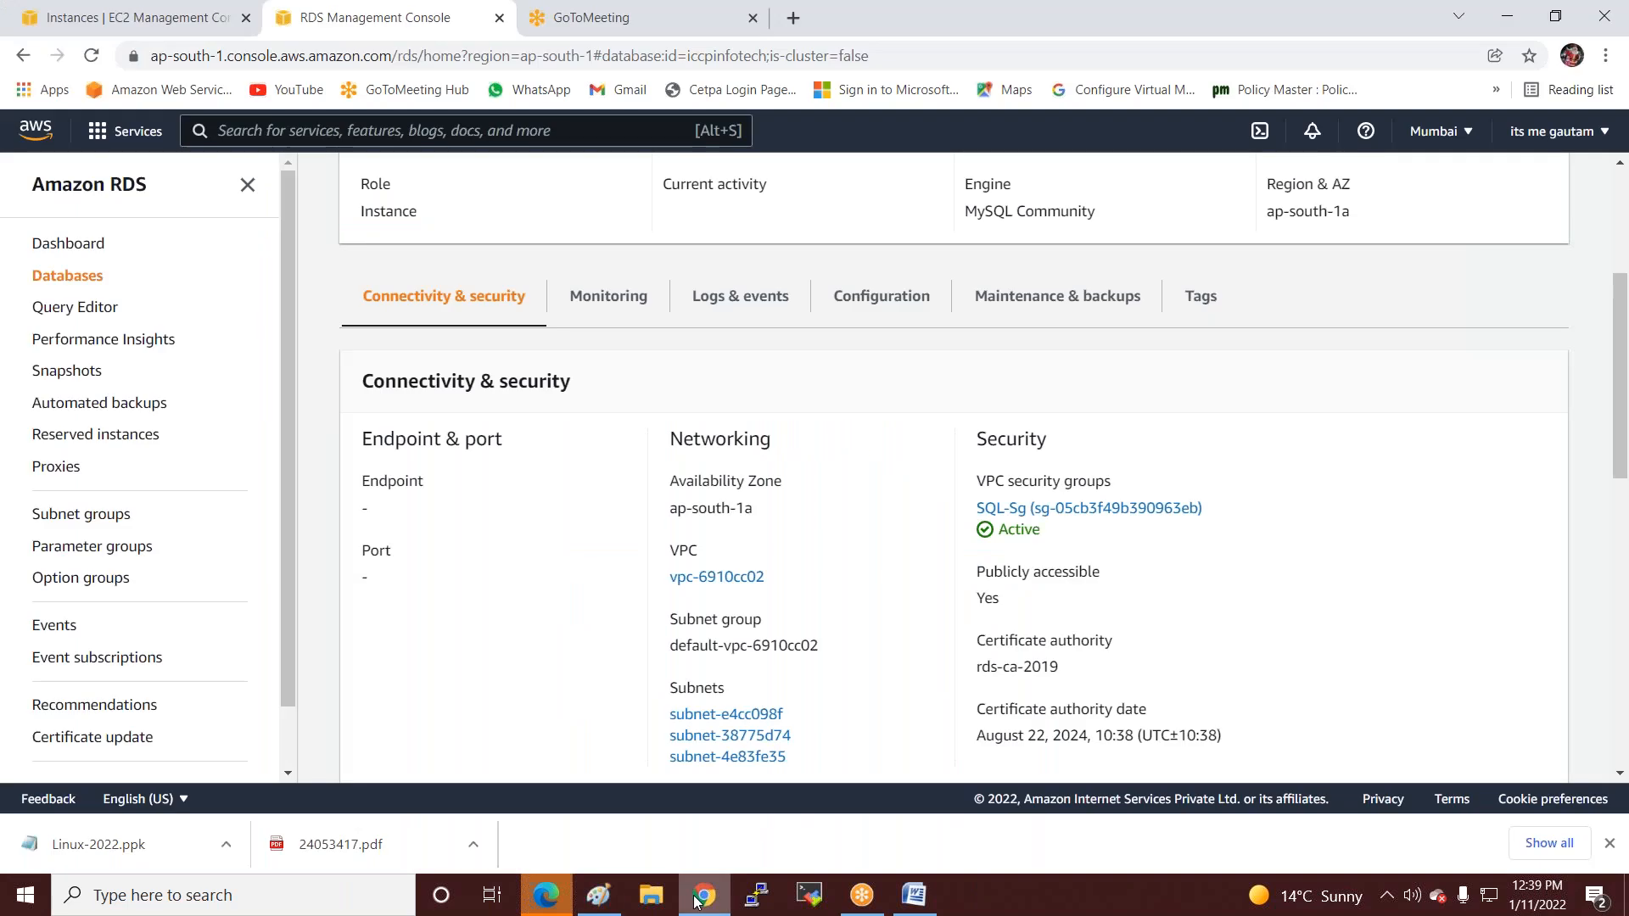
Open the RDP client connection details for the server EC2 instance.
{"action": "left_click", "coordinate": [140, 17]}
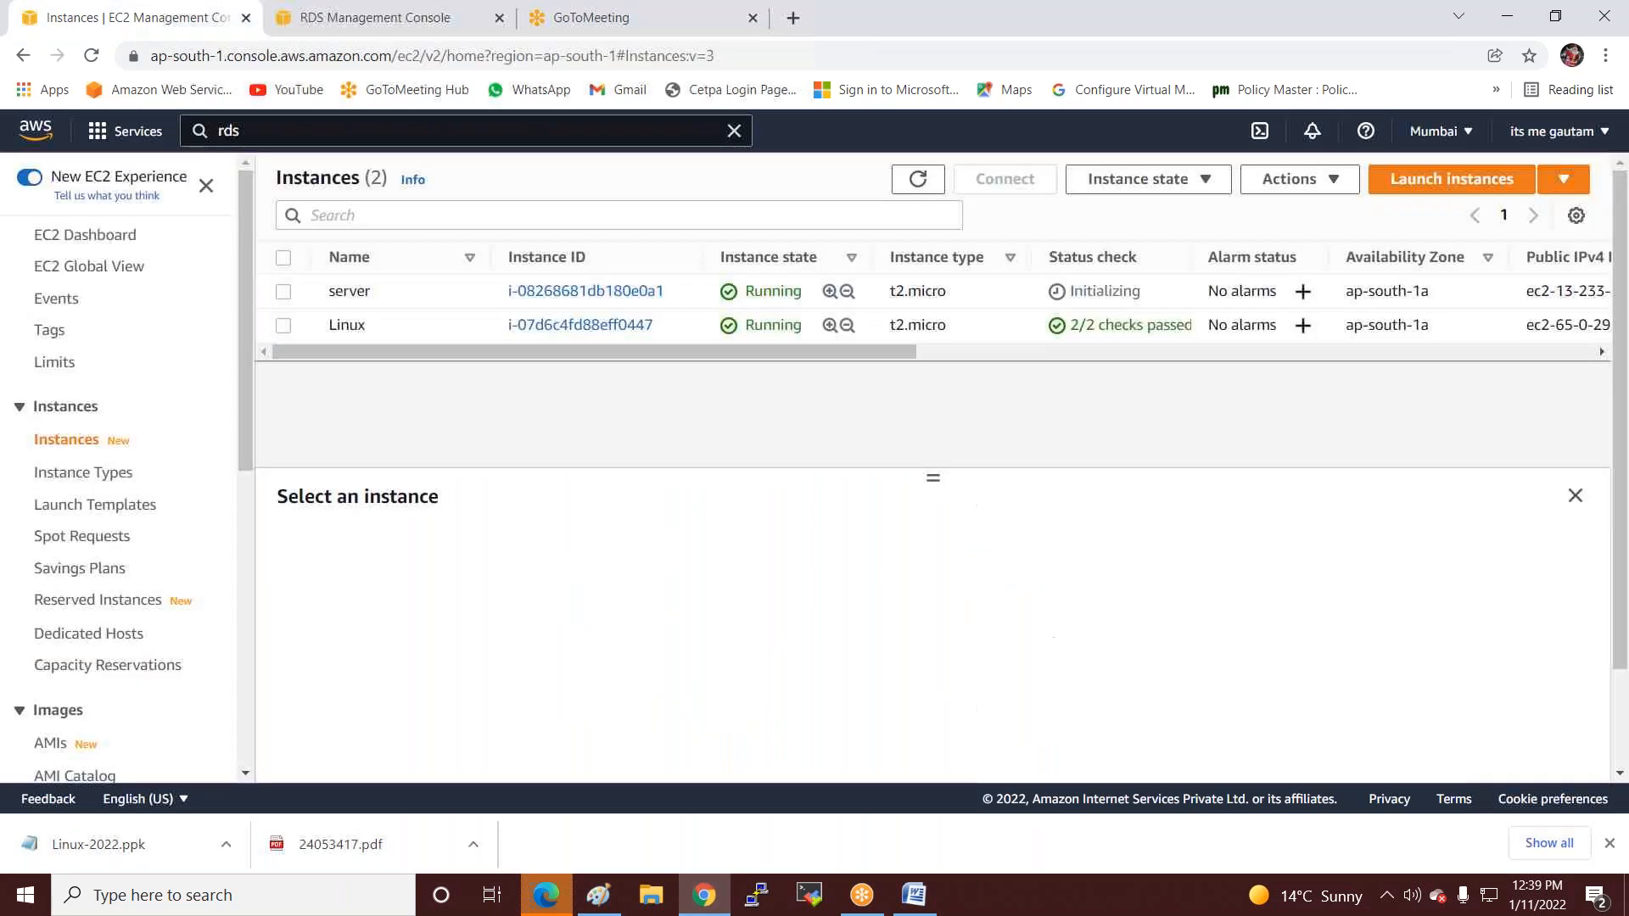
{"action": "left_click", "coordinate": [283, 292]}
{"action": "left_click", "coordinate": [1028, 185]}
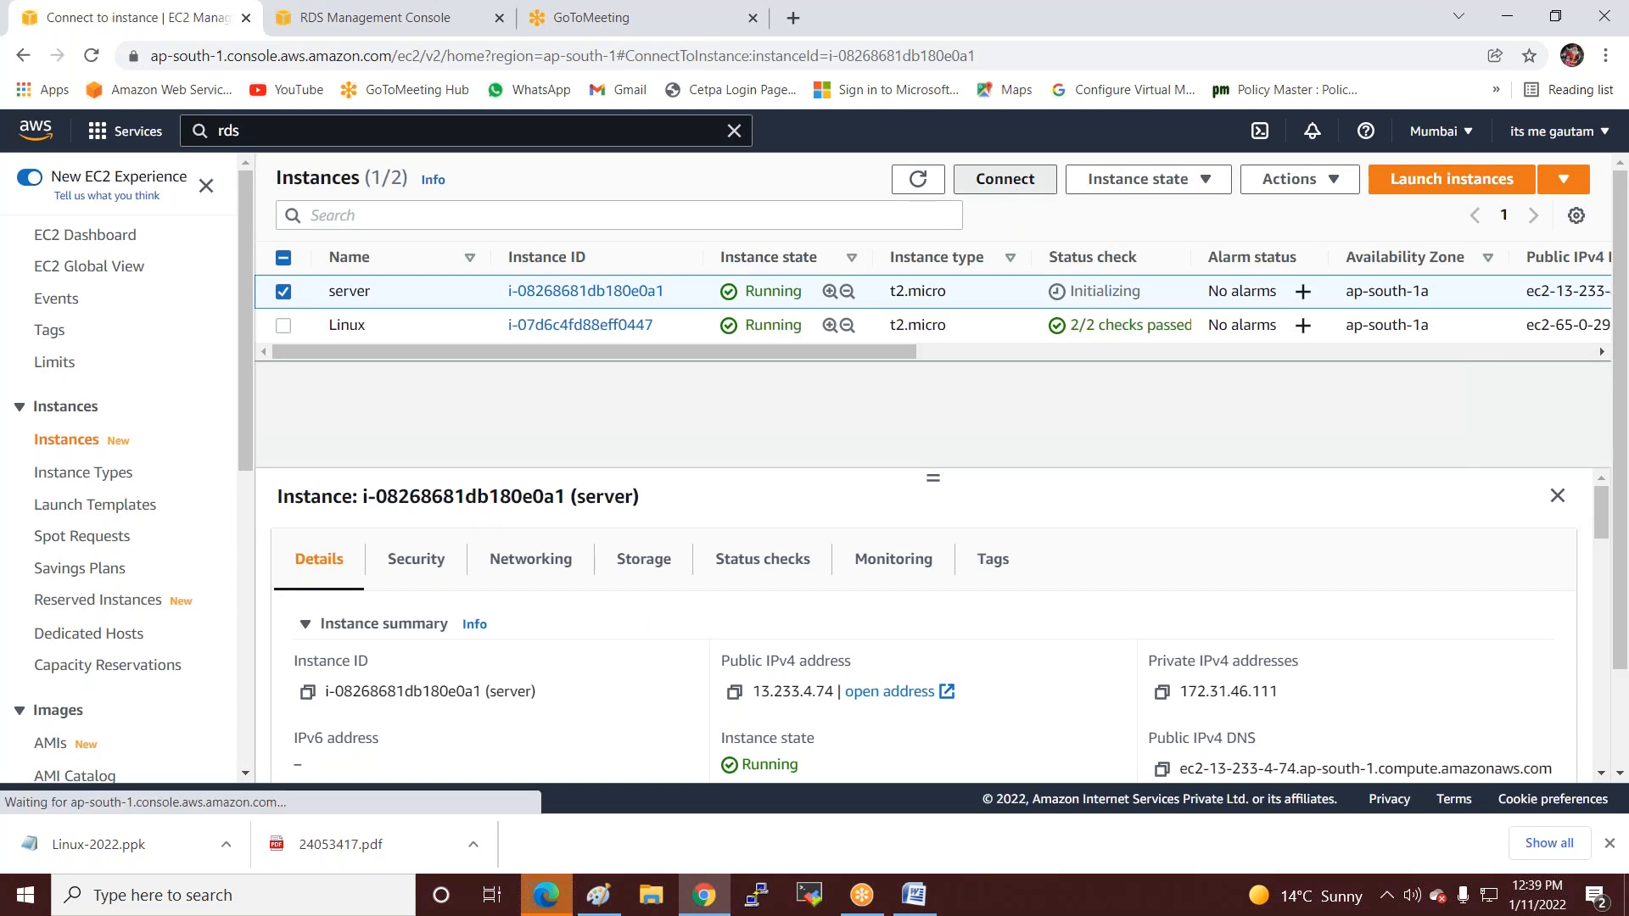
{"action": "left_click", "coordinate": [319, 359]}
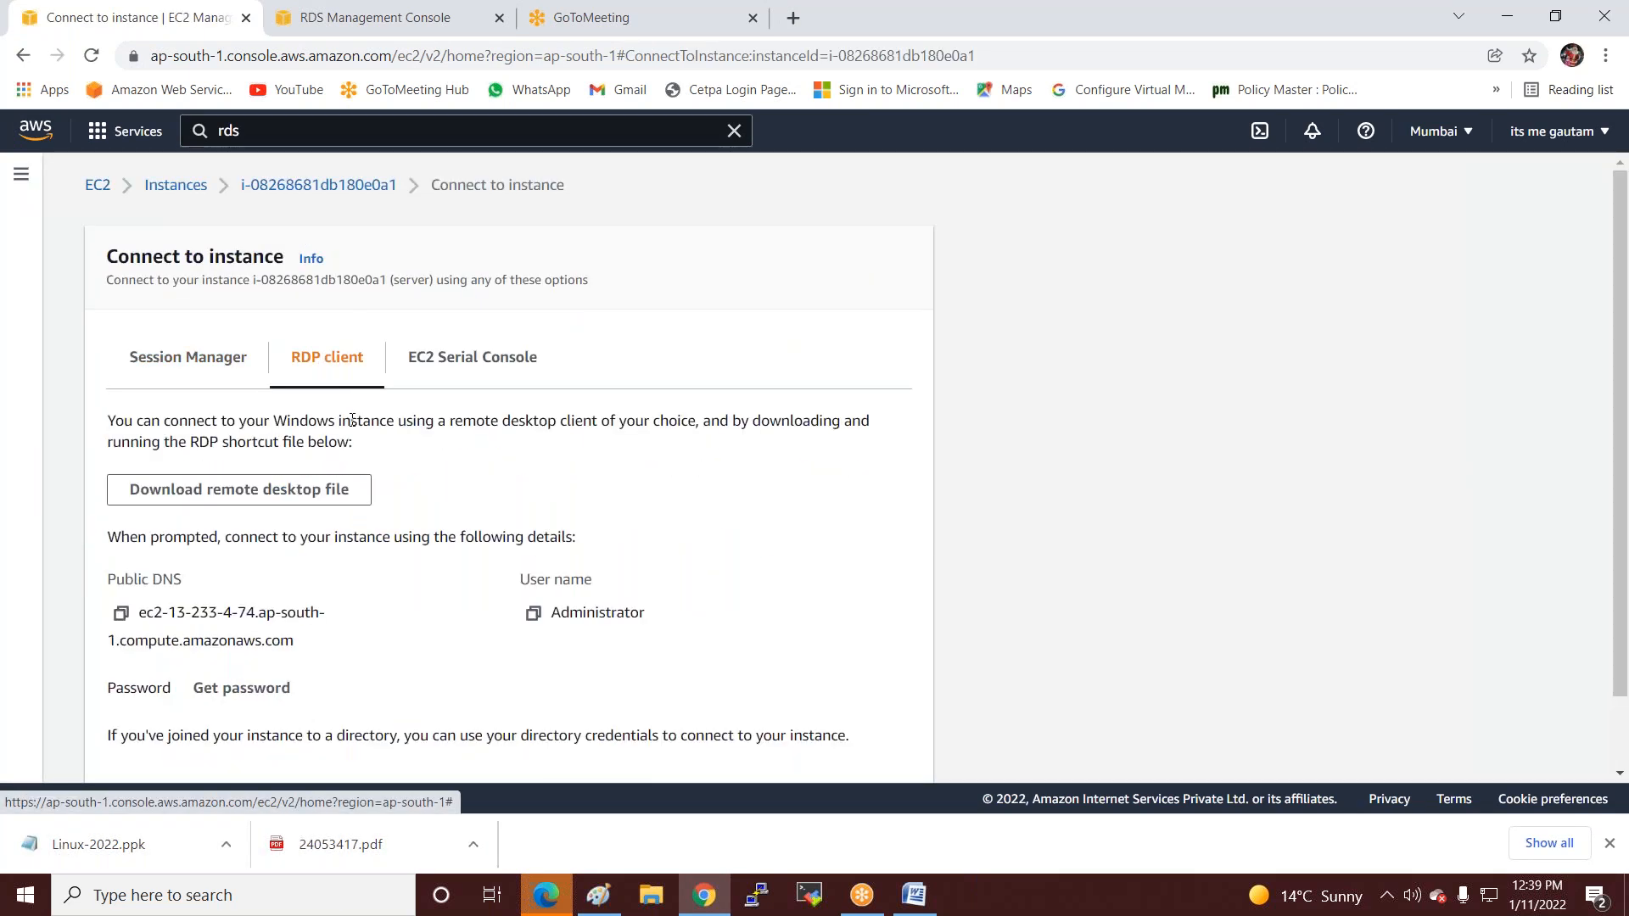
{"action": "scroll", "coordinate": [280, 509], "scroll_direction": "down", "scroll_amount": 1}
Decrypt the administrator password with the Windows-2022 key pair, copy it, and open server.rdp.
{"action": "left_click", "coordinate": [240, 604]}
{"action": "left_click", "coordinate": [186, 524]}
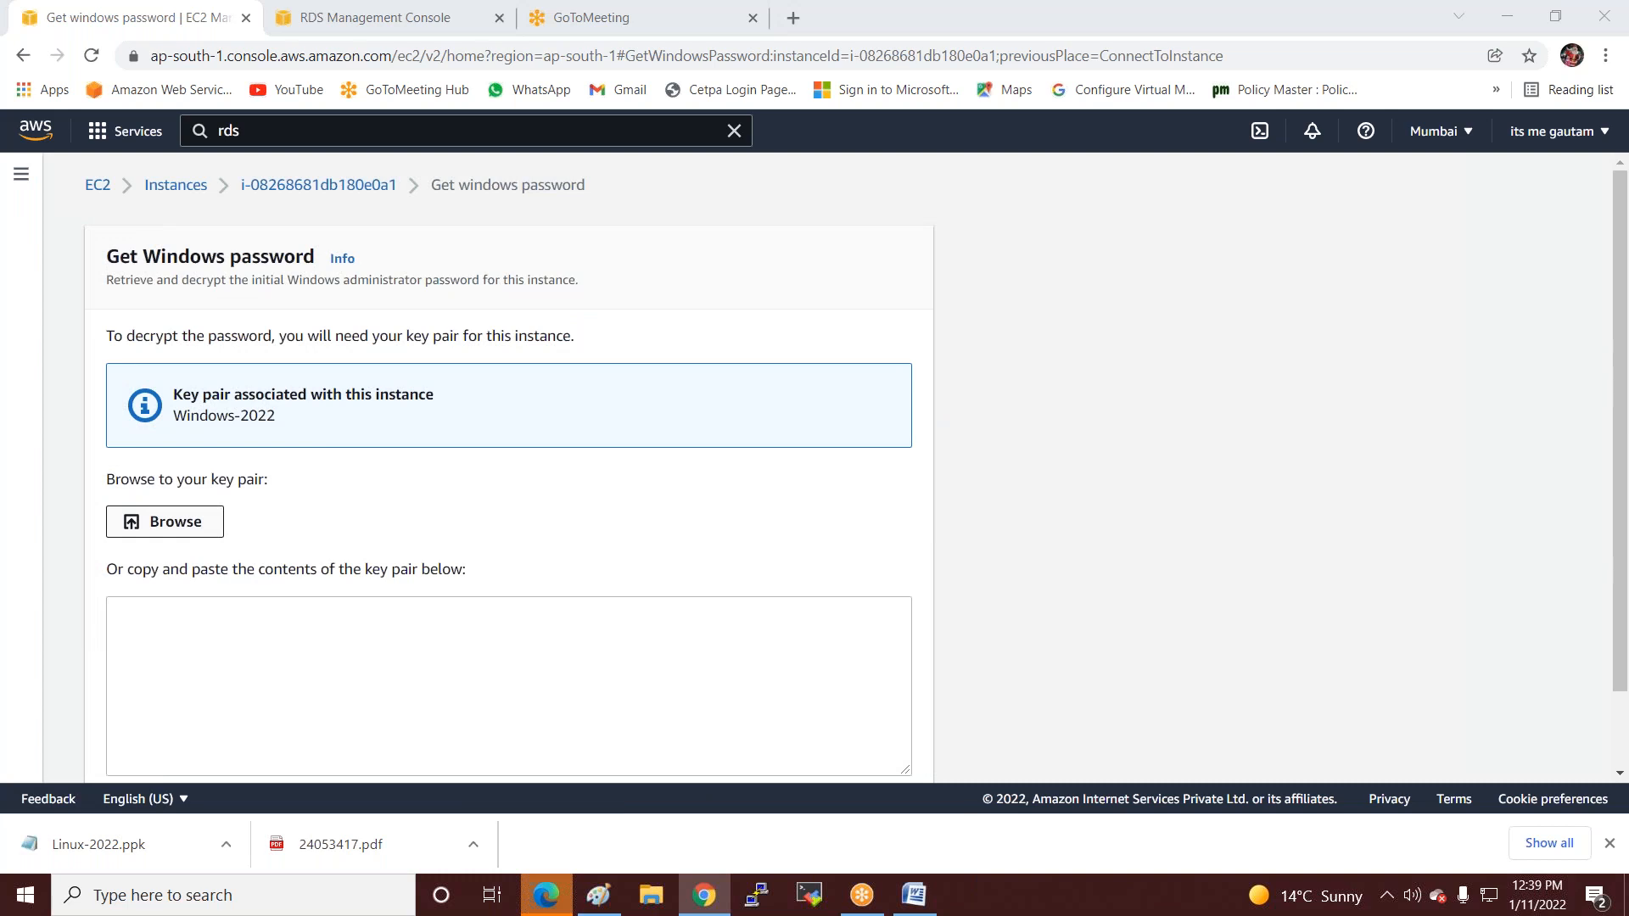
{"action": "double_click", "coordinate": [592, 365]}
{"action": "scroll", "coordinate": [659, 531], "scroll_direction": "down", "scroll_amount": 2}
{"action": "left_click", "coordinate": [825, 747]}
{"action": "scroll", "coordinate": [731, 647], "scroll_direction": "down", "scroll_amount": 2}
{"action": "left_click", "coordinate": [121, 606]}
{"action": "left_click", "coordinate": [246, 386]}
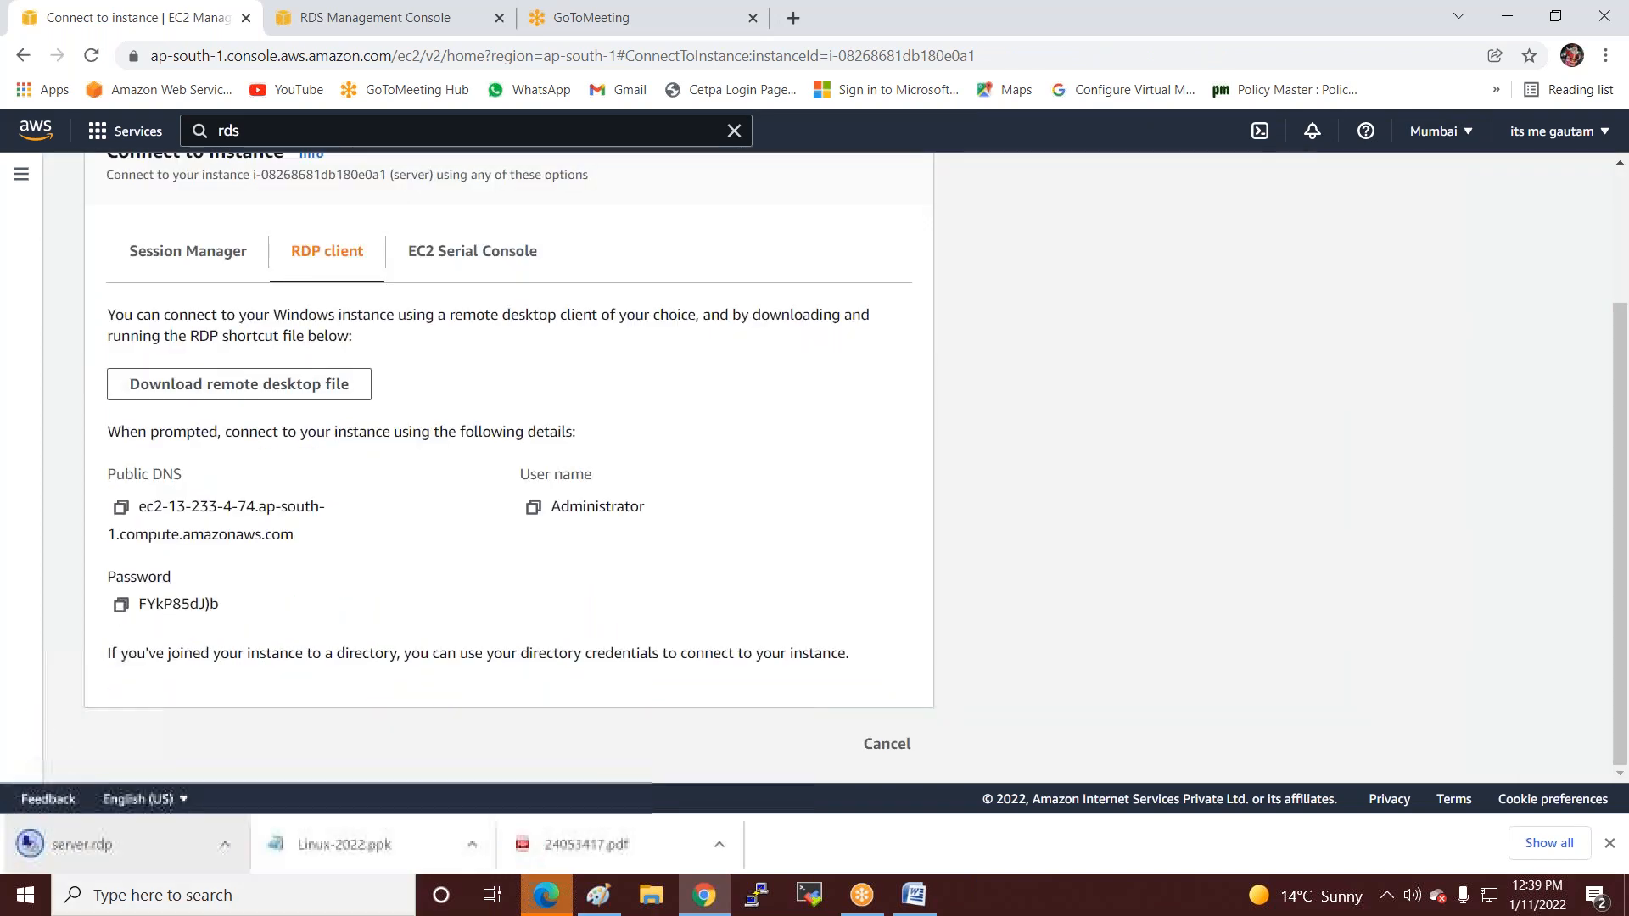
{"action": "left_click", "coordinate": [126, 852]}
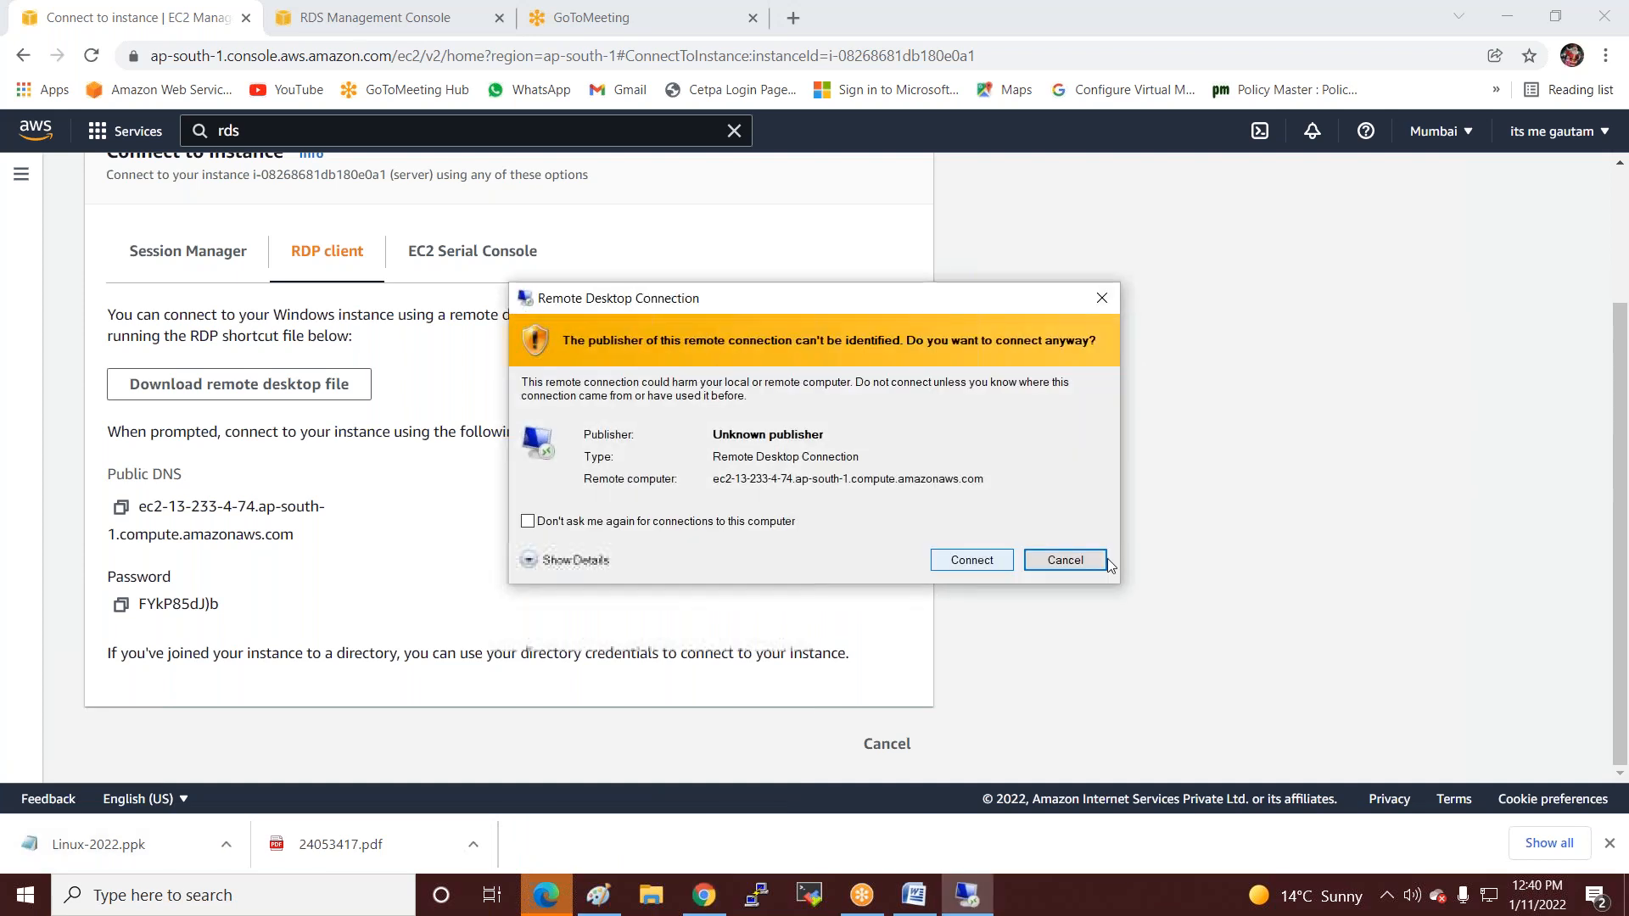
Connect past the publisher warning, sign in with the pasted administrator password, and accept the certificate.
{"action": "left_click", "coordinate": [990, 561]}
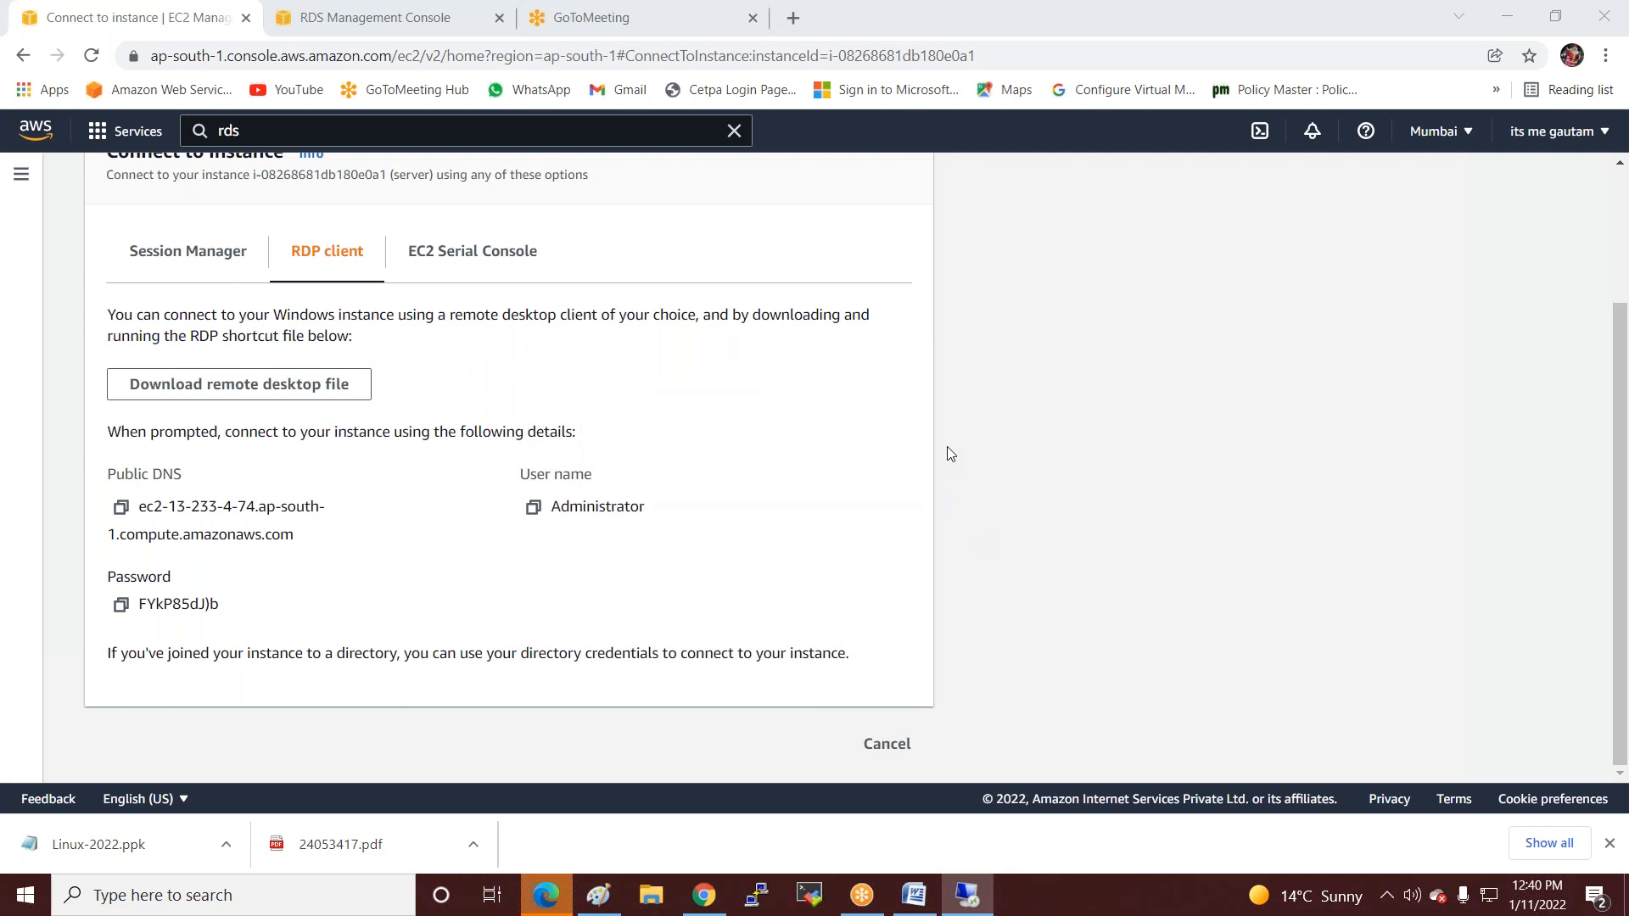
{"action": "key", "text": "ctrl+v"}
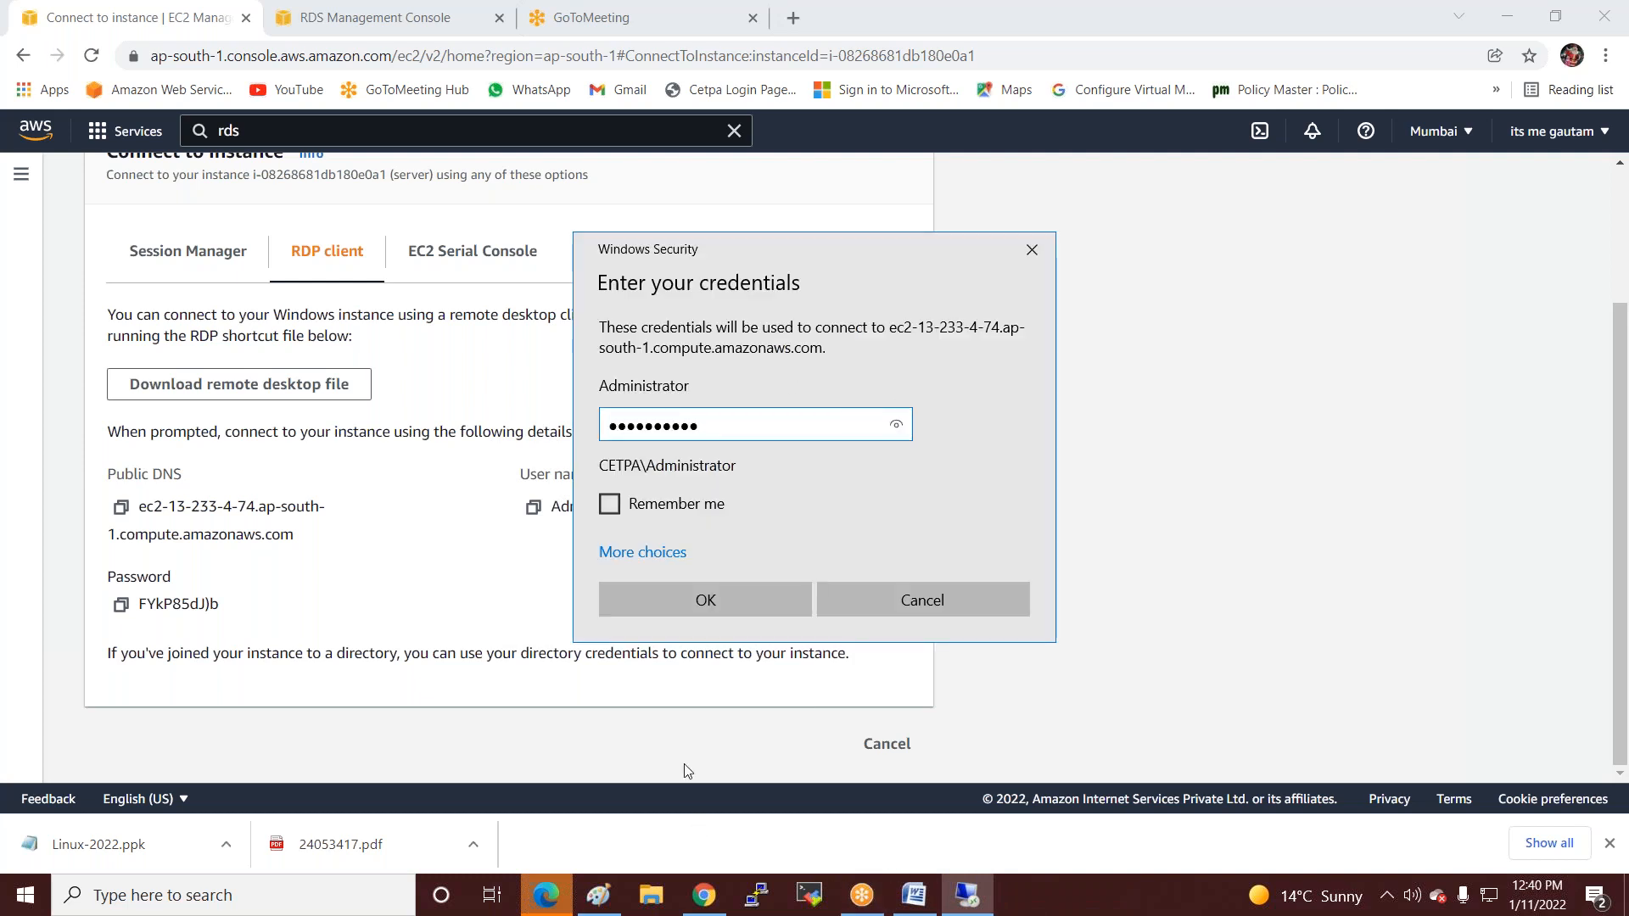
{"action": "left_click", "coordinate": [671, 600]}
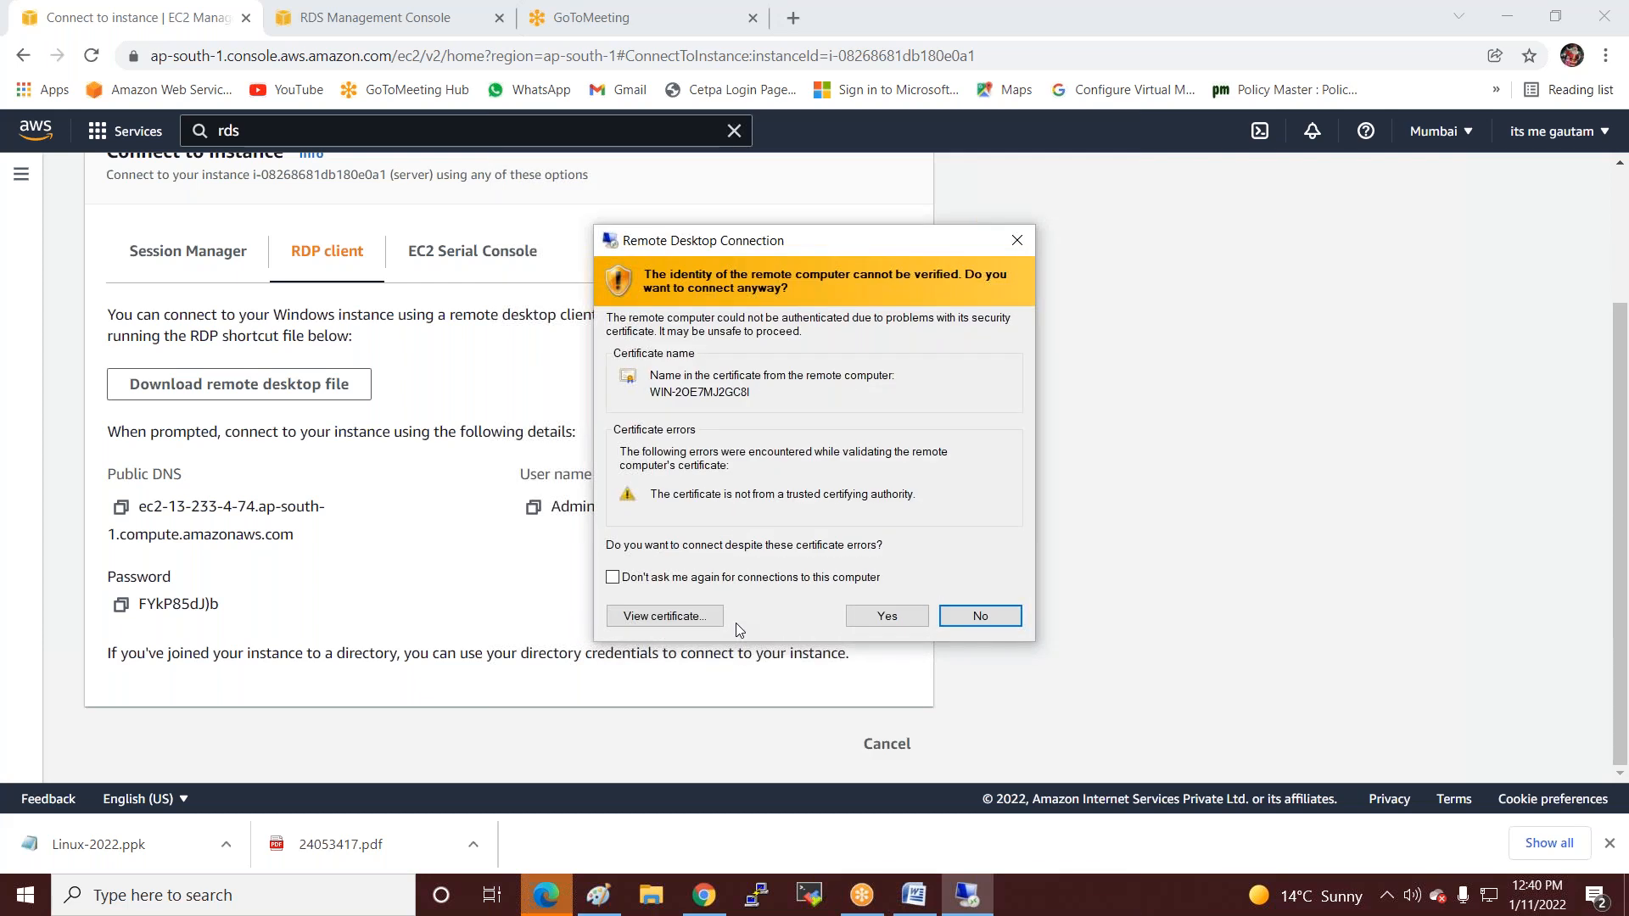
{"action": "left_click", "coordinate": [887, 619]}
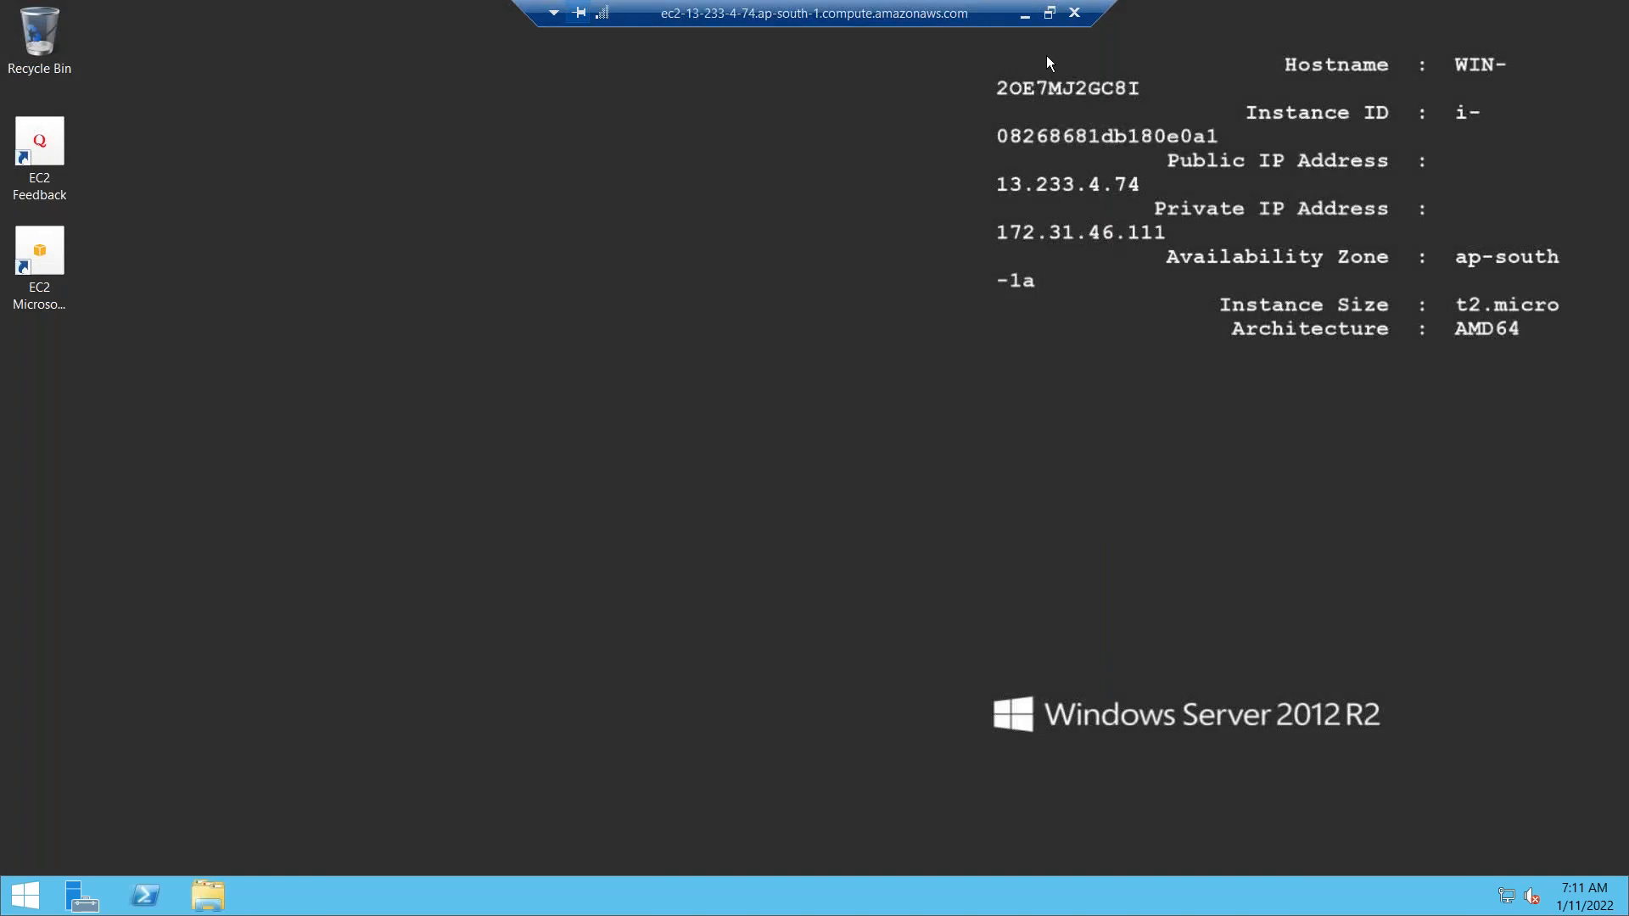
On the local computer, open the D:\all\aws keys folder in File Explorer.
{"action": "left_click", "coordinate": [1025, 17]}
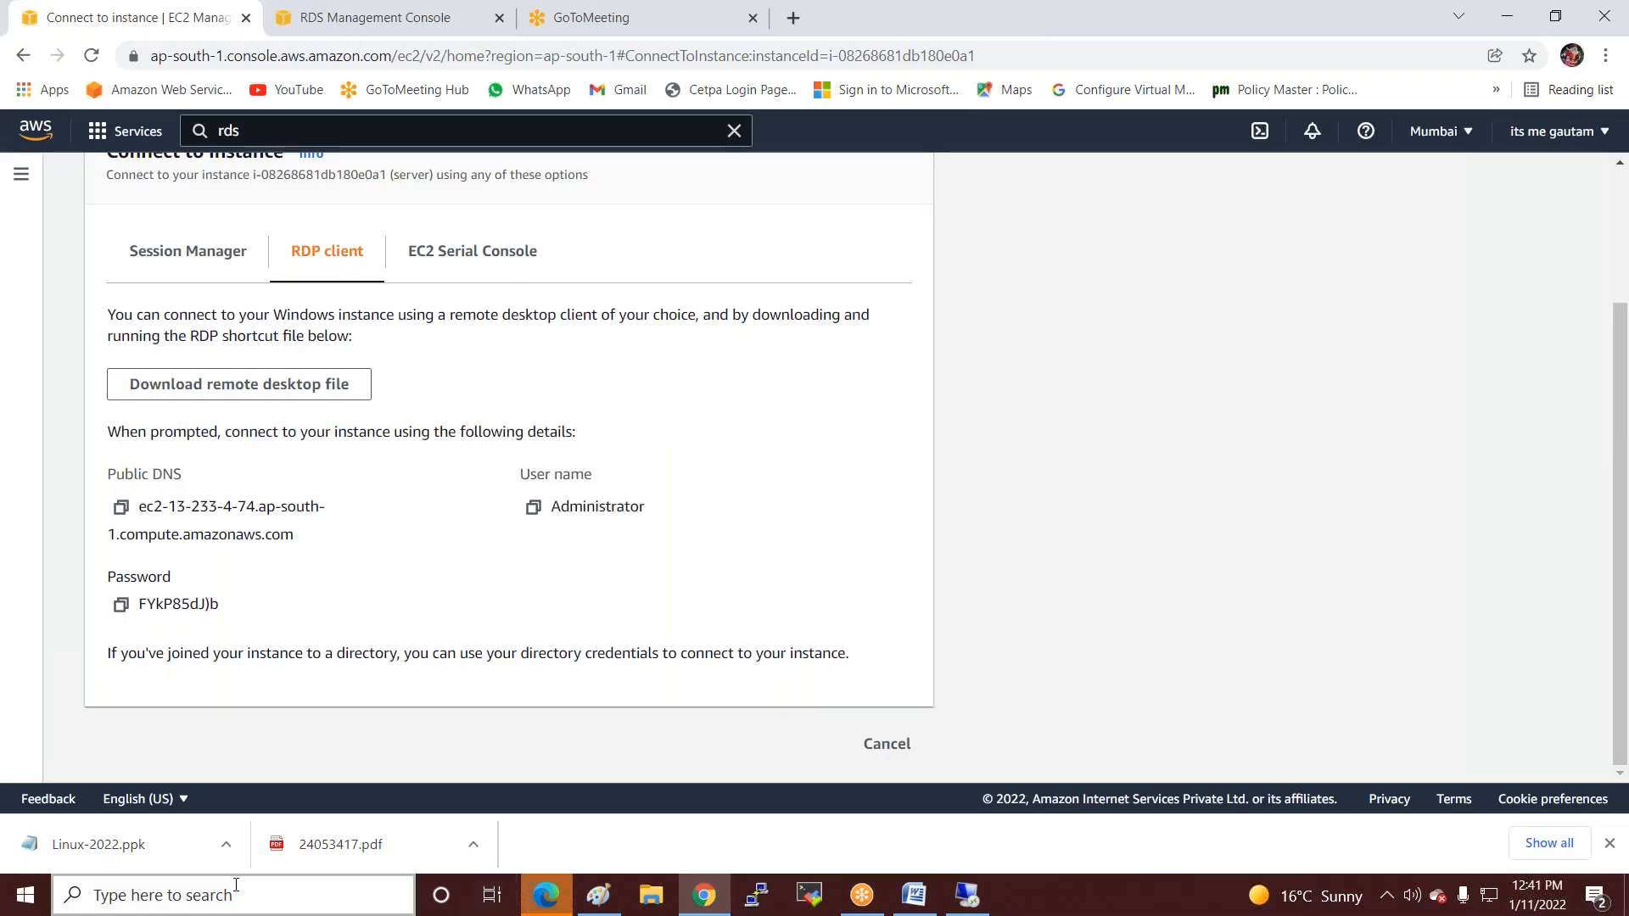
{"action": "left_click", "coordinate": [658, 893]}
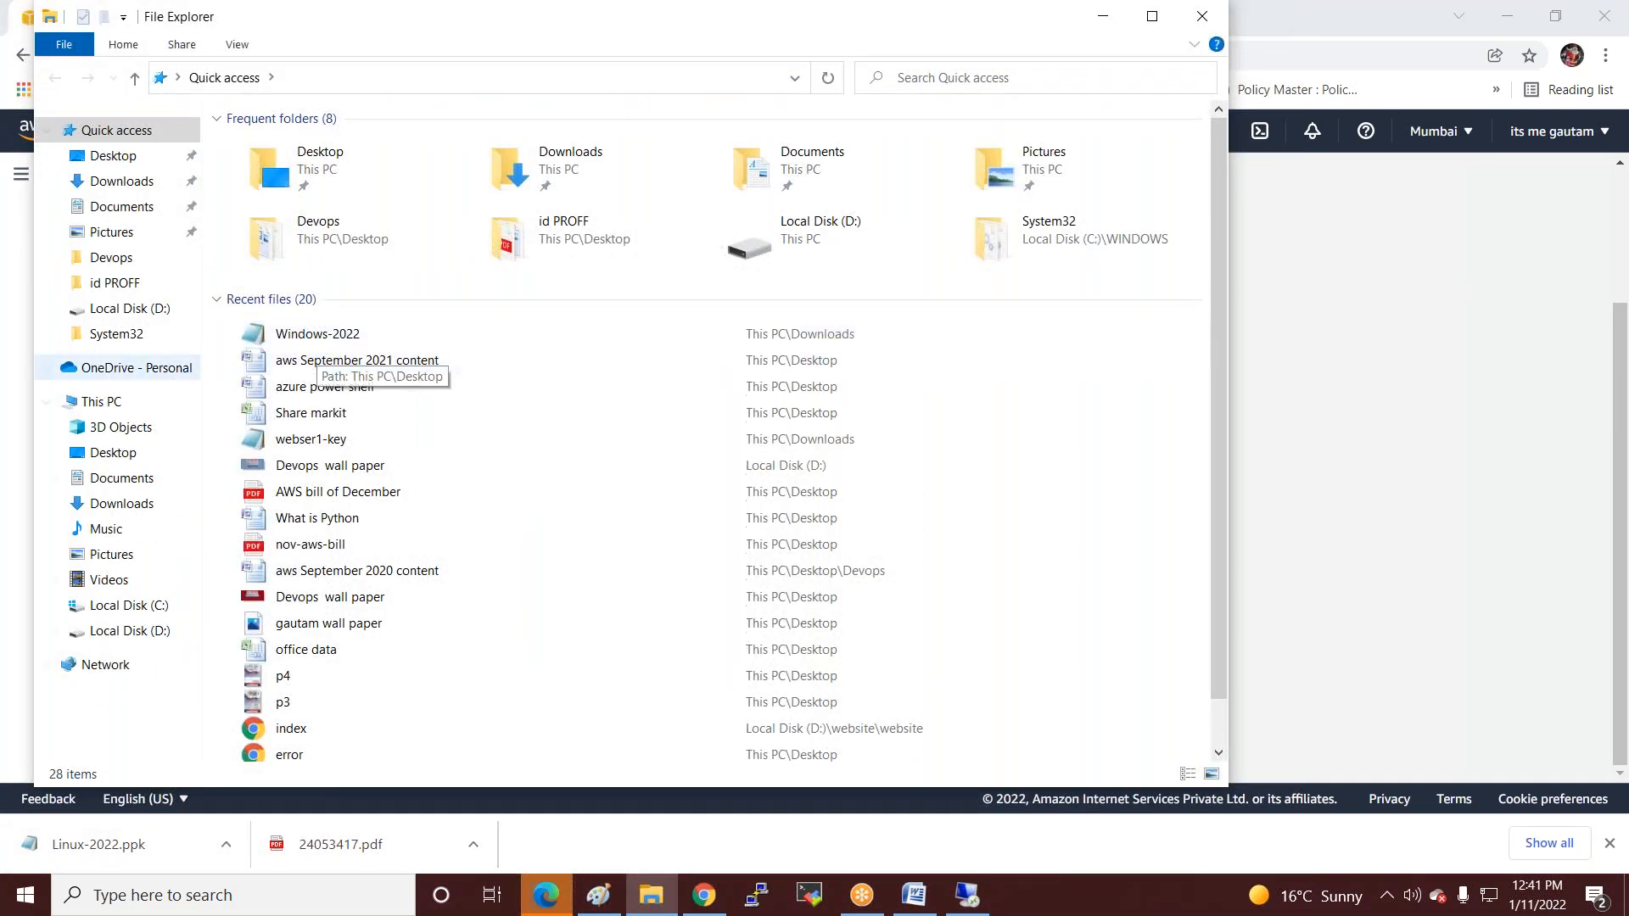
{"action": "left_click", "coordinate": [130, 630]}
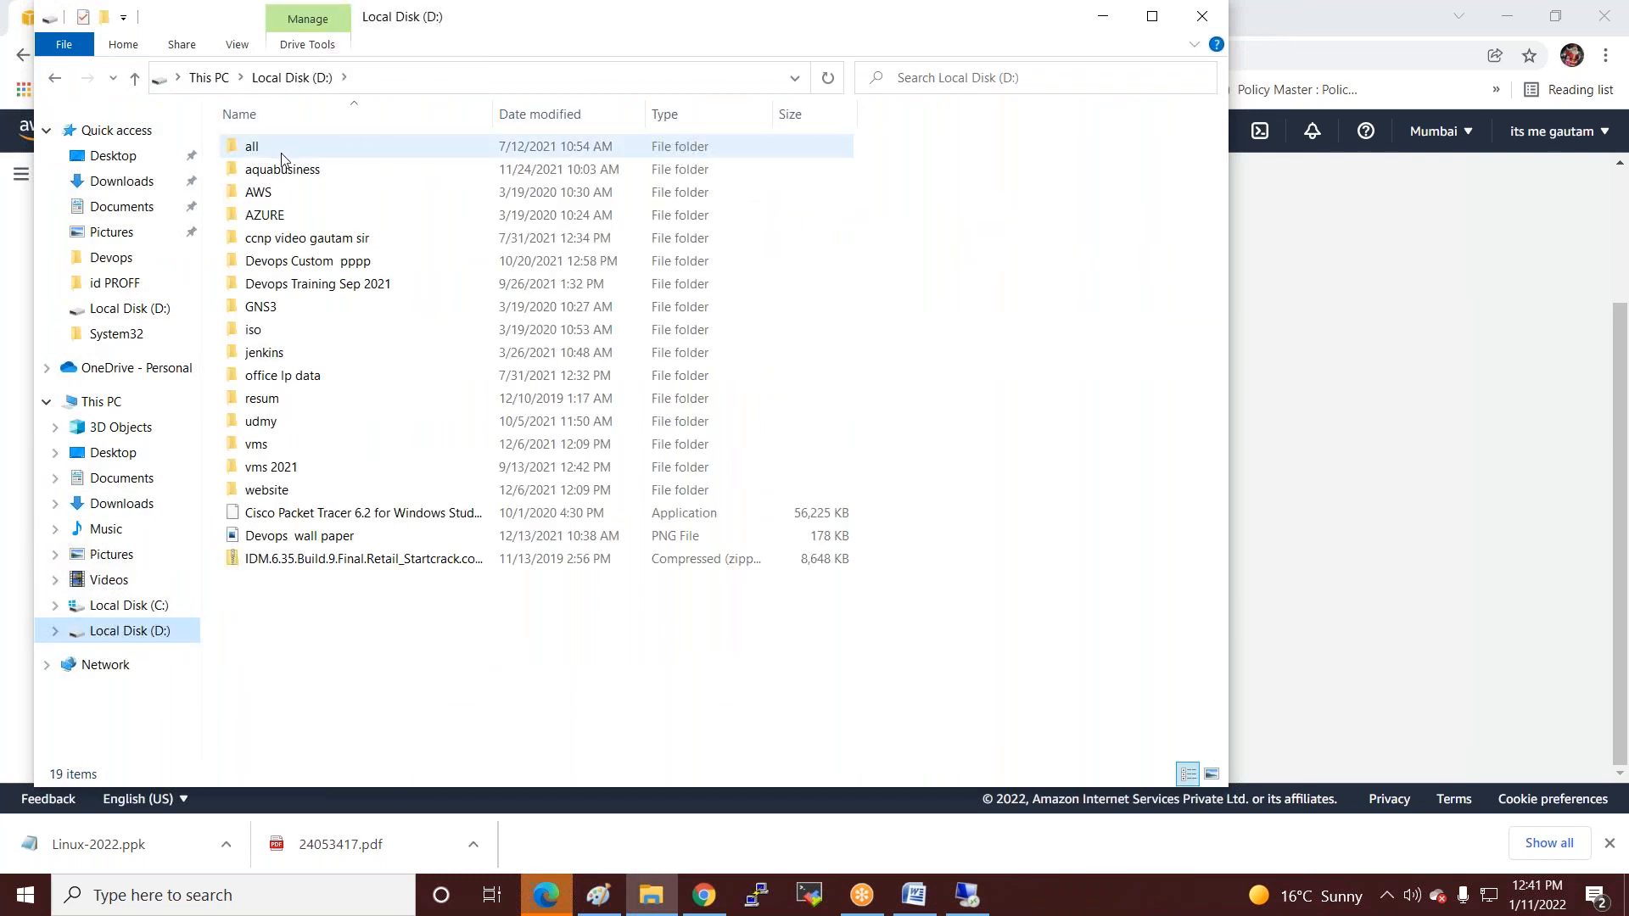
{"action": "double_click", "coordinate": [268, 149]}
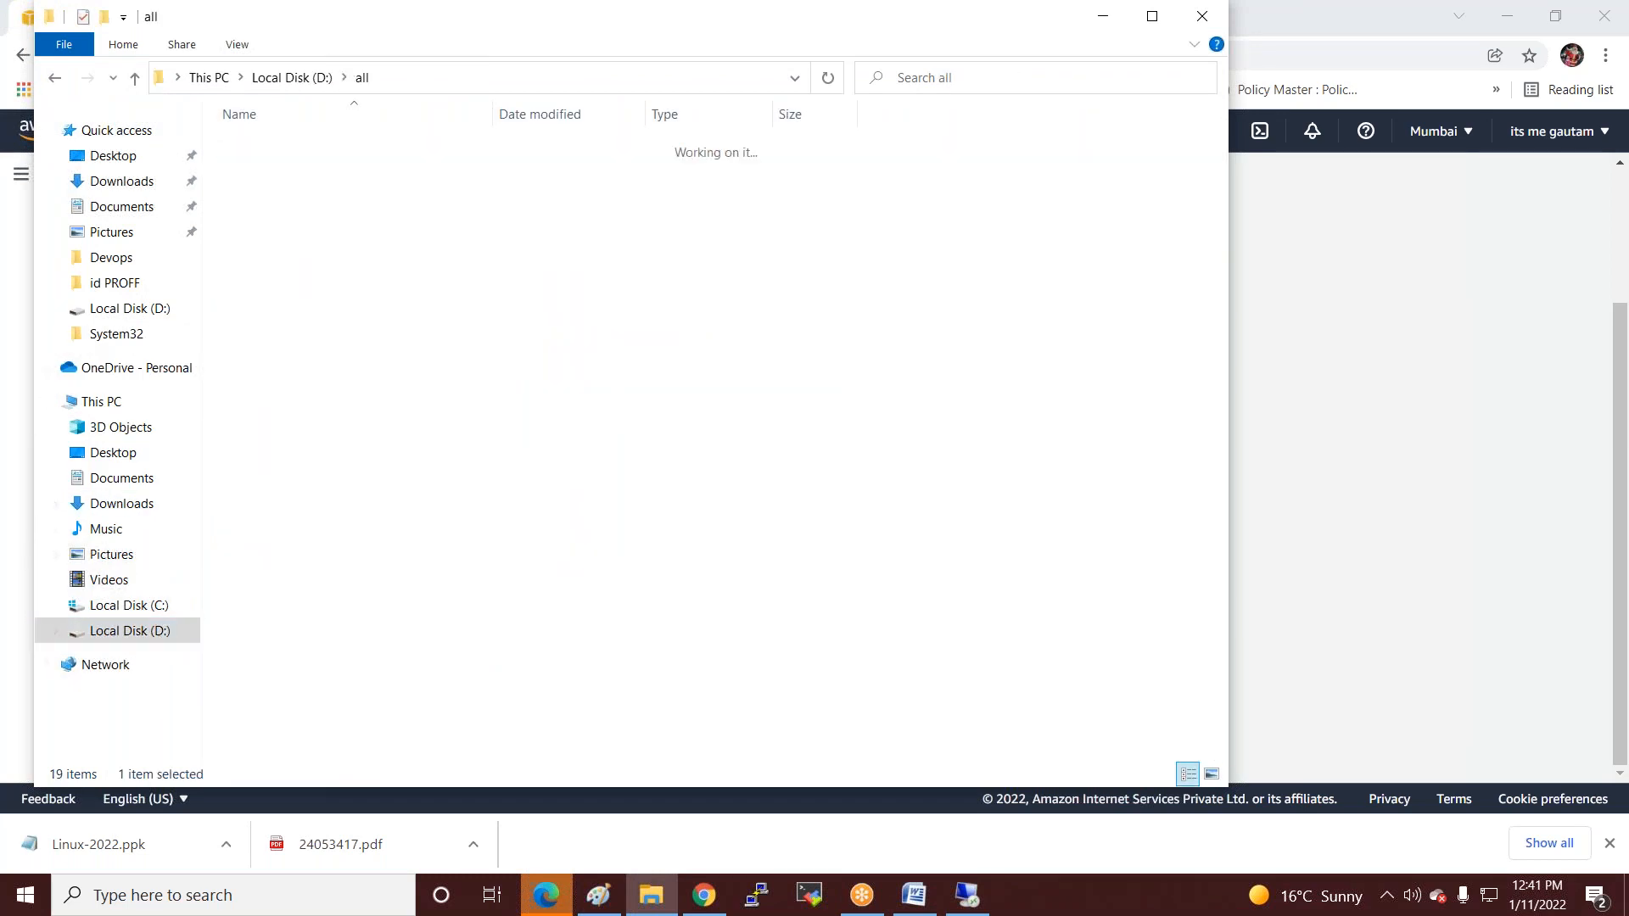
{"action": "left_click", "coordinate": [282, 172]}
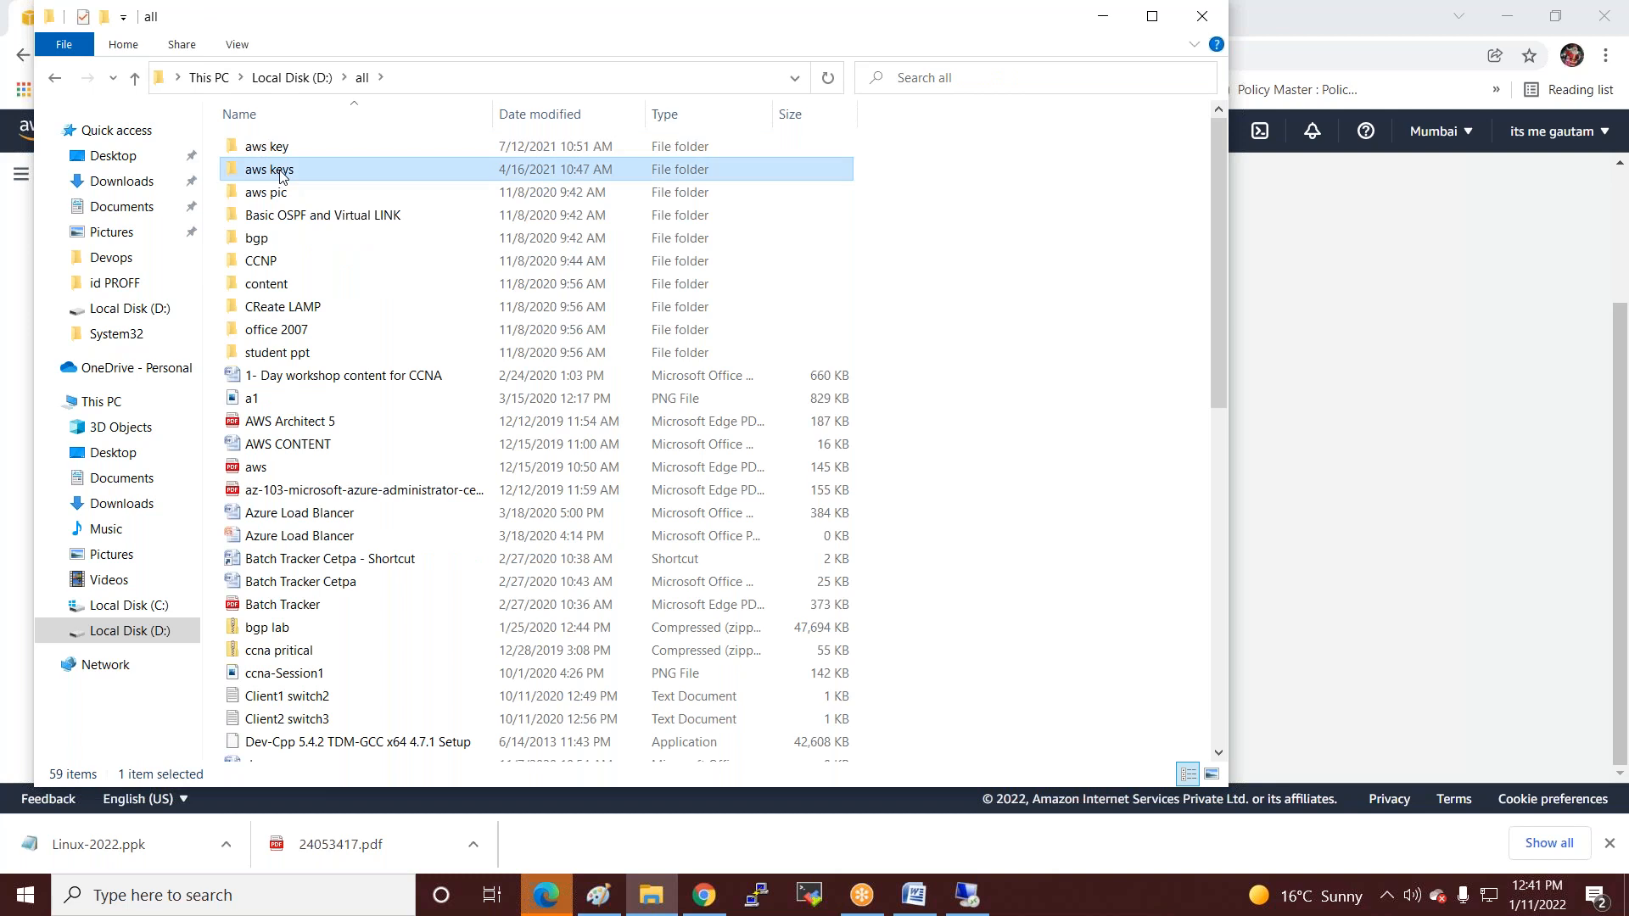
{"action": "double_click", "coordinate": [282, 174]}
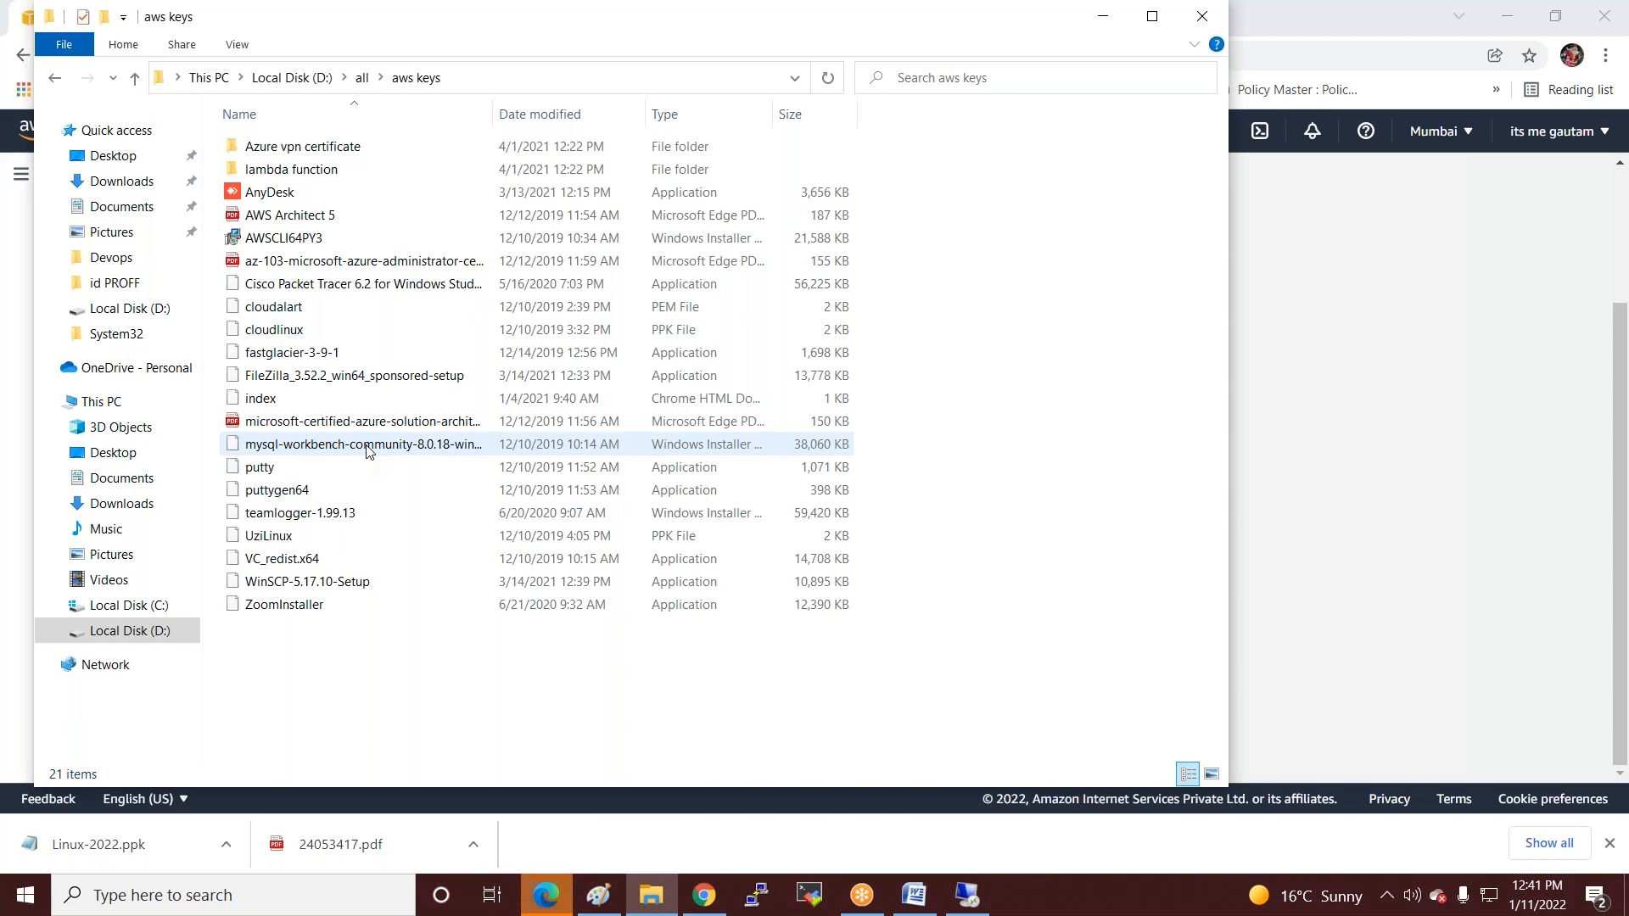
Copy the mysql-workbench-community-8.0.18 installer file for transfer to the server.
{"action": "double_click", "coordinate": [368, 448]}
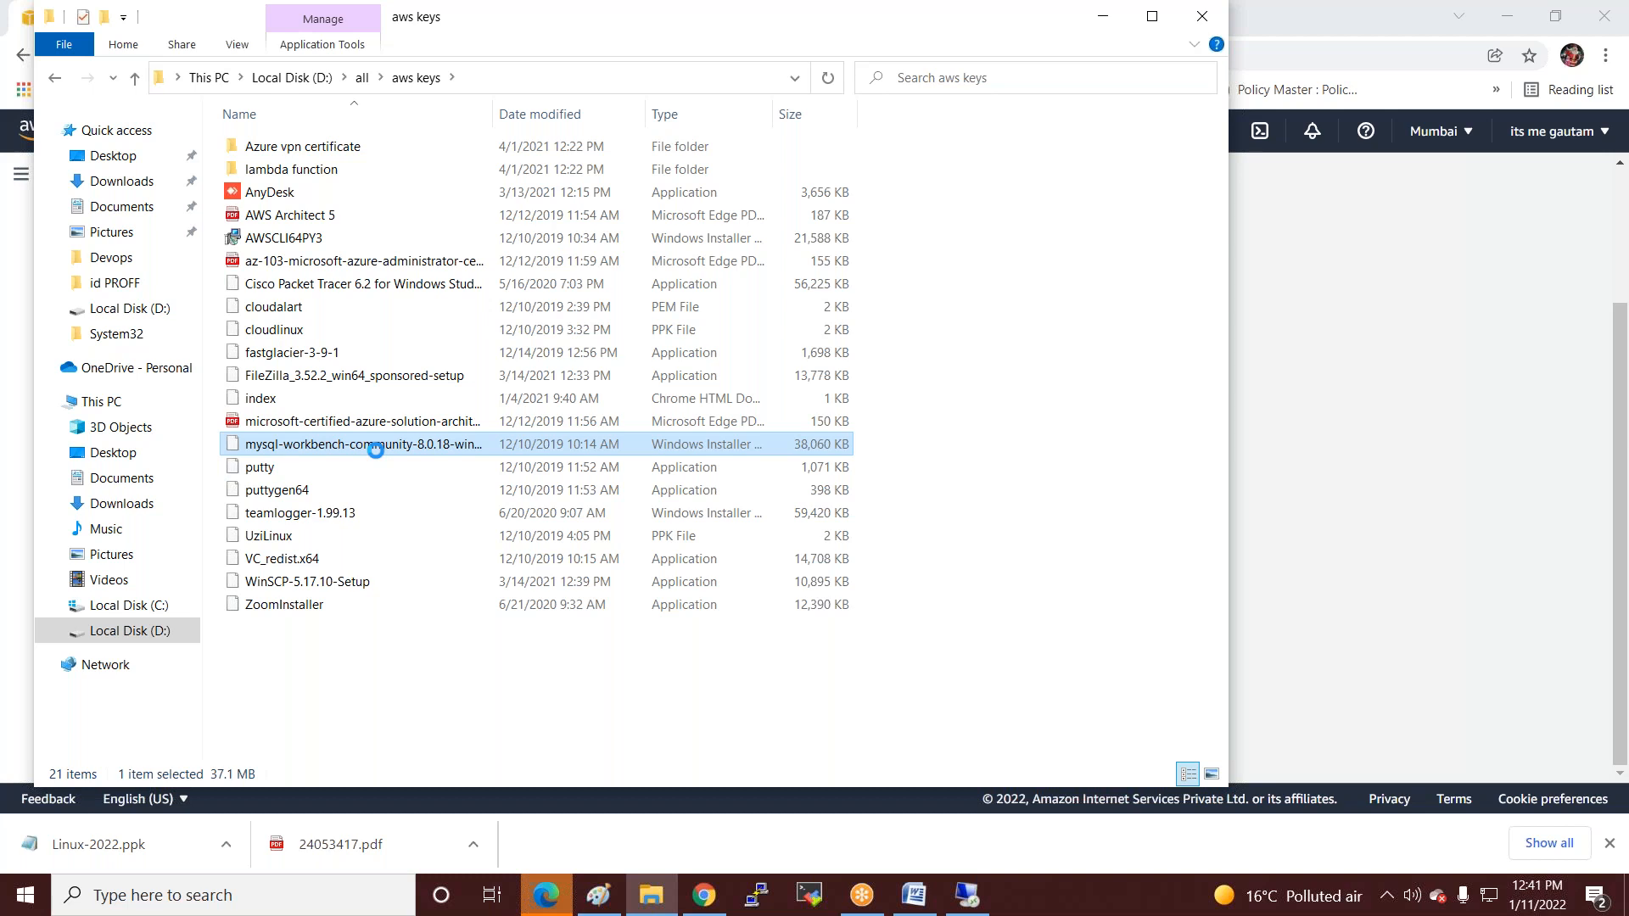
{"action": "right_click", "coordinate": [370, 443]}
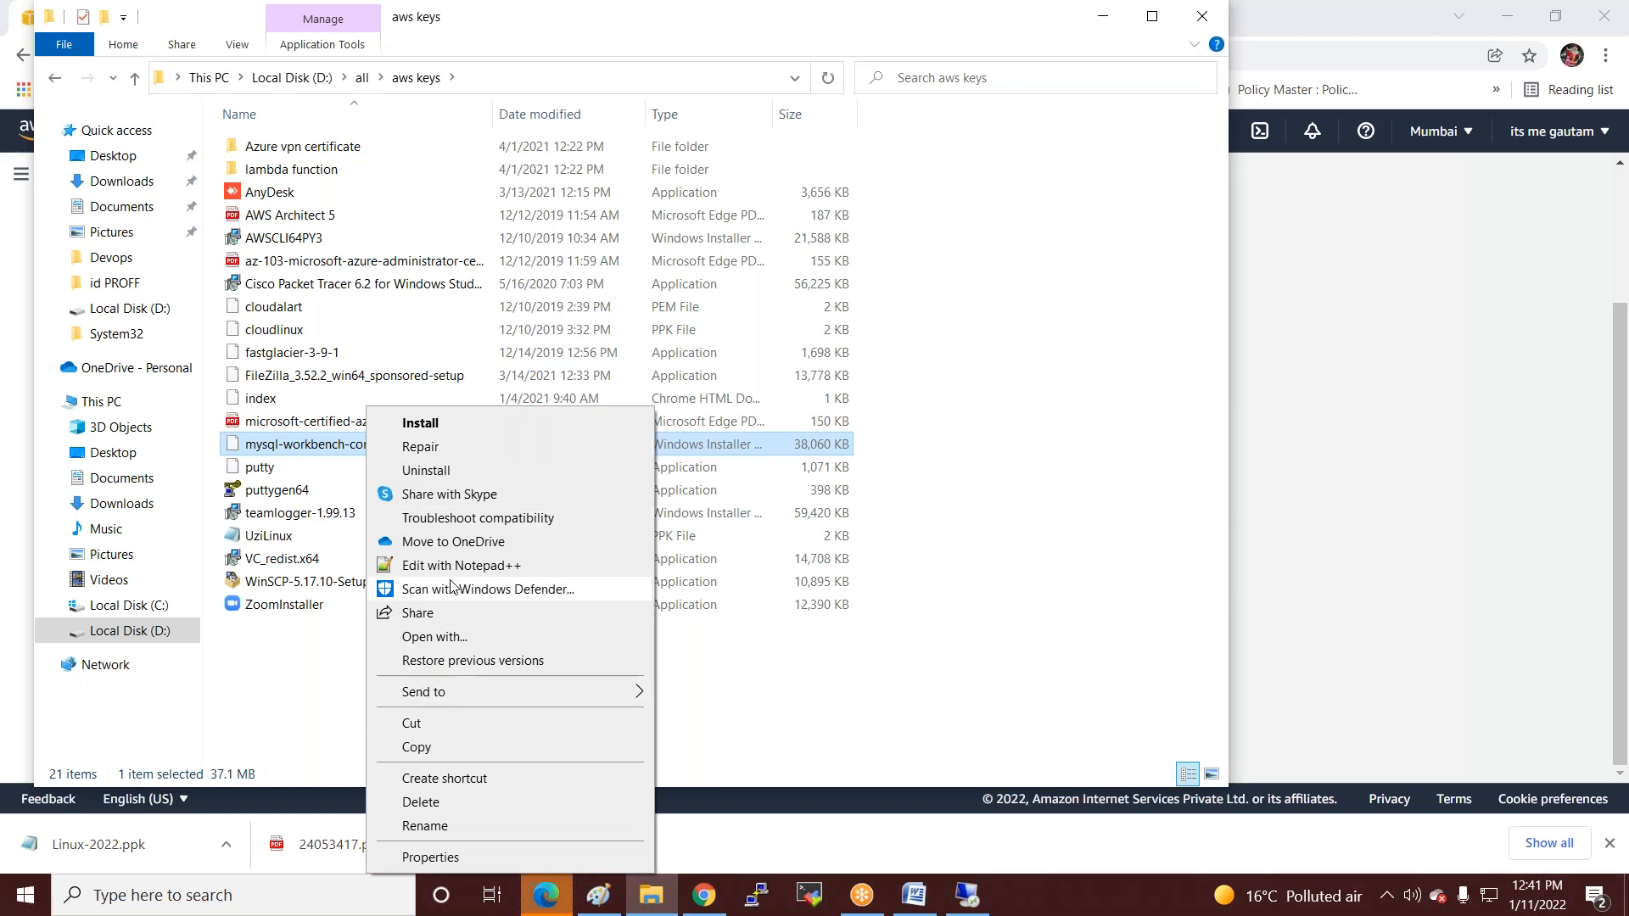
{"action": "left_click", "coordinate": [414, 747]}
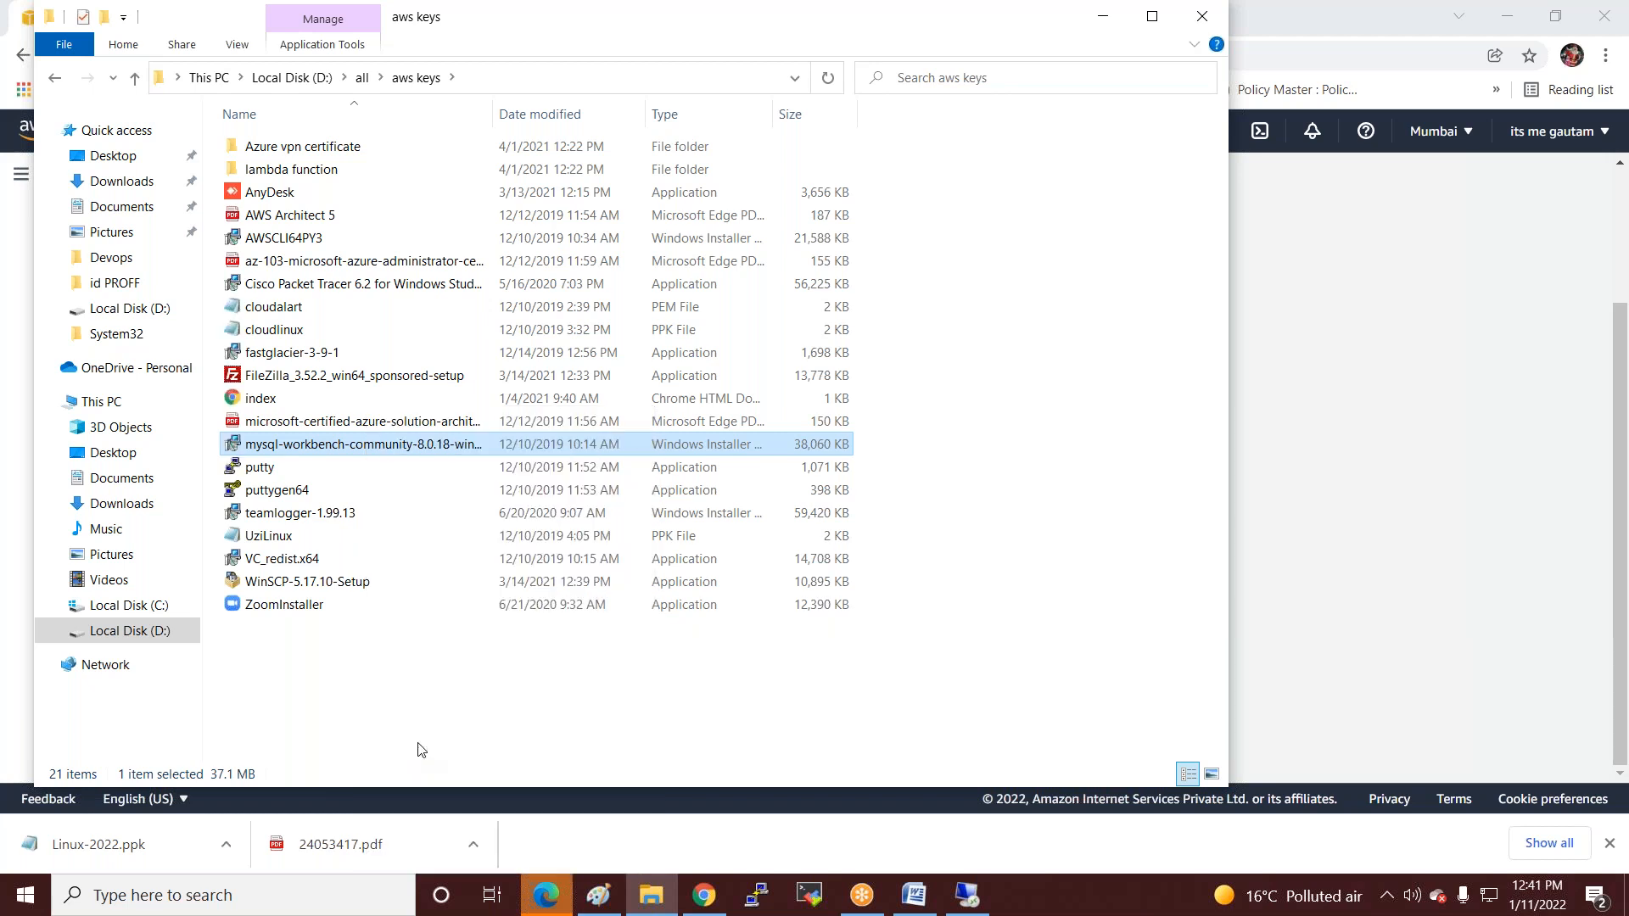
{"action": "left_click", "coordinate": [967, 895]}
Paste the installer onto the server desktop, install Workbench with Complete setup, and launch it.
{"action": "right_click", "coordinate": [491, 225]}
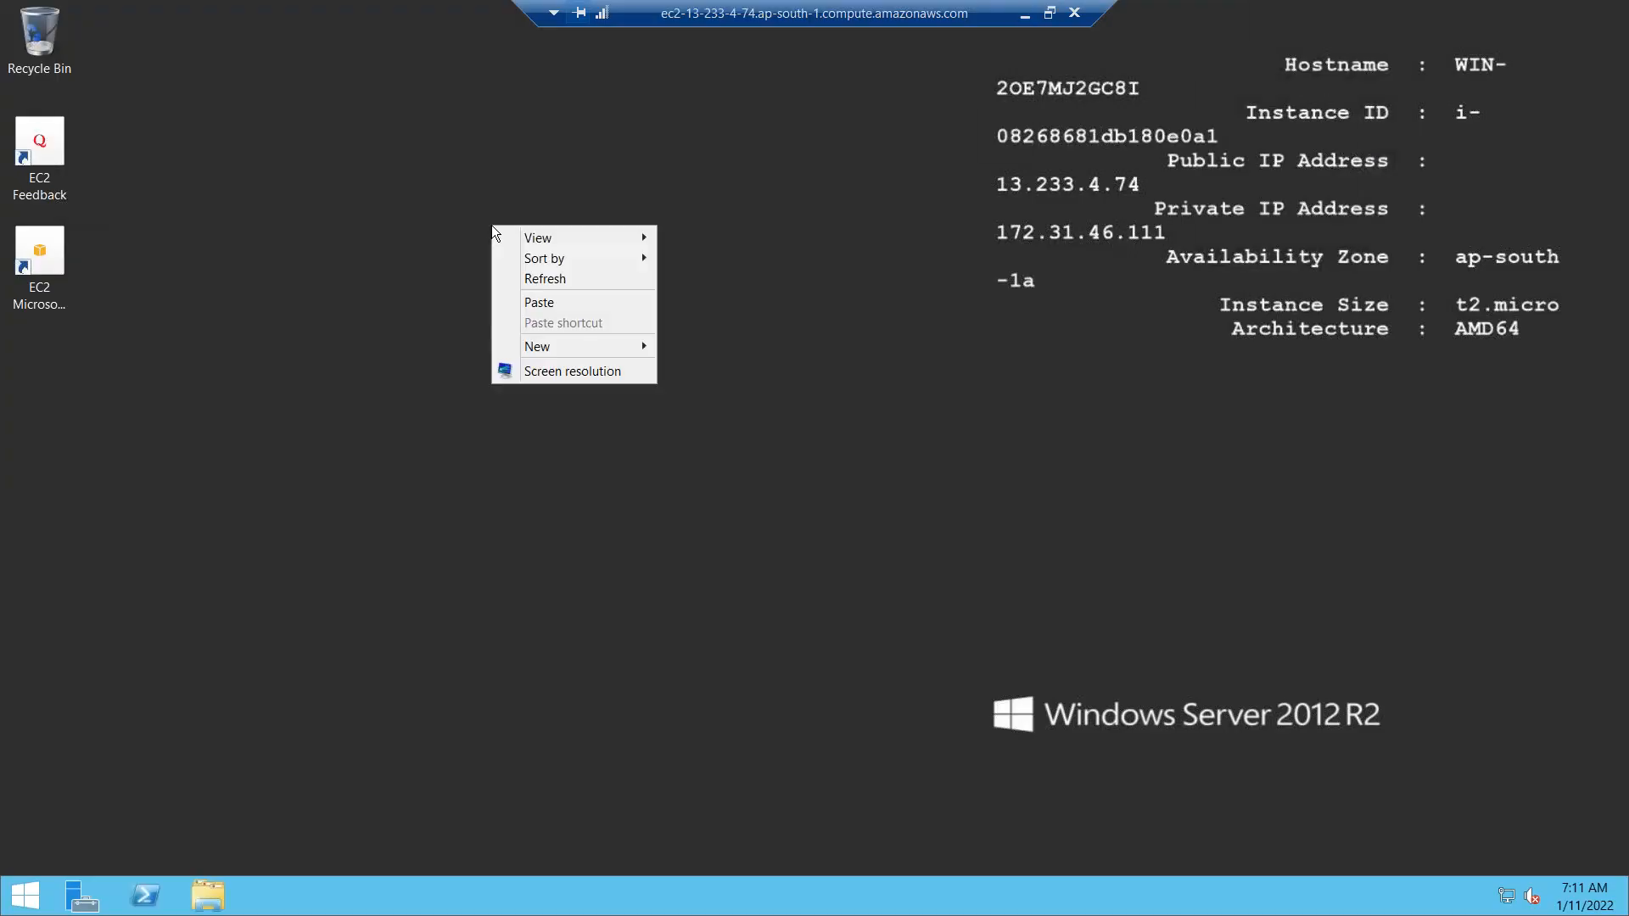
{"action": "left_click", "coordinate": [543, 302]}
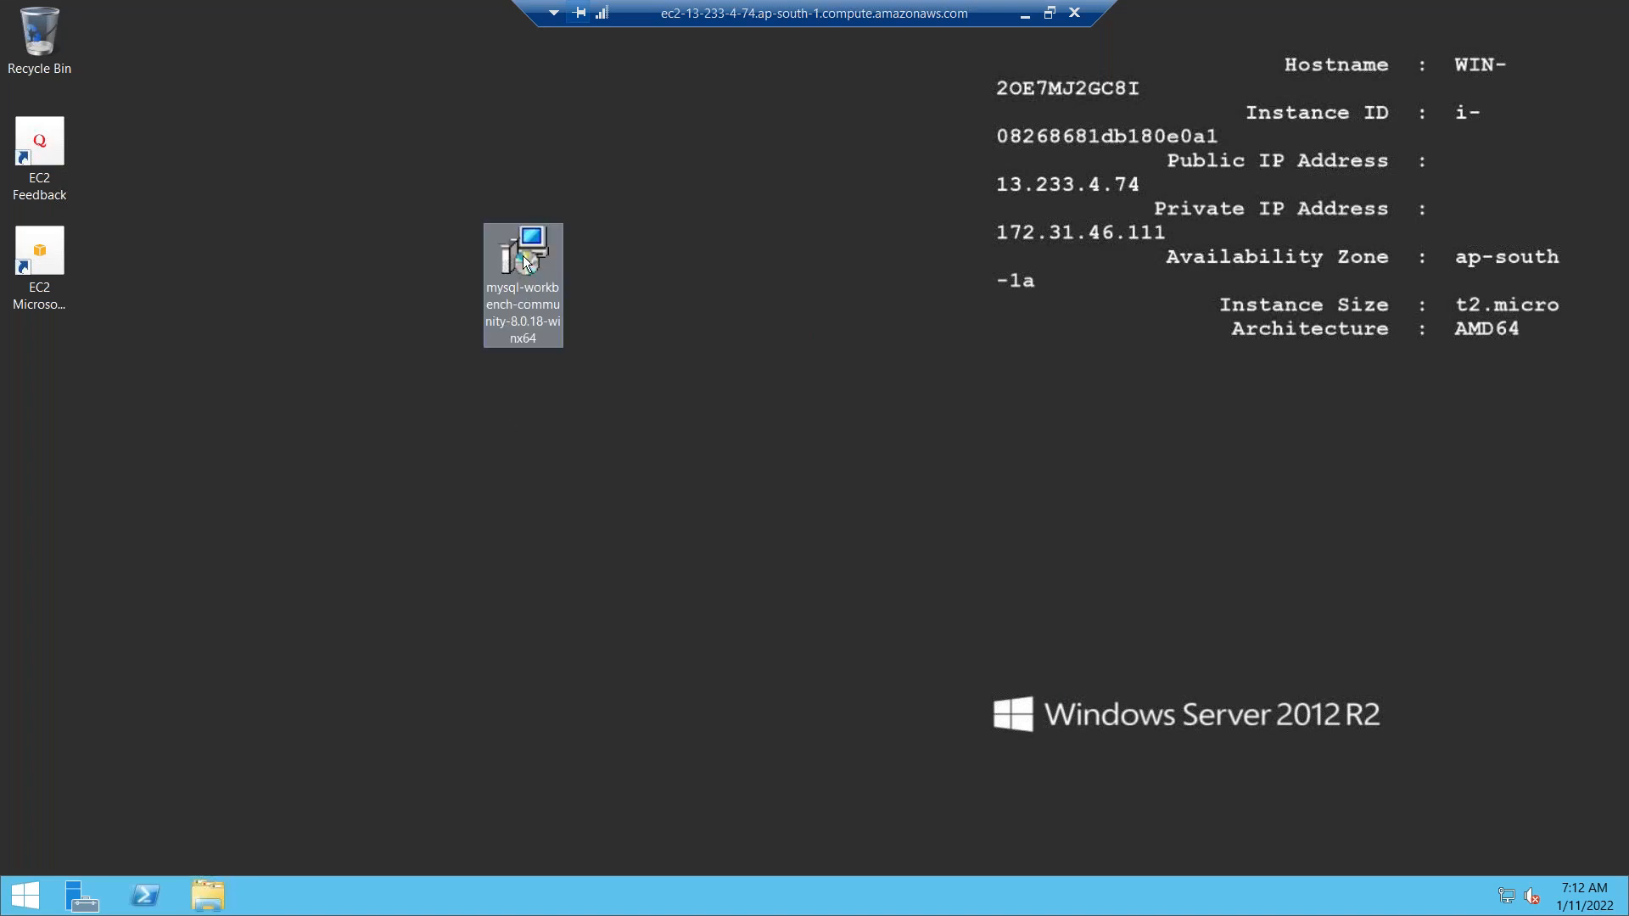
{"action": "double_click", "coordinate": [522, 257]}
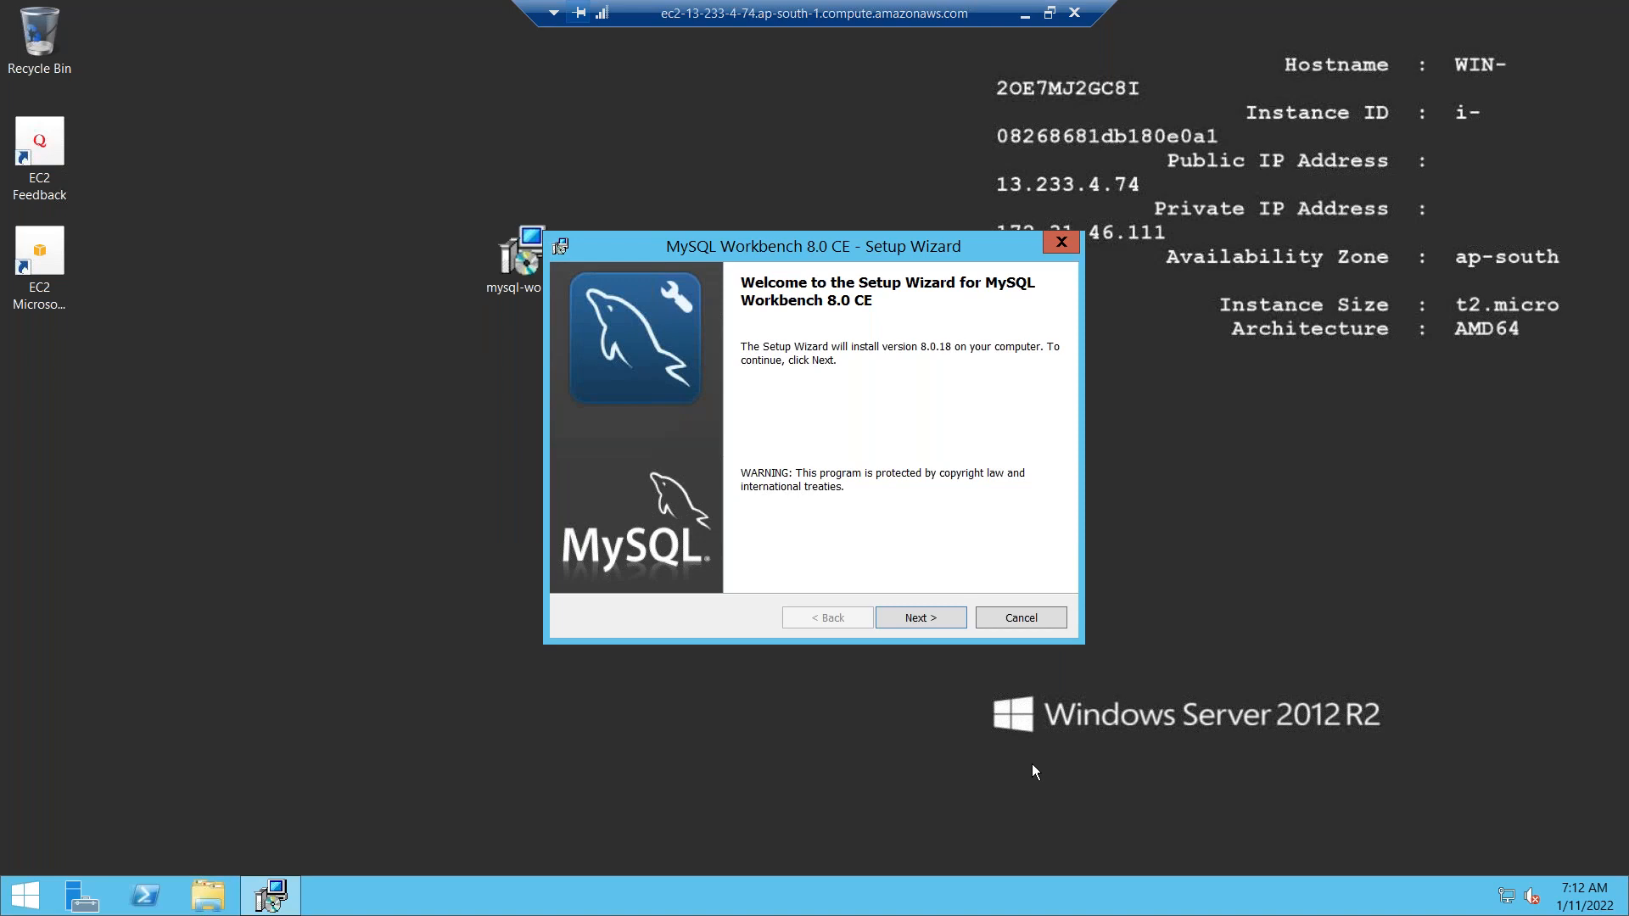
{"action": "left_click", "coordinate": [904, 618]}
{"action": "left_click", "coordinate": [907, 611]}
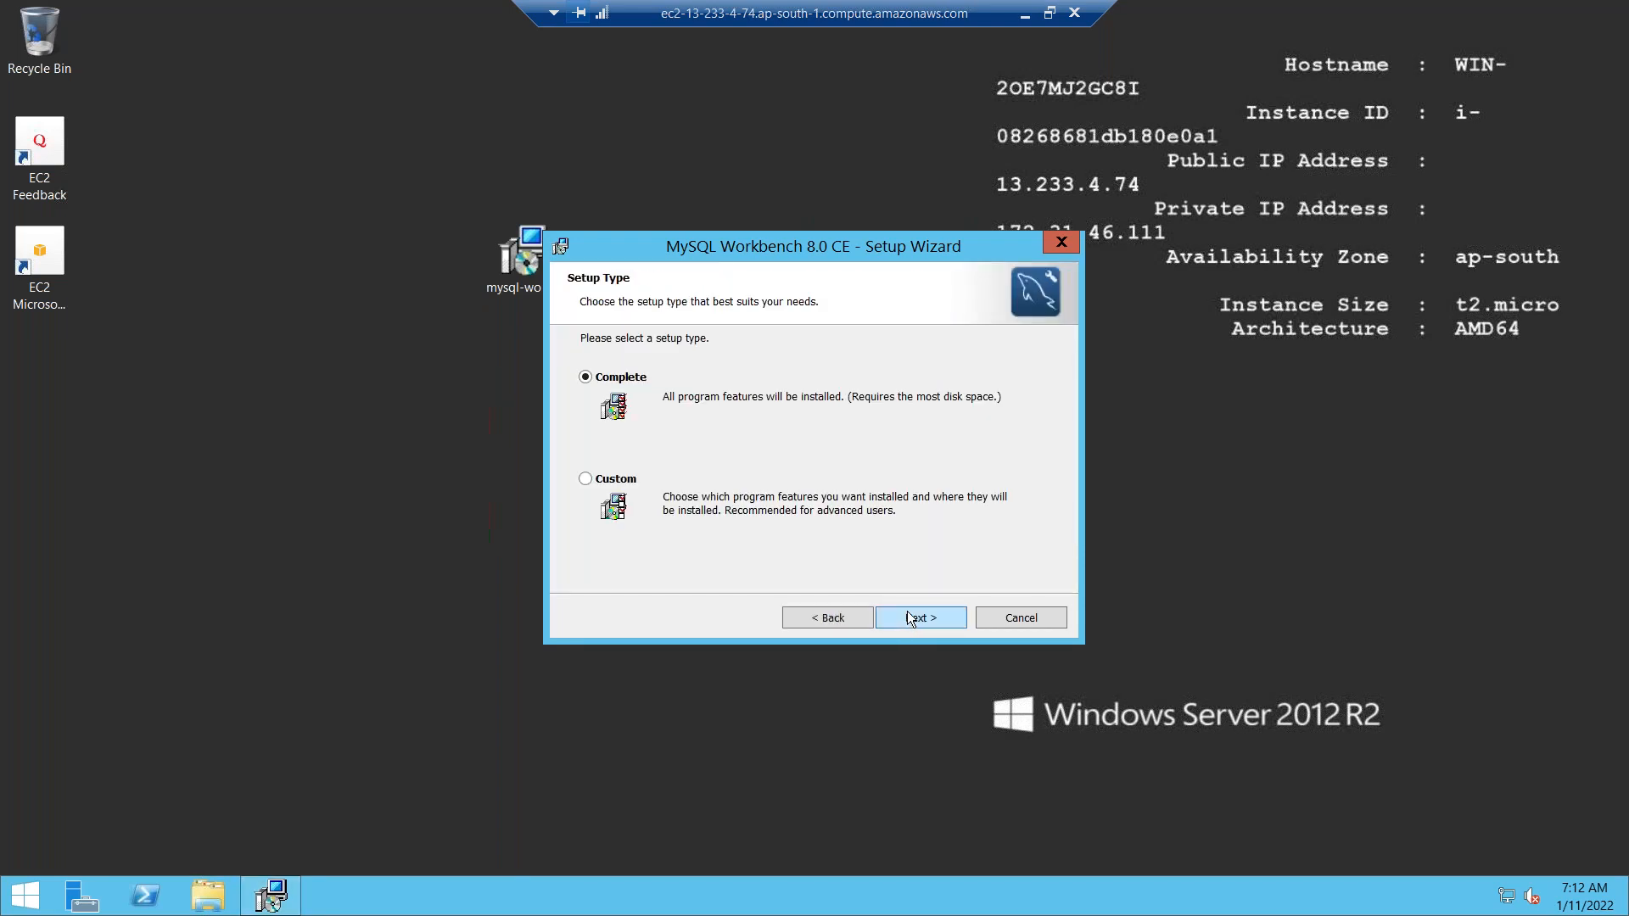
{"action": "left_click", "coordinate": [908, 612]}
{"action": "left_click", "coordinate": [908, 613]}
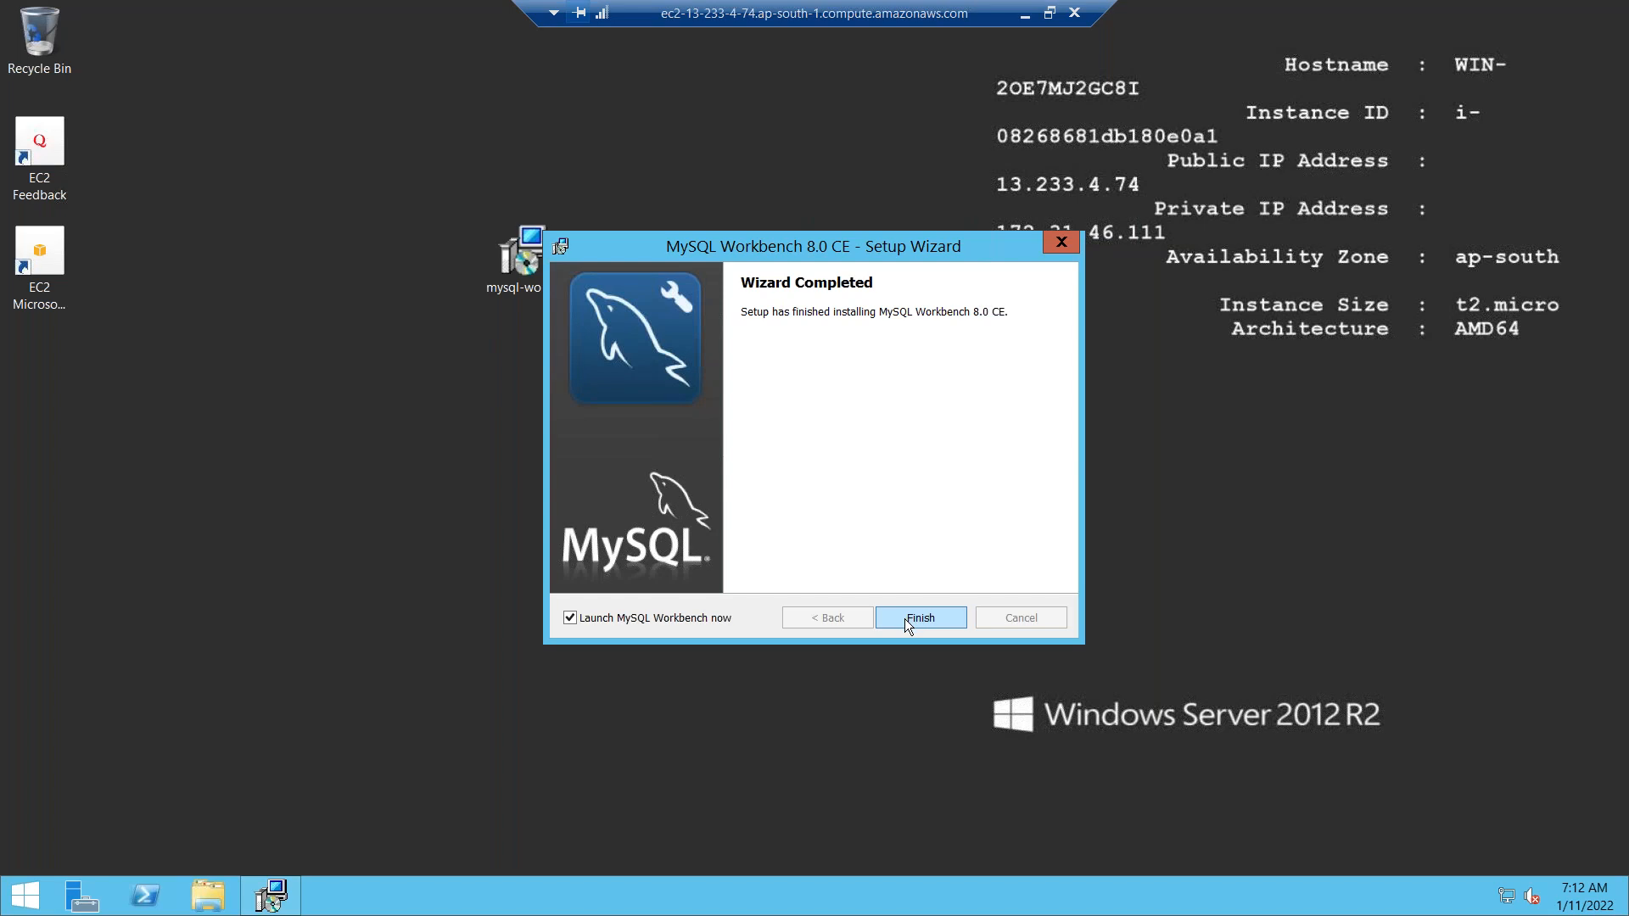
{"action": "left_click", "coordinate": [906, 618]}
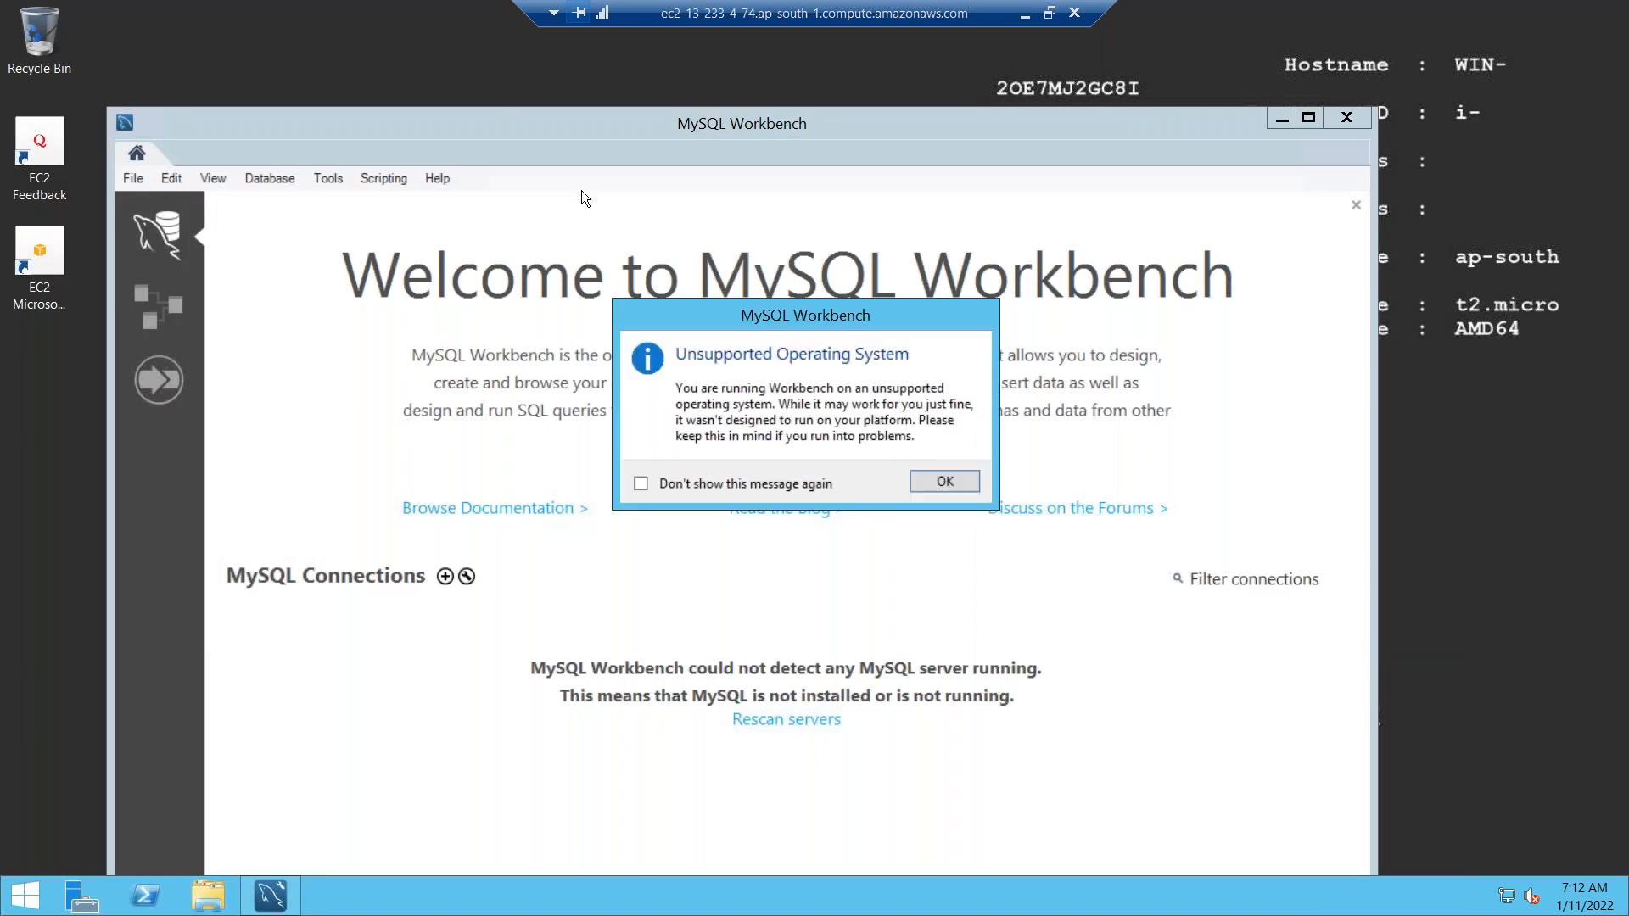
Dismiss the OS warning, start a new connection named AWS-RDS, then go to the local desktop.
{"action": "left_click", "coordinate": [941, 481]}
{"action": "left_click_drag", "start_coordinate": [460, 136], "coordinate": [387, 58]}
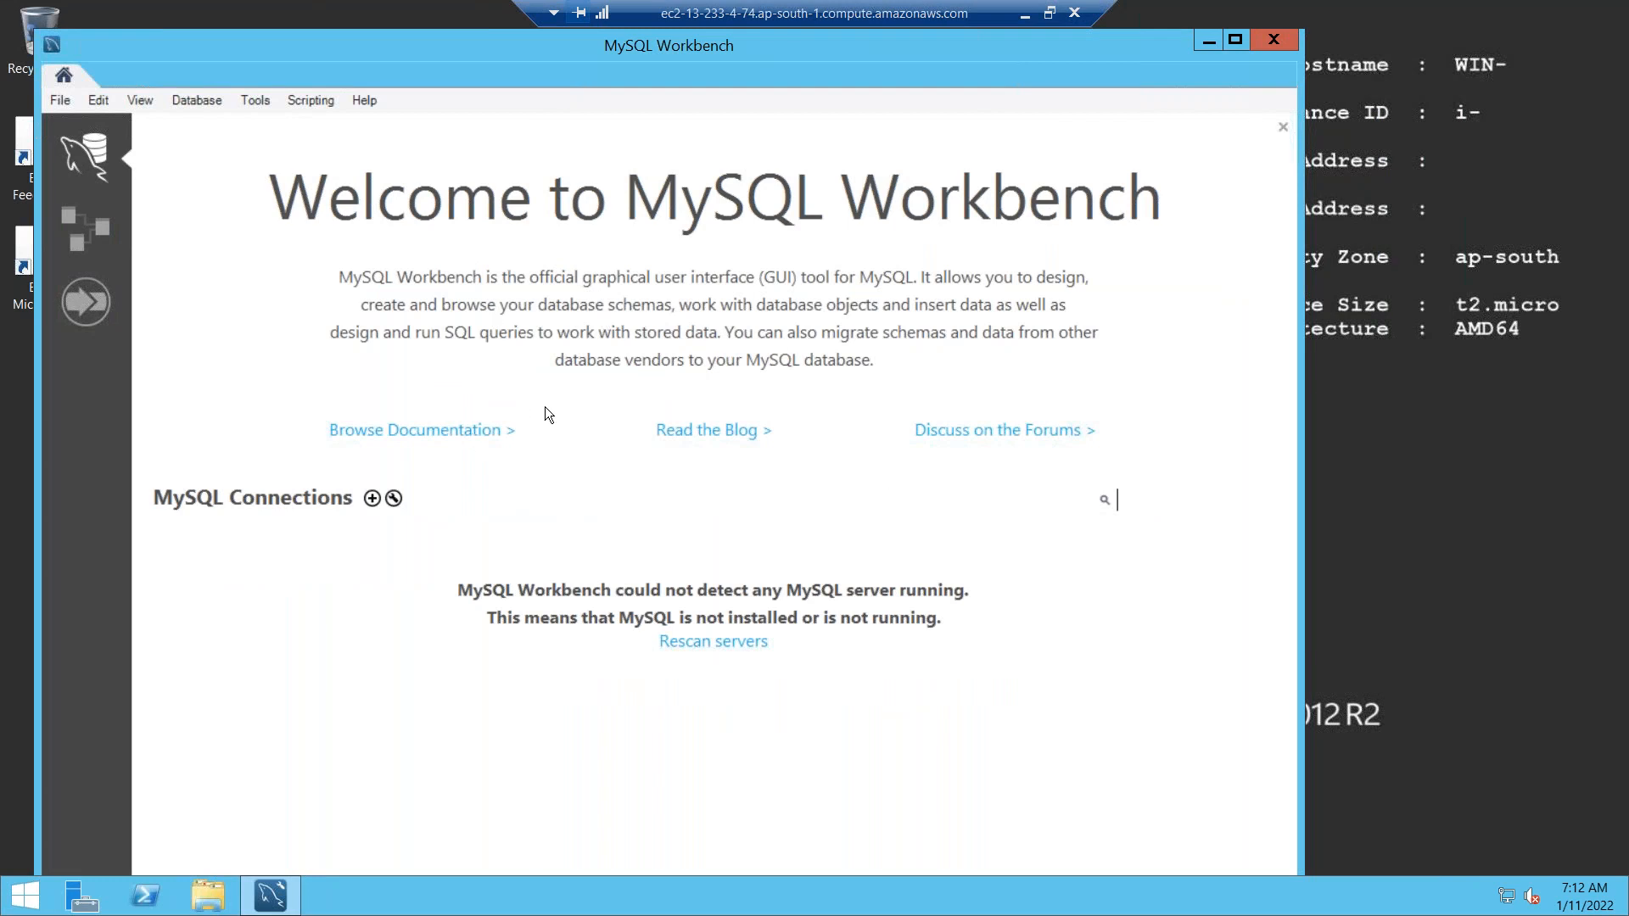
{"action": "left_click", "coordinate": [373, 498]}
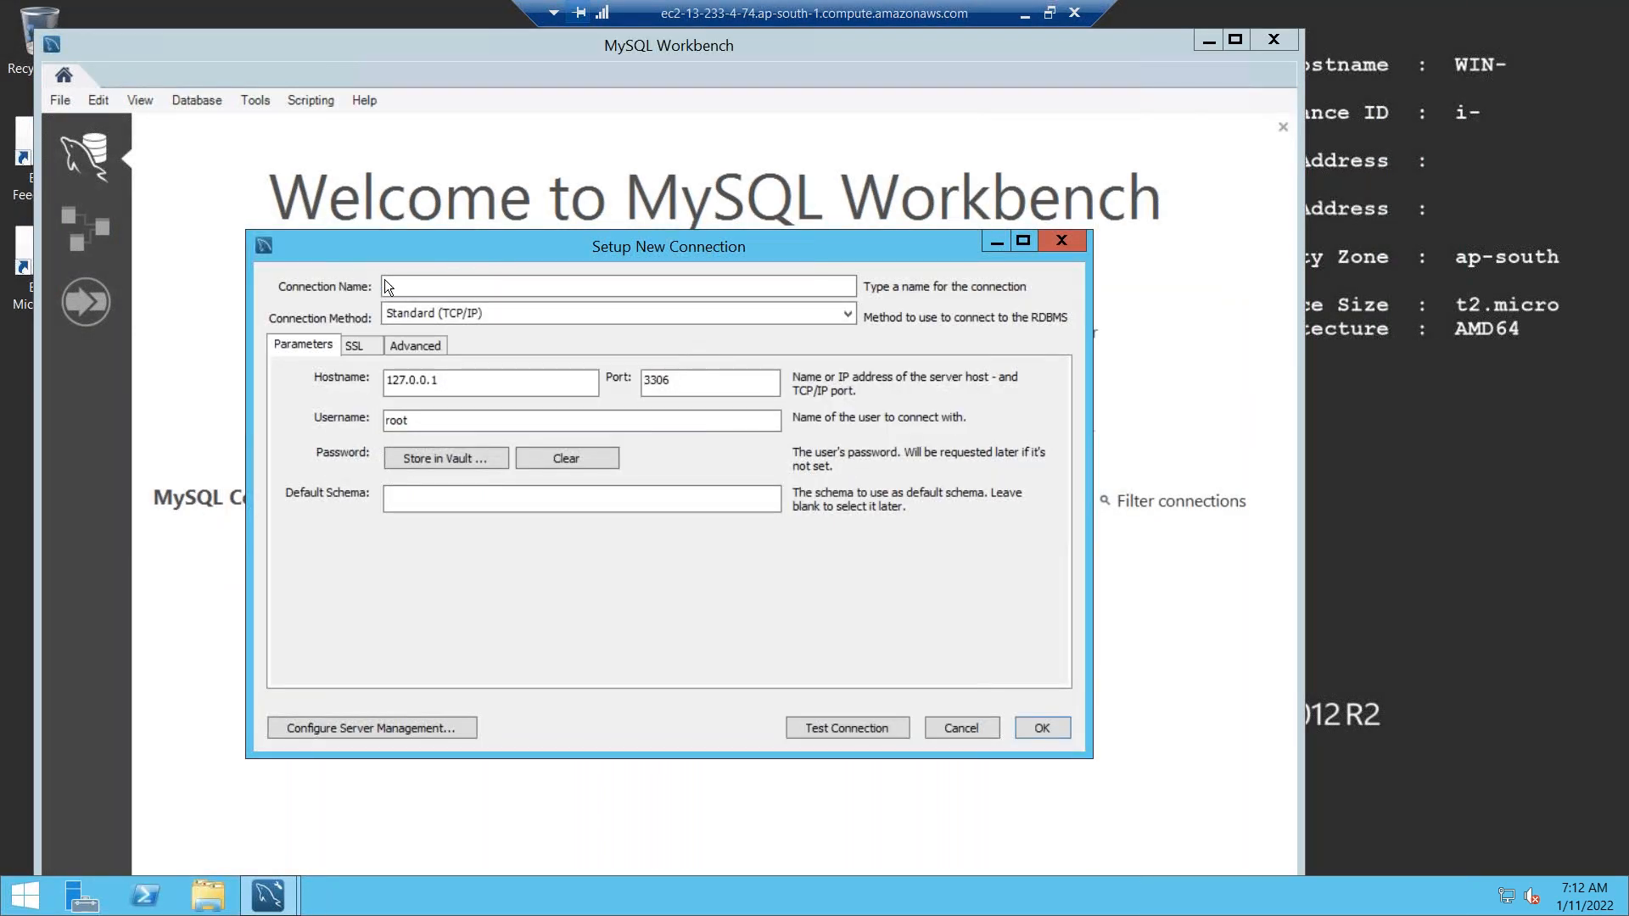
{"action": "left_click", "coordinate": [459, 282]}
{"action": "type", "text": "AWS-RDS"}
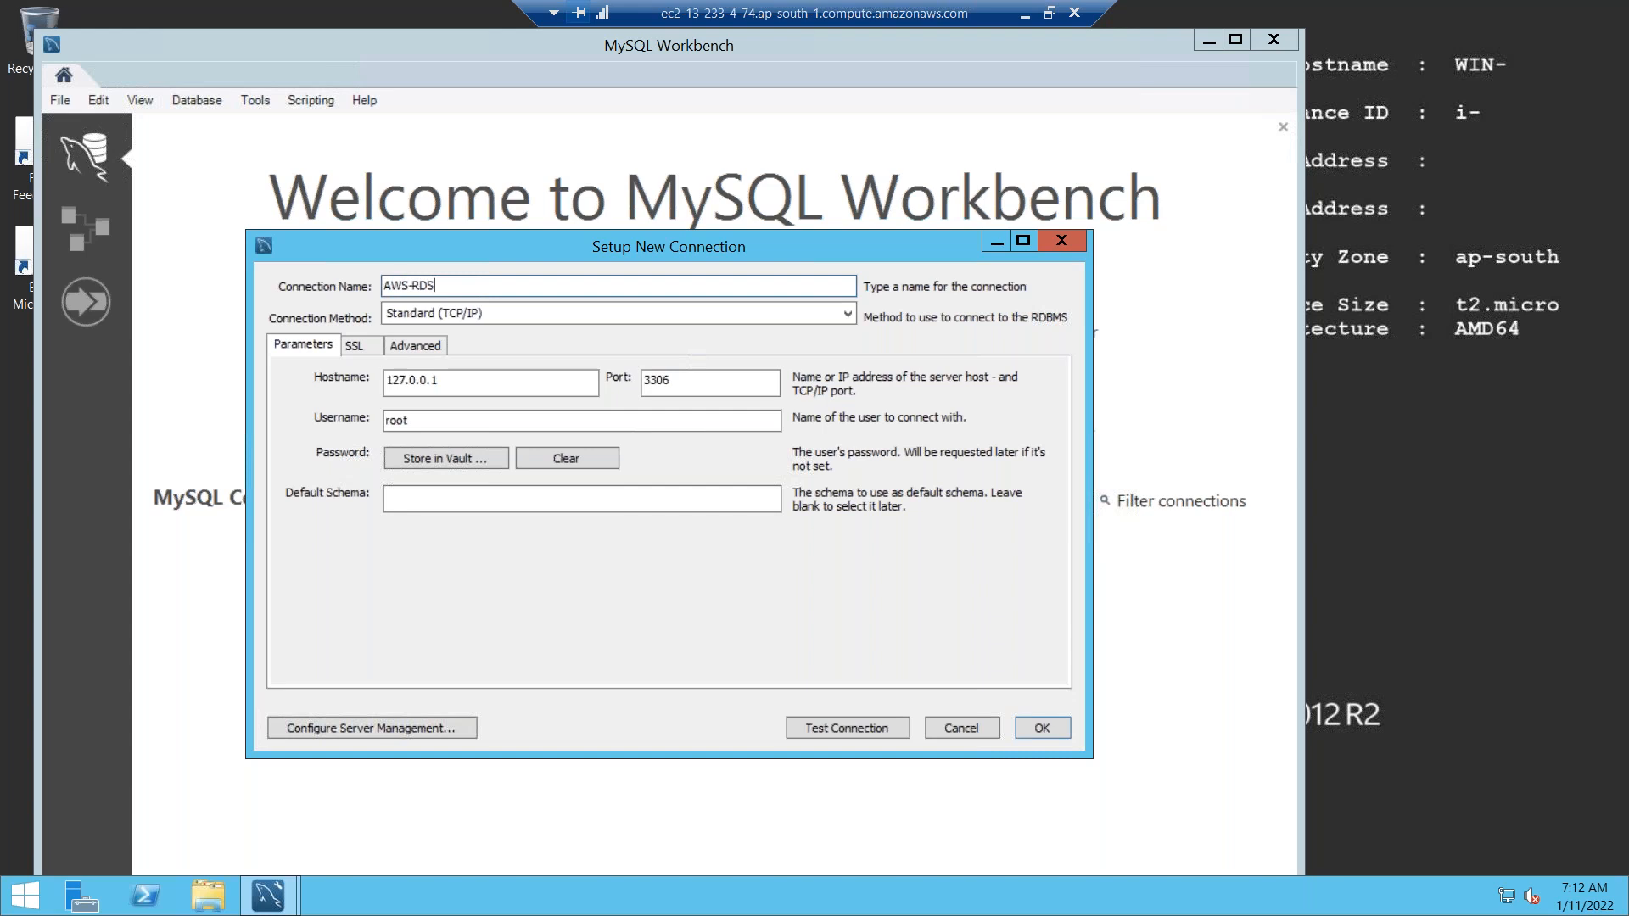
{"action": "left_click_drag", "start_coordinate": [458, 380], "coordinate": [363, 380]}
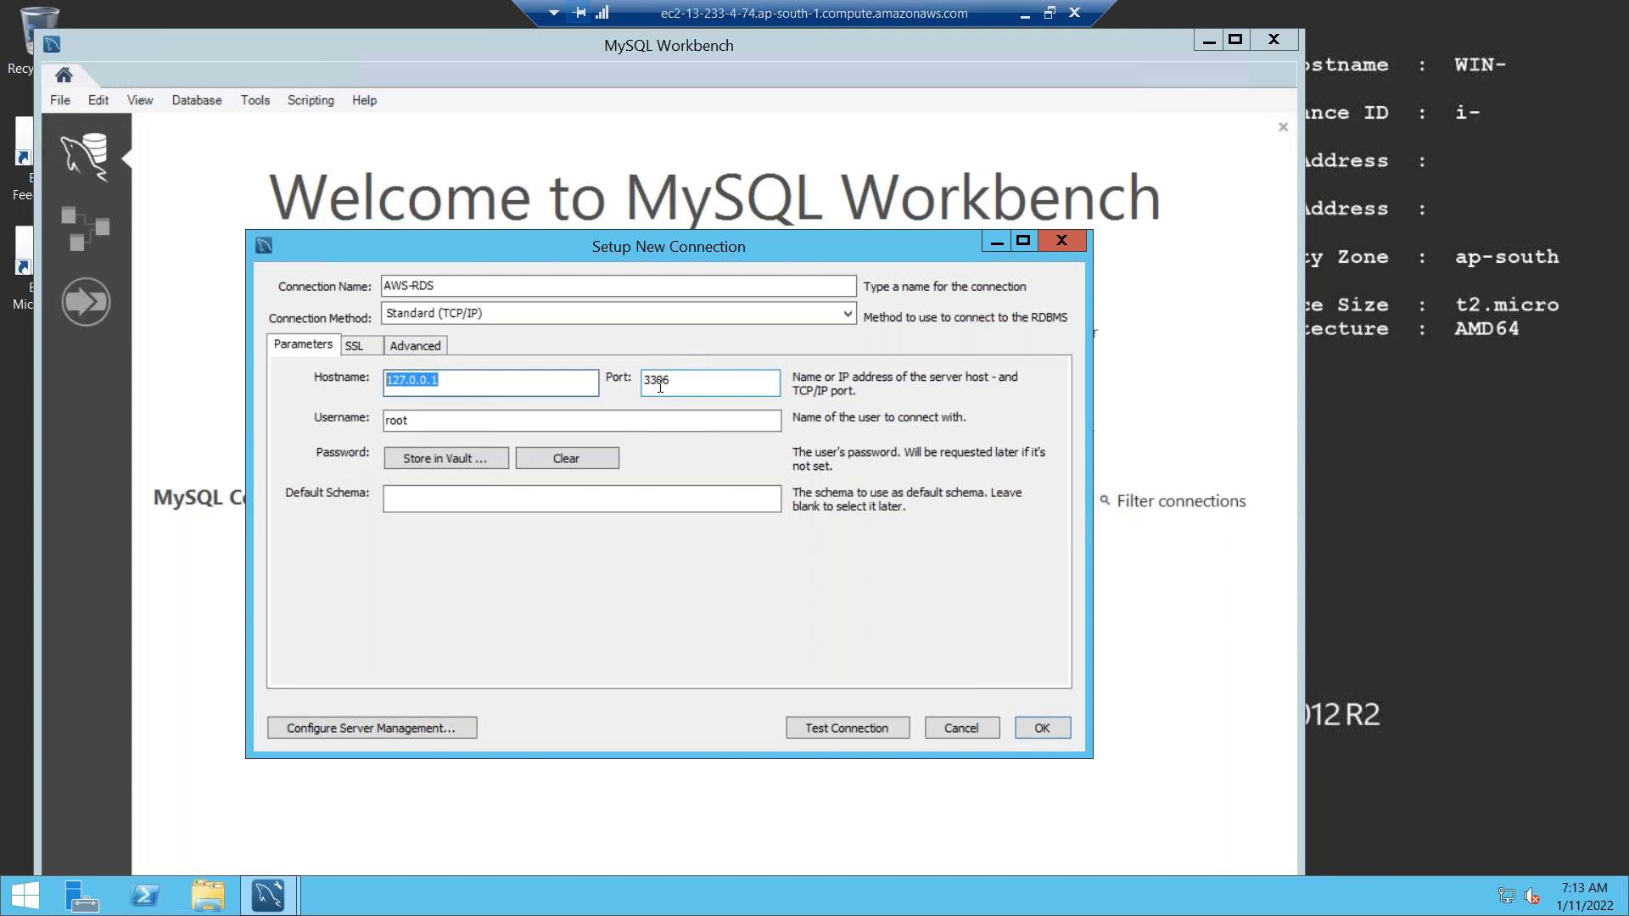
{"action": "left_click", "coordinate": [1025, 16]}
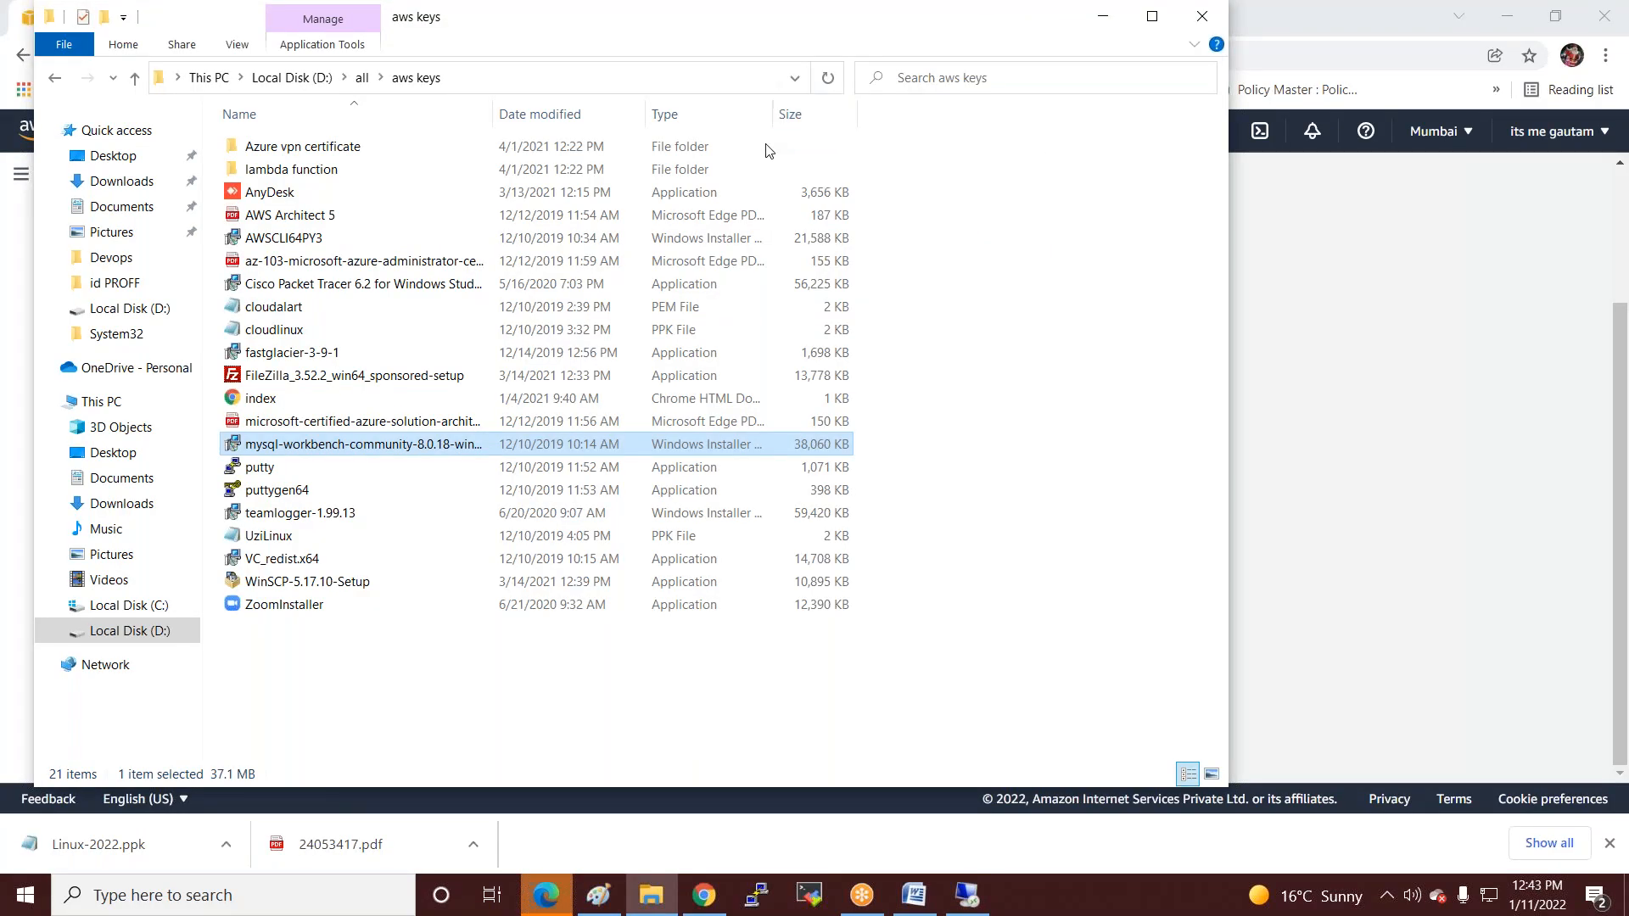
{"action": "left_click", "coordinate": [705, 898]}
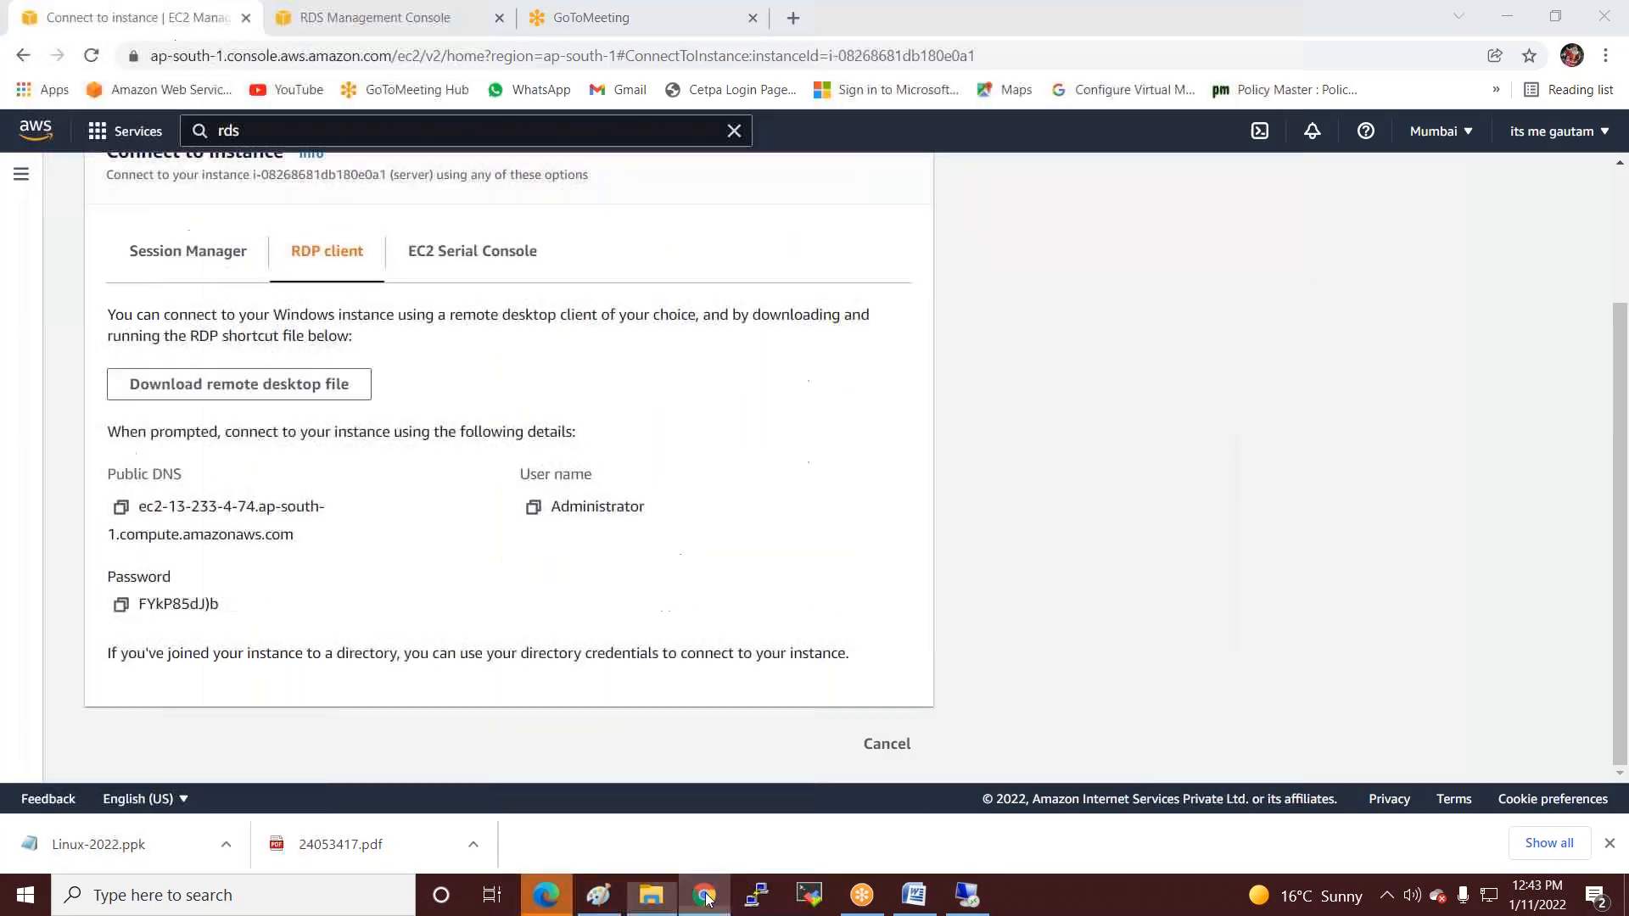
Refresh the iccpinfotech details page and copy its newly assigned endpoint (port 3306).
{"action": "left_click", "coordinate": [410, 21]}
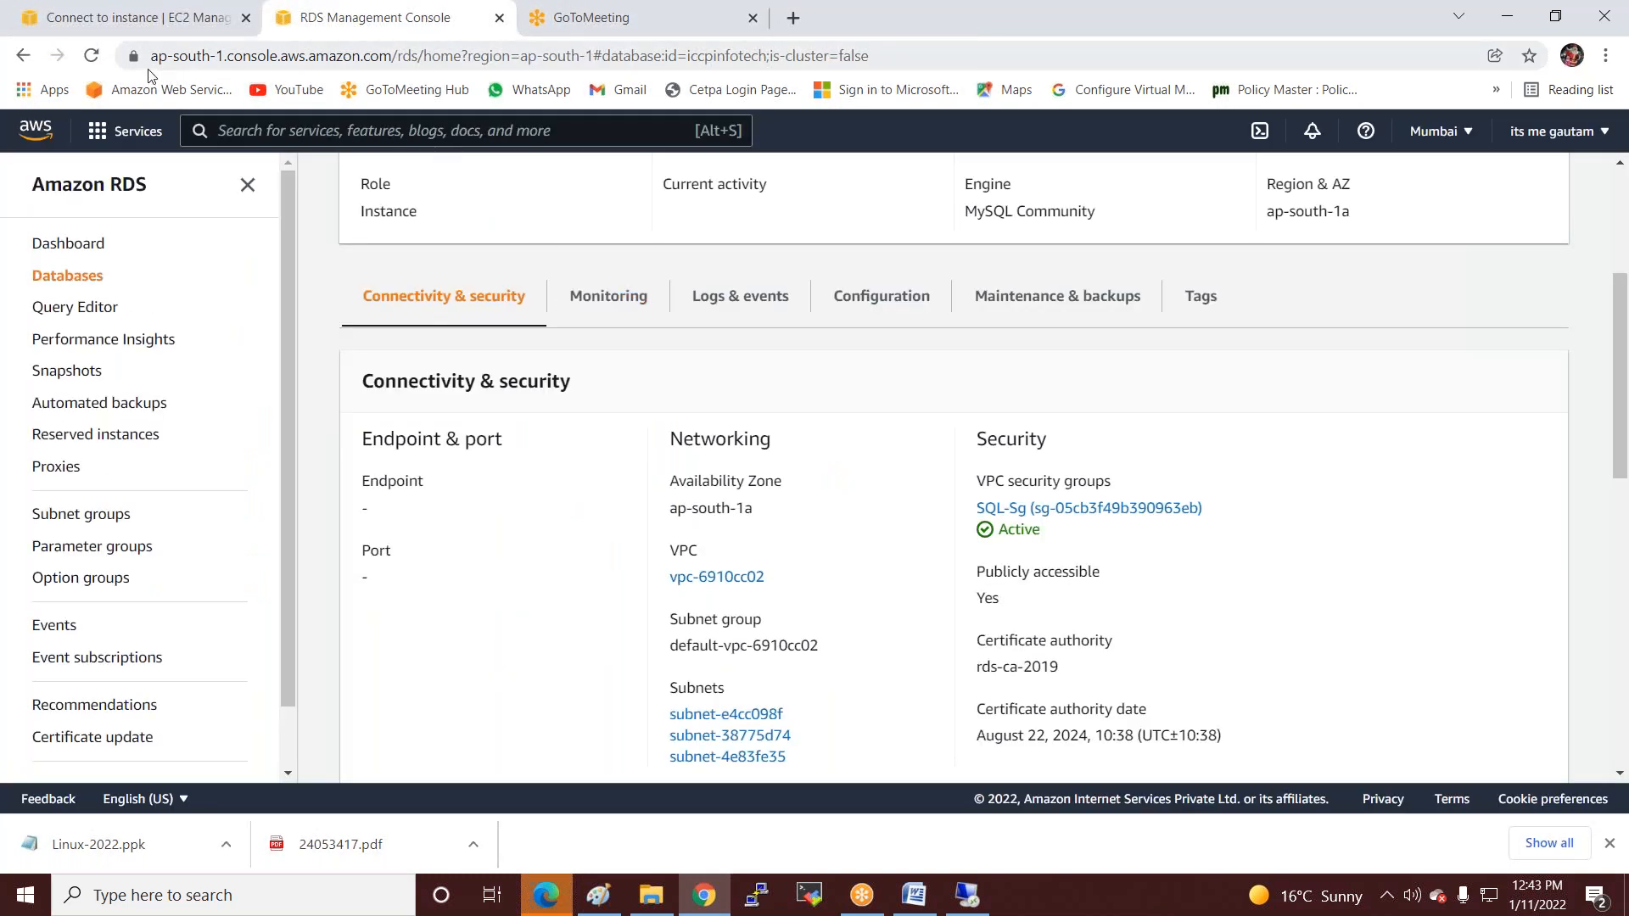
{"action": "left_click", "coordinate": [91, 55]}
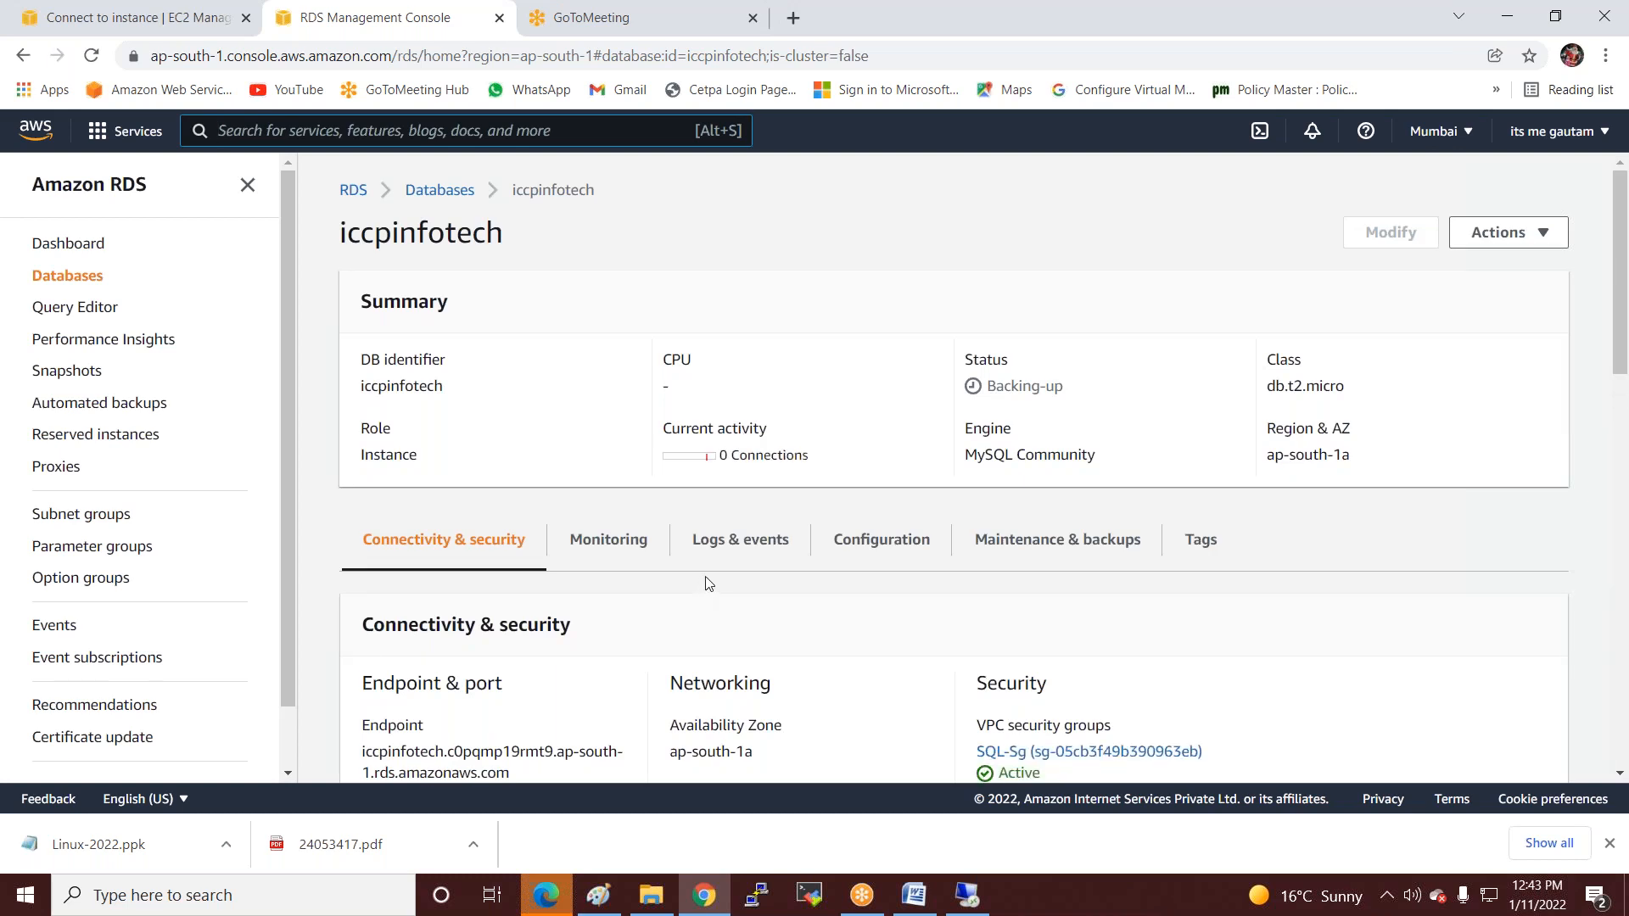
{"action": "scroll", "coordinate": [704, 584], "scroll_direction": "down", "scroll_amount": 4}
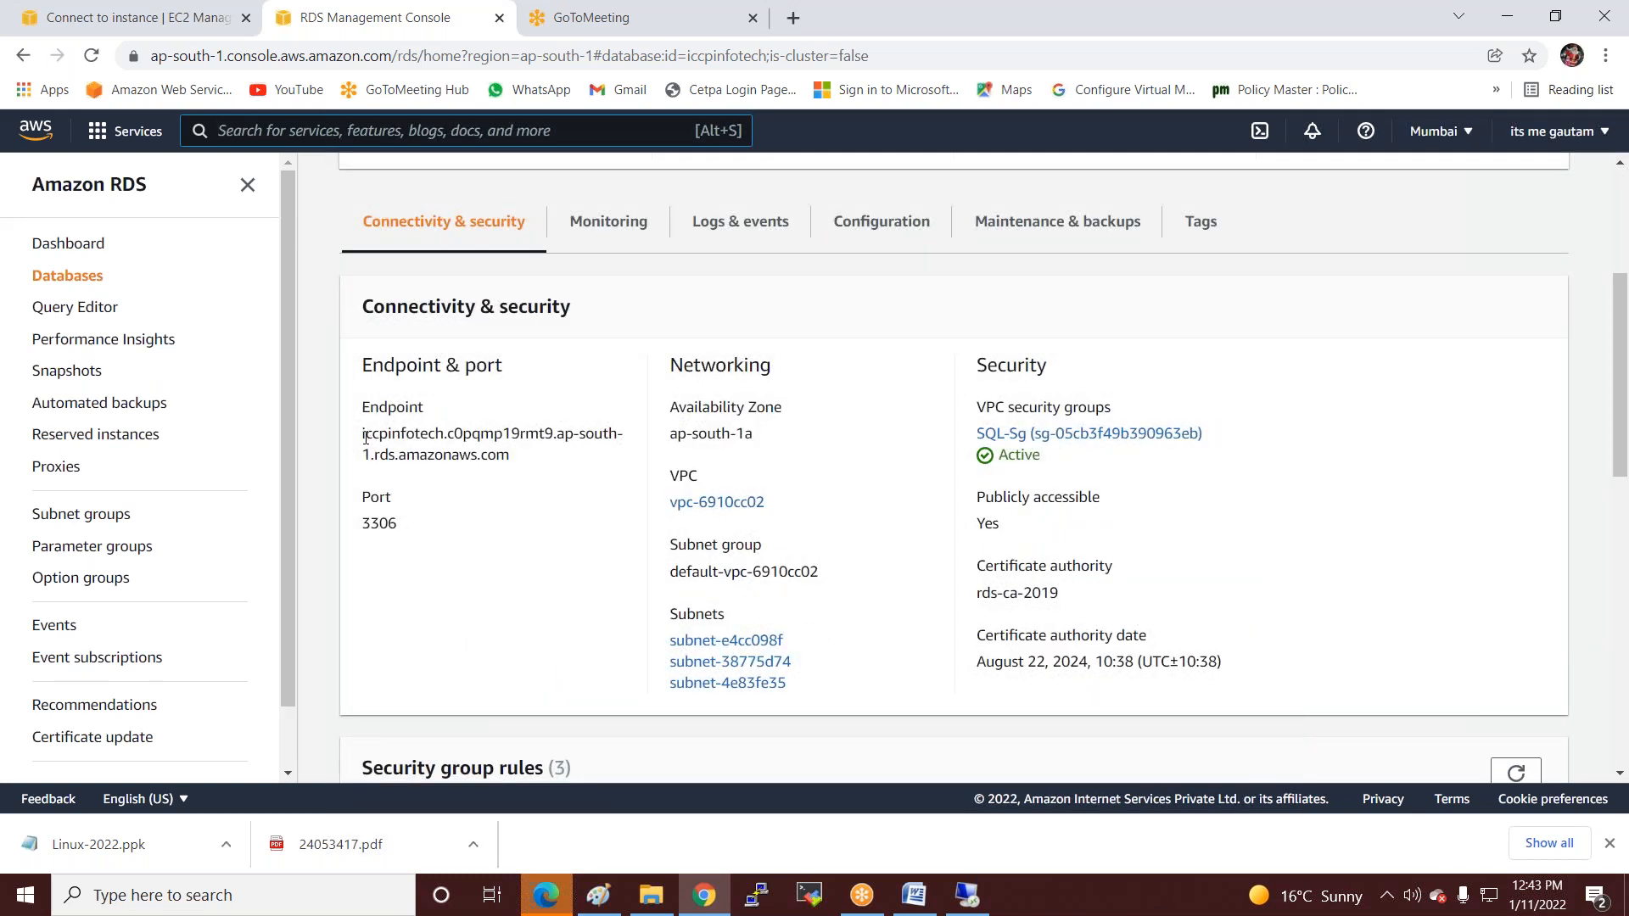
{"action": "left_click_drag", "start_coordinate": [362, 434], "coordinate": [509, 458]}
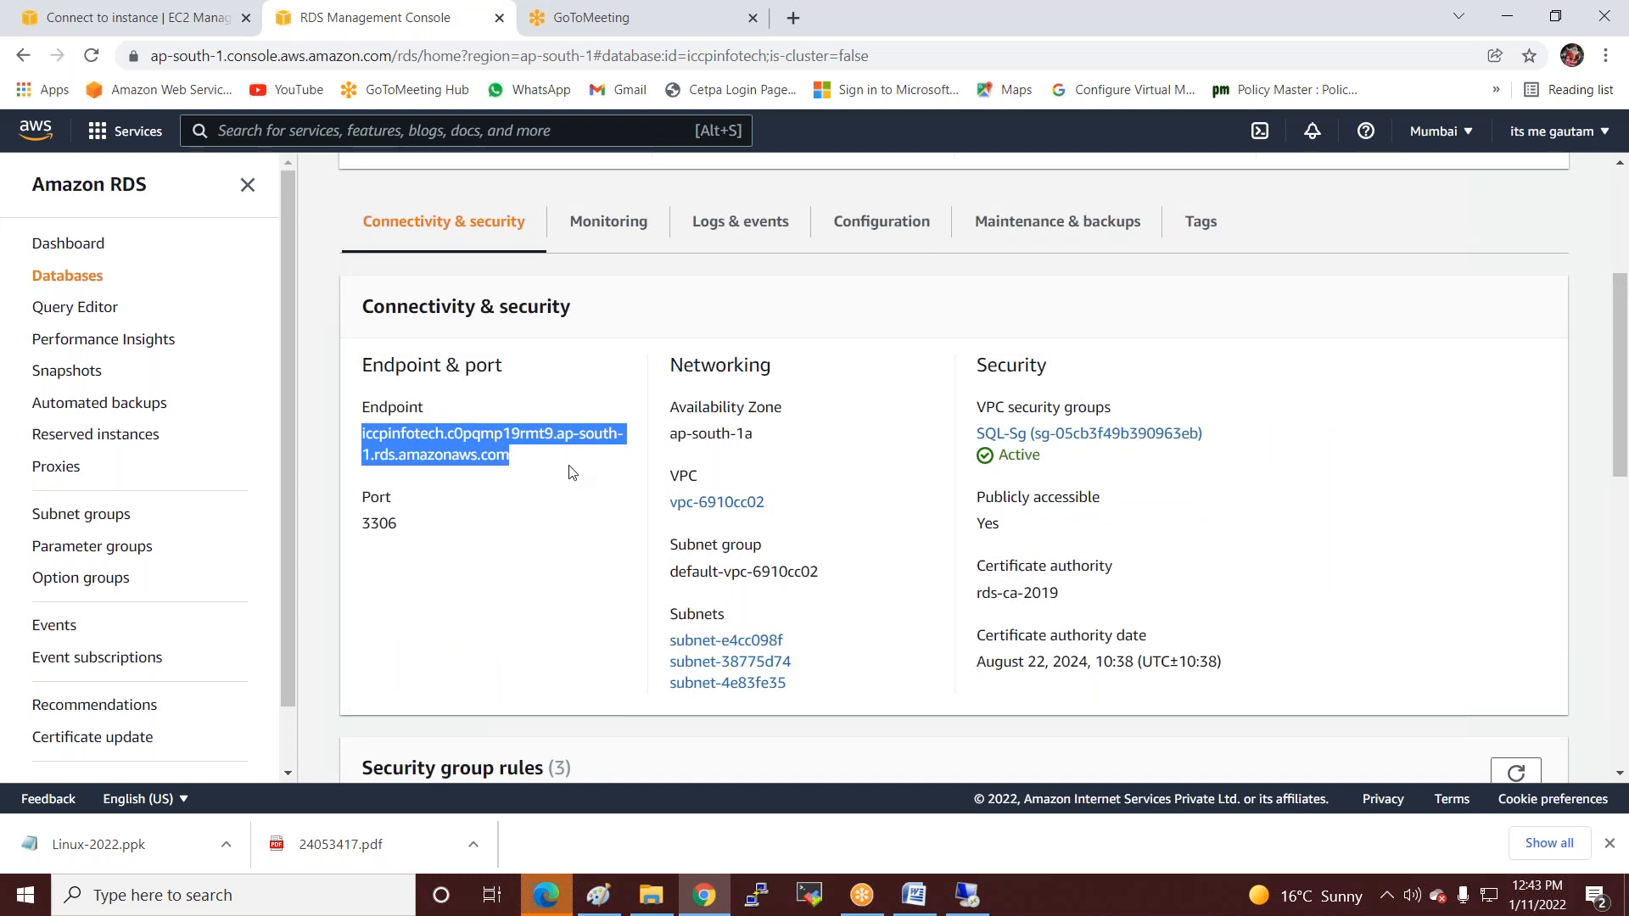
{"action": "left_click", "coordinate": [969, 897]}
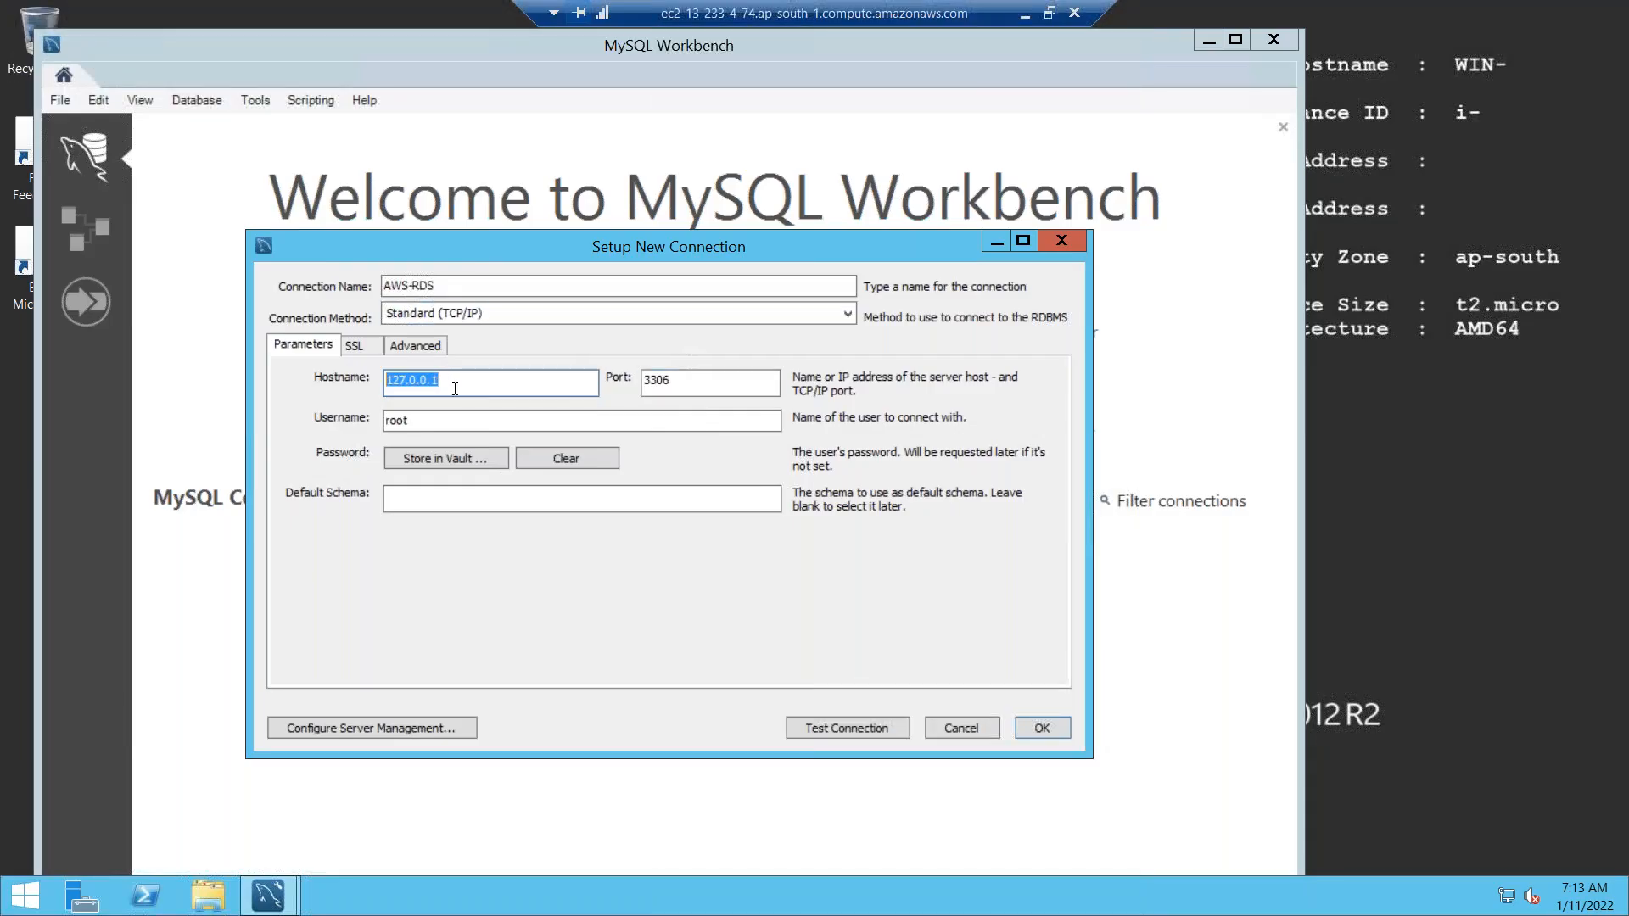
Point AWS-RDS at the pasted endpoint with username admin and a vaulted password, then open it.
{"action": "key", "text": "ctrl+v"}
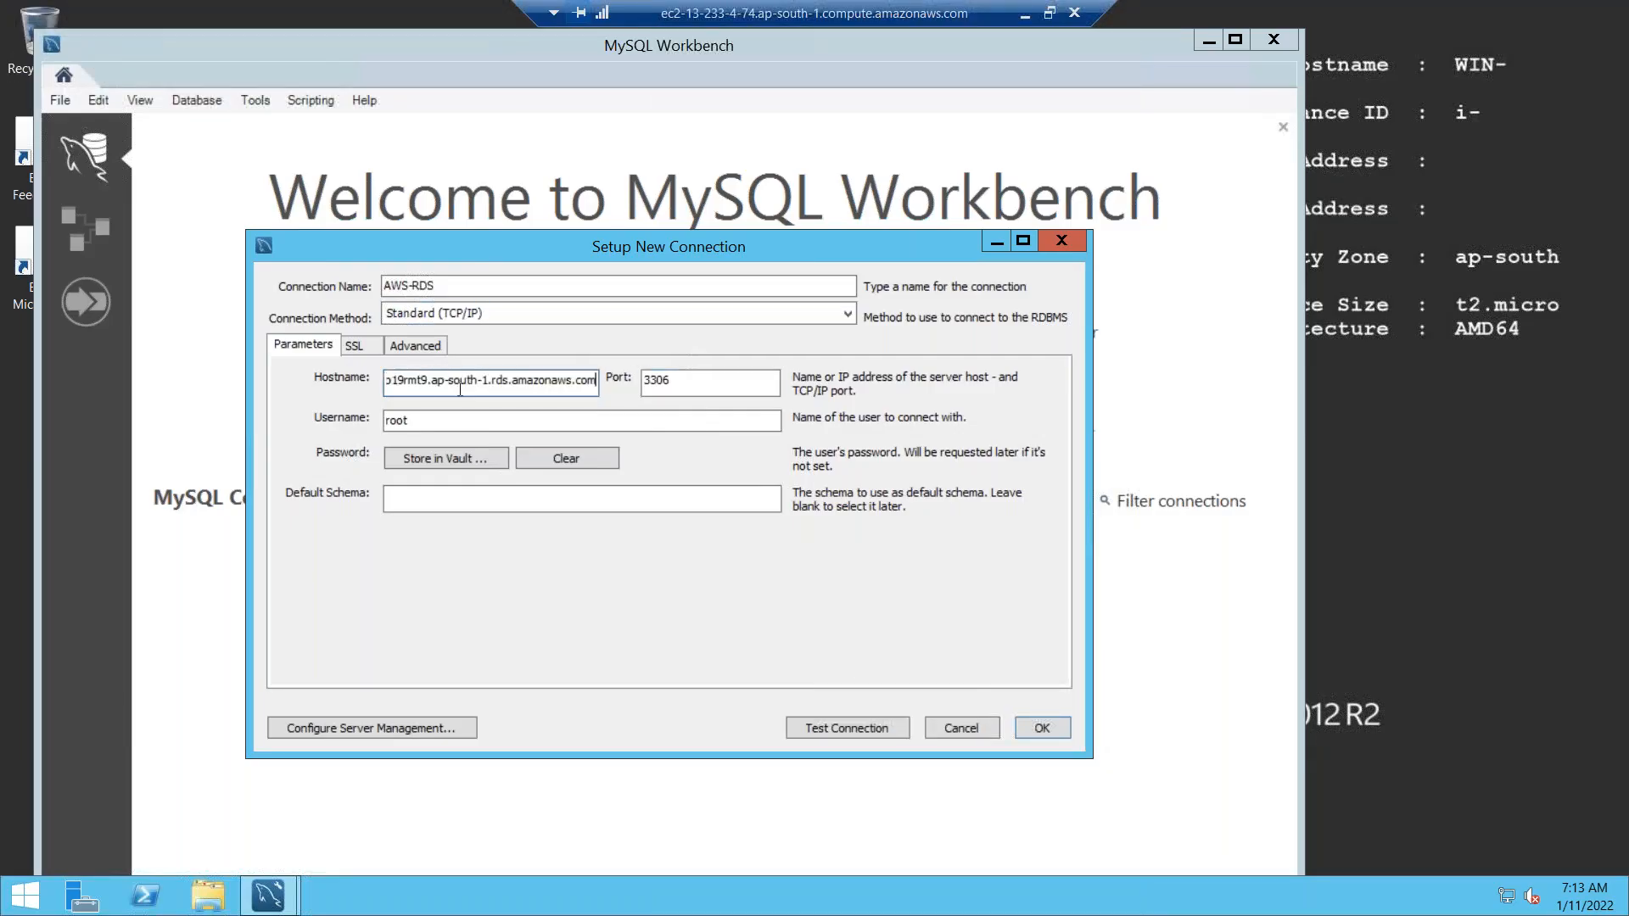
{"action": "left_click_drag", "start_coordinate": [489, 418], "coordinate": [190, 416]}
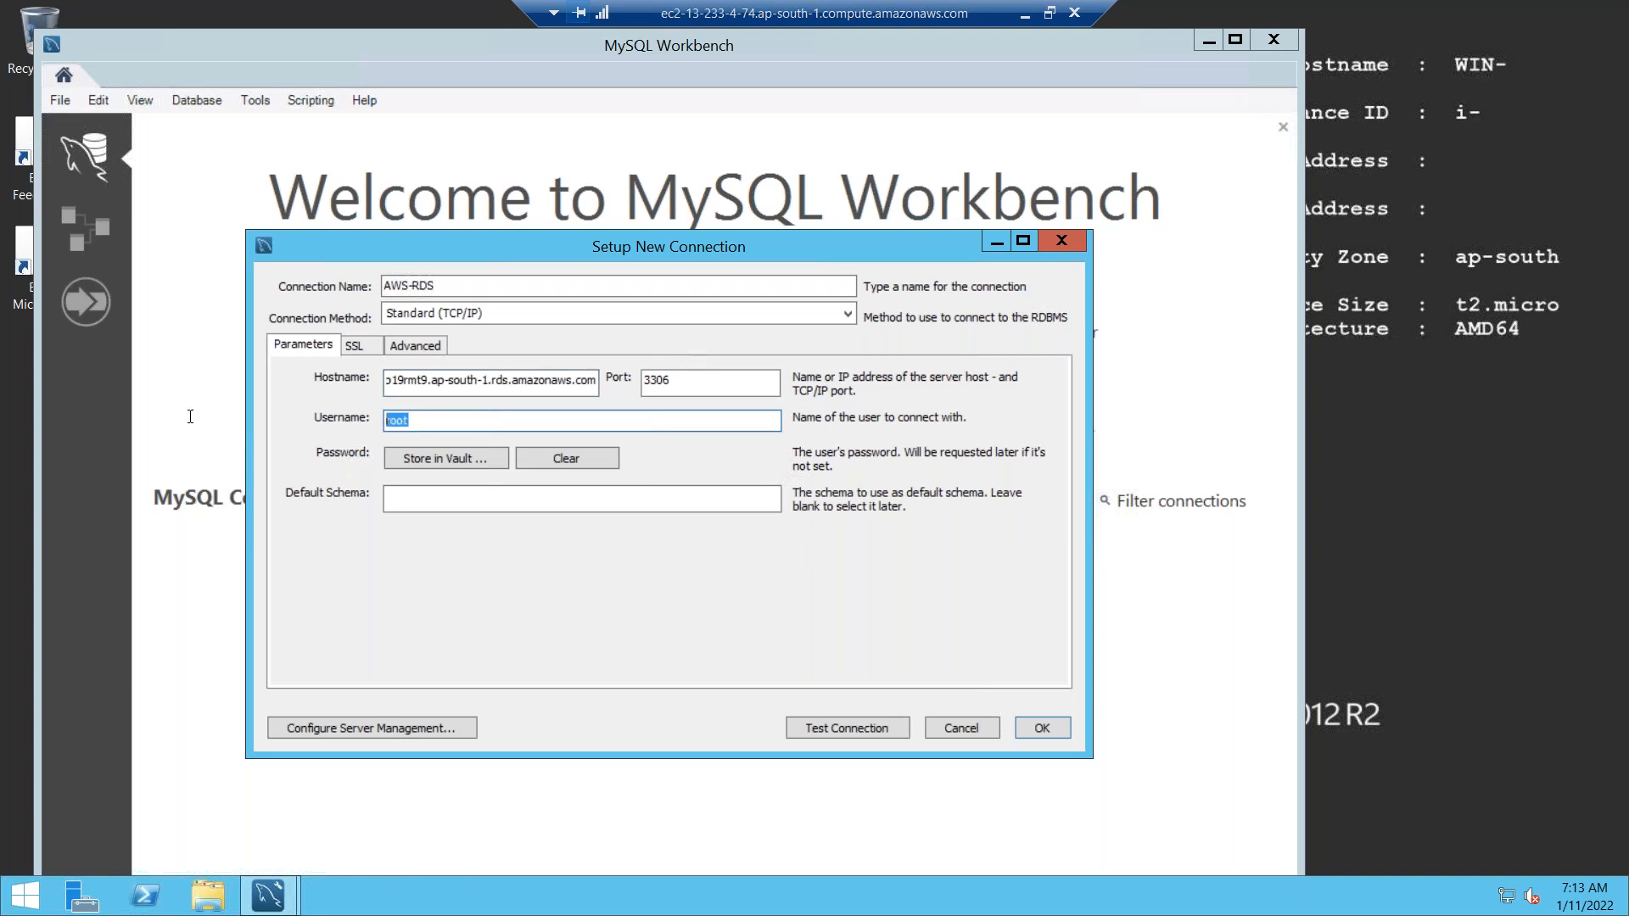
{"action": "type", "text": "admin"}
{"action": "left_click", "coordinate": [399, 461]}
{"action": "type", "text": "********"}
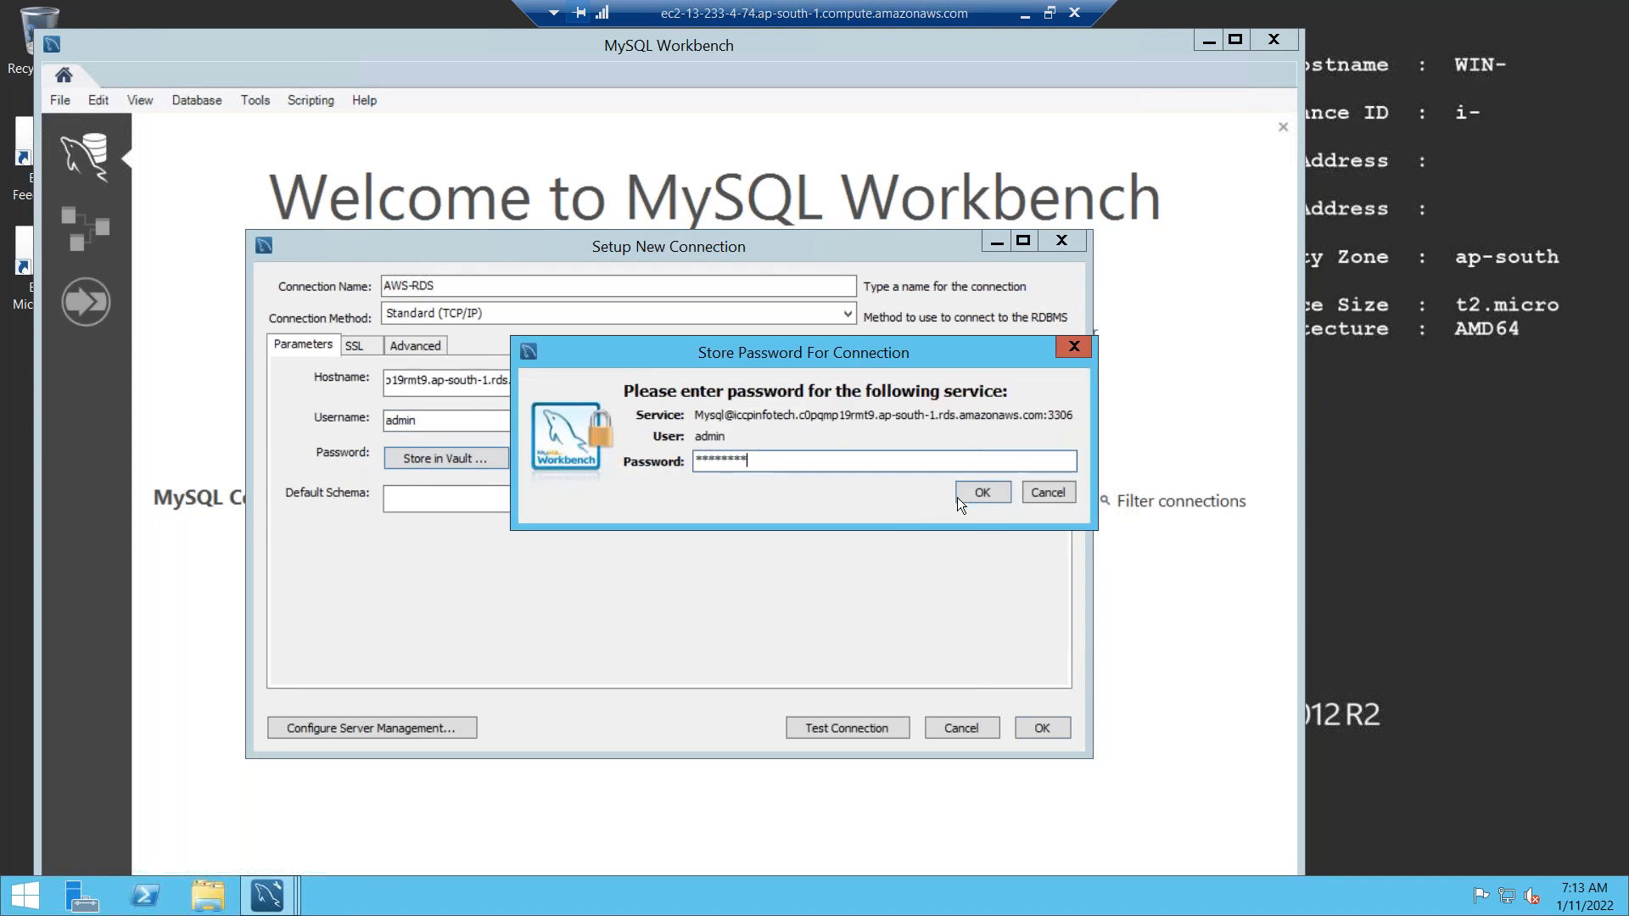
{"action": "left_click", "coordinate": [979, 491]}
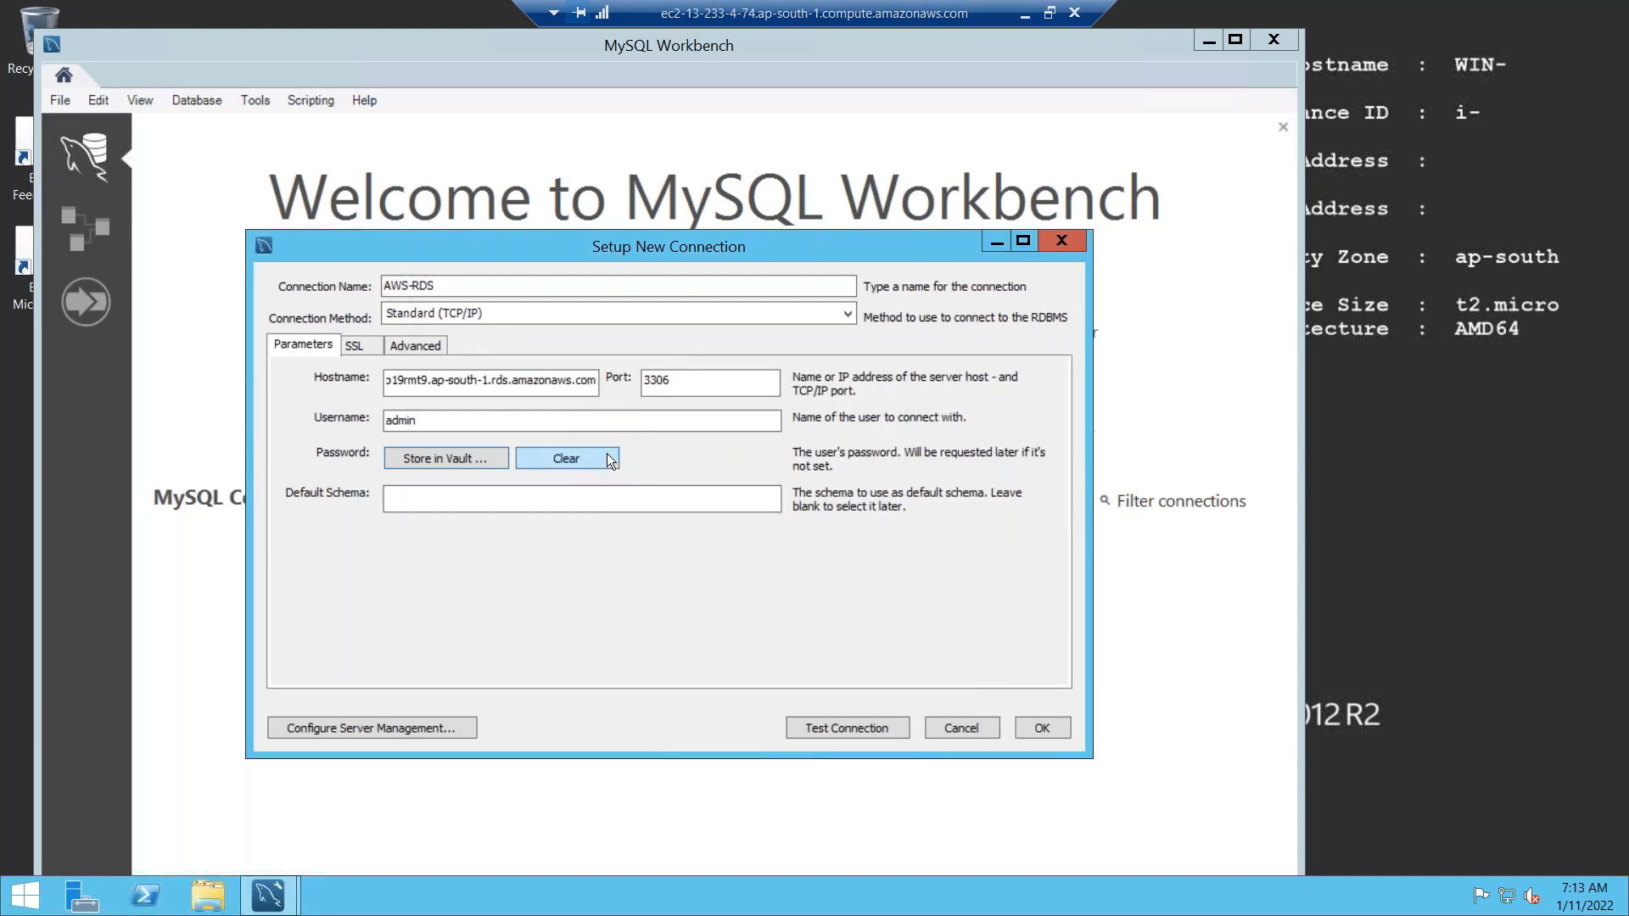
{"action": "left_click", "coordinate": [1045, 730]}
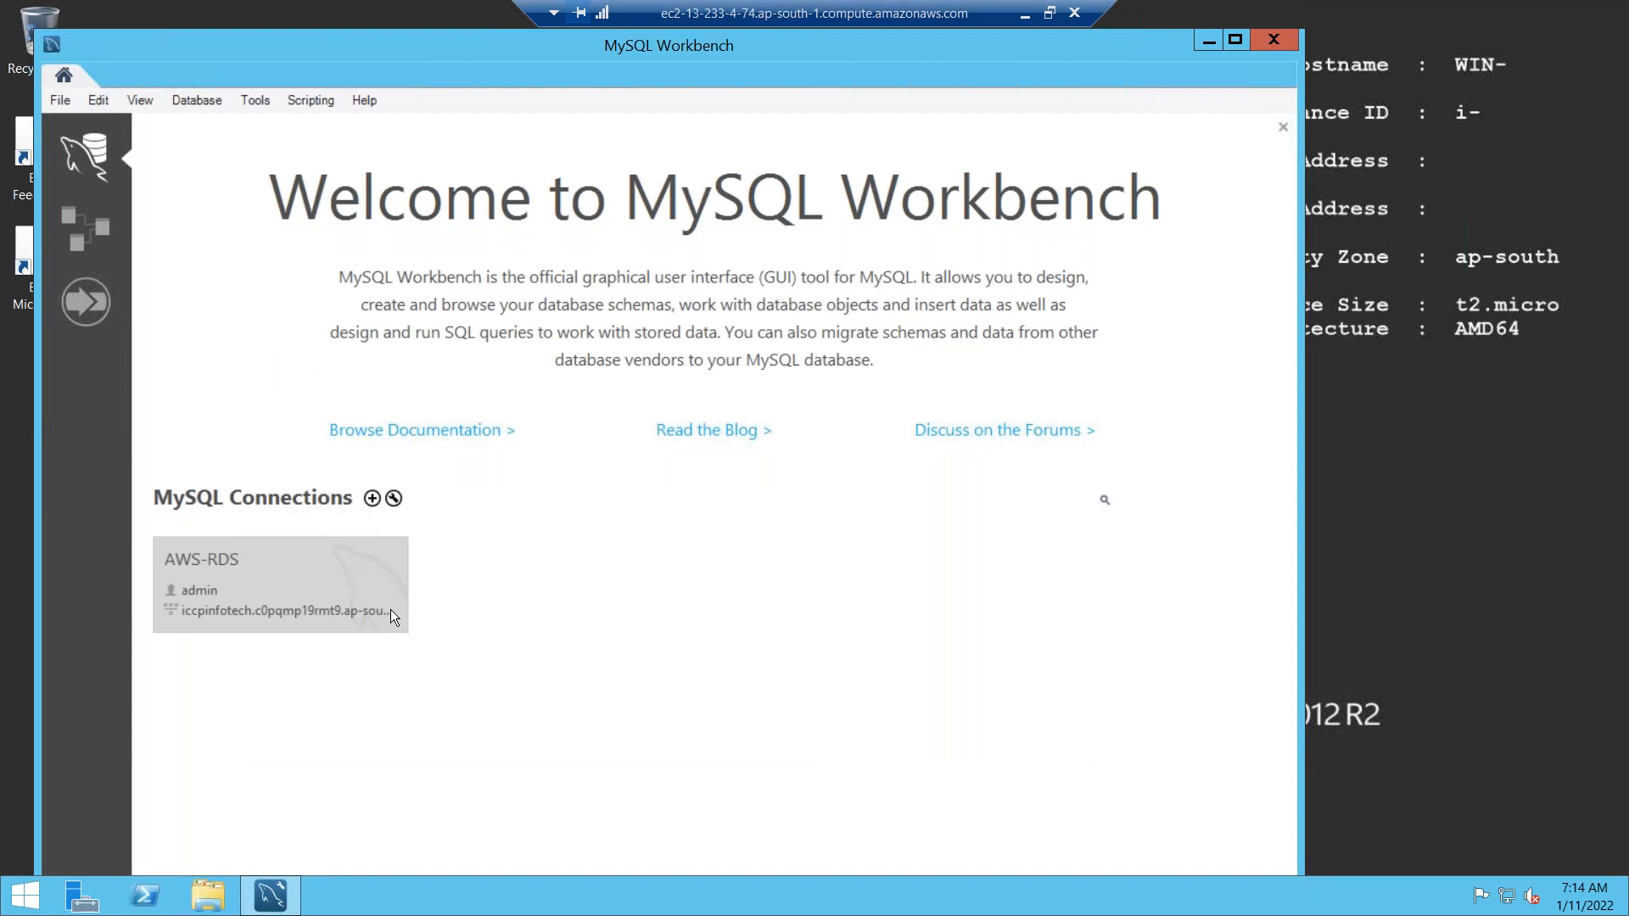
{"action": "left_click", "coordinate": [355, 610]}
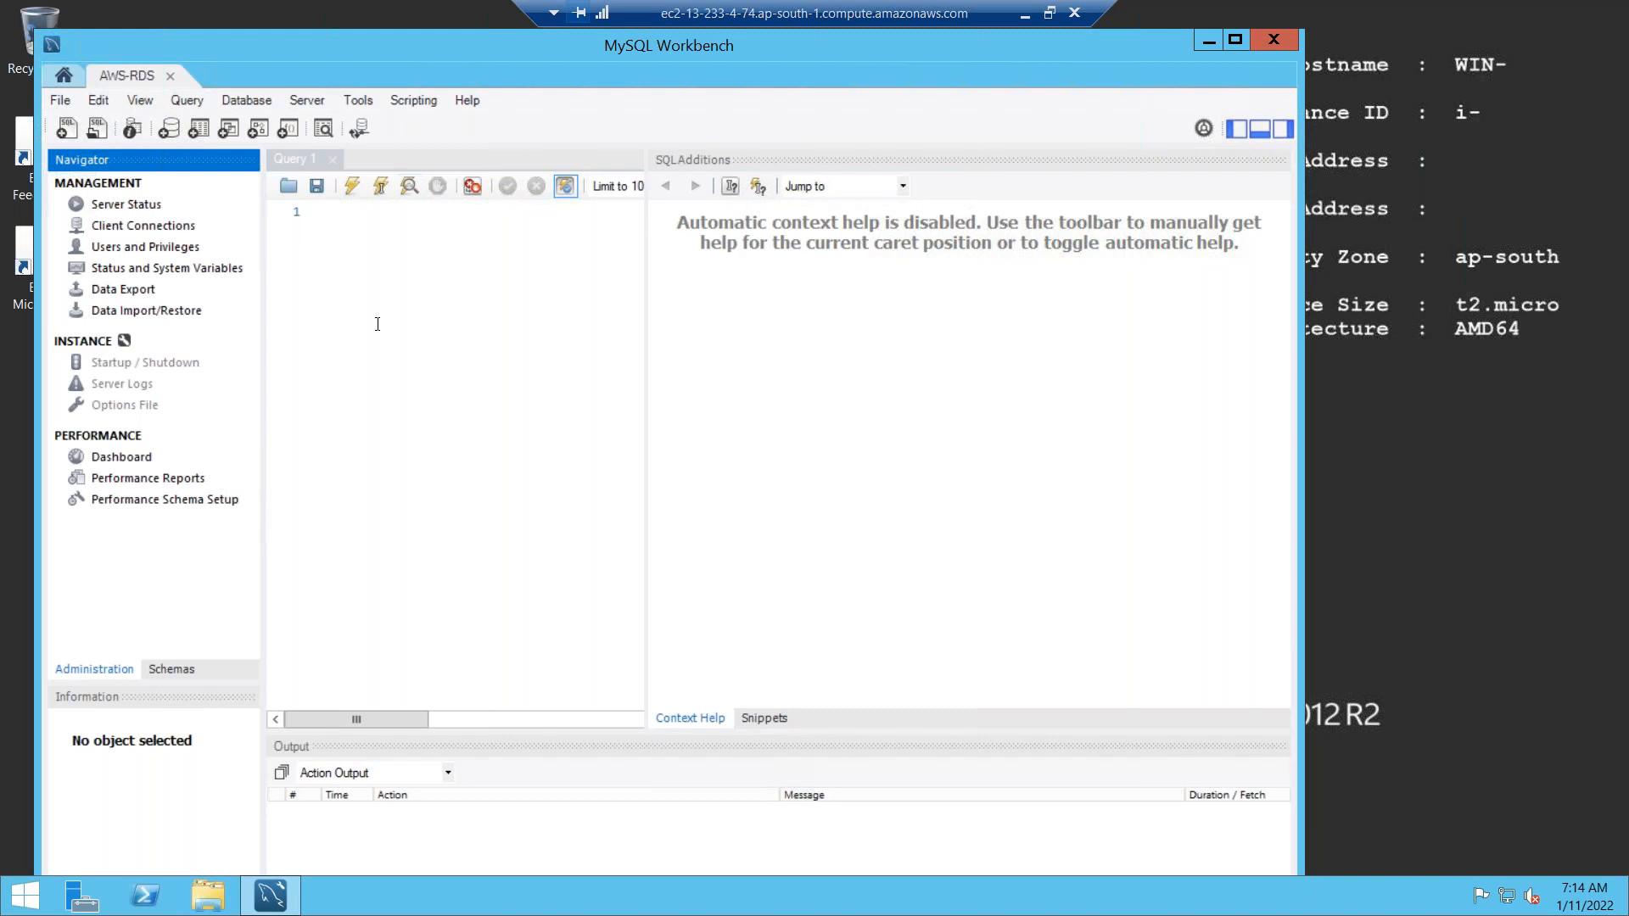
Run 'show databases;' to list the four RDS databases, then begin 'create data' on line 2.
{"action": "left_click", "coordinate": [349, 215]}
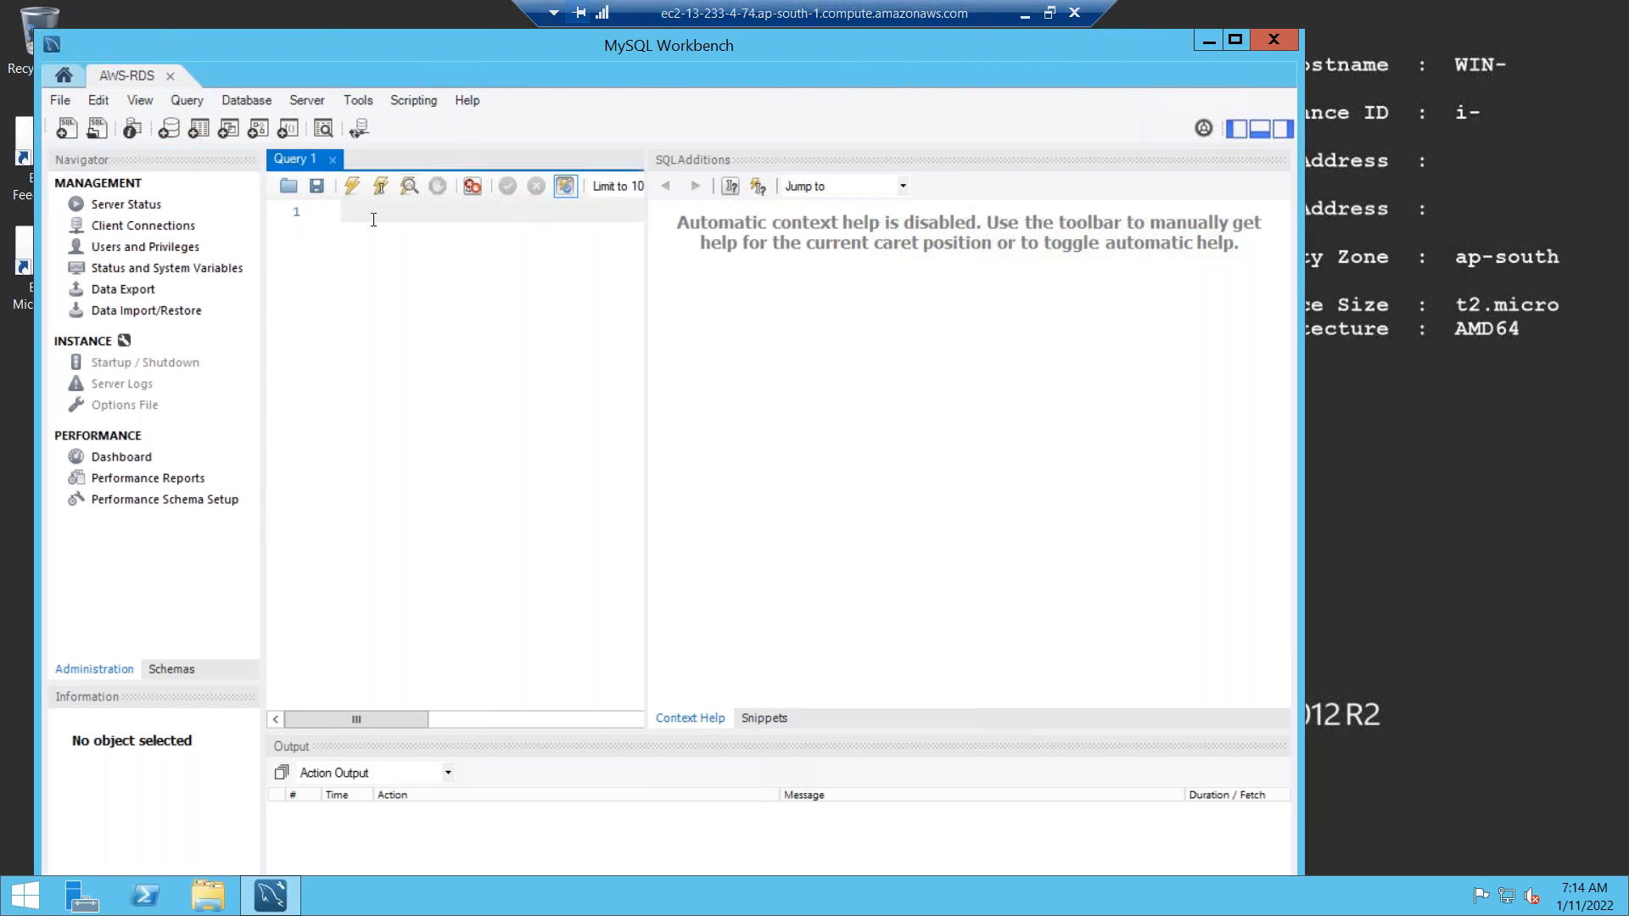
{"action": "type", "text": "show data"}
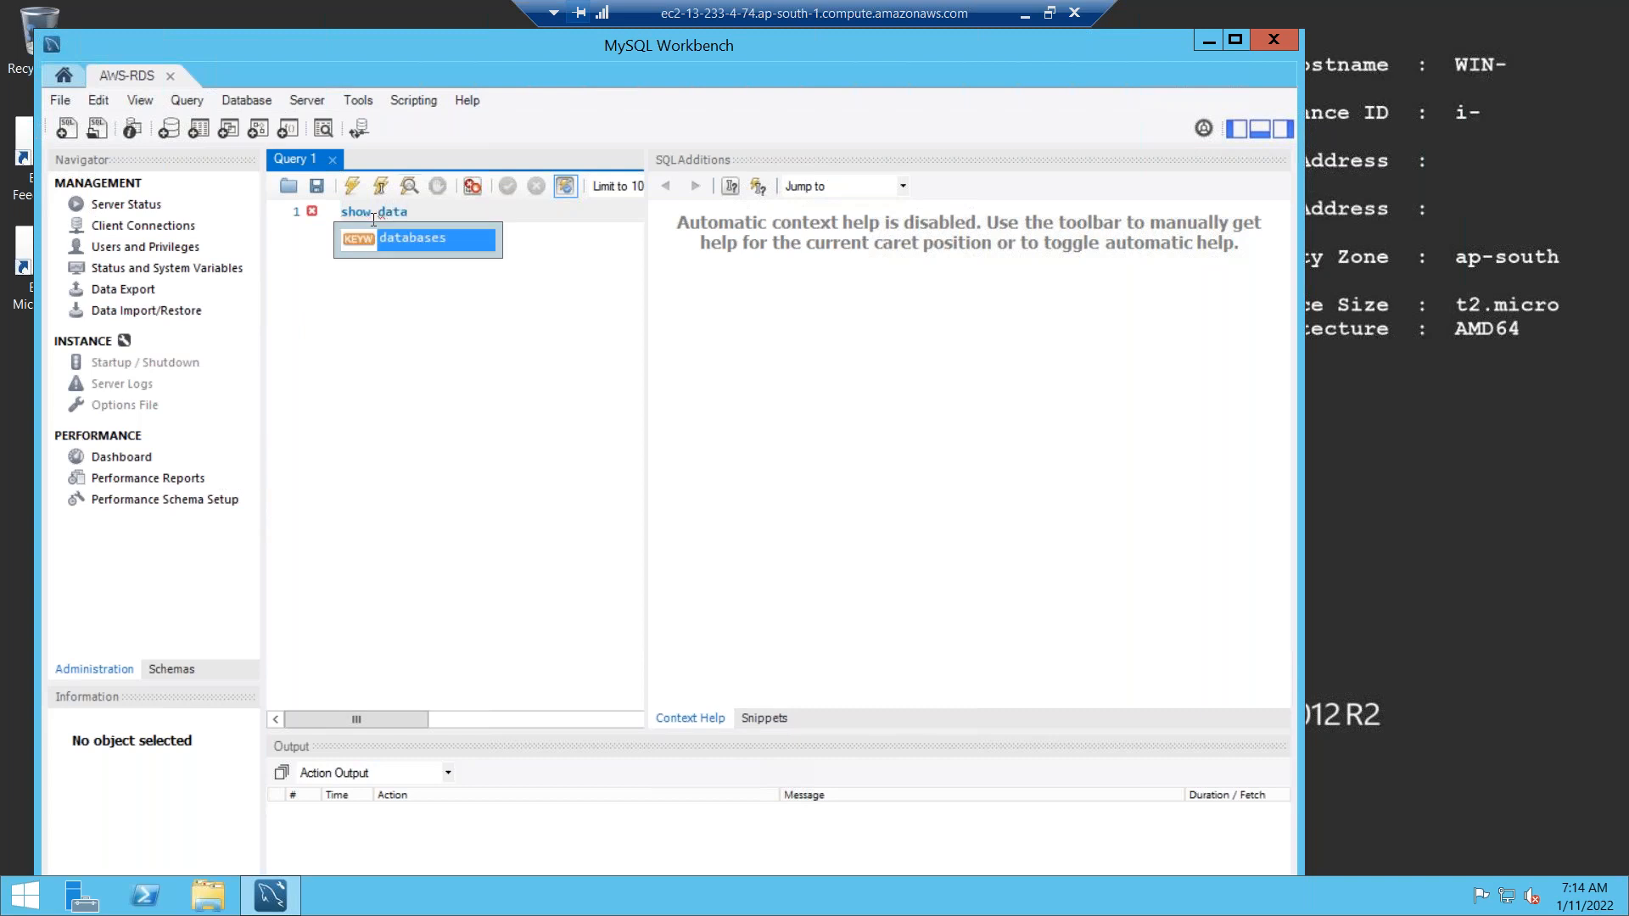
{"action": "key", "text": "Return"}
{"action": "type", "text": ";"}
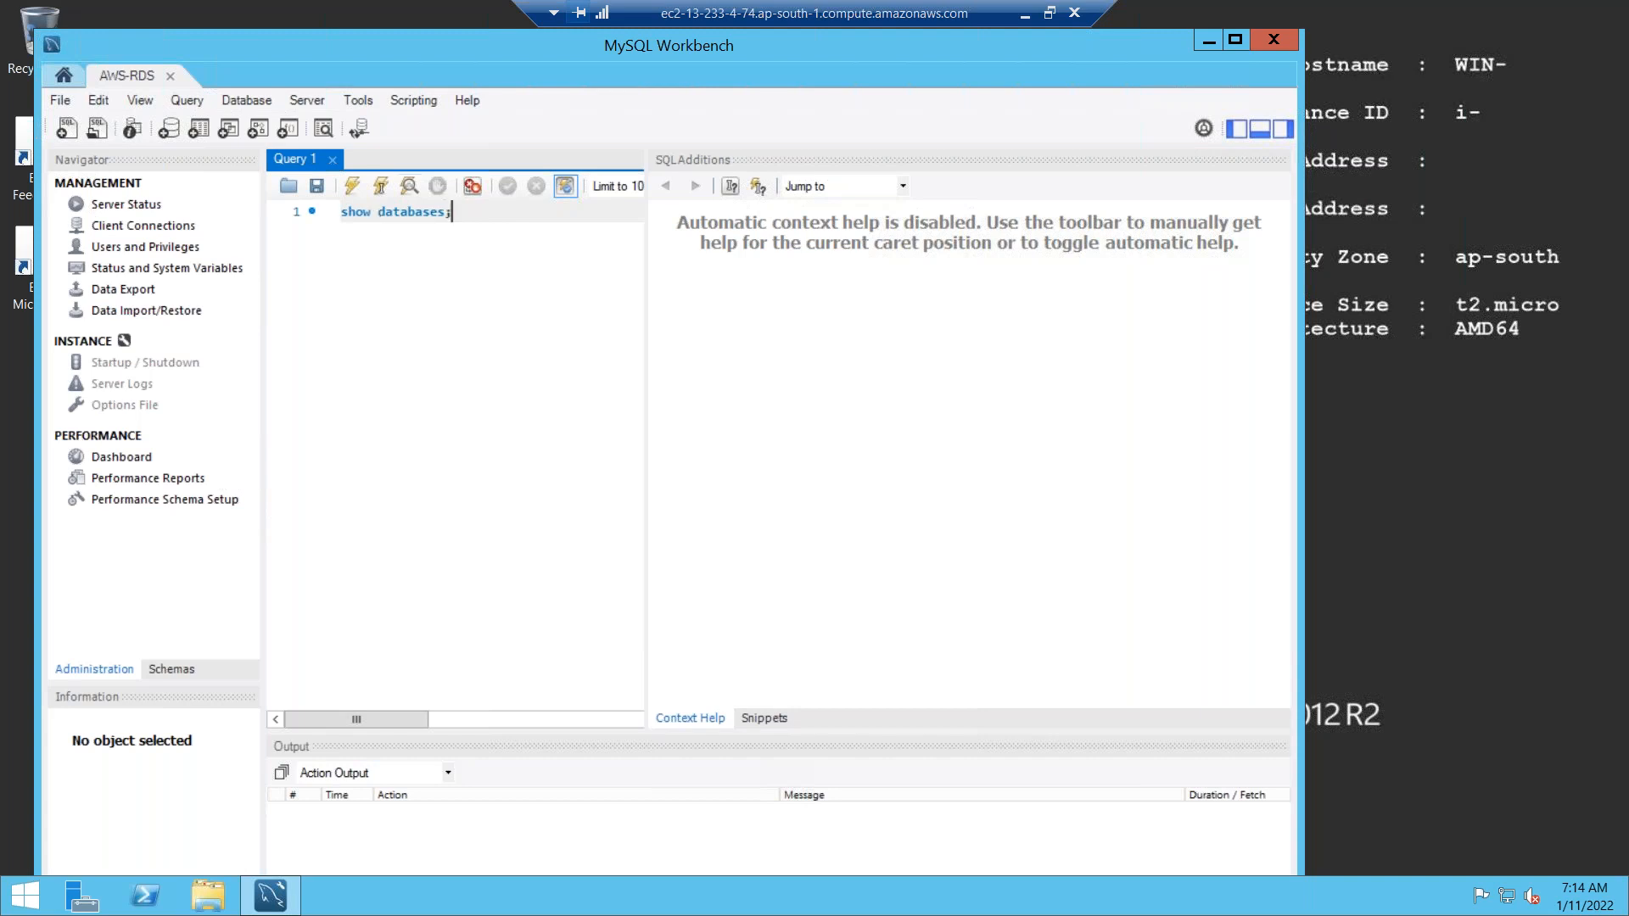
{"action": "left_click", "coordinate": [353, 185]}
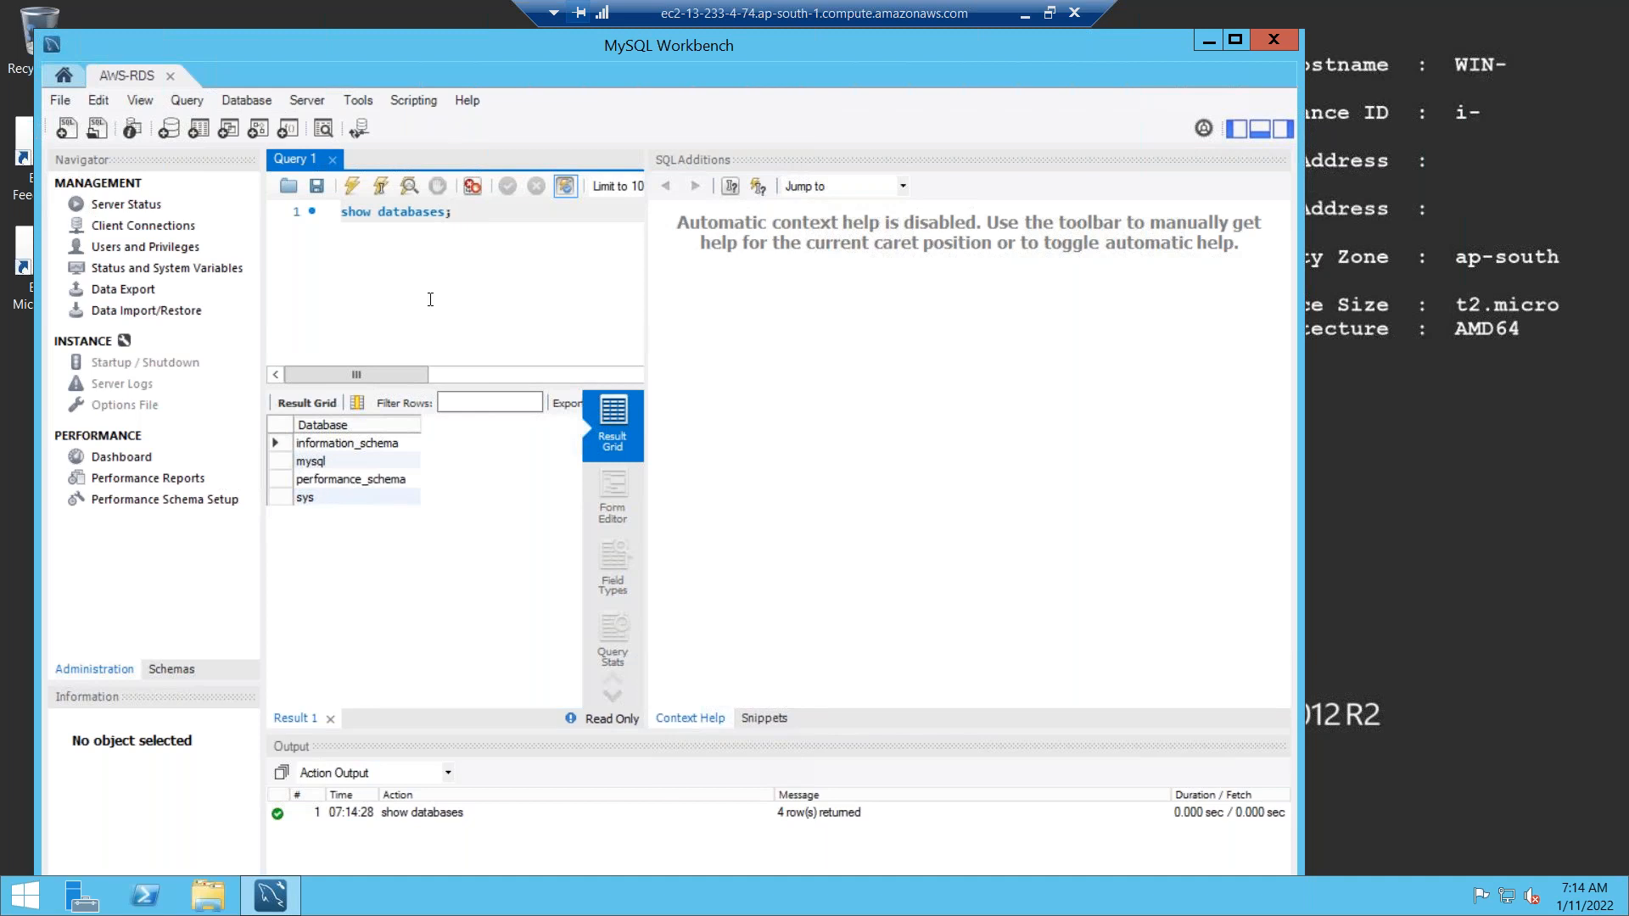
{"action": "key", "text": "Return"}
{"action": "type", "text": "create data"}
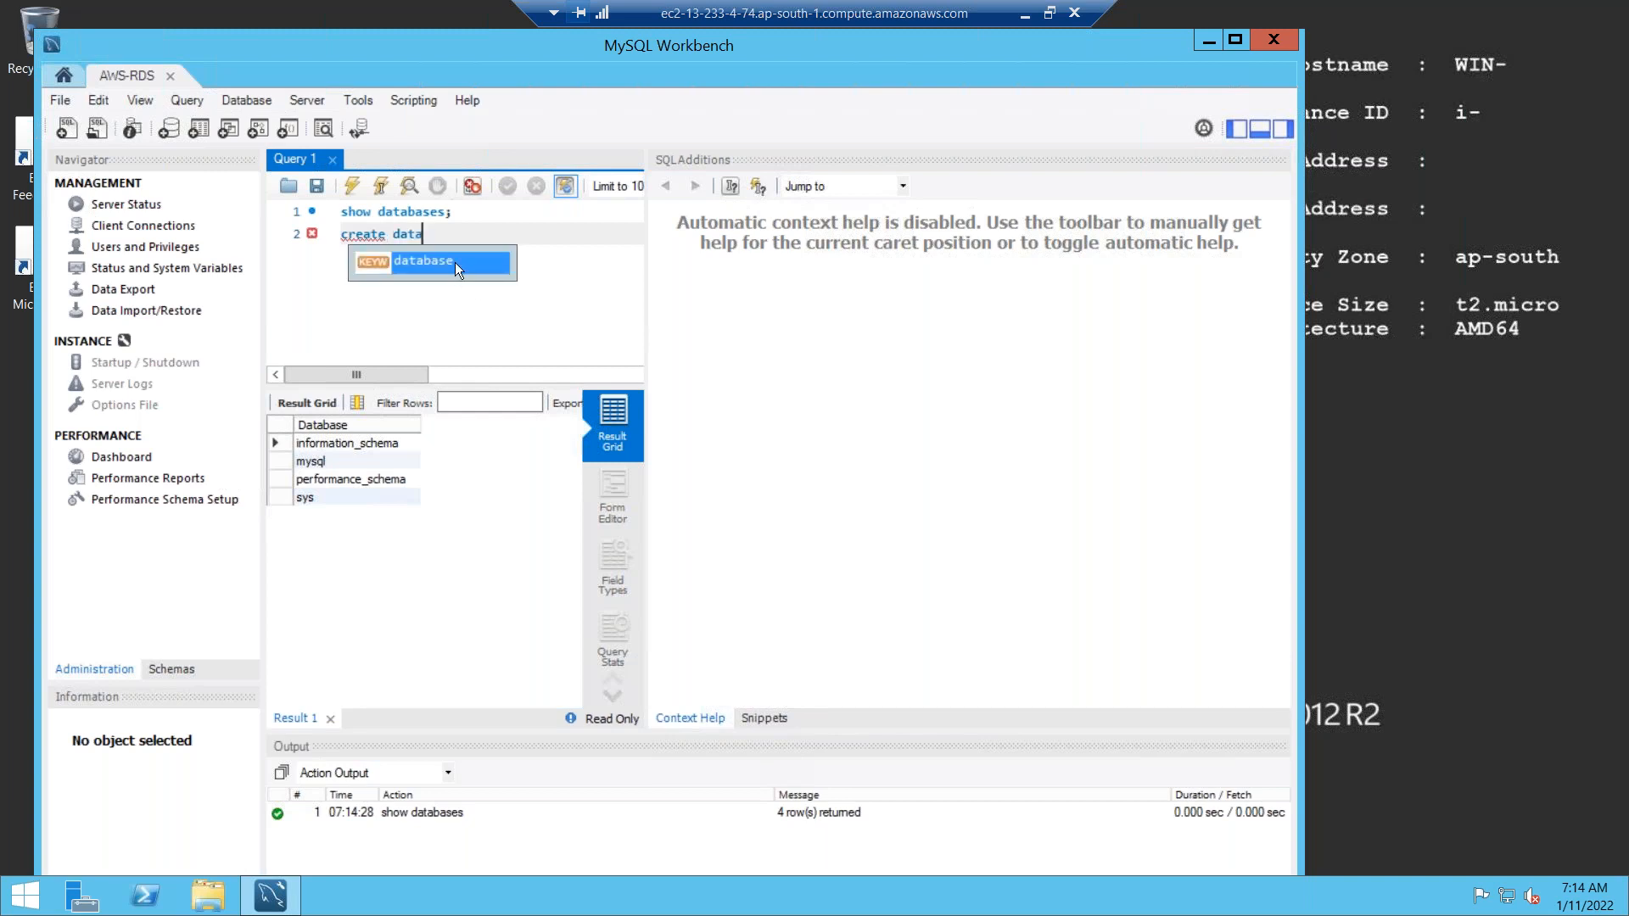
Run 'create database dlip;' to create the dlip database.
{"action": "key", "text": "Return"}
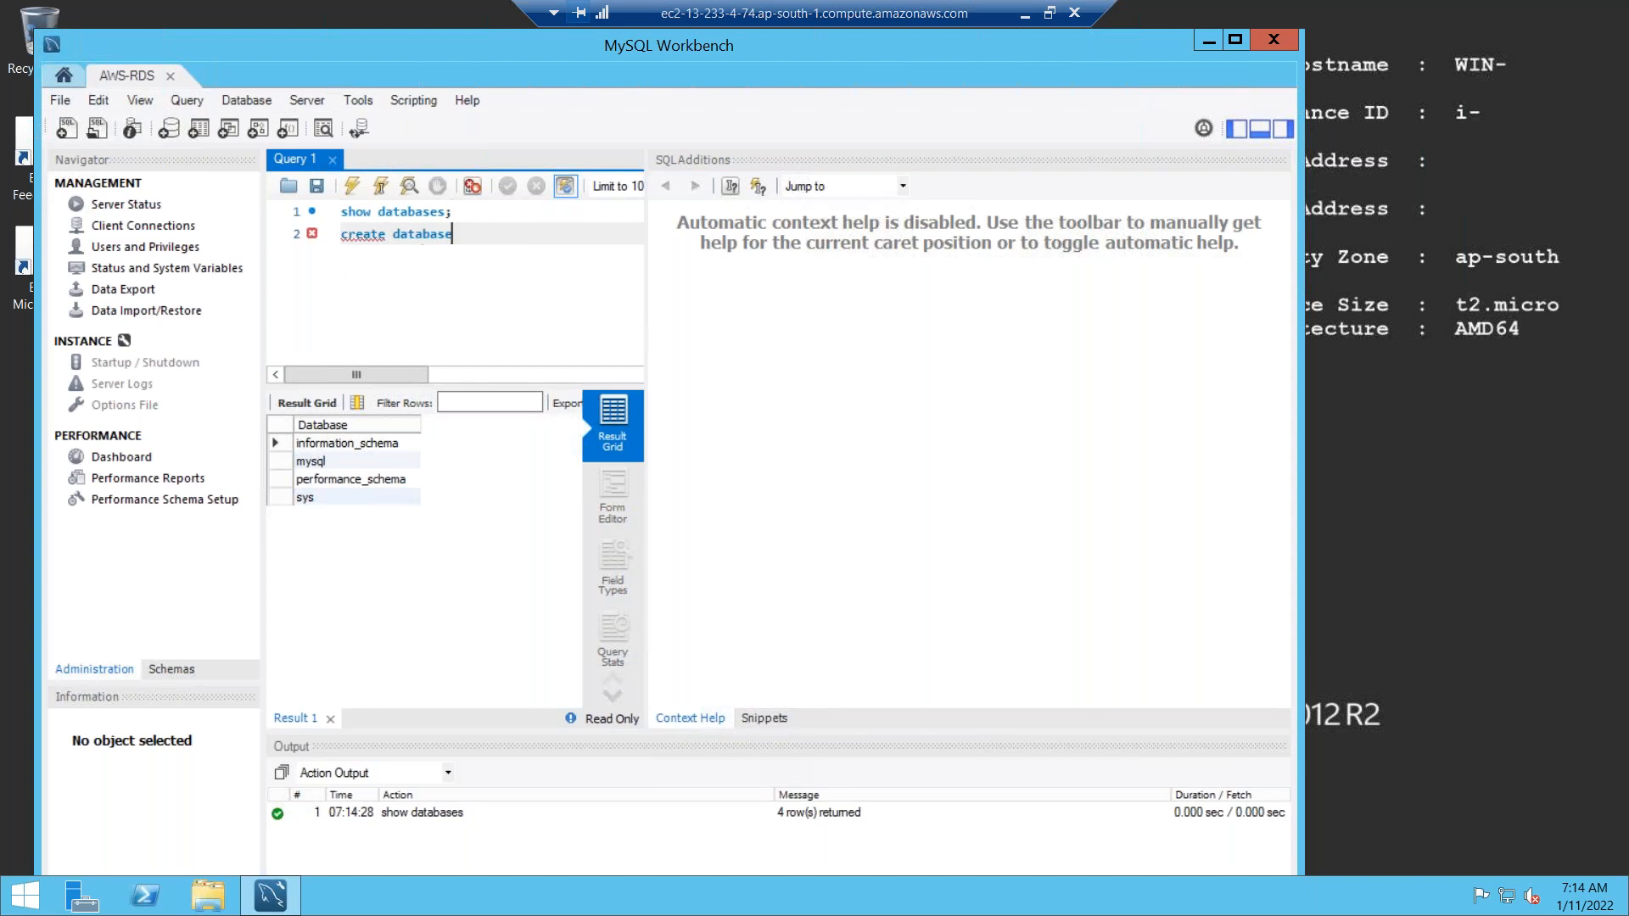
{"action": "type", "text": "dlip;"}
{"action": "left_click", "coordinate": [351, 186]}
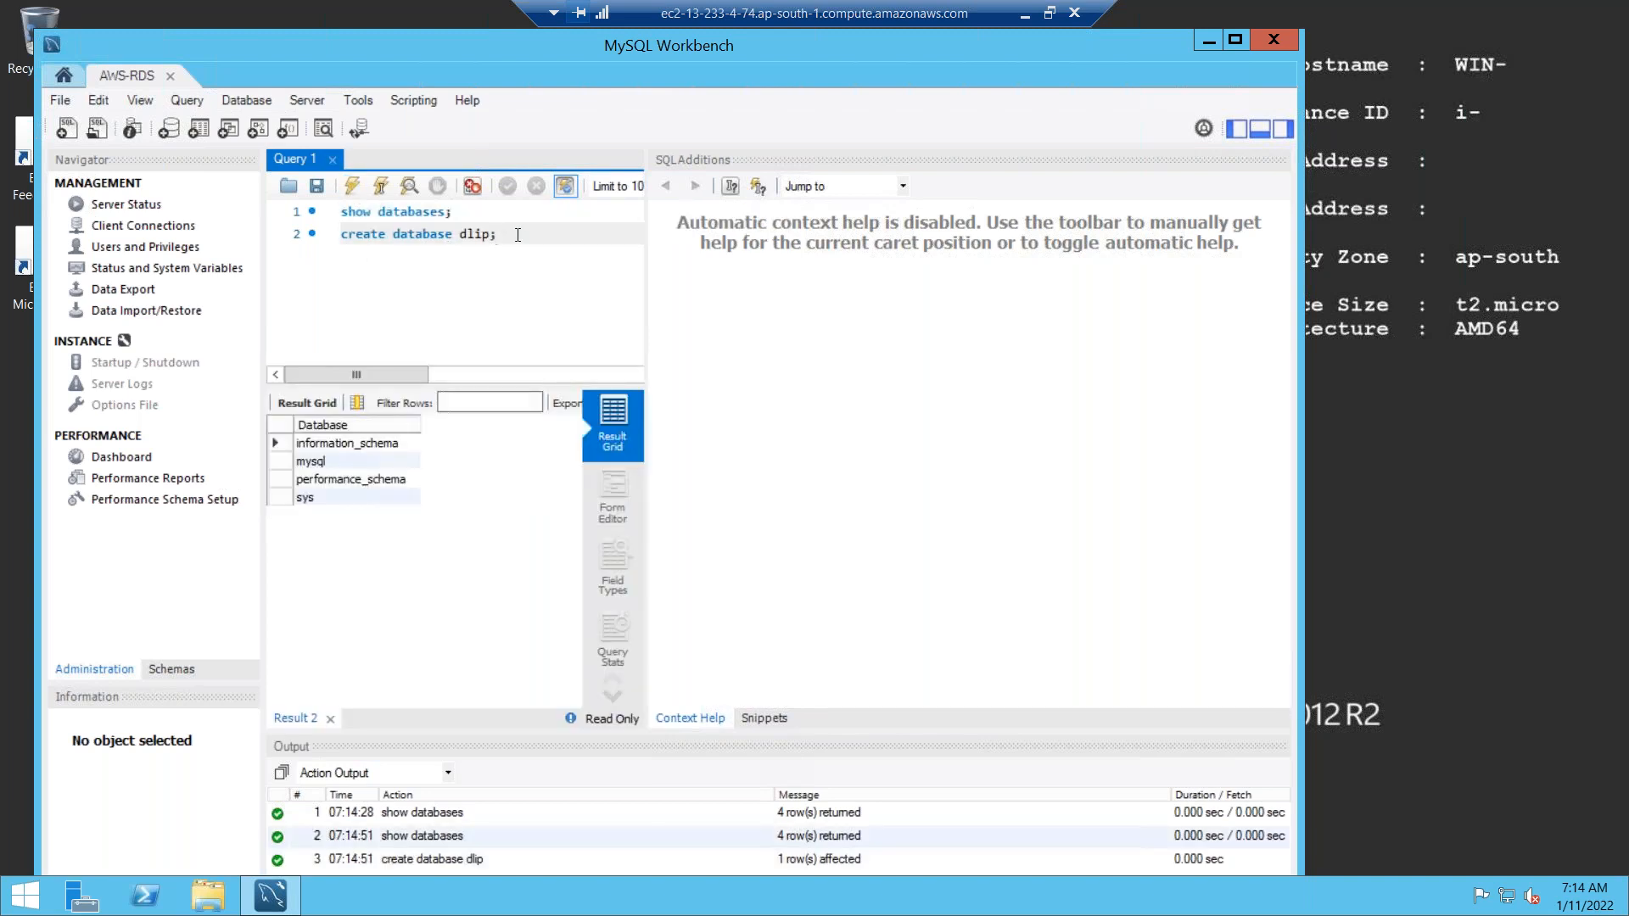
Change the statement to 'create database ankit;', run it, and refresh the database list.
{"action": "key", "text": "Left"}
{"action": "key", "text": "Left"}
{"action": "key", "text": "BackSpace"}
{"action": "key", "text": "BackSpace"}
{"action": "key", "text": "BackSpace"}
{"action": "key", "text": "BackSpace"}
{"action": "type", "text": "ankit"}
{"action": "left_click", "coordinate": [351, 186]}
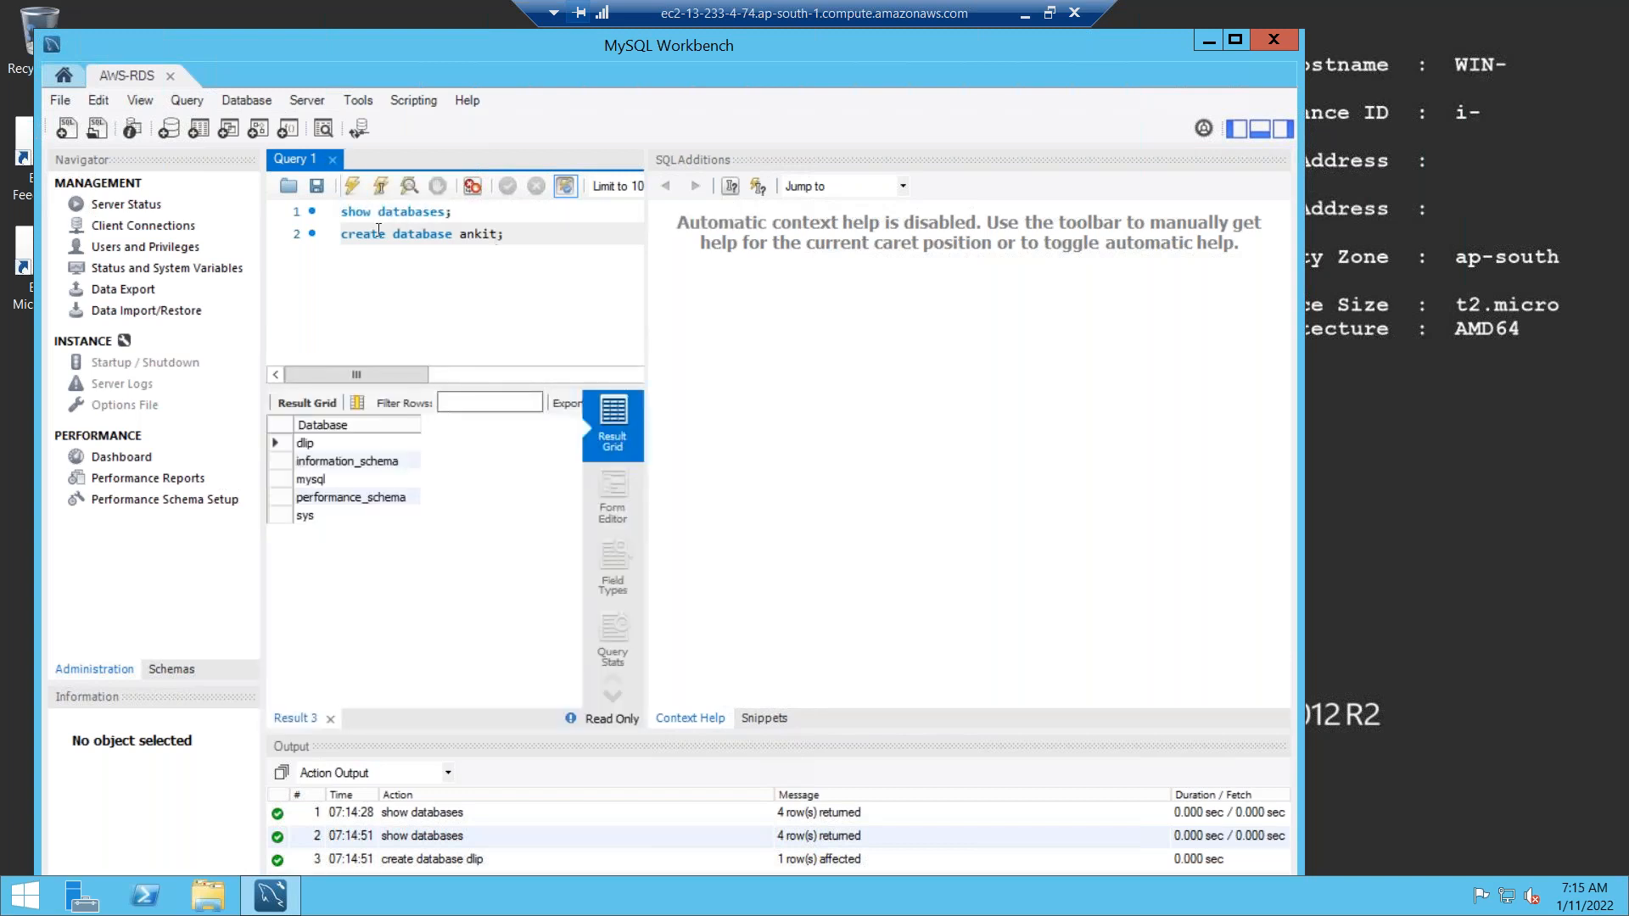
{"action": "left_click", "coordinate": [354, 185]}
{"action": "left_click", "coordinate": [302, 461]}
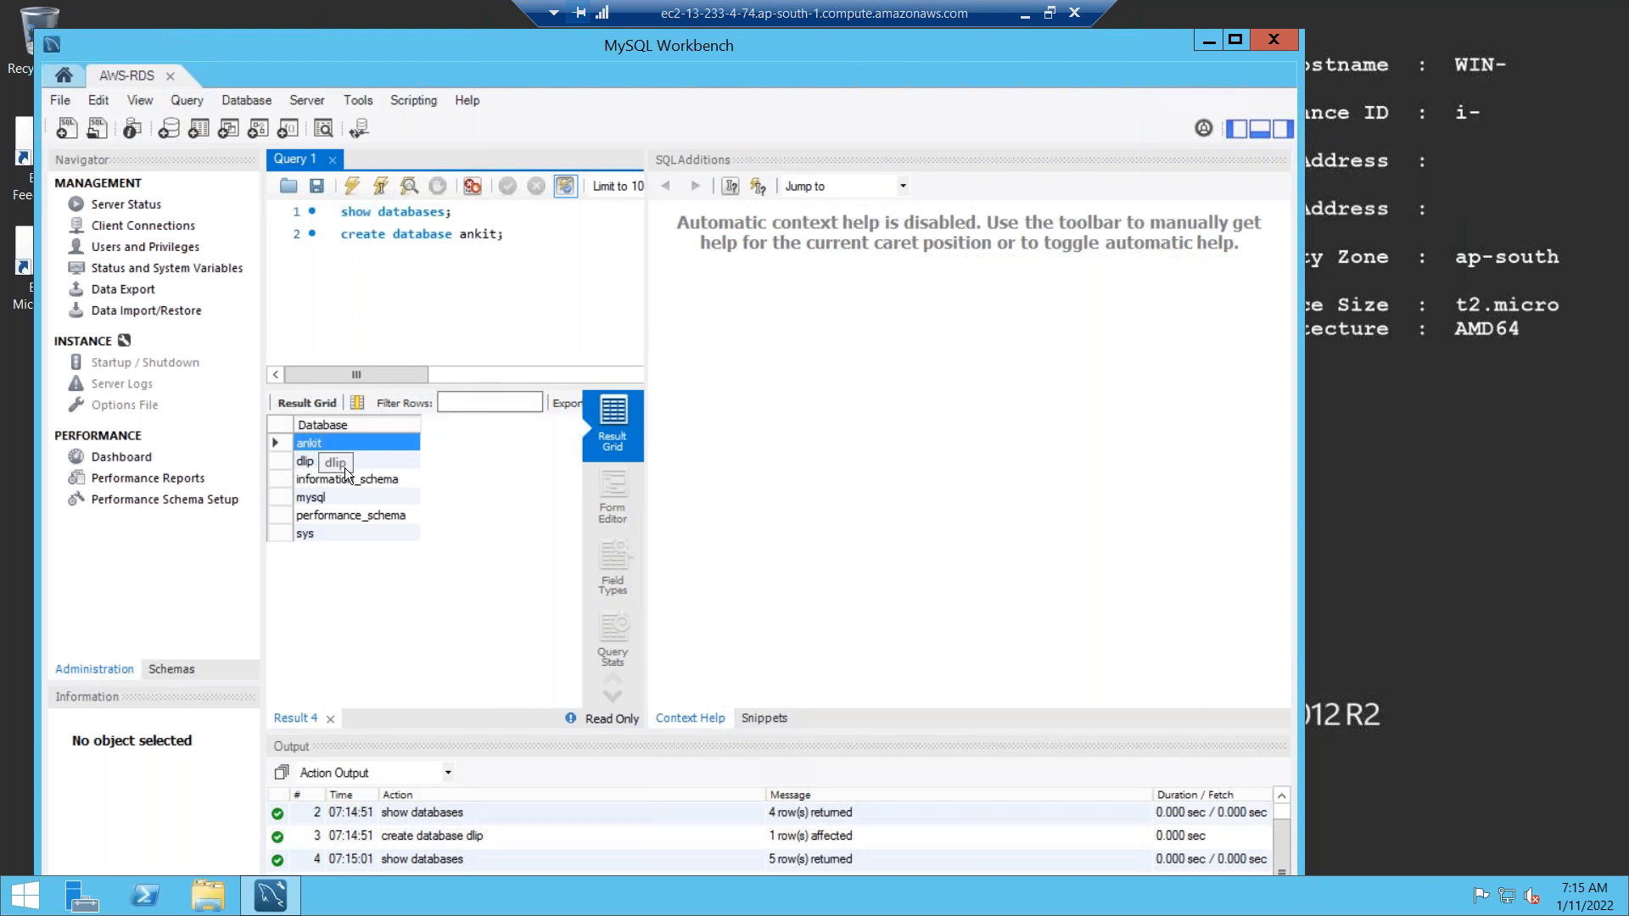
Back in Paint, add a green 'DLIP' label below SQl in the Windows bubble.
{"action": "left_click", "coordinate": [1025, 18]}
{"action": "left_click_drag", "start_coordinate": [362, 433], "coordinate": [509, 456]}
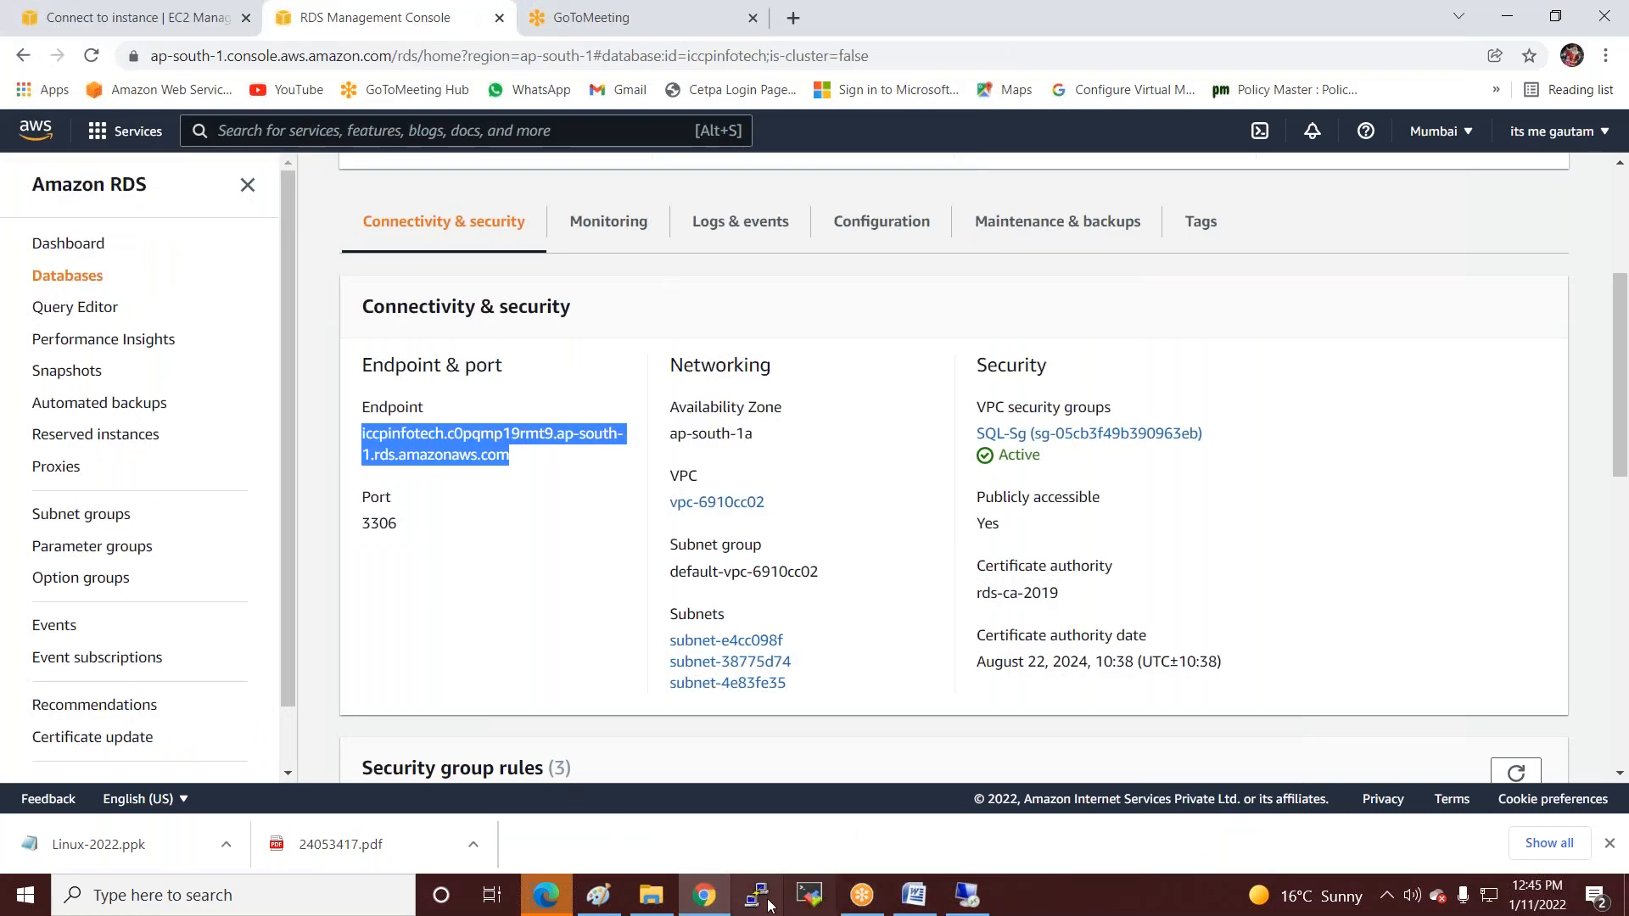
{"action": "left_click", "coordinate": [604, 908]}
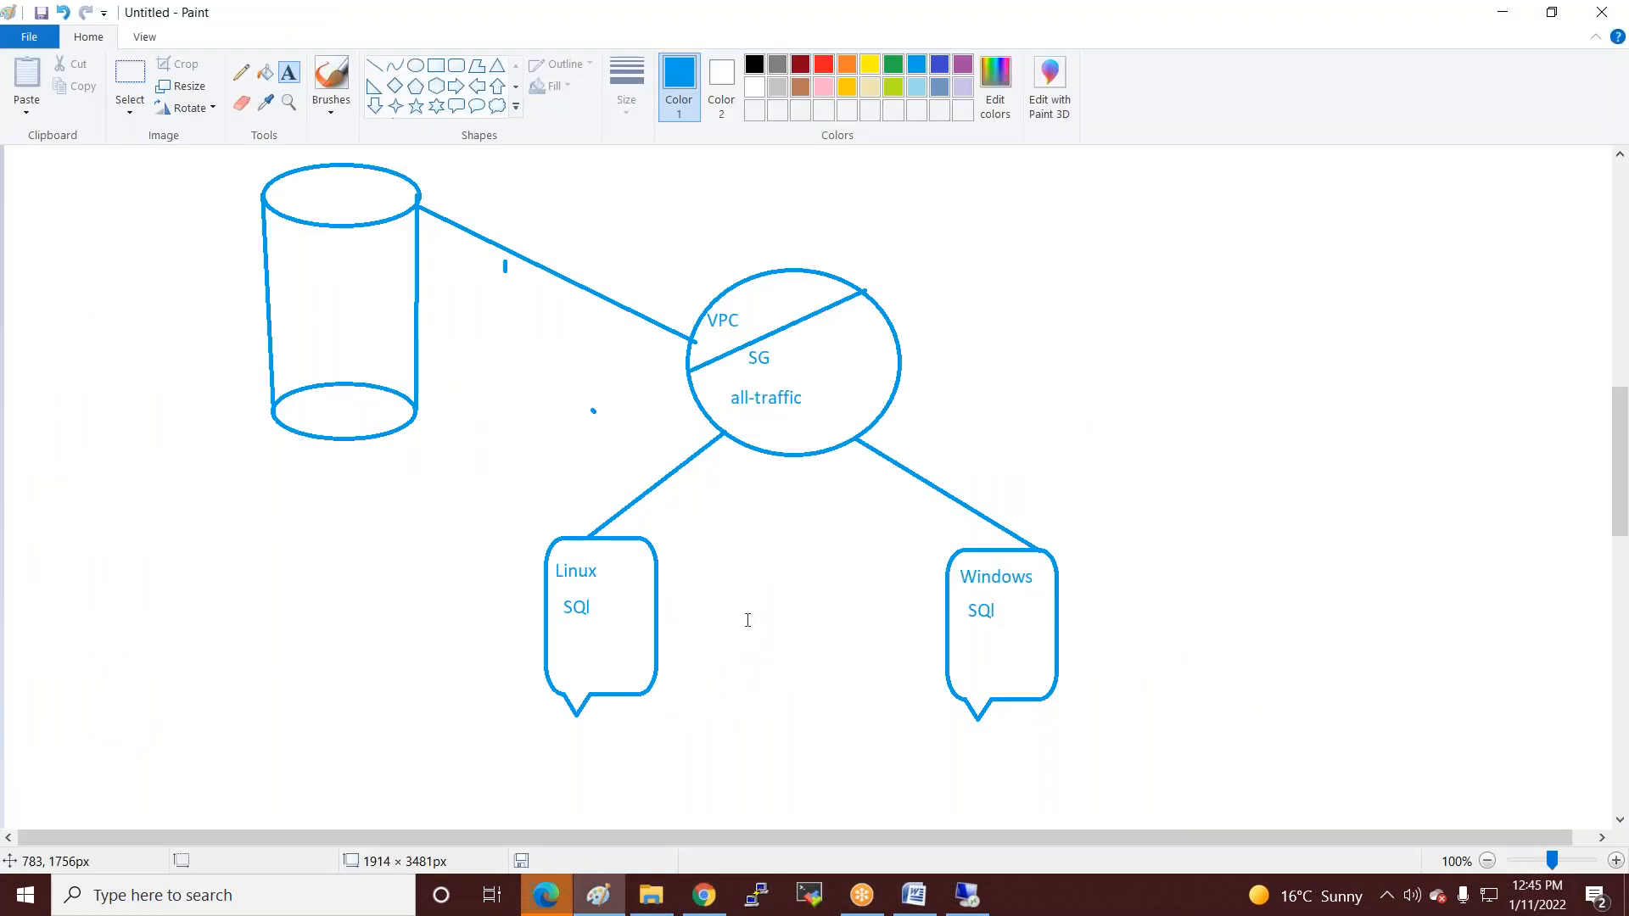
{"action": "left_click", "coordinate": [963, 636]}
{"action": "type", "text": "D"}
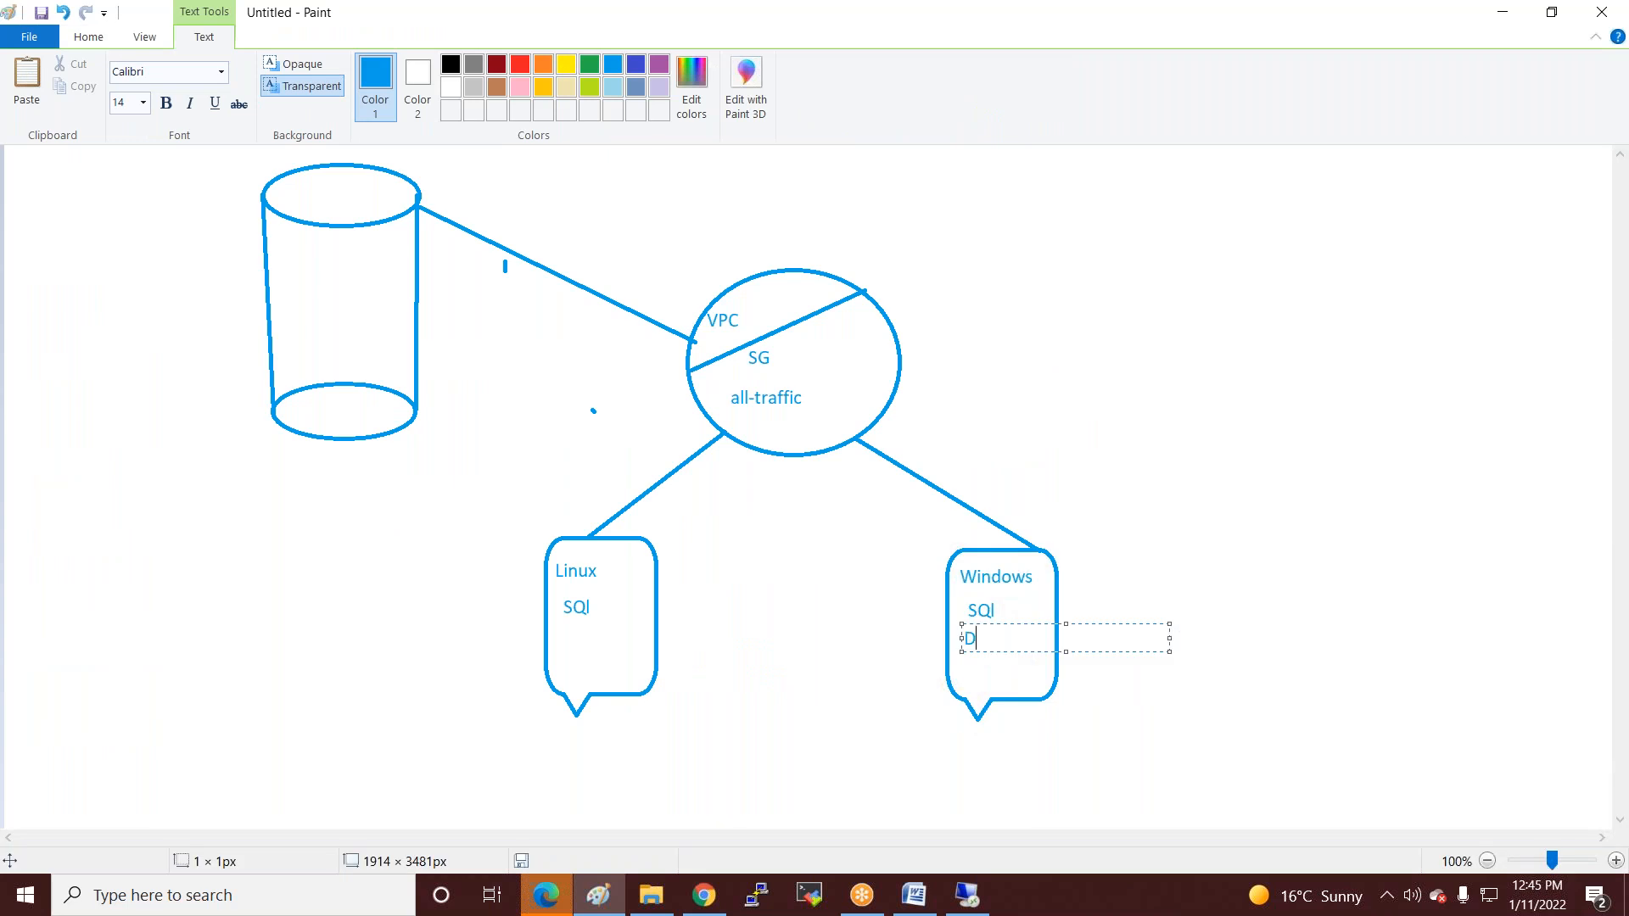
{"action": "type", "text": "LIP"}
{"action": "key", "text": "ctrl+a"}
{"action": "left_click", "coordinate": [590, 64]}
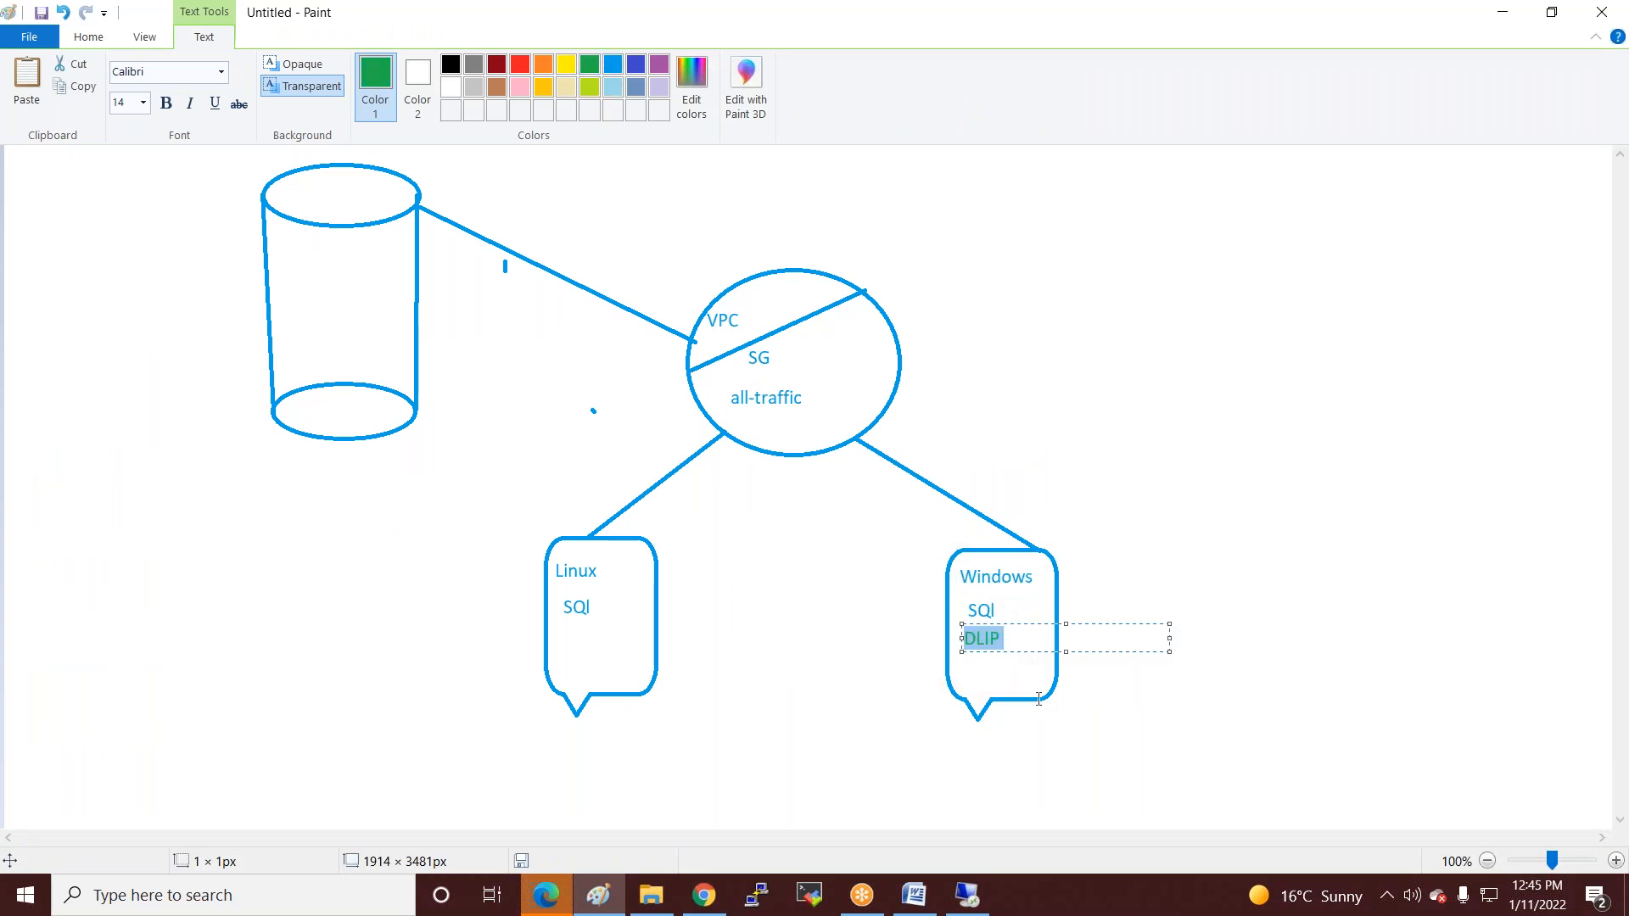
Add 'ankit' on a new line beneath DLIP and finish the label.
{"action": "left_click", "coordinate": [1036, 638]}
{"action": "key", "text": "Return"}
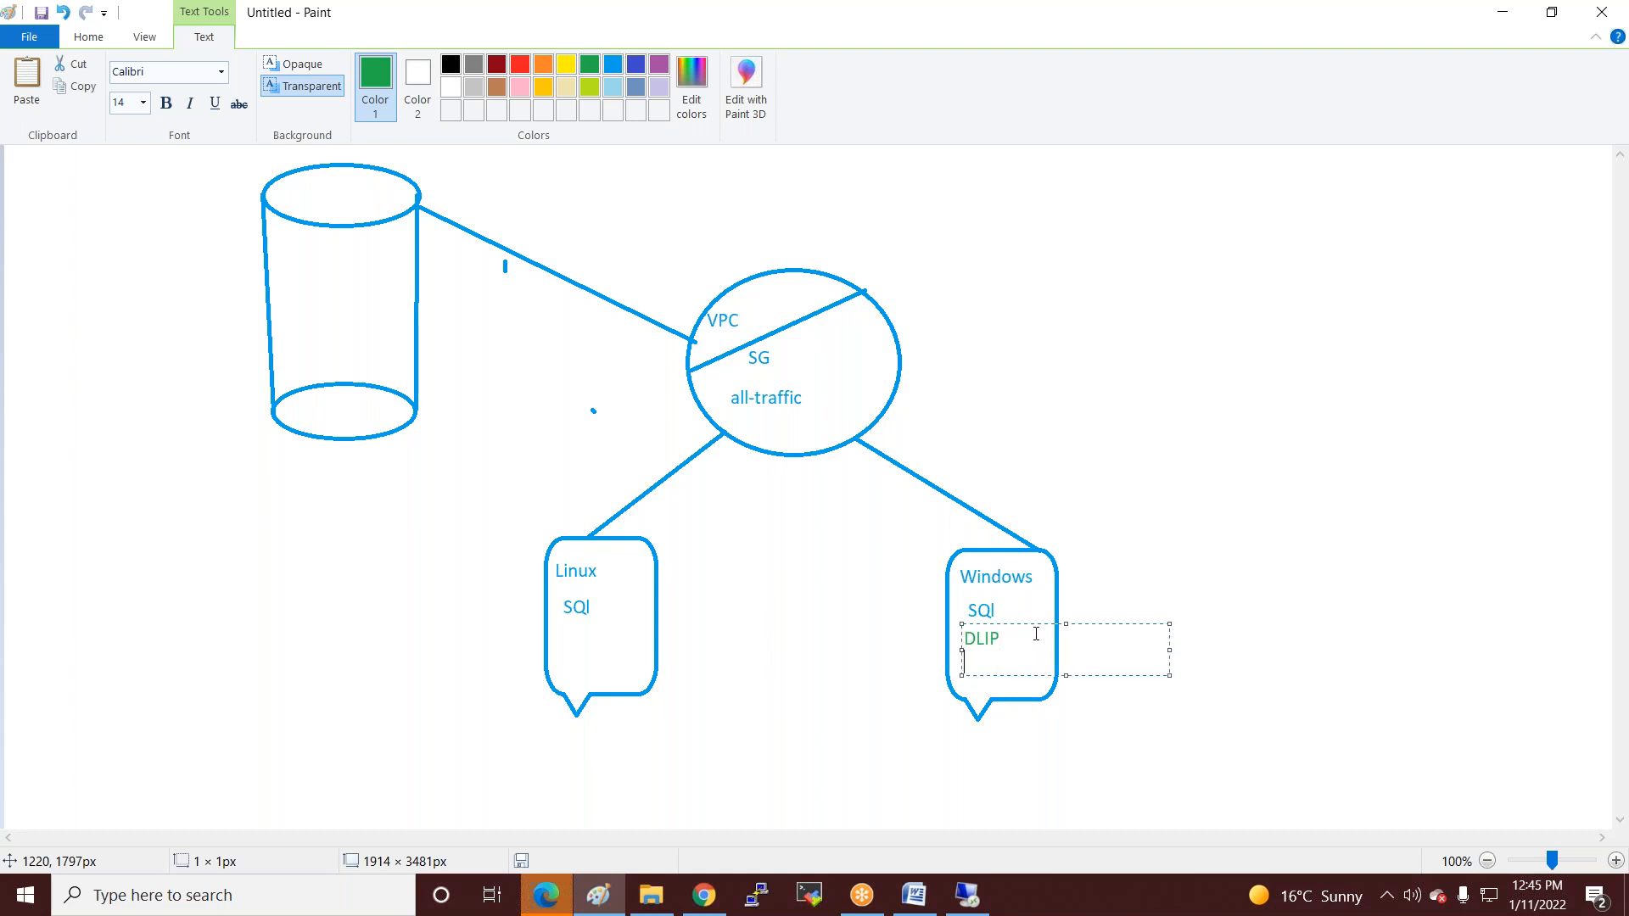
{"action": "type", "text": "ankit"}
{"action": "left_click", "coordinate": [792, 608]}
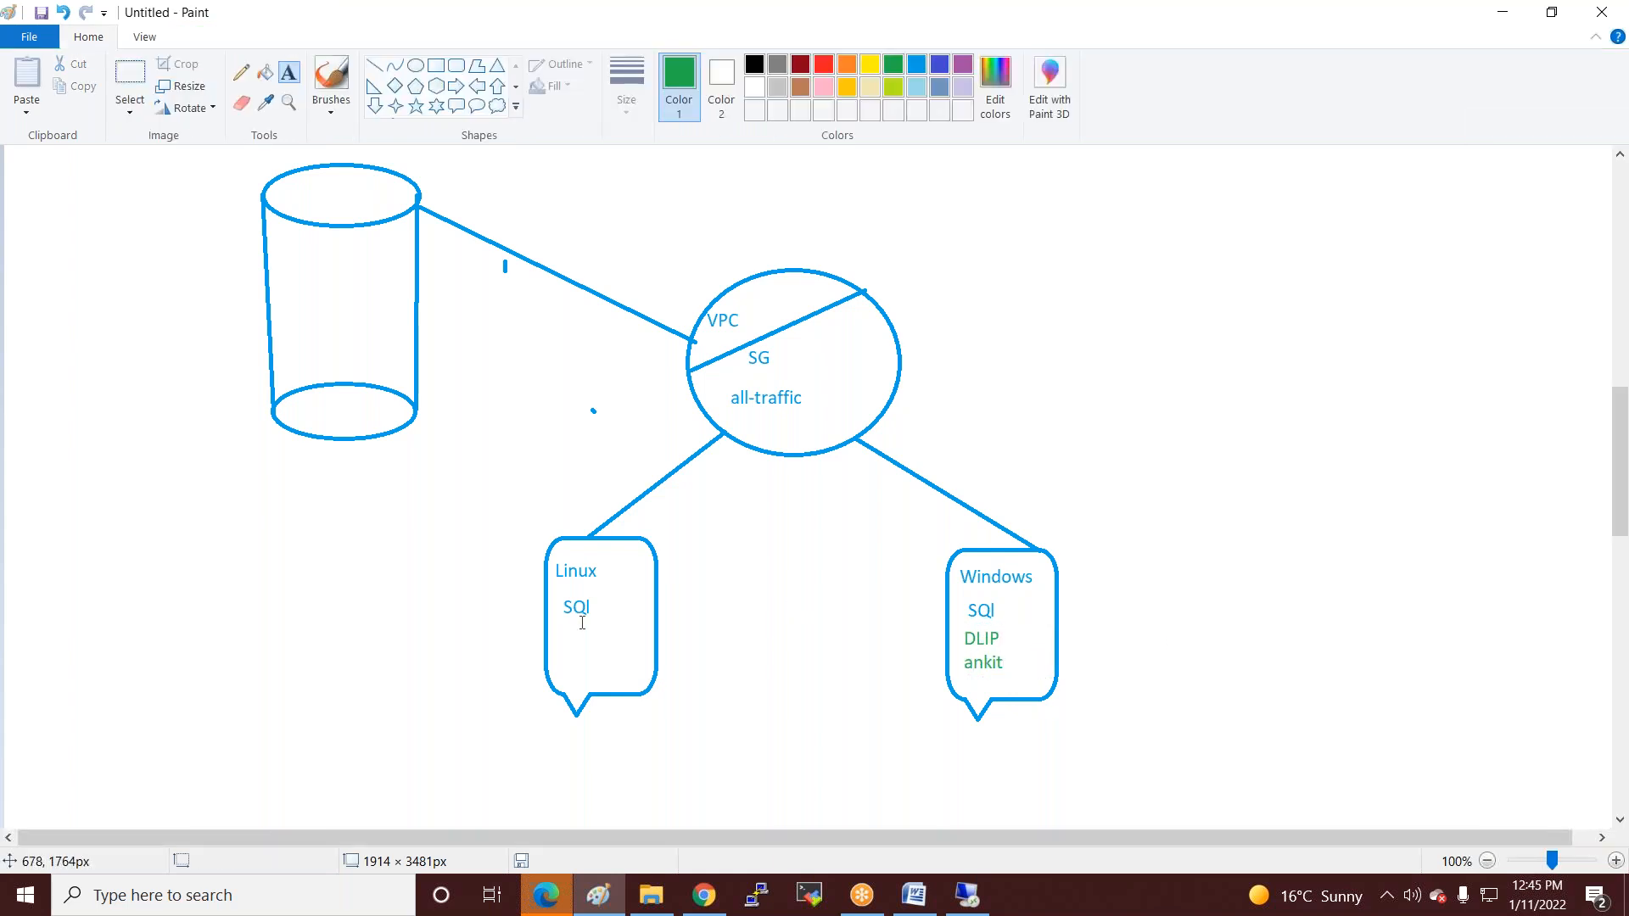
{"action": "left_click", "coordinate": [581, 633]}
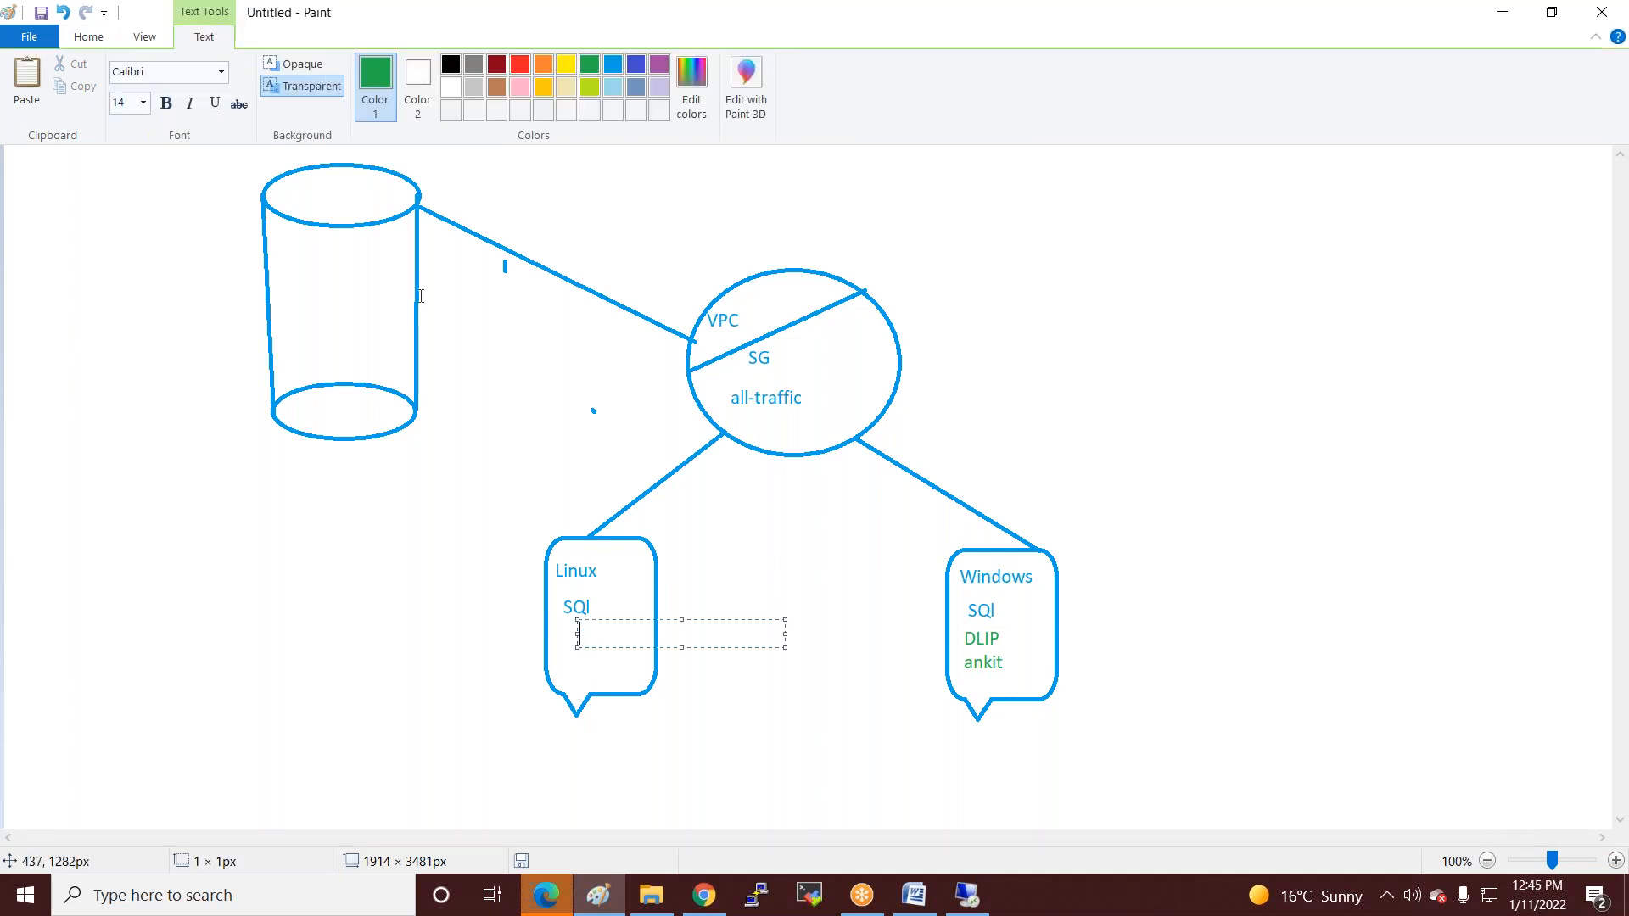
{"action": "left_click", "coordinate": [785, 345]}
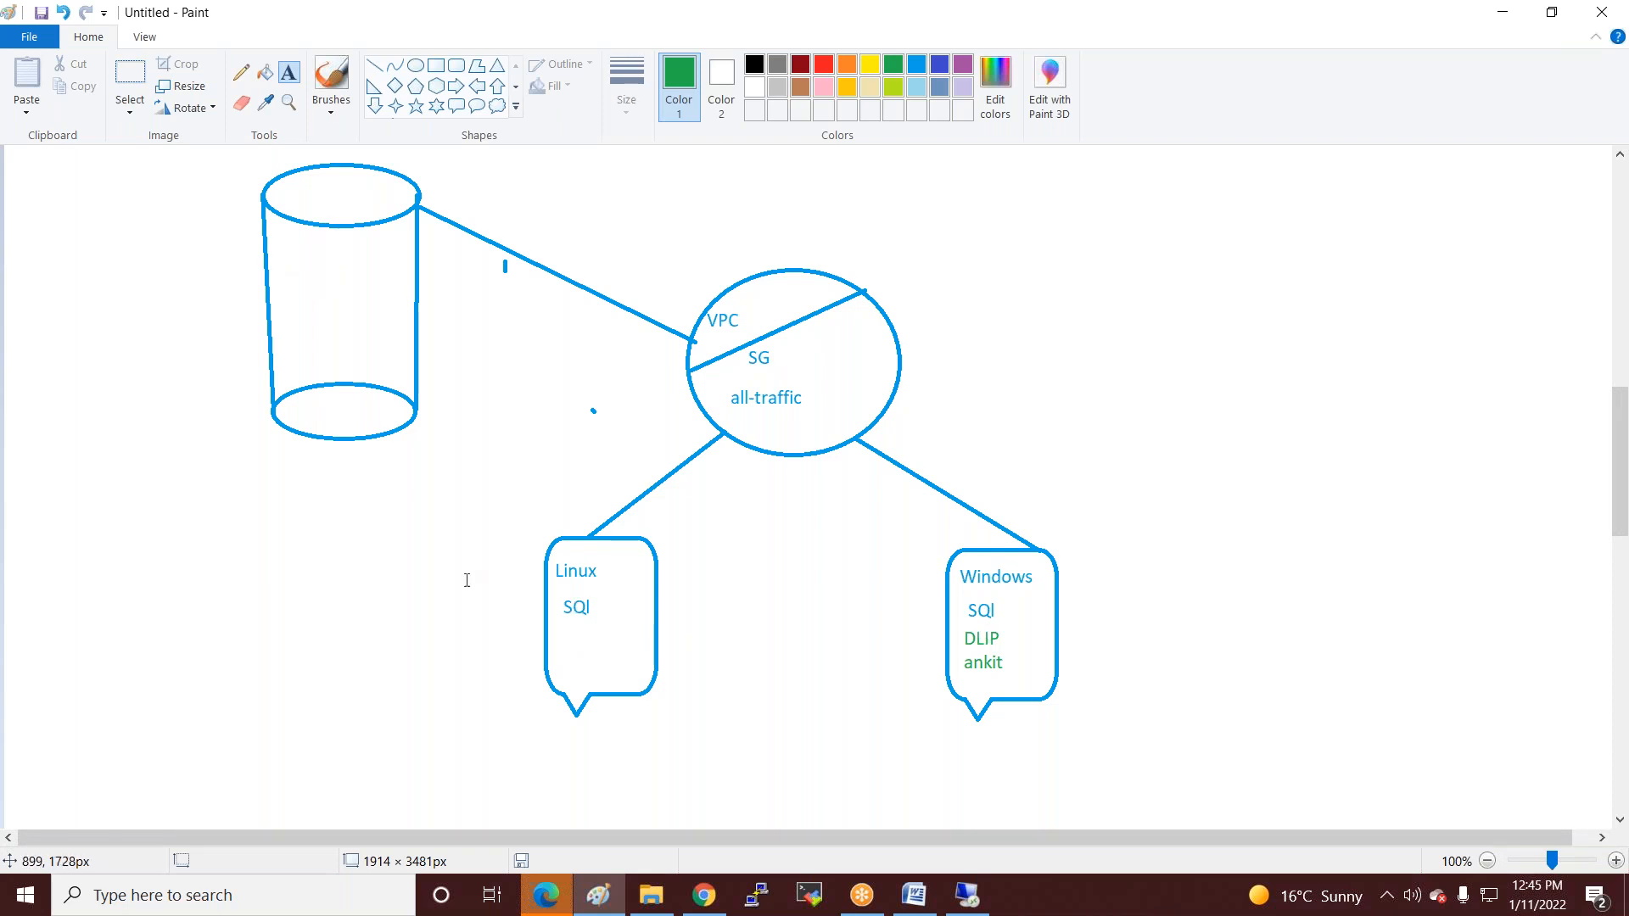
Draw a green callout at the top right and connect it to the VPC circle with a line.
{"action": "left_click", "coordinate": [457, 106]}
{"action": "left_click_drag", "start_coordinate": [1090, 203], "coordinate": [1159, 293]}
{"action": "left_click", "coordinate": [374, 65]}
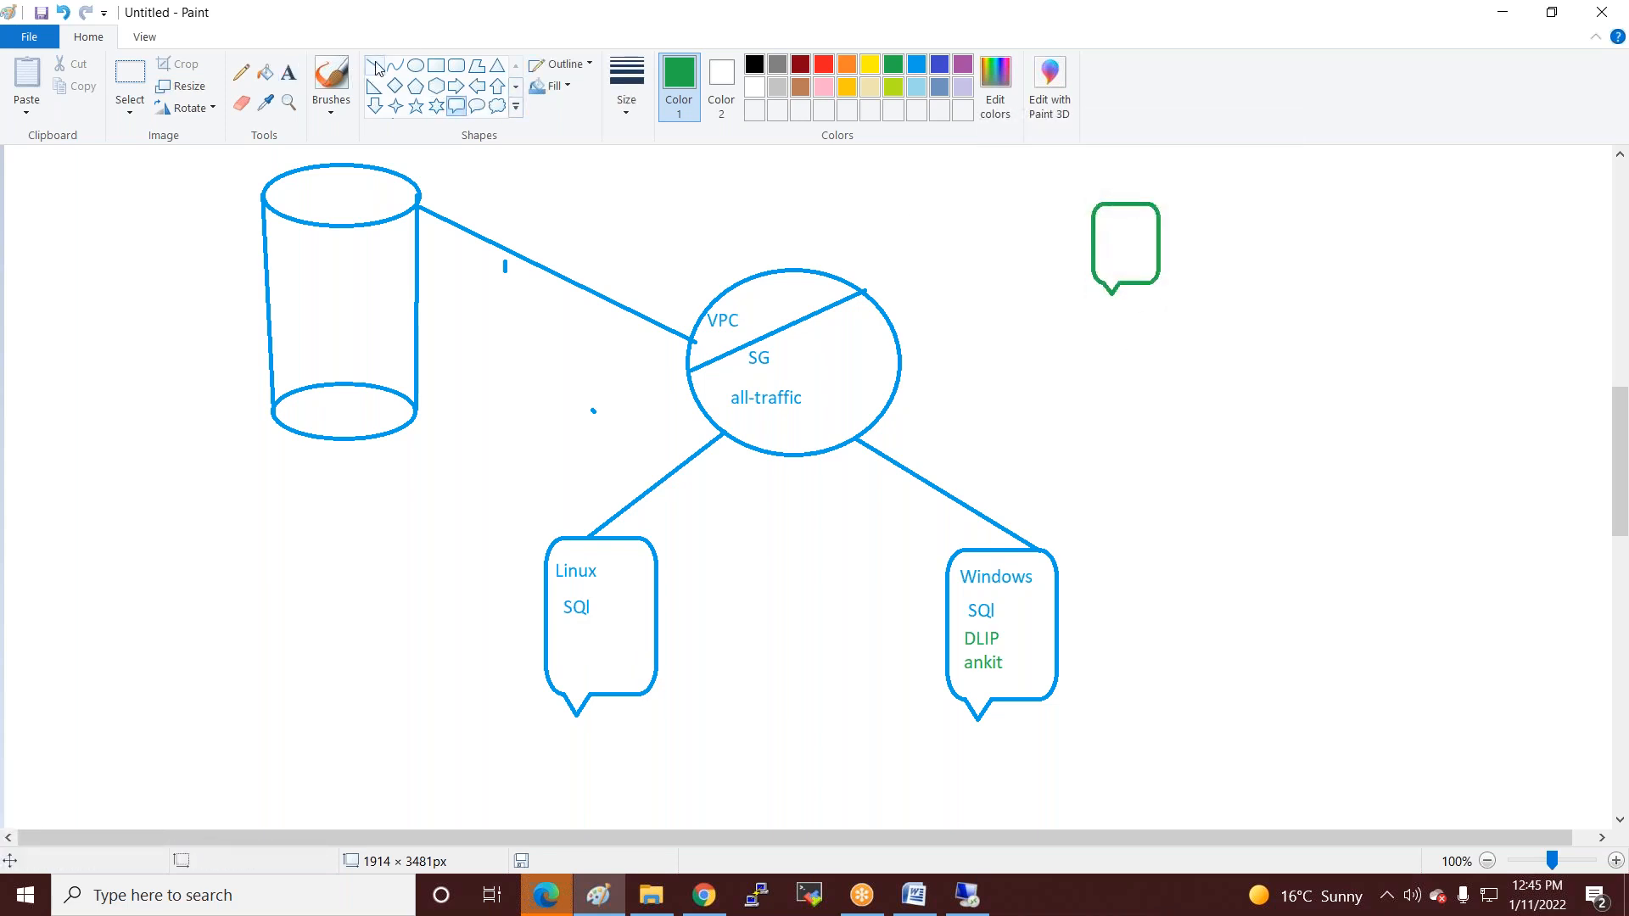
{"action": "left_click_drag", "start_coordinate": [887, 325], "coordinate": [1092, 235]}
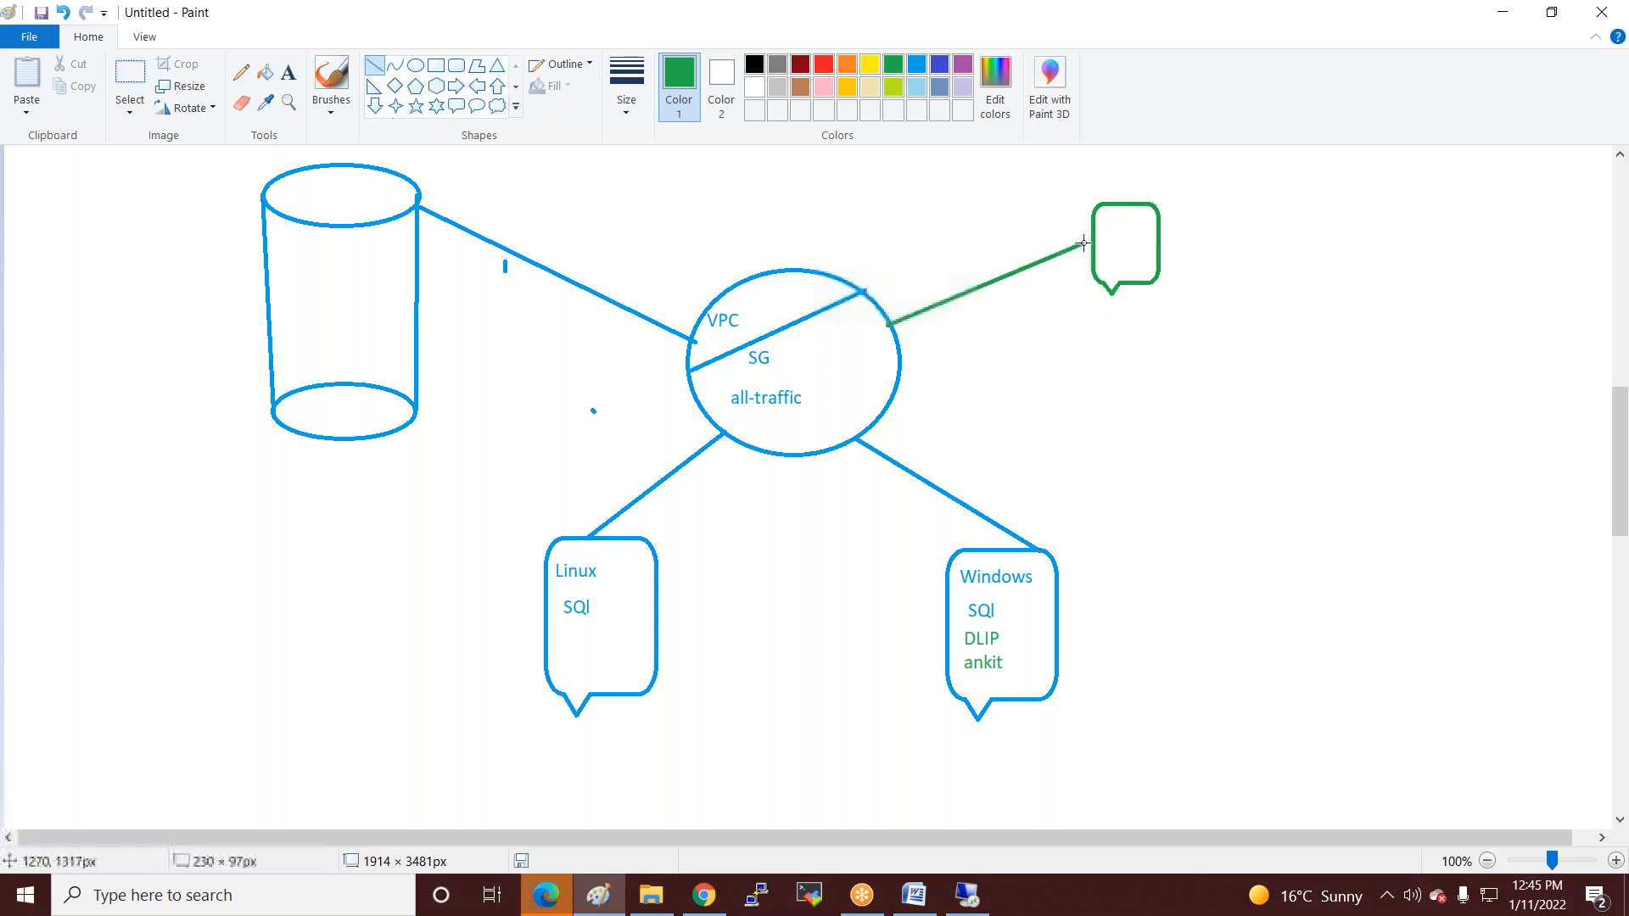
{"action": "left_click", "coordinate": [1004, 413]}
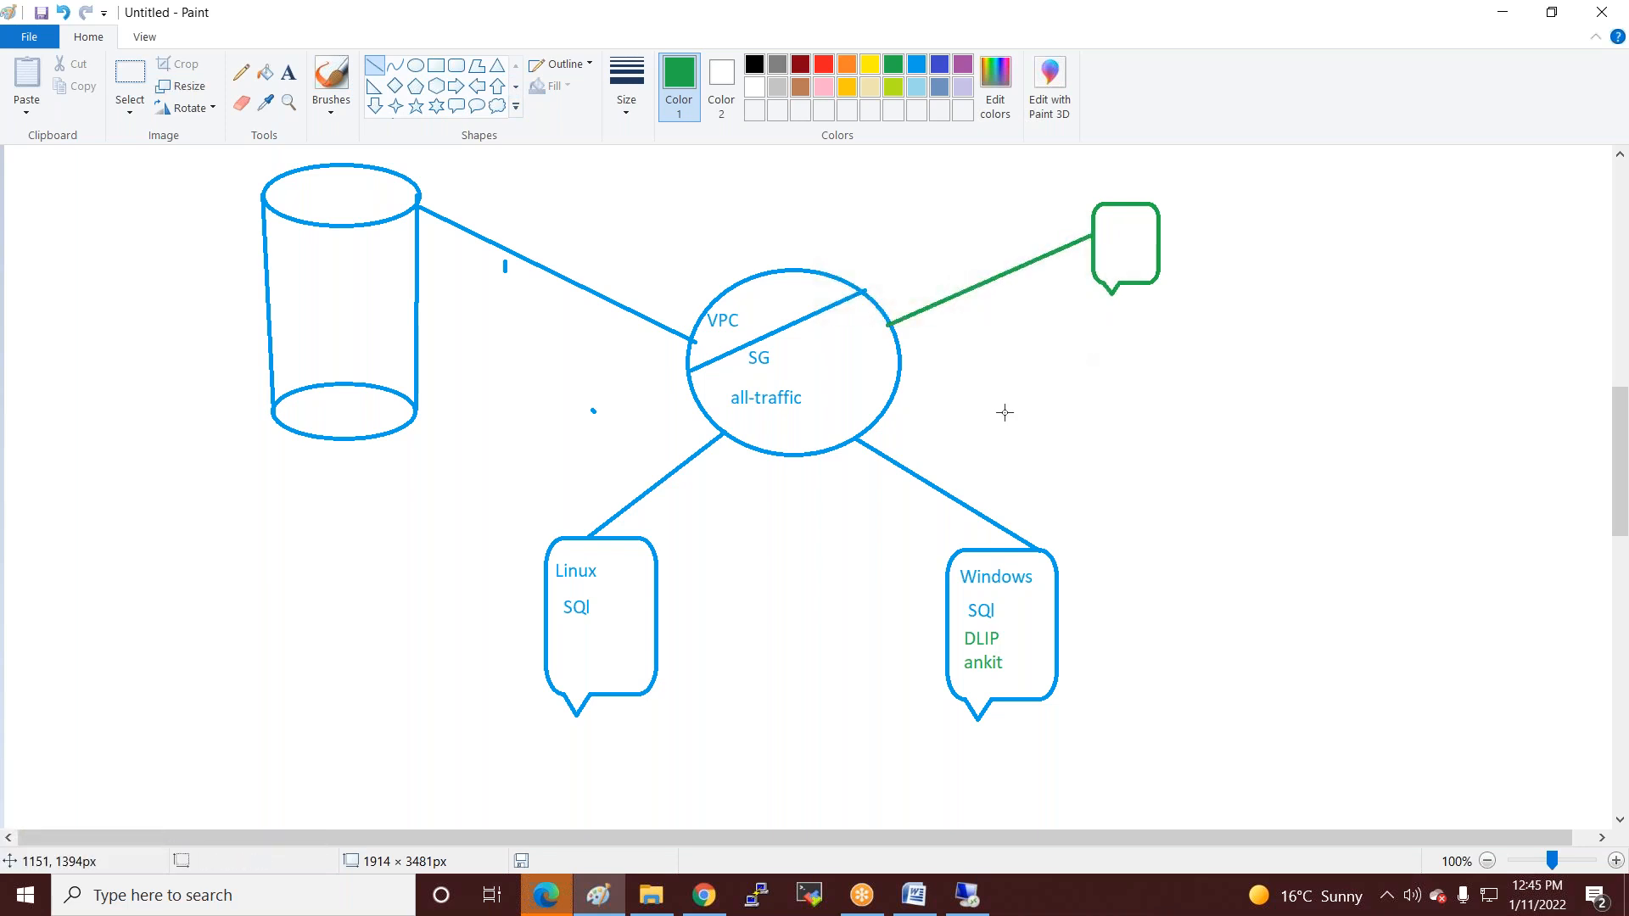
Brush green arrows from the callout, Windows and Linux bubbles to the cylinder, then return to the remote session.
{"action": "left_click", "coordinate": [331, 81]}
{"action": "mouse_move", "coordinate": [1089, 222]}
{"action": "left_mouse_down"}
{"action": "mouse_move", "coordinate": [925, 178]}
{"action": "mouse_move", "coordinate": [359, 266]}
{"action": "mouse_move", "coordinate": [391, 278]}
{"action": "left_mouse_up"}
{"action": "mouse_move", "coordinate": [969, 577]}
{"action": "left_mouse_down"}
{"action": "mouse_move", "coordinate": [406, 315]}
{"action": "mouse_move", "coordinate": [322, 290]}
{"action": "mouse_move", "coordinate": [287, 309]}
{"action": "mouse_move", "coordinate": [347, 313]}
{"action": "left_mouse_up"}
{"action": "mouse_move", "coordinate": [632, 585]}
{"action": "left_mouse_down"}
{"action": "mouse_move", "coordinate": [611, 406]}
{"action": "mouse_move", "coordinate": [324, 349]}
{"action": "mouse_move", "coordinate": [373, 378]}
{"action": "left_mouse_up"}
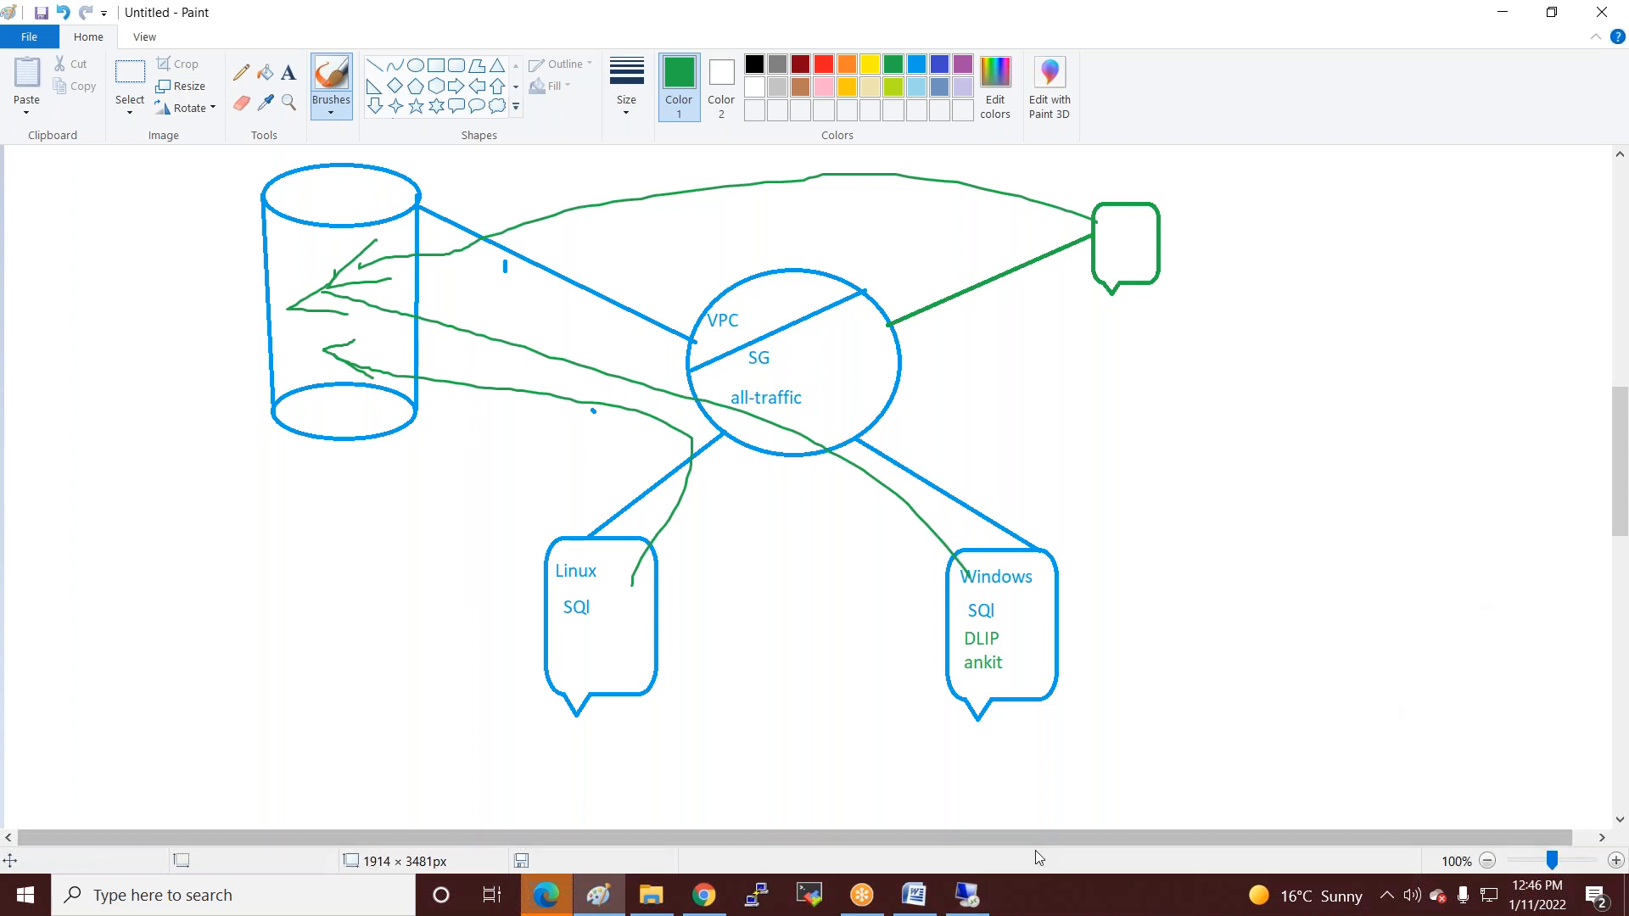
{"action": "left_click", "coordinate": [967, 895]}
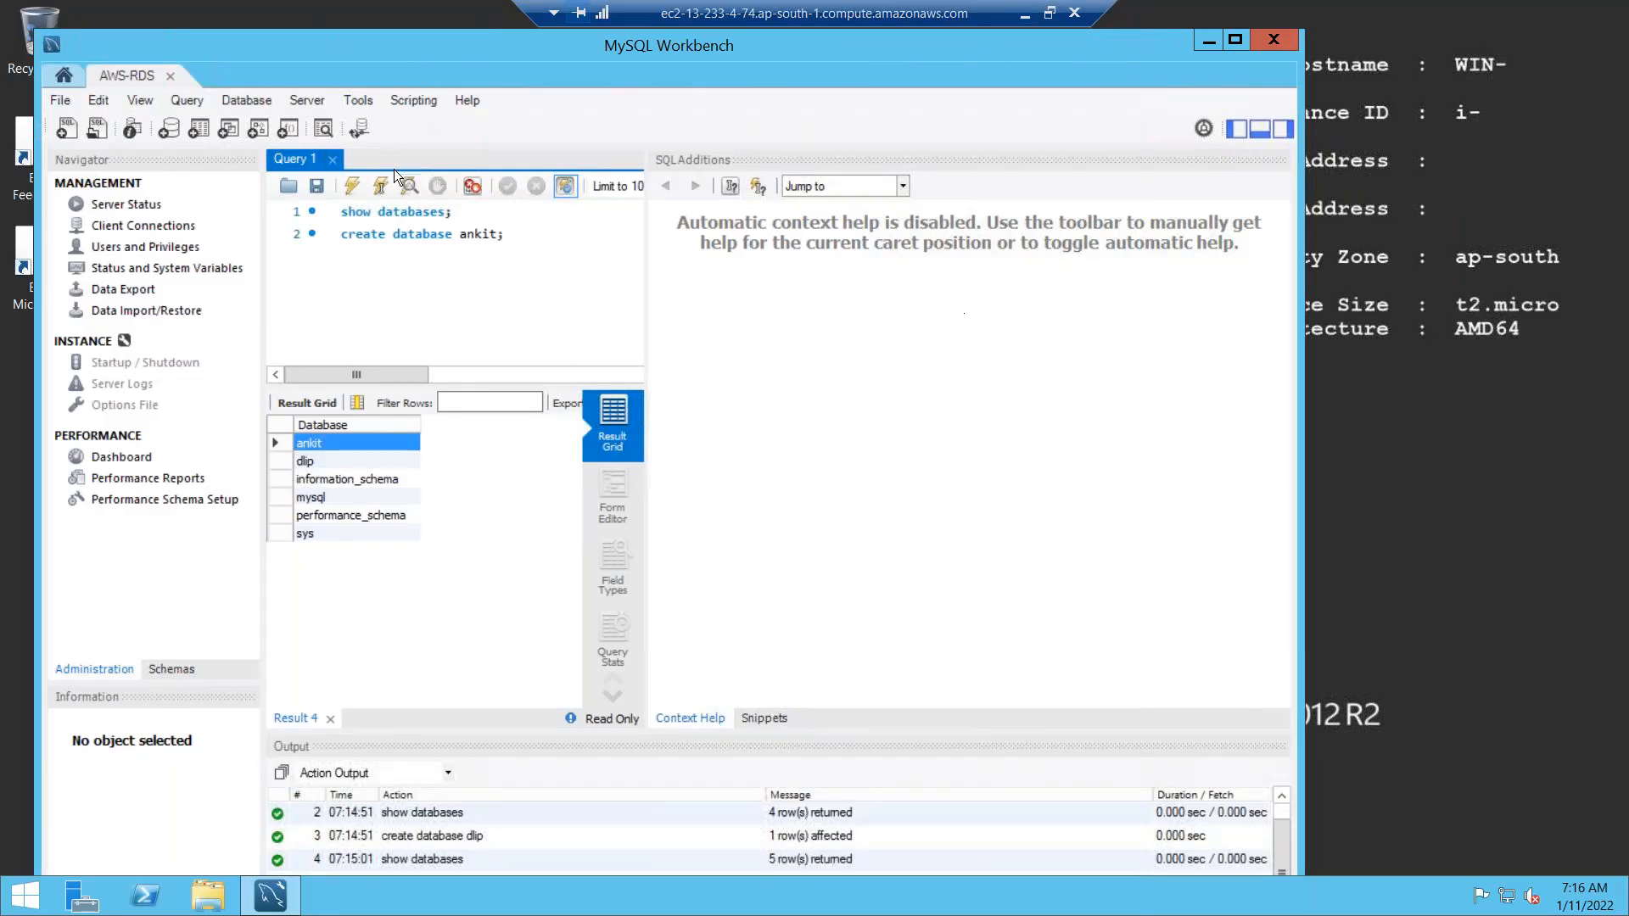
Minimise the remote session, Paint, the browser and Word, and close the aws keys folder and Edge.
{"action": "left_click", "coordinate": [1025, 13]}
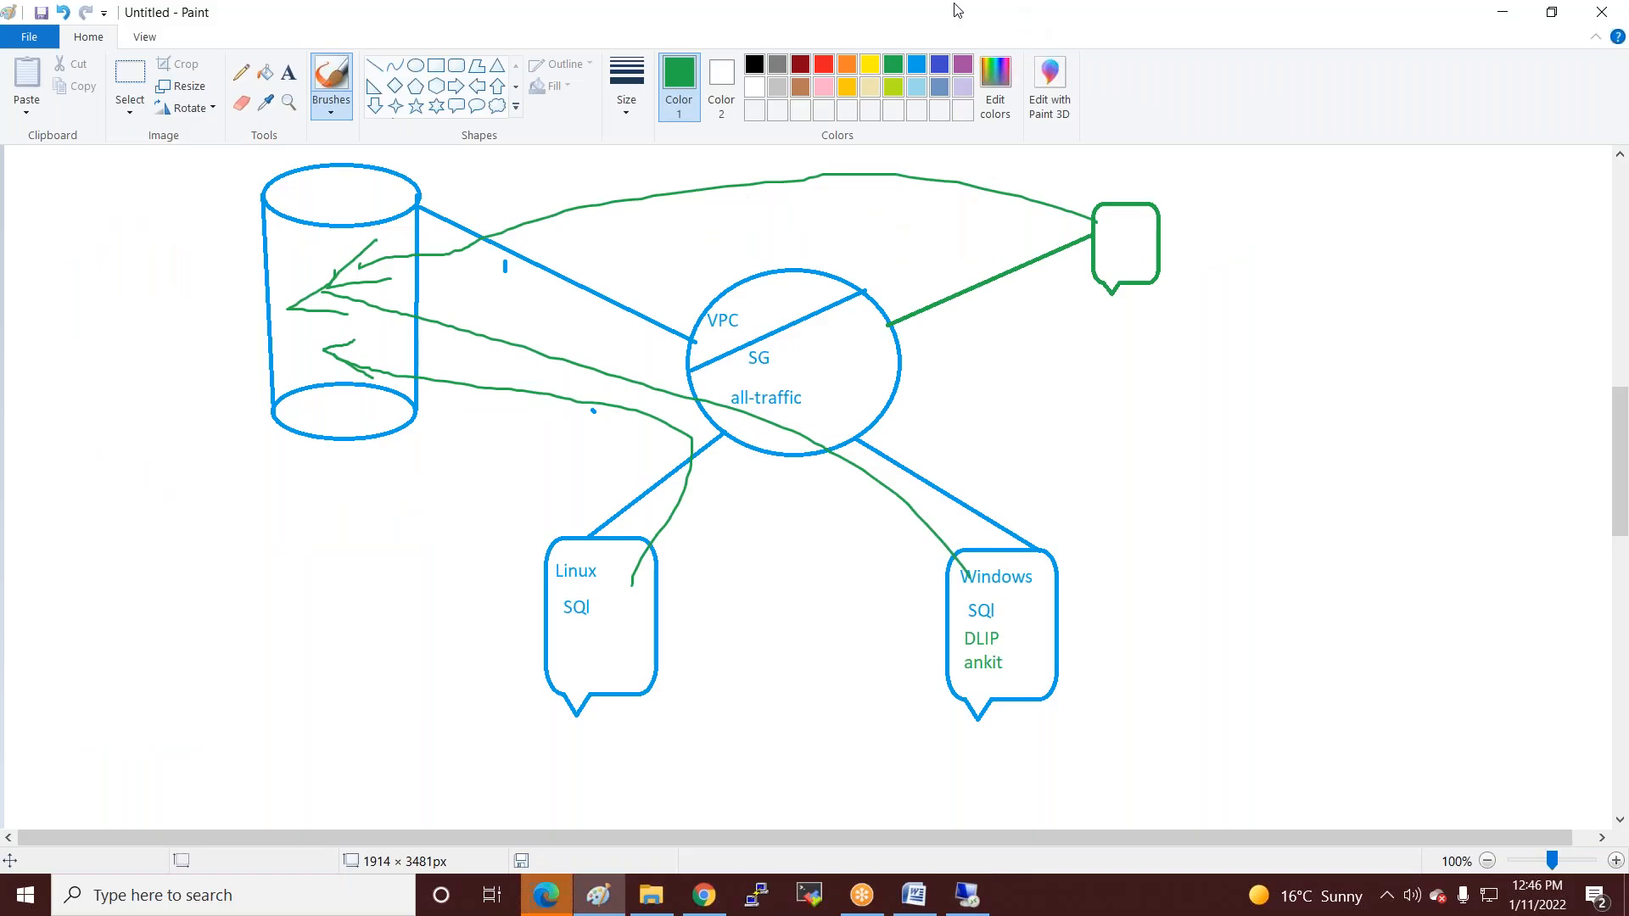
{"action": "left_click", "coordinate": [1502, 12]}
{"action": "left_click", "coordinate": [1508, 16]}
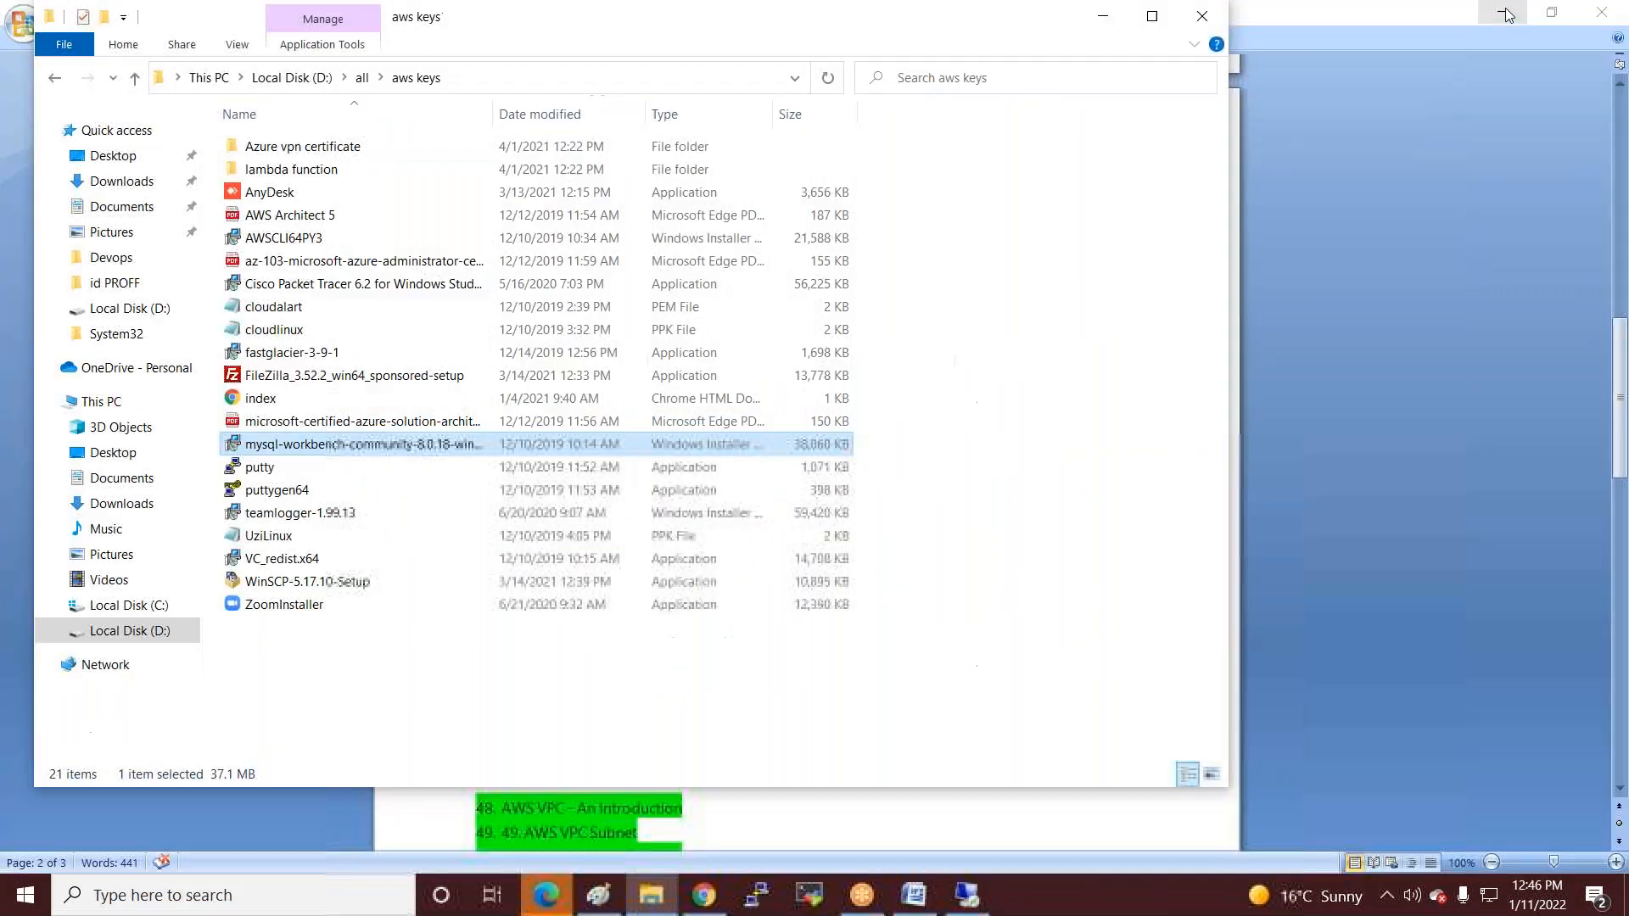
{"action": "left_click", "coordinate": [1507, 13]}
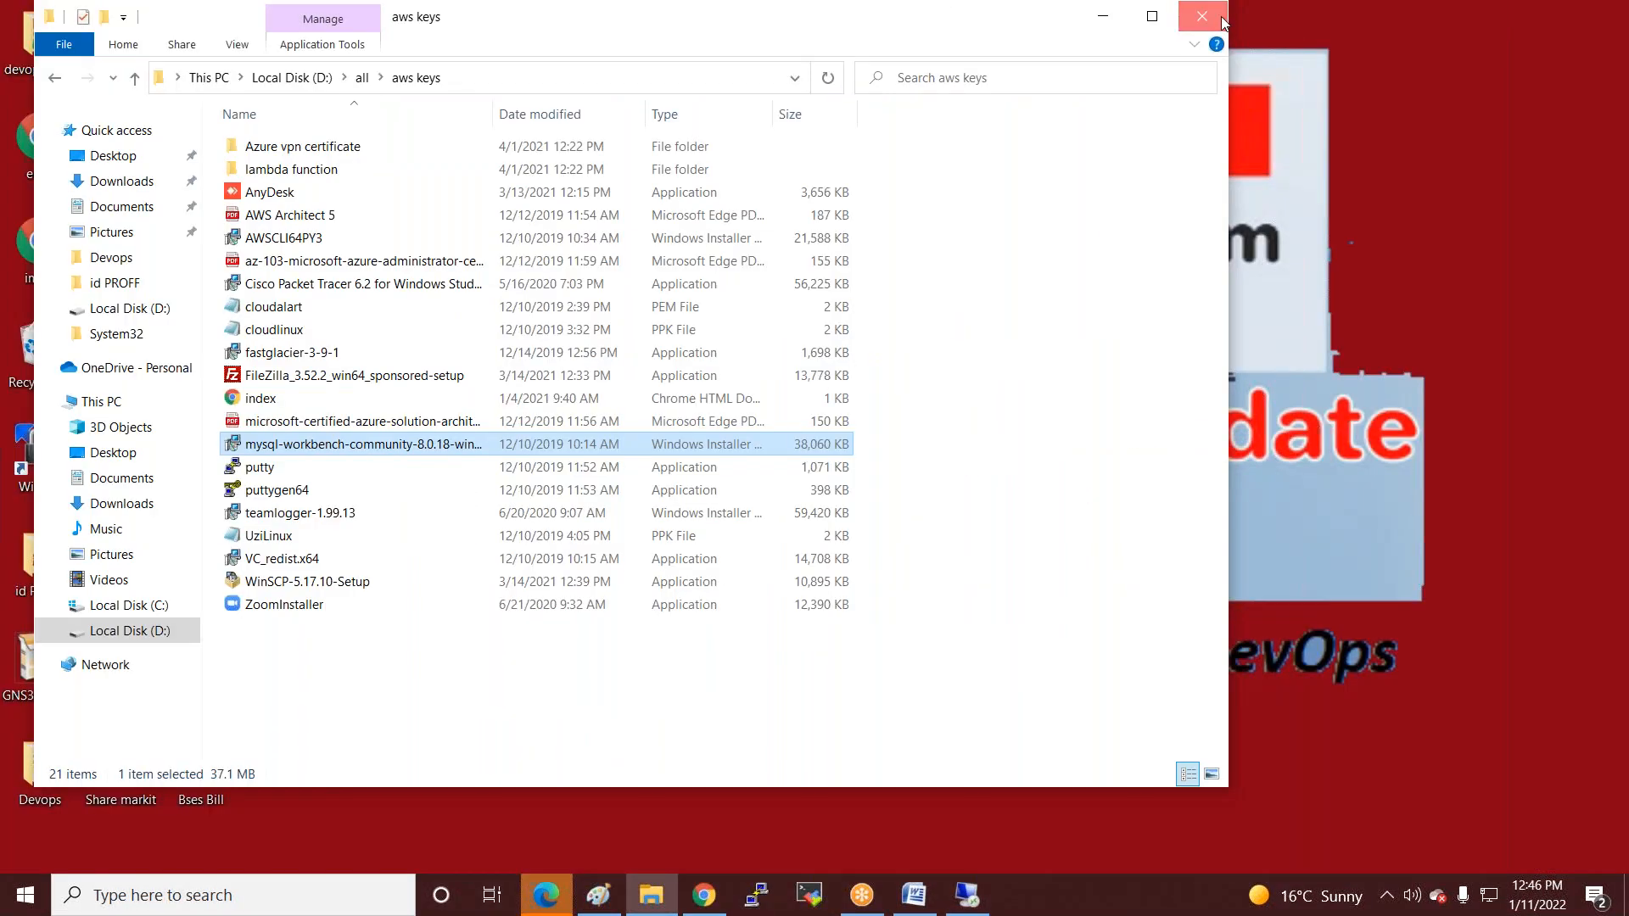
{"action": "left_click", "coordinate": [1218, 17]}
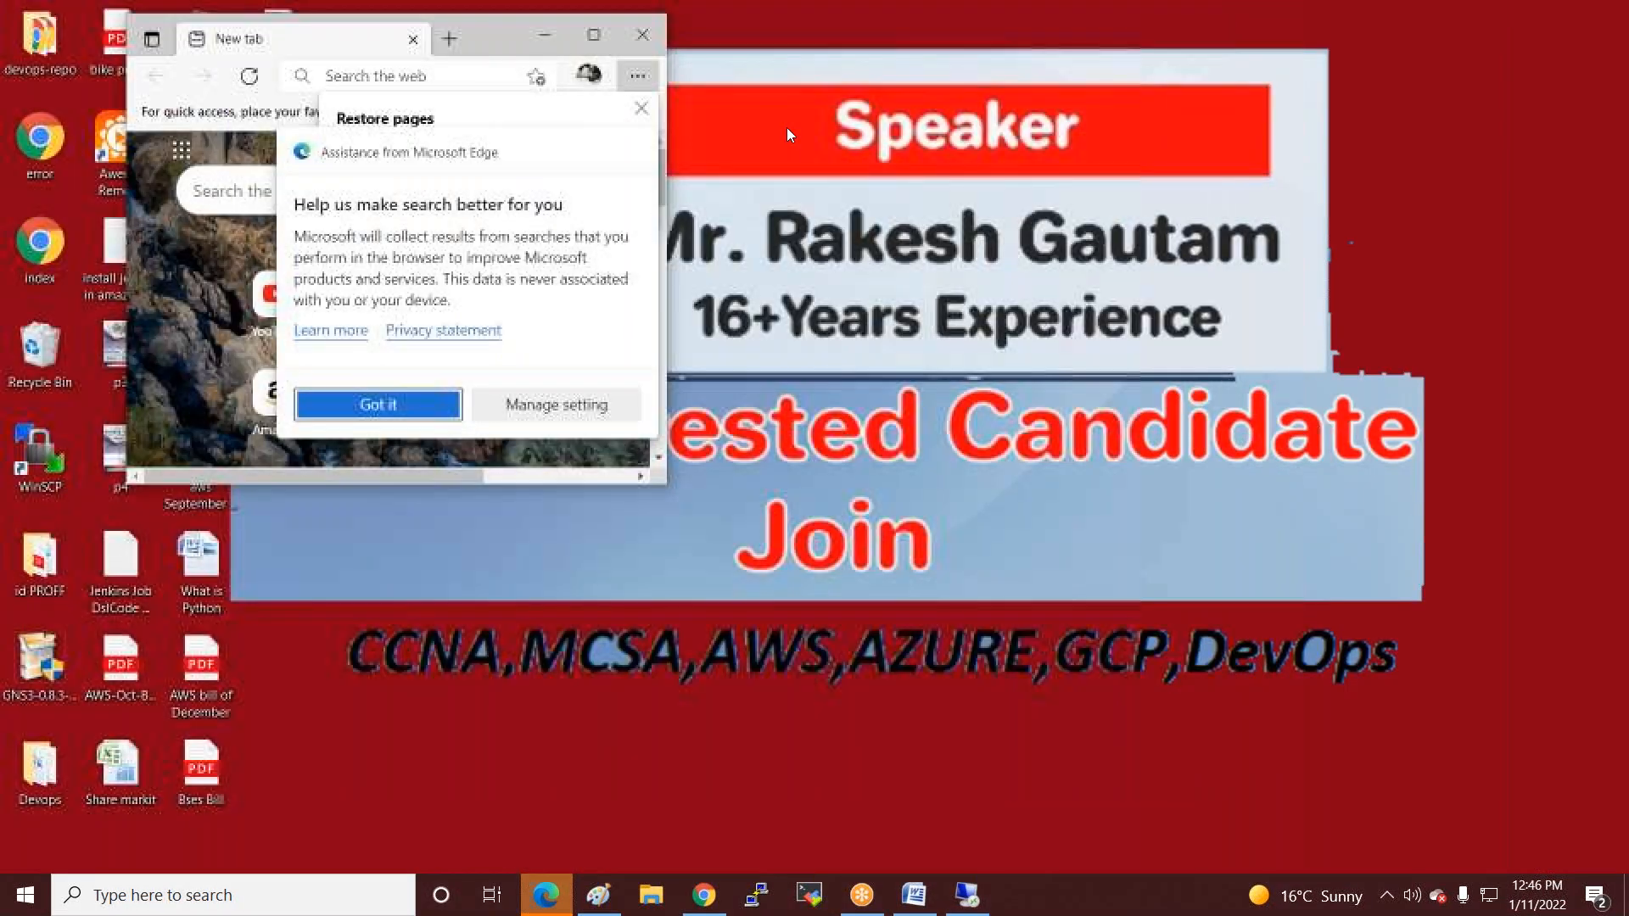
{"action": "left_click", "coordinate": [643, 30]}
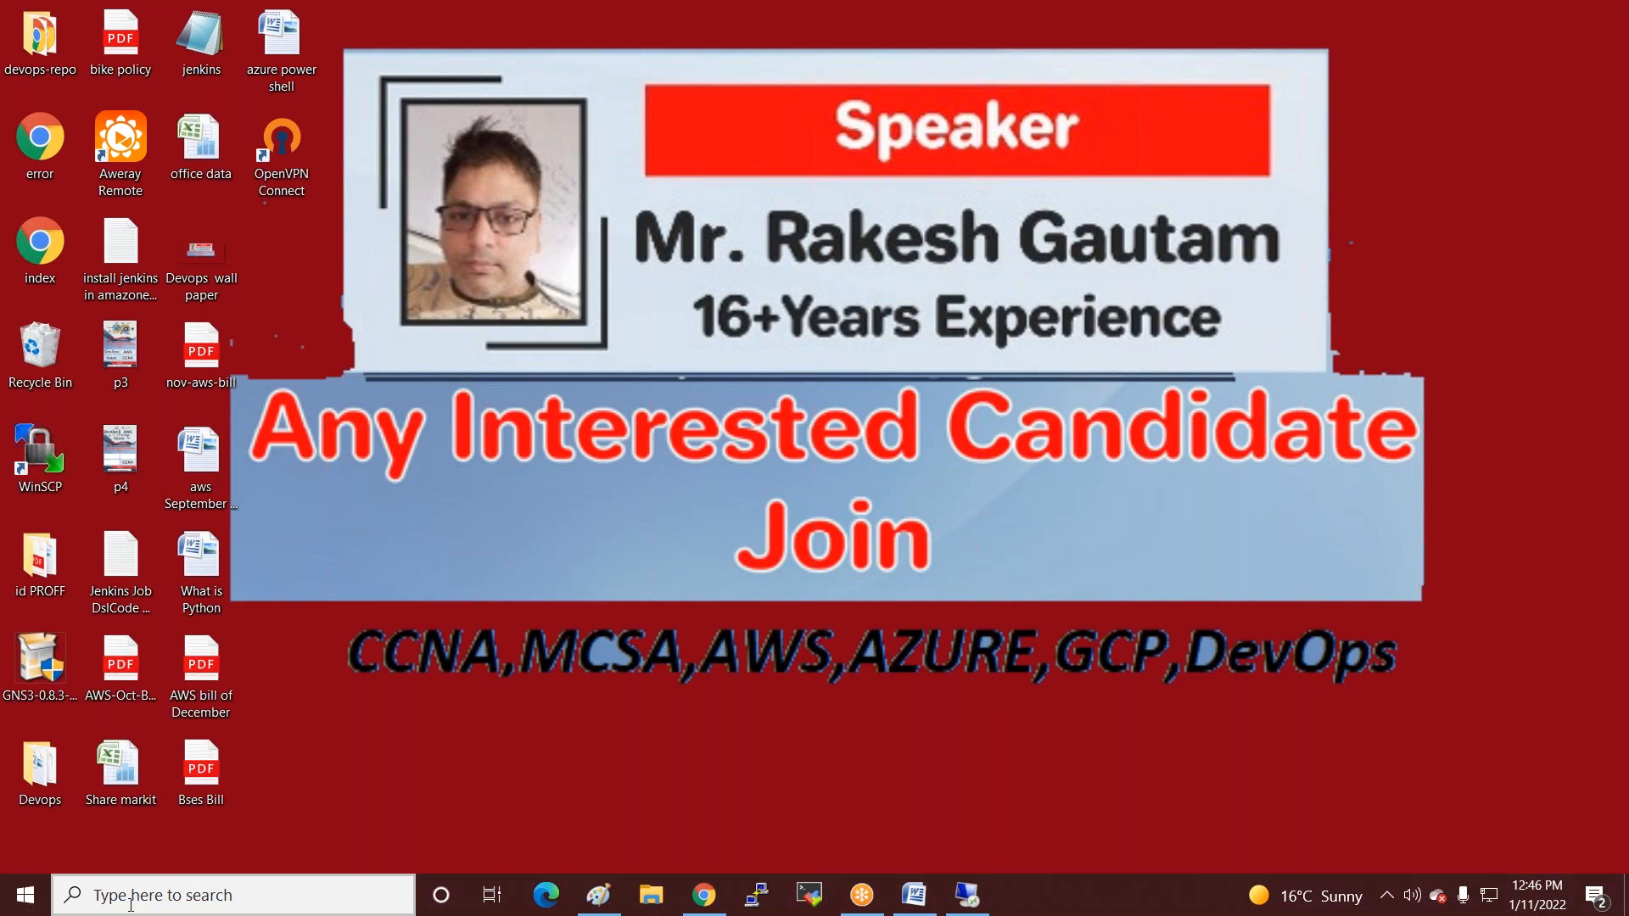
Search Windows for 'work', then dismiss the search results.
{"action": "left_click", "coordinate": [131, 904]}
{"action": "type", "text": "work"}
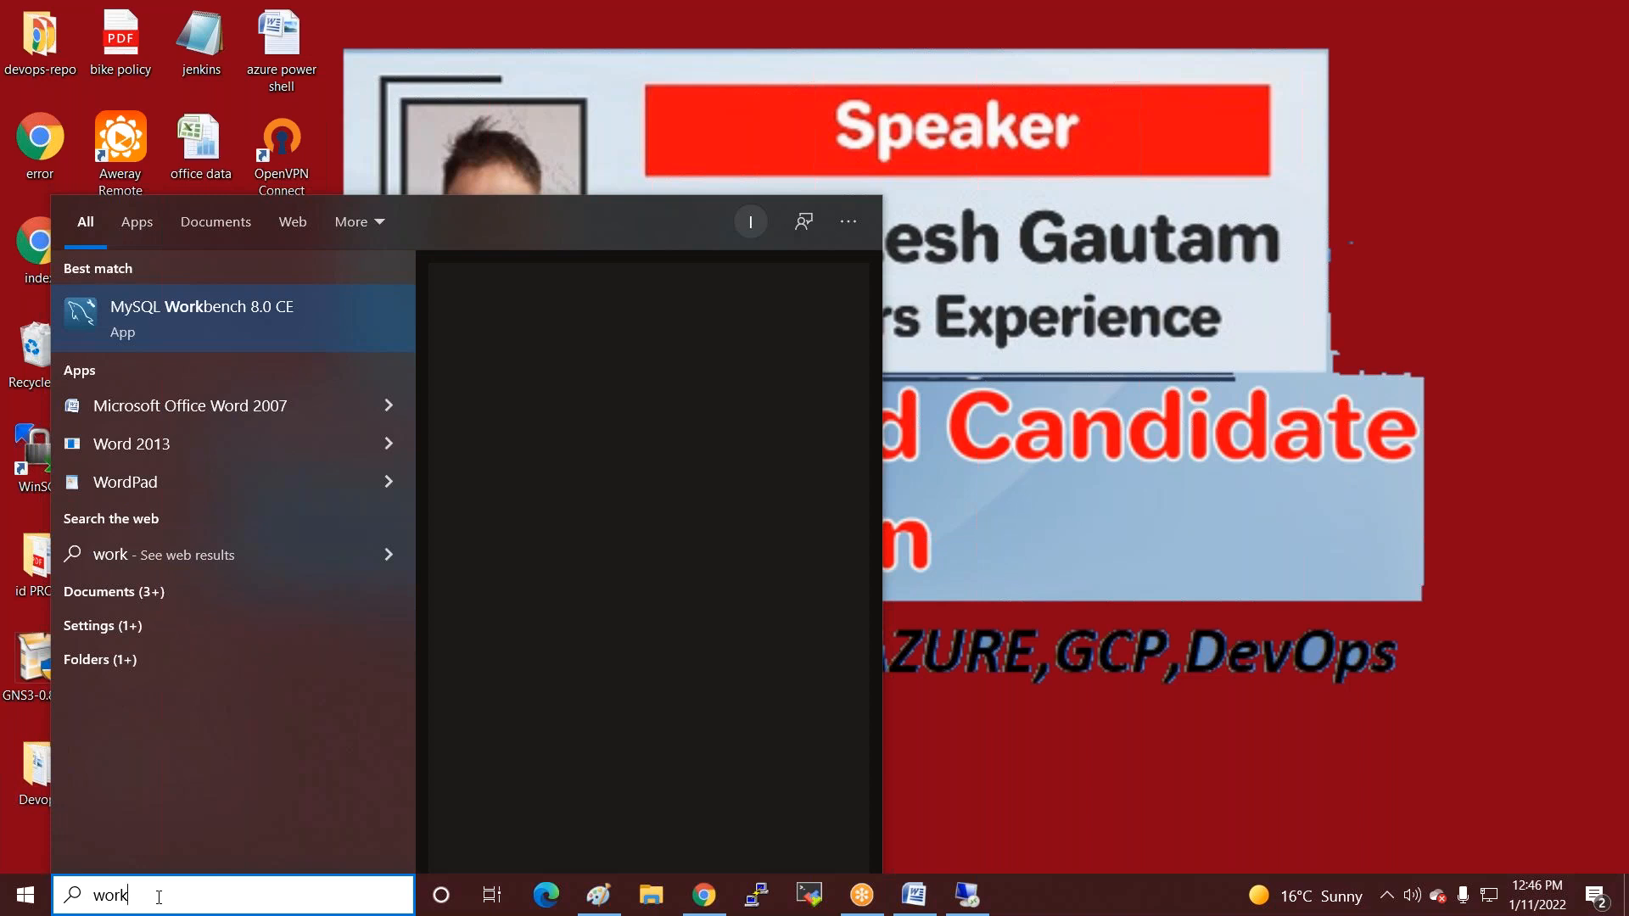
{"action": "left_click", "coordinate": [1249, 136]}
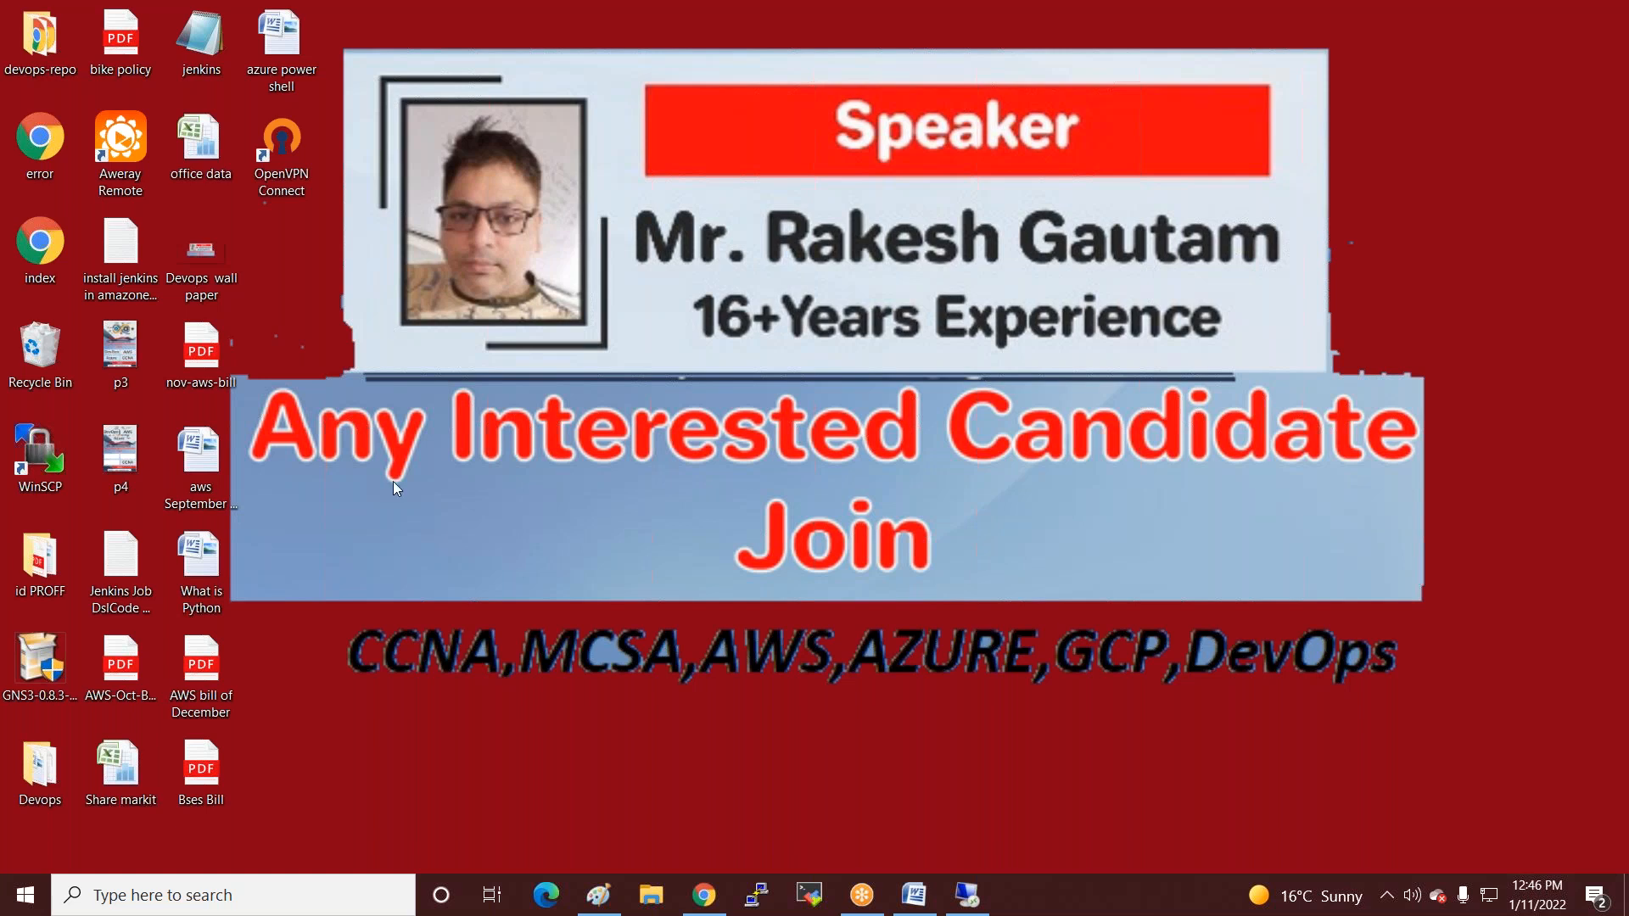
{"action": "left_click", "coordinate": [199, 895]}
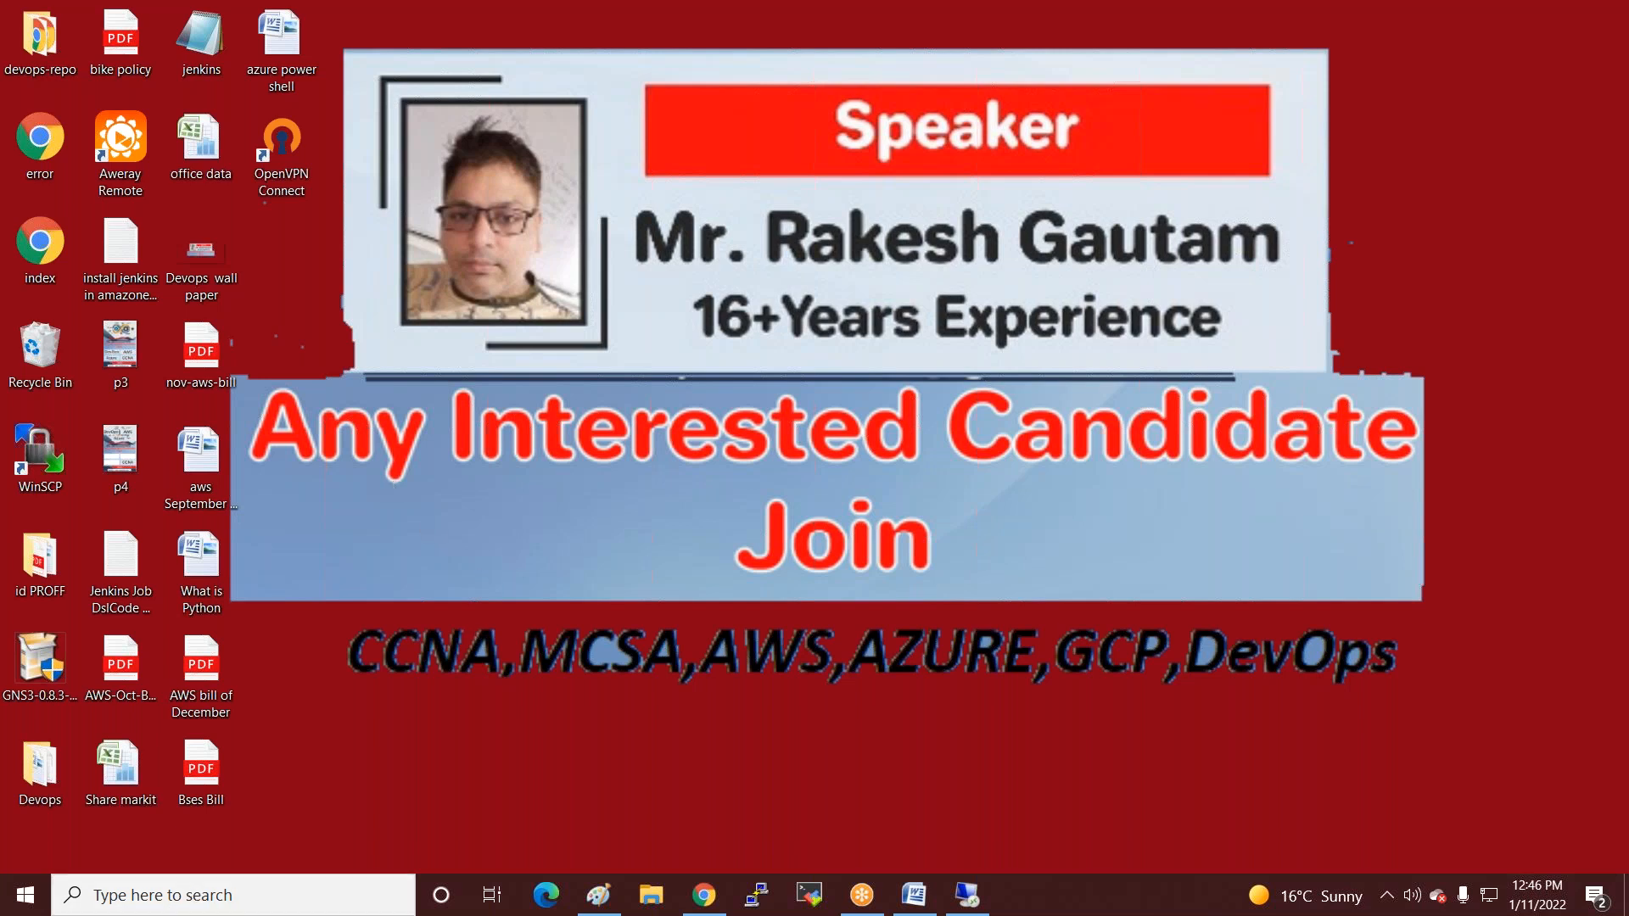
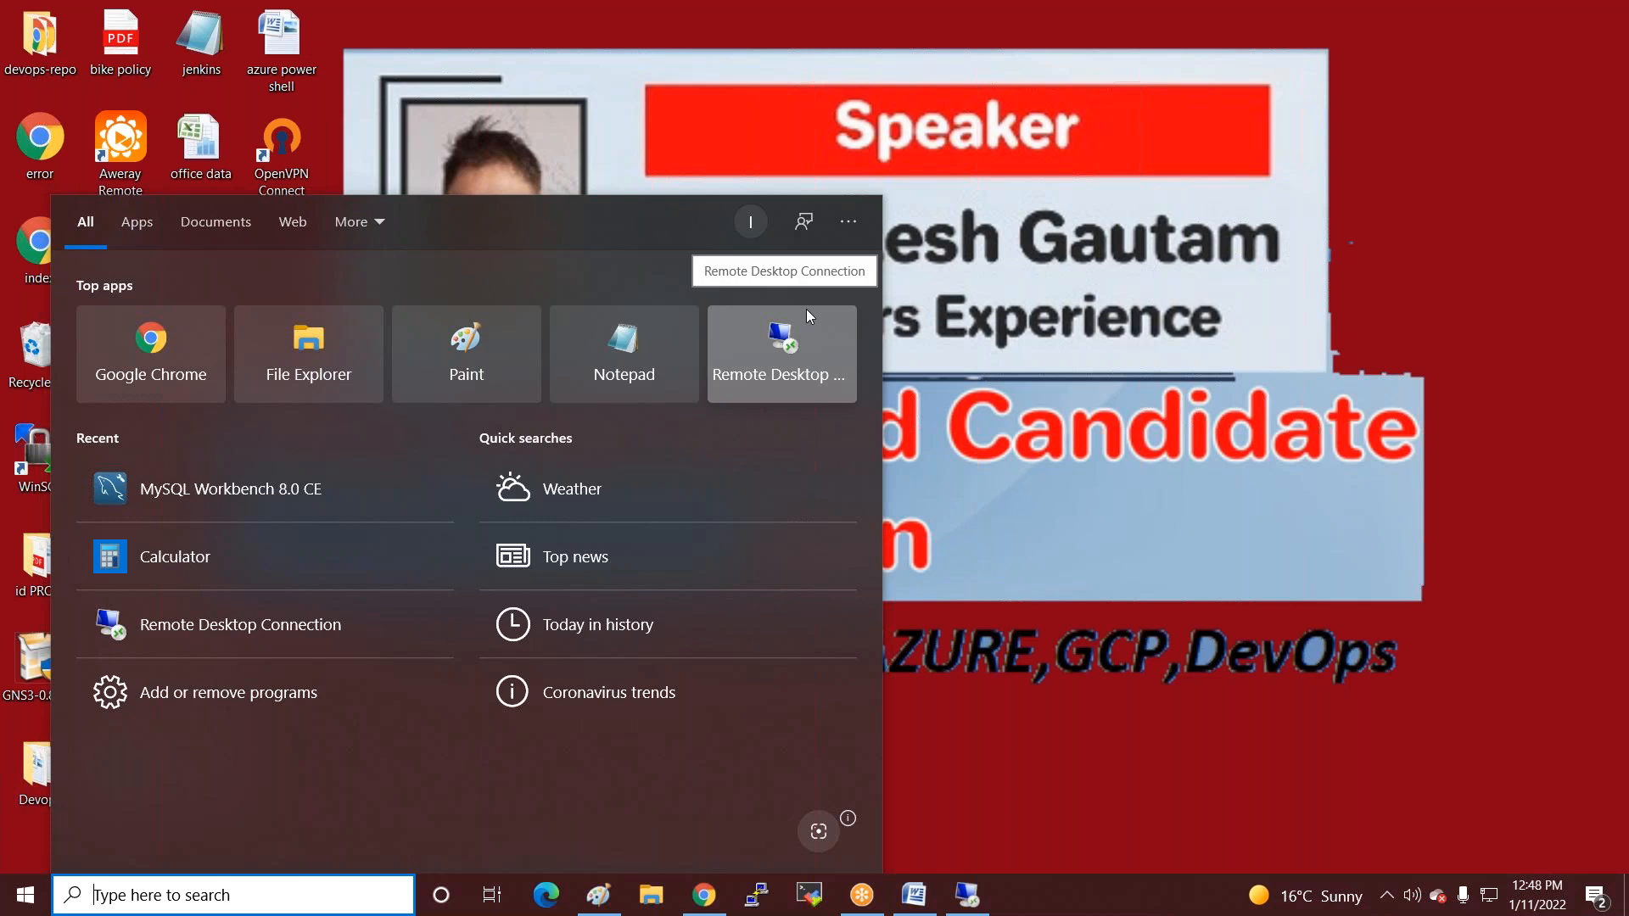
Launch MySQL Workbench 8.0 CE from the Start menu's Recent list.
{"action": "left_click", "coordinate": [237, 480]}
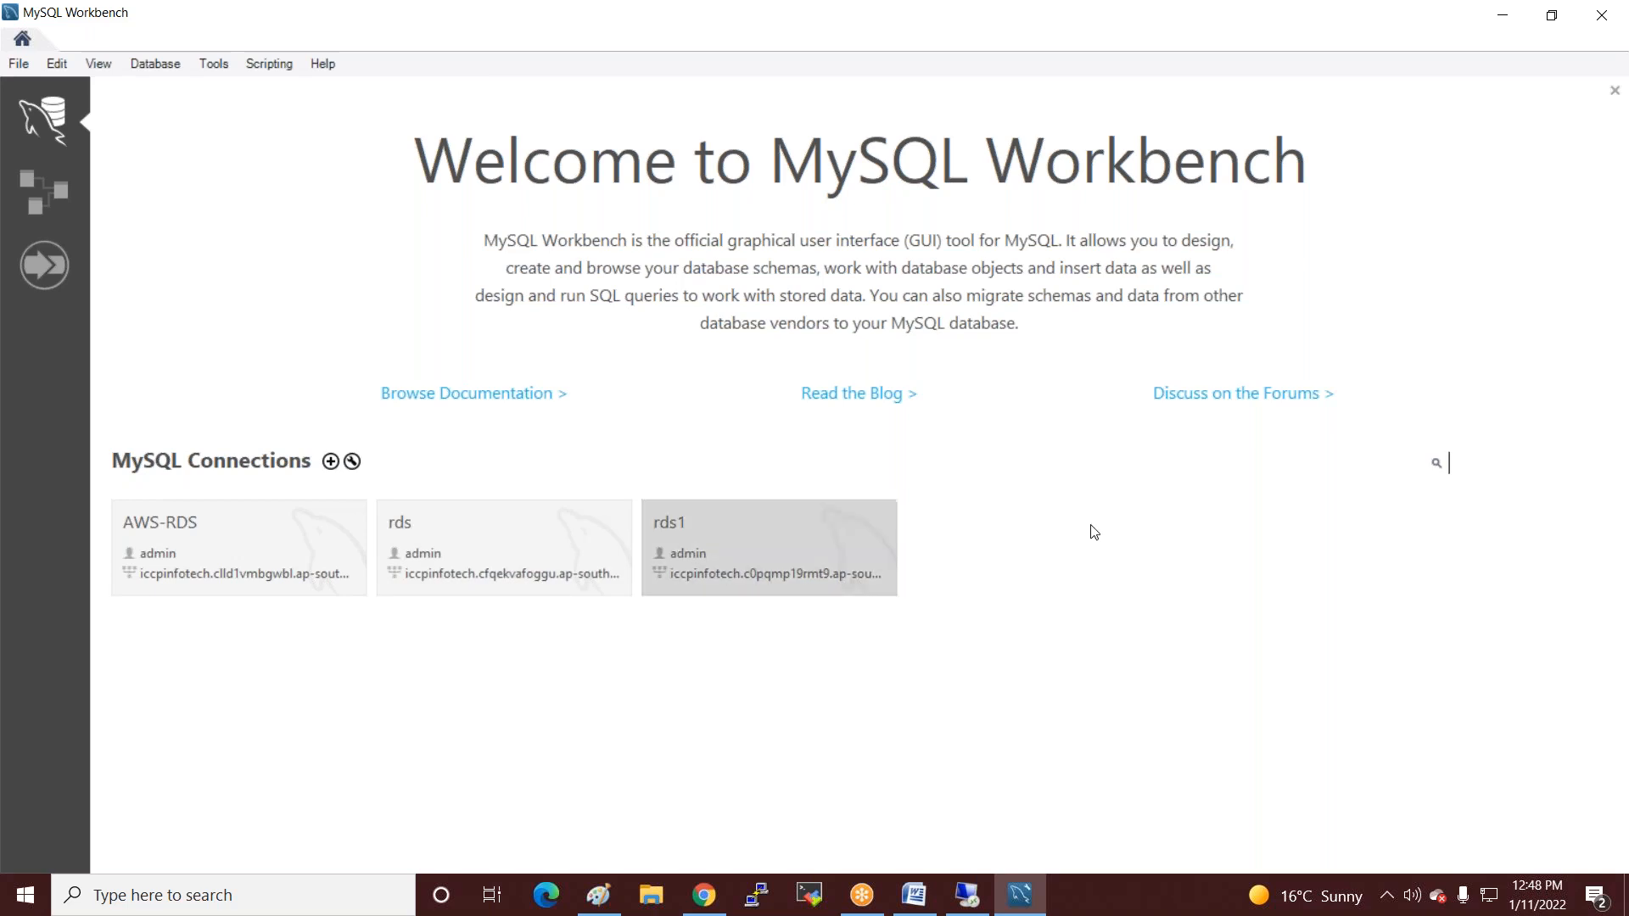
Start a new MySQL connection named AWS-rds and select its default 127.0.0.1 hostname.
{"action": "left_click", "coordinate": [330, 462]}
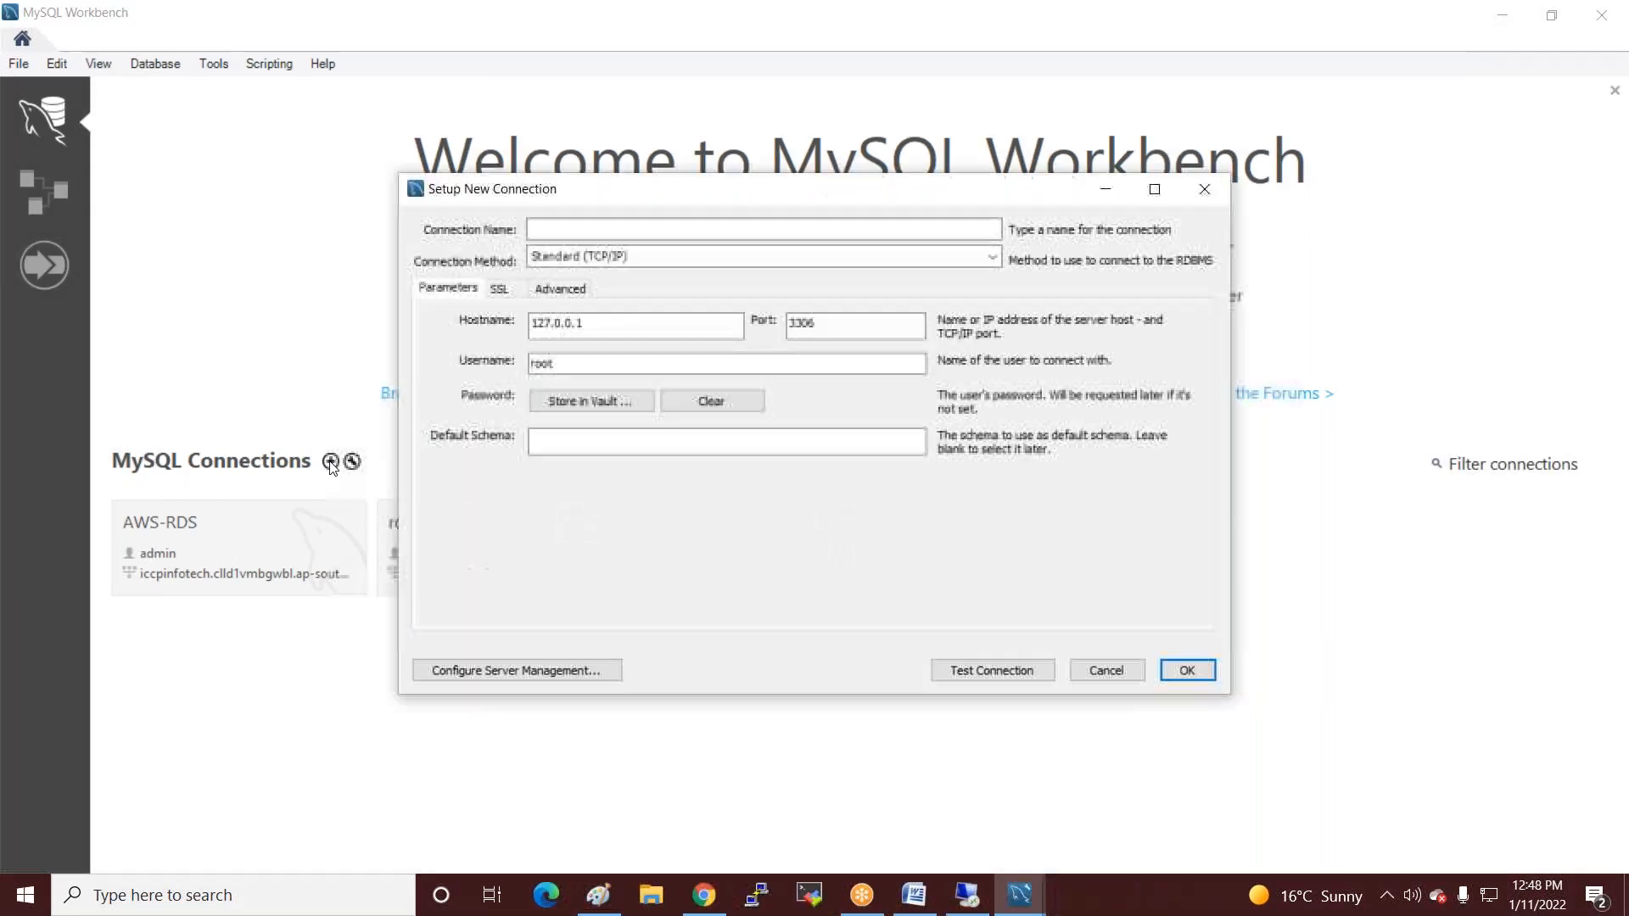
{"action": "left_click", "coordinate": [631, 226]}
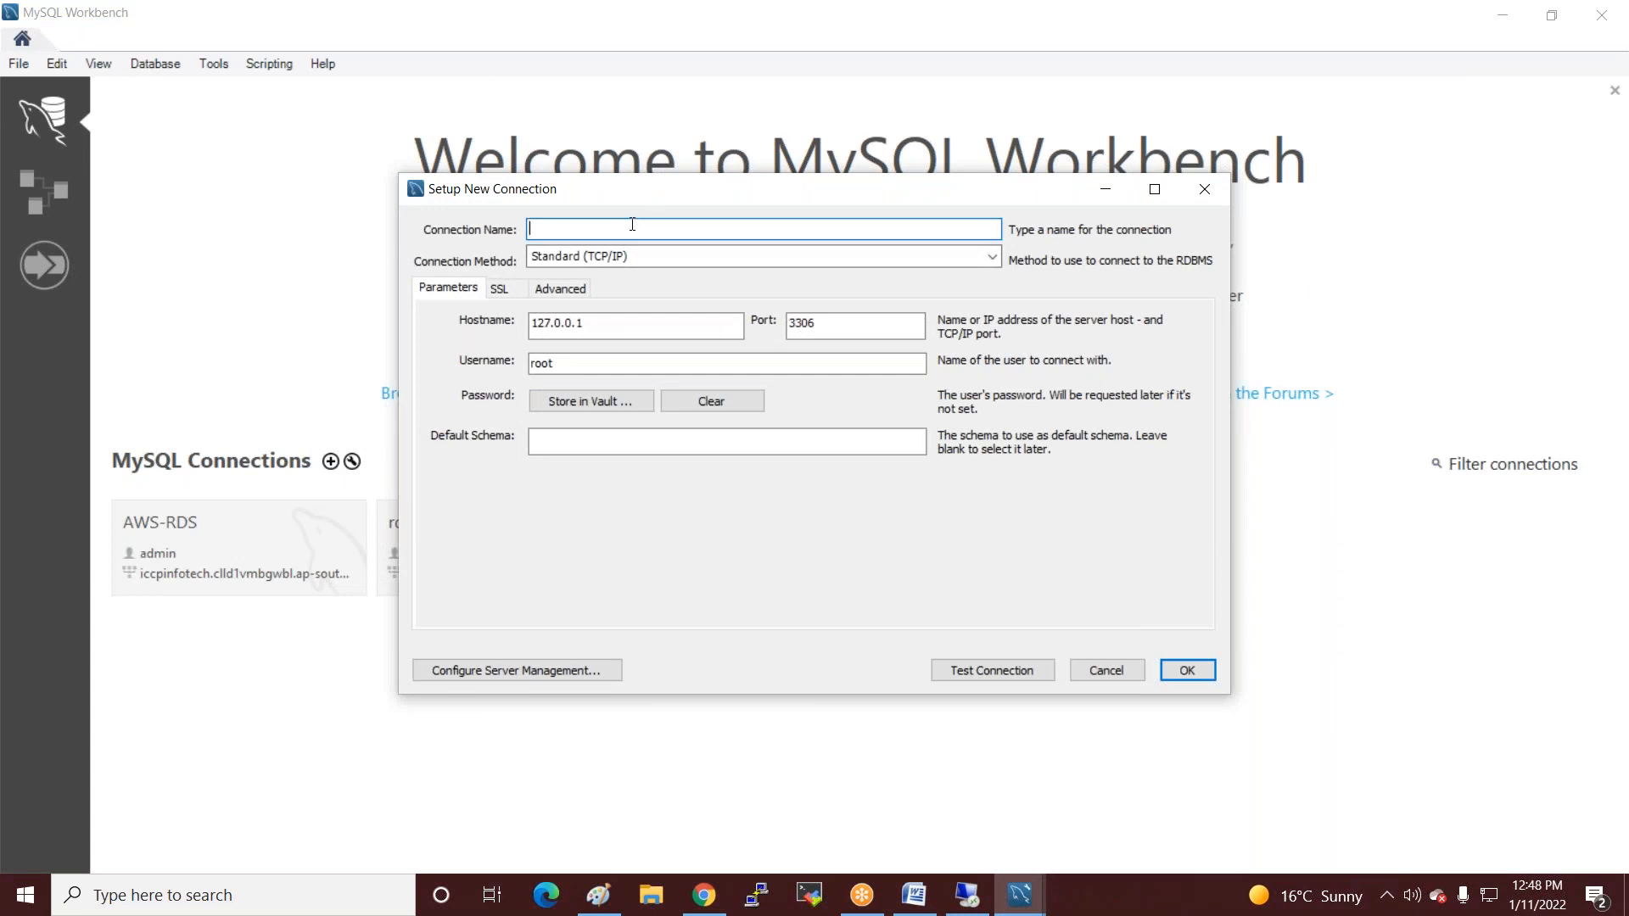
{"action": "type", "text": "AWS-rds"}
{"action": "left_click_drag", "start_coordinate": [629, 322], "coordinate": [510, 322]}
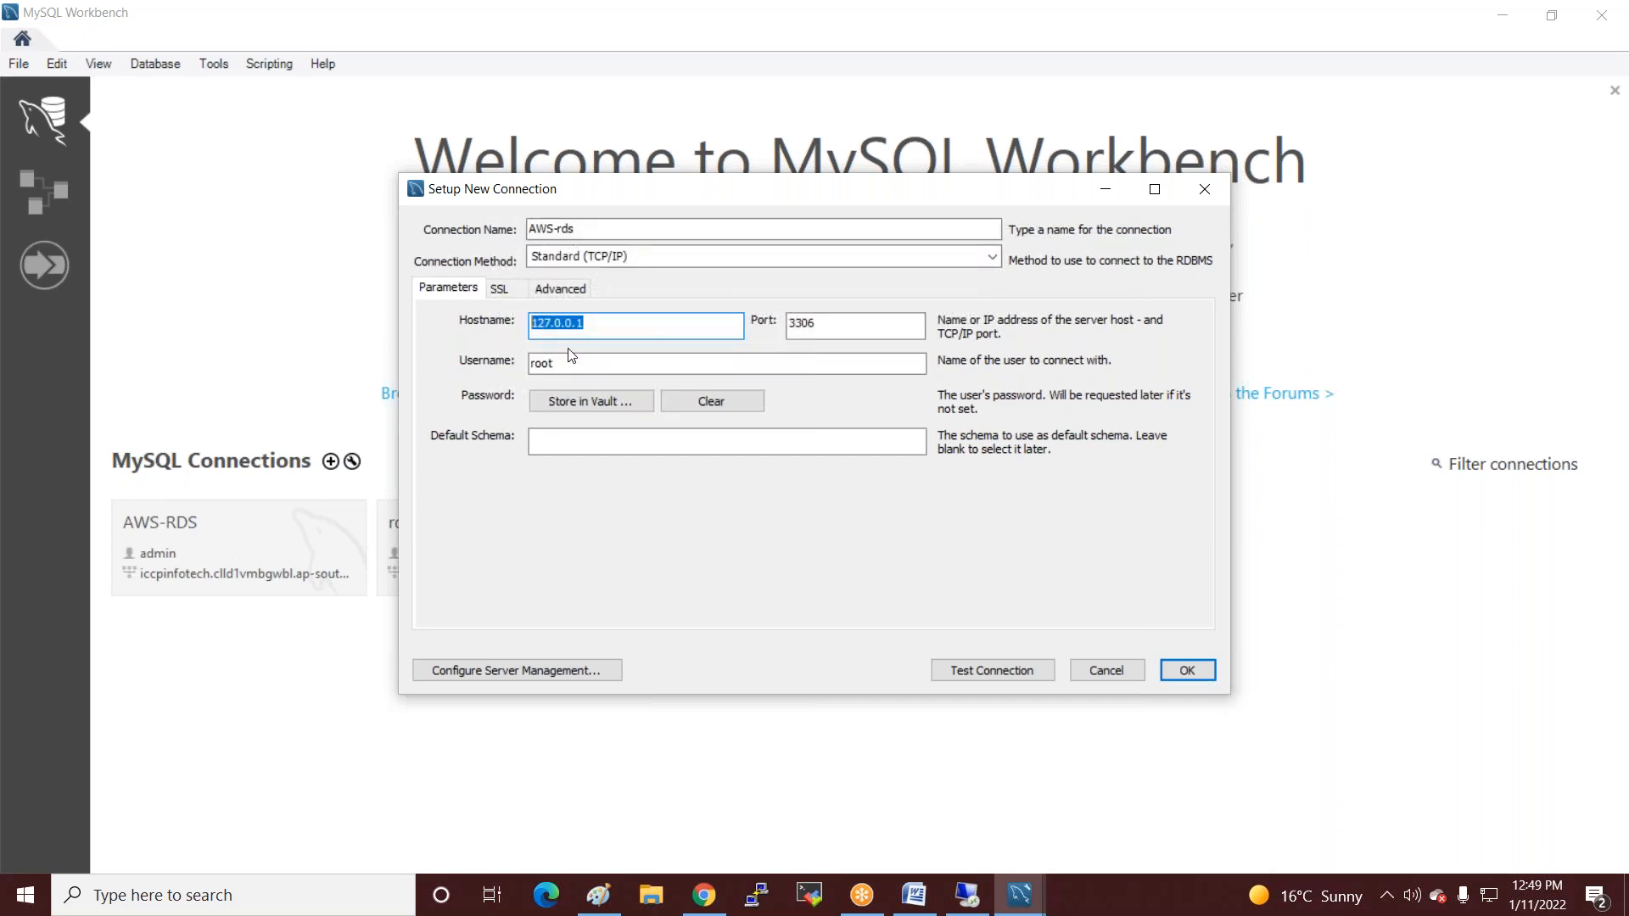
{"action": "left_click", "coordinate": [1247, 149]}
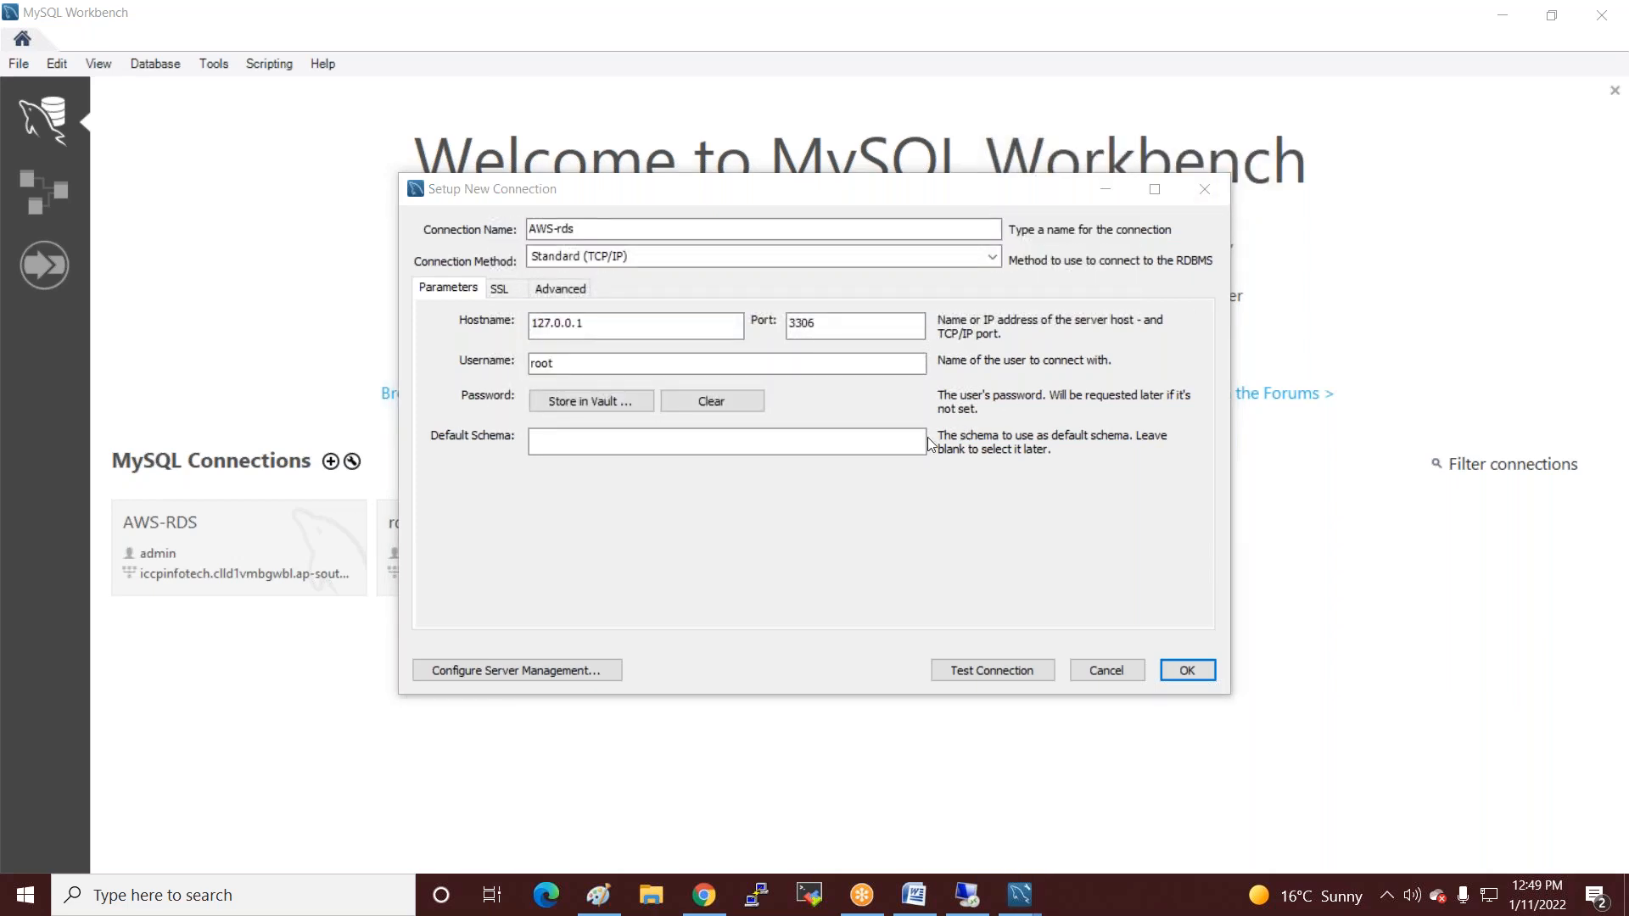
{"action": "left_click", "coordinate": [675, 226]}
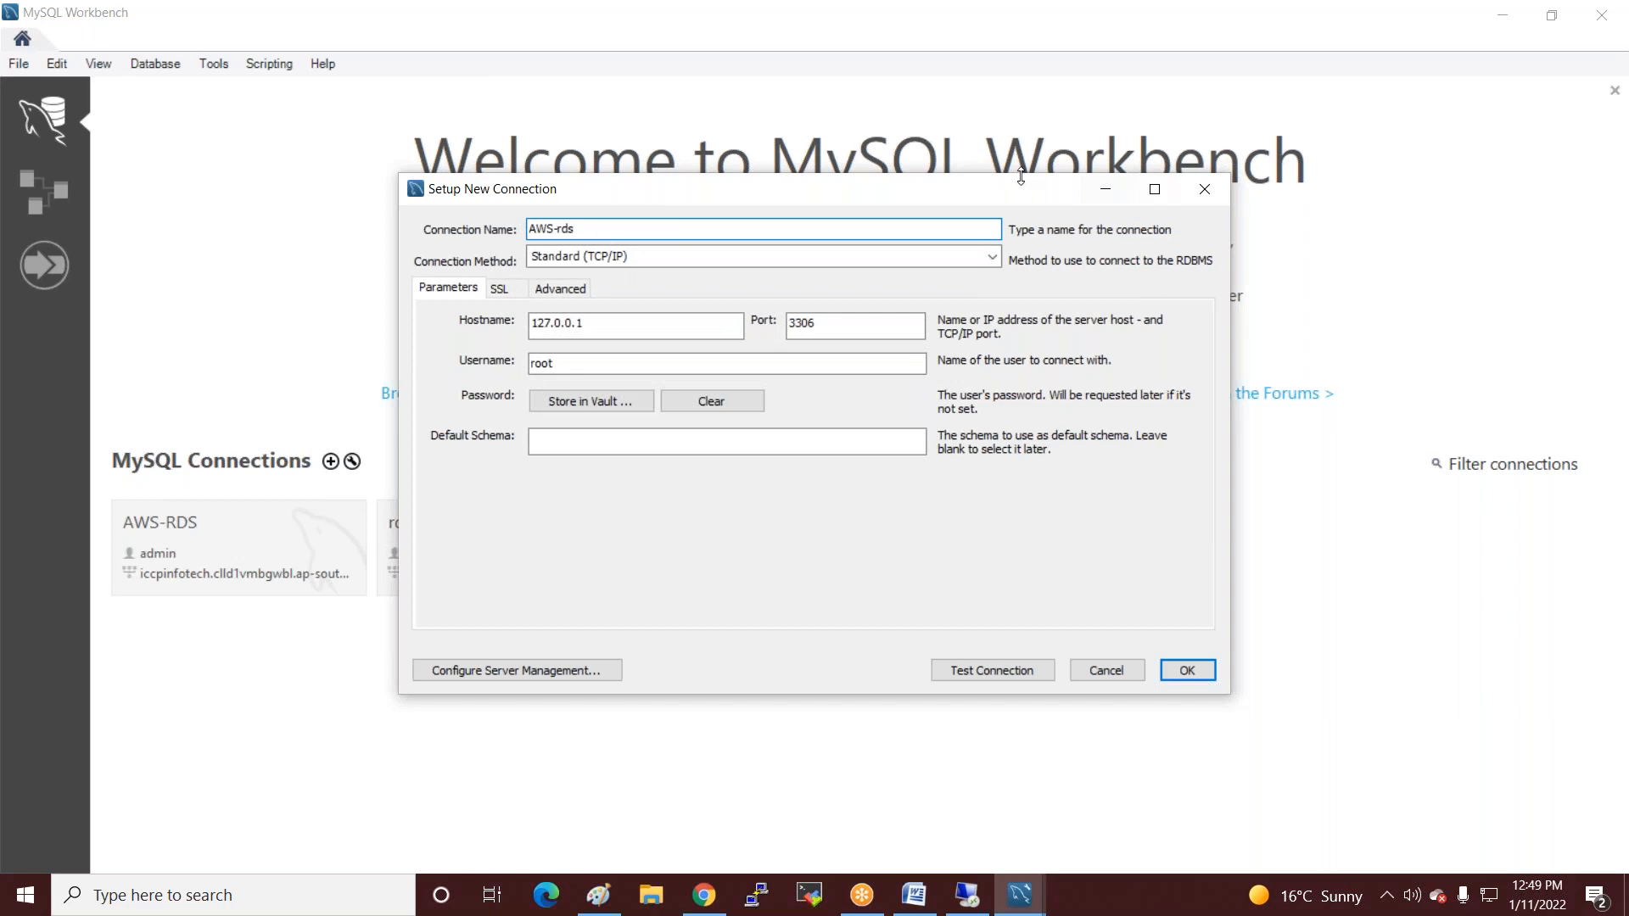
{"action": "double_click", "coordinate": [625, 323]}
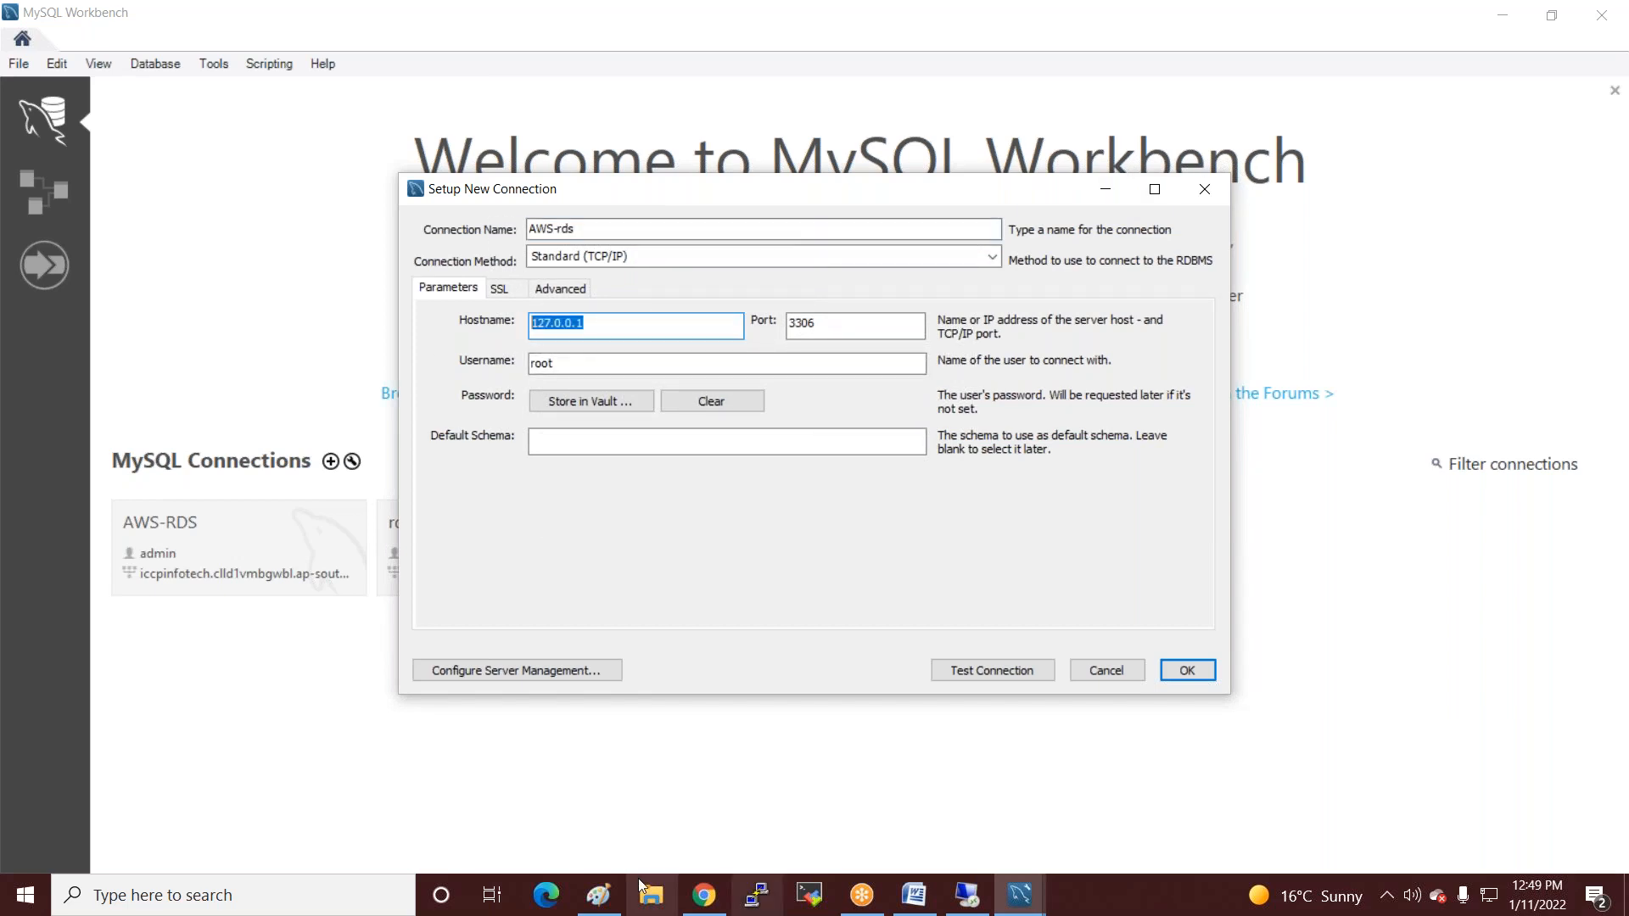
Copy the RDS endpoint from the RDS console and paste it as the connection's hostname.
{"action": "left_click", "coordinate": [599, 895]}
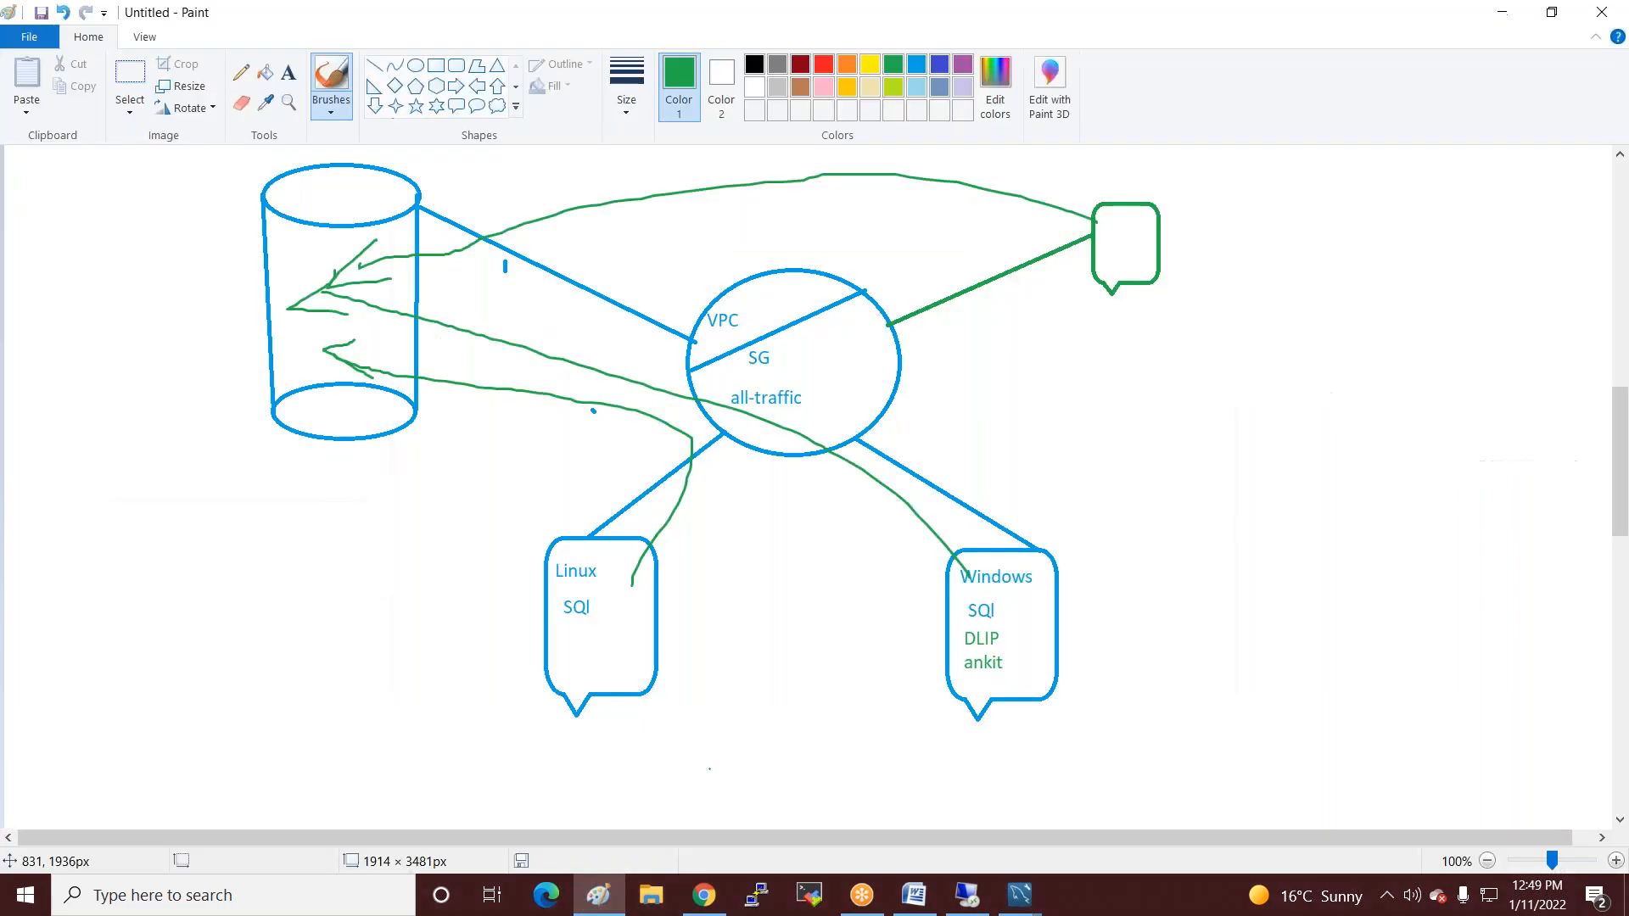
{"action": "left_click", "coordinate": [704, 895]}
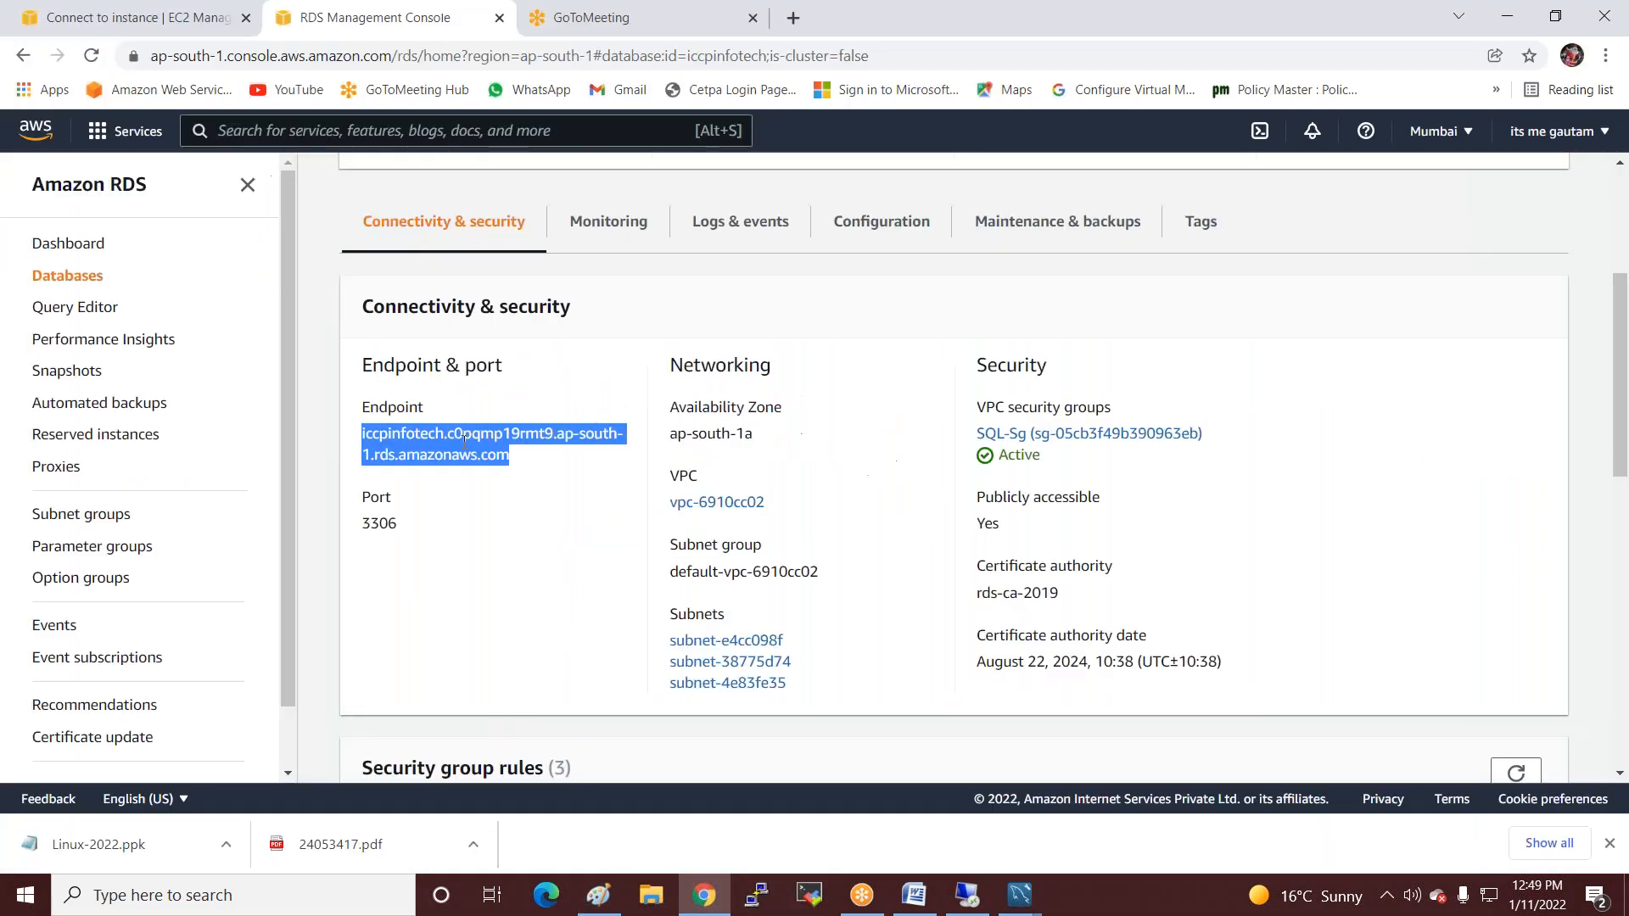
{"action": "right_click", "coordinate": [471, 437]}
{"action": "left_click", "coordinate": [509, 458]}
{"action": "left_click", "coordinate": [1020, 895]}
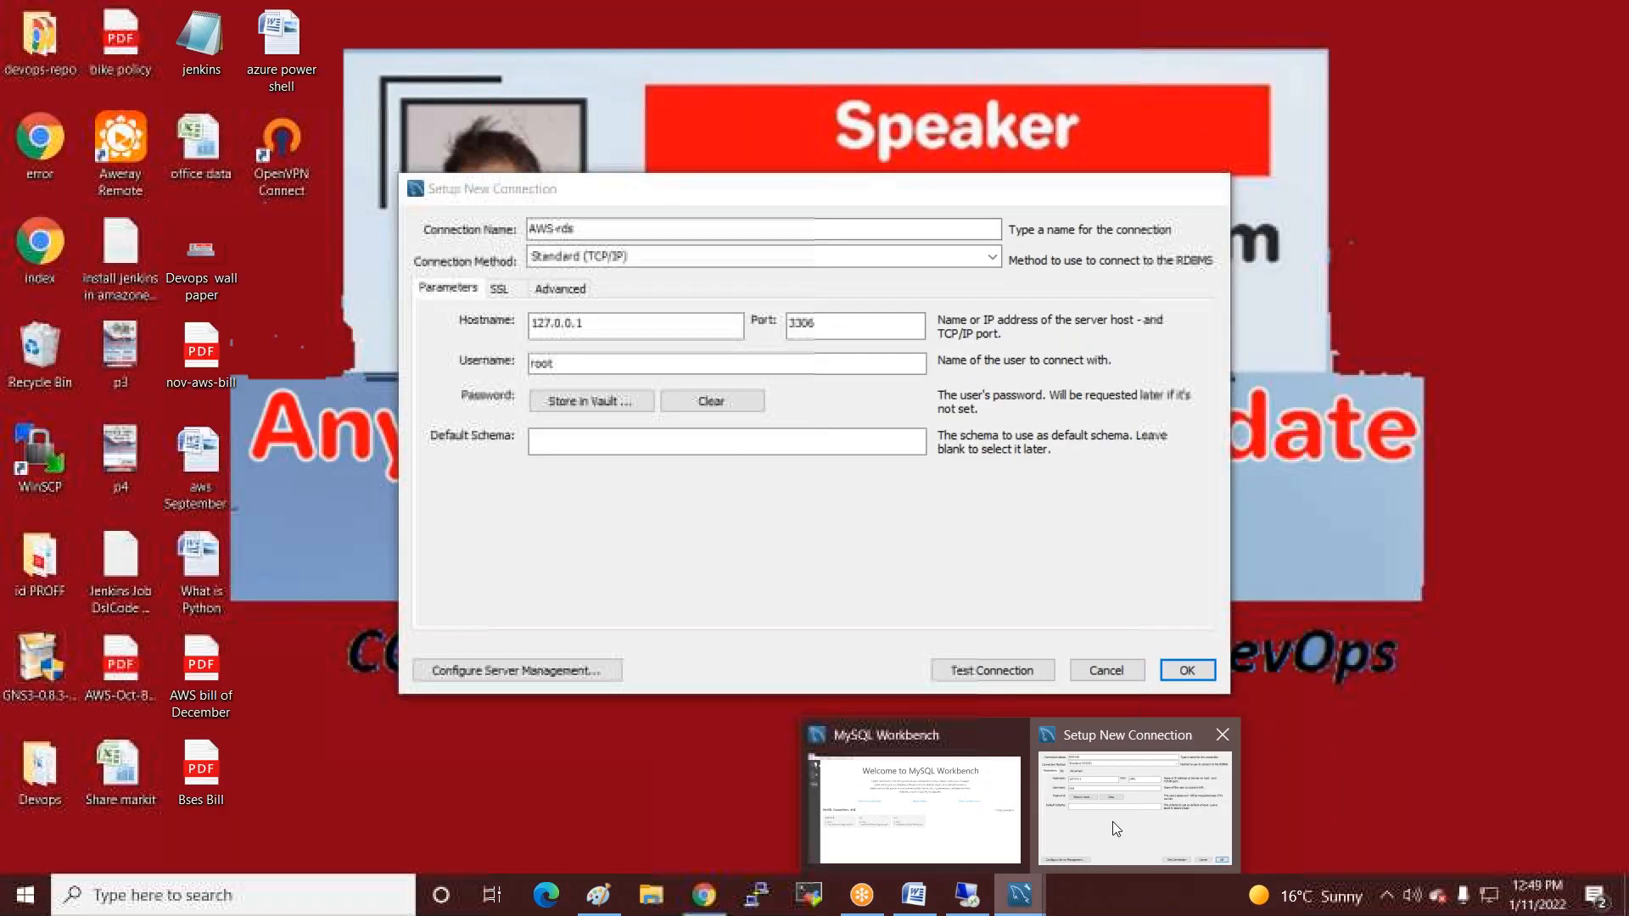
{"action": "left_click", "coordinate": [1113, 821]}
{"action": "key", "text": "ctrl+v"}
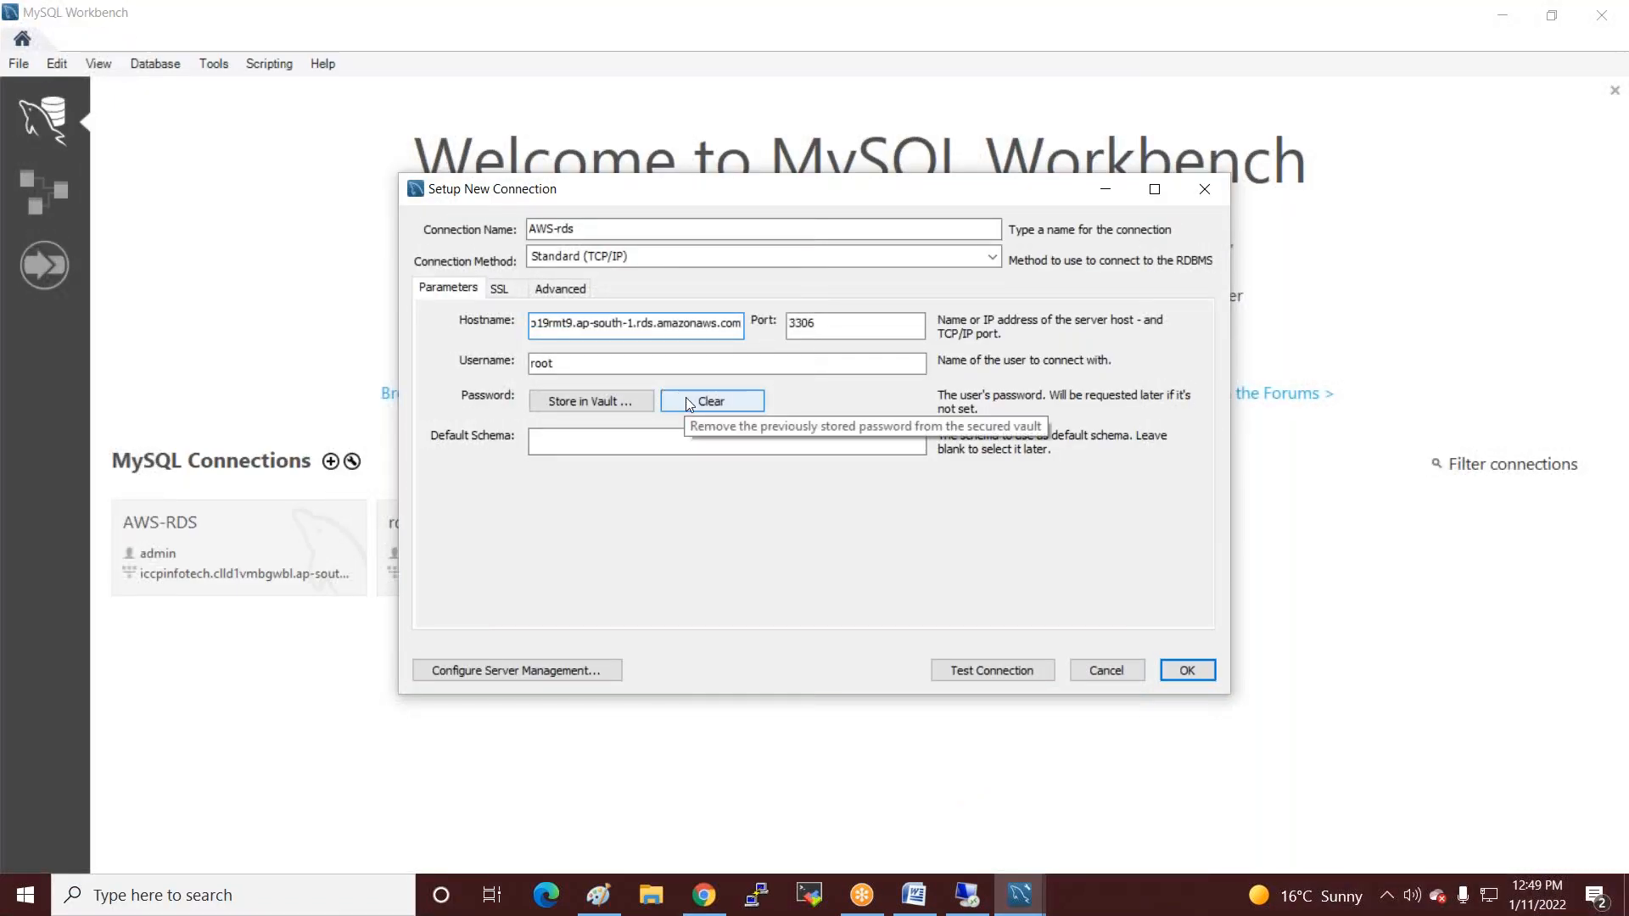
Set the username to admin, store the password in the vault, and save the AWS-rds connection.
{"action": "key", "text": "Tab"}
{"action": "key", "text": "Tab"}
{"action": "type", "text": "admin"}
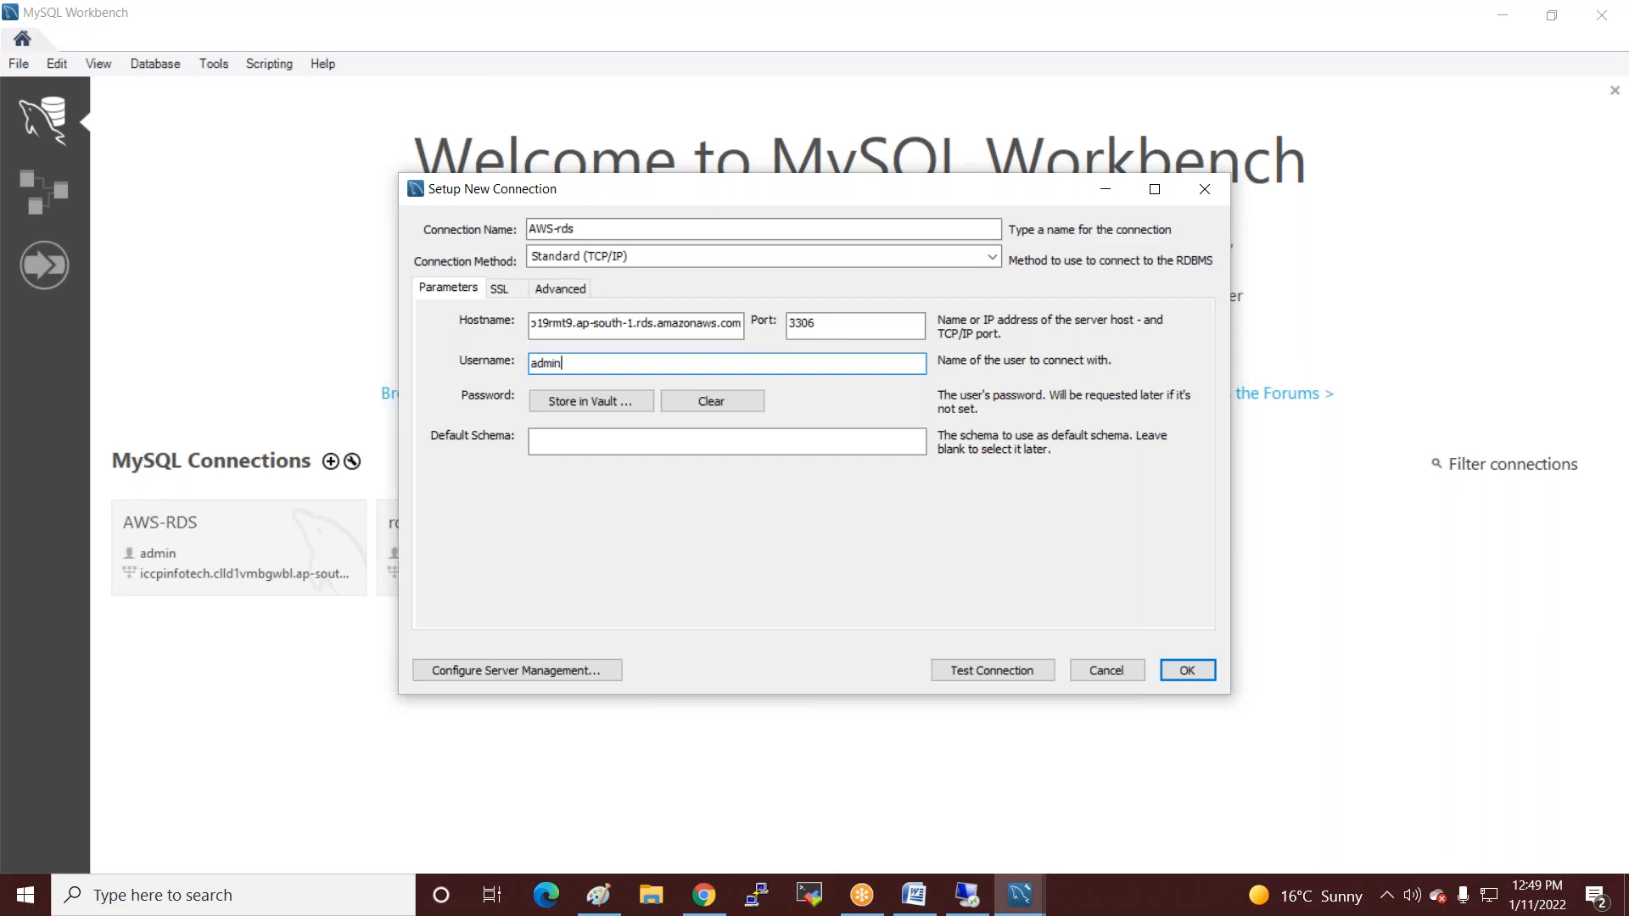
{"action": "left_click", "coordinate": [581, 410]}
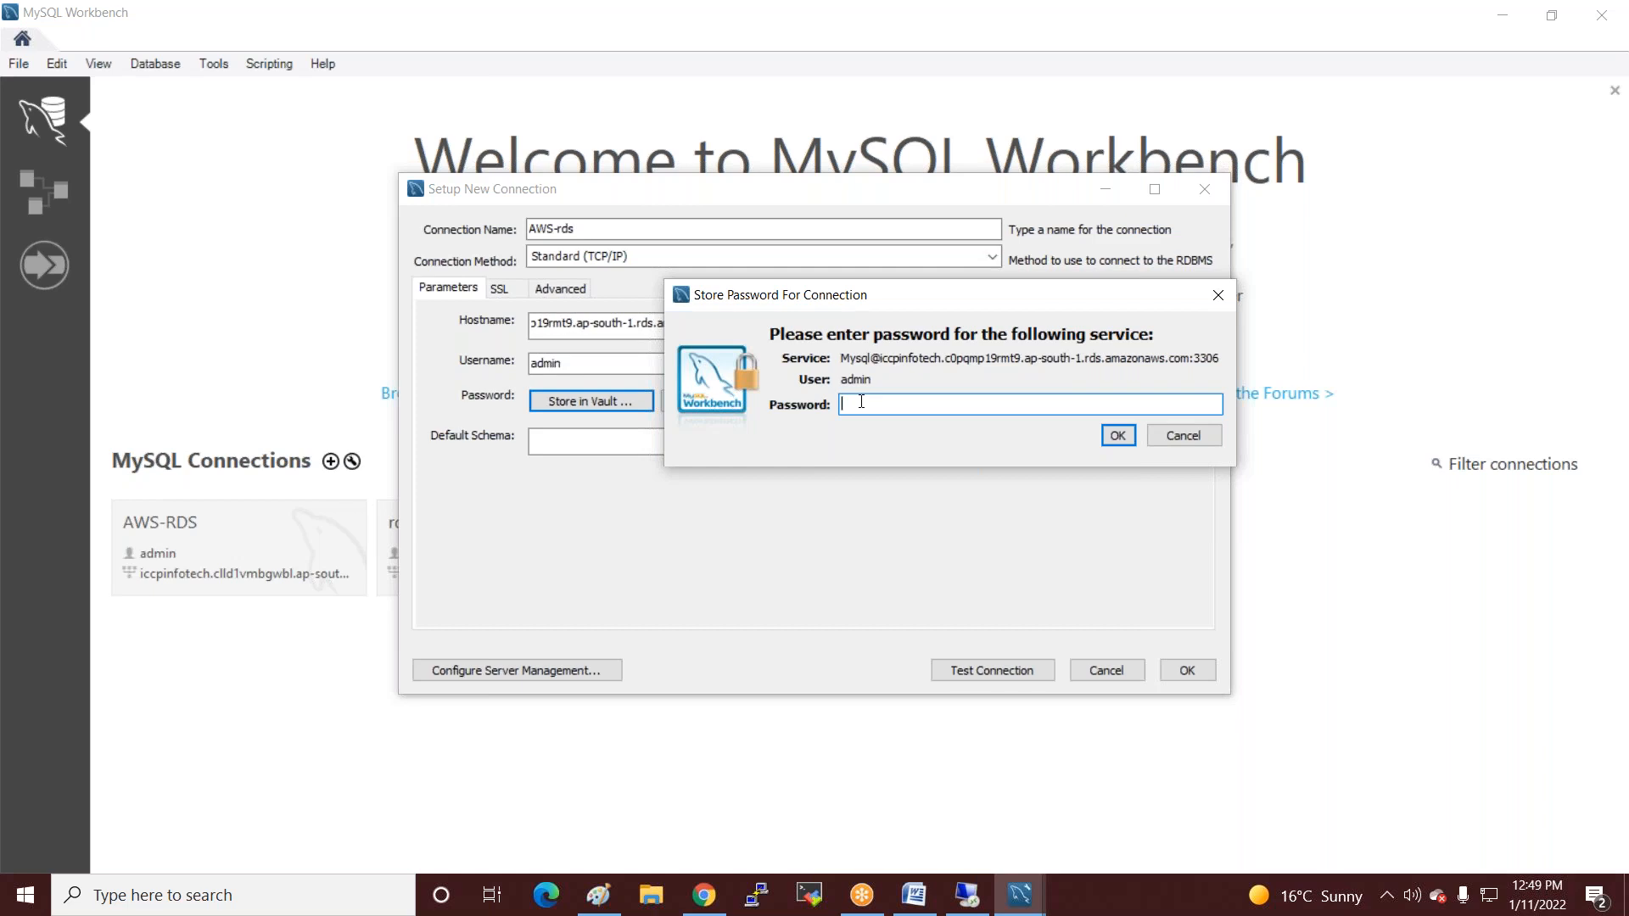
{"action": "type", "text": "*********"}
{"action": "left_click", "coordinate": [1104, 437]}
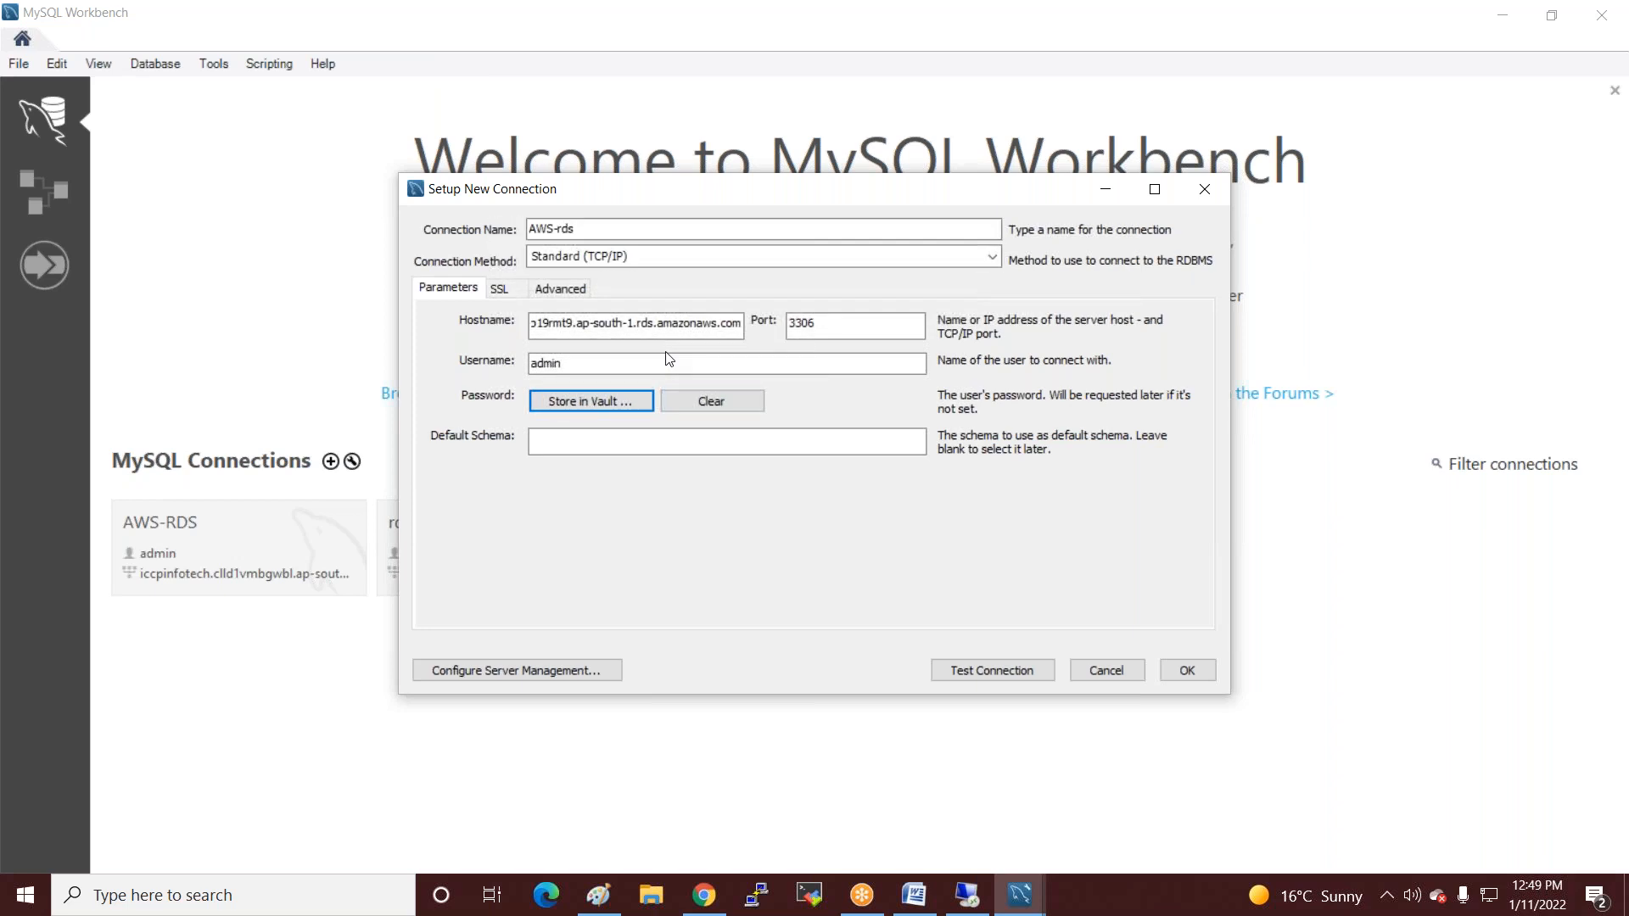
{"action": "left_click_drag", "start_coordinate": [577, 229], "coordinate": [538, 228]}
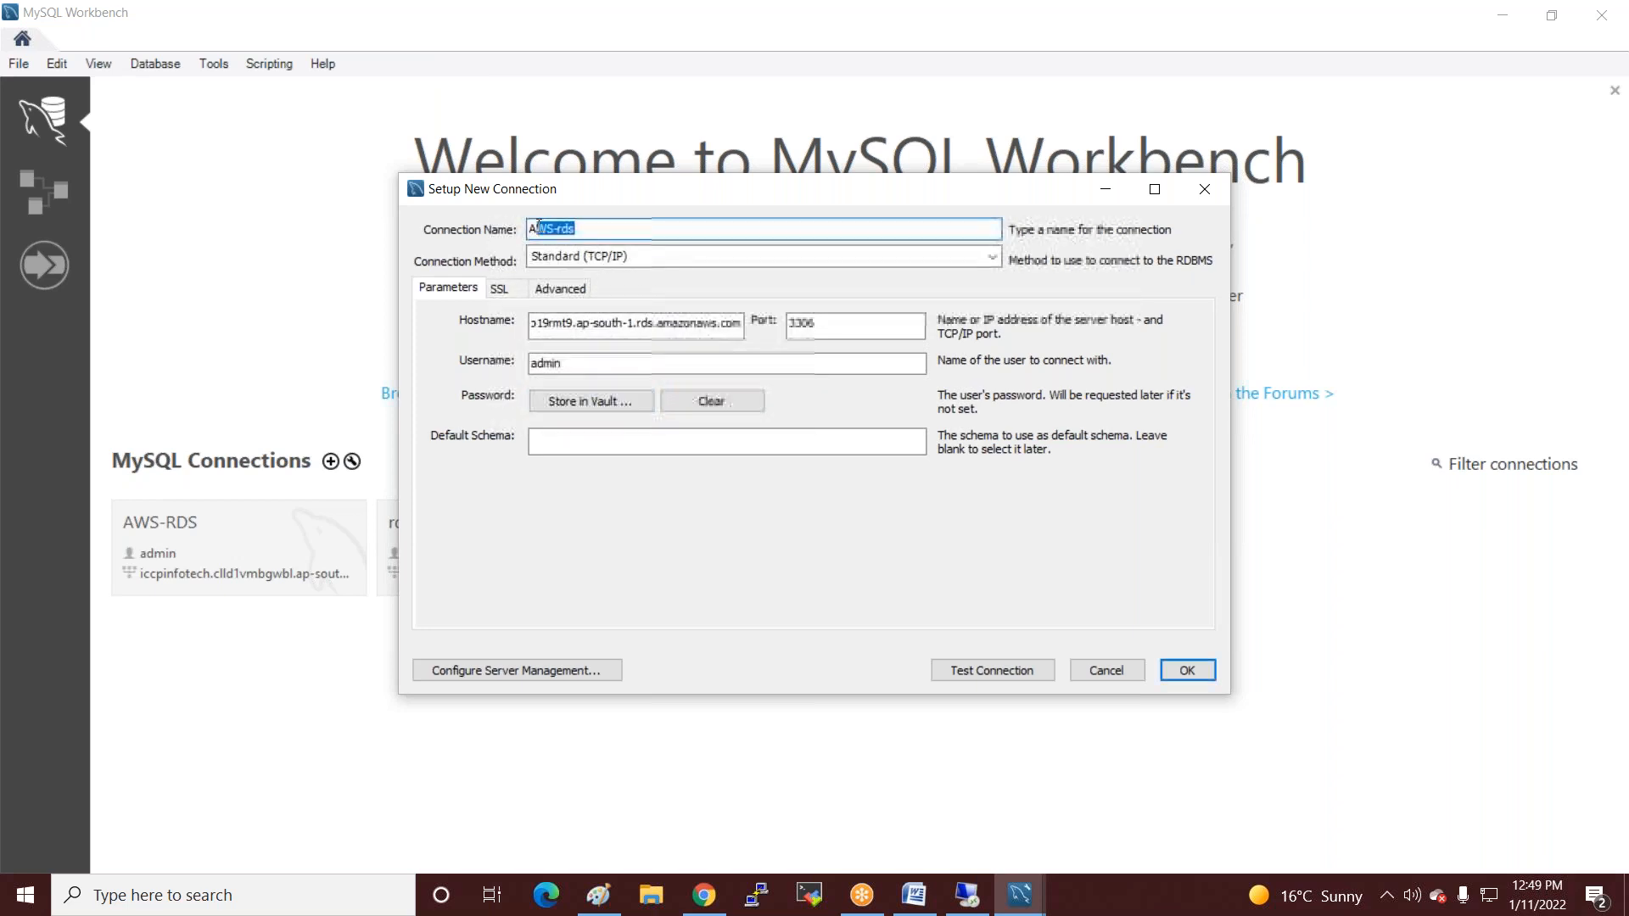
{"action": "left_click", "coordinate": [1248, 144]}
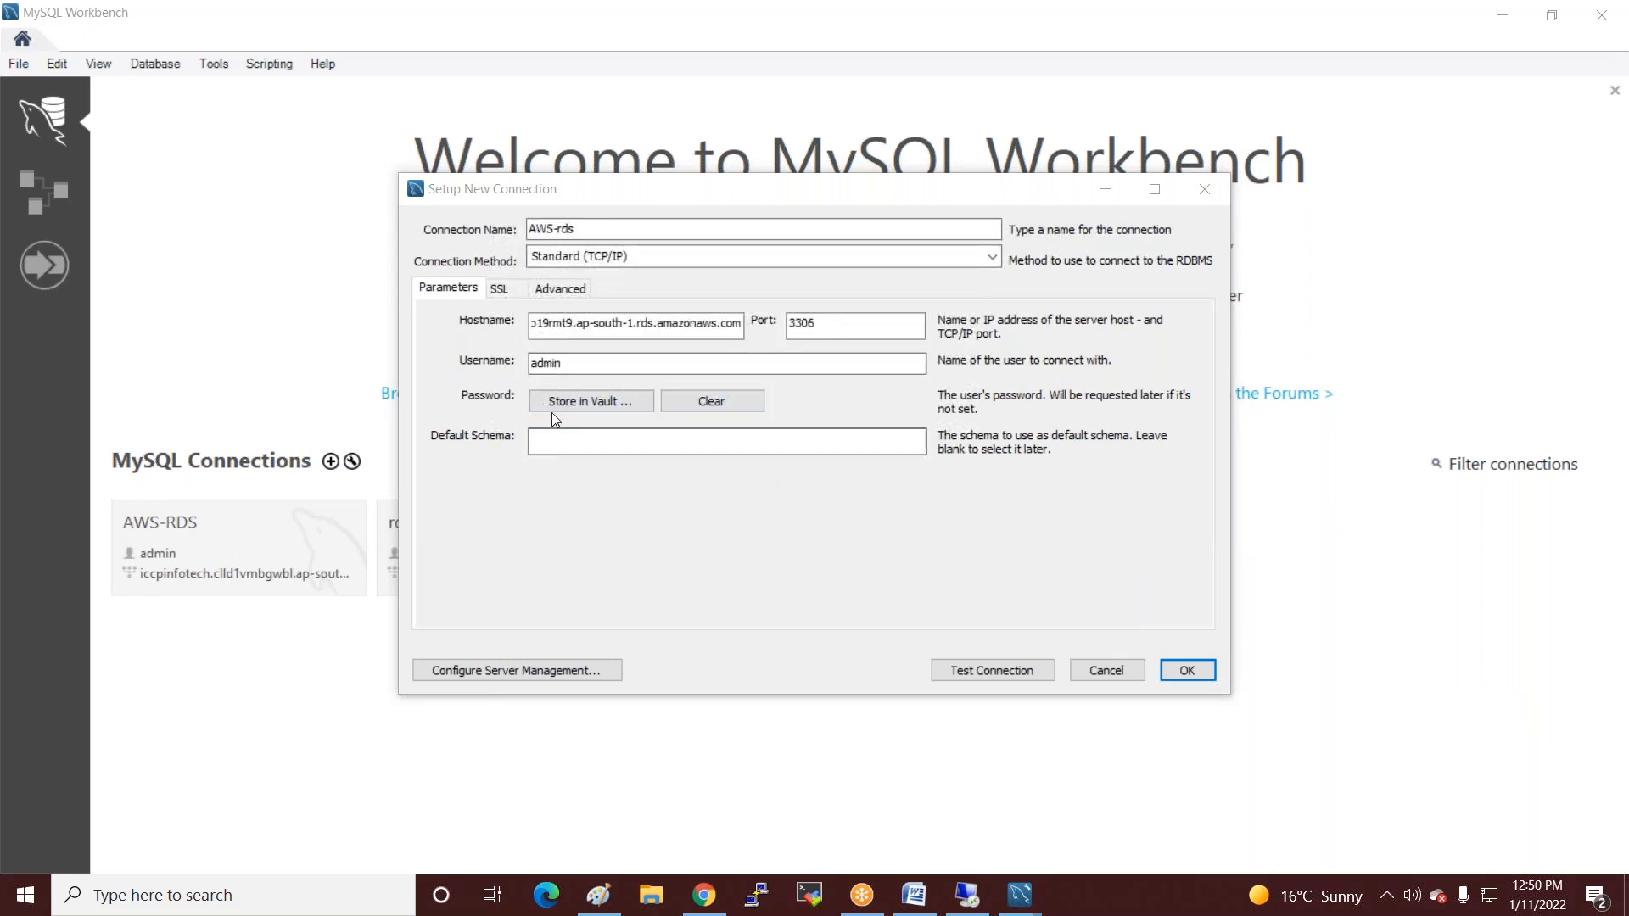
{"action": "left_click", "coordinate": [1188, 669]}
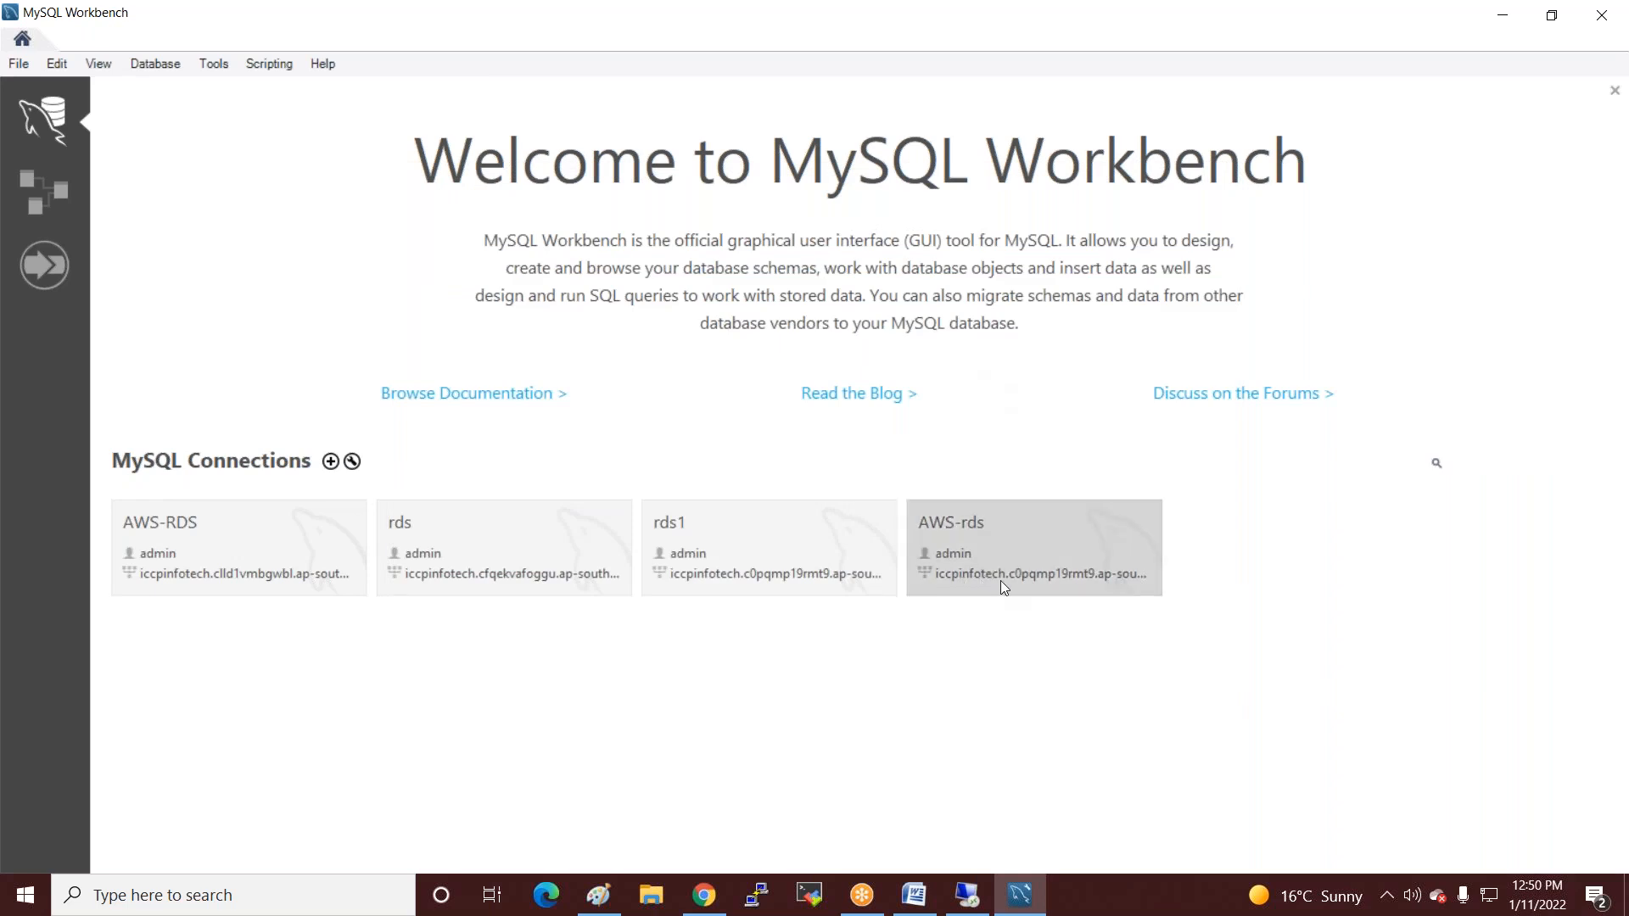
Open the AWS-rds connection in MySQL Workbench.
{"action": "left_click", "coordinate": [1007, 529]}
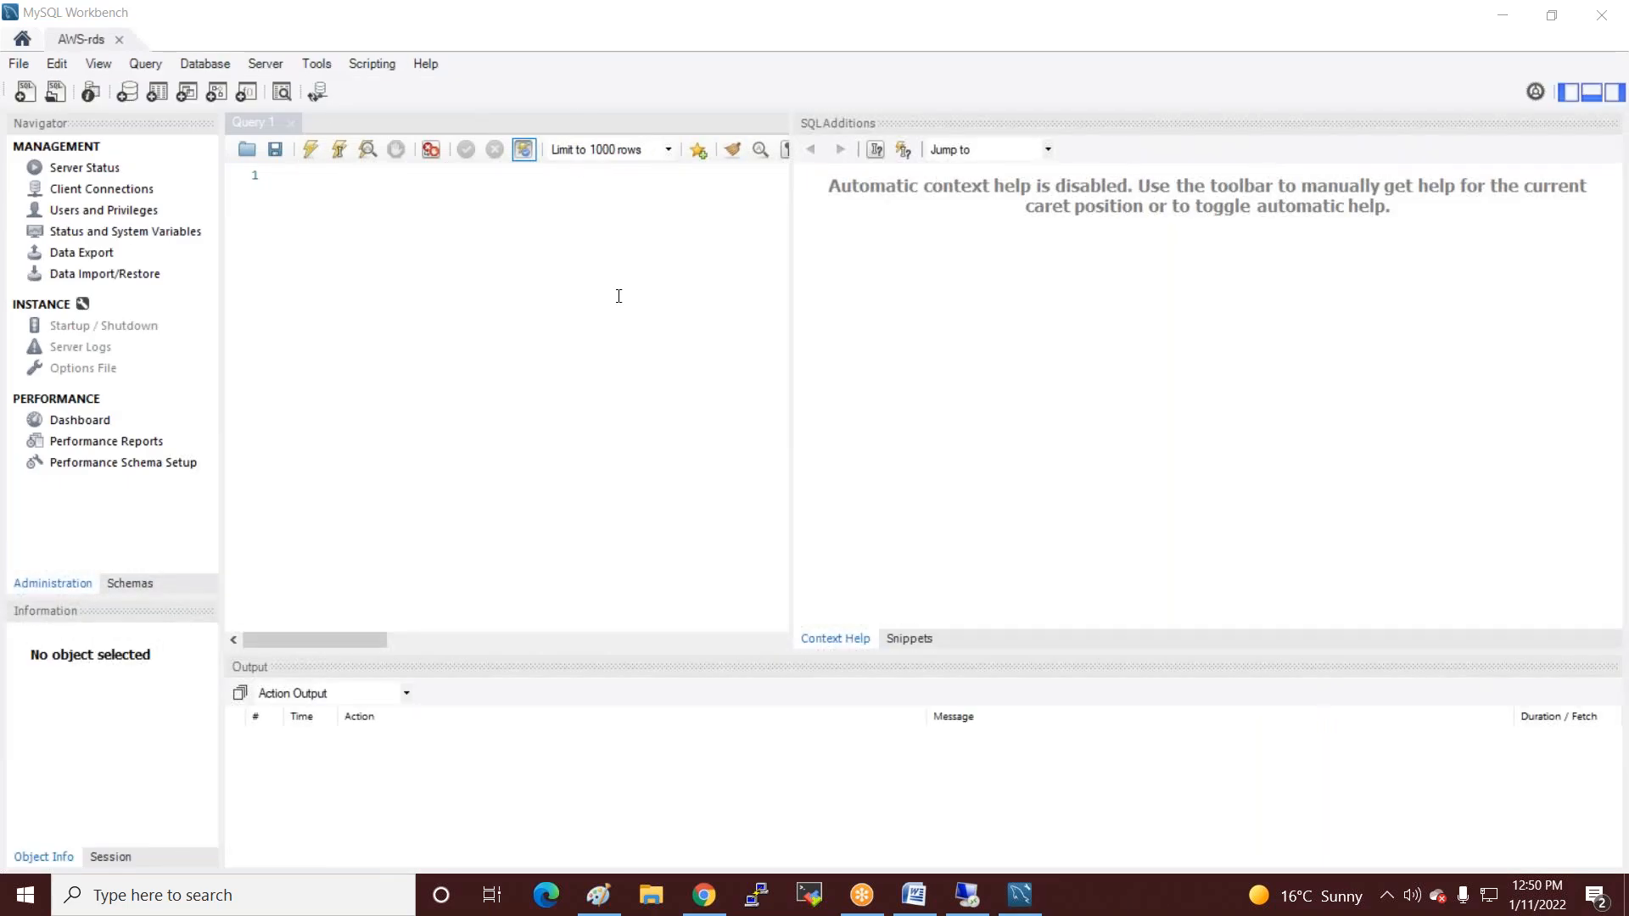
{"action": "left_click", "coordinate": [967, 895]}
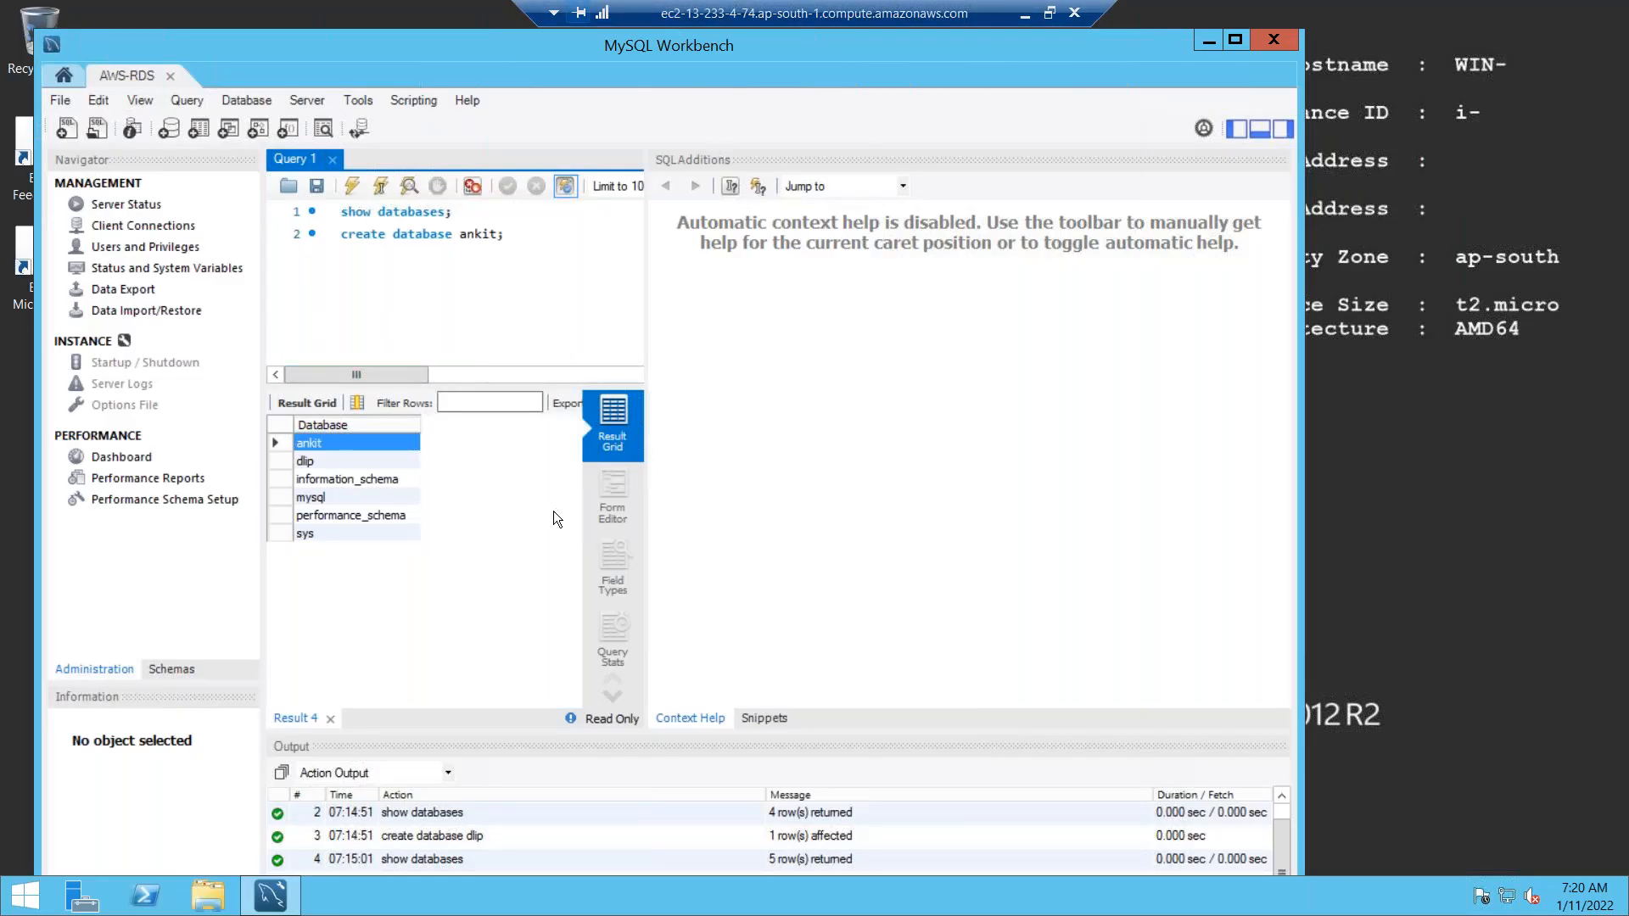
{"action": "left_click", "coordinate": [1024, 15]}
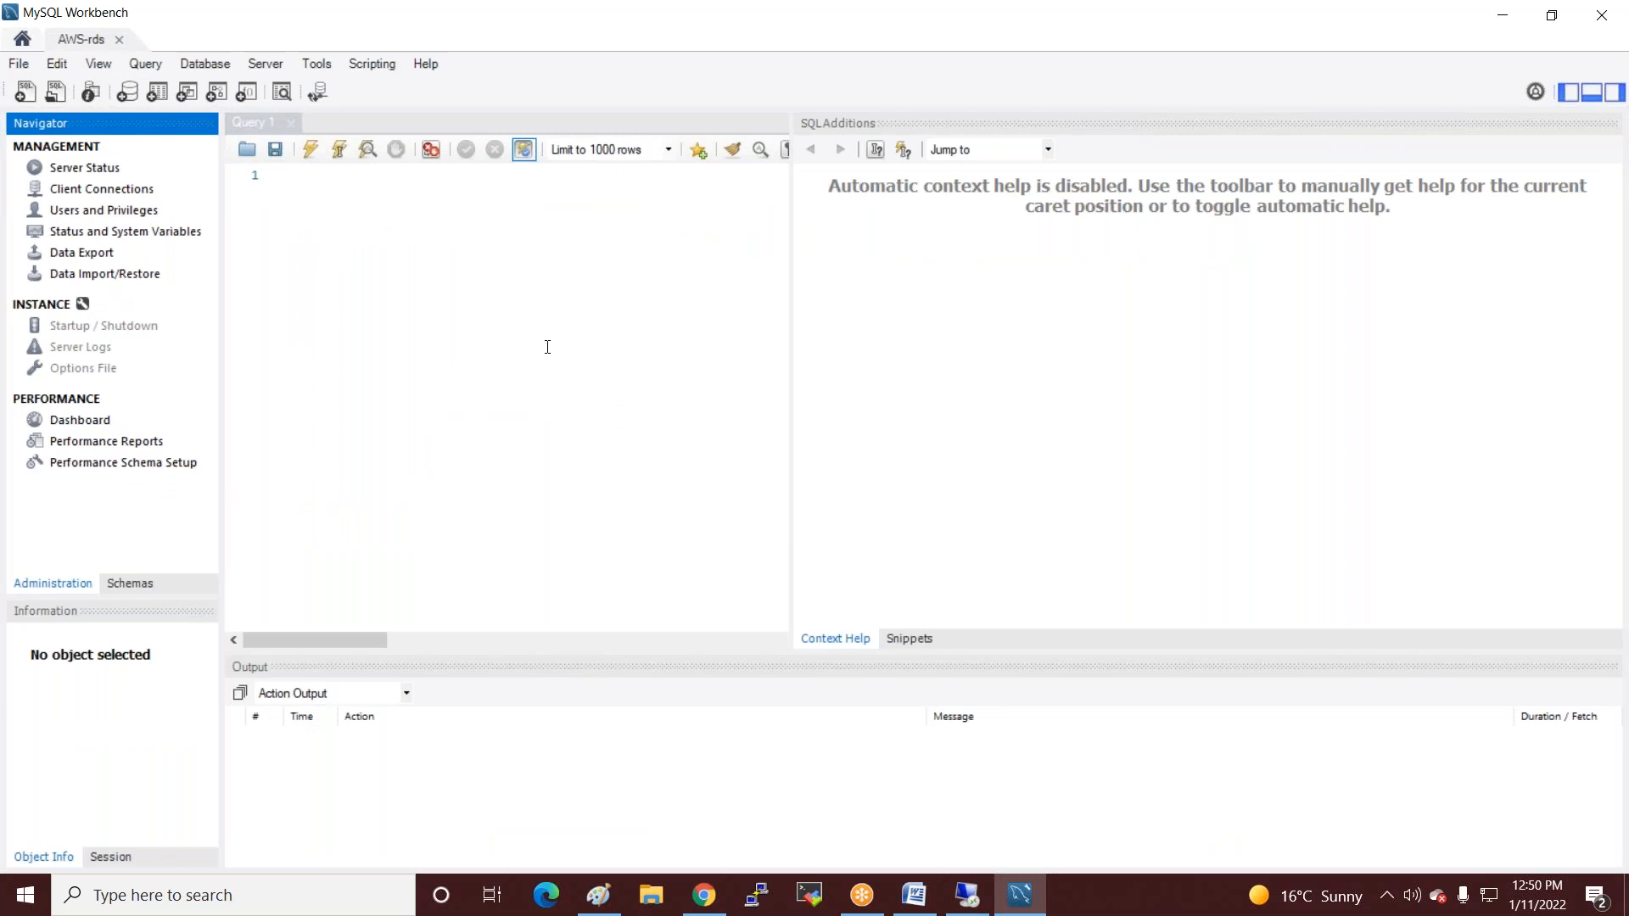
Run show databases; to list six databases including ankit and dlip, then close Workbench.
{"action": "left_click", "coordinate": [334, 175]}
{"action": "type", "text": "show dat"}
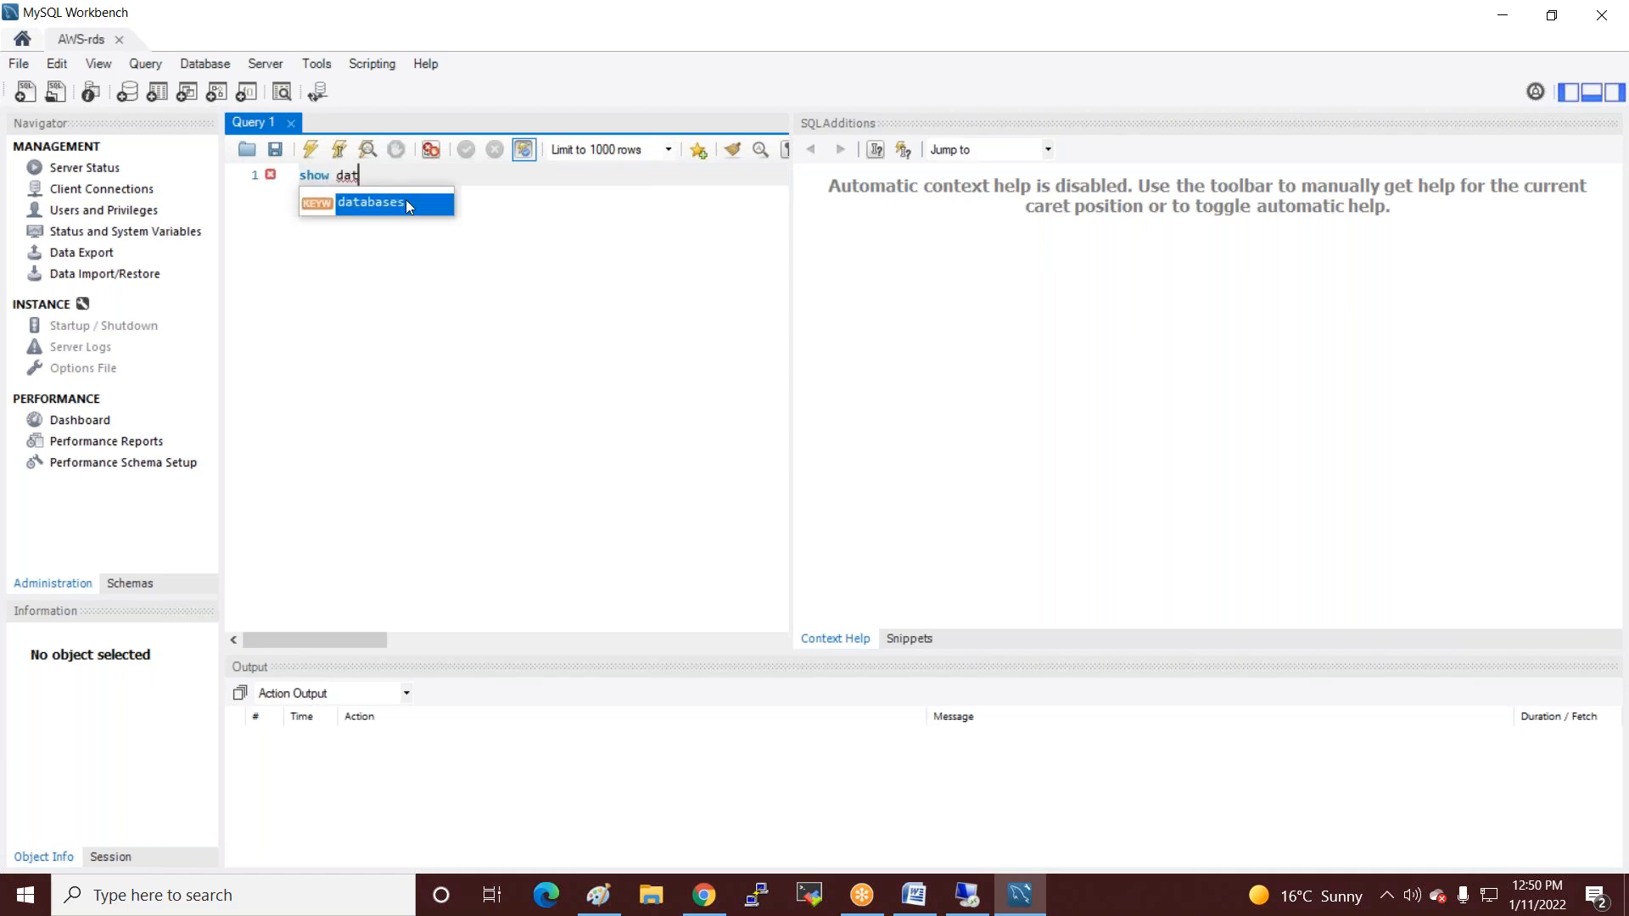
{"action": "double_click", "coordinate": [371, 202]}
{"action": "type", "text": ";"}
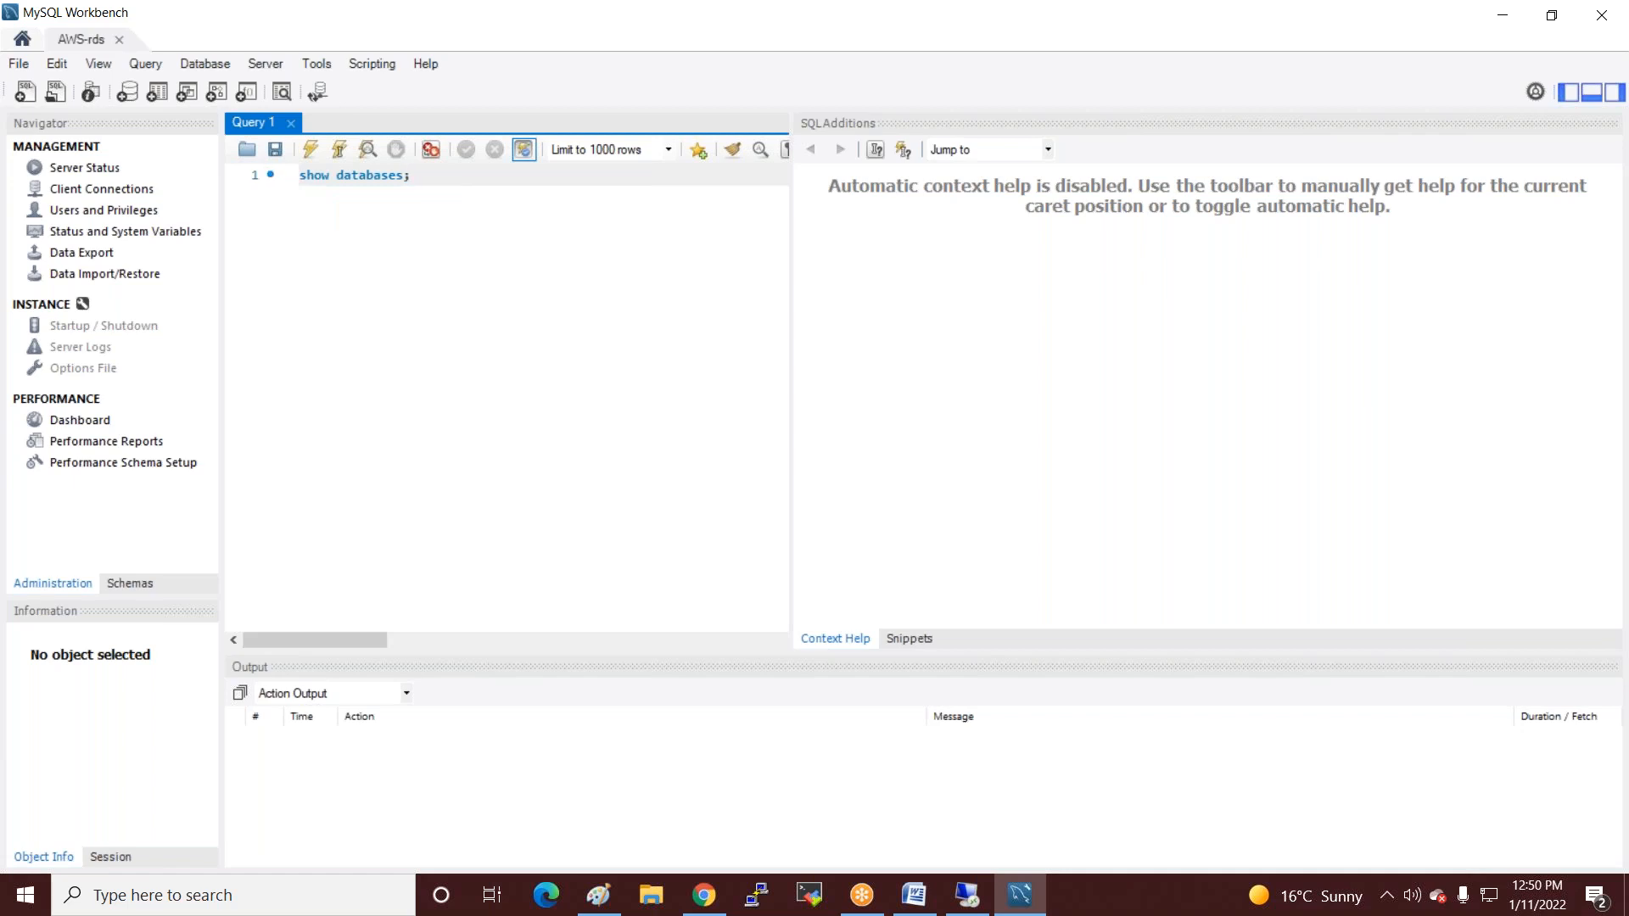
{"action": "left_click", "coordinate": [315, 149]}
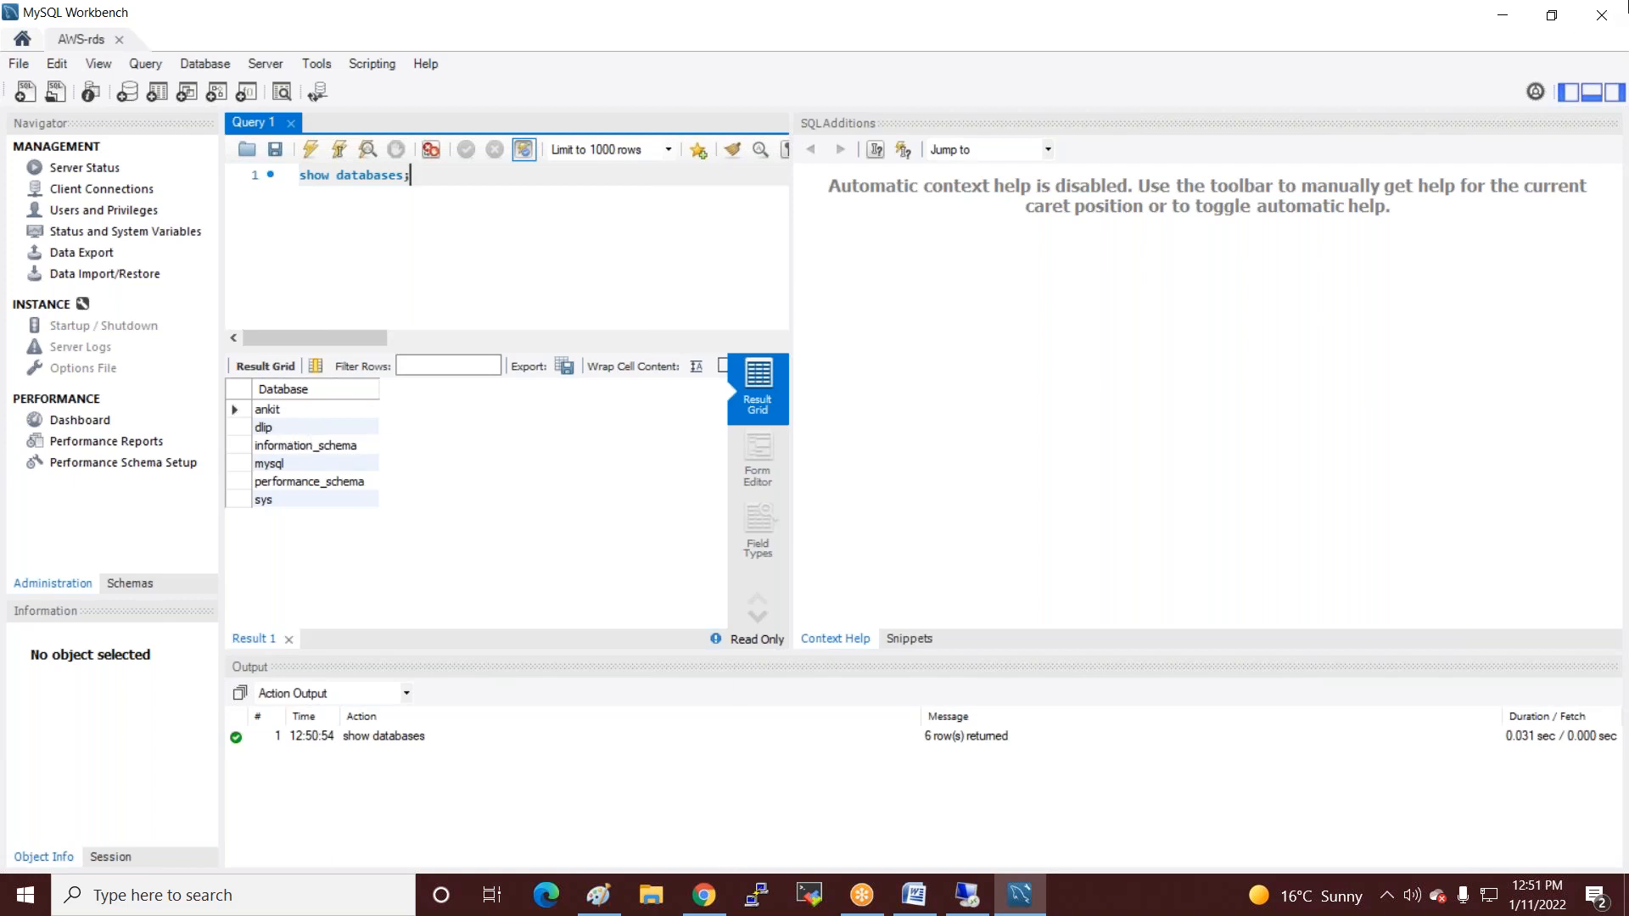
{"action": "left_click", "coordinate": [1604, 19]}
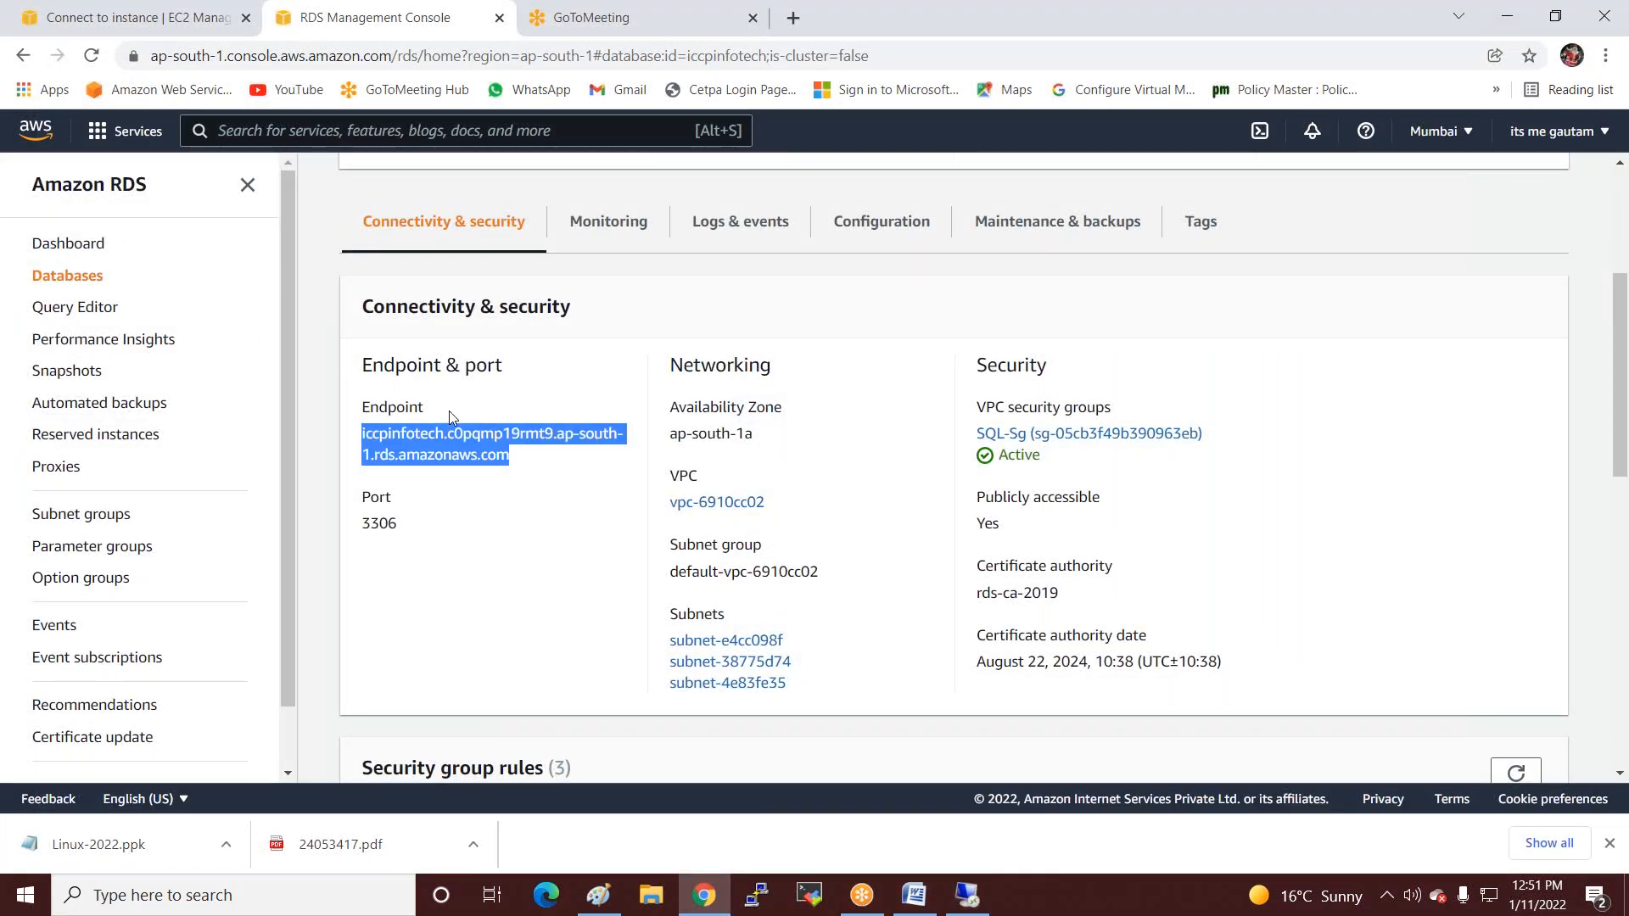
Check that the RDS instance's Publicly accessible setting reads Yes.
{"action": "left_click", "coordinate": [1252, 85]}
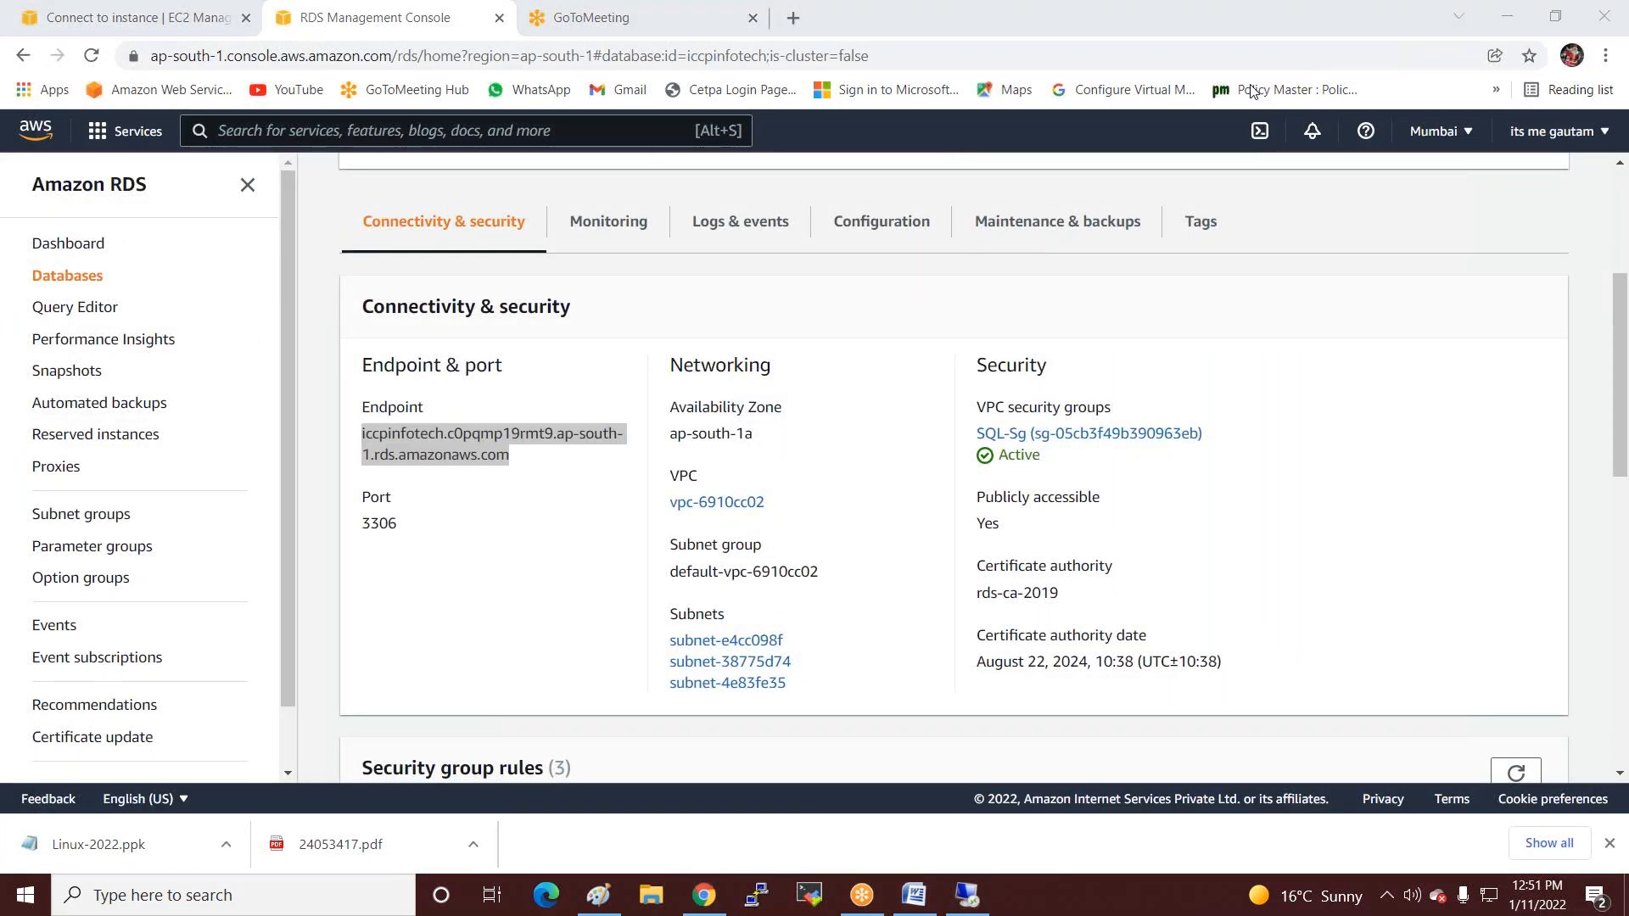
{"action": "scroll", "coordinate": [763, 408], "scroll_direction": "up", "scroll_amount": 2}
{"action": "scroll", "coordinate": [771, 413], "scroll_direction": "down", "scroll_amount": 2}
{"action": "scroll", "coordinate": [772, 413], "scroll_direction": "up", "scroll_amount": 2}
{"action": "scroll", "coordinate": [773, 413], "scroll_direction": "down", "scroll_amount": 2}
{"action": "scroll", "coordinate": [773, 417], "scroll_direction": "down", "scroll_amount": 1}
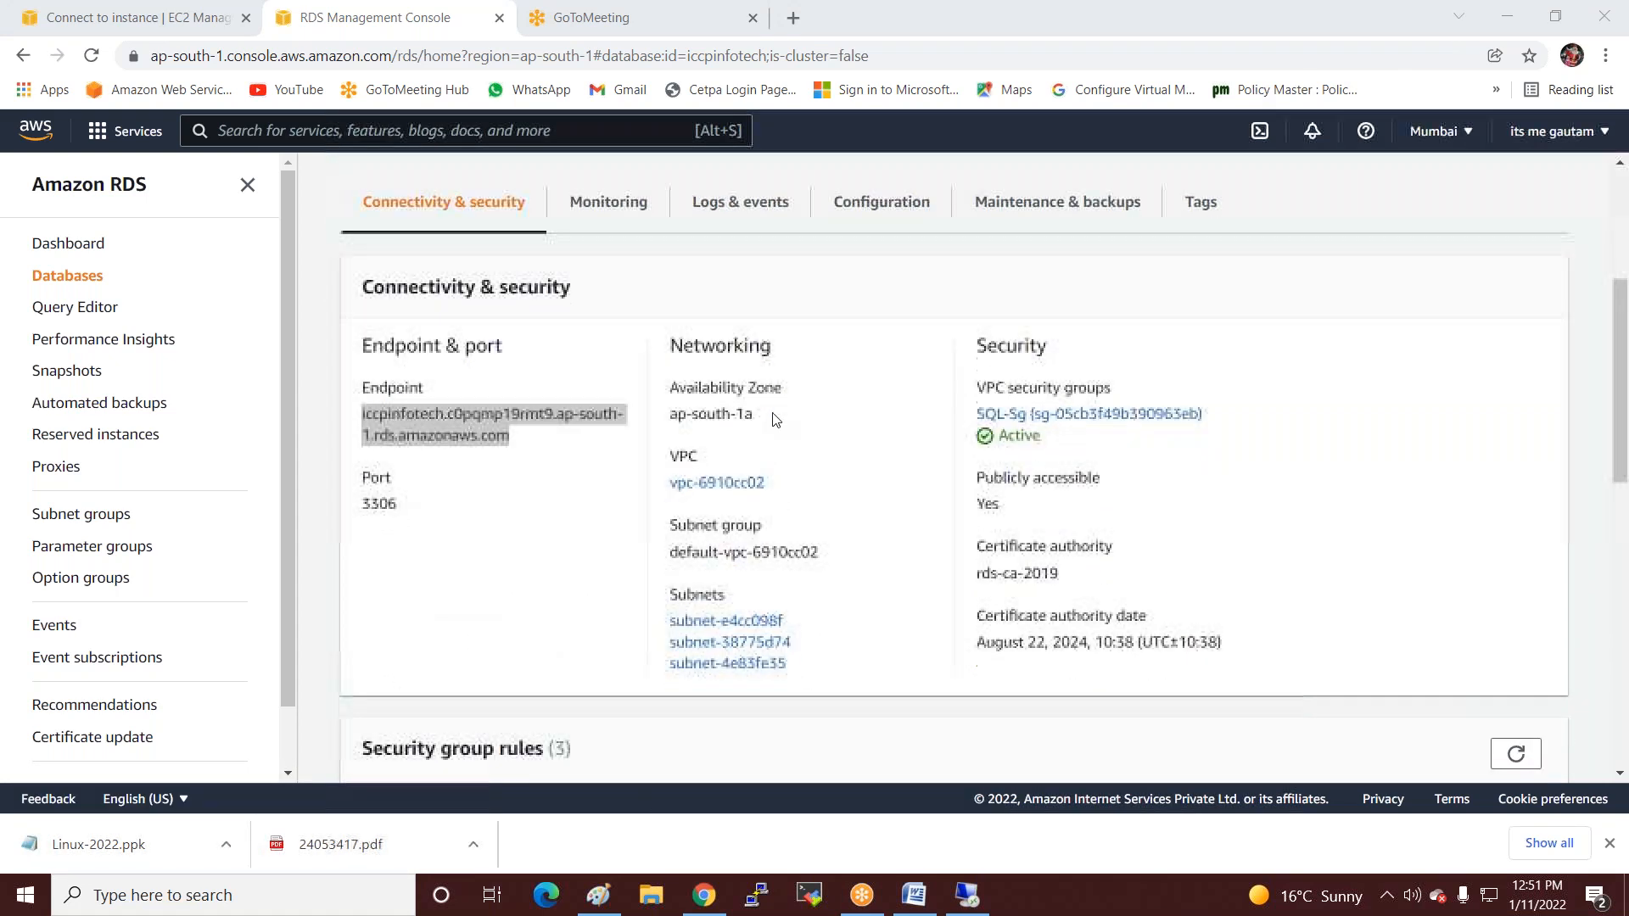
{"action": "left_click_drag", "start_coordinate": [980, 392], "coordinate": [1021, 421]}
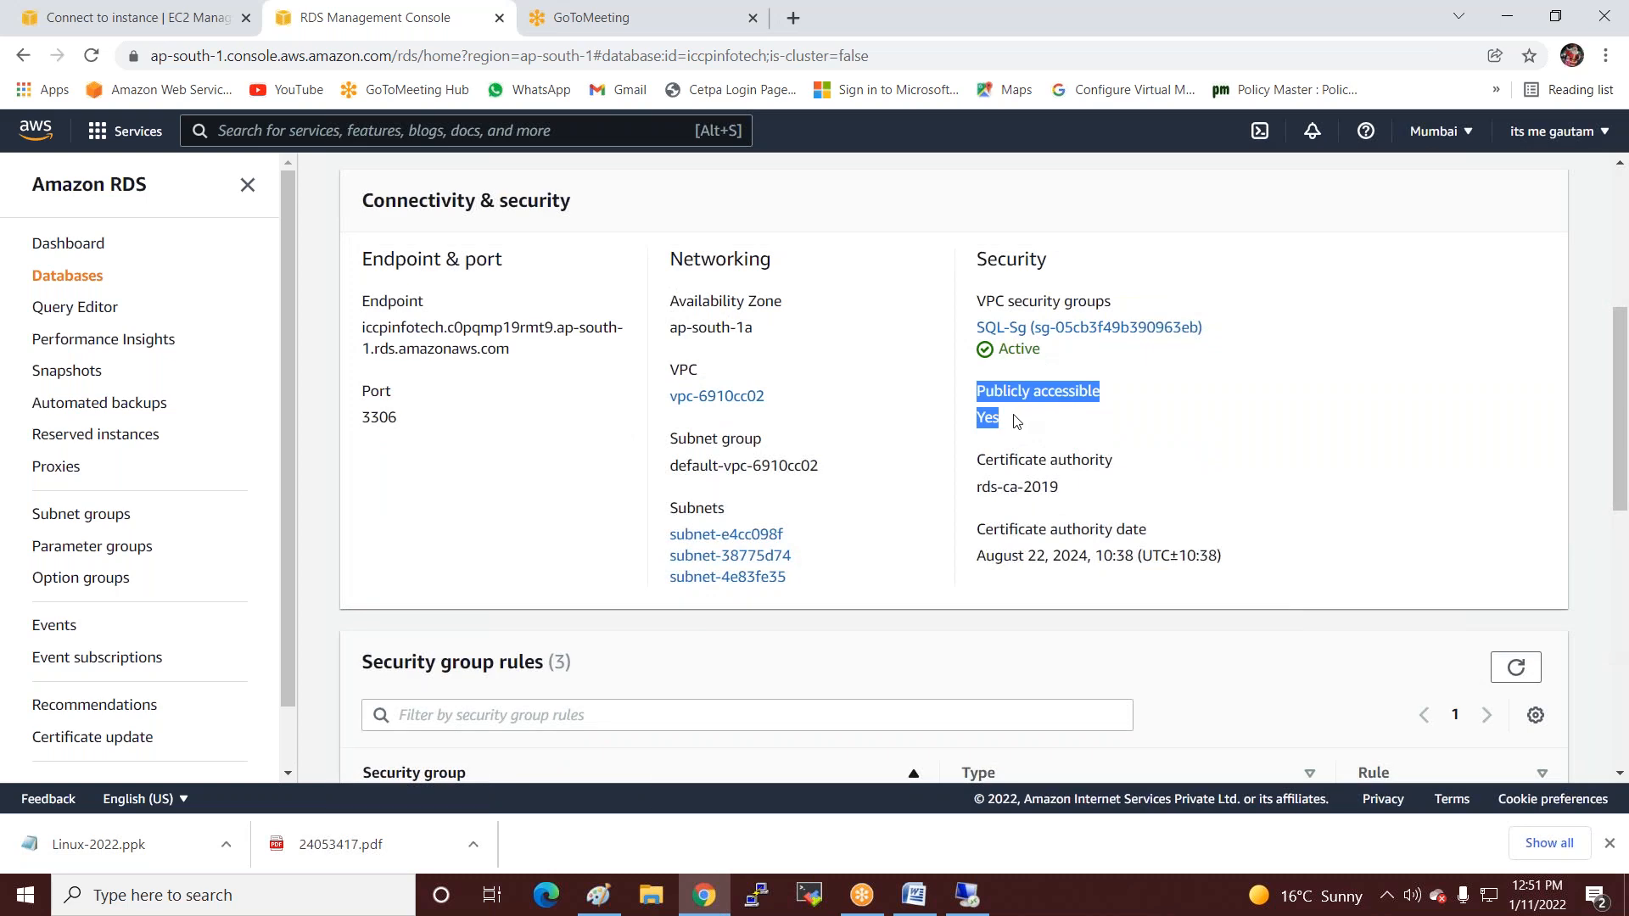
{"action": "left_click", "coordinate": [1025, 411]}
{"action": "scroll", "coordinate": [1014, 413], "scroll_direction": "up", "scroll_amount": 3}
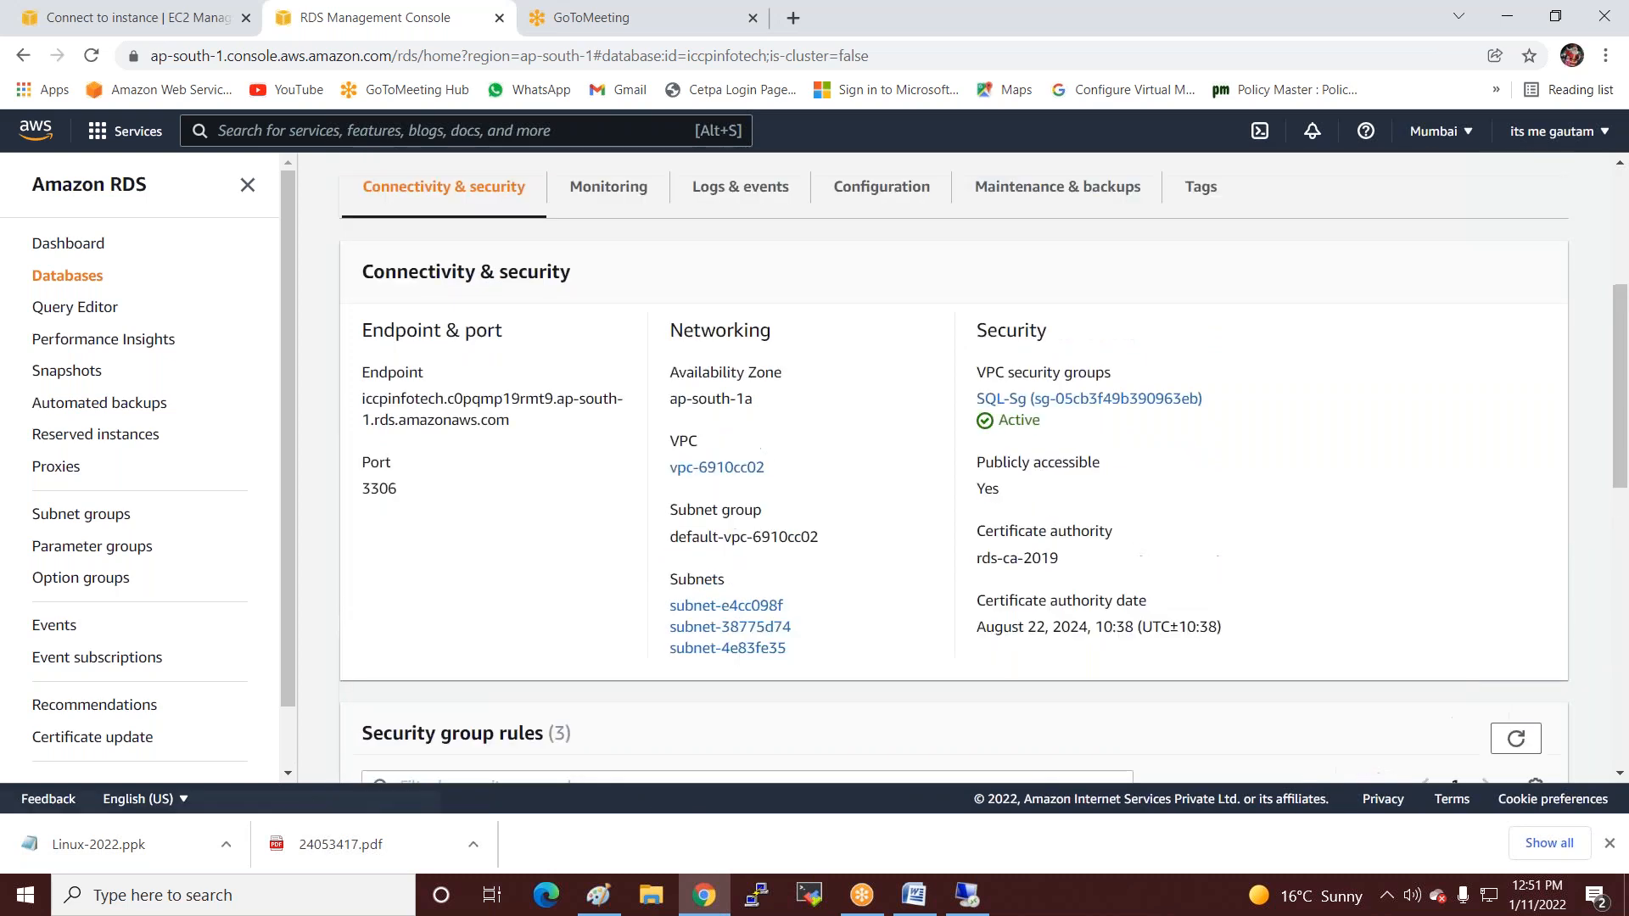
{"action": "scroll", "coordinate": [1012, 416], "scroll_direction": "down", "scroll_amount": 2}
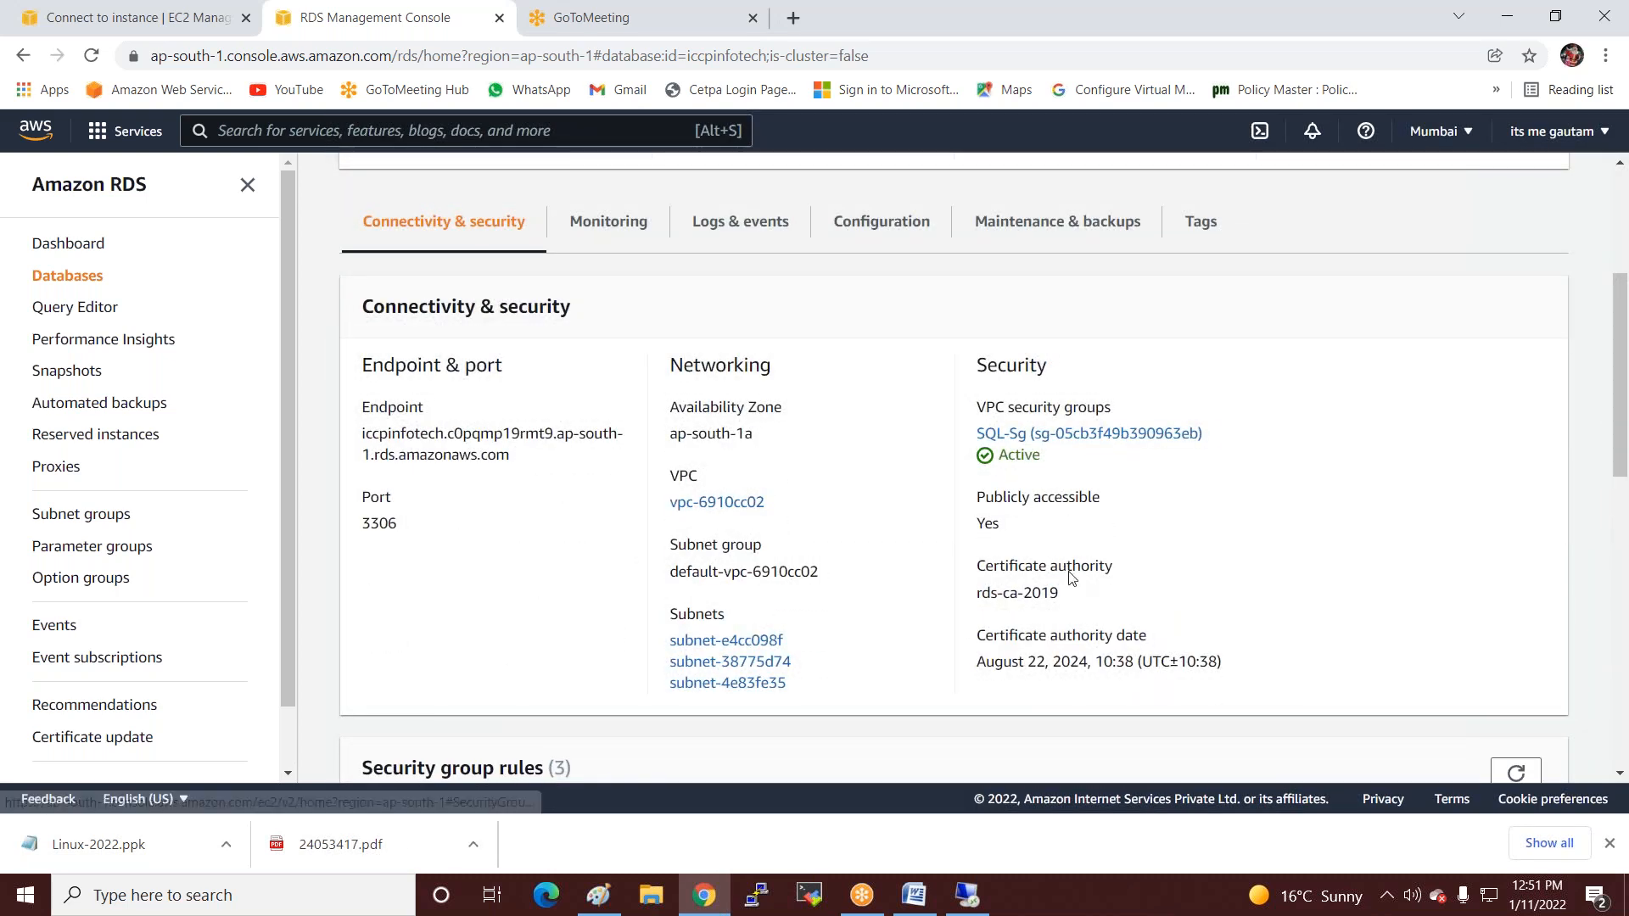
Review the Configuration details and Actions list, then select iccpinfotech in the Databases list.
{"action": "left_click", "coordinate": [869, 219]}
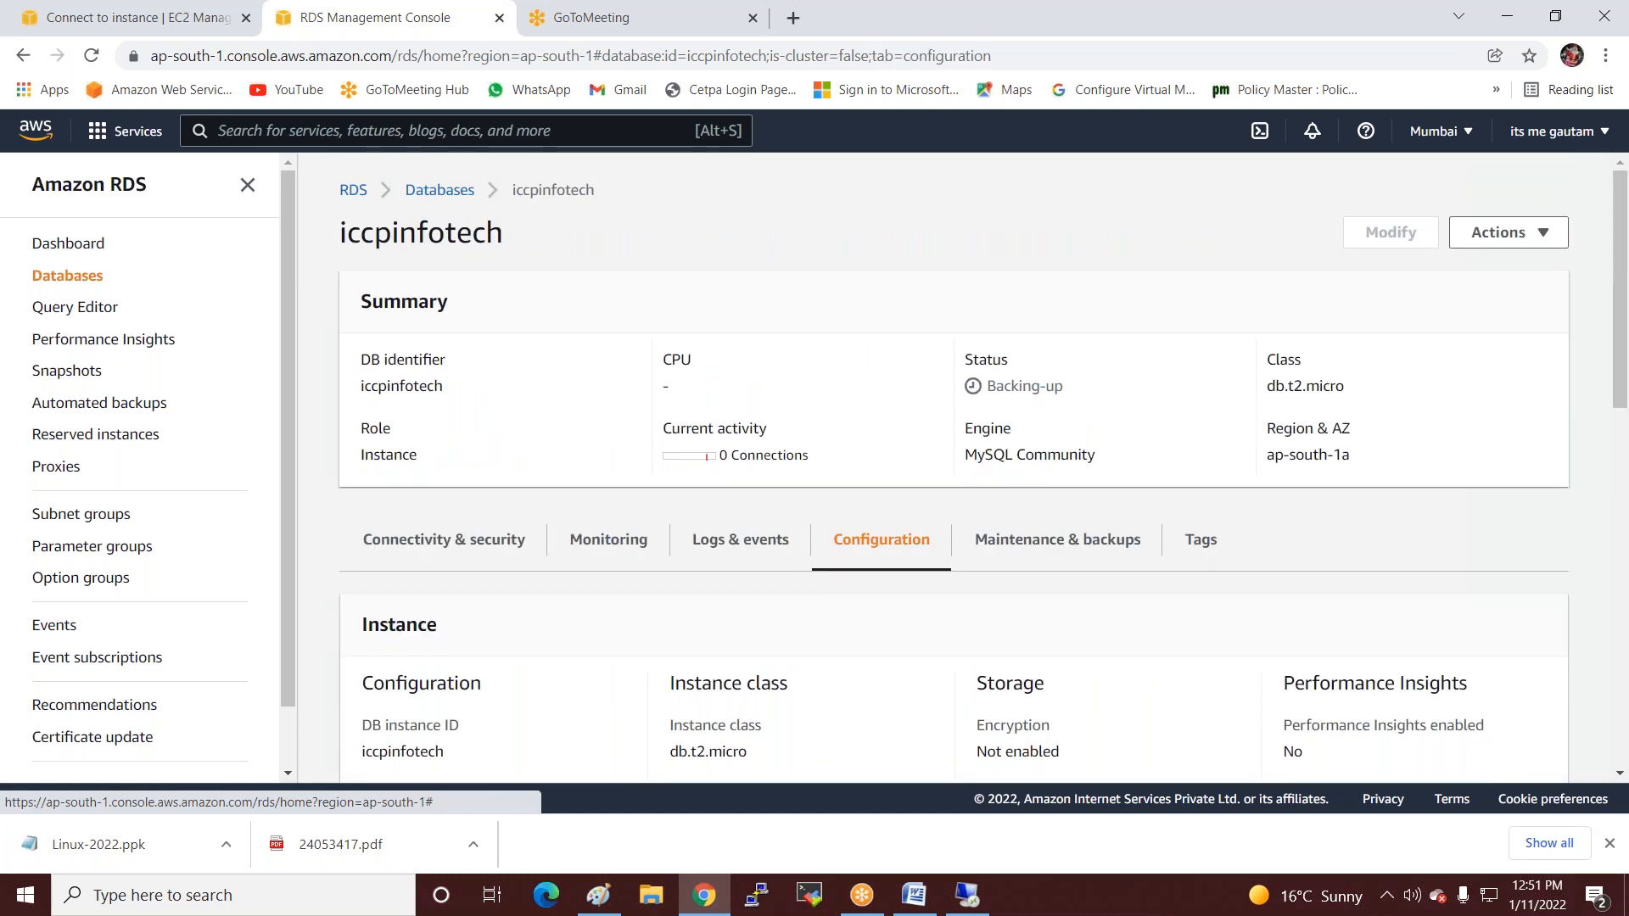
{"action": "scroll", "coordinate": [1199, 217], "scroll_direction": "down", "scroll_amount": 4}
{"action": "scroll", "coordinate": [1199, 216], "scroll_direction": "up", "scroll_amount": 4}
{"action": "scroll", "coordinate": [1199, 251], "scroll_direction": "down", "scroll_amount": 3}
{"action": "scroll", "coordinate": [1199, 252], "scroll_direction": "up", "scroll_amount": 3}
{"action": "left_click", "coordinate": [1525, 241]}
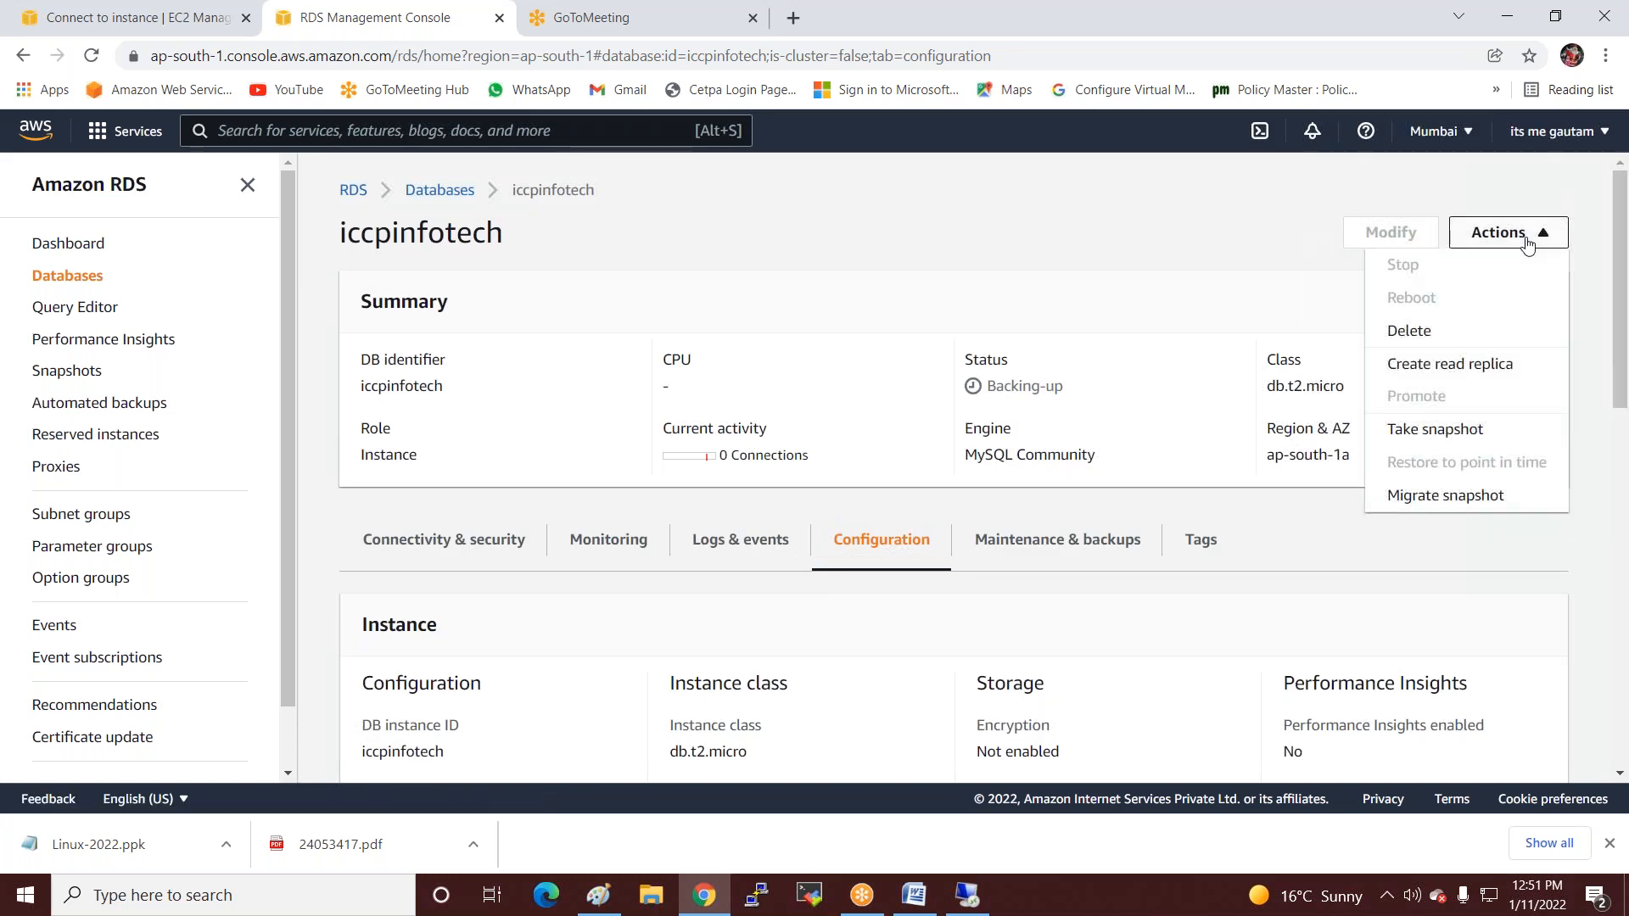
{"action": "left_click", "coordinate": [1137, 256]}
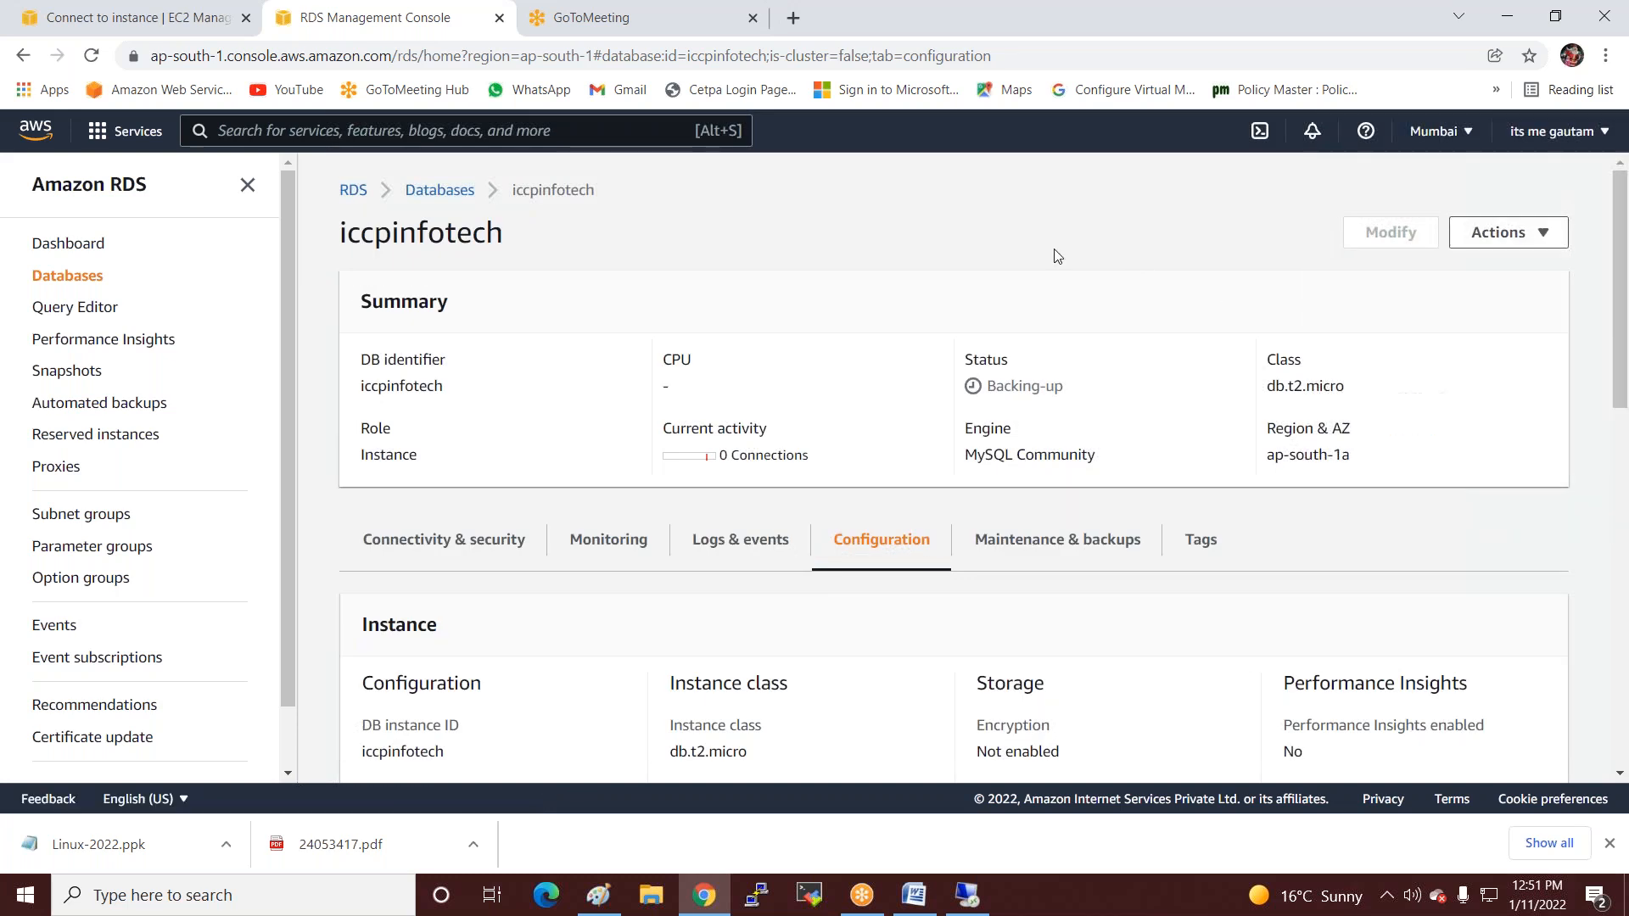
{"action": "left_click", "coordinate": [439, 190]}
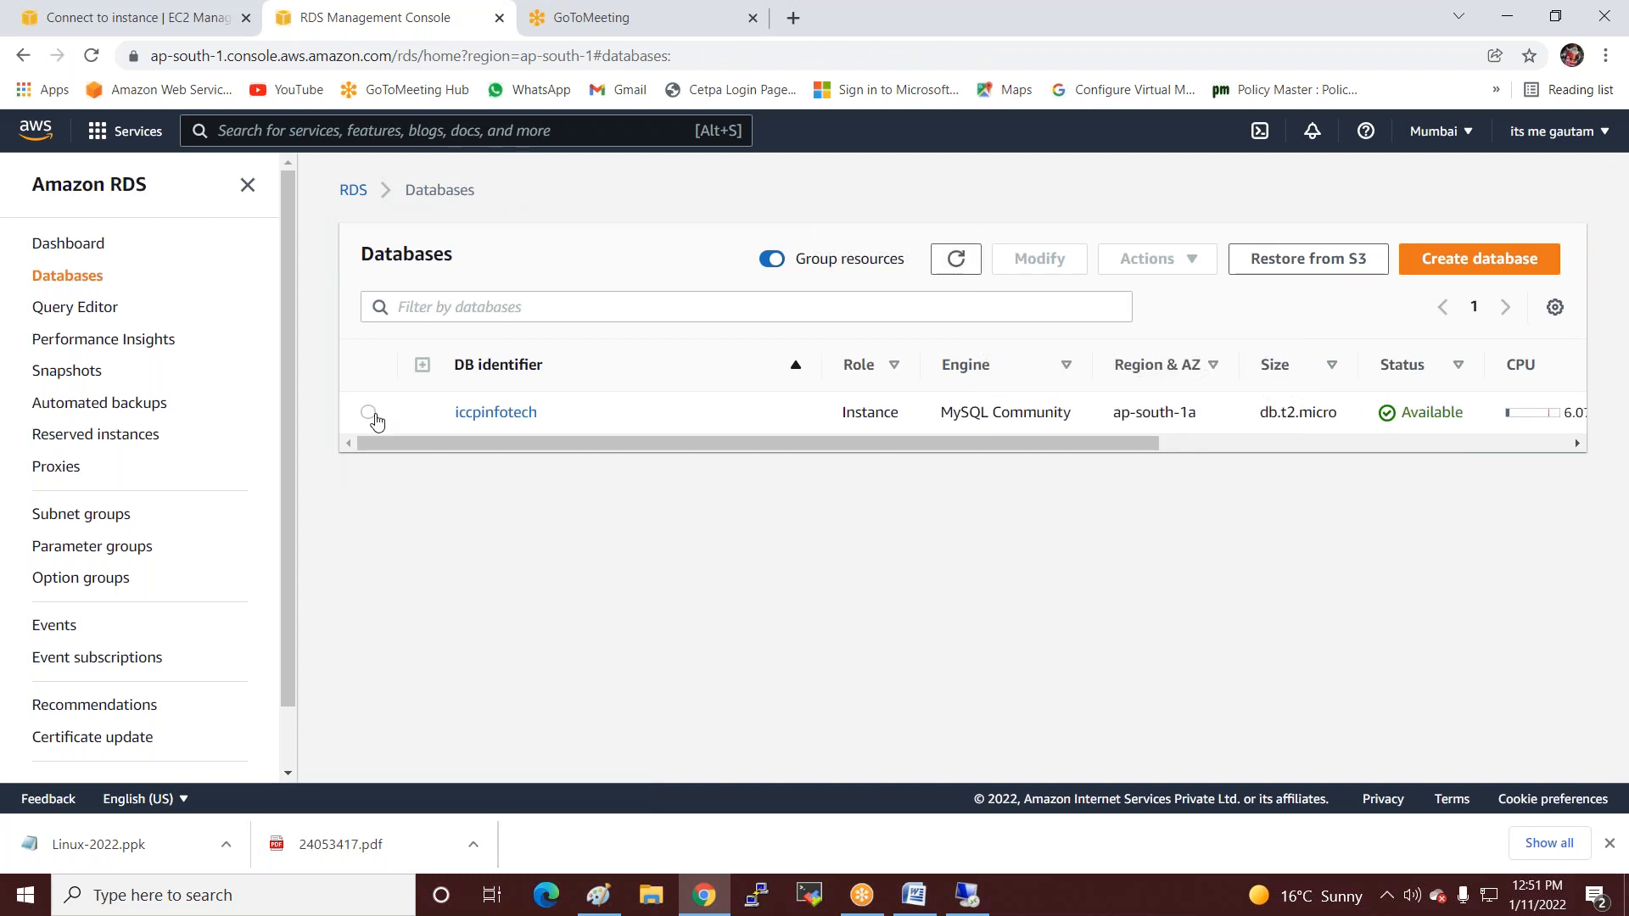
{"action": "left_click", "coordinate": [368, 413]}
{"action": "left_click", "coordinate": [1145, 261]}
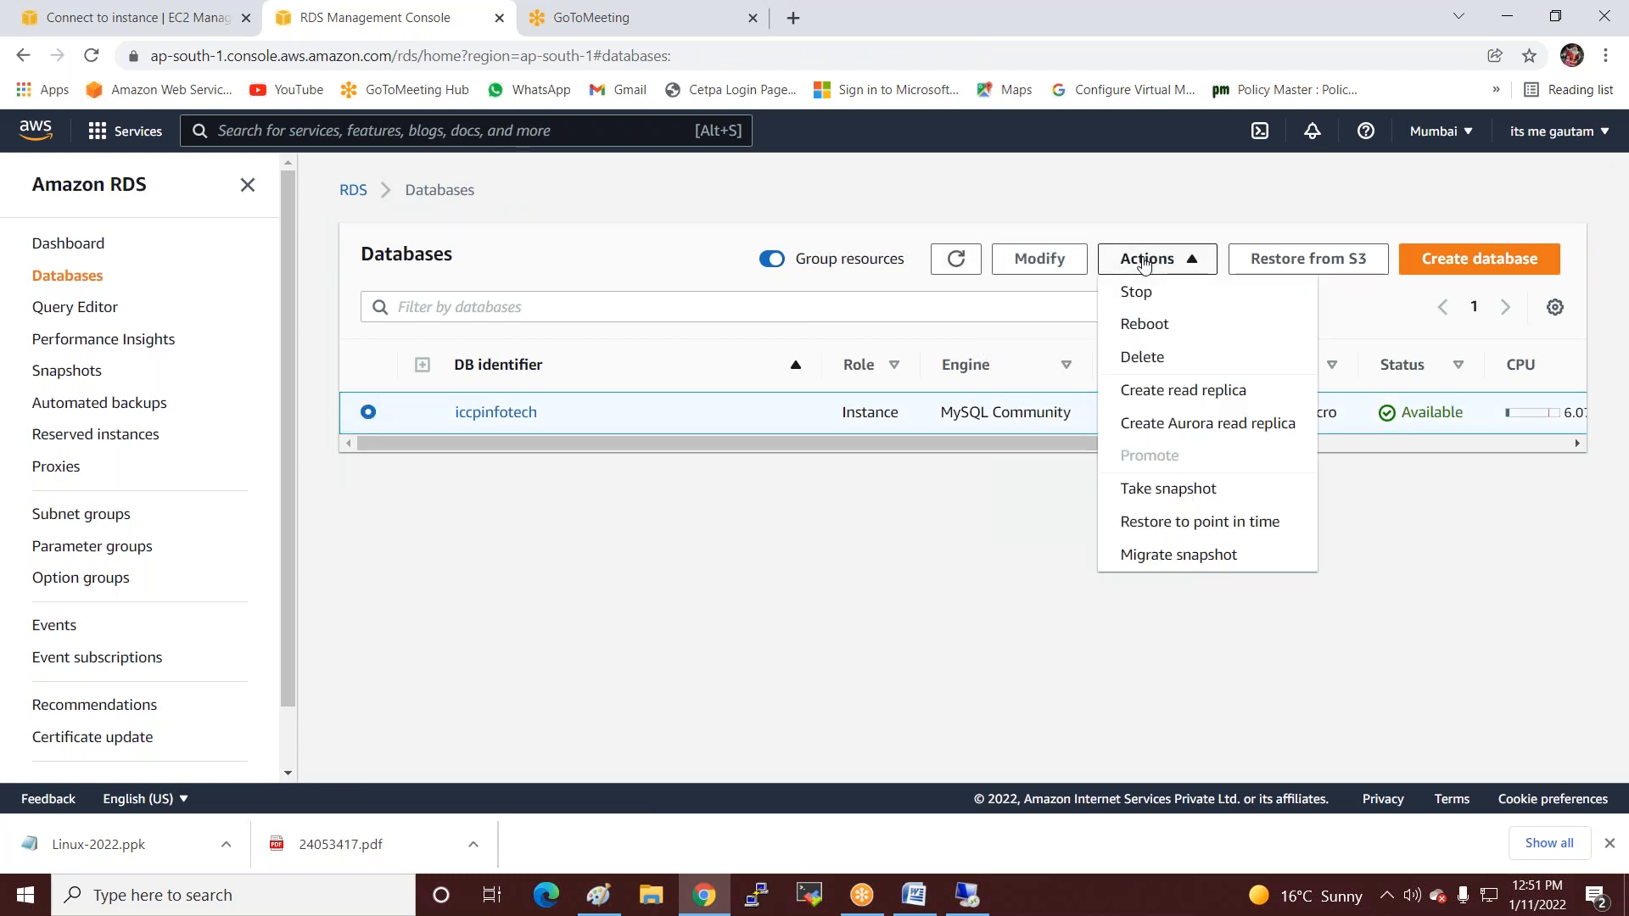
{"action": "left_click", "coordinate": [1034, 267]}
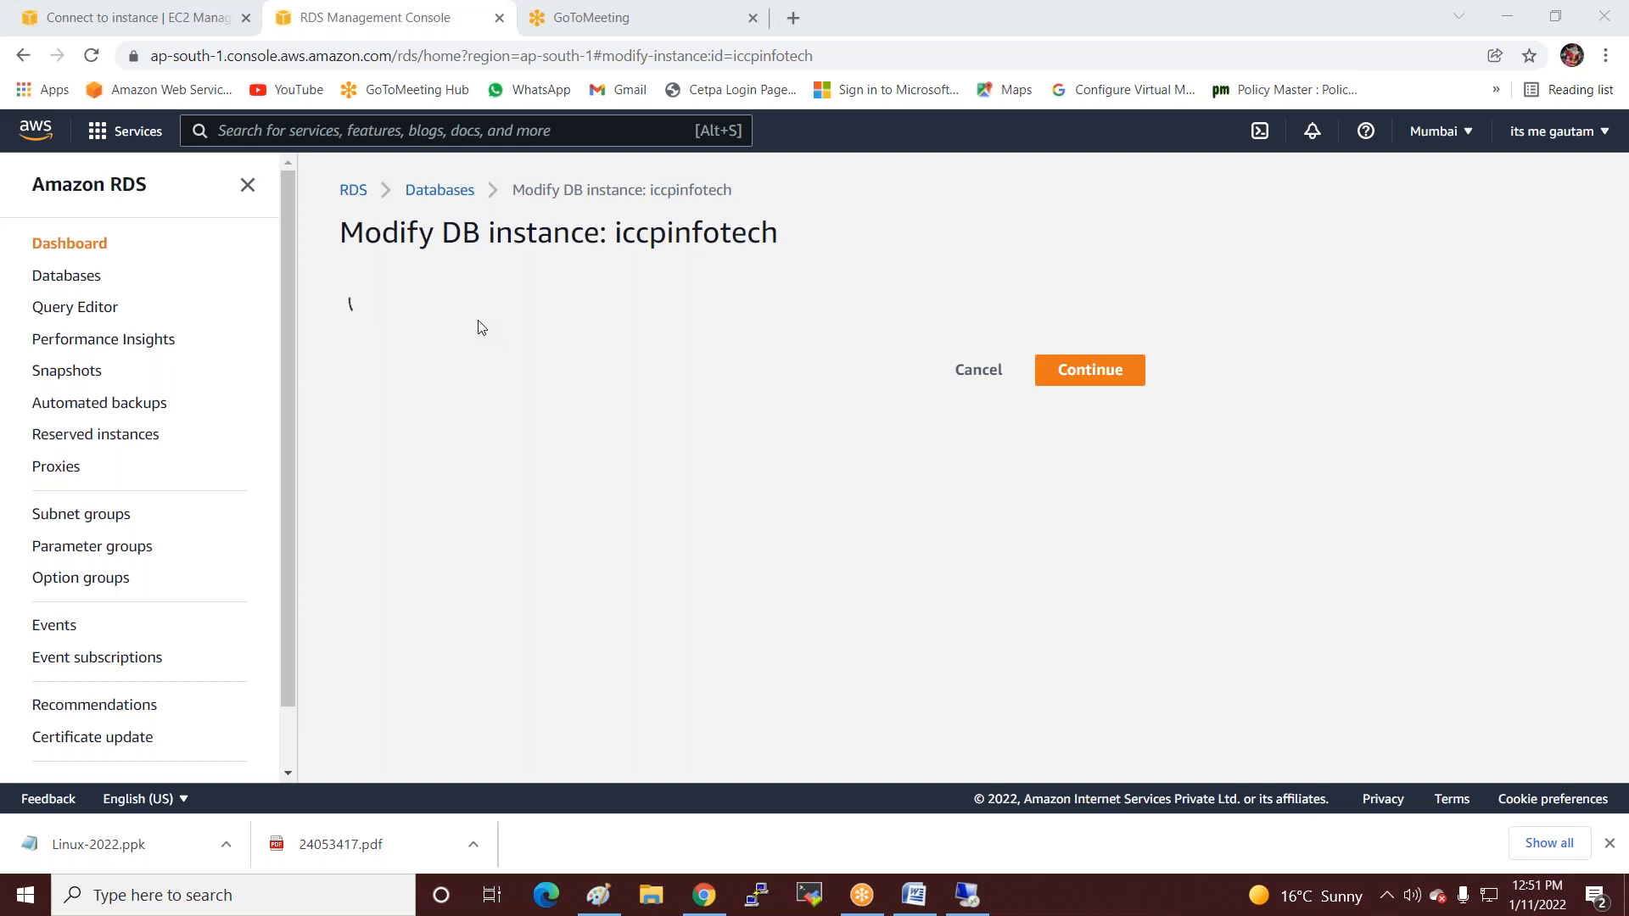
{"action": "scroll", "coordinate": [518, 473], "scroll_direction": "down", "scroll_amount": 5}
{"action": "scroll", "coordinate": [520, 473], "scroll_direction": "down", "scroll_amount": 8}
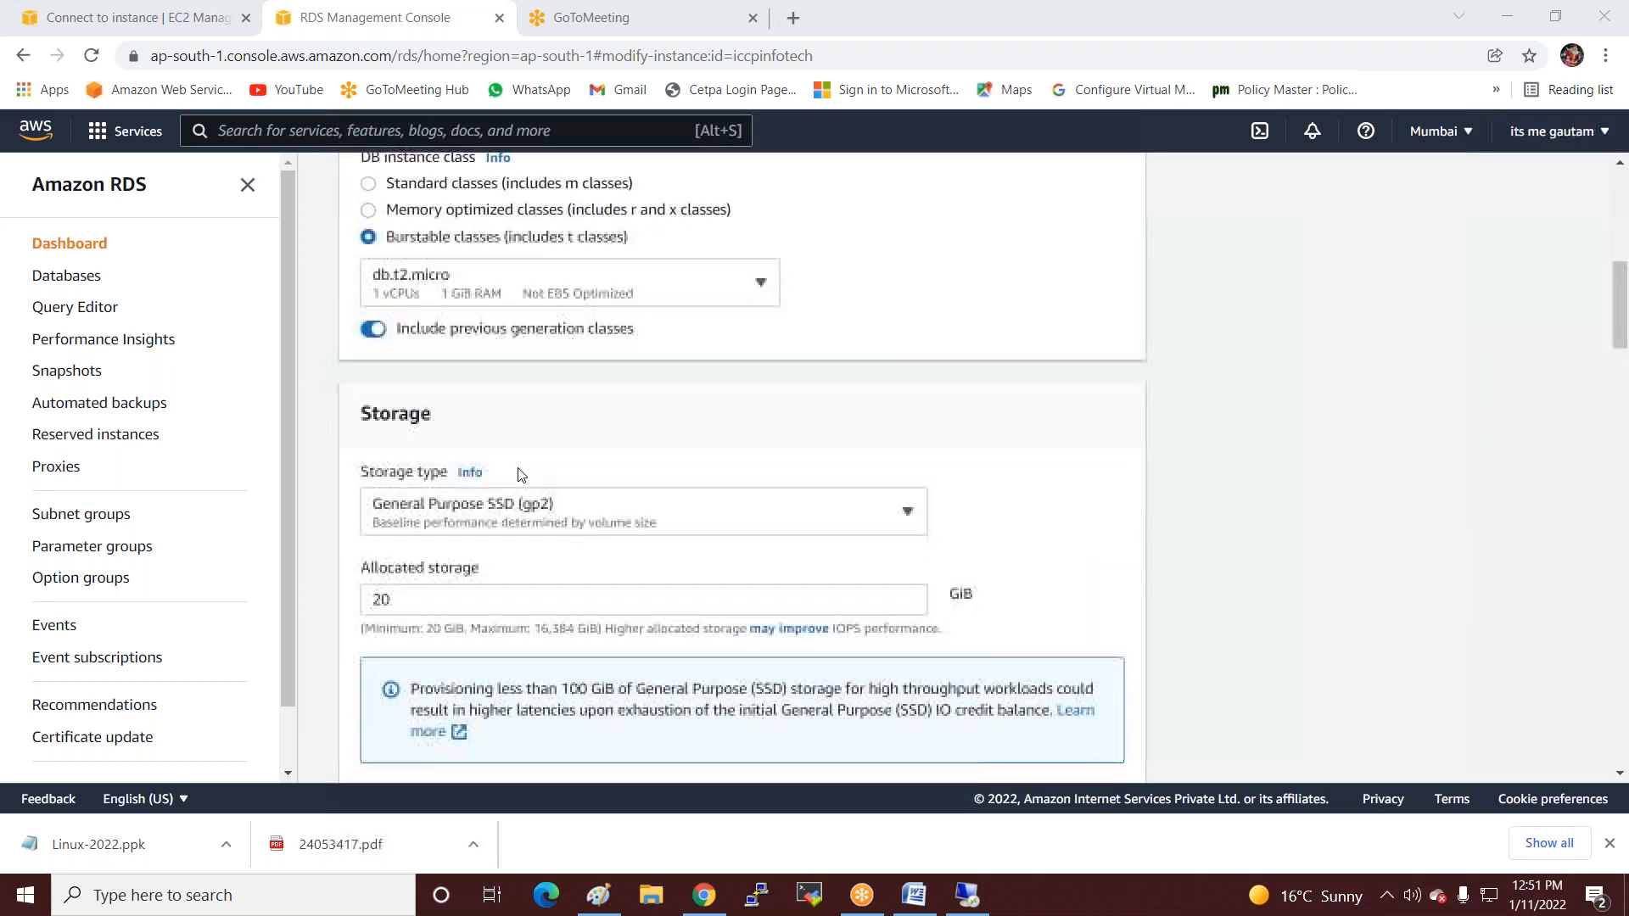
{"action": "scroll", "coordinate": [520, 474], "scroll_direction": "down", "scroll_amount": 9}
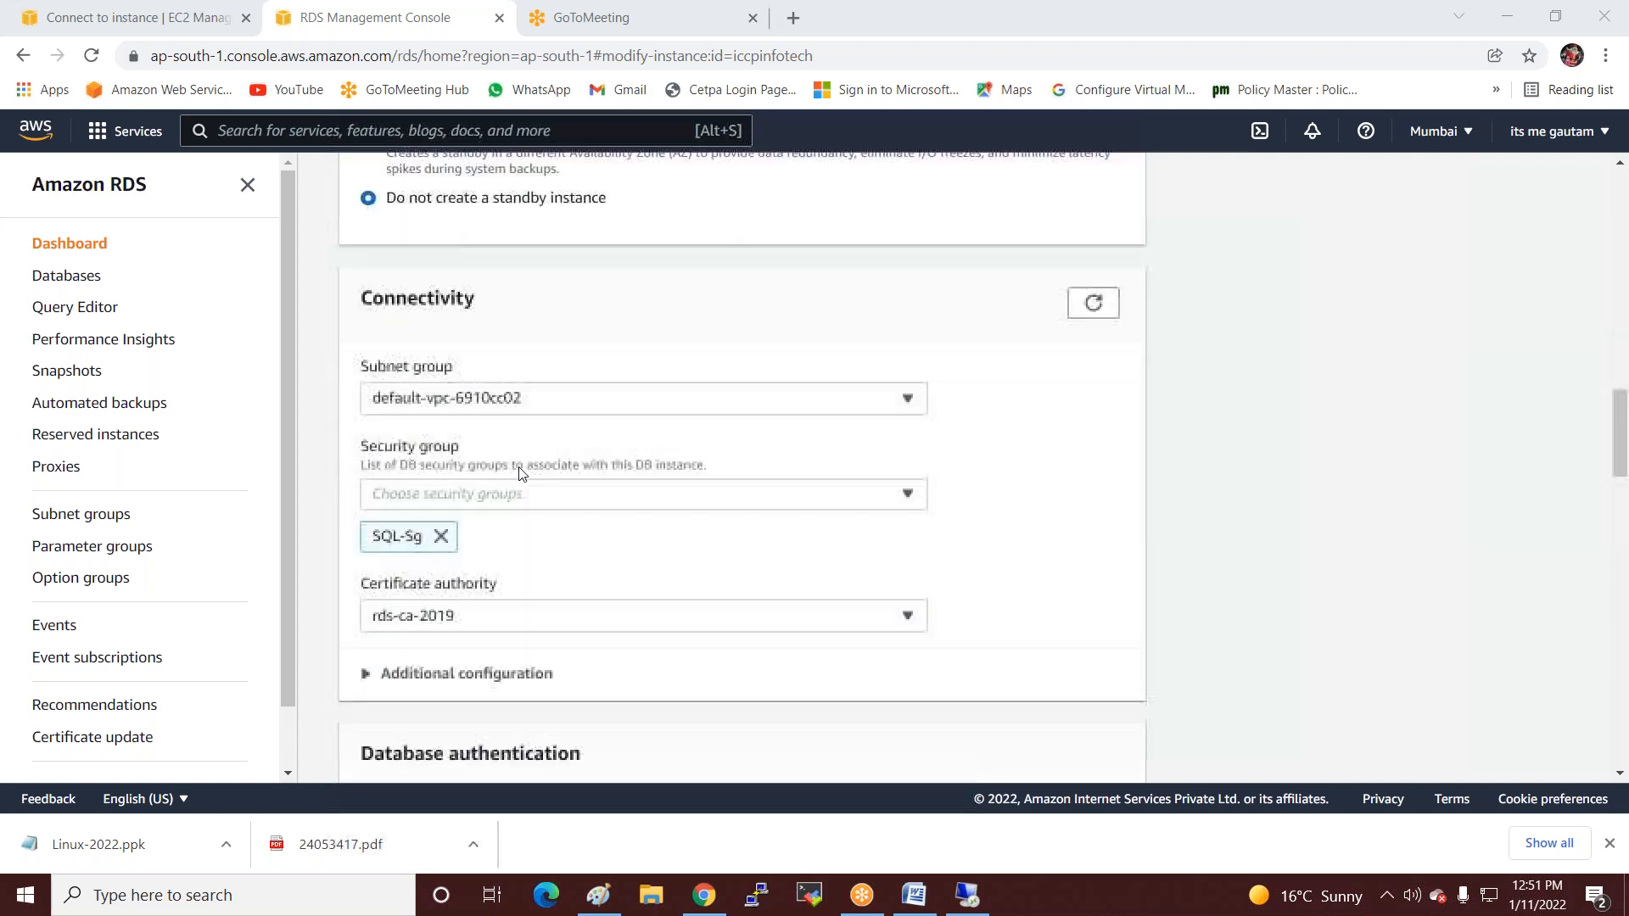
{"action": "scroll", "coordinate": [522, 473], "scroll_direction": "down", "scroll_amount": 10}
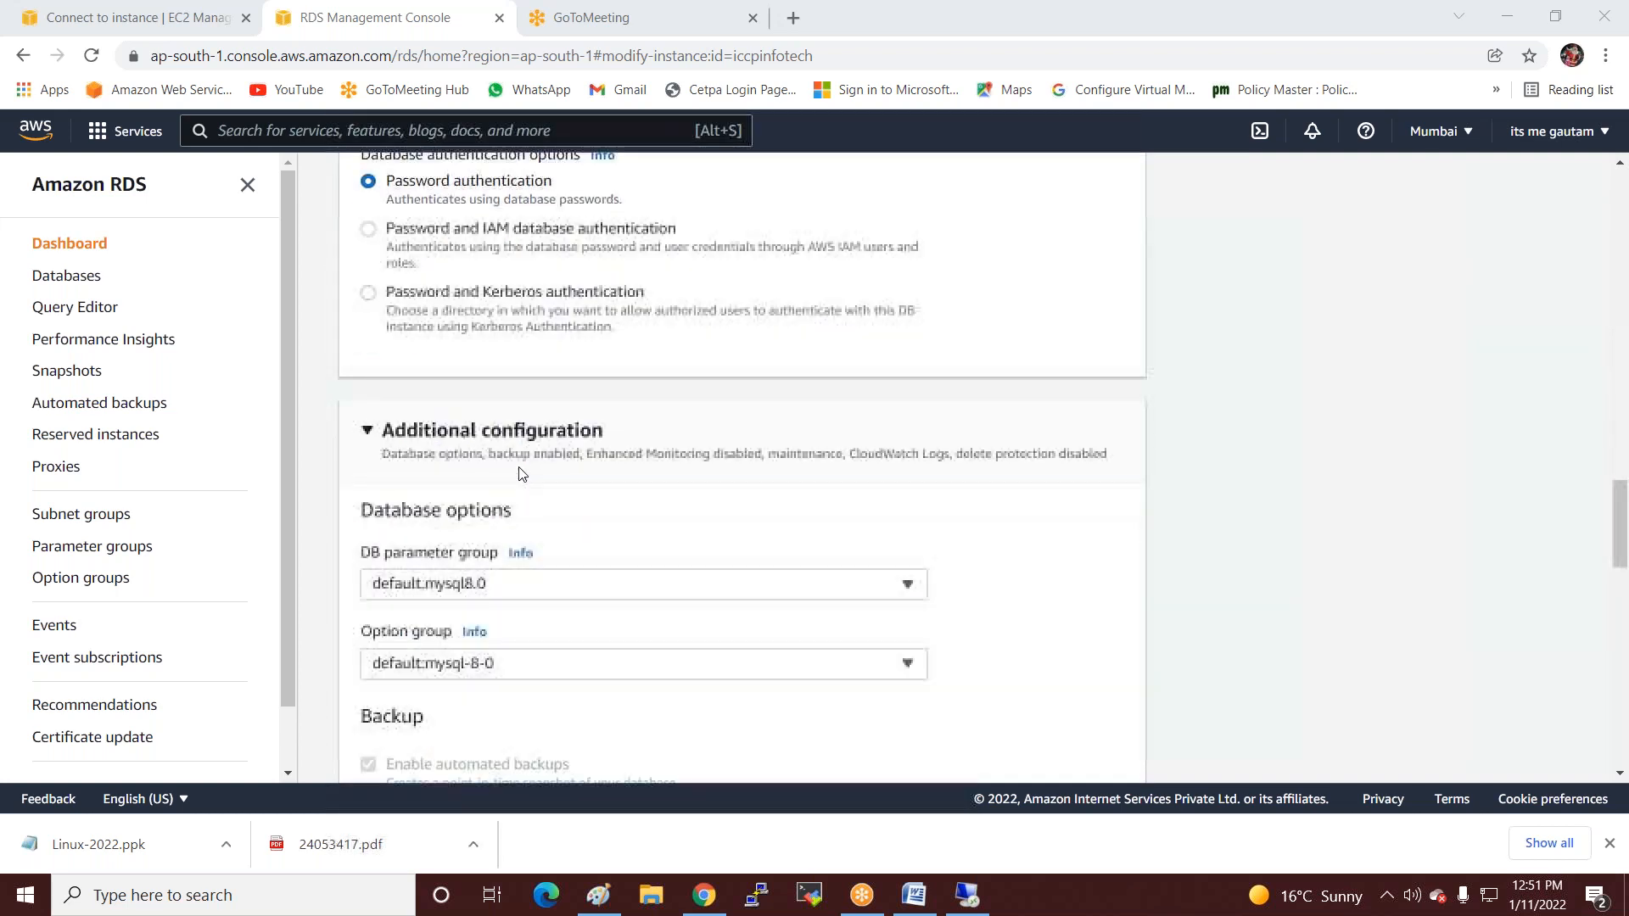
{"action": "scroll", "coordinate": [520, 473], "scroll_direction": "down", "scroll_amount": 10}
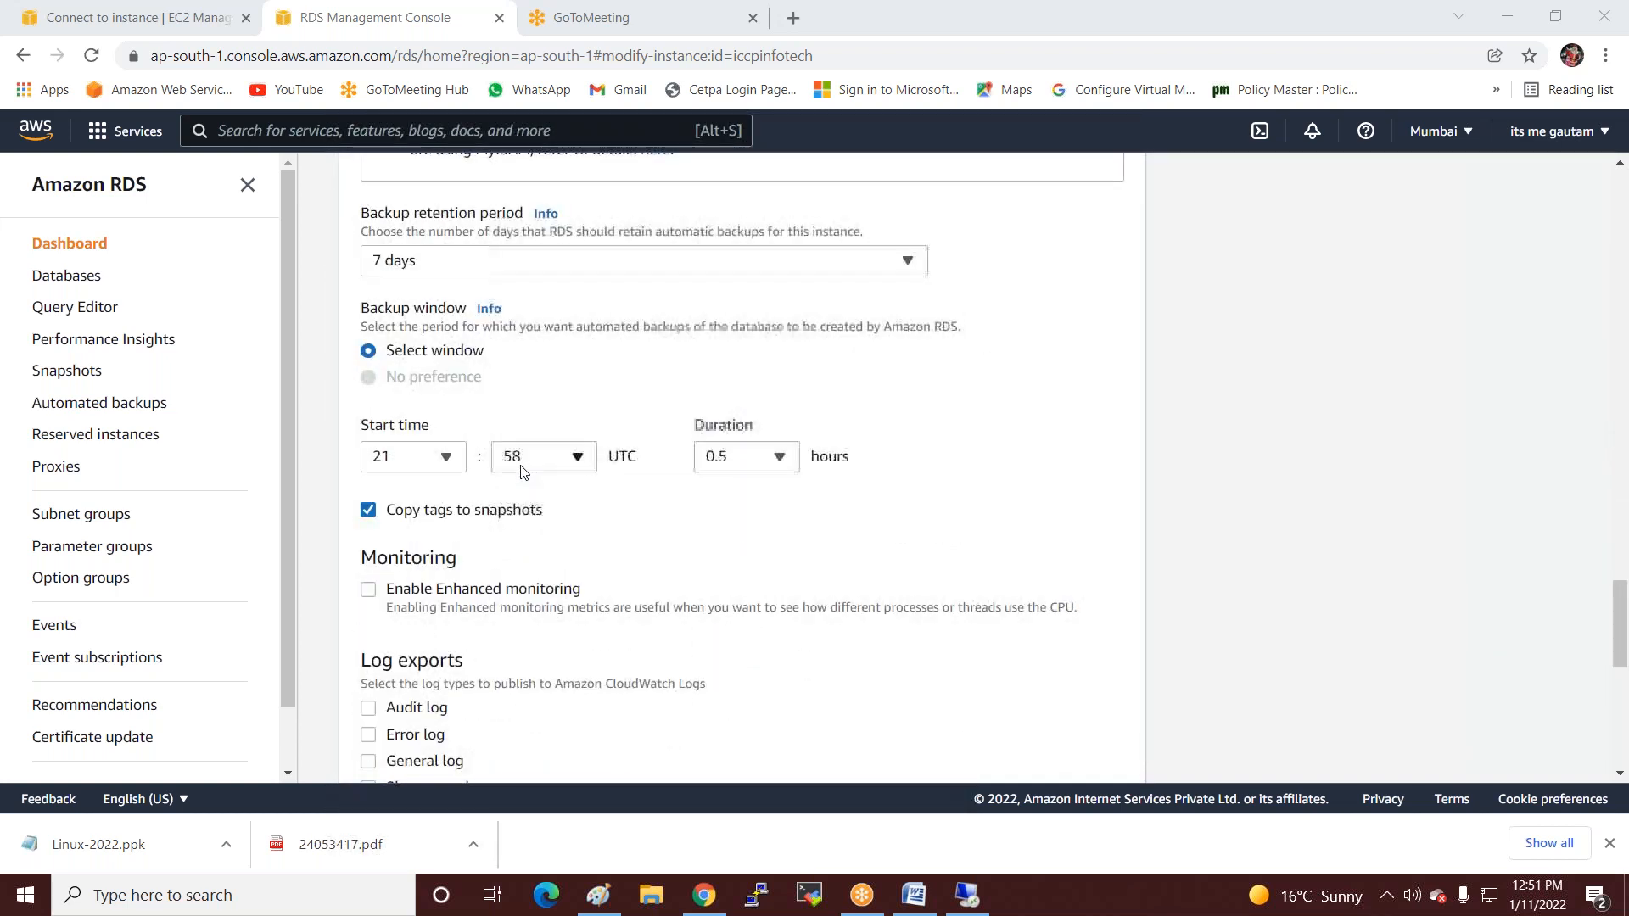
{"action": "scroll", "coordinate": [522, 473], "scroll_direction": "down", "scroll_amount": 1}
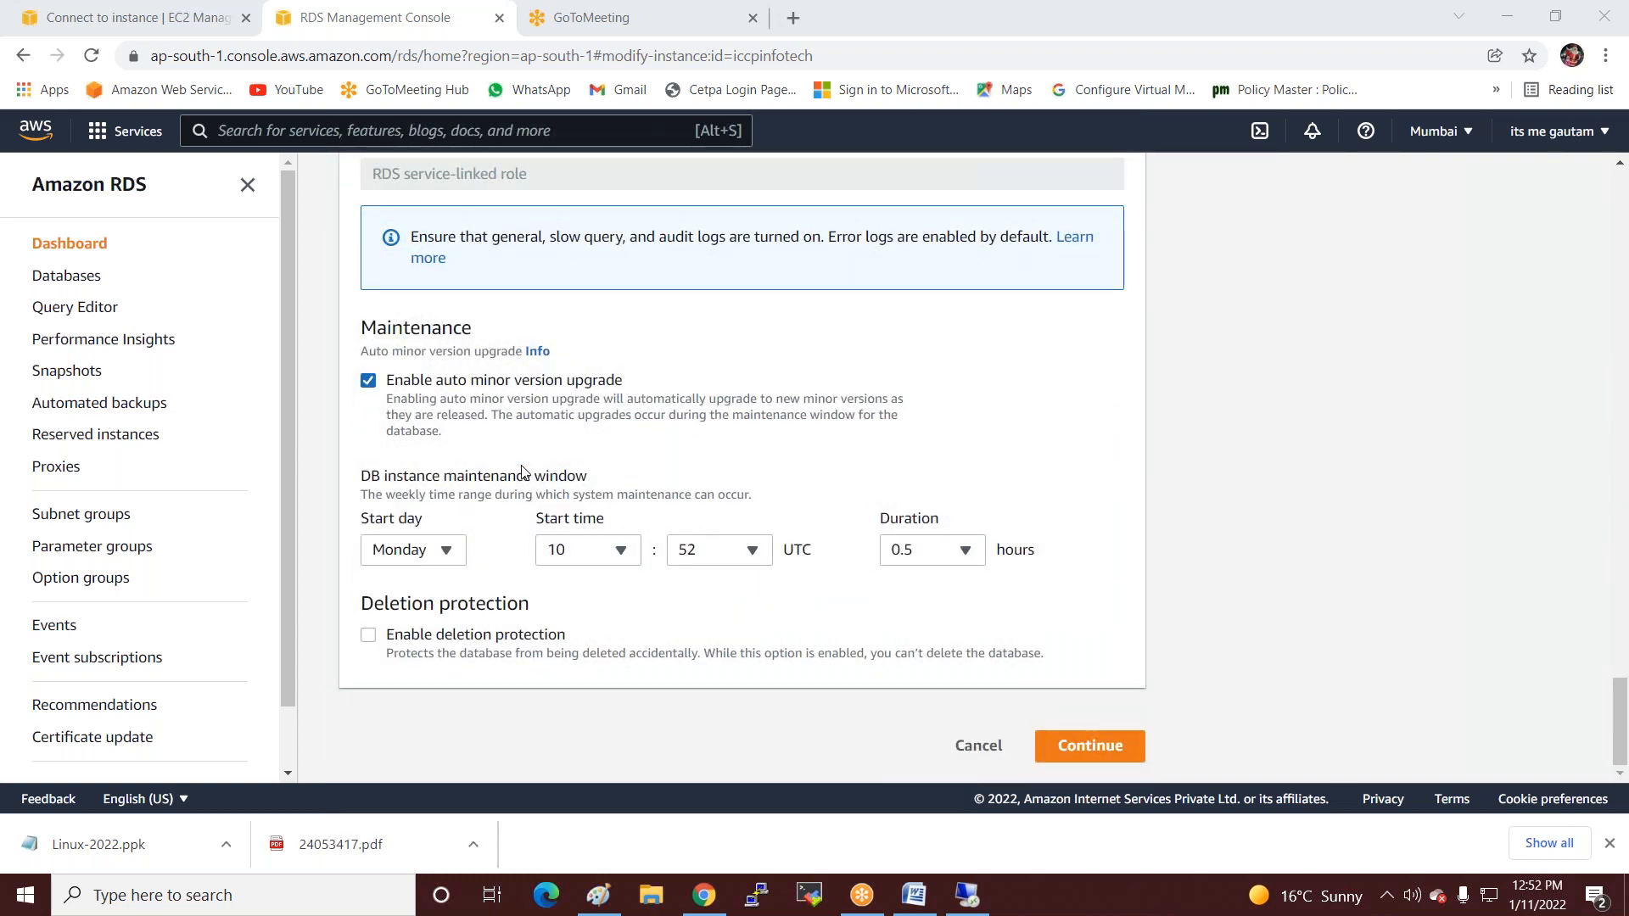
{"action": "scroll", "coordinate": [601, 624], "scroll_direction": "up", "scroll_amount": 3}
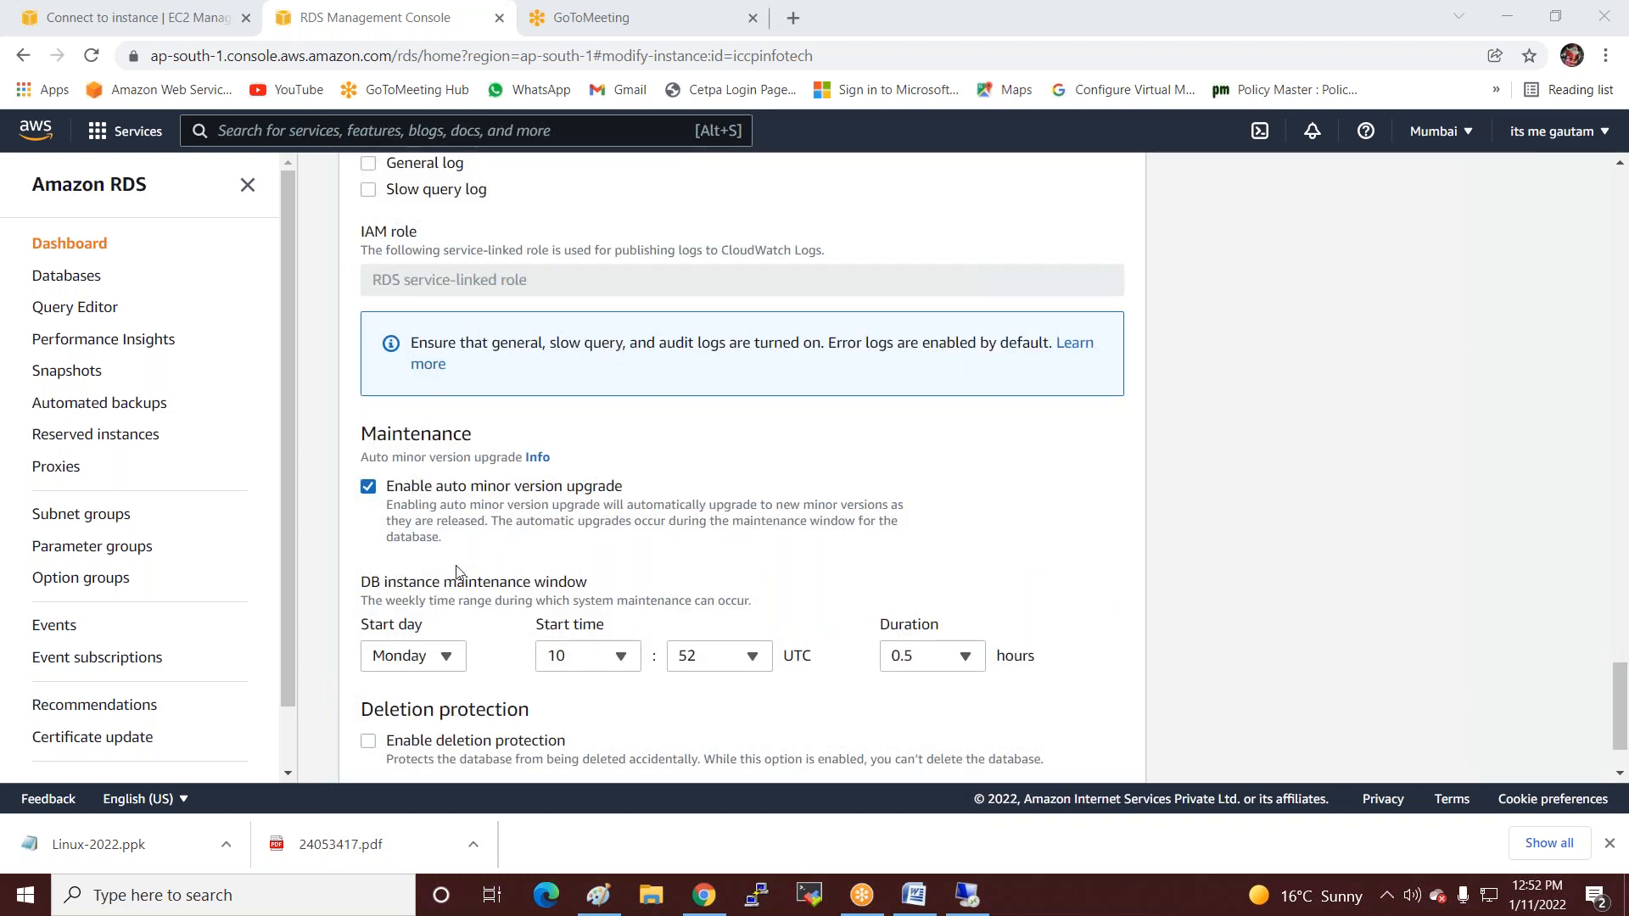
{"action": "scroll", "coordinate": [456, 571], "scroll_direction": "up", "scroll_amount": 5}
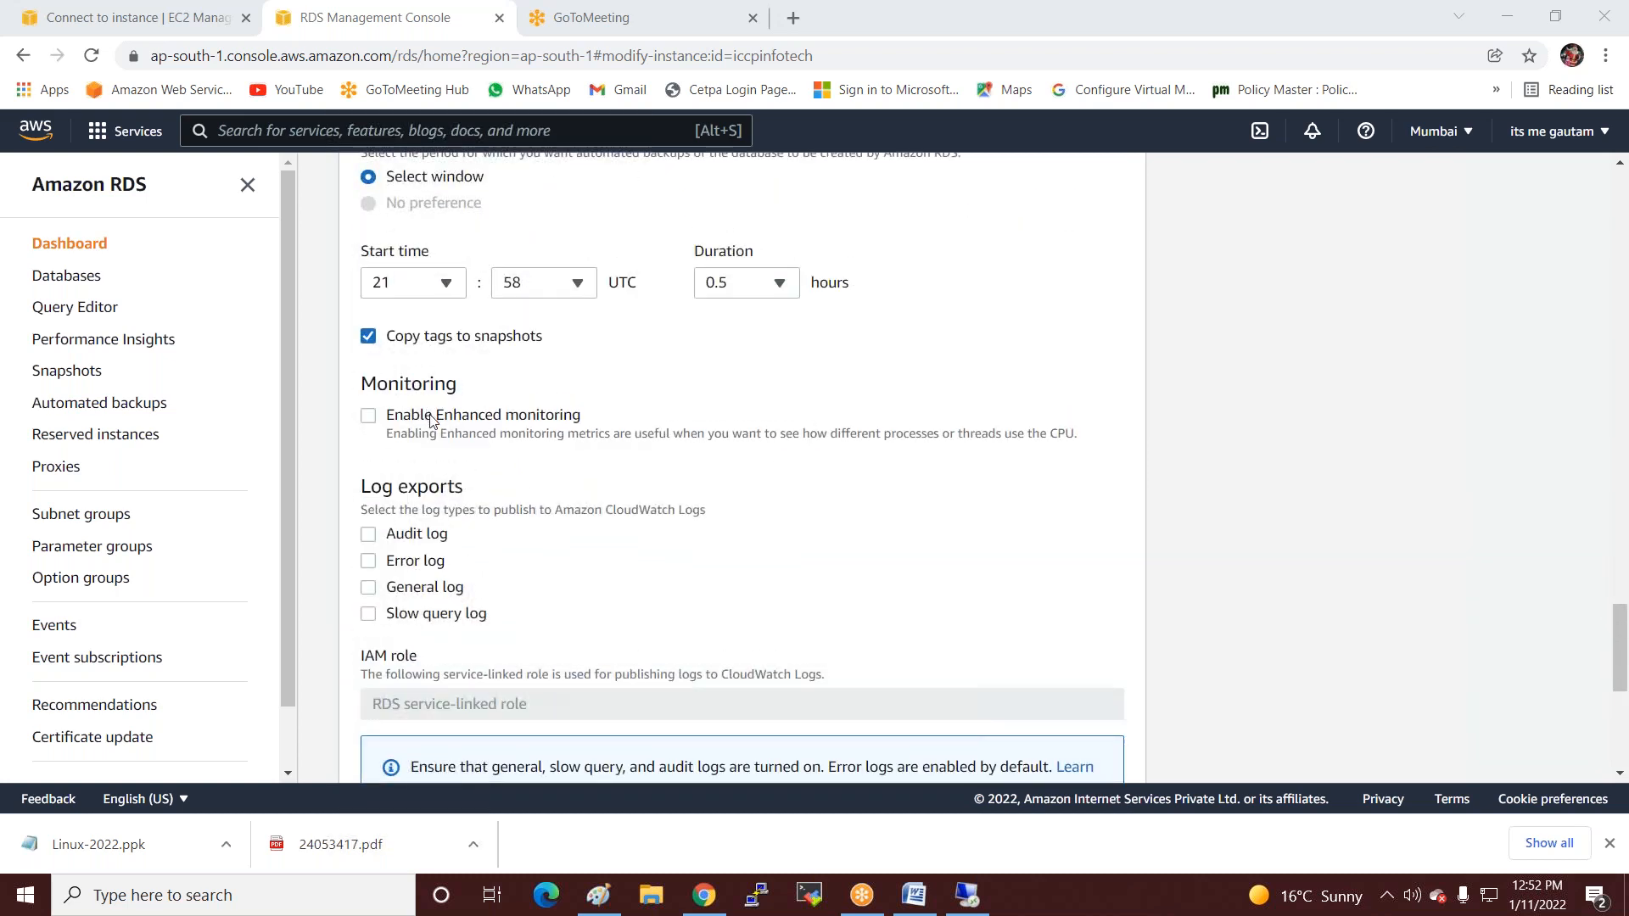
{"action": "scroll", "coordinate": [431, 419], "scroll_direction": "up", "scroll_amount": 6}
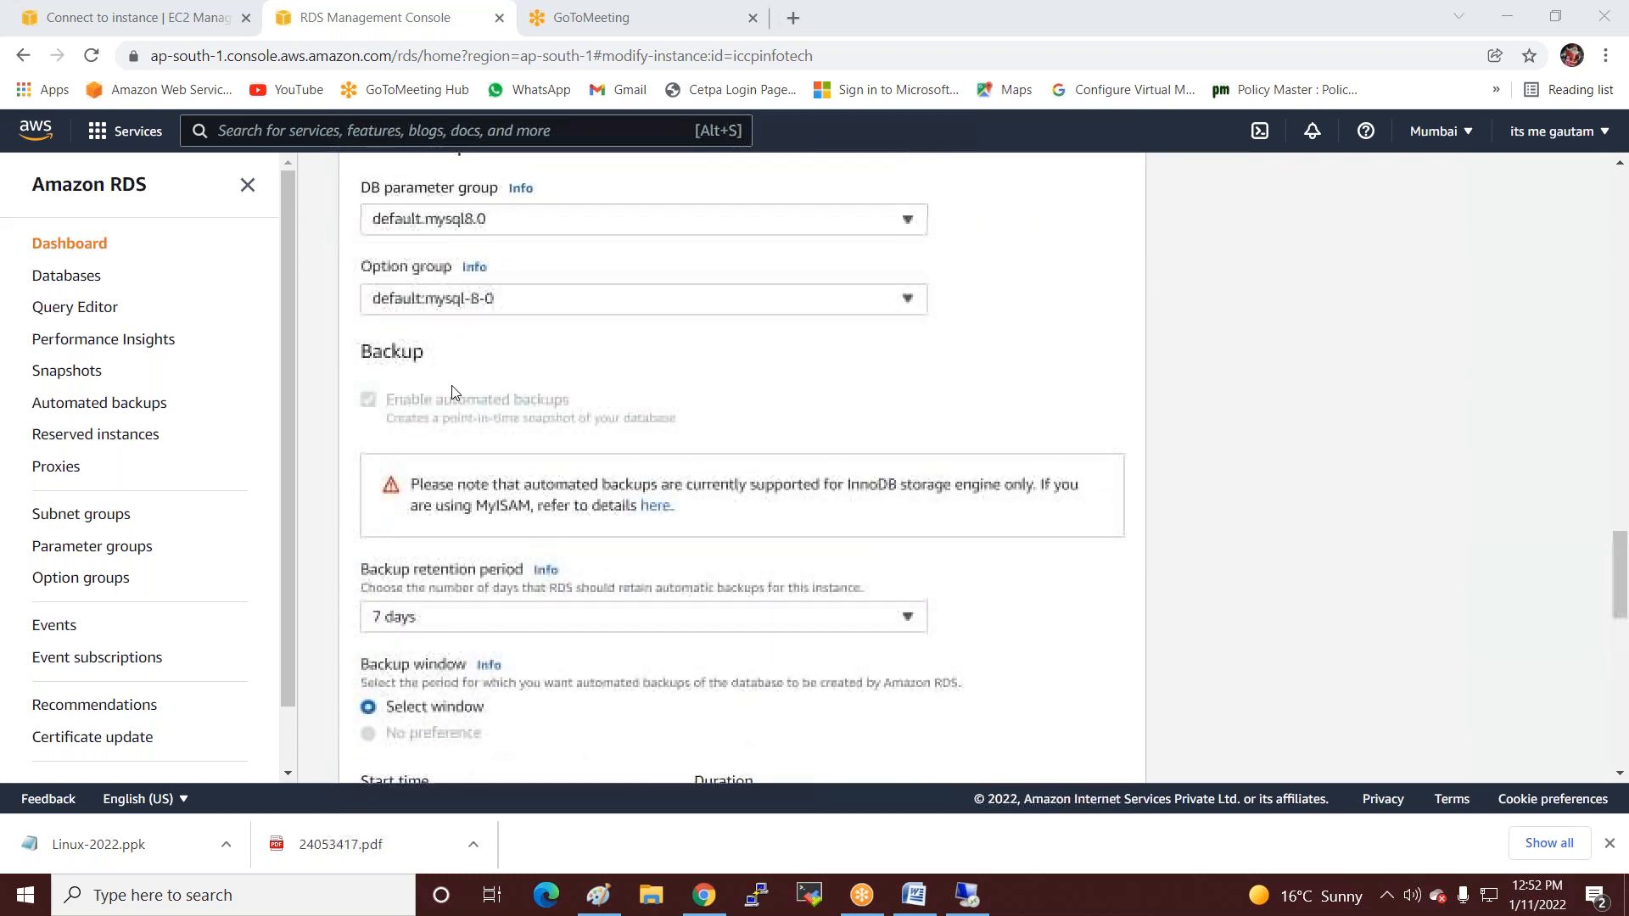
{"action": "scroll", "coordinate": [458, 385], "scroll_direction": "up", "scroll_amount": 5}
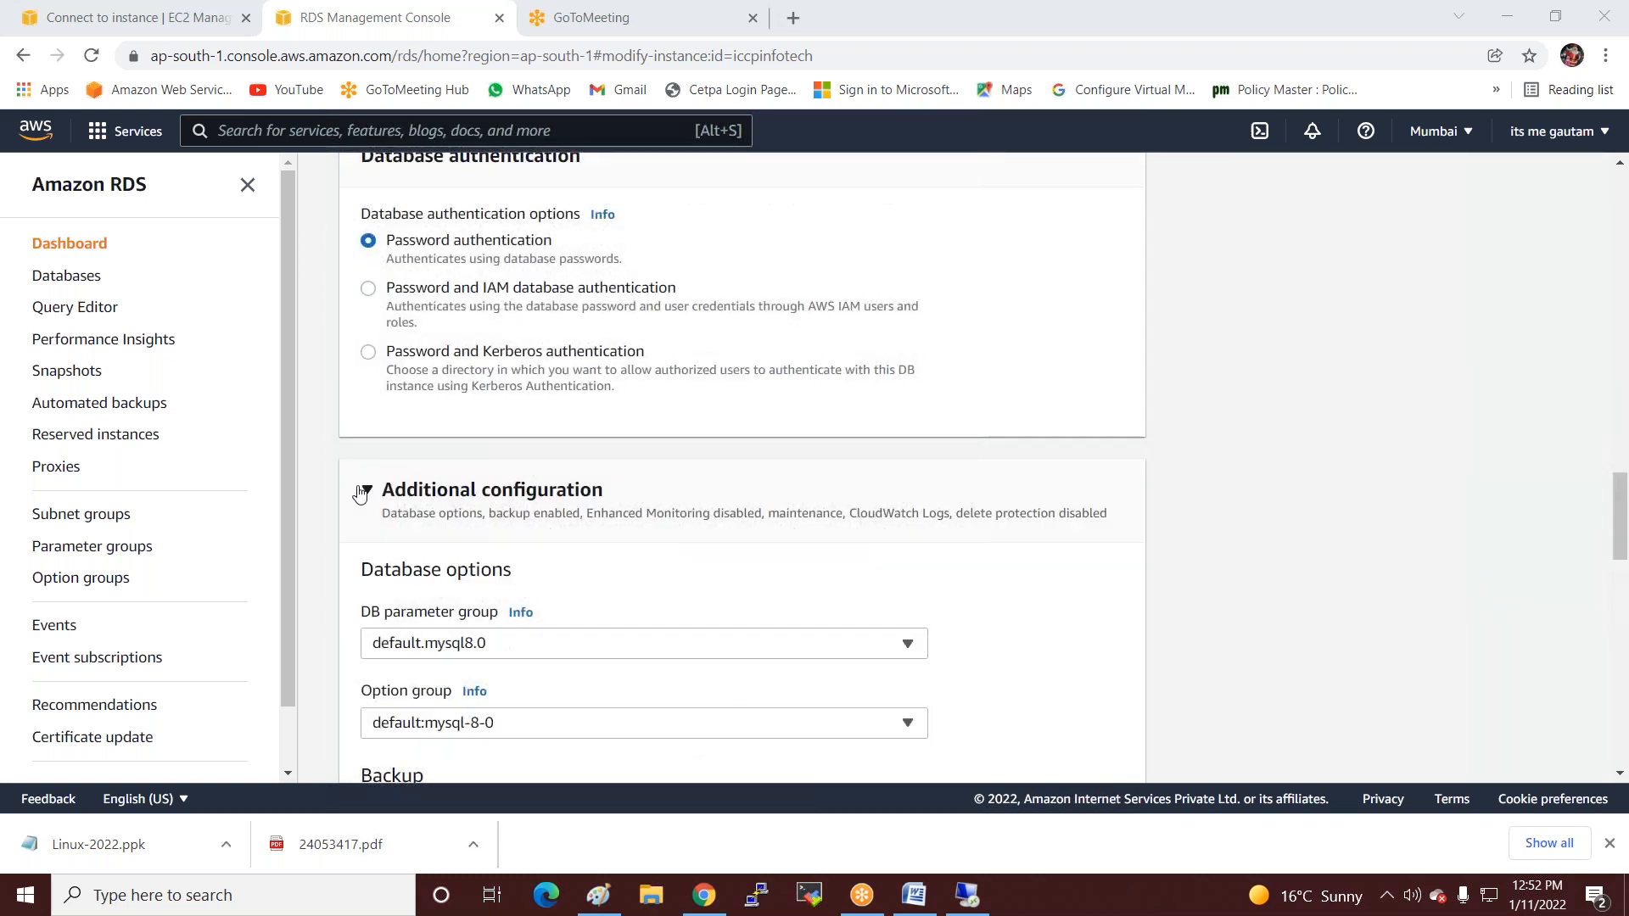
{"action": "left_click", "coordinate": [363, 493]}
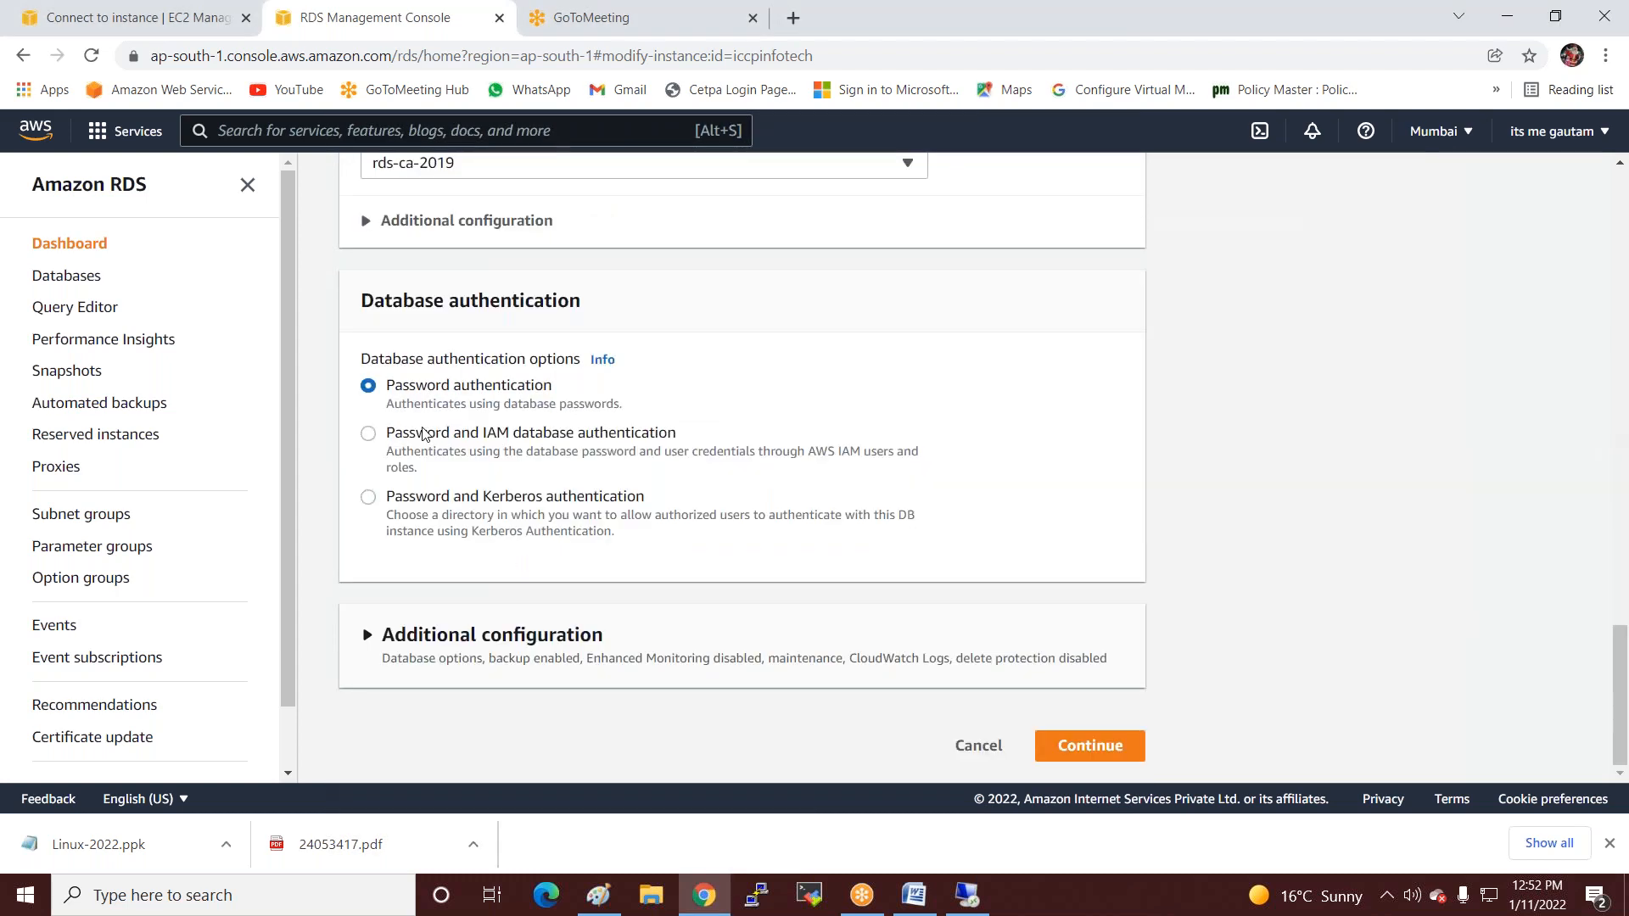
{"action": "scroll", "coordinate": [424, 434], "scroll_direction": "up", "scroll_amount": 5}
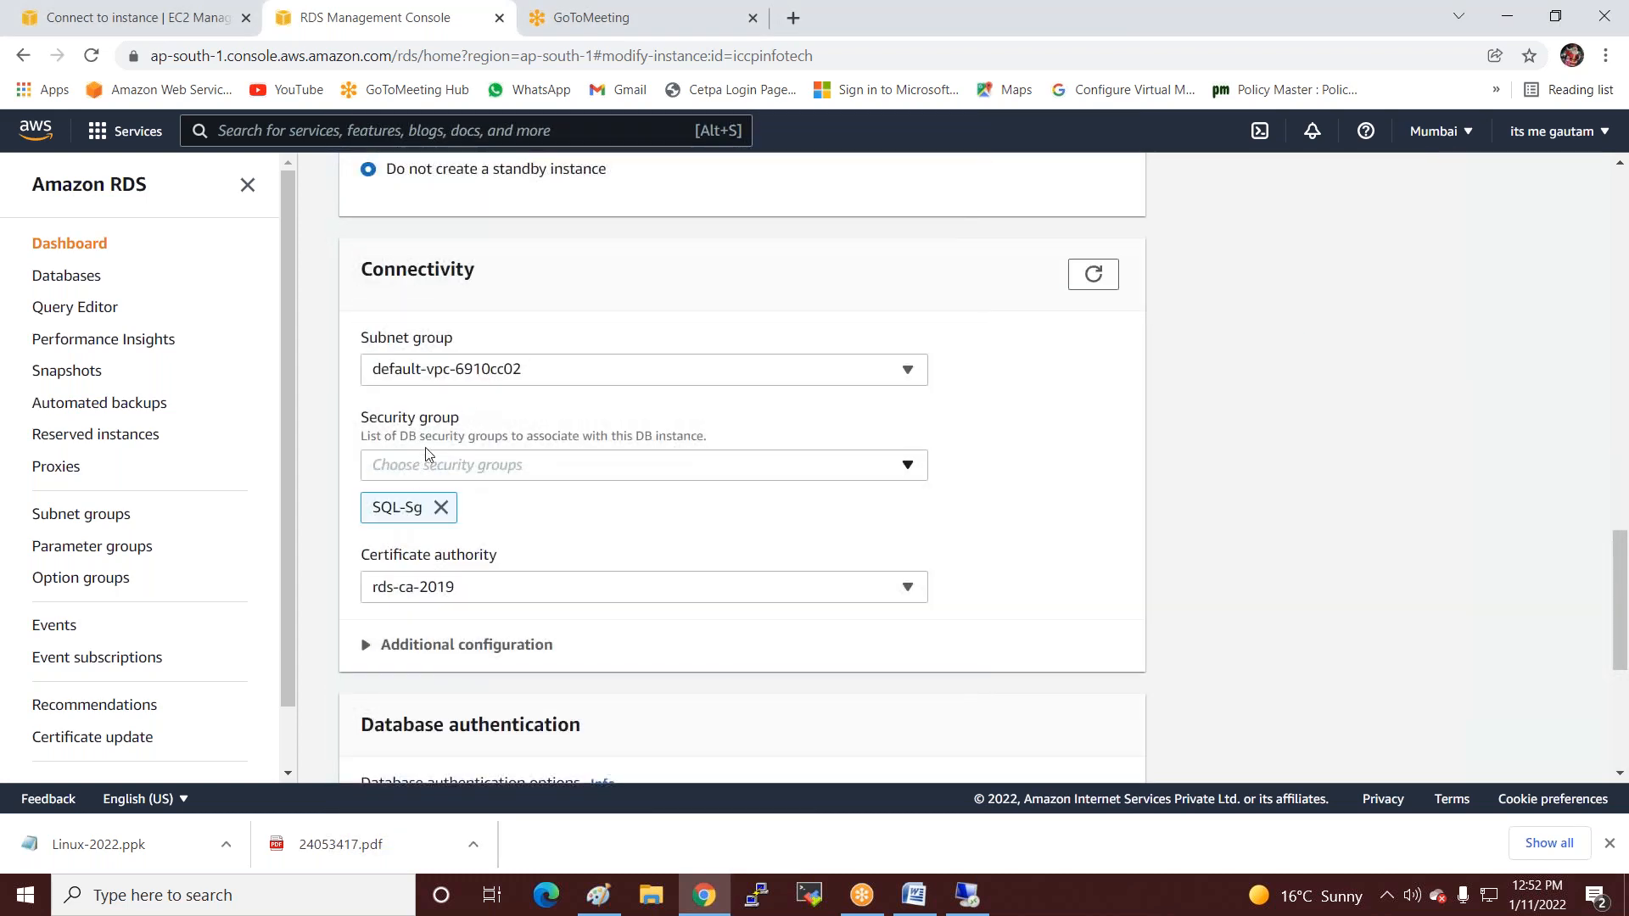
{"action": "scroll", "coordinate": [428, 450], "scroll_direction": "up", "scroll_amount": 5}
{"action": "scroll", "coordinate": [435, 438], "scroll_direction": "up", "scroll_amount": 5}
{"action": "scroll", "coordinate": [433, 428], "scroll_direction": "up", "scroll_amount": 6}
{"action": "scroll", "coordinate": [432, 428], "scroll_direction": "up", "scroll_amount": 3}
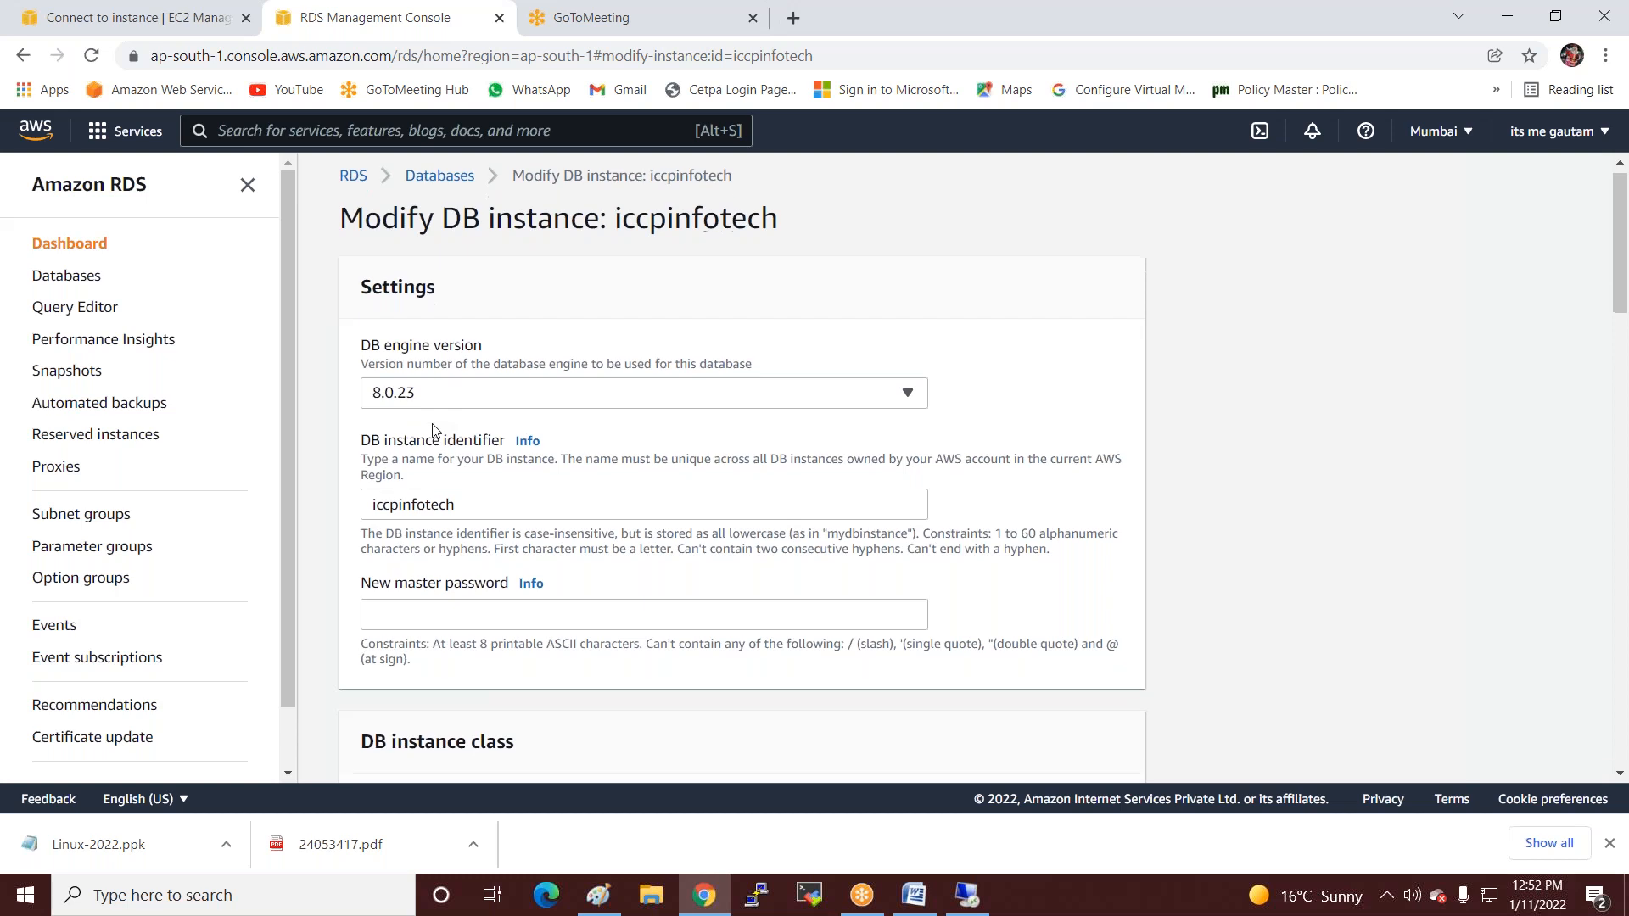
{"action": "scroll", "coordinate": [433, 428], "scroll_direction": "down", "scroll_amount": 8}
{"action": "scroll", "coordinate": [448, 503], "scroll_direction": "down", "scroll_amount": 4}
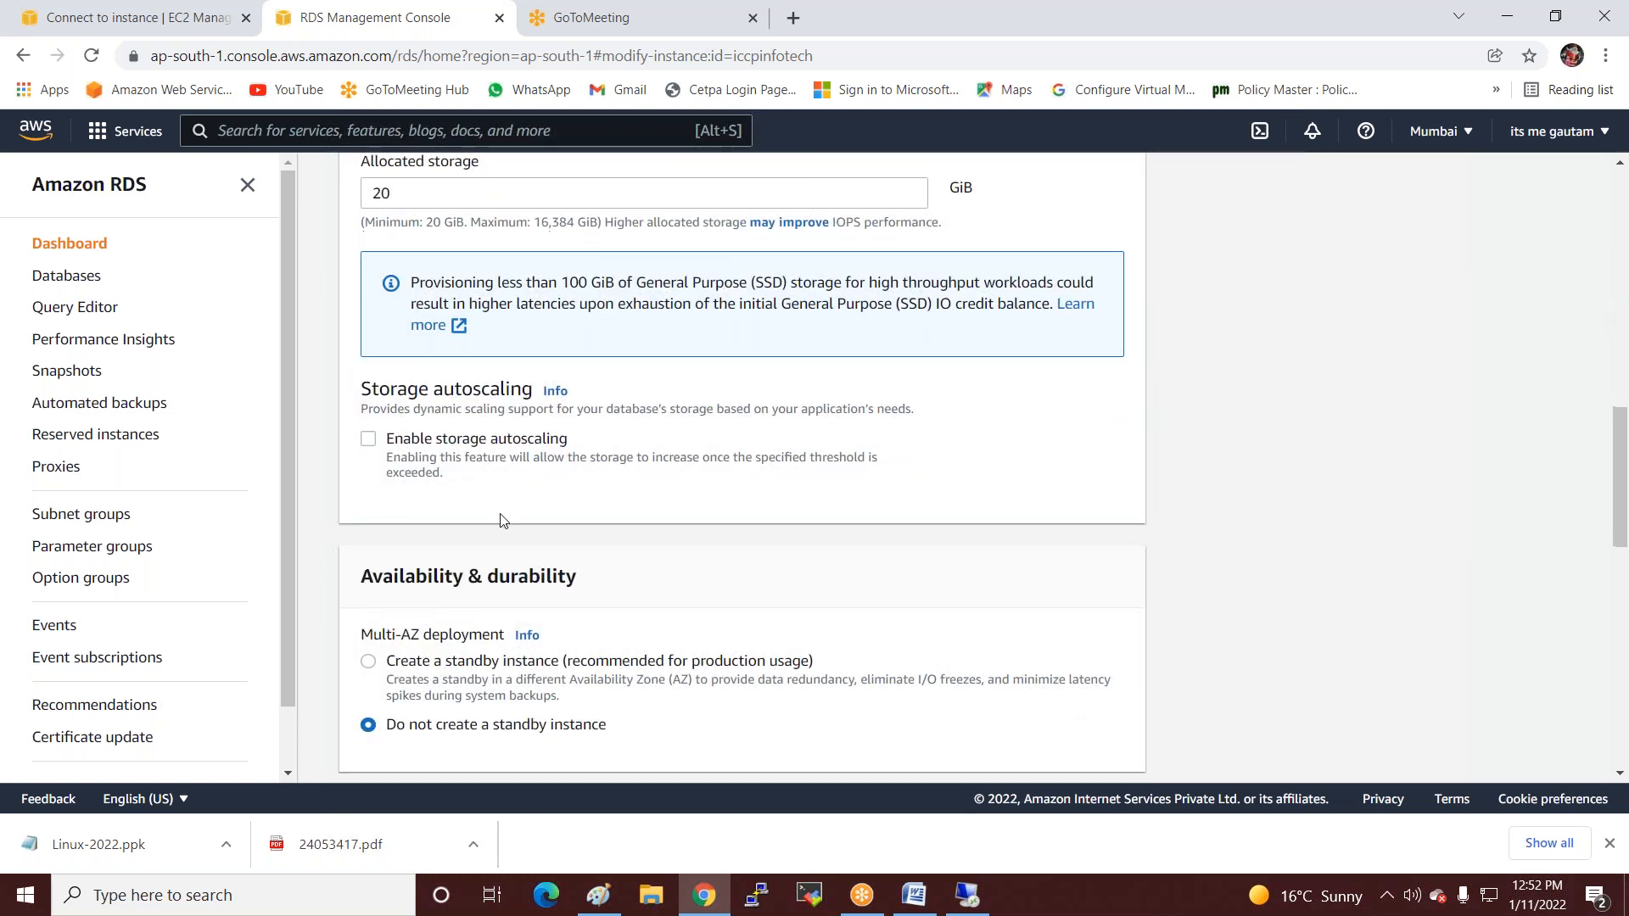
{"action": "scroll", "coordinate": [501, 521], "scroll_direction": "down", "scroll_amount": 6}
{"action": "scroll", "coordinate": [509, 551], "scroll_direction": "down", "scroll_amount": 4}
{"action": "scroll", "coordinate": [500, 547], "scroll_direction": "down", "scroll_amount": 2}
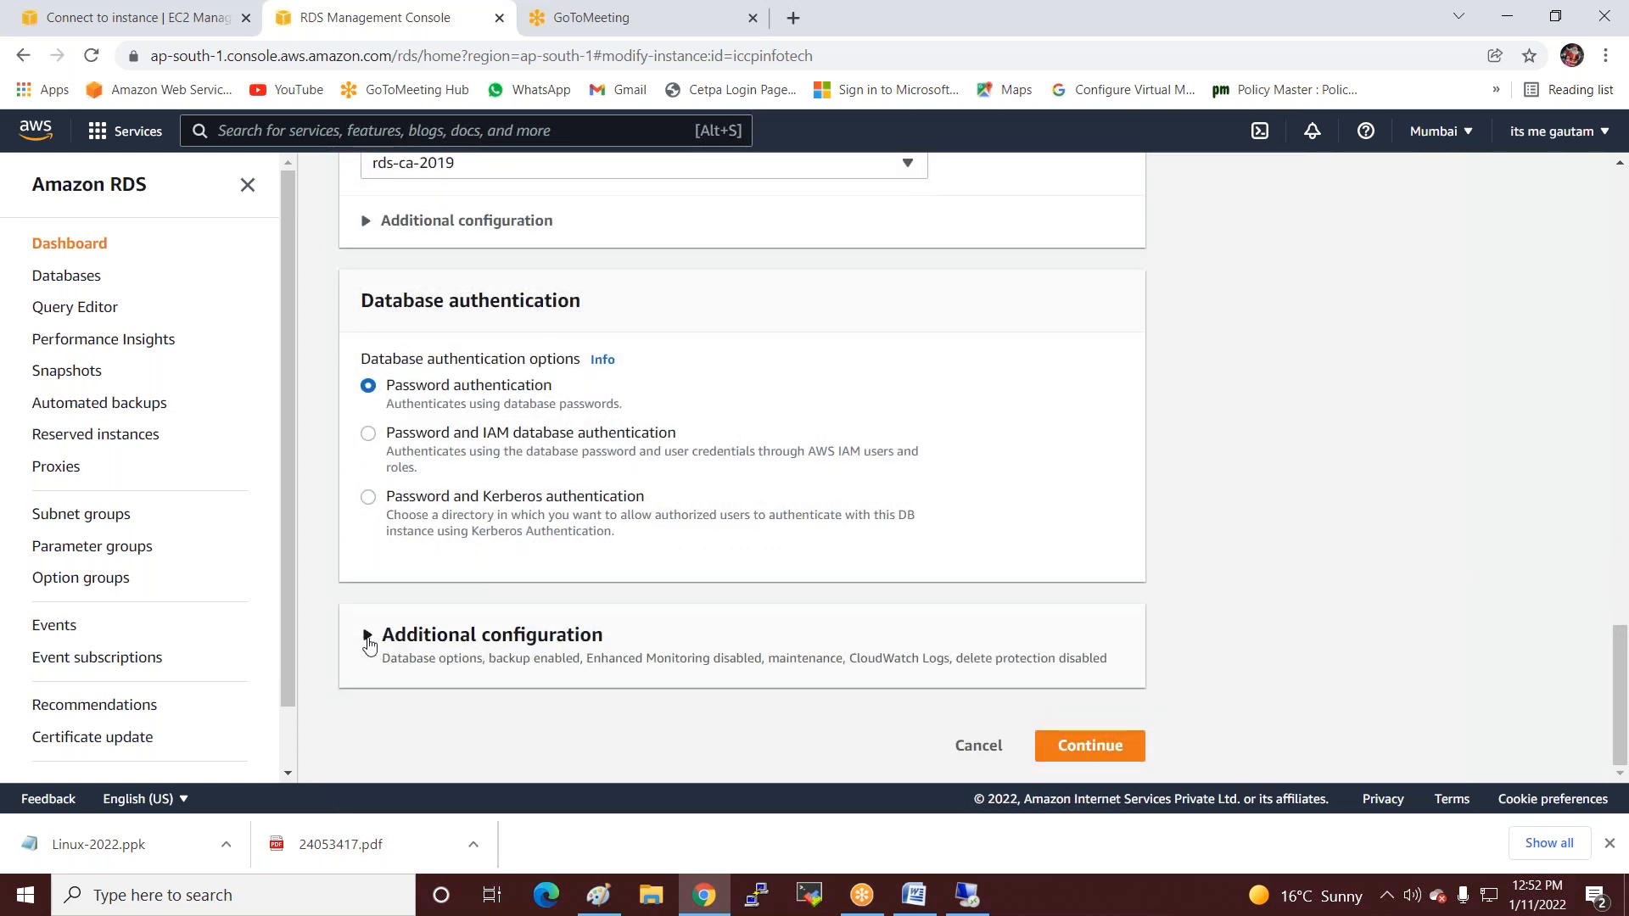
{"action": "left_click", "coordinate": [369, 638]}
{"action": "scroll", "coordinate": [429, 603], "scroll_direction": "down", "scroll_amount": 8}
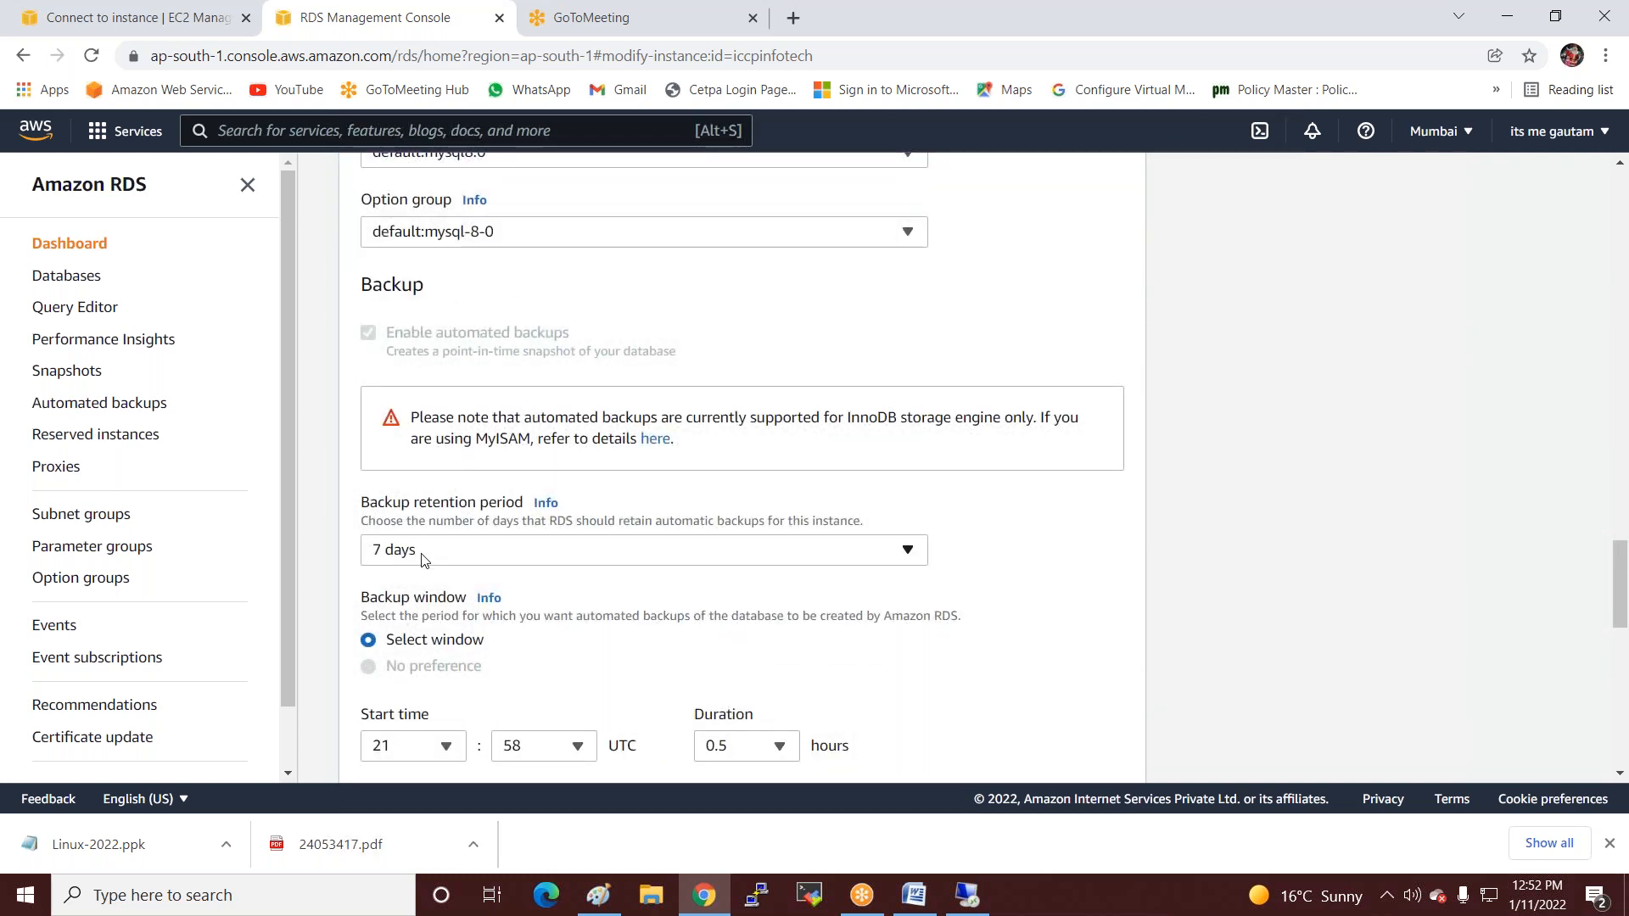
{"action": "scroll", "coordinate": [418, 556], "scroll_direction": "down", "scroll_amount": 3}
{"action": "scroll", "coordinate": [417, 581], "scroll_direction": "down", "scroll_amount": 9}
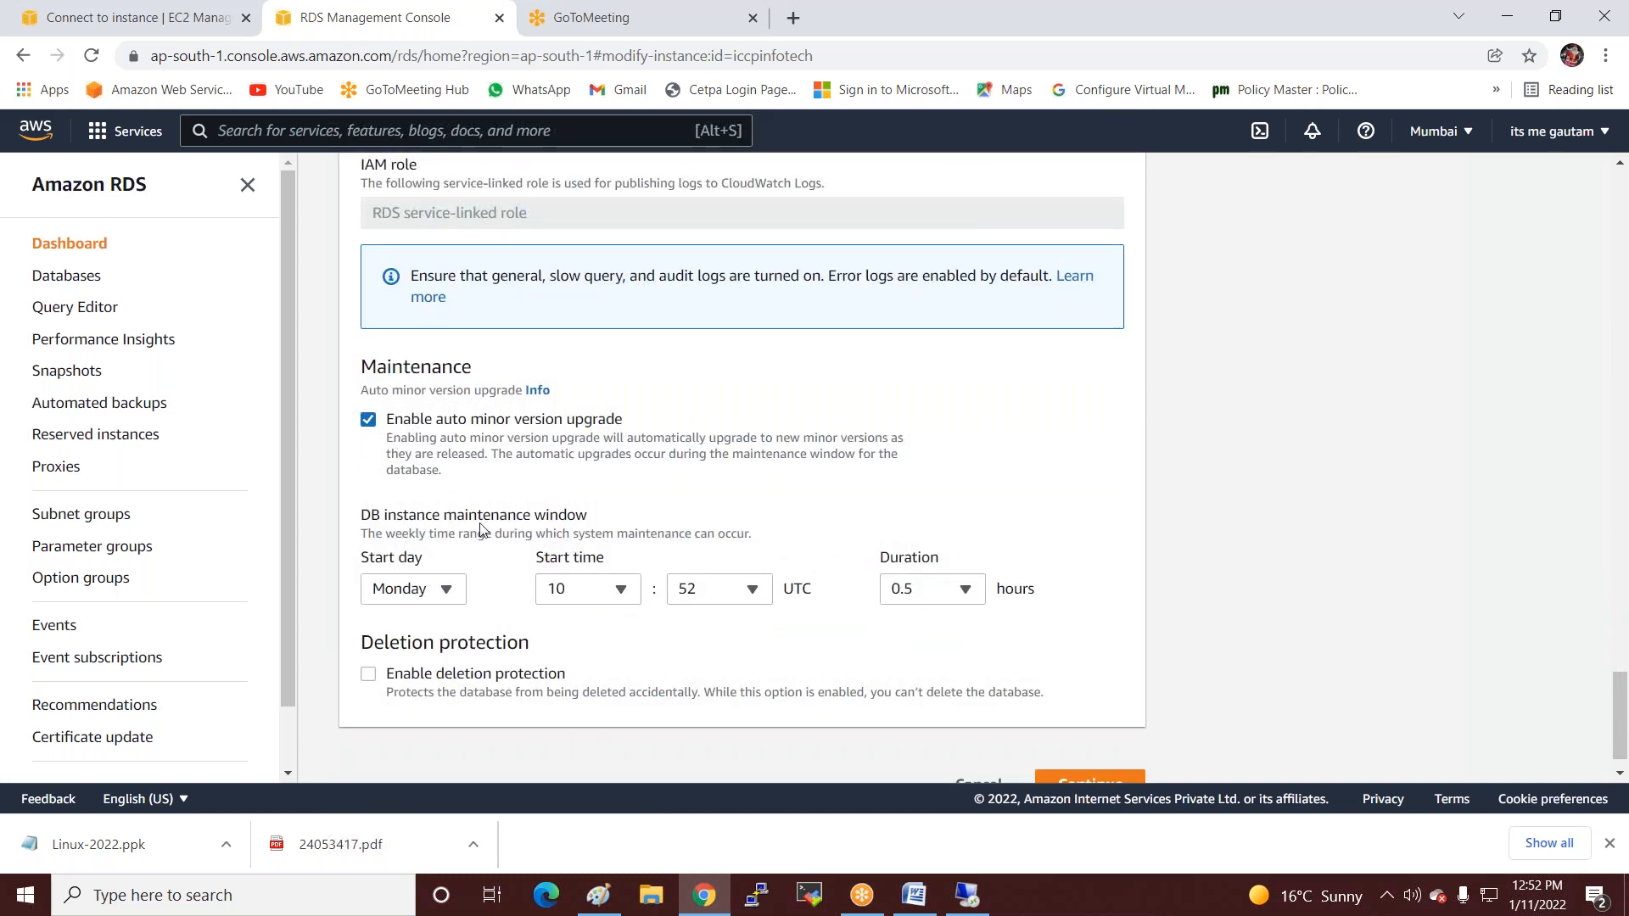
{"action": "scroll", "coordinate": [480, 530], "scroll_direction": "down", "scroll_amount": 1}
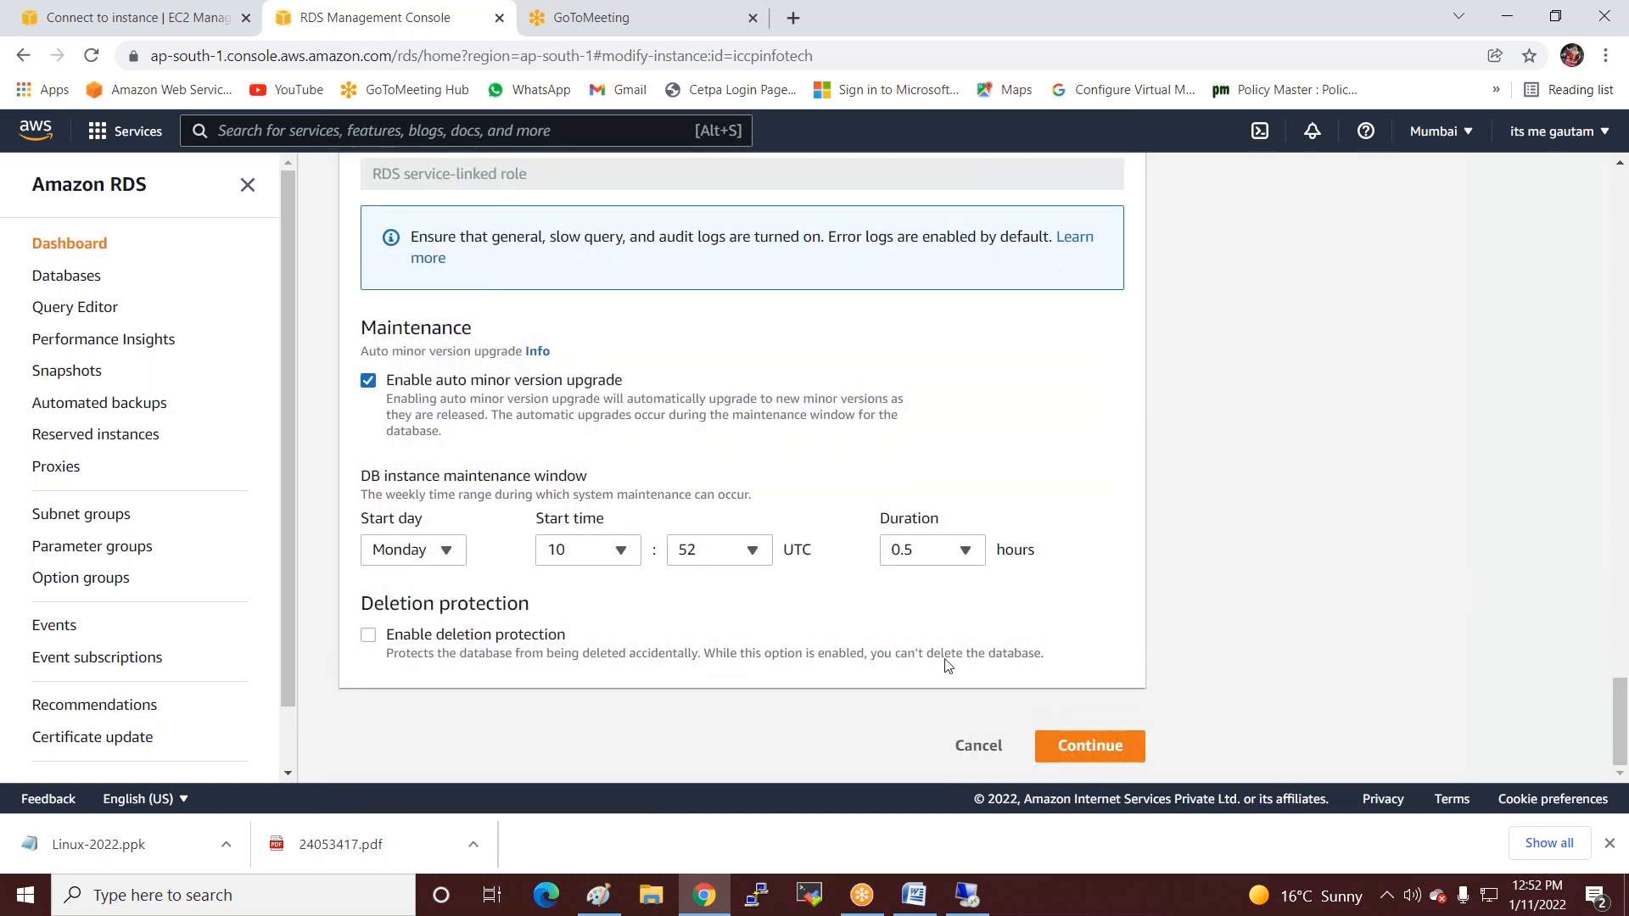
{"action": "left_click", "coordinate": [1073, 755]}
{"action": "scroll", "coordinate": [658, 527], "scroll_direction": "down", "scroll_amount": 1}
{"action": "scroll", "coordinate": [659, 527], "scroll_direction": "up", "scroll_amount": 1}
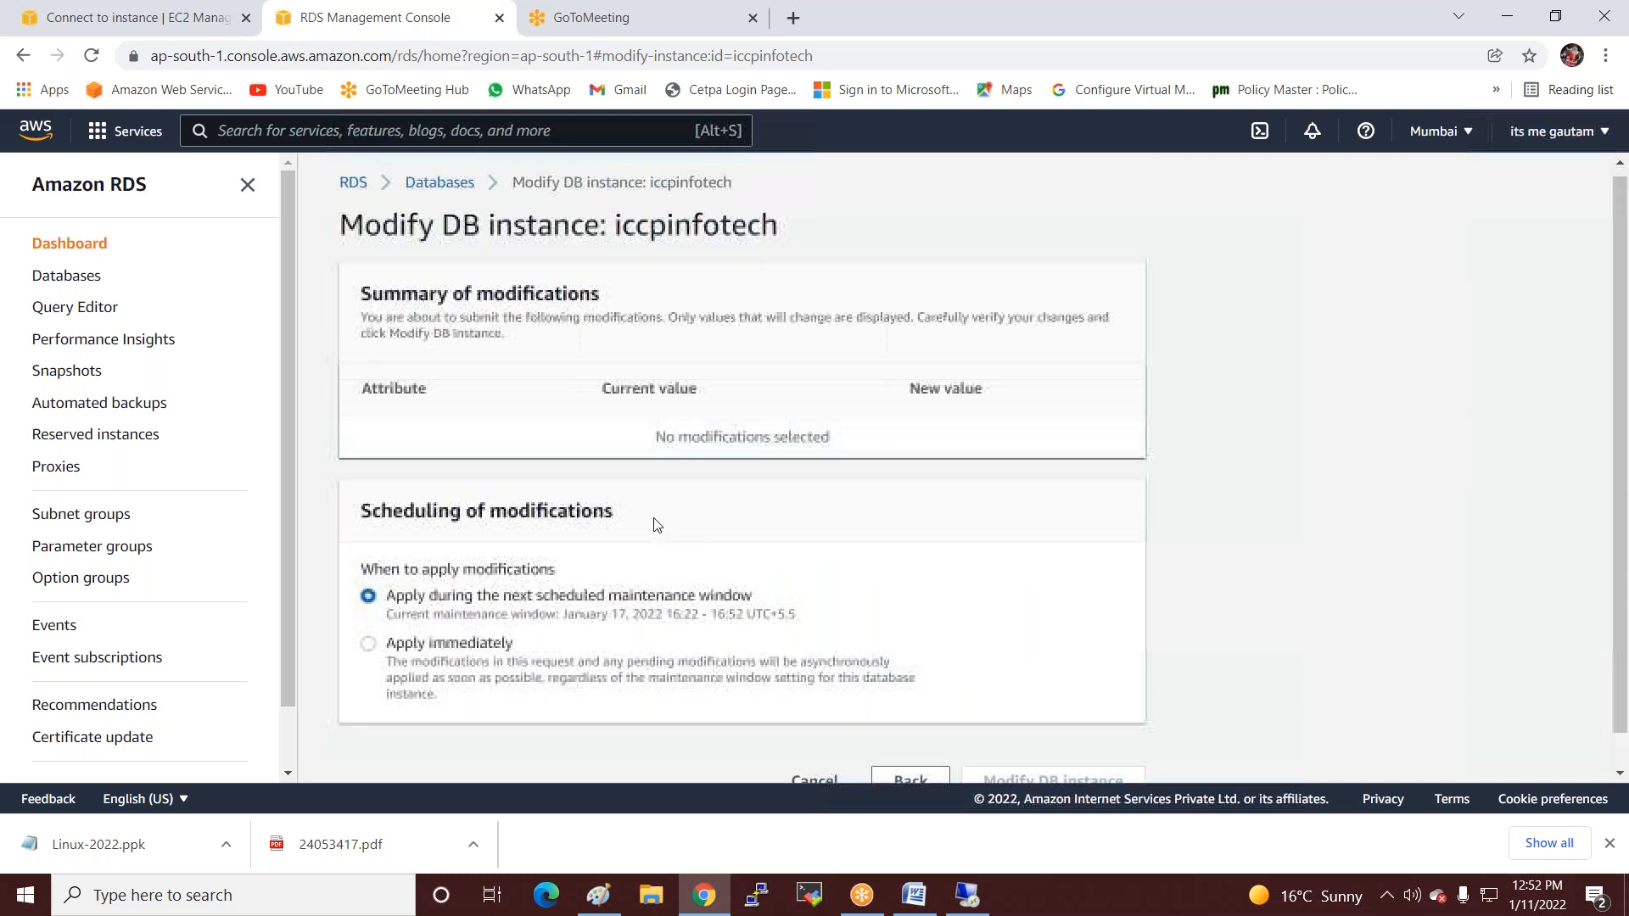
{"action": "scroll", "coordinate": [657, 591], "scroll_direction": "down", "scroll_amount": 1}
{"action": "left_click", "coordinate": [810, 747]}
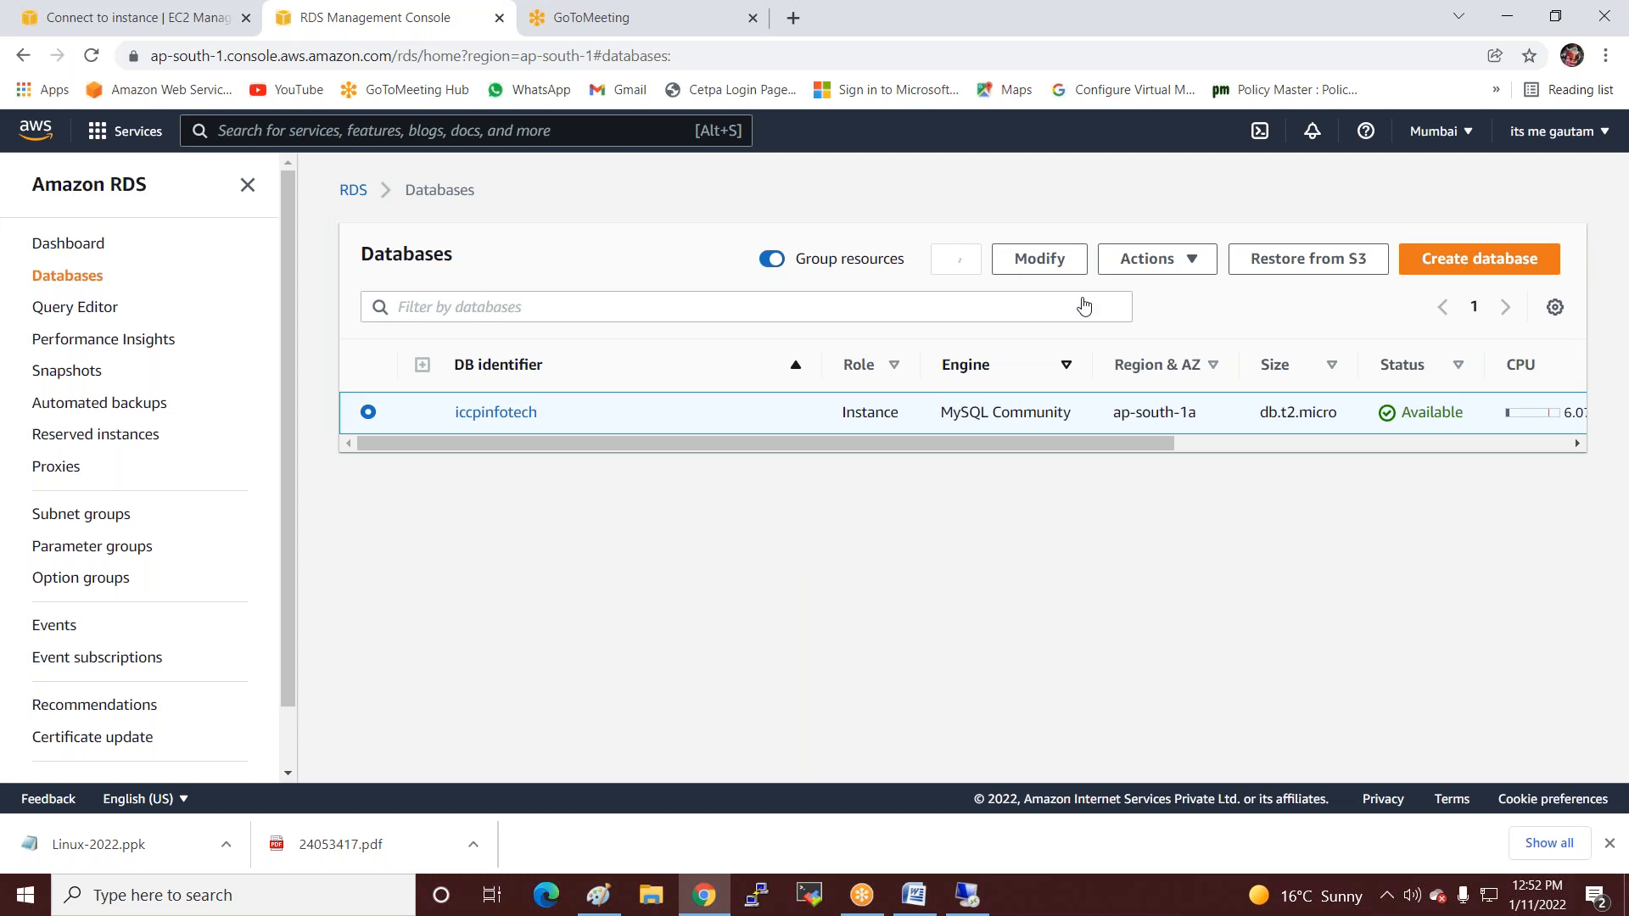
Open iccpinfotech's details and review its Connectivity & security settings.
{"action": "left_click", "coordinate": [499, 414]}
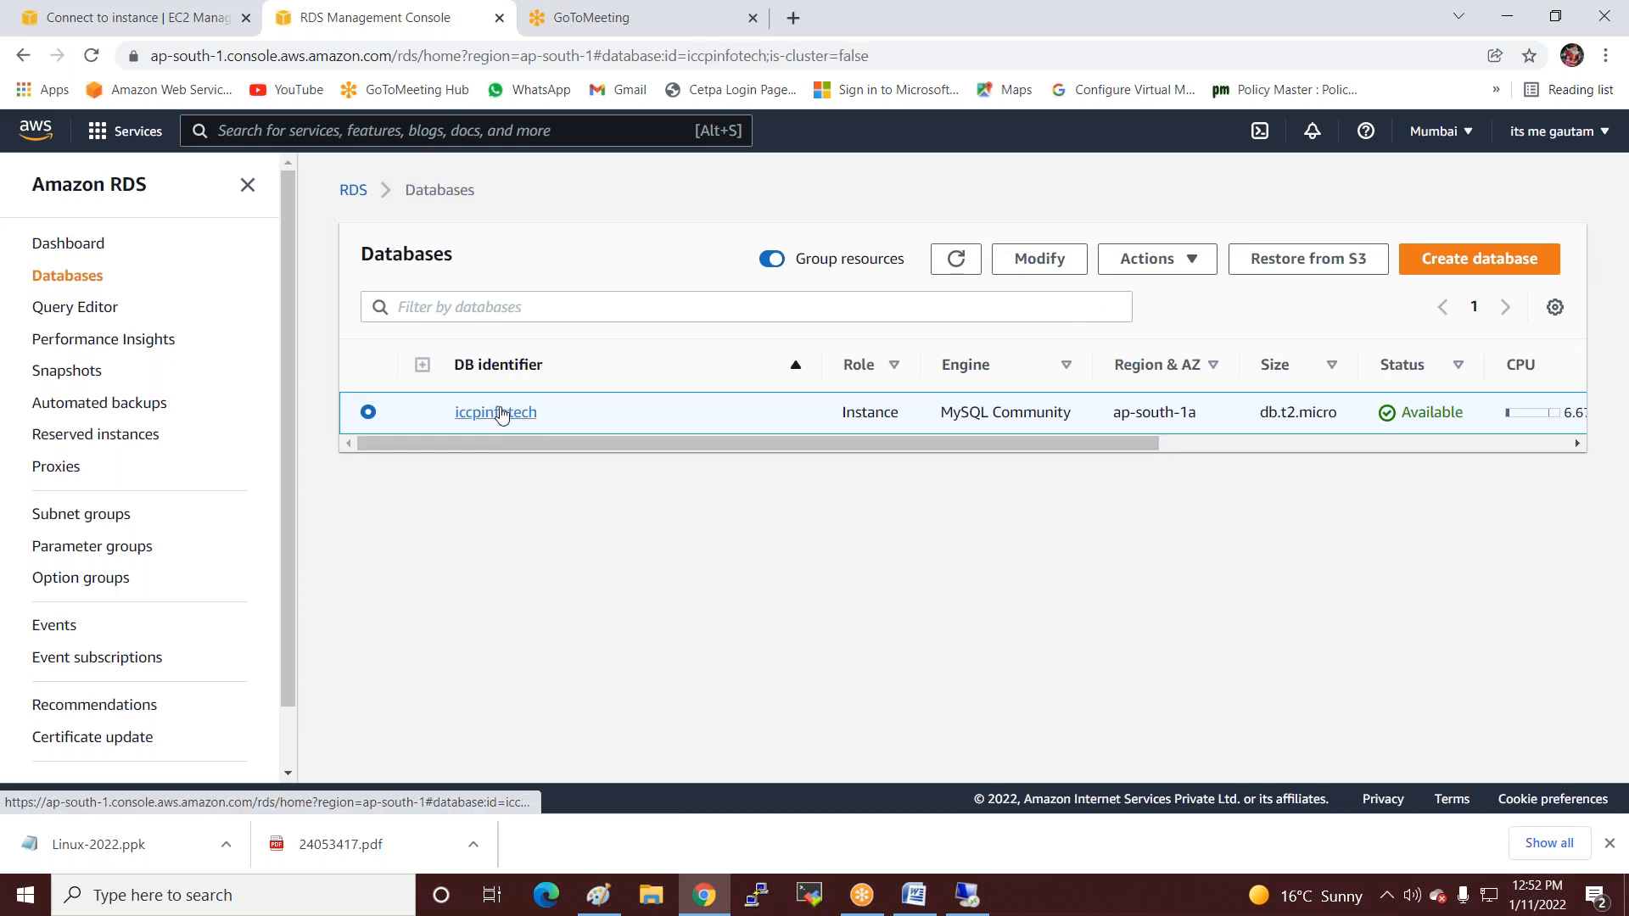
{"action": "scroll", "coordinate": [1463, 431], "scroll_direction": "down", "scroll_amount": 1}
{"action": "scroll", "coordinate": [1463, 431], "scroll_direction": "up", "scroll_amount": 1}
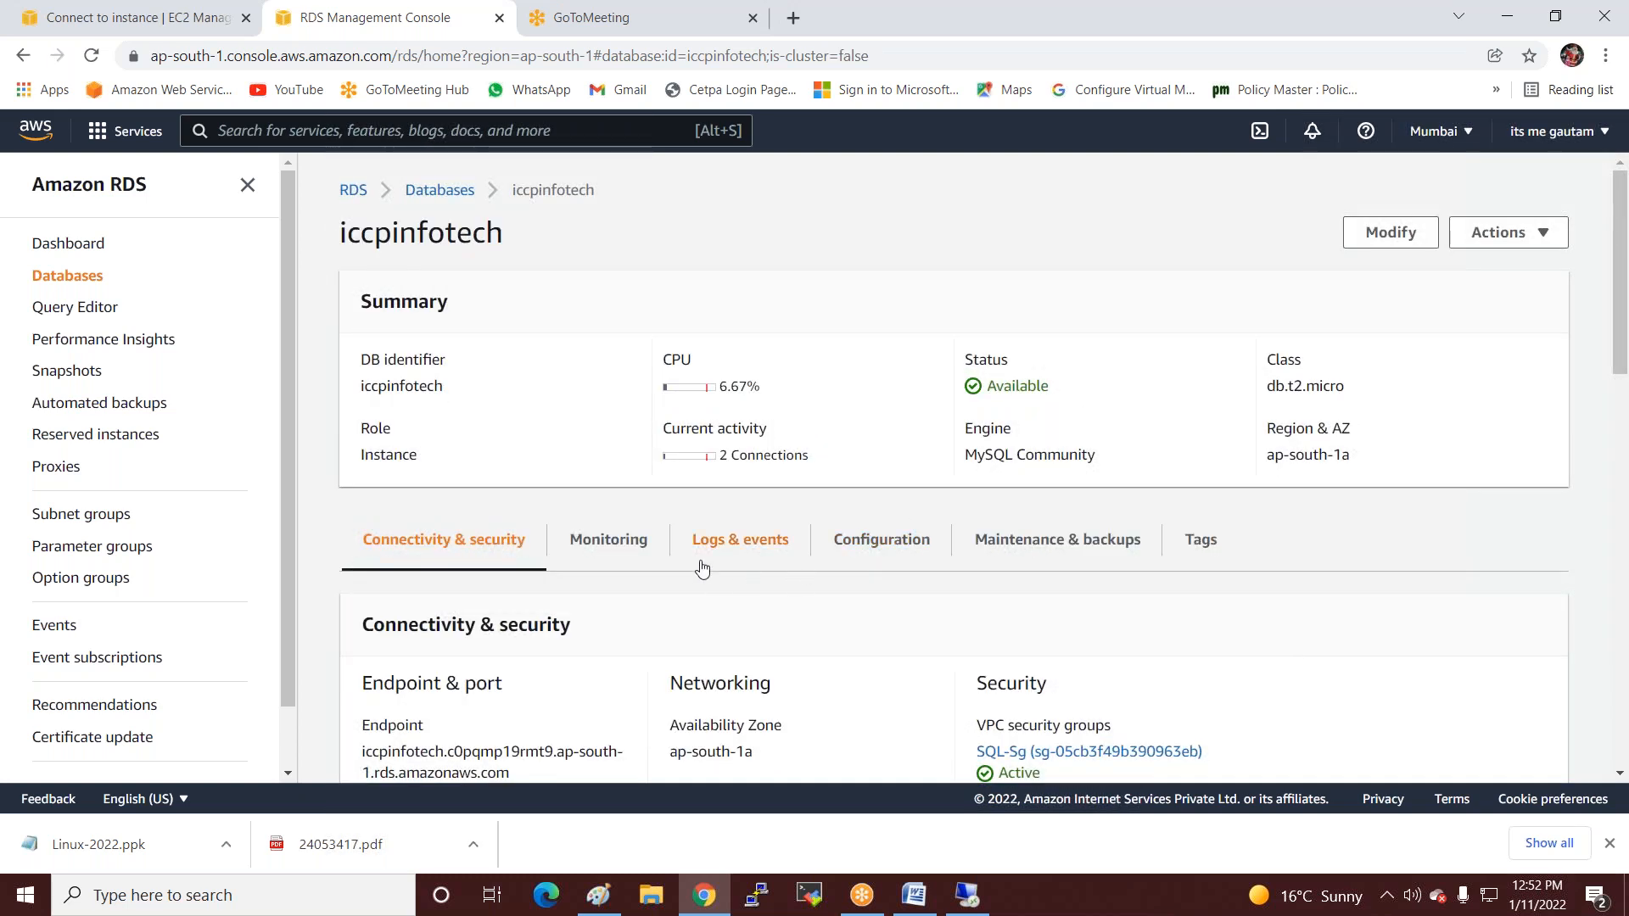
{"action": "scroll", "coordinate": [848, 547], "scroll_direction": "down", "scroll_amount": 3}
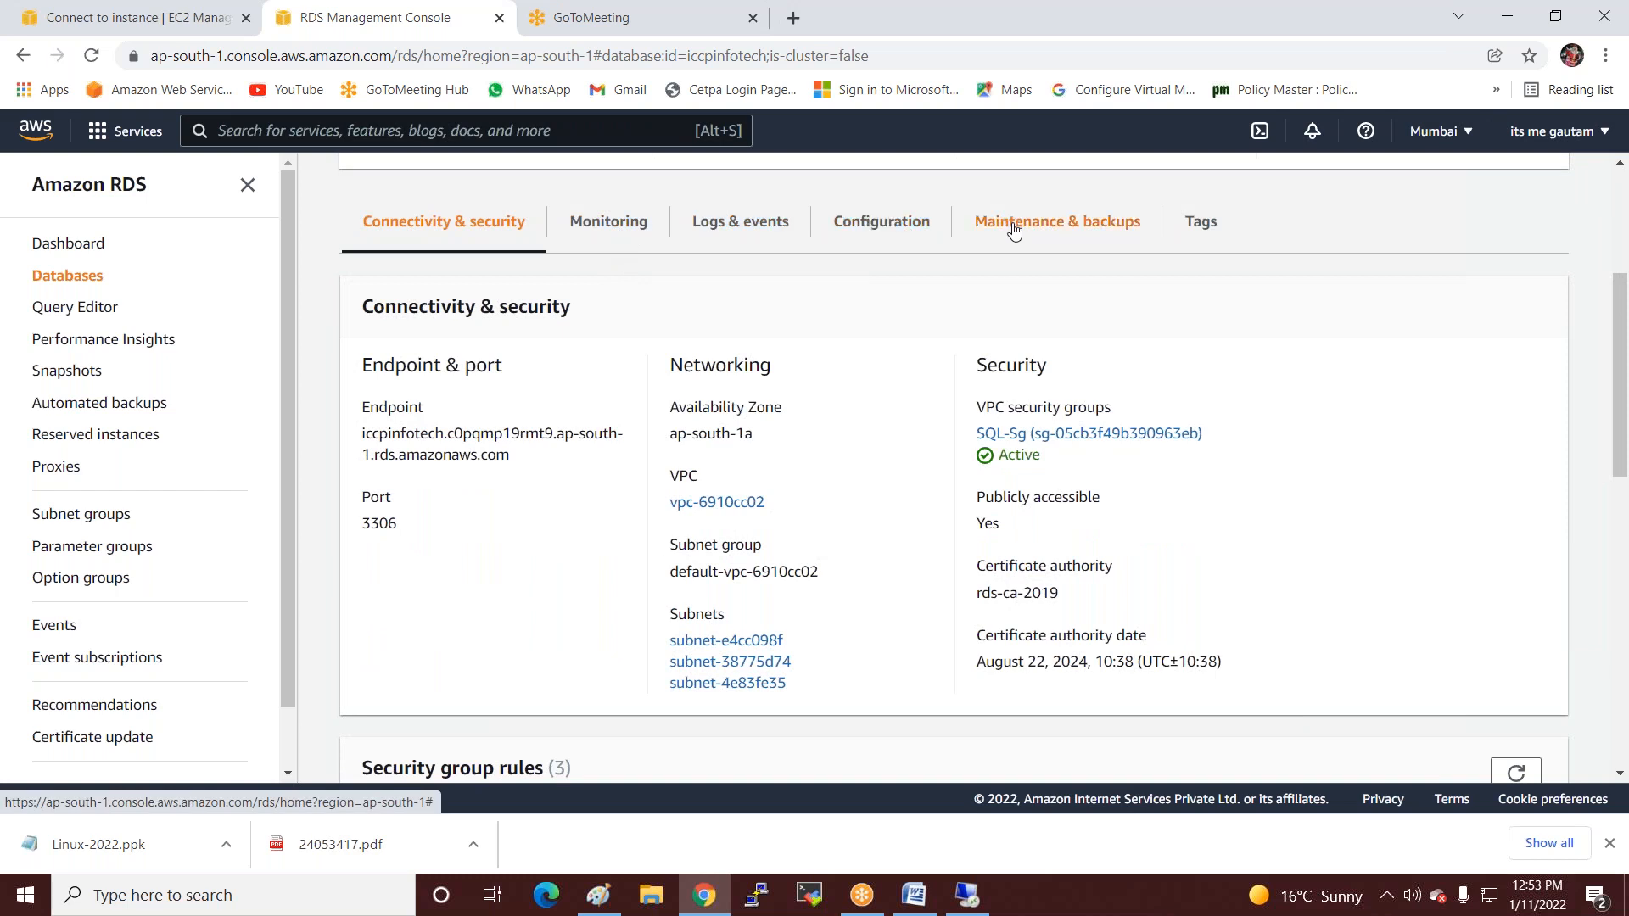
Review the Configuration details, then choose Modify from the instance's Actions menu.
{"action": "left_click", "coordinate": [842, 232]}
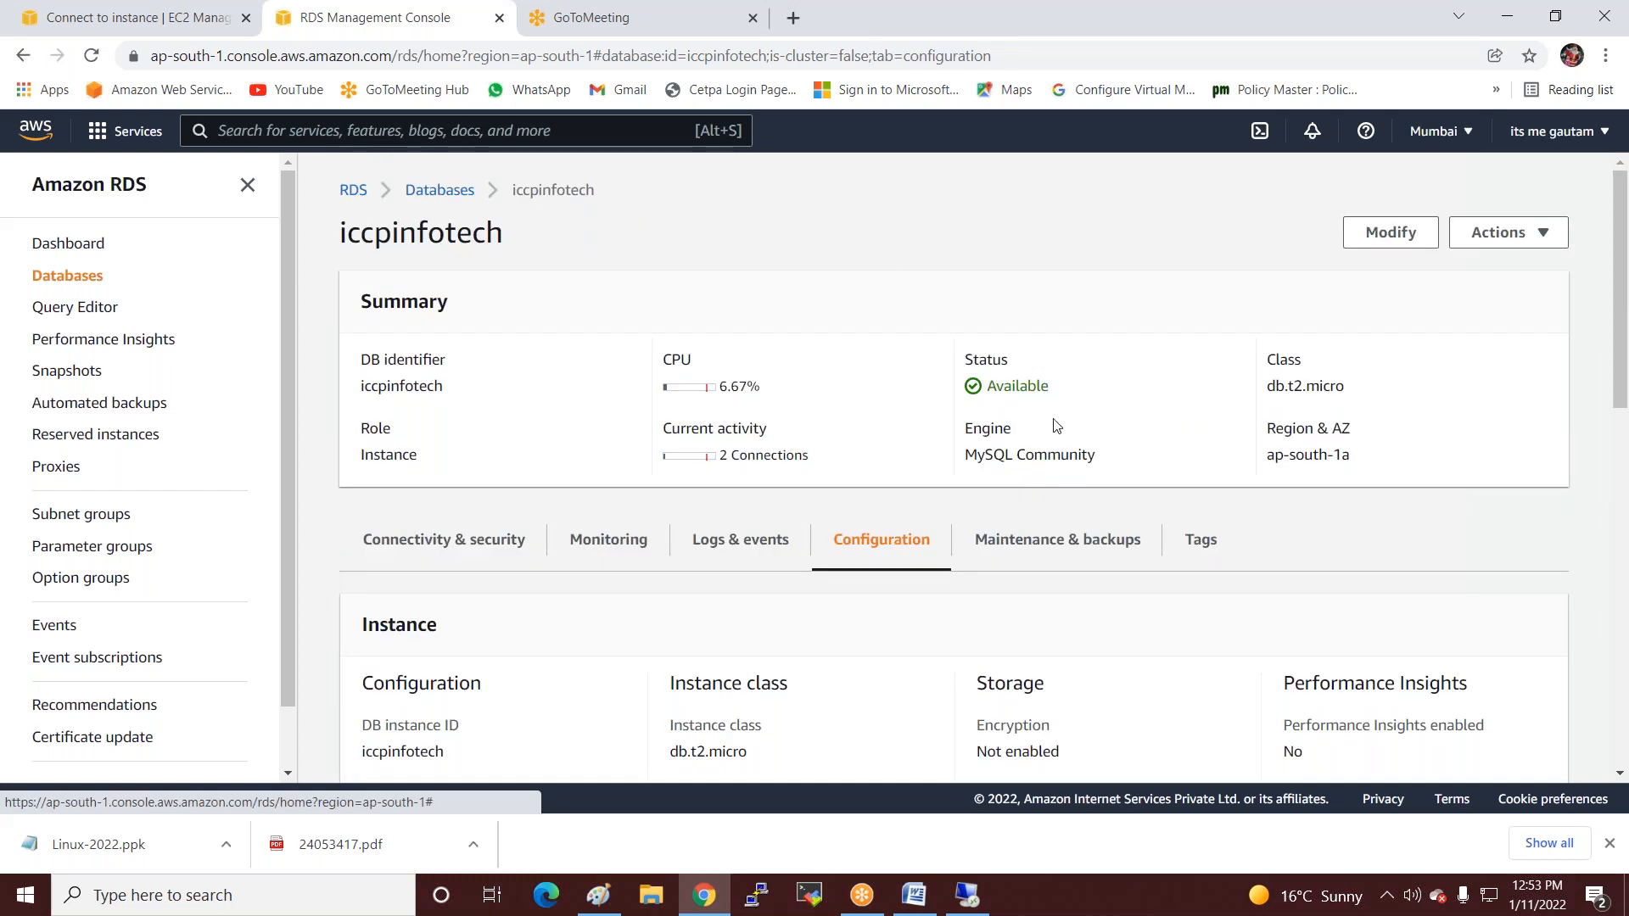
{"action": "scroll", "coordinate": [1299, 424], "scroll_direction": "down", "scroll_amount": 2}
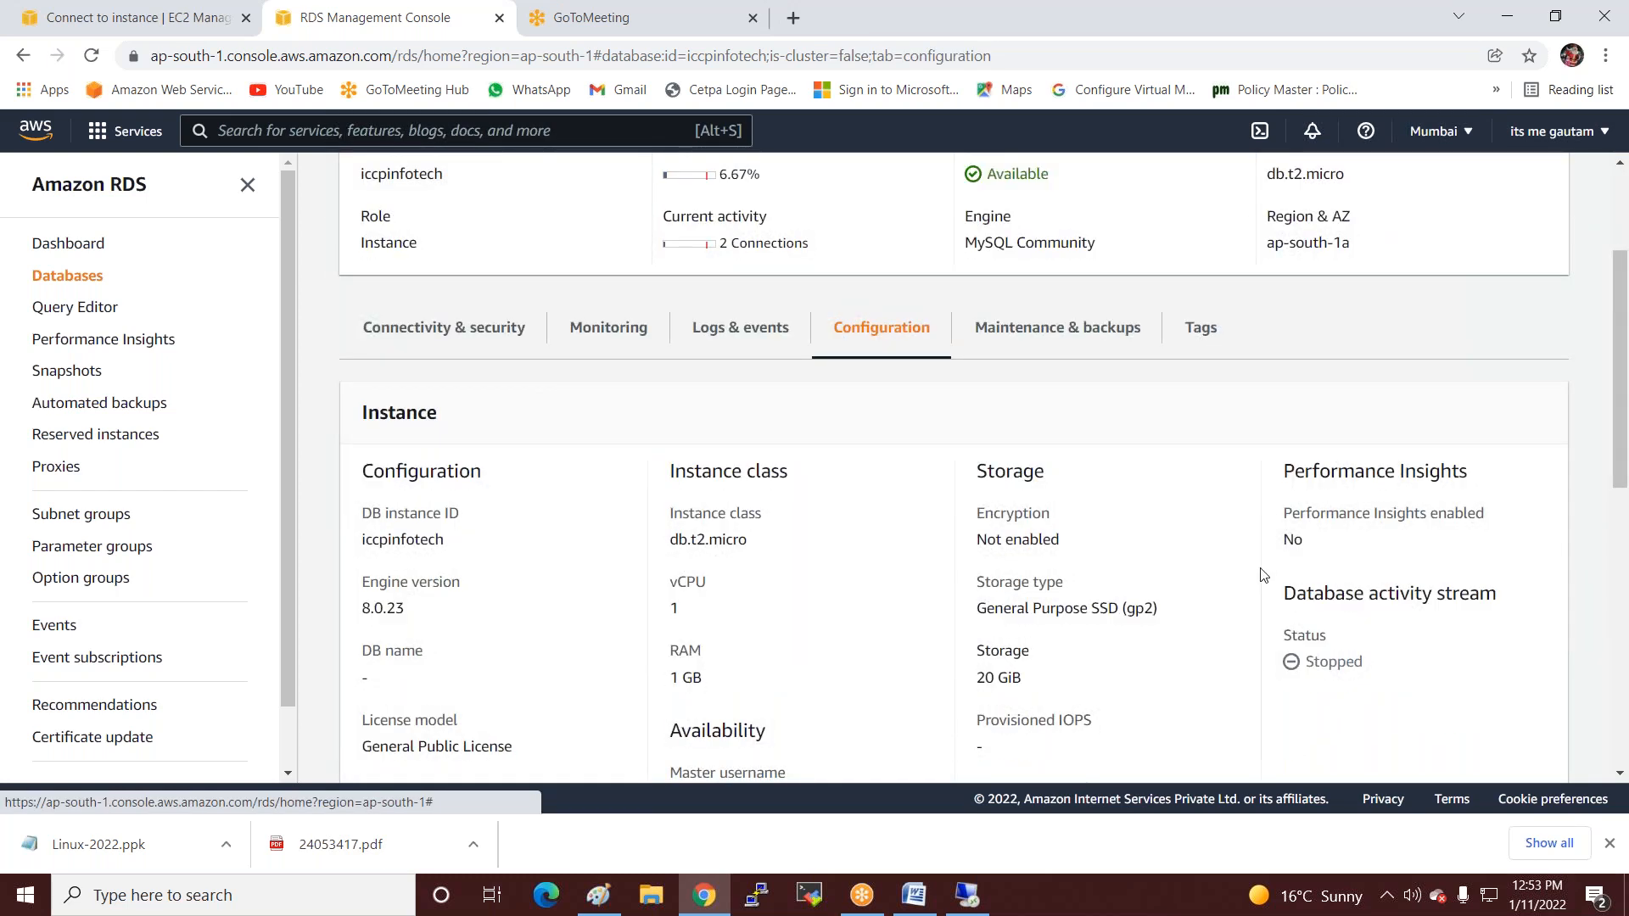
{"action": "scroll", "coordinate": [735, 690], "scroll_direction": "down", "scroll_amount": 4}
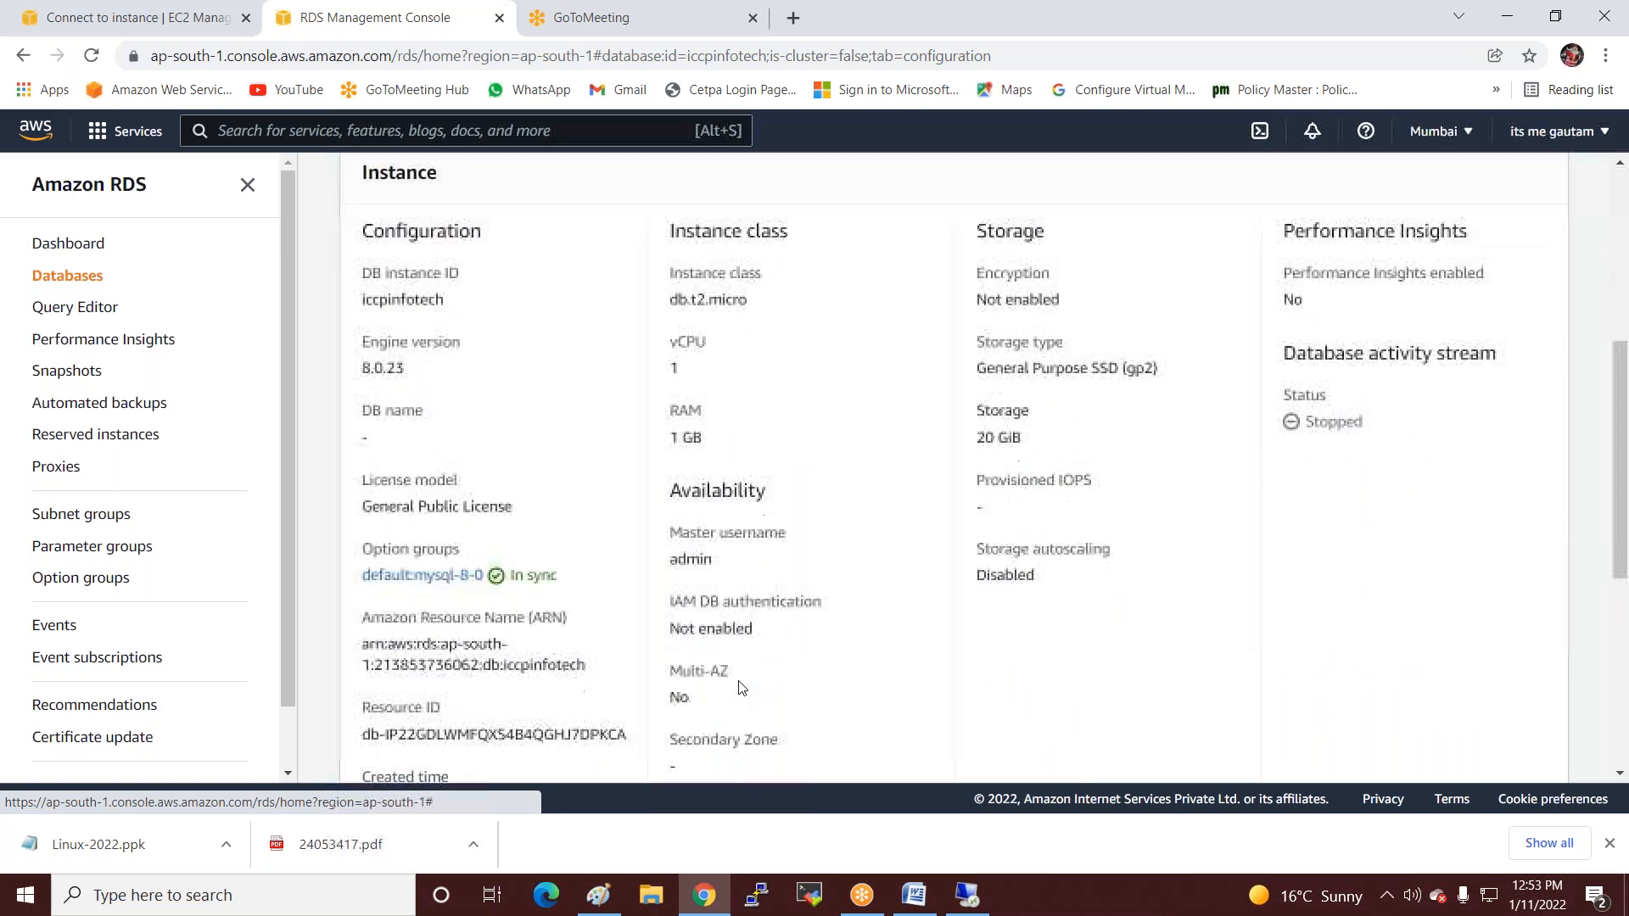
{"action": "scroll", "coordinate": [1103, 577], "scroll_direction": "up", "scroll_amount": 4}
{"action": "scroll", "coordinate": [1223, 488], "scroll_direction": "up", "scroll_amount": 3}
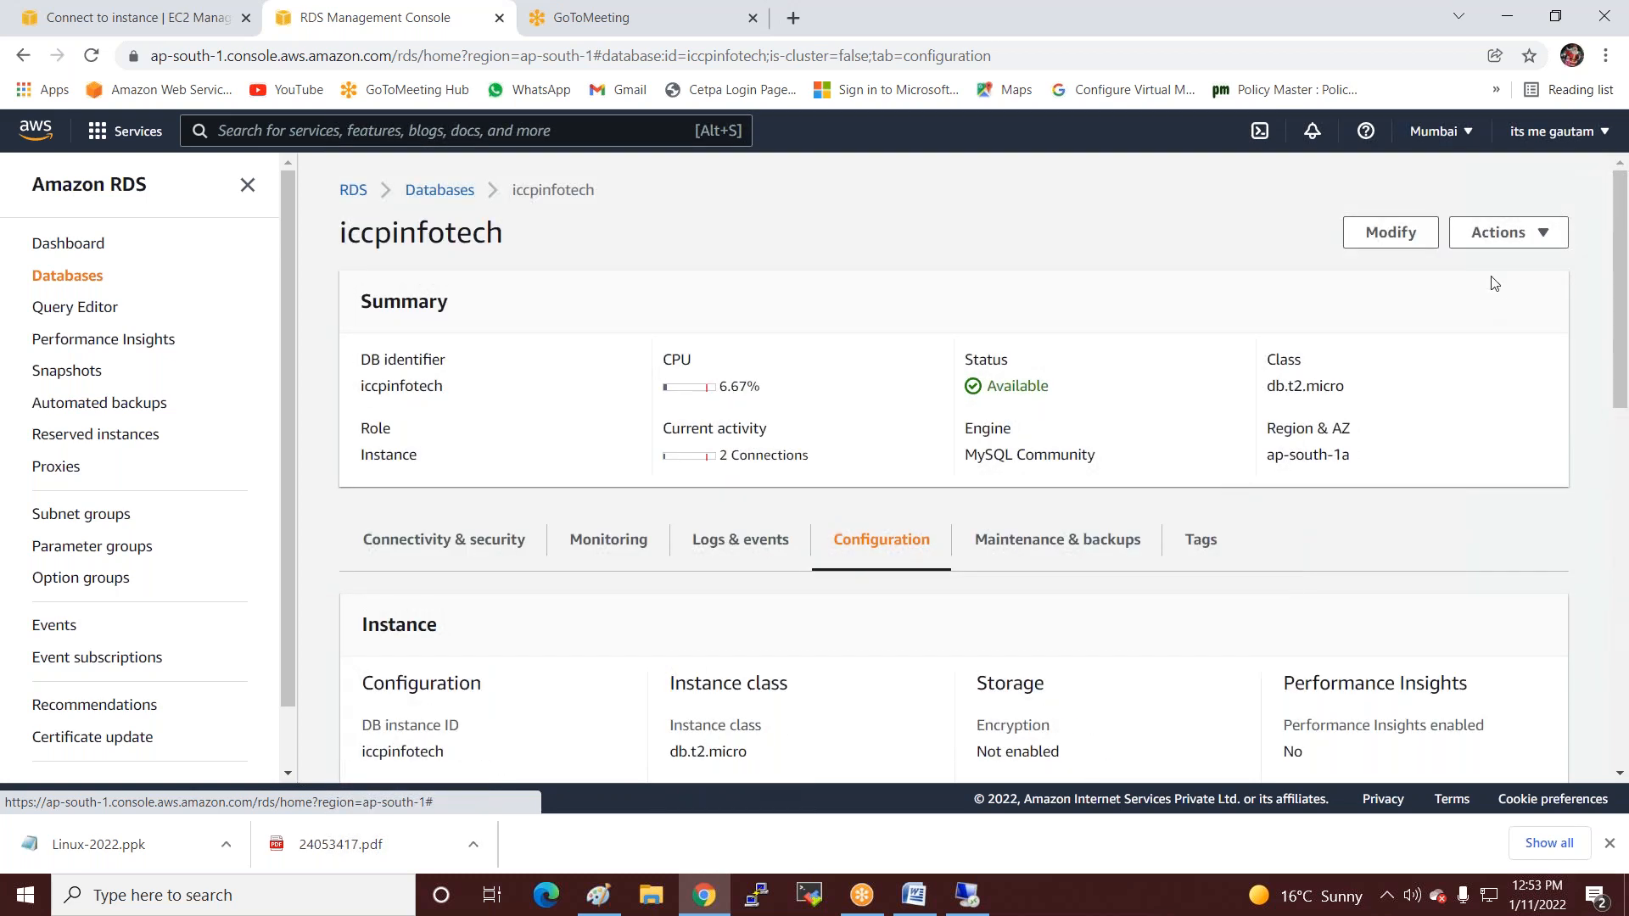
{"action": "left_click", "coordinate": [1530, 232]}
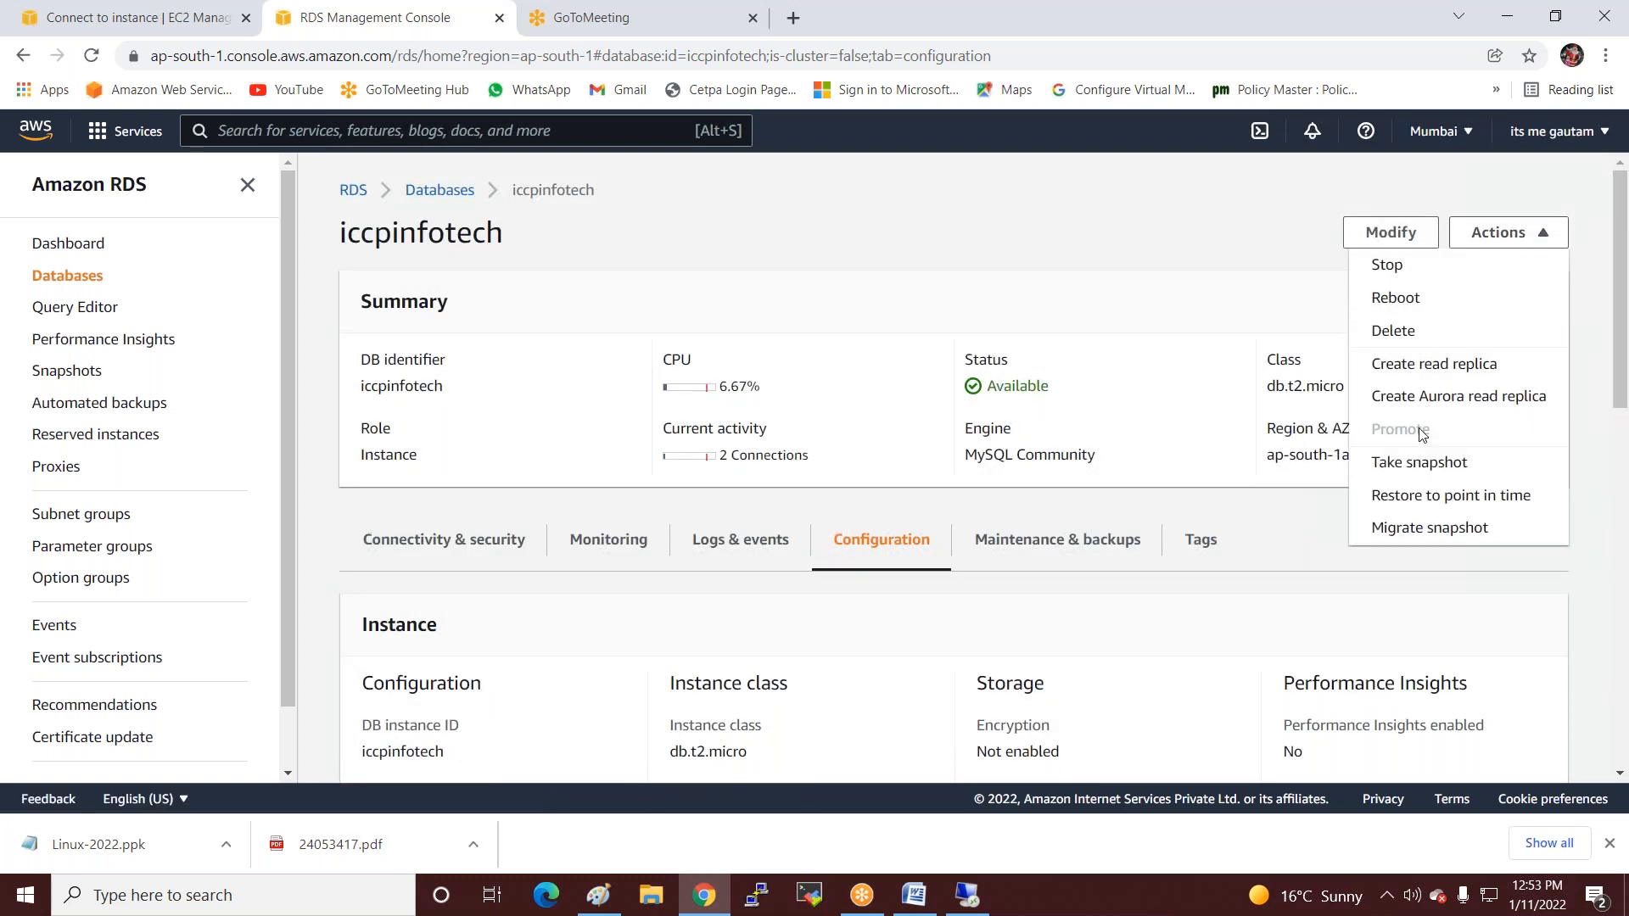
{"action": "left_click", "coordinate": [1374, 239]}
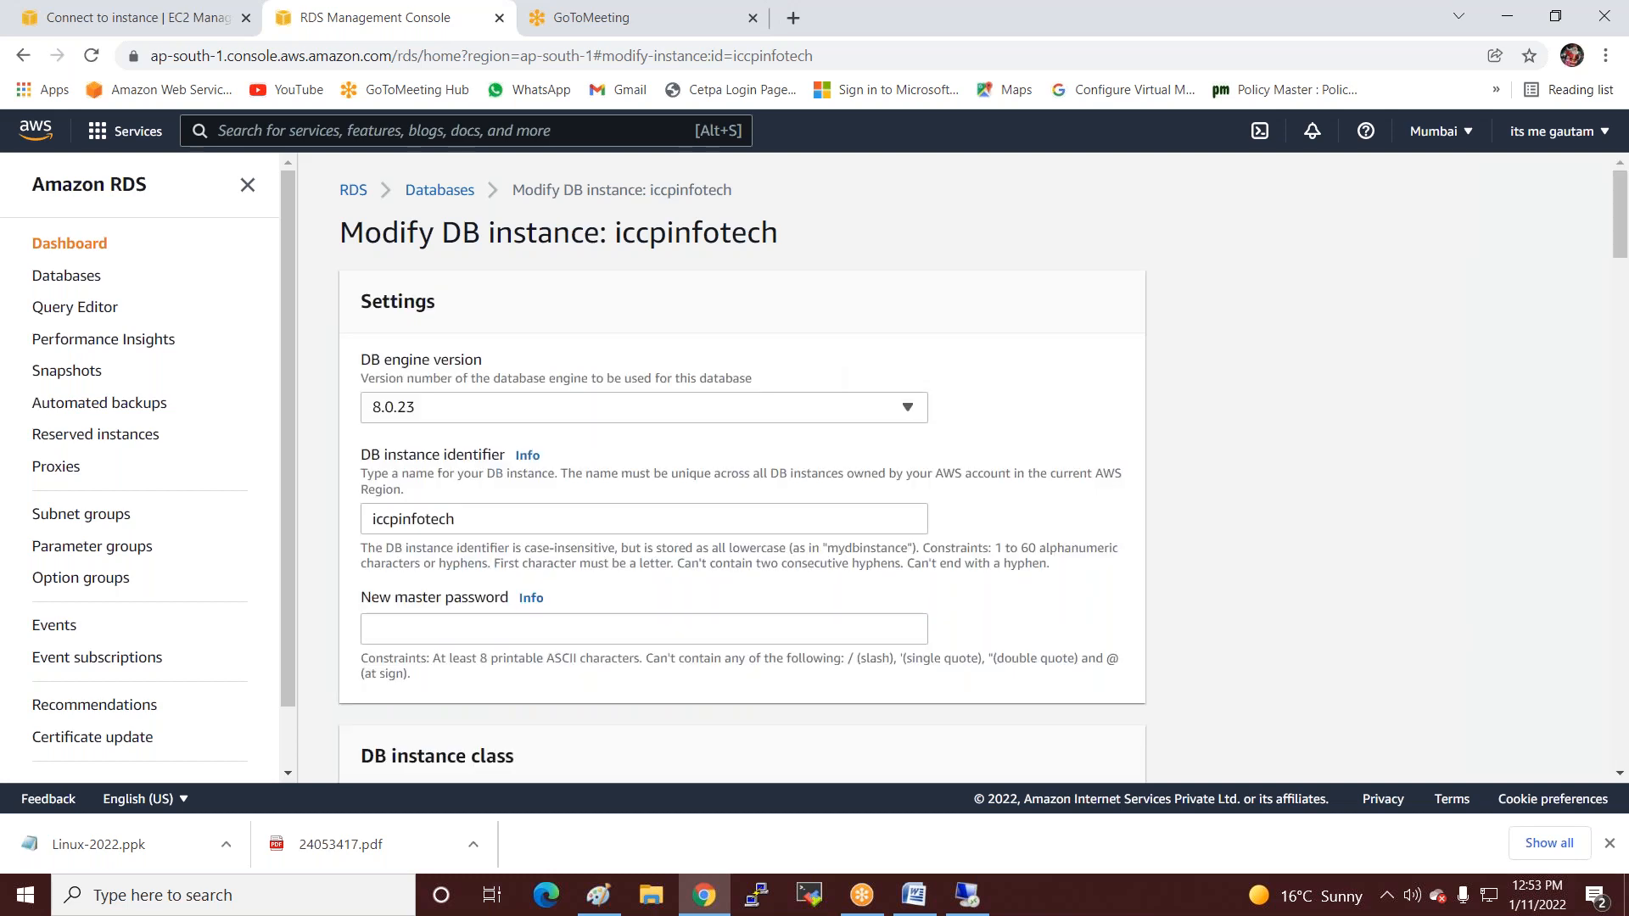
Set iccpinfotech to Not publicly accessible under Additional configuration.
{"action": "scroll", "coordinate": [933, 568], "scroll_direction": "down", "scroll_amount": 7}
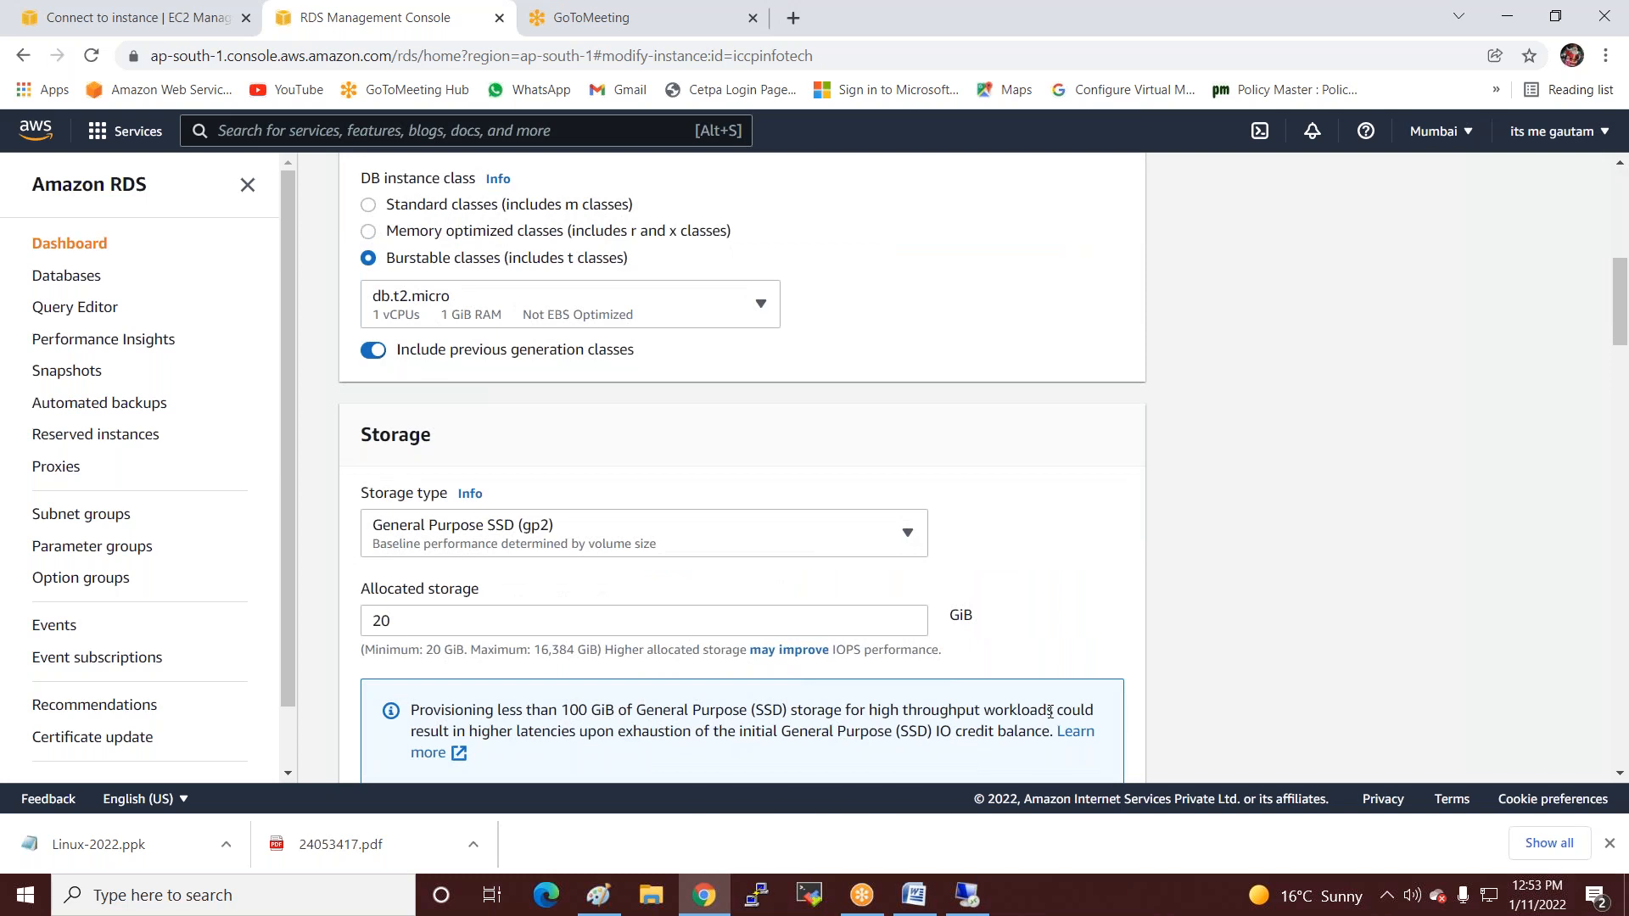
{"action": "scroll", "coordinate": [827, 538], "scroll_direction": "up", "scroll_amount": 6}
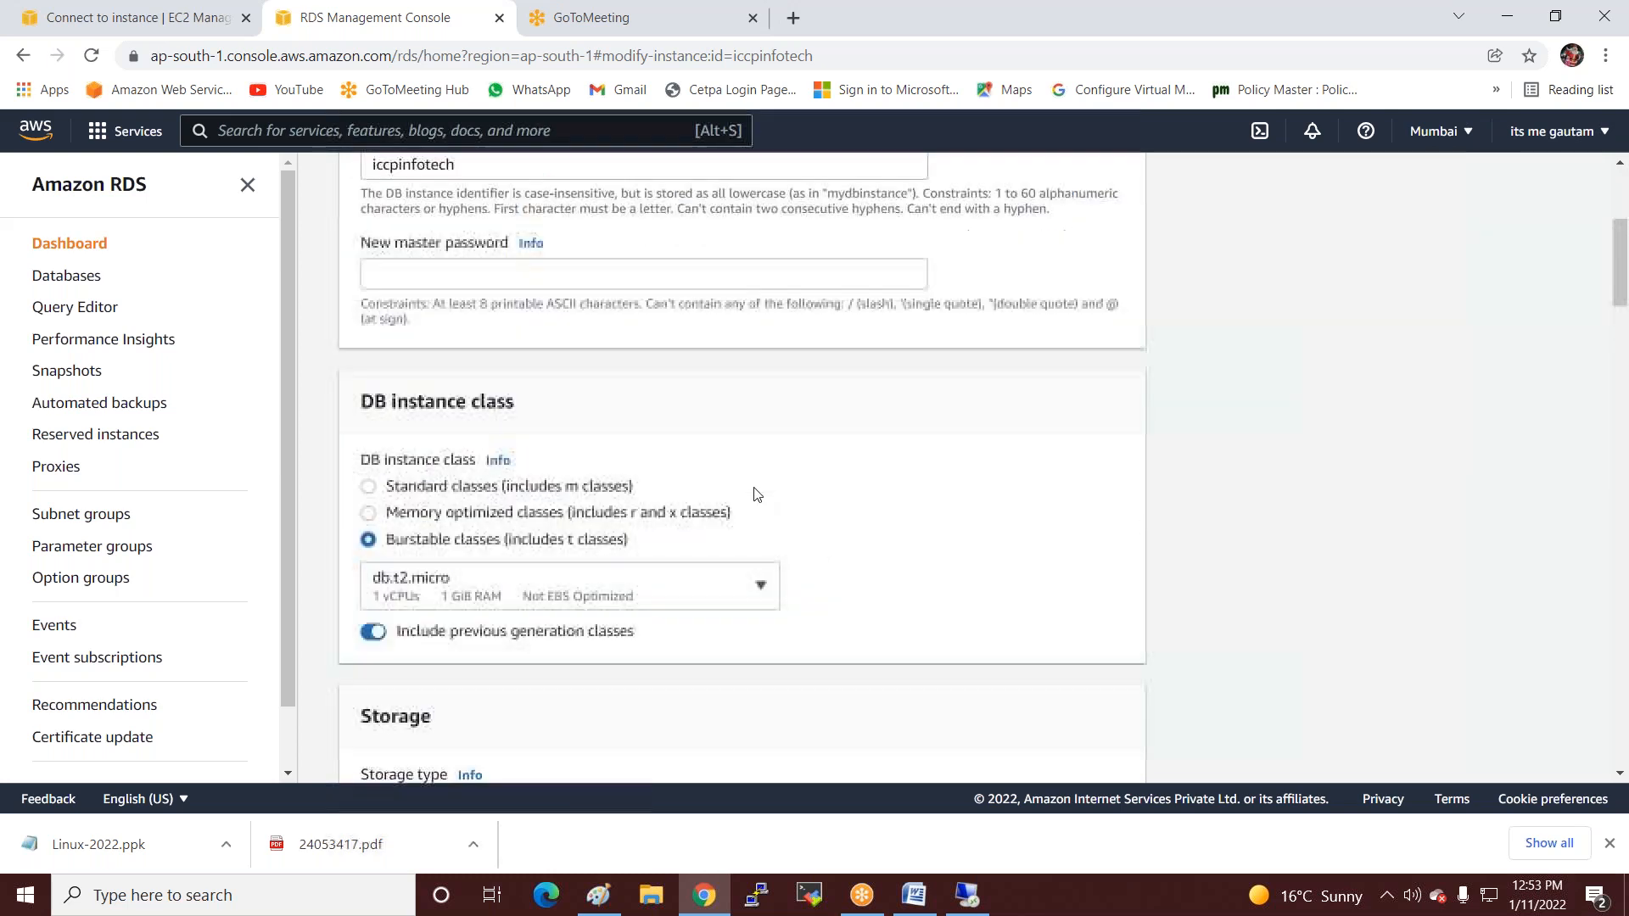
{"action": "scroll", "coordinate": [757, 493], "scroll_direction": "down", "scroll_amount": 7}
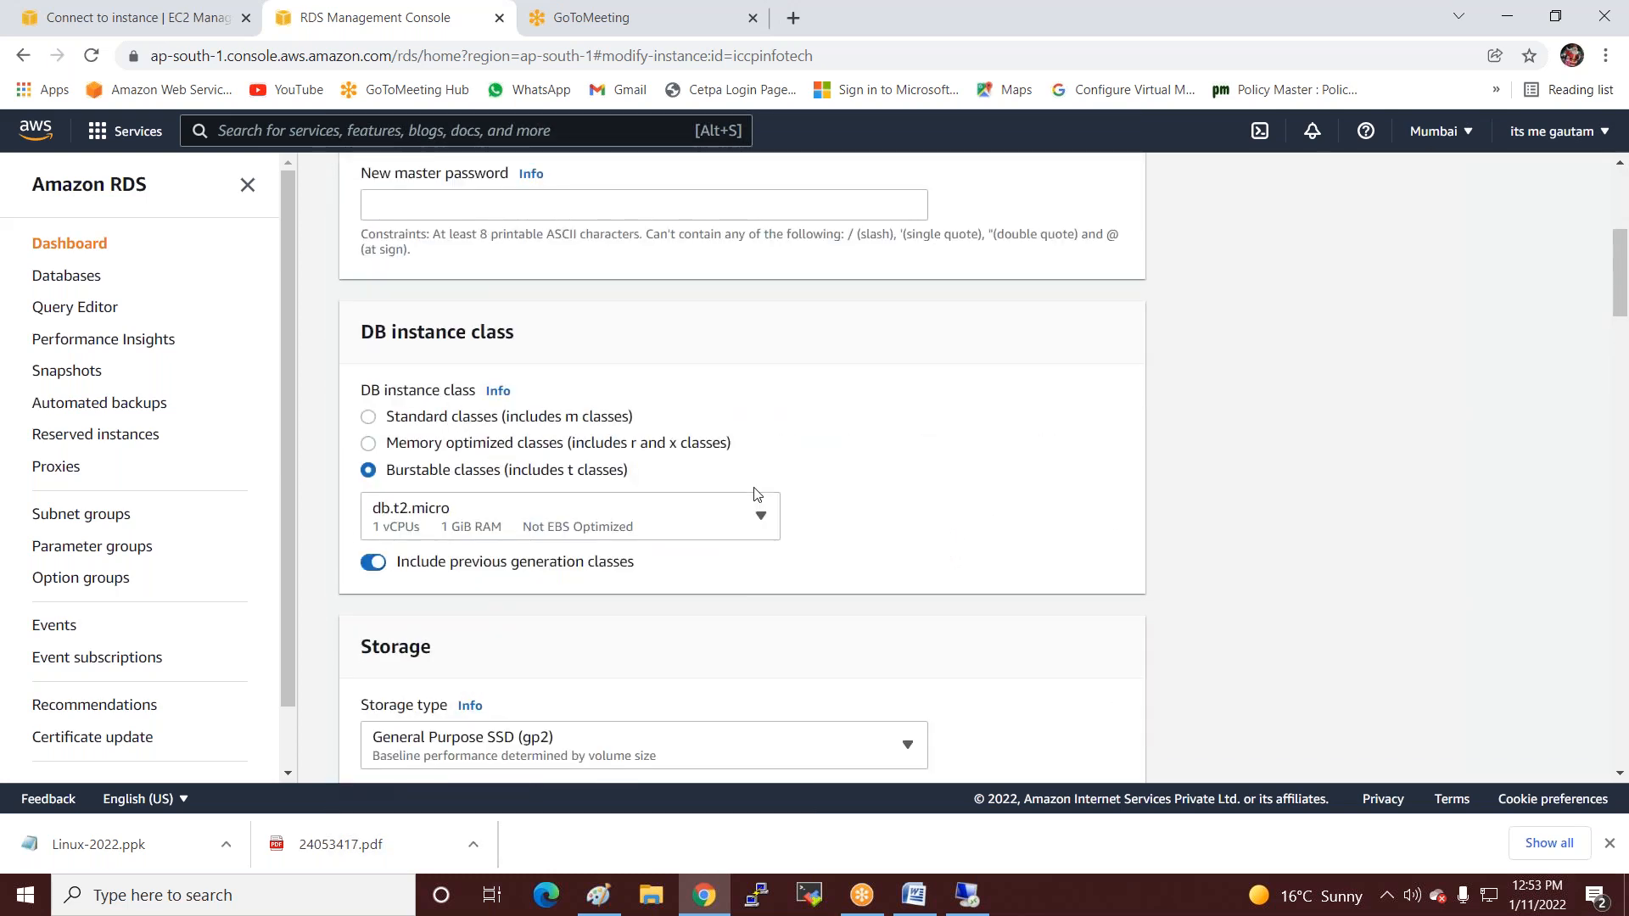
{"action": "scroll", "coordinate": [526, 521], "scroll_direction": "down", "scroll_amount": 2}
{"action": "scroll", "coordinate": [526, 528], "scroll_direction": "down", "scroll_amount": 2}
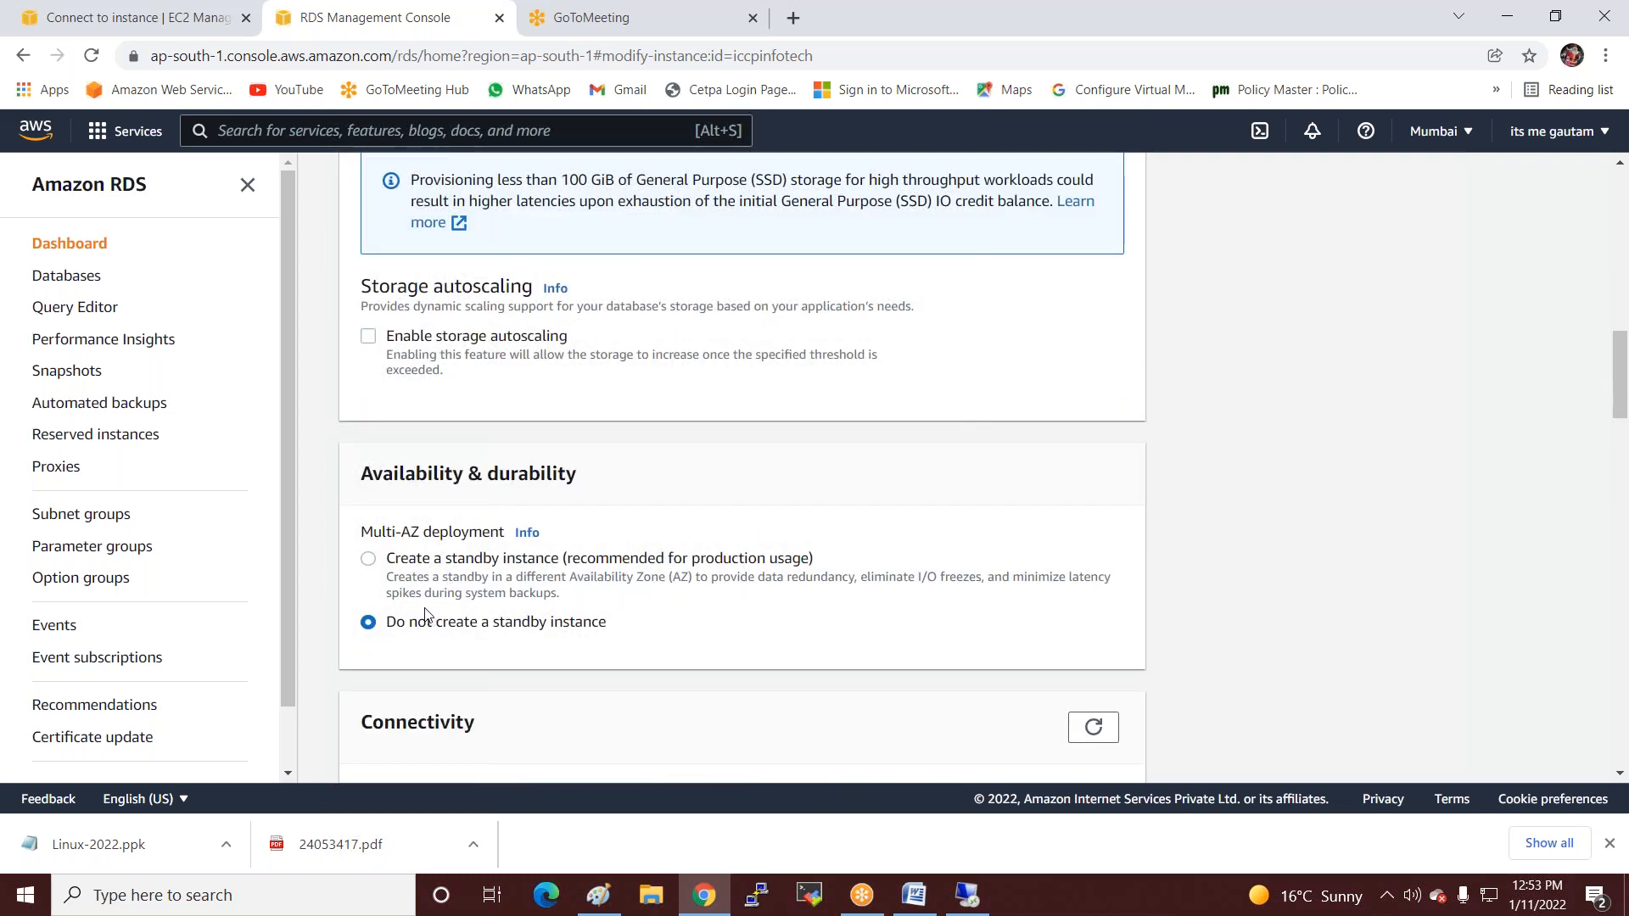
{"action": "scroll", "coordinate": [405, 598], "scroll_direction": "down", "scroll_amount": 2}
{"action": "scroll", "coordinate": [507, 540], "scroll_direction": "down", "scroll_amount": 1}
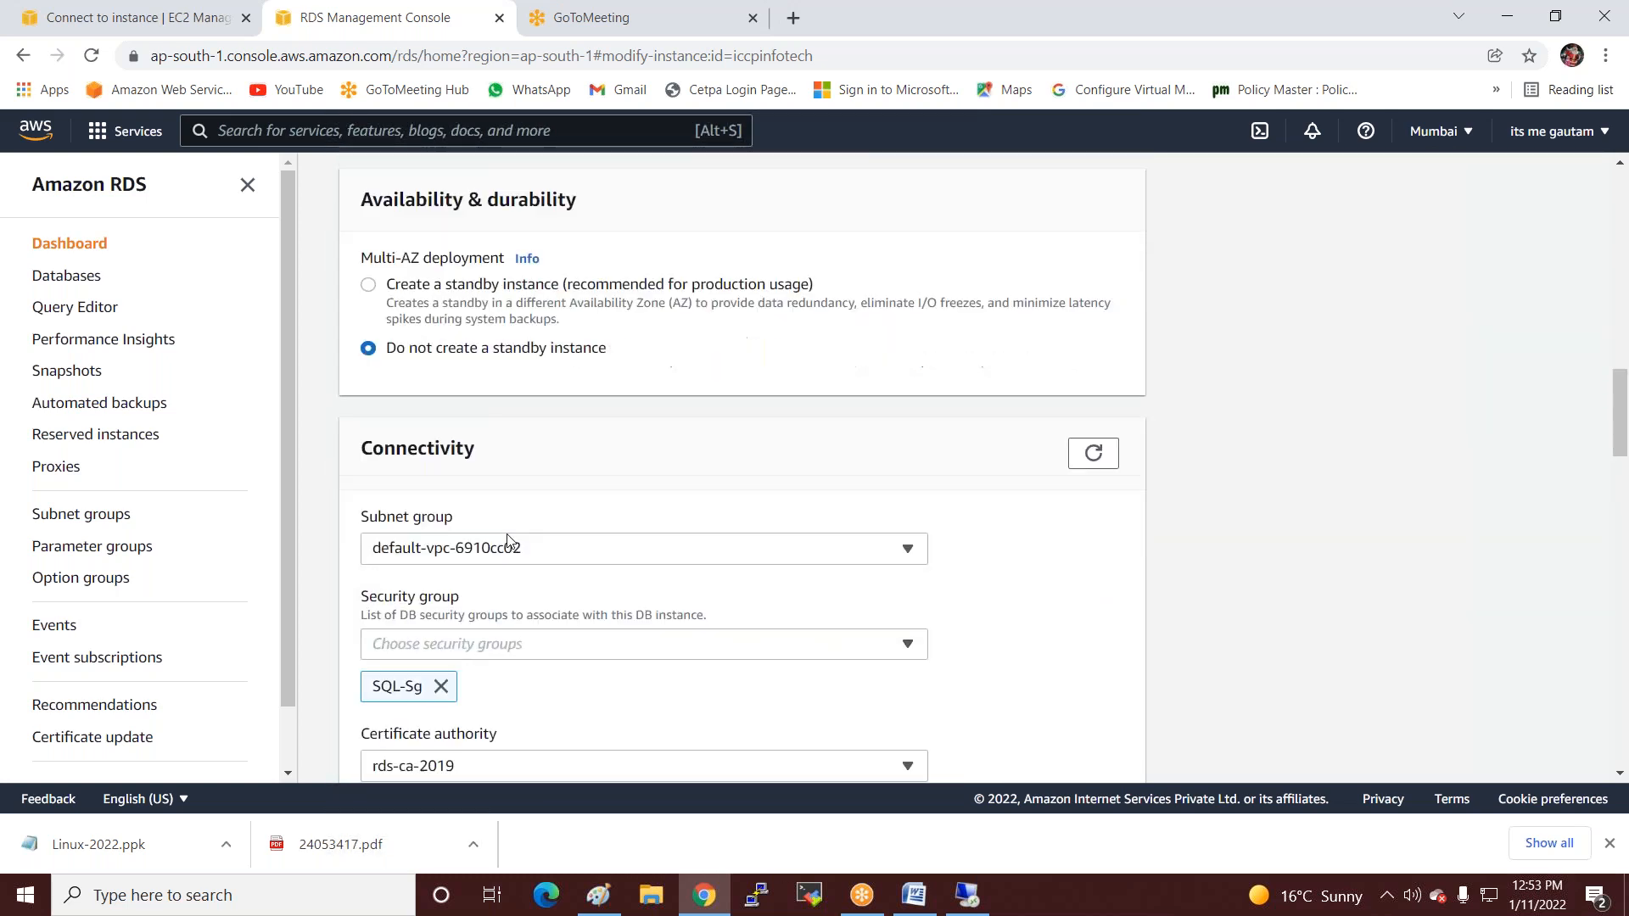
{"action": "scroll", "coordinate": [399, 603], "scroll_direction": "down", "scroll_amount": 1}
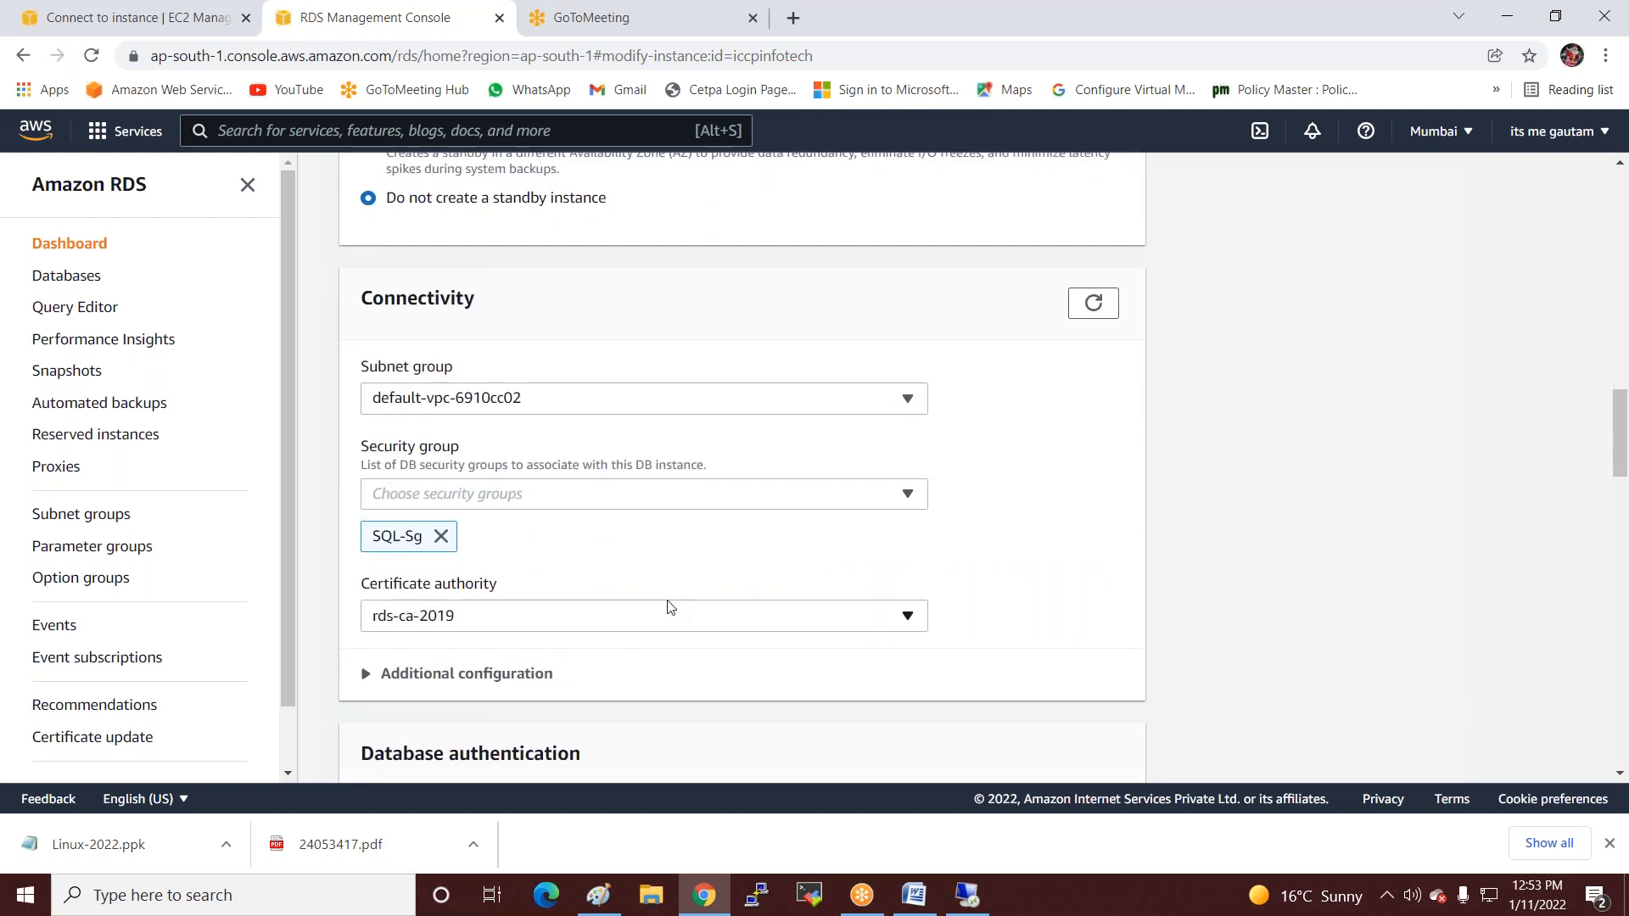
{"action": "scroll", "coordinate": [665, 604], "scroll_direction": "down", "scroll_amount": 1}
{"action": "left_click", "coordinate": [410, 572]}
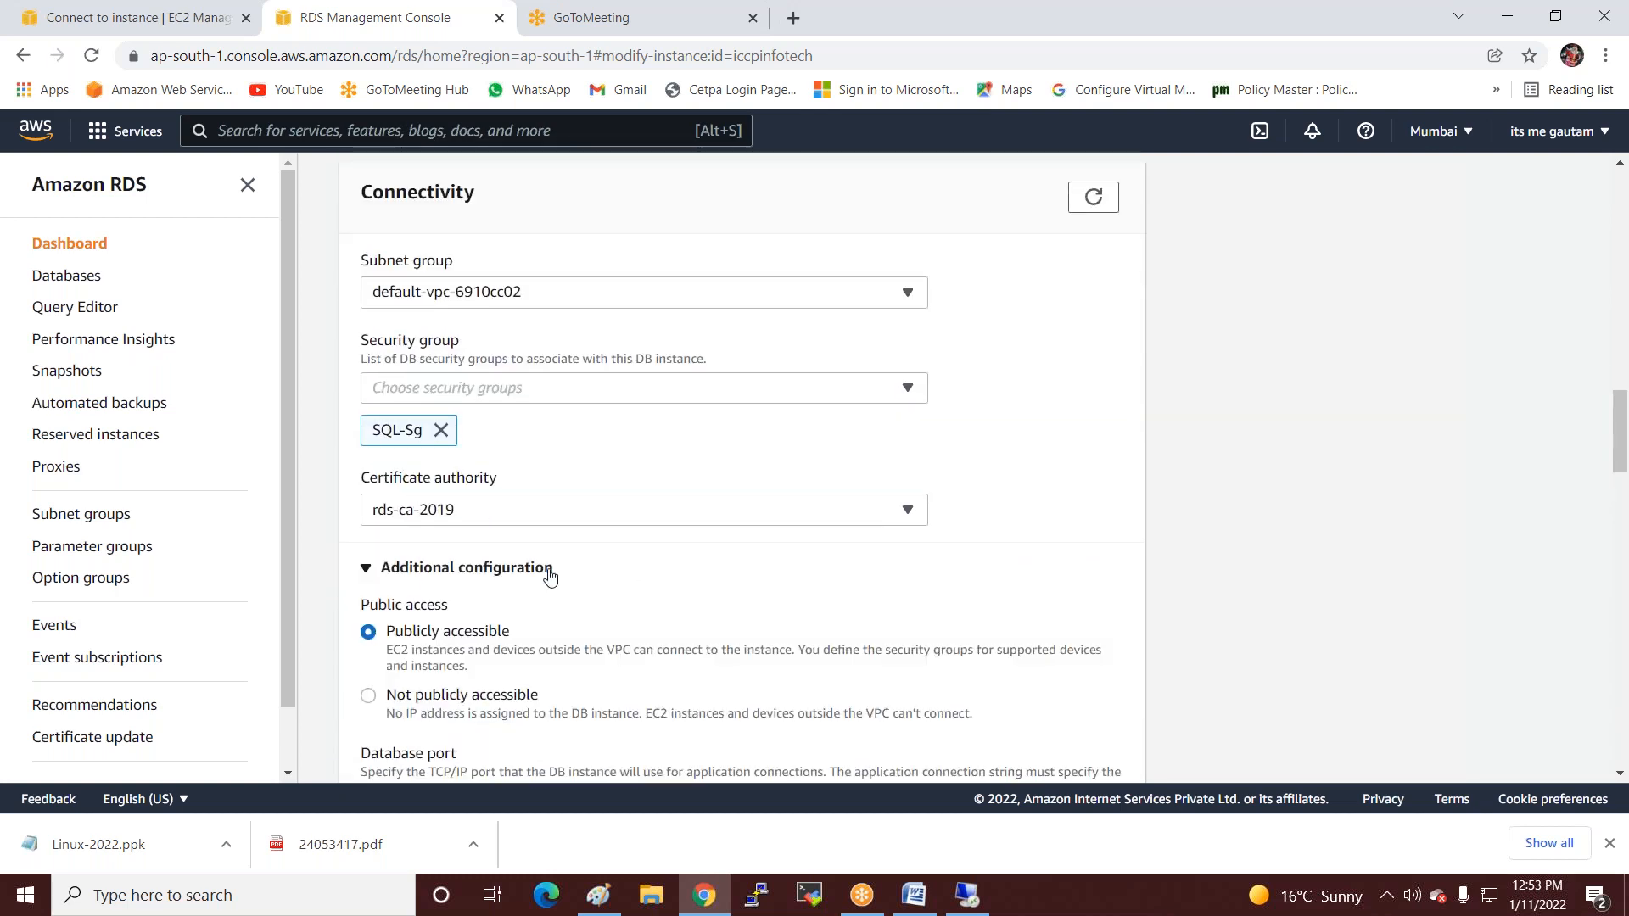
{"action": "scroll", "coordinate": [547, 573], "scroll_direction": "down", "scroll_amount": 2}
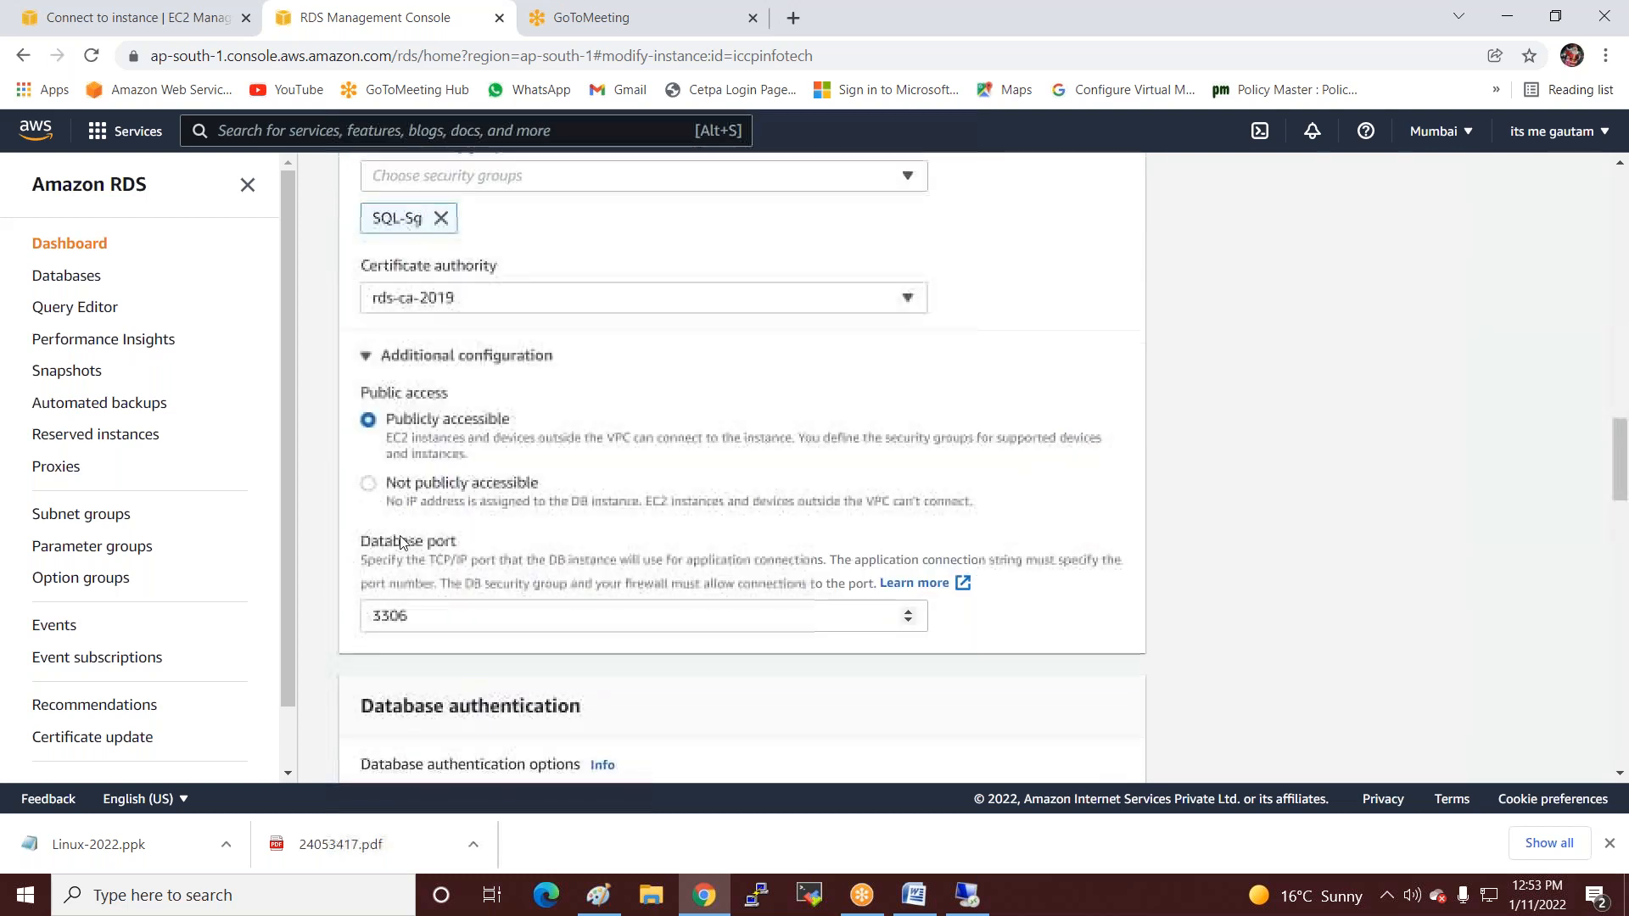
{"action": "left_click", "coordinate": [370, 485]}
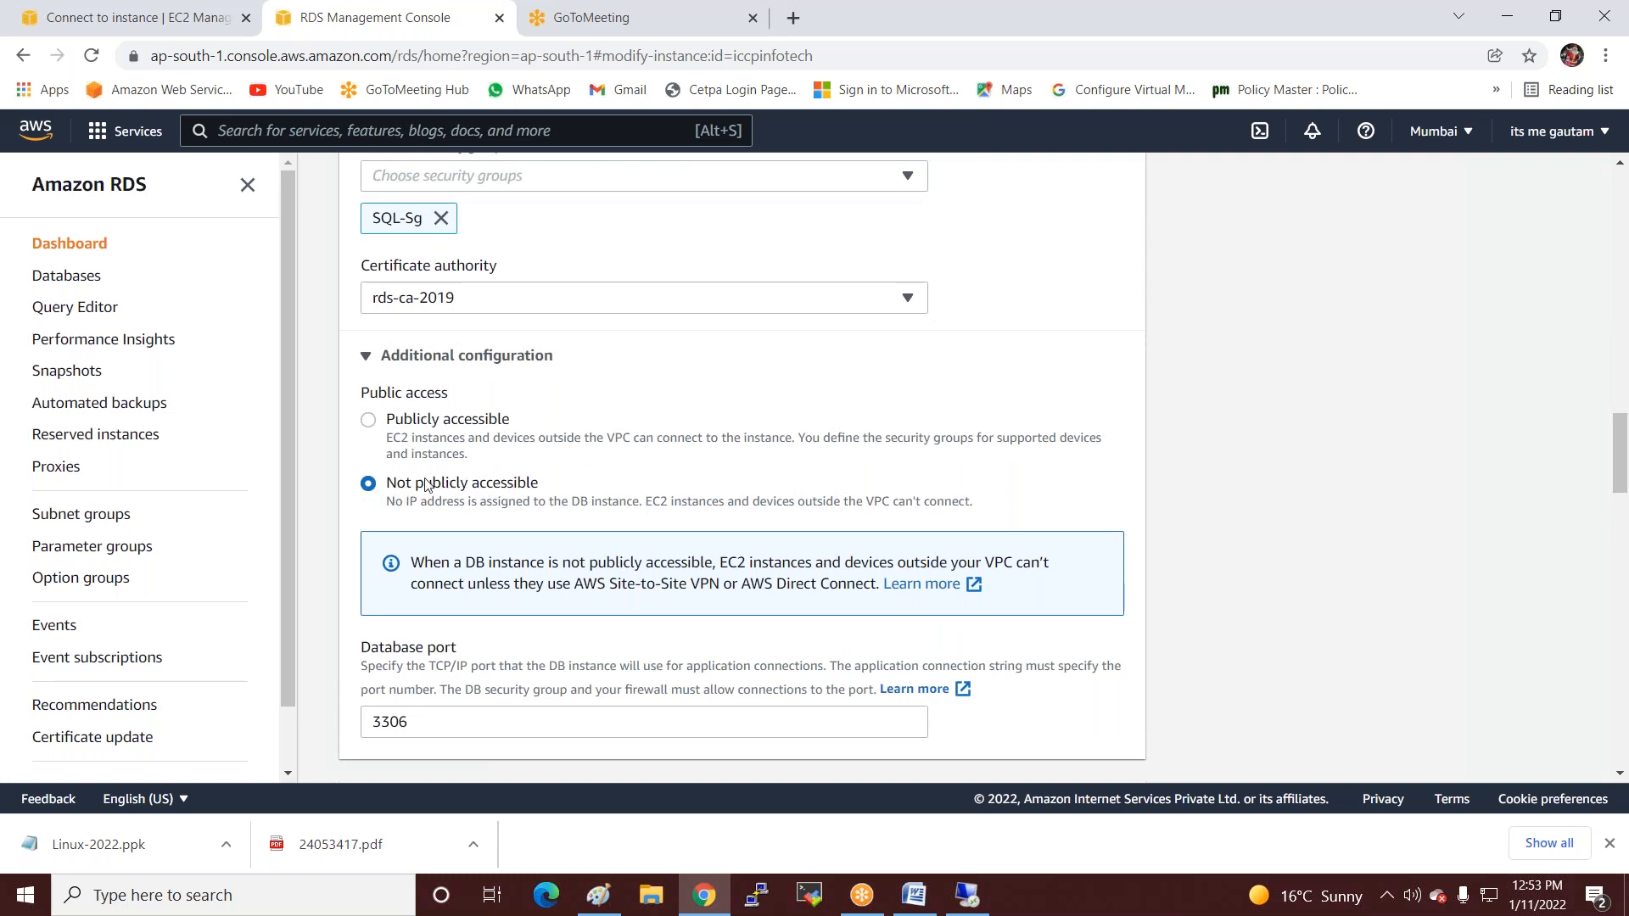
{"action": "scroll", "coordinate": [1338, 486], "scroll_direction": "down", "scroll_amount": 15}
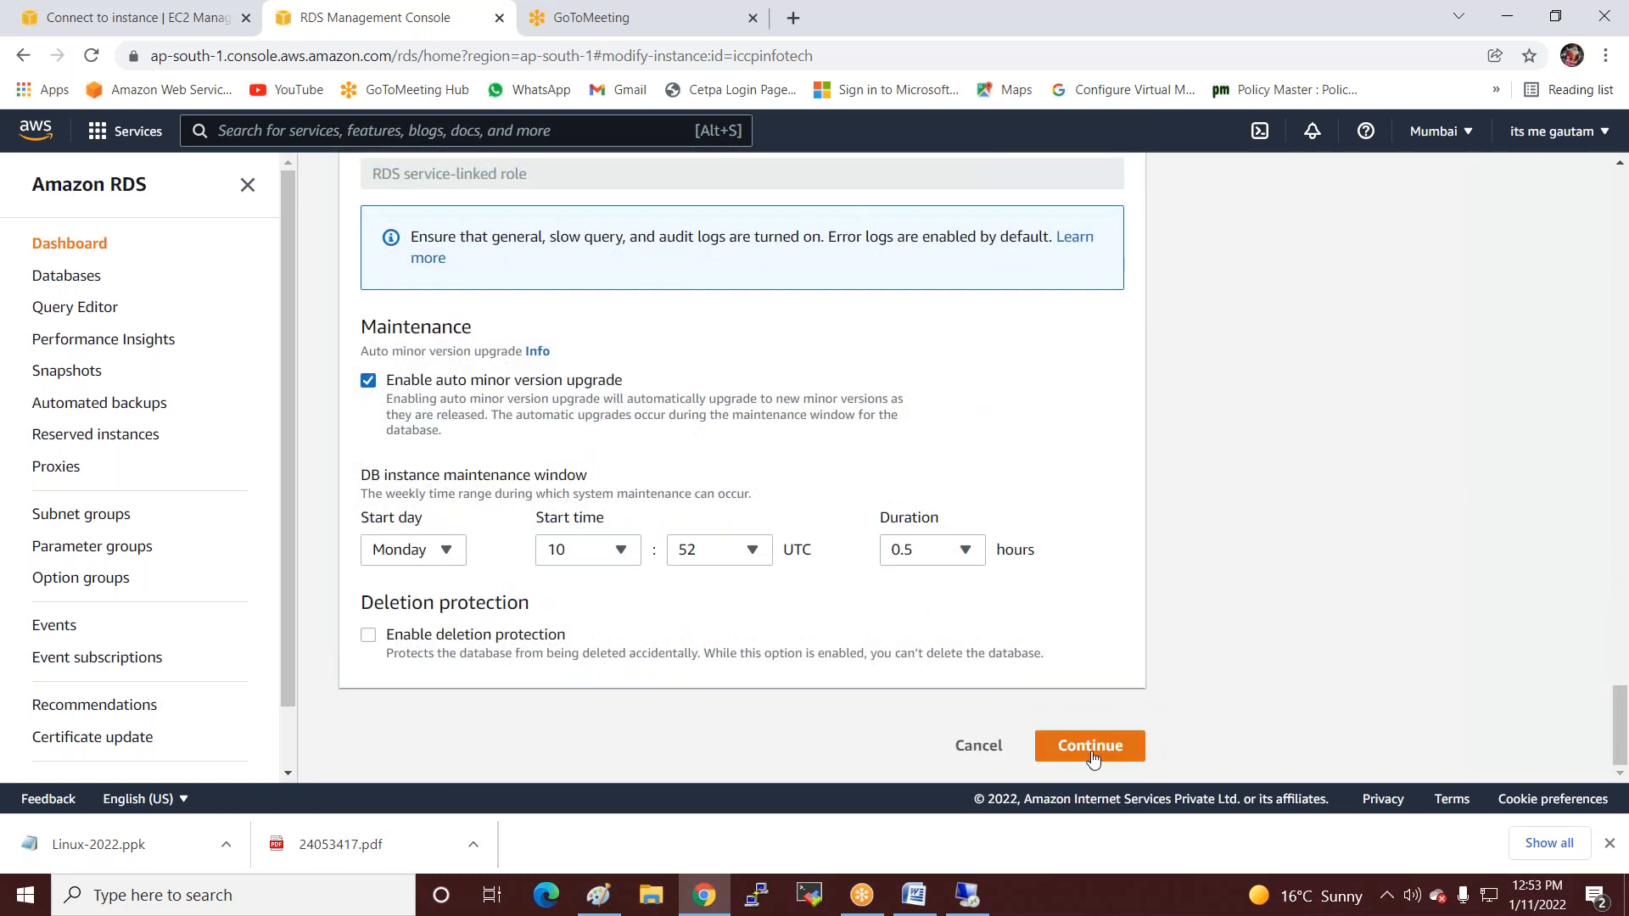
Continue and apply the change with Modify DB instance, then open iccpinfotech's details.
{"action": "left_click", "coordinate": [1091, 746]}
{"action": "scroll", "coordinate": [1163, 702], "scroll_direction": "down", "scroll_amount": 1}
{"action": "left_click", "coordinate": [1045, 747]}
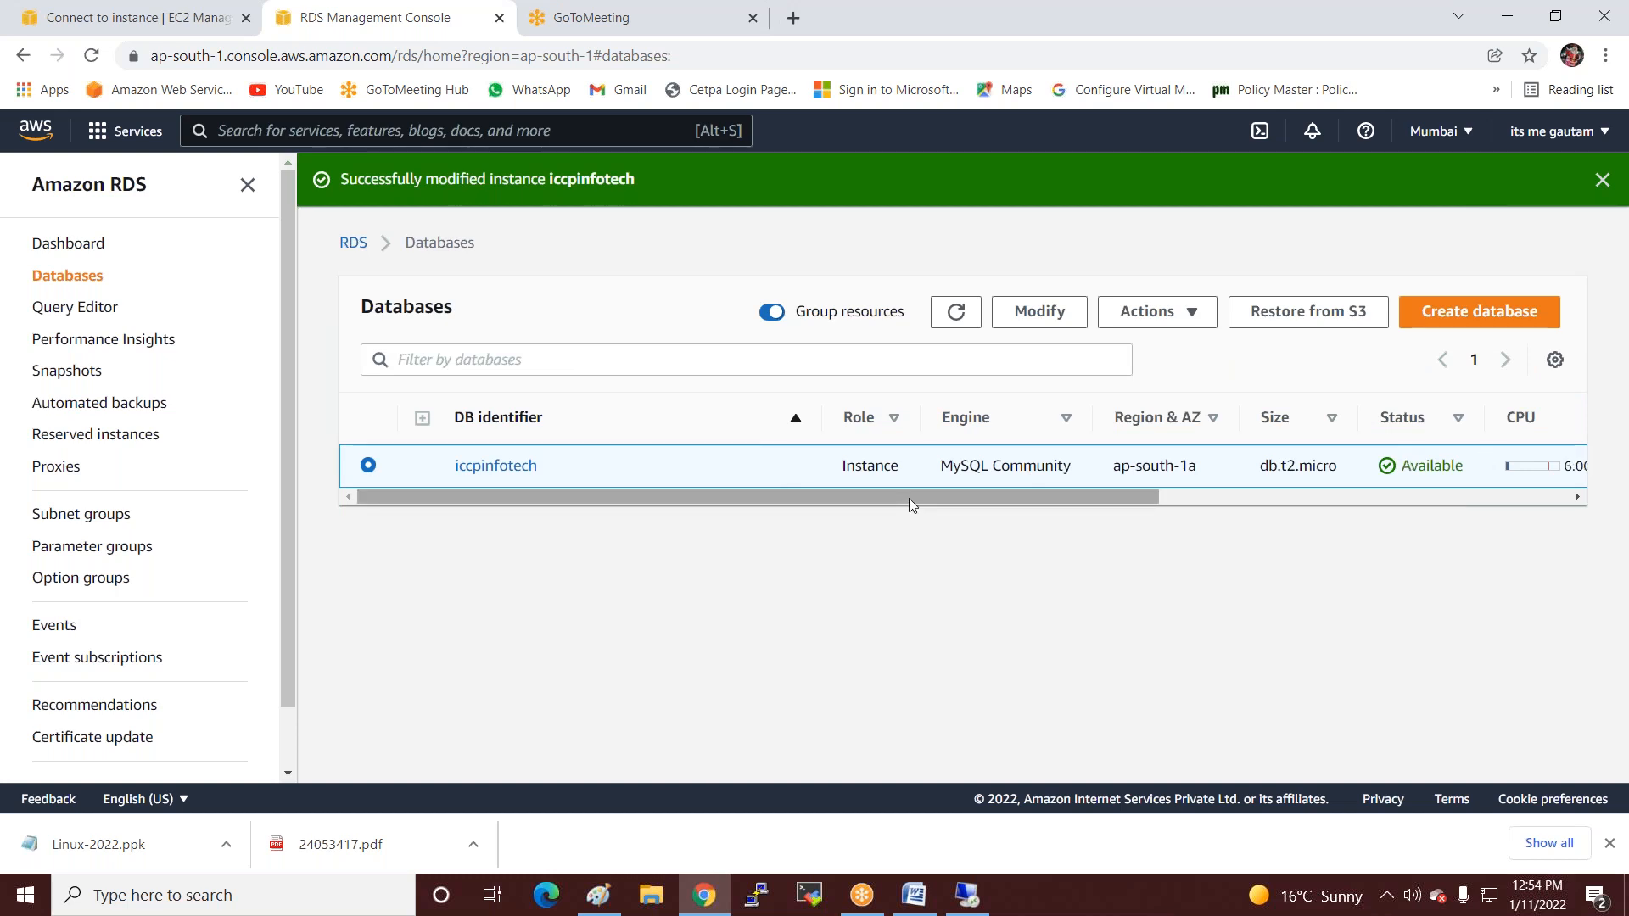
{"action": "left_click", "coordinate": [493, 473]}
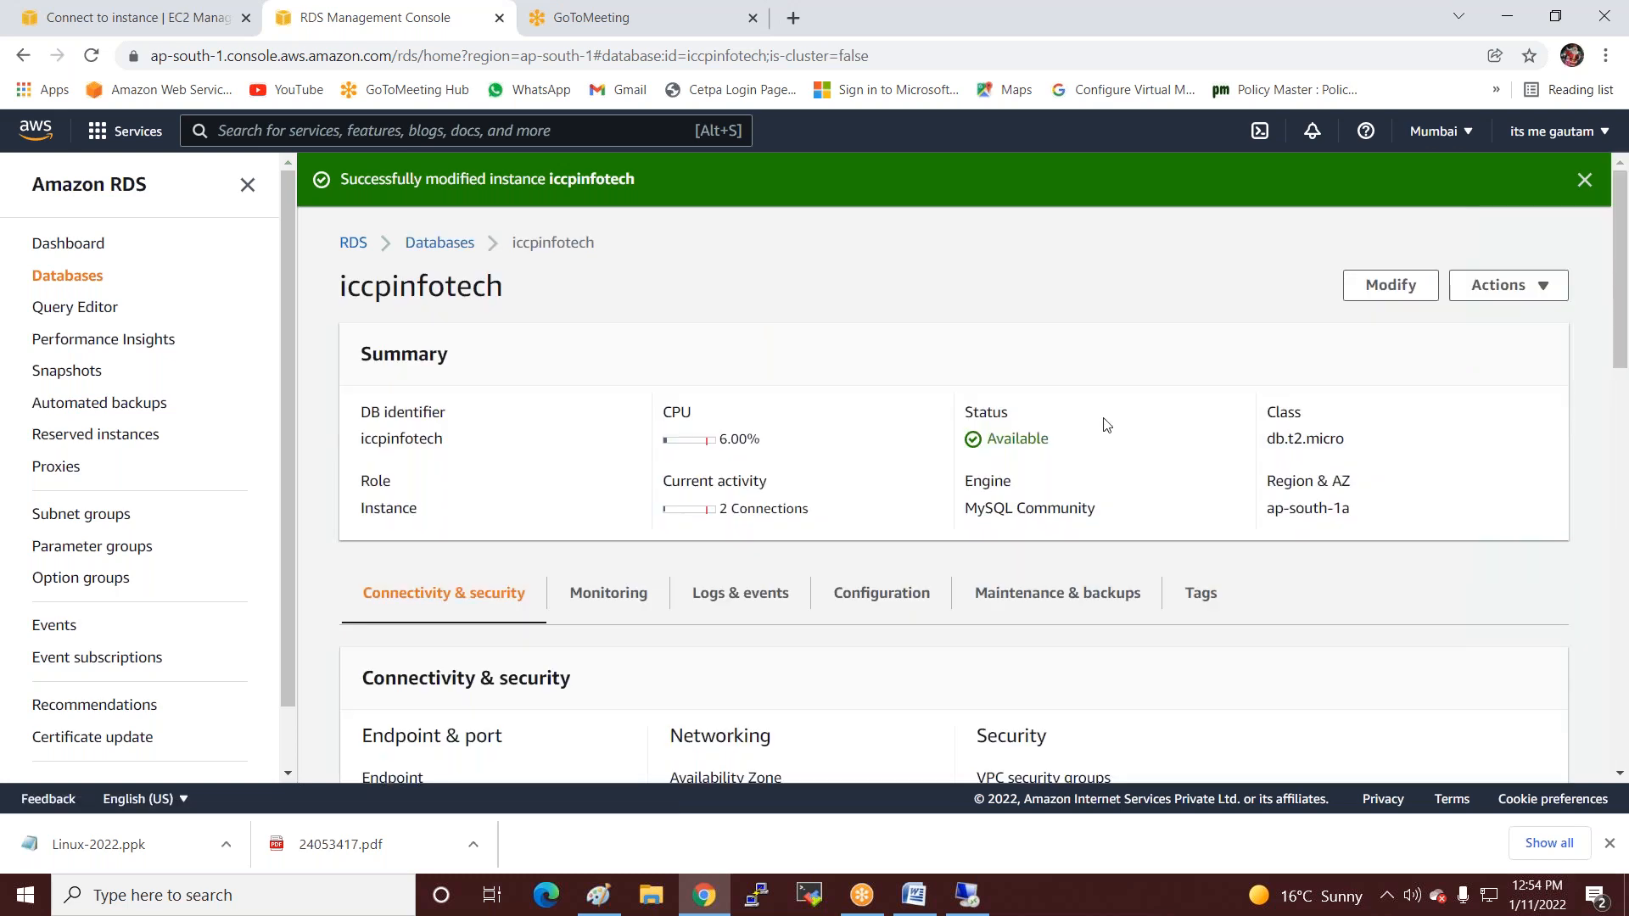
Reload iccpinfotech's details to confirm status Modifying and Publicly accessible now No.
{"action": "scroll", "coordinate": [1185, 486], "scroll_direction": "down", "scroll_amount": 2}
{"action": "scroll", "coordinate": [1185, 485], "scroll_direction": "down", "scroll_amount": 3}
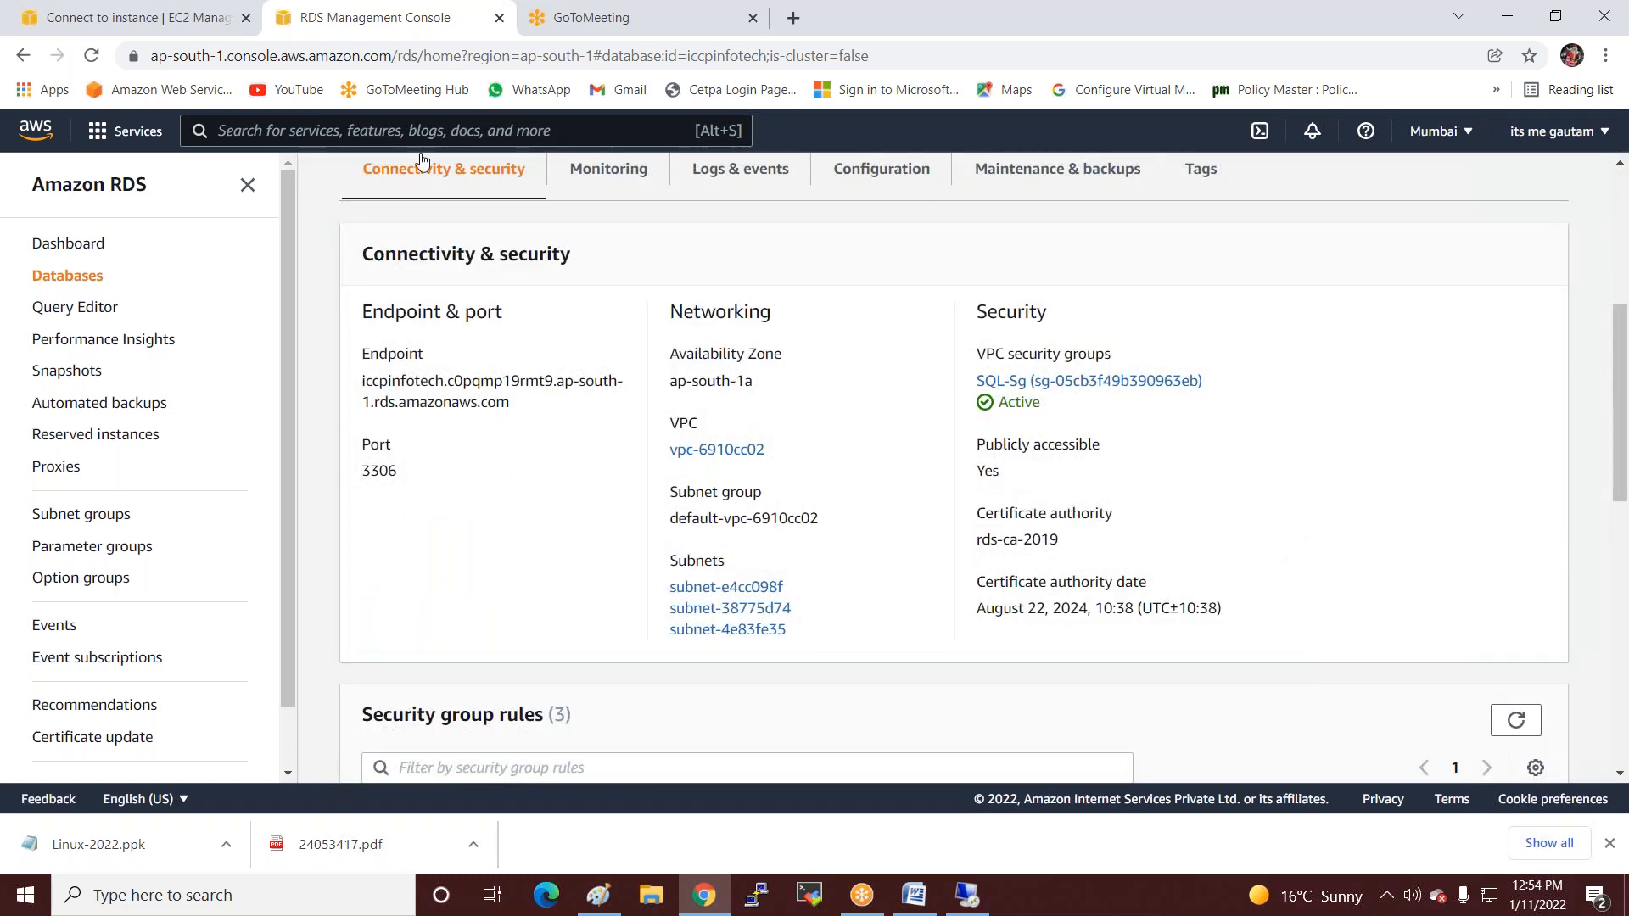
{"action": "left_click", "coordinate": [92, 56]}
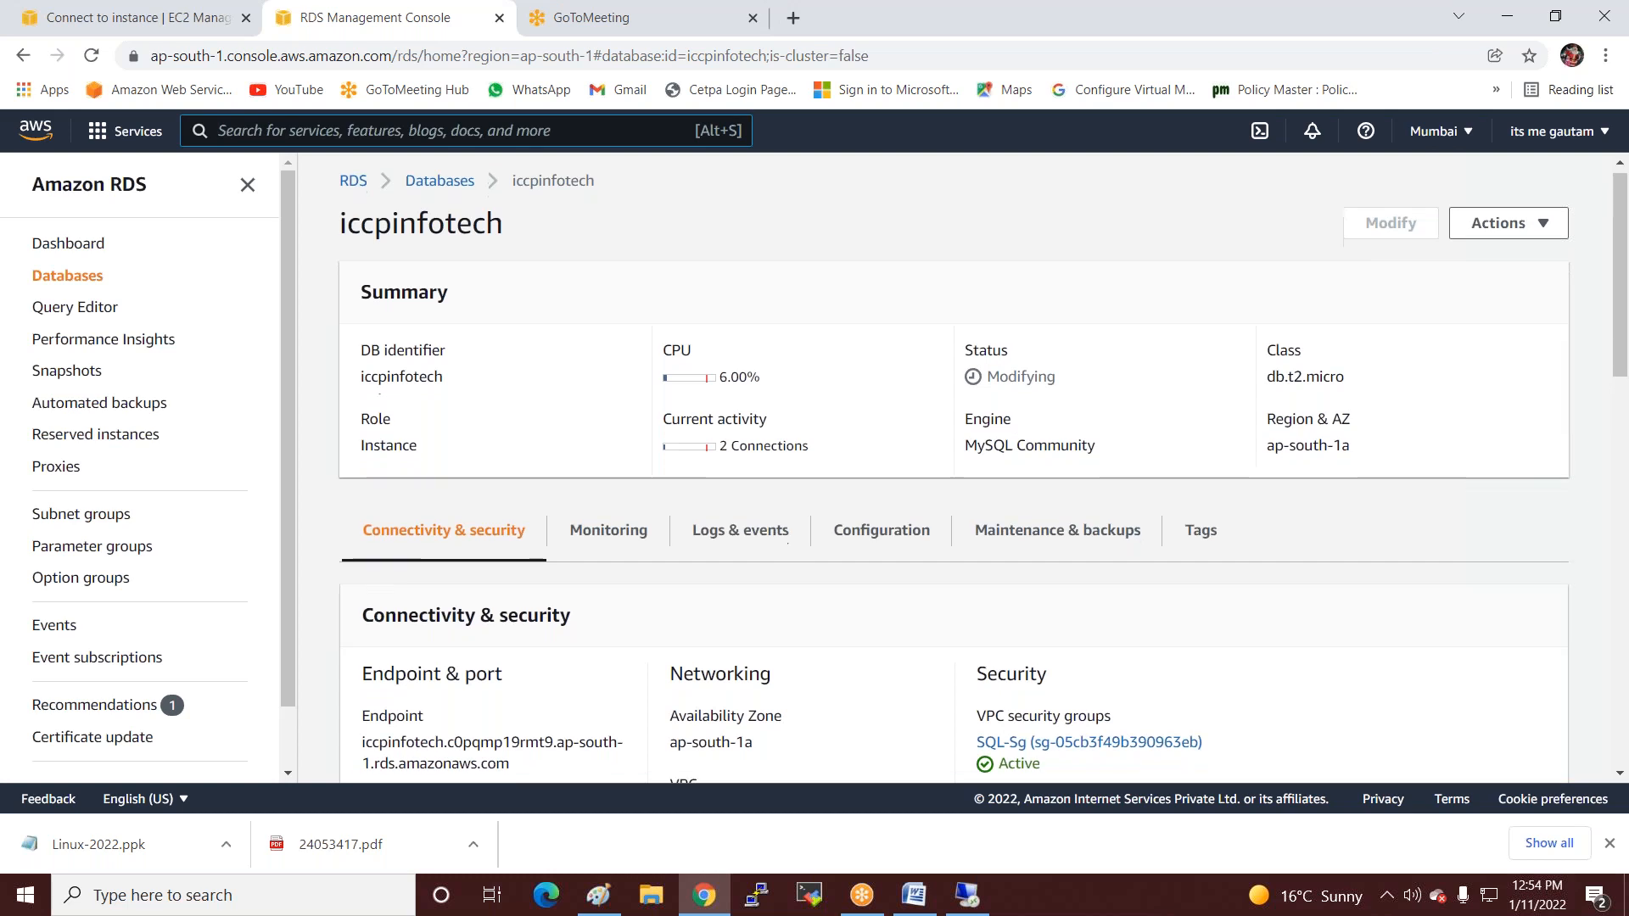
{"action": "scroll", "coordinate": [1092, 424], "scroll_direction": "down", "scroll_amount": 5}
{"action": "left_click_drag", "start_coordinate": [975, 388], "coordinate": [1014, 433]}
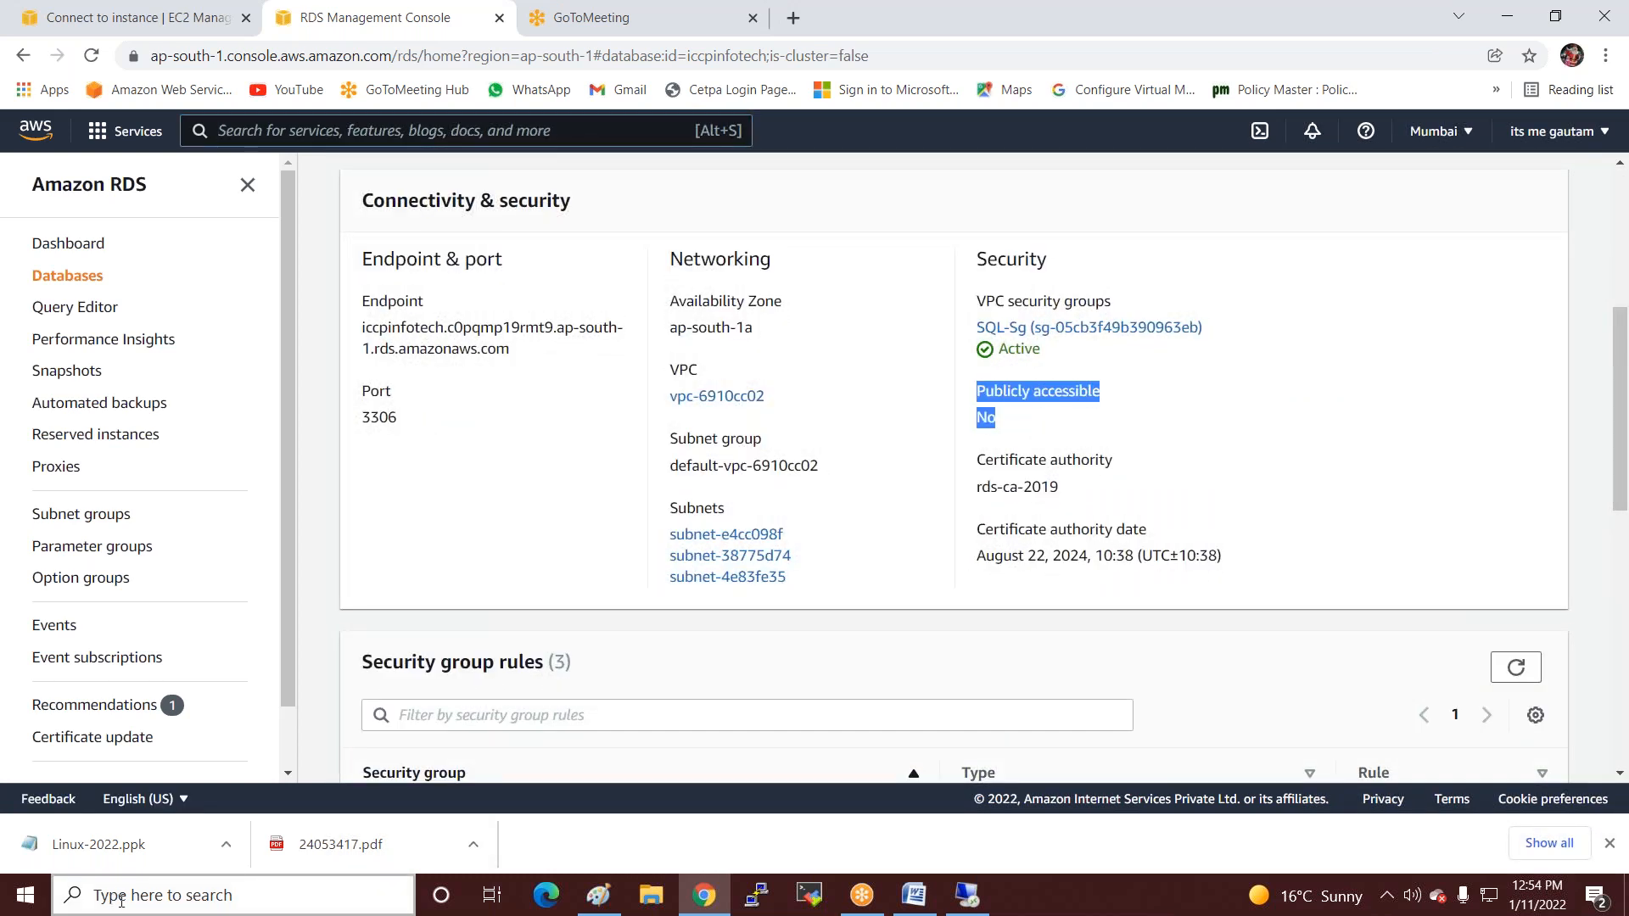
{"action": "left_click", "coordinate": [233, 895]}
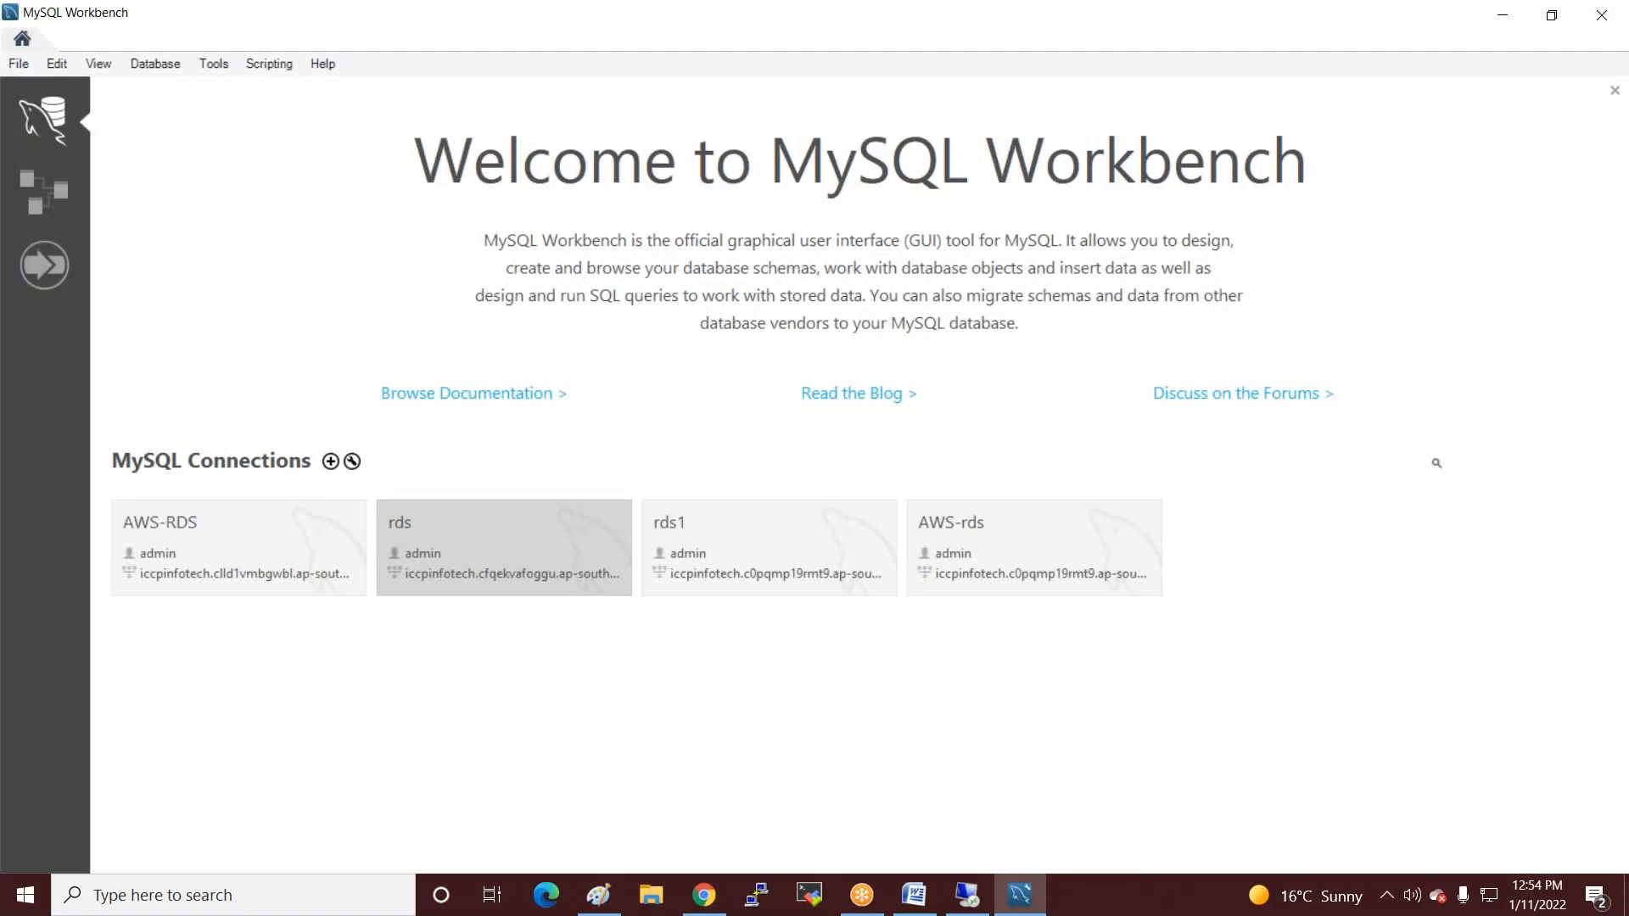
Try the AWS-rds connection from local Workbench, which fails with Cannot Connect to Database Server.
{"action": "left_click", "coordinate": [1101, 548]}
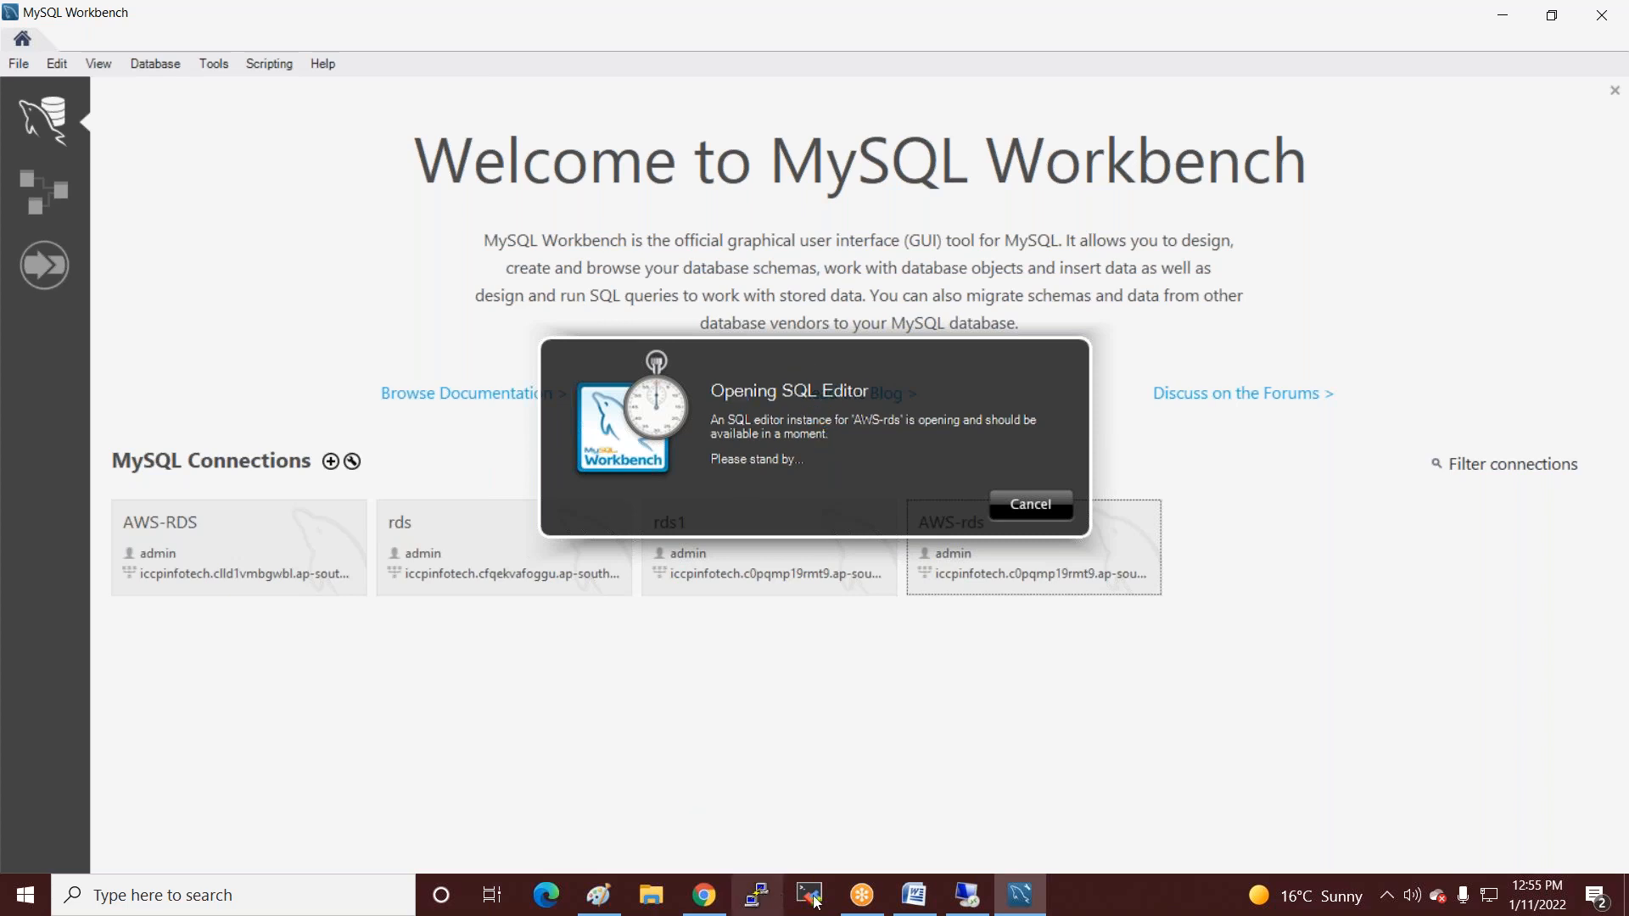
{"action": "left_click", "coordinate": [967, 895]}
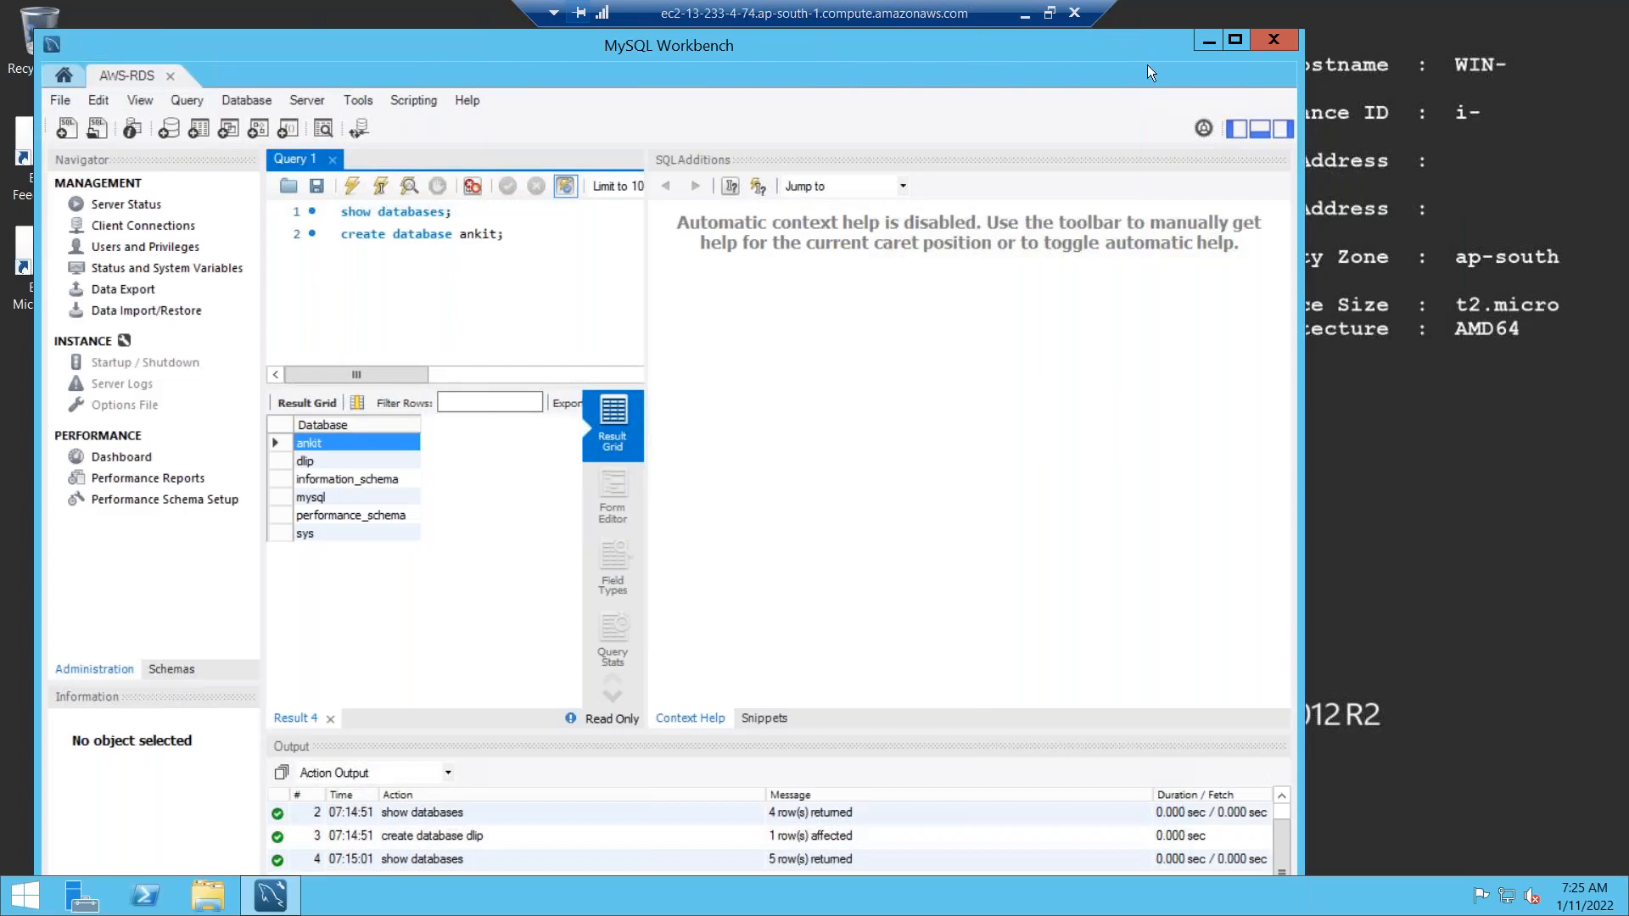
{"action": "left_click", "coordinate": [1266, 42]}
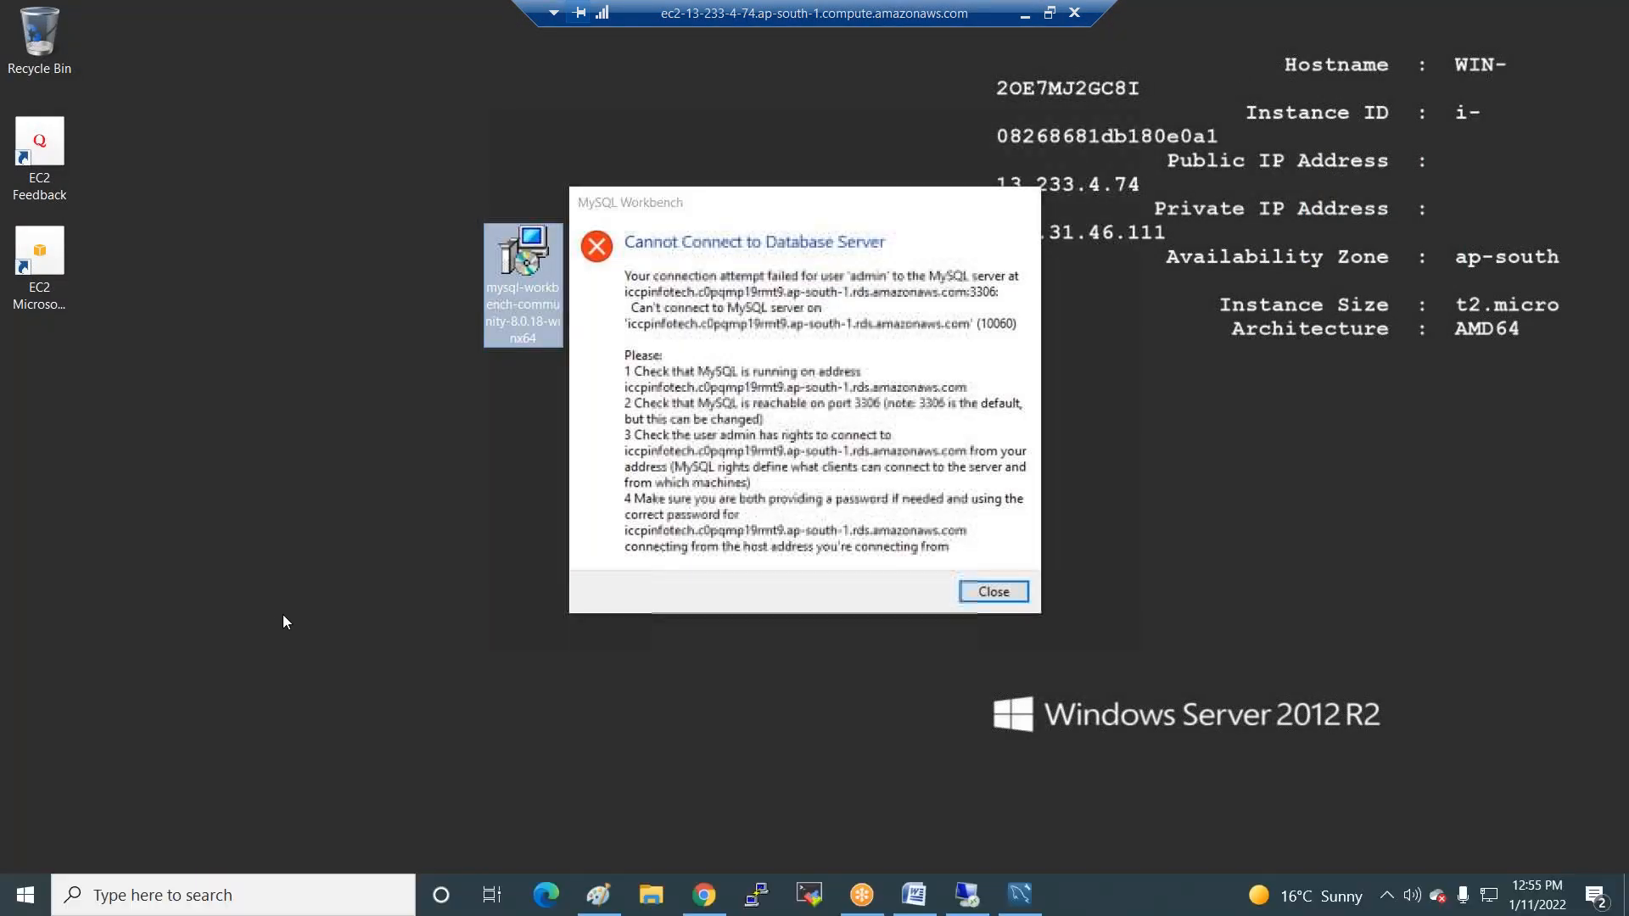
{"action": "key", "text": "super"}
Dismiss the connection error and open the AWS-RDS connection in the EC2 host's Workbench.
{"action": "left_click", "coordinate": [1006, 594]}
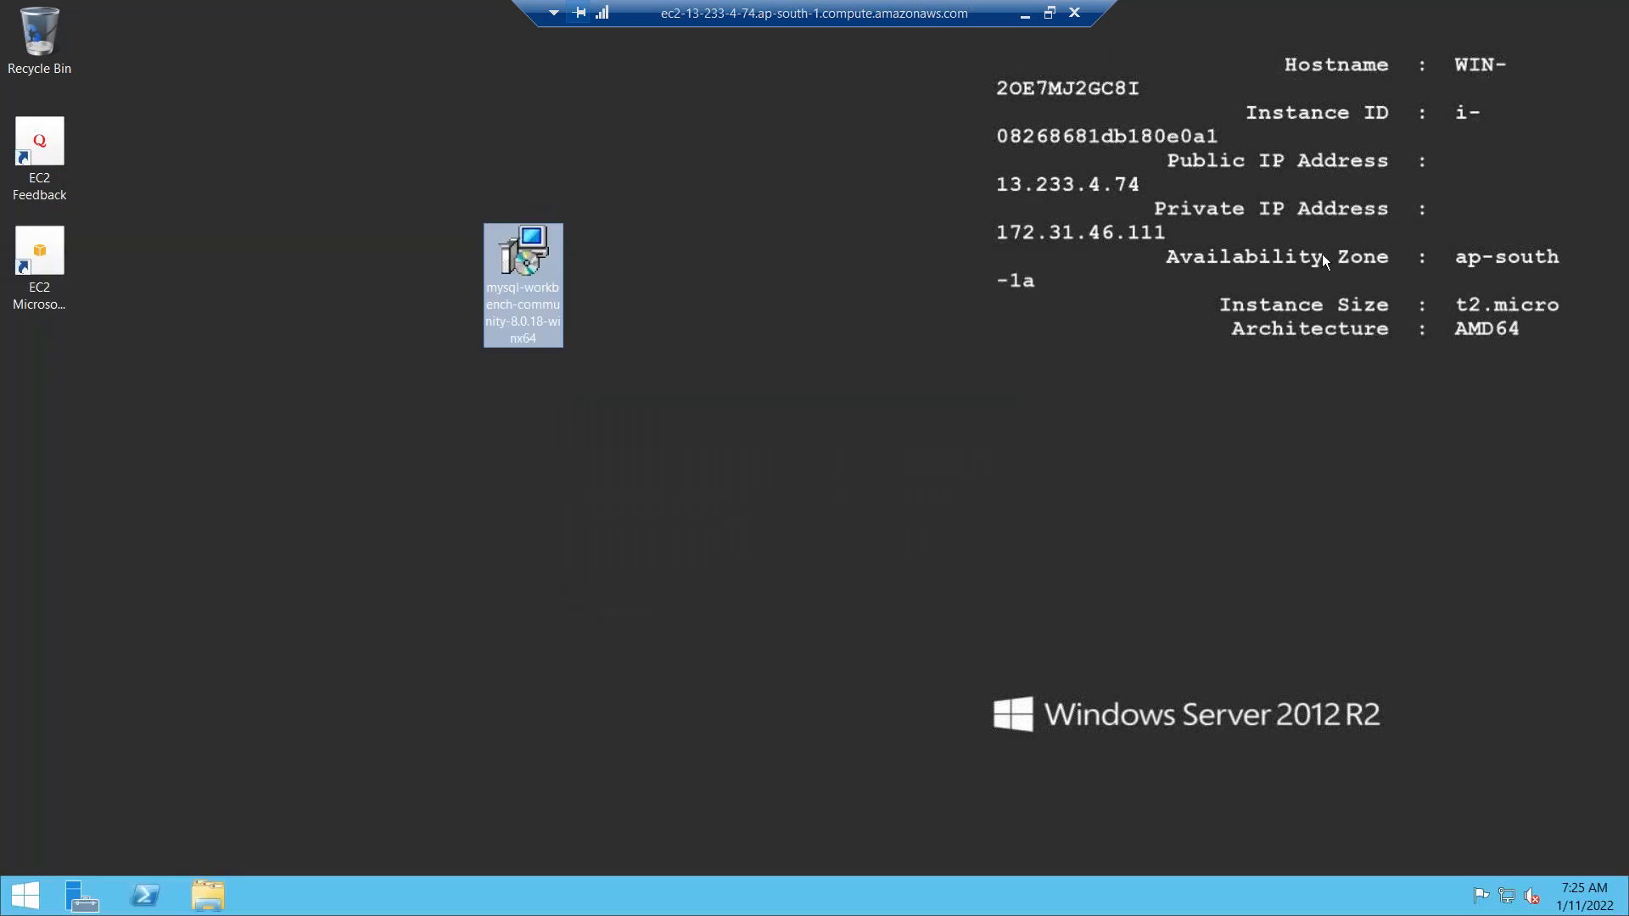
{"action": "key", "text": "super"}
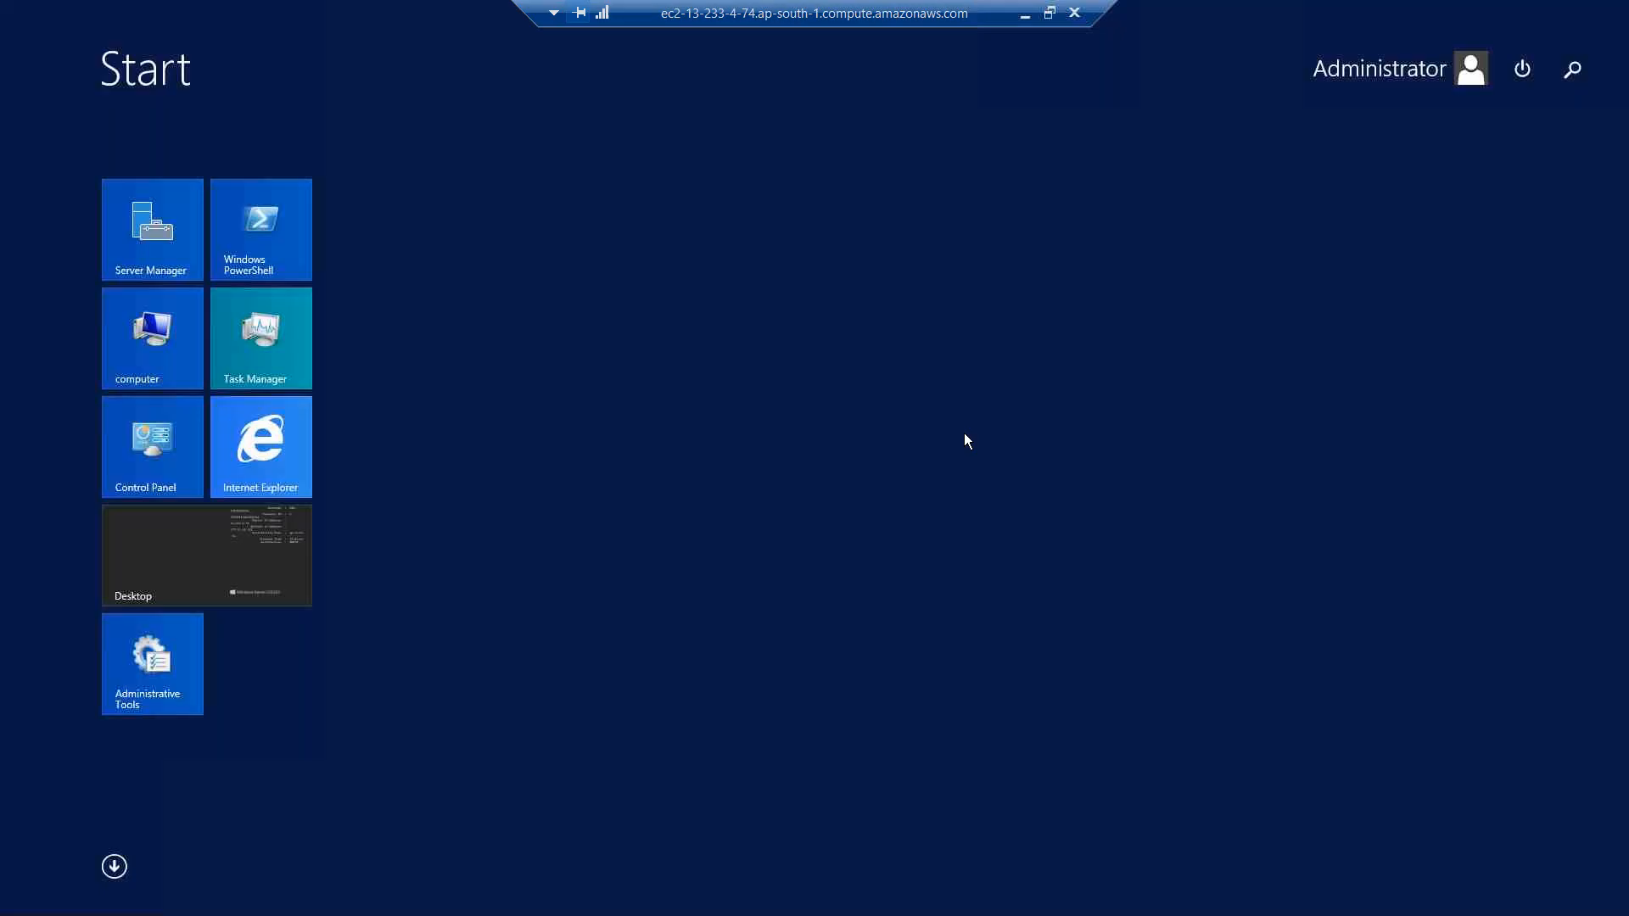
{"action": "type", "text": "workbench 8.0 CE"}
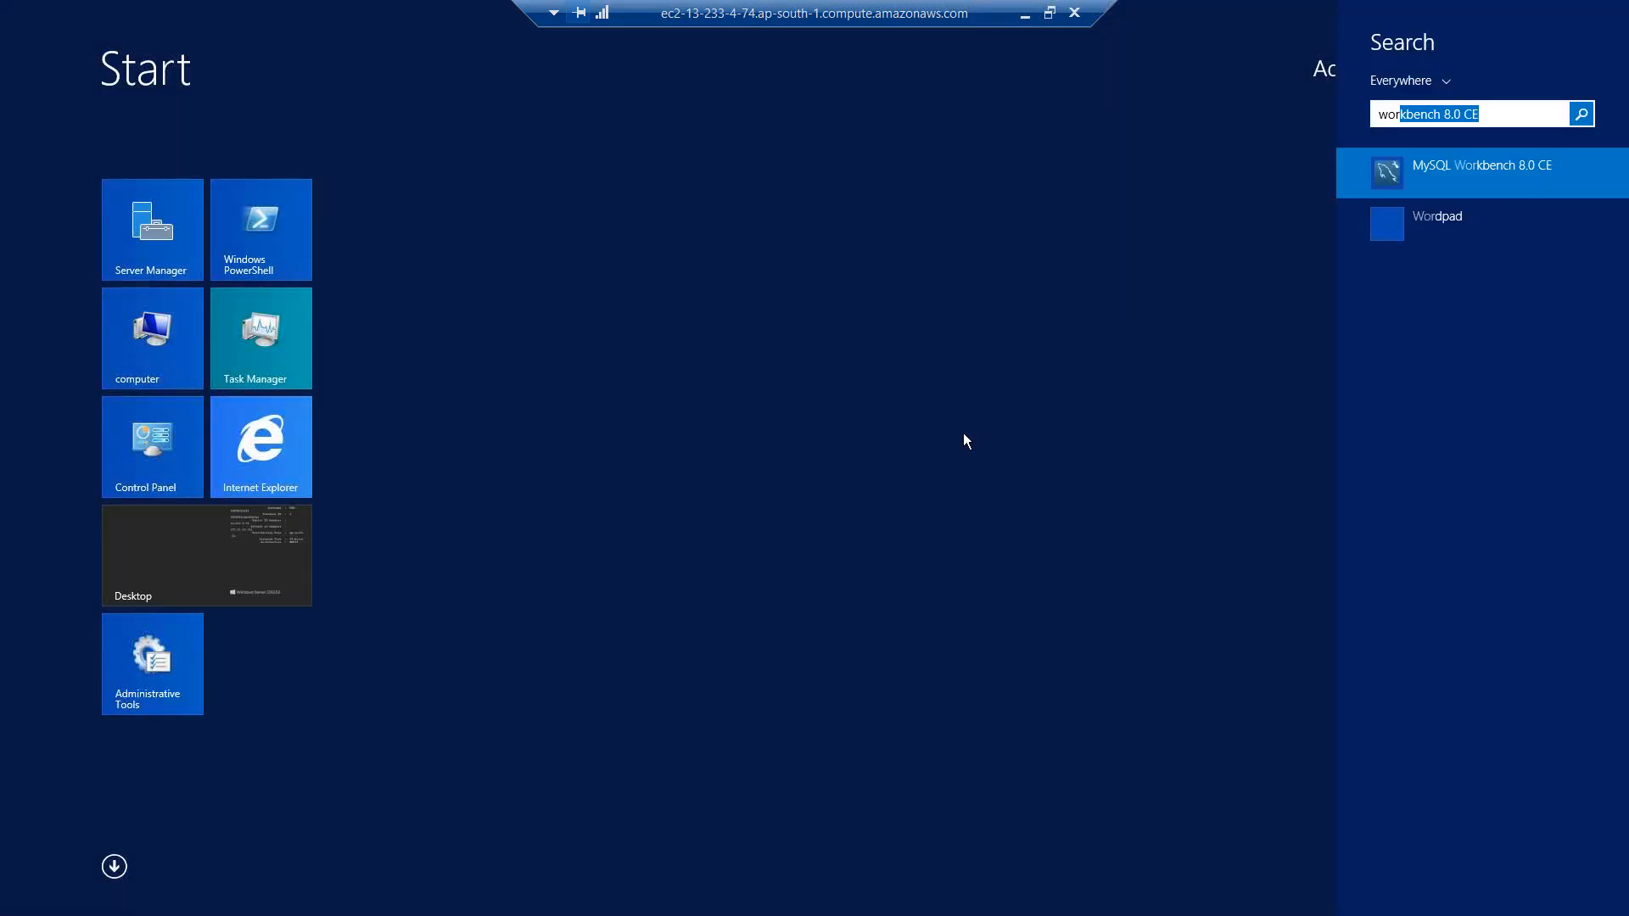
{"action": "left_click", "coordinate": [1512, 169]}
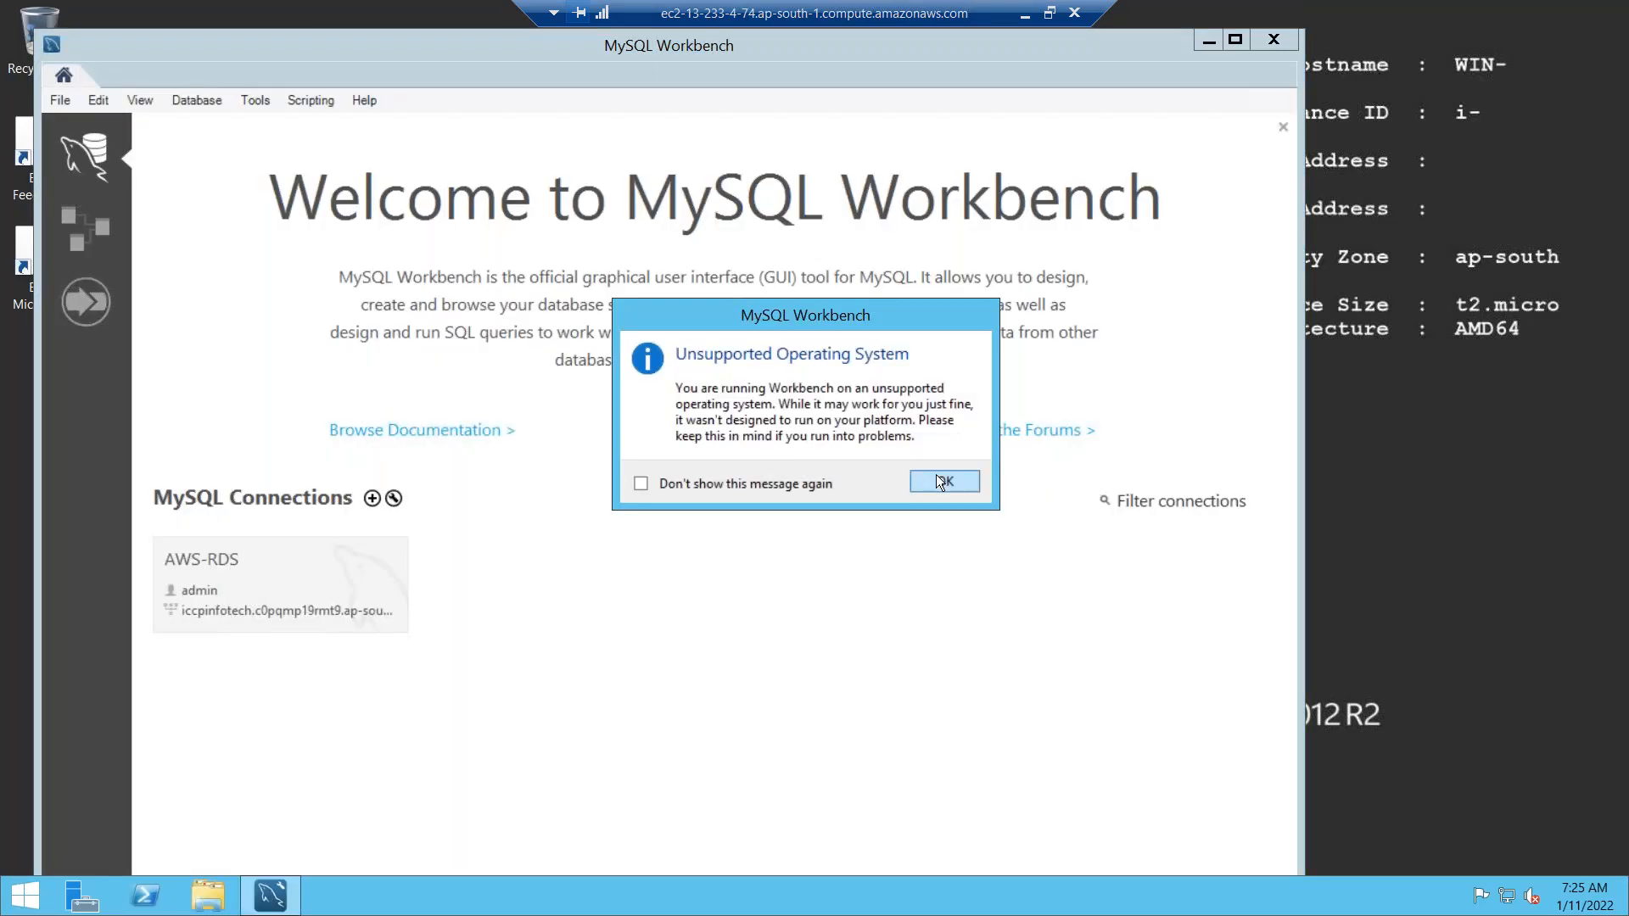
{"action": "left_click", "coordinate": [938, 480]}
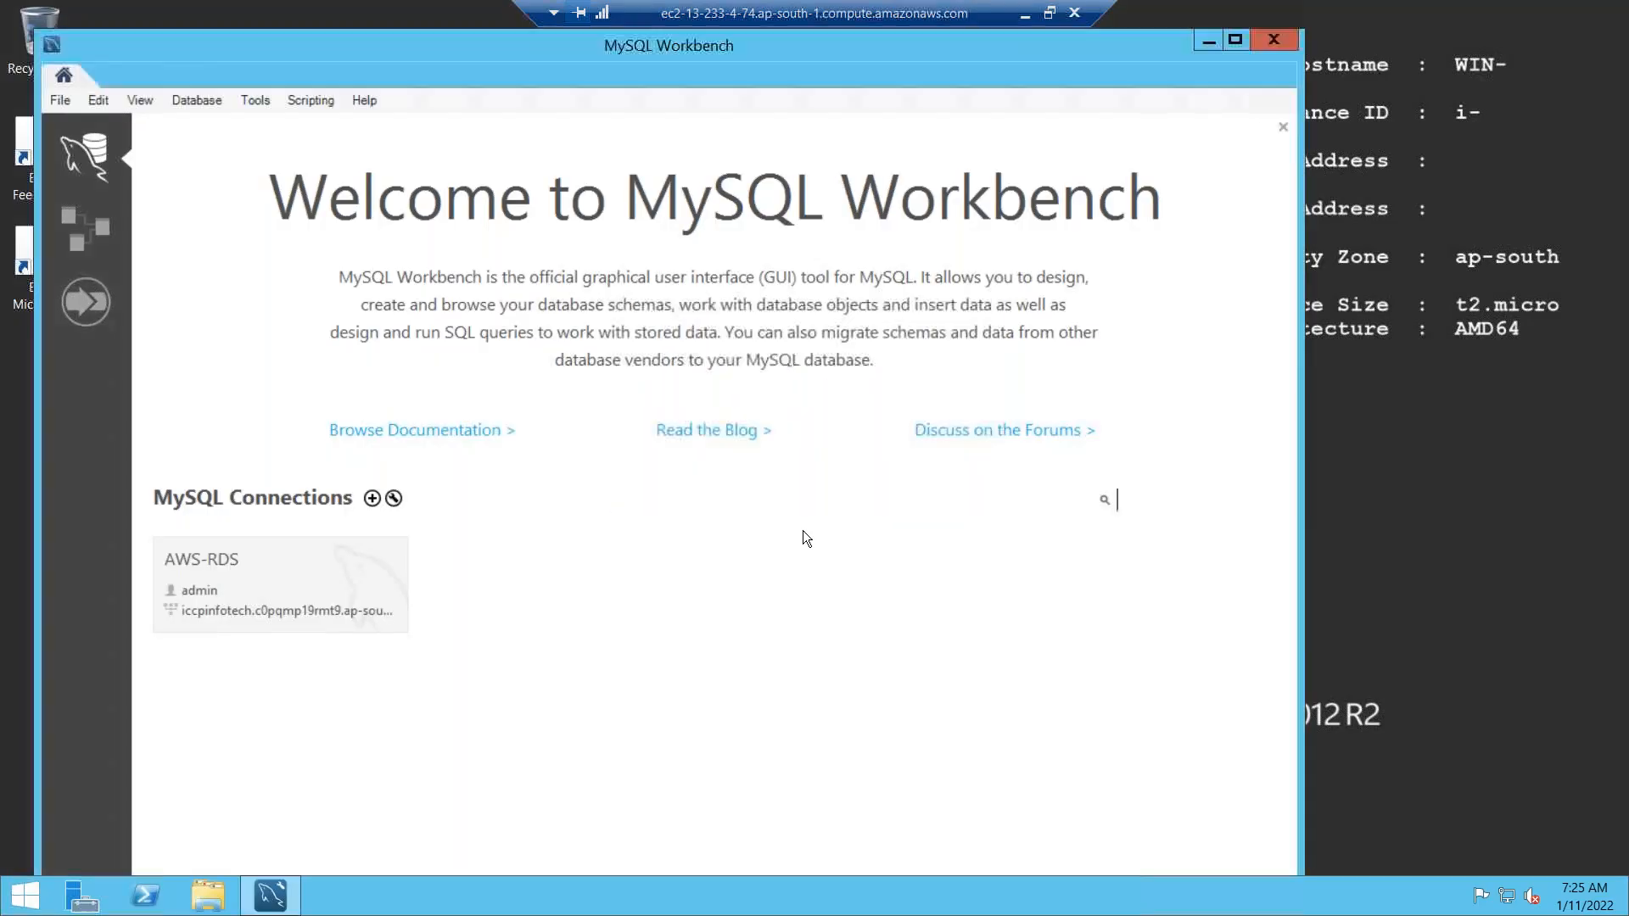
{"action": "left_click", "coordinate": [262, 610]}
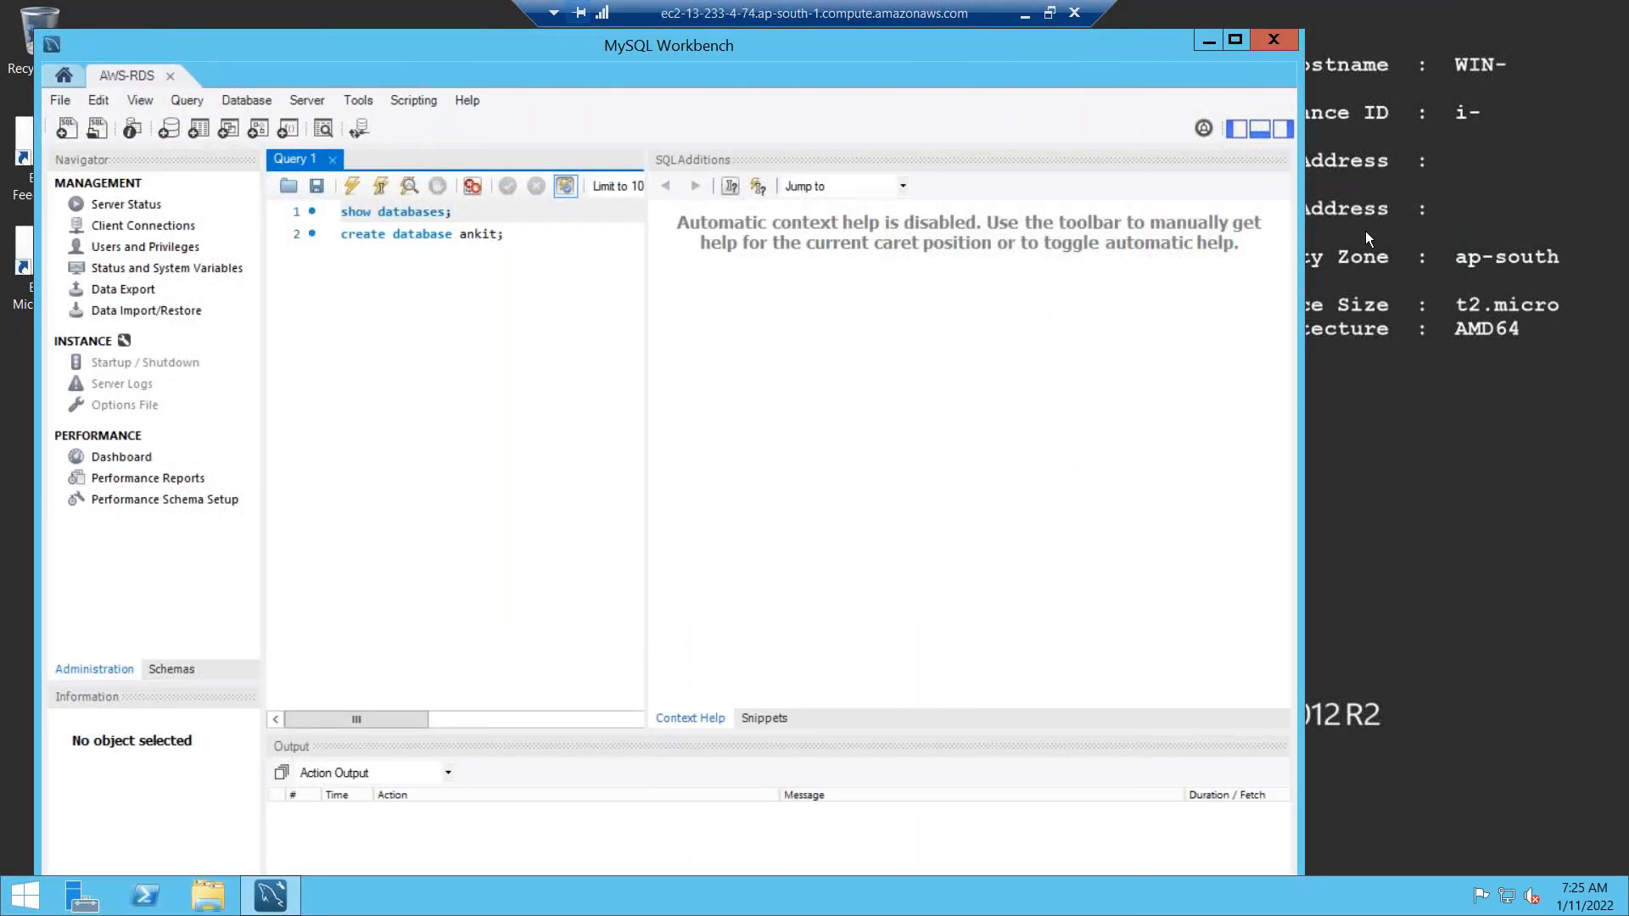
Minimize the remote session and bring up Chrome's EC2 Connect to instance page.
{"action": "left_click", "coordinate": [1024, 16]}
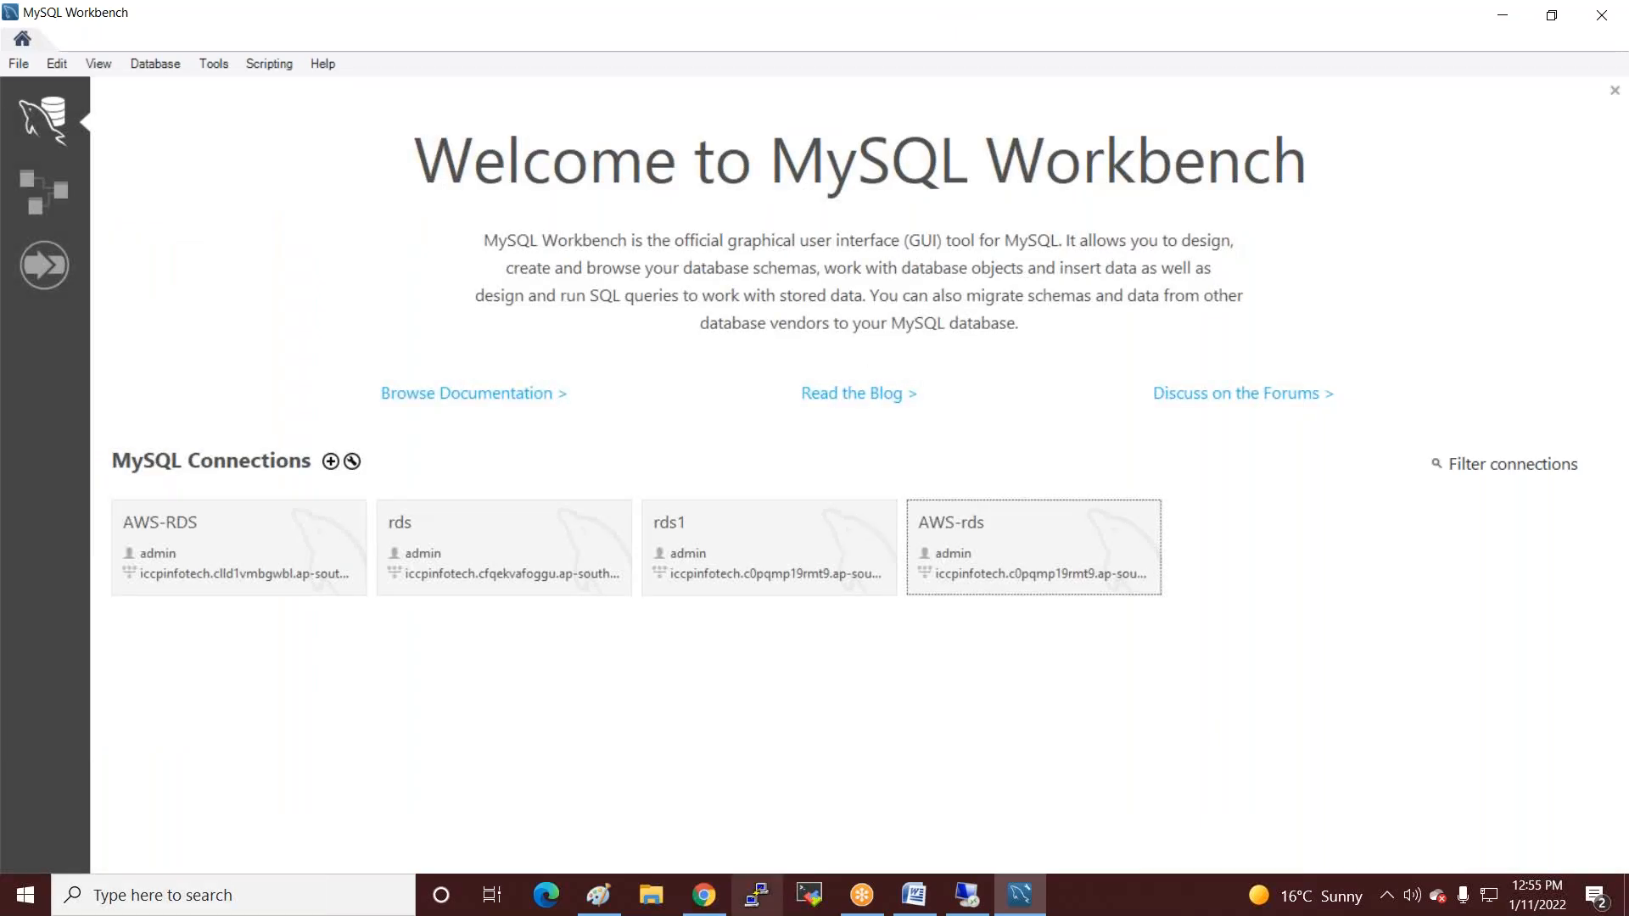
{"action": "left_click", "coordinate": [704, 895]}
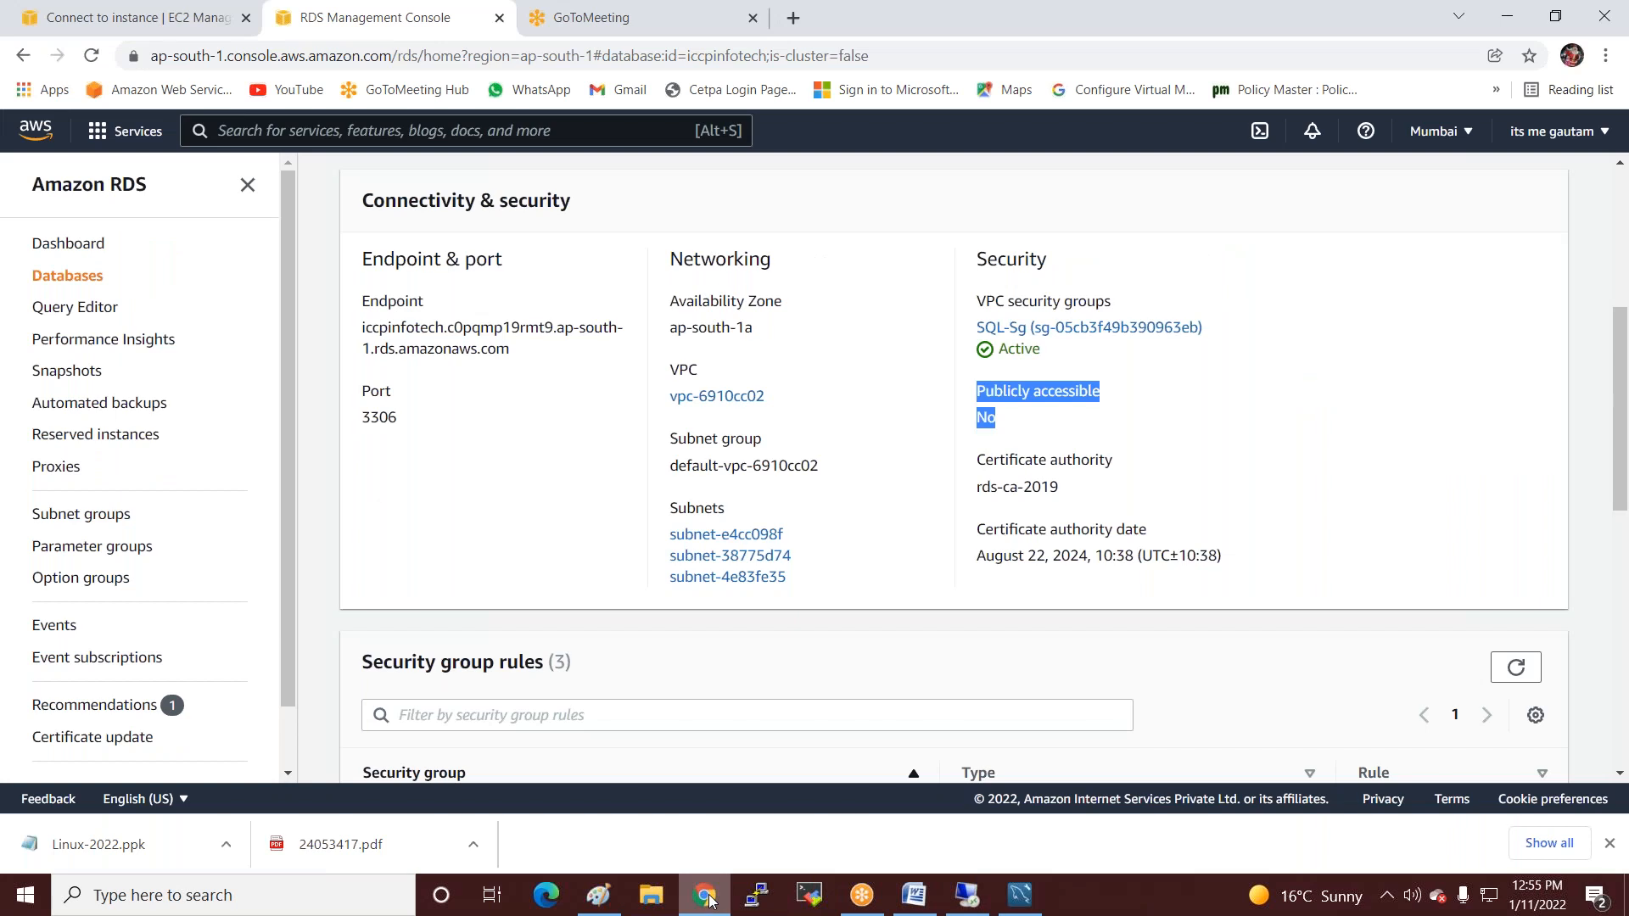
{"action": "left_click", "coordinate": [131, 17]}
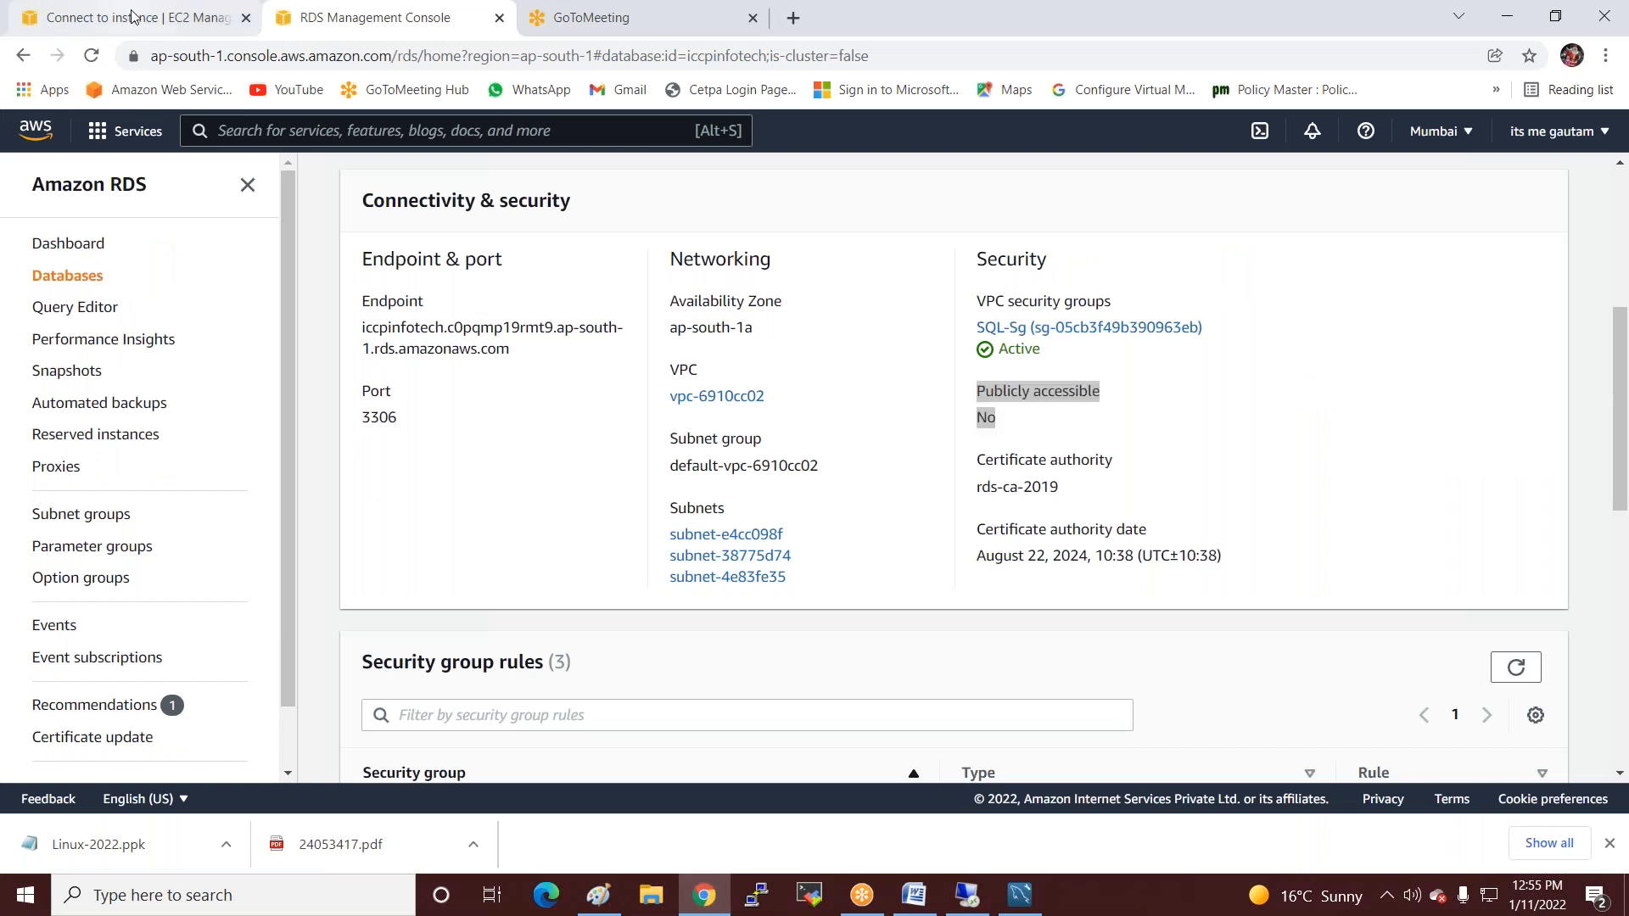
Copy the Linux instance's public IPv4 address 65.0.29.215 from the EC2 Instances list.
{"action": "scroll", "coordinate": [246, 227], "scroll_direction": "up", "scroll_amount": 2}
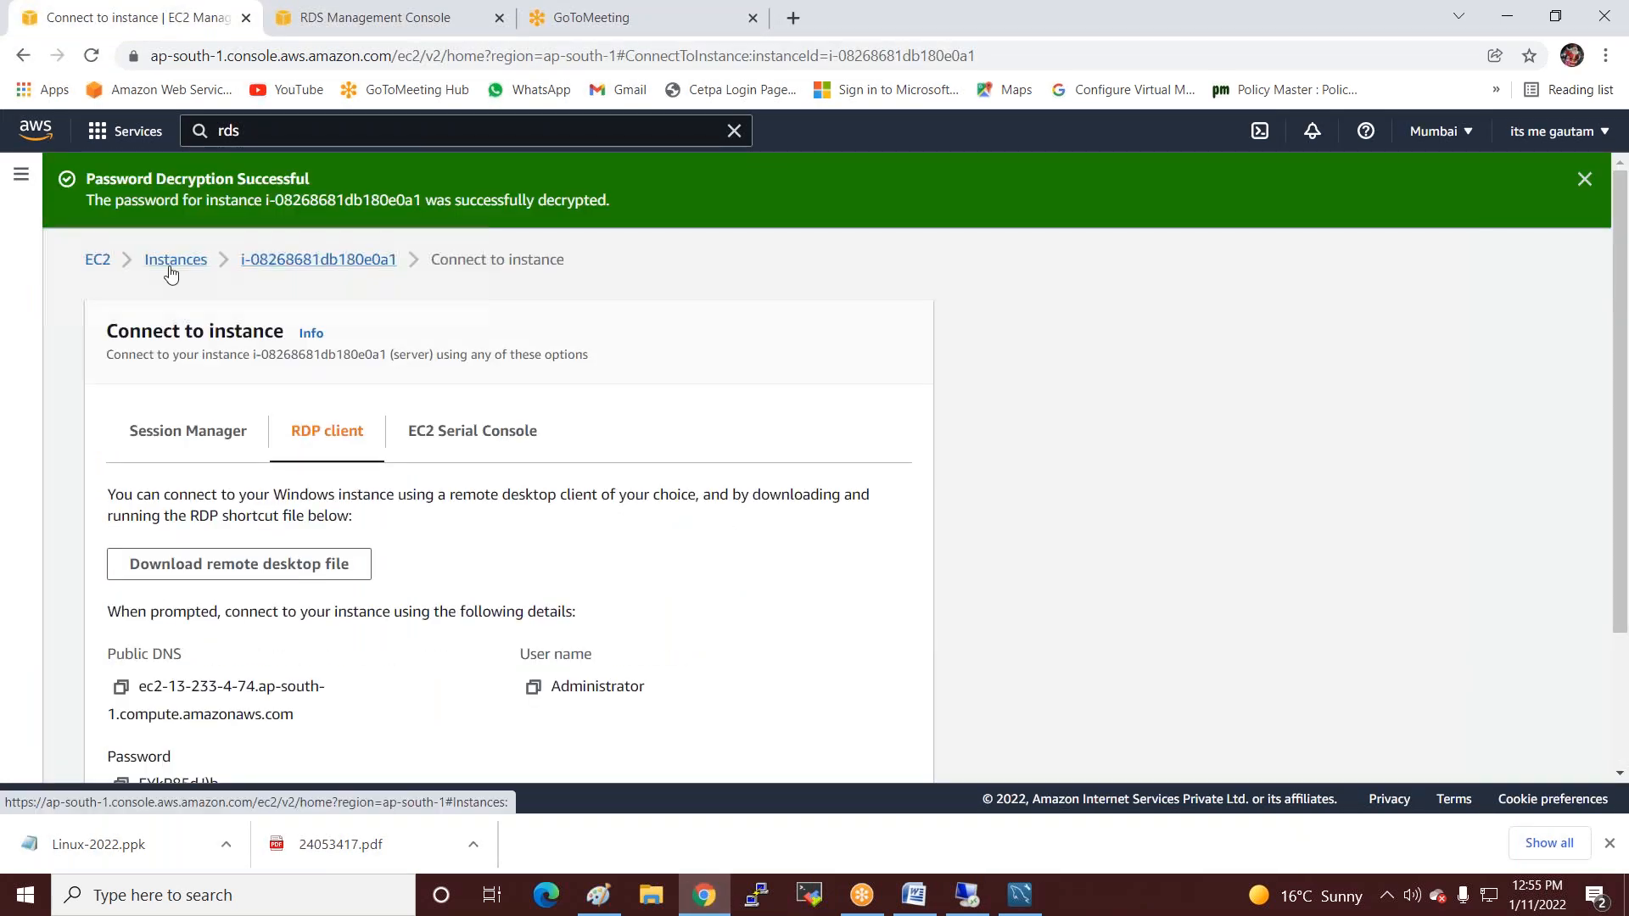
{"action": "left_click", "coordinate": [170, 267]}
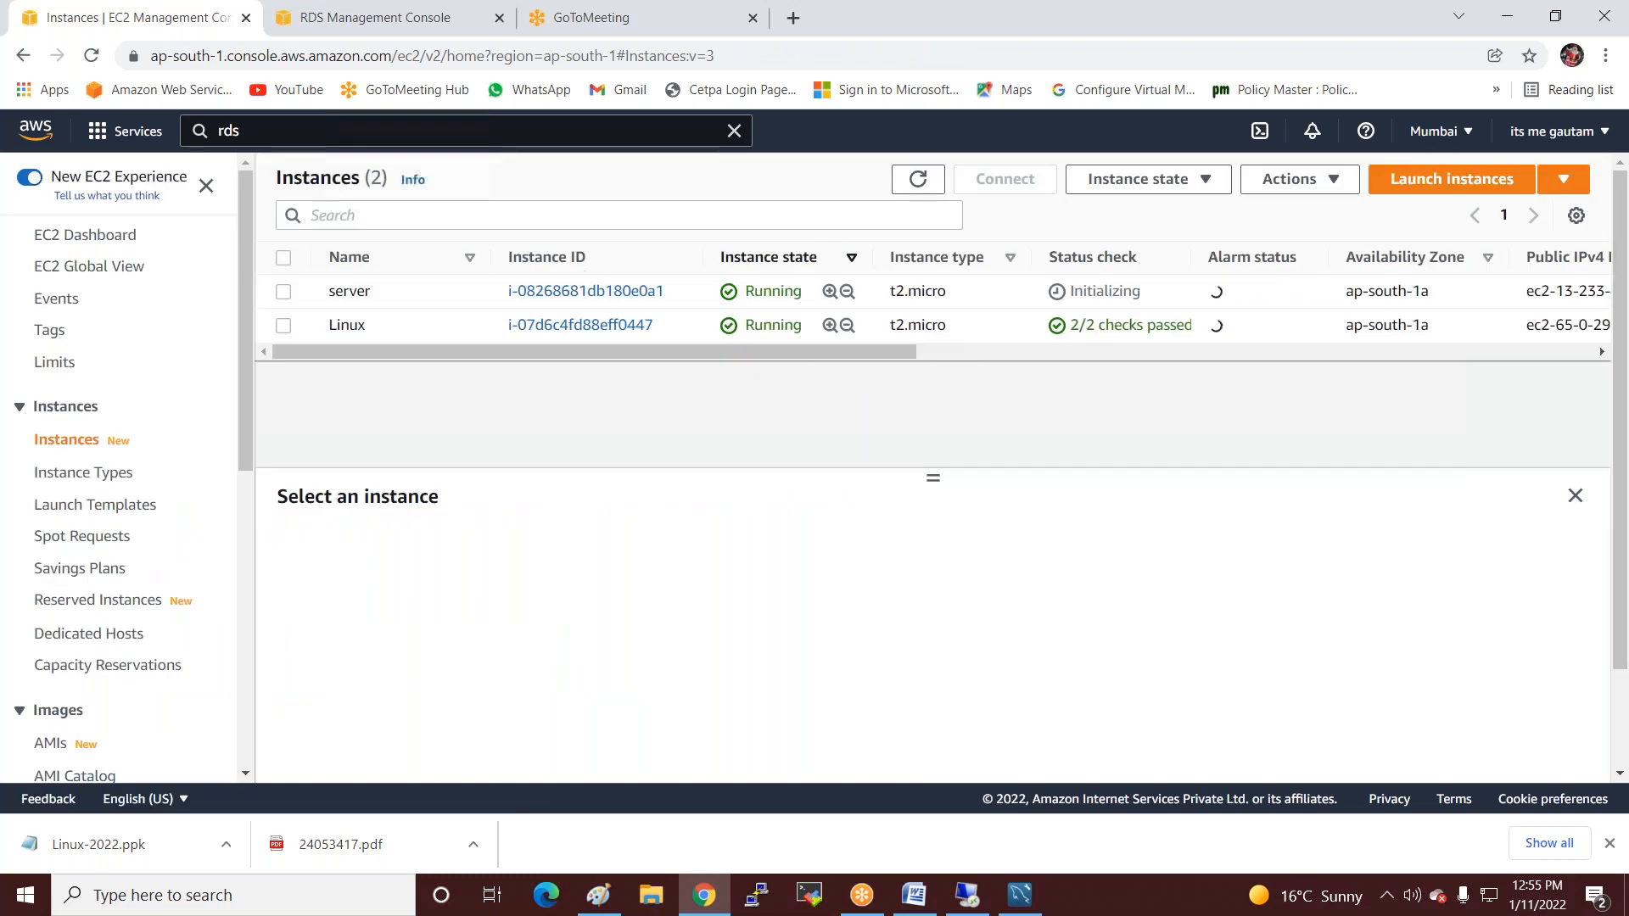
{"action": "left_click", "coordinate": [278, 332]}
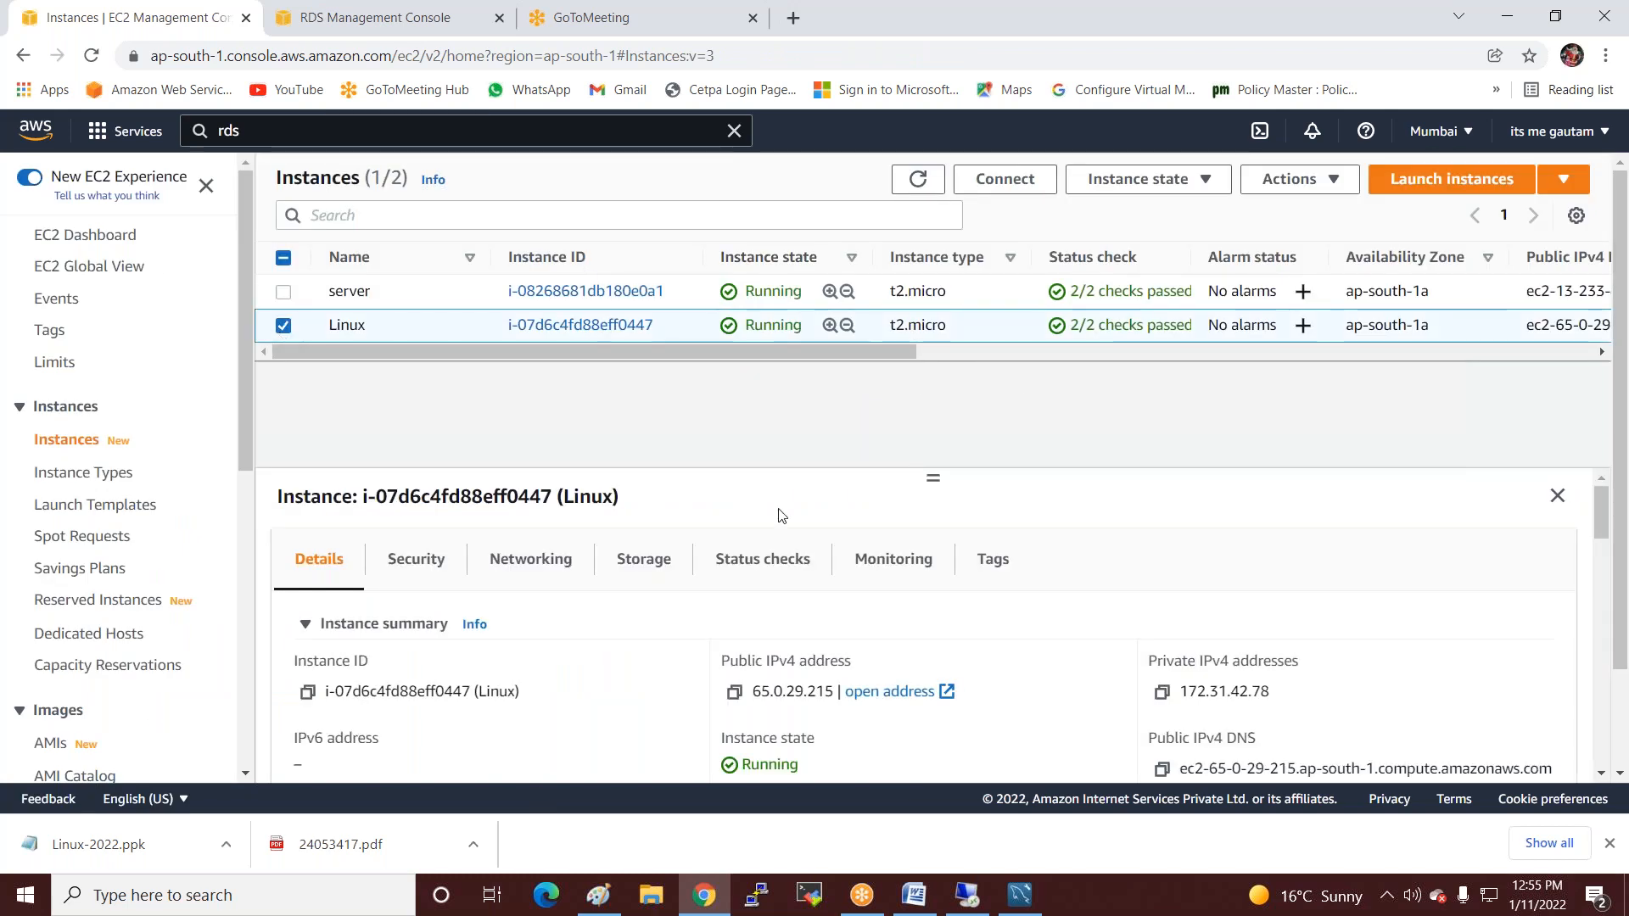
{"action": "scroll", "coordinate": [733, 557], "scroll_direction": "down", "scroll_amount": 2}
{"action": "scroll", "coordinate": [733, 552], "scroll_direction": "up", "scroll_amount": 2}
{"action": "left_click", "coordinate": [735, 693]}
Launch PuTTY and paste 65.0.29.215 as the Host Name.
{"action": "left_click", "coordinate": [760, 898]}
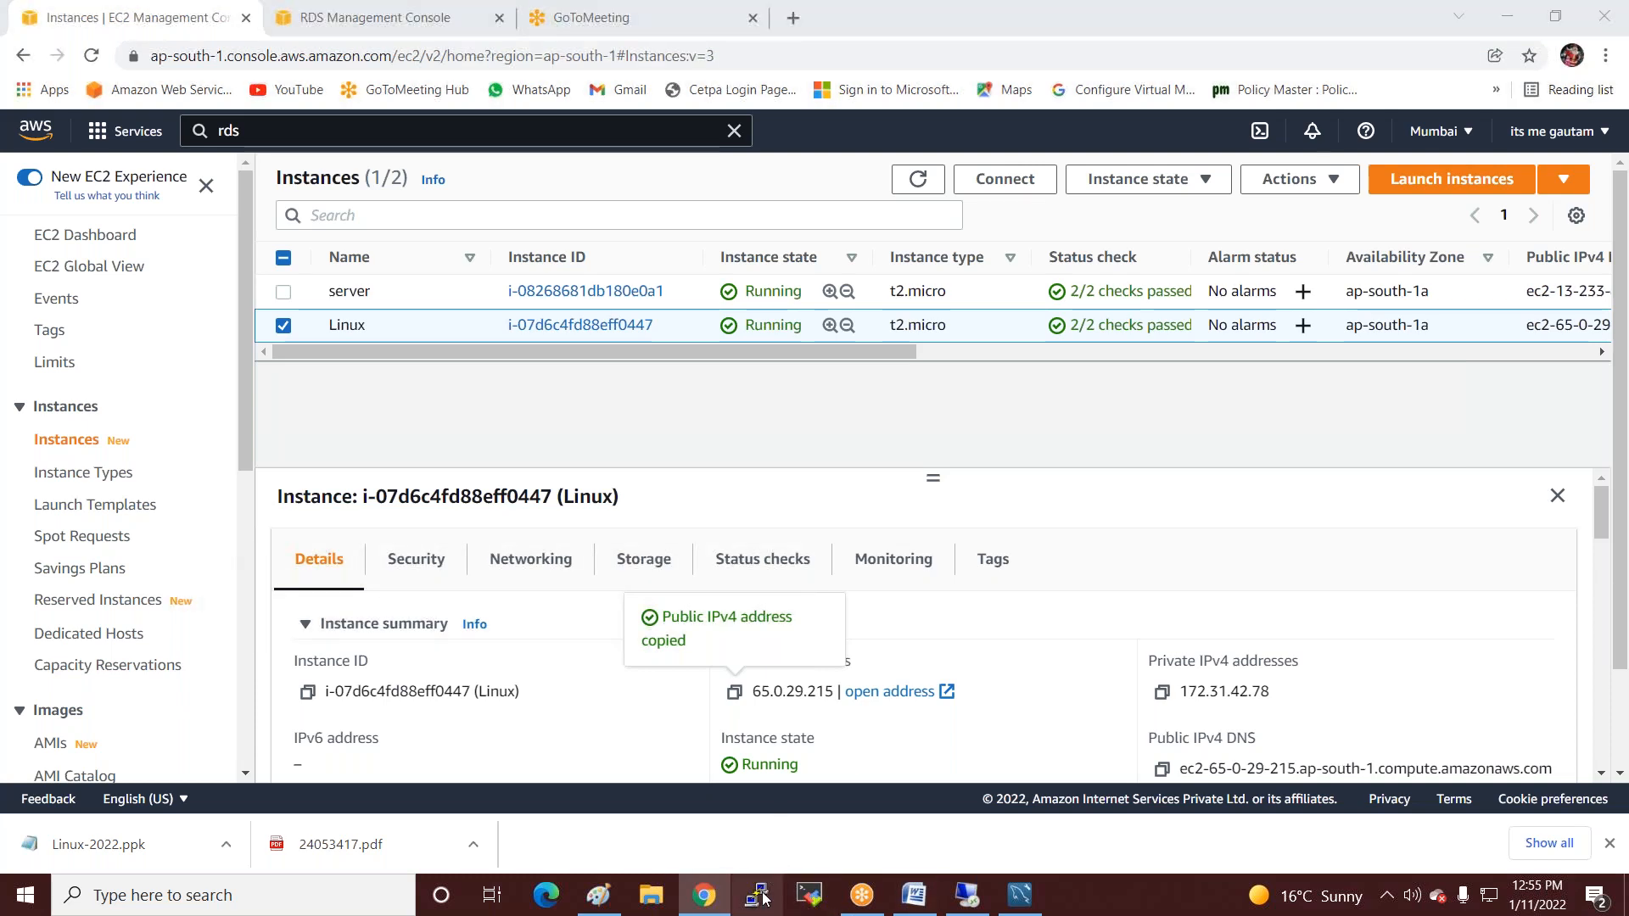
{"action": "left_click", "coordinate": [757, 904]}
{"action": "key", "text": "ctrl+v"}
{"action": "left_click", "coordinate": [654, 395]}
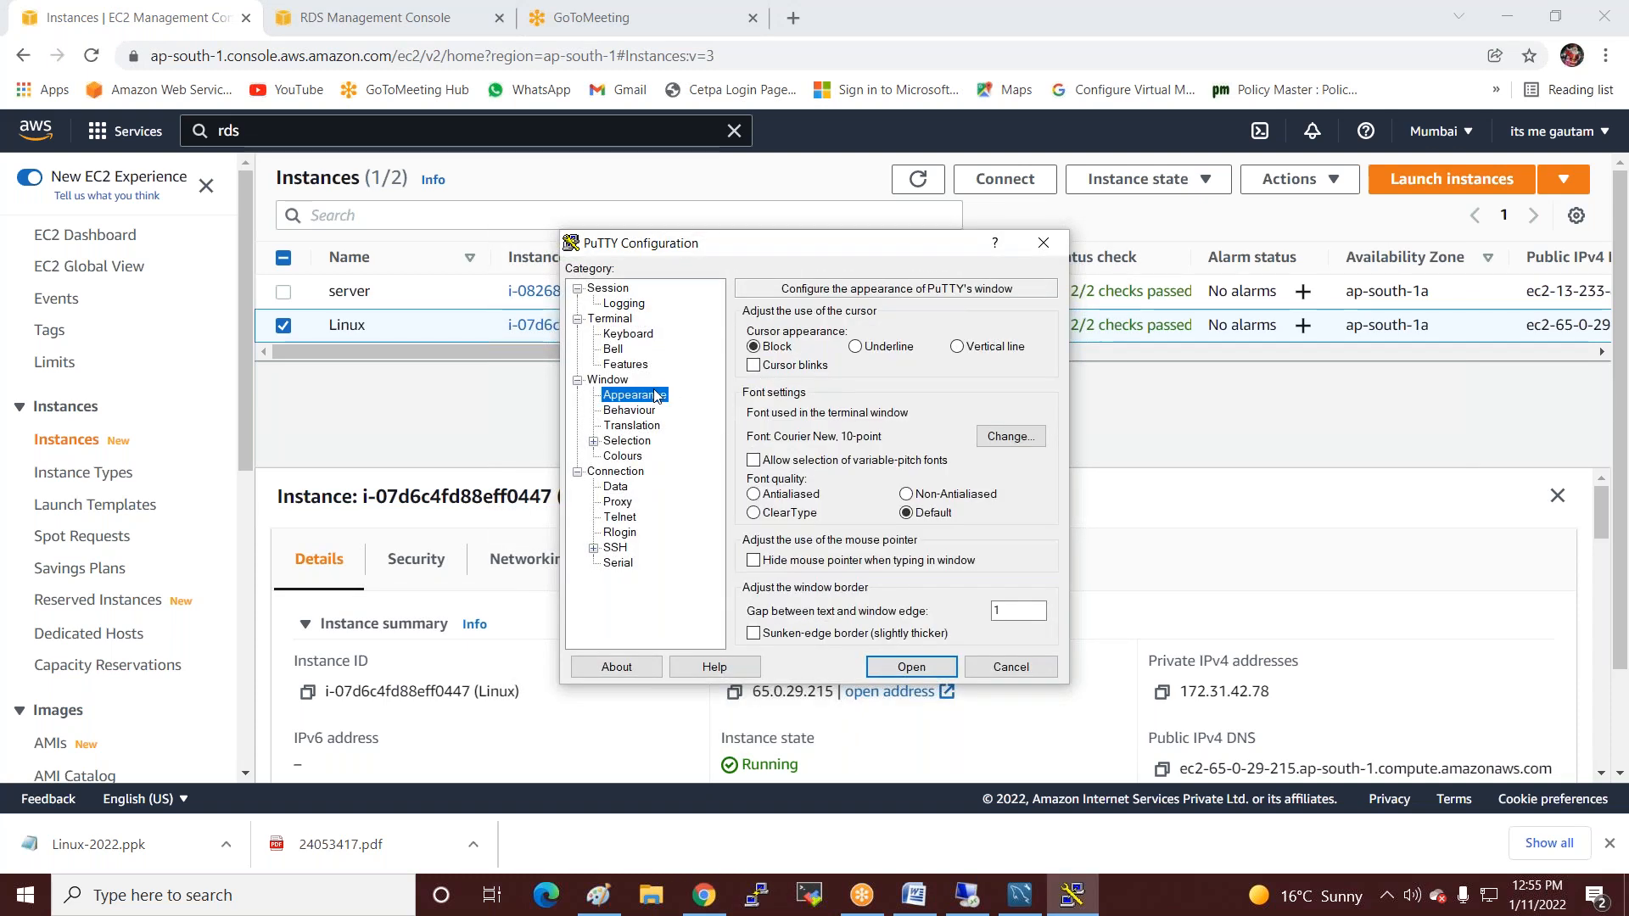
Set PuTTY's terminal font to Courier New 16-point.
{"action": "left_click", "coordinate": [990, 437]}
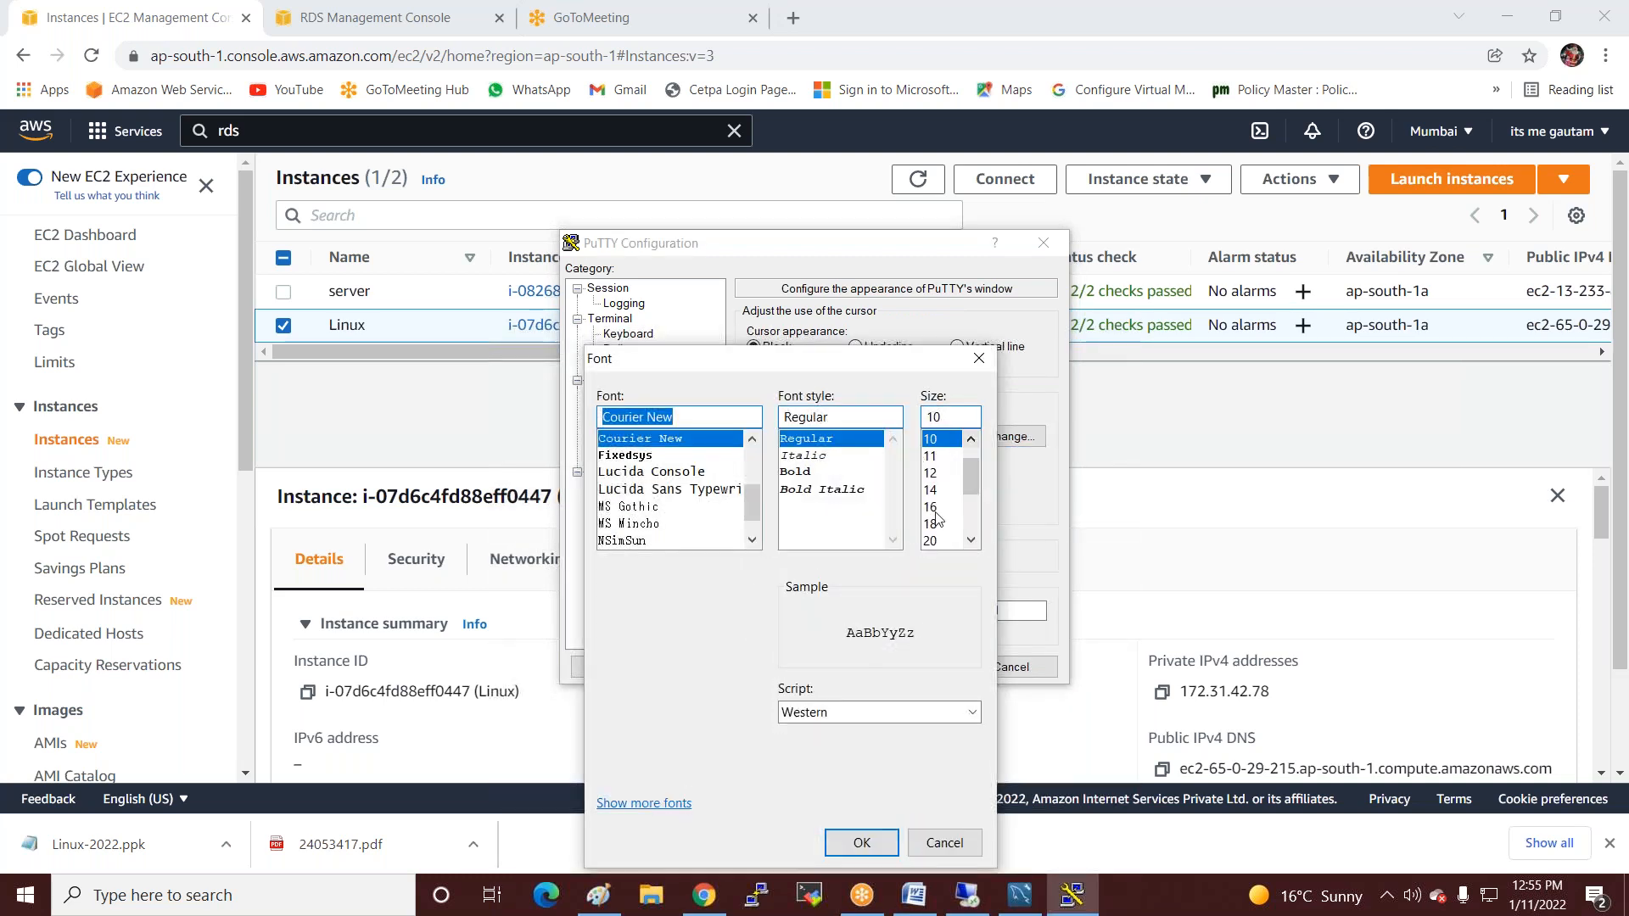
{"action": "left_click", "coordinate": [935, 507]}
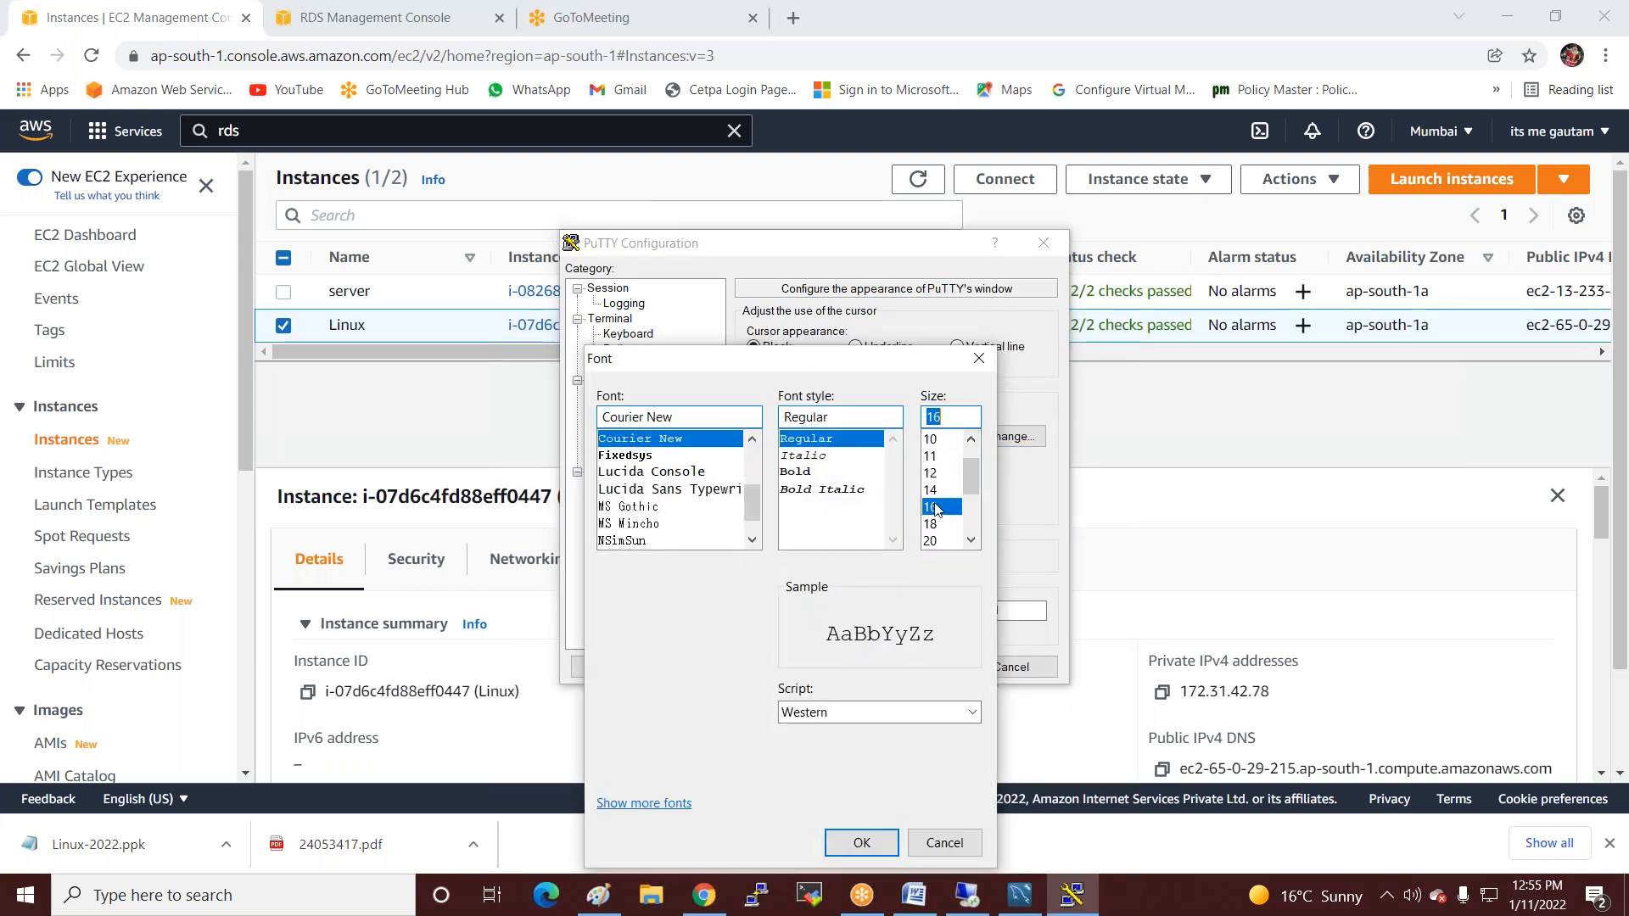
{"action": "left_click", "coordinate": [860, 842]}
Use the Linux-2022.ppk private key for SSH authentication and start the session to 65.0.29.215.
{"action": "left_click", "coordinate": [593, 549]}
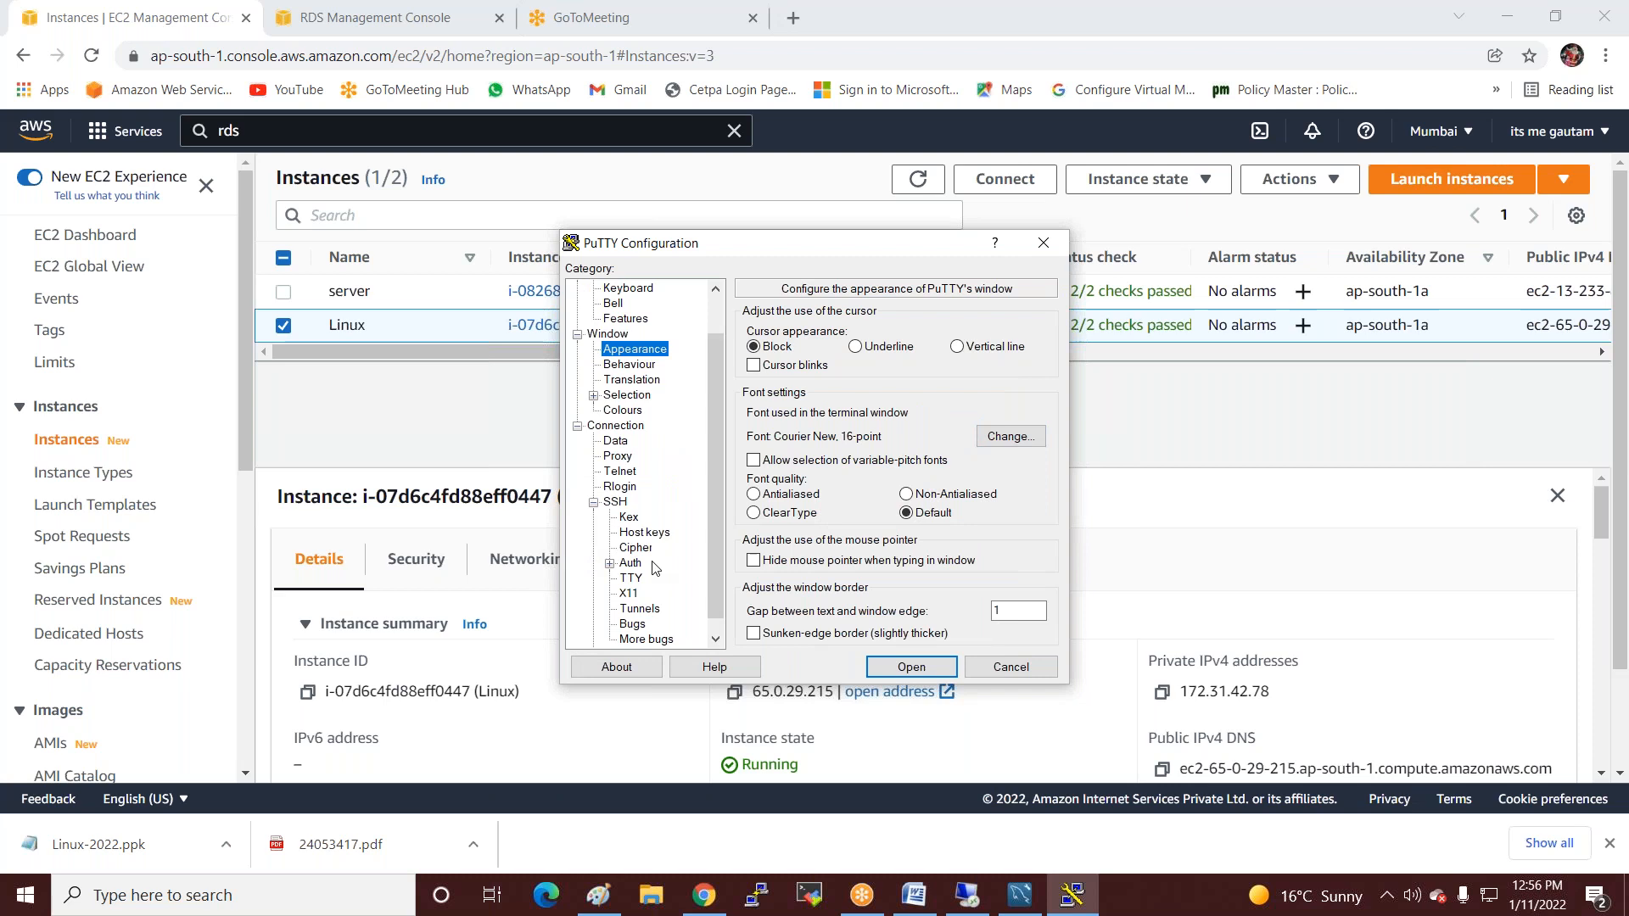
{"action": "left_click", "coordinate": [641, 565]}
{"action": "left_click", "coordinate": [1012, 526]}
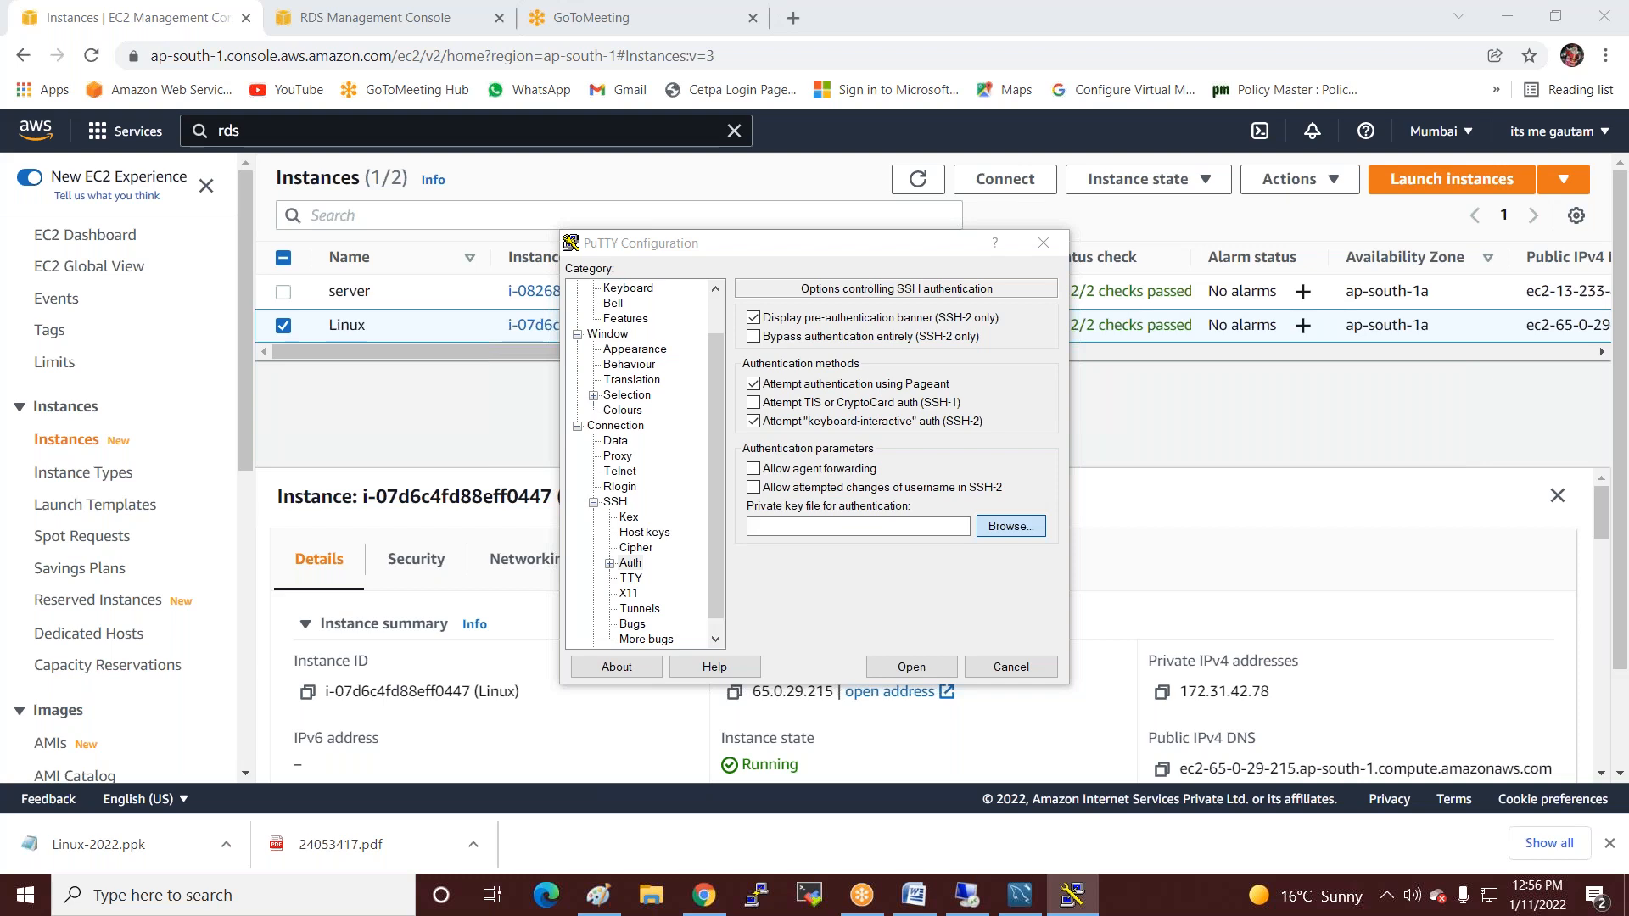
{"action": "double_click", "coordinate": [806, 496]}
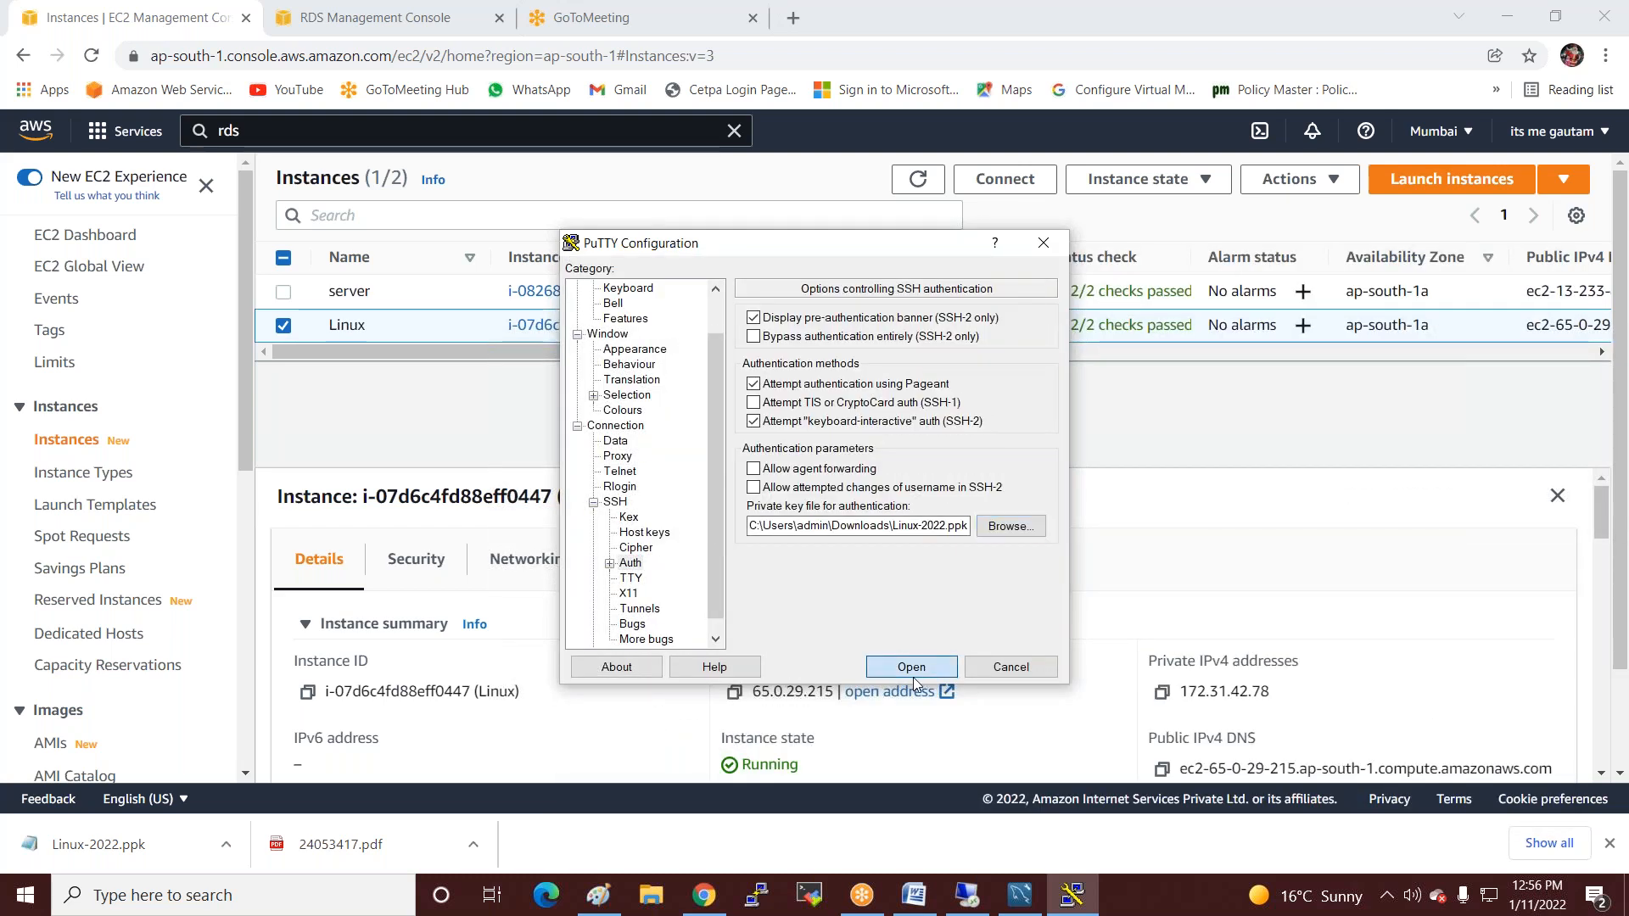
{"action": "left_click", "coordinate": [913, 675]}
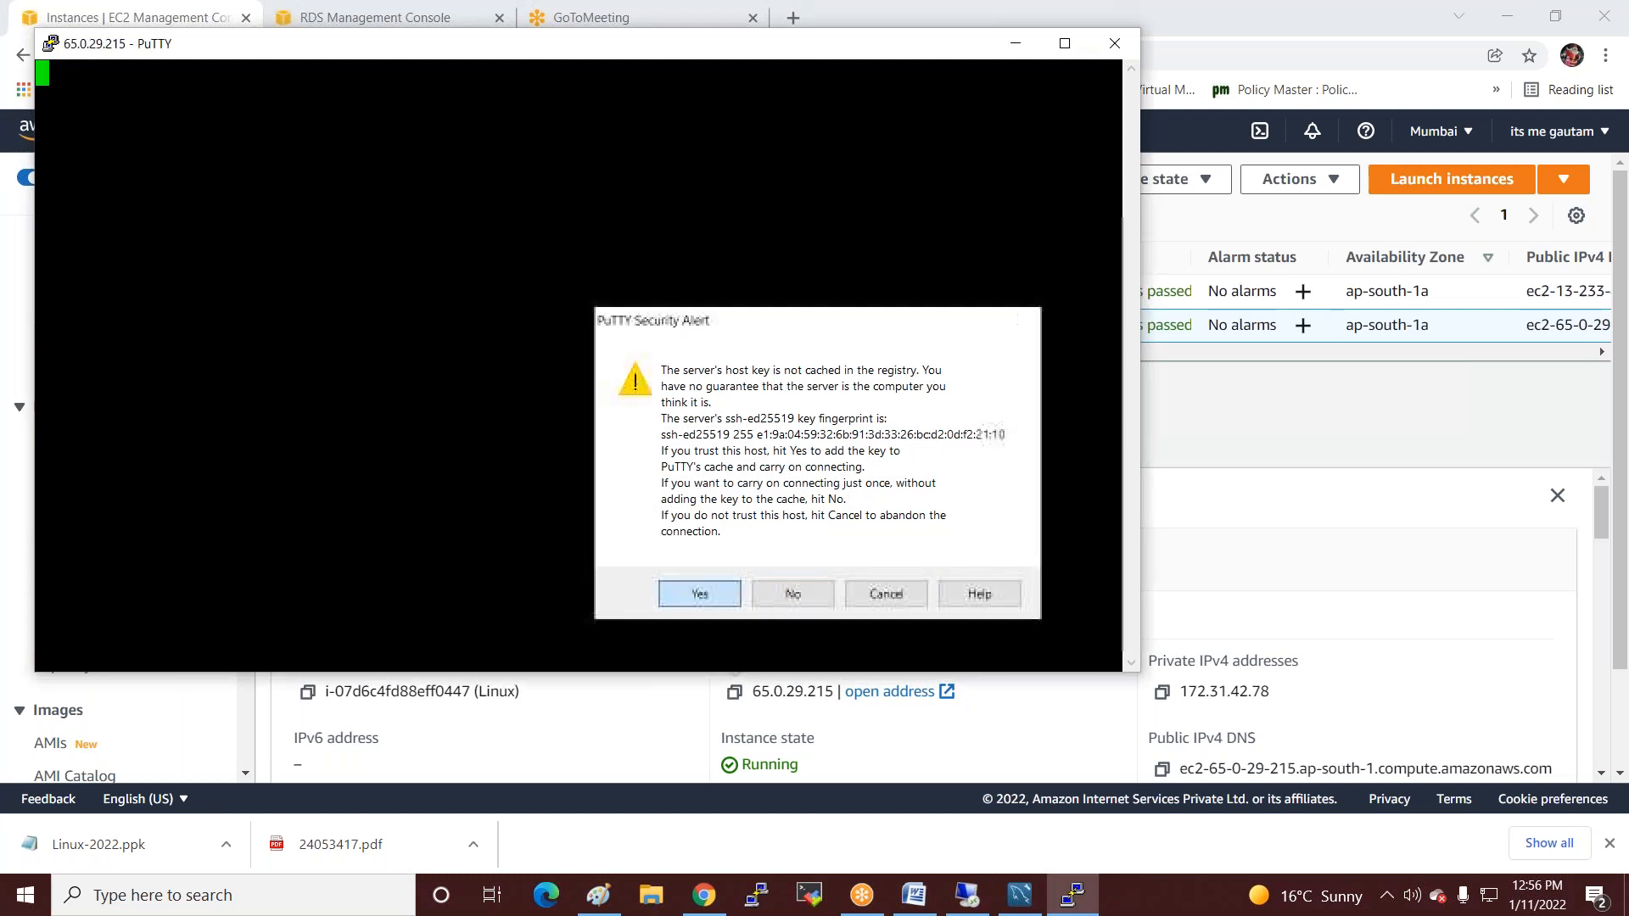
Accept the host key, log in as ec2-user, and switch to root with sudo su -.
{"action": "left_click", "coordinate": [697, 593]}
{"action": "type", "text": "ec2-user"}
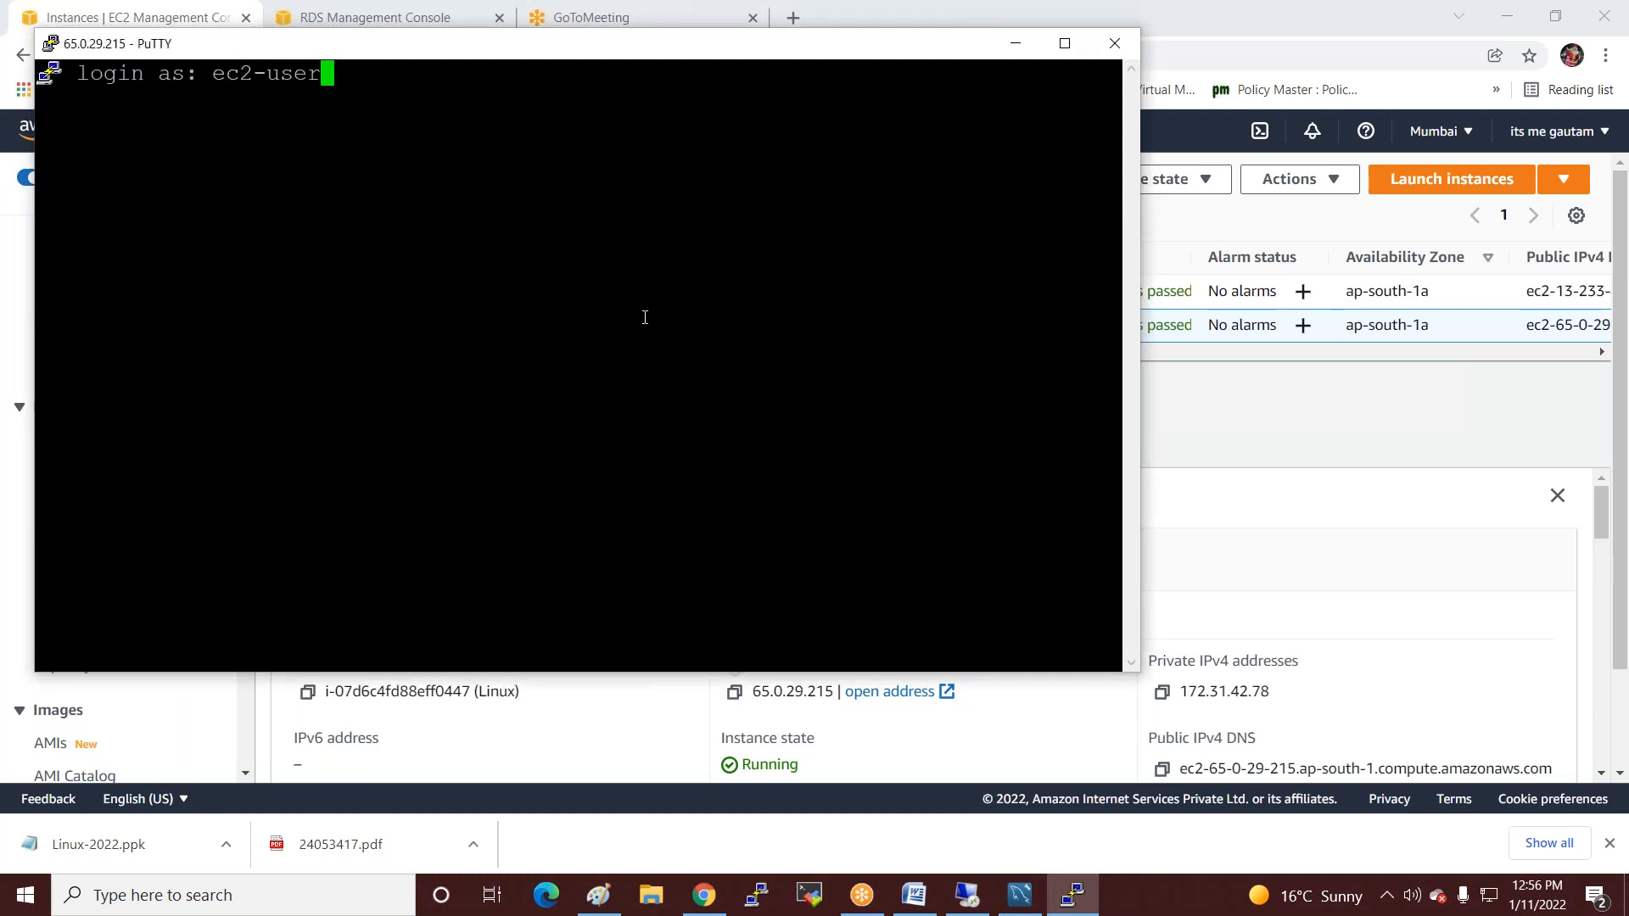
{"action": "key", "text": "Return"}
{"action": "type", "text": "sudo "}
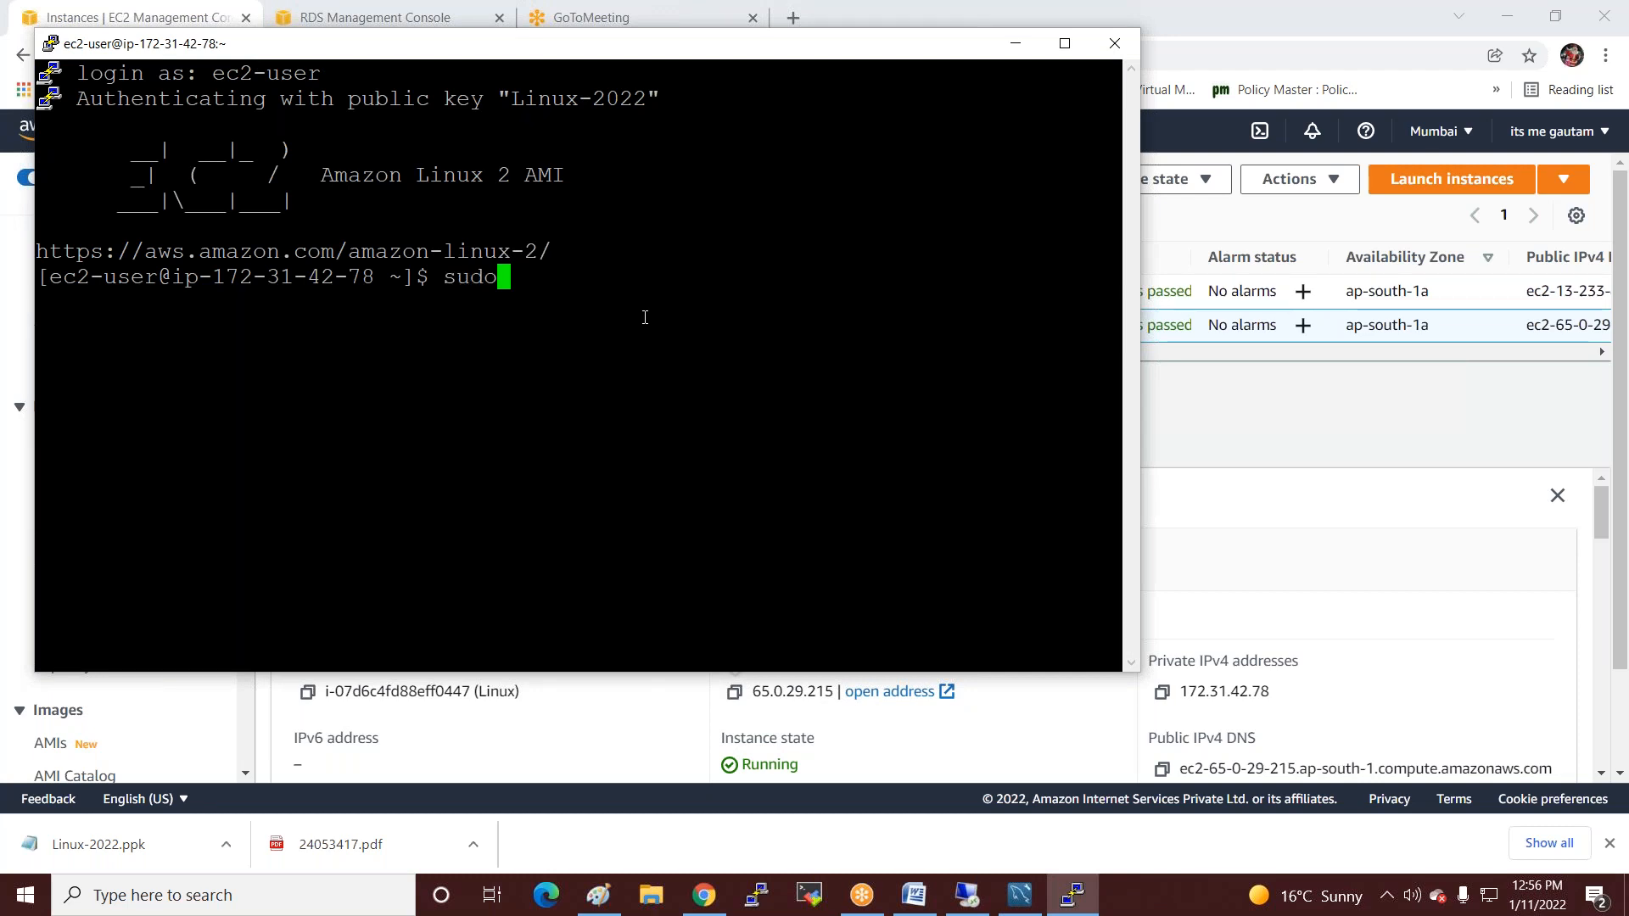
{"action": "type", "text": "su -"}
{"action": "key", "text": "Return"}
{"action": "key", "text": "Return"}
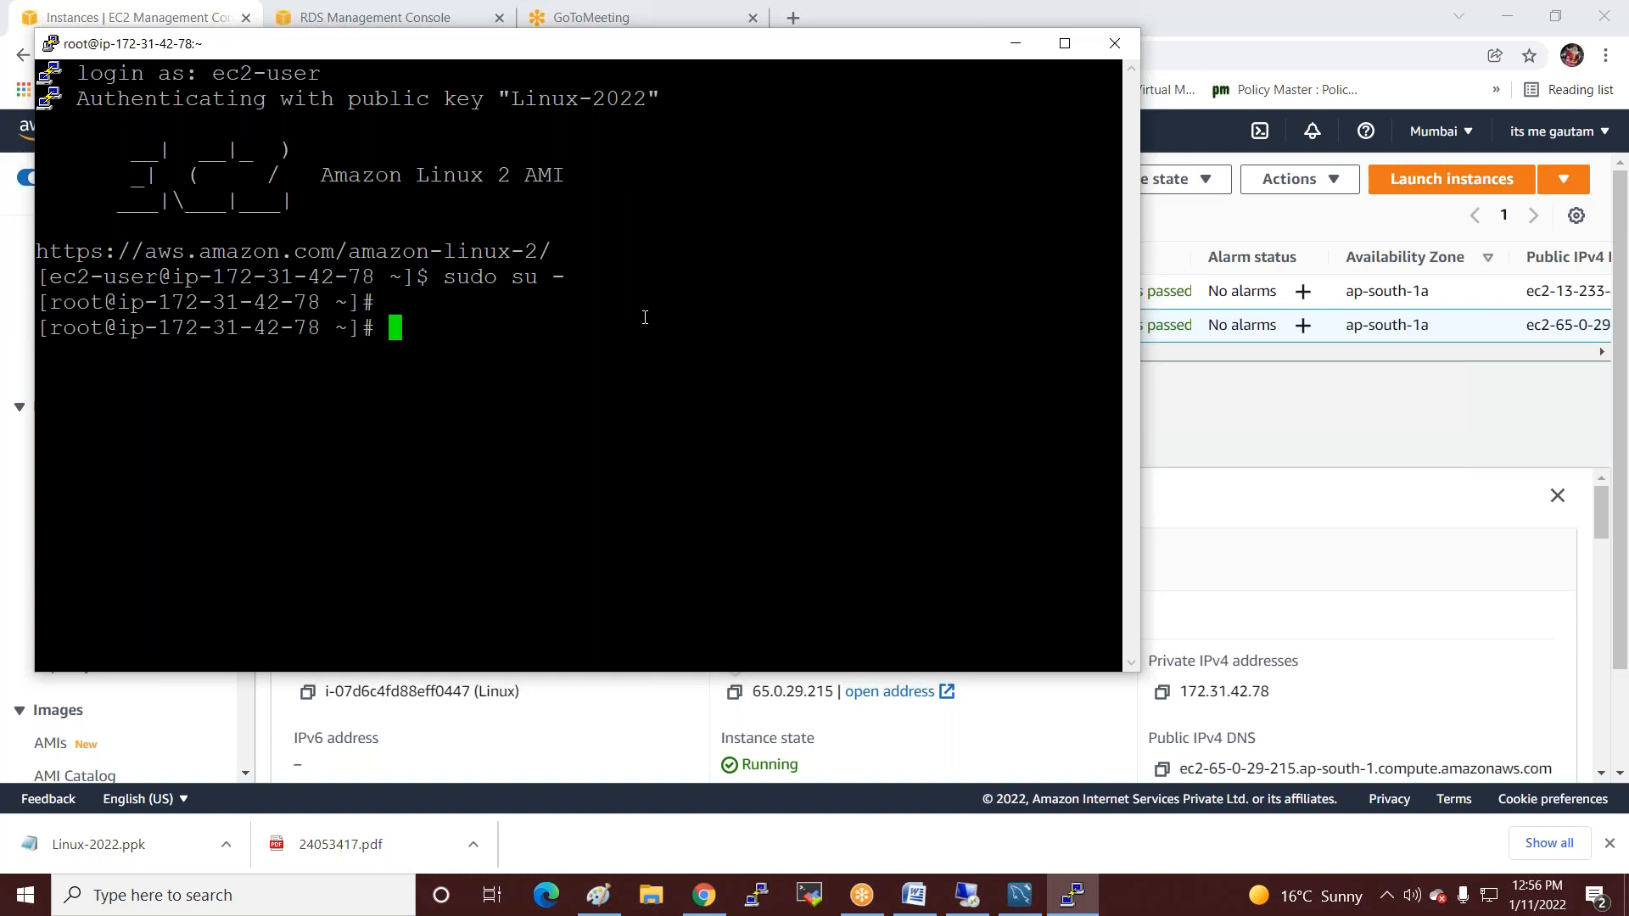
Install the MySQL client with yum install mysql -y, then clear the screen.
{"action": "type", "text": "yum install"}
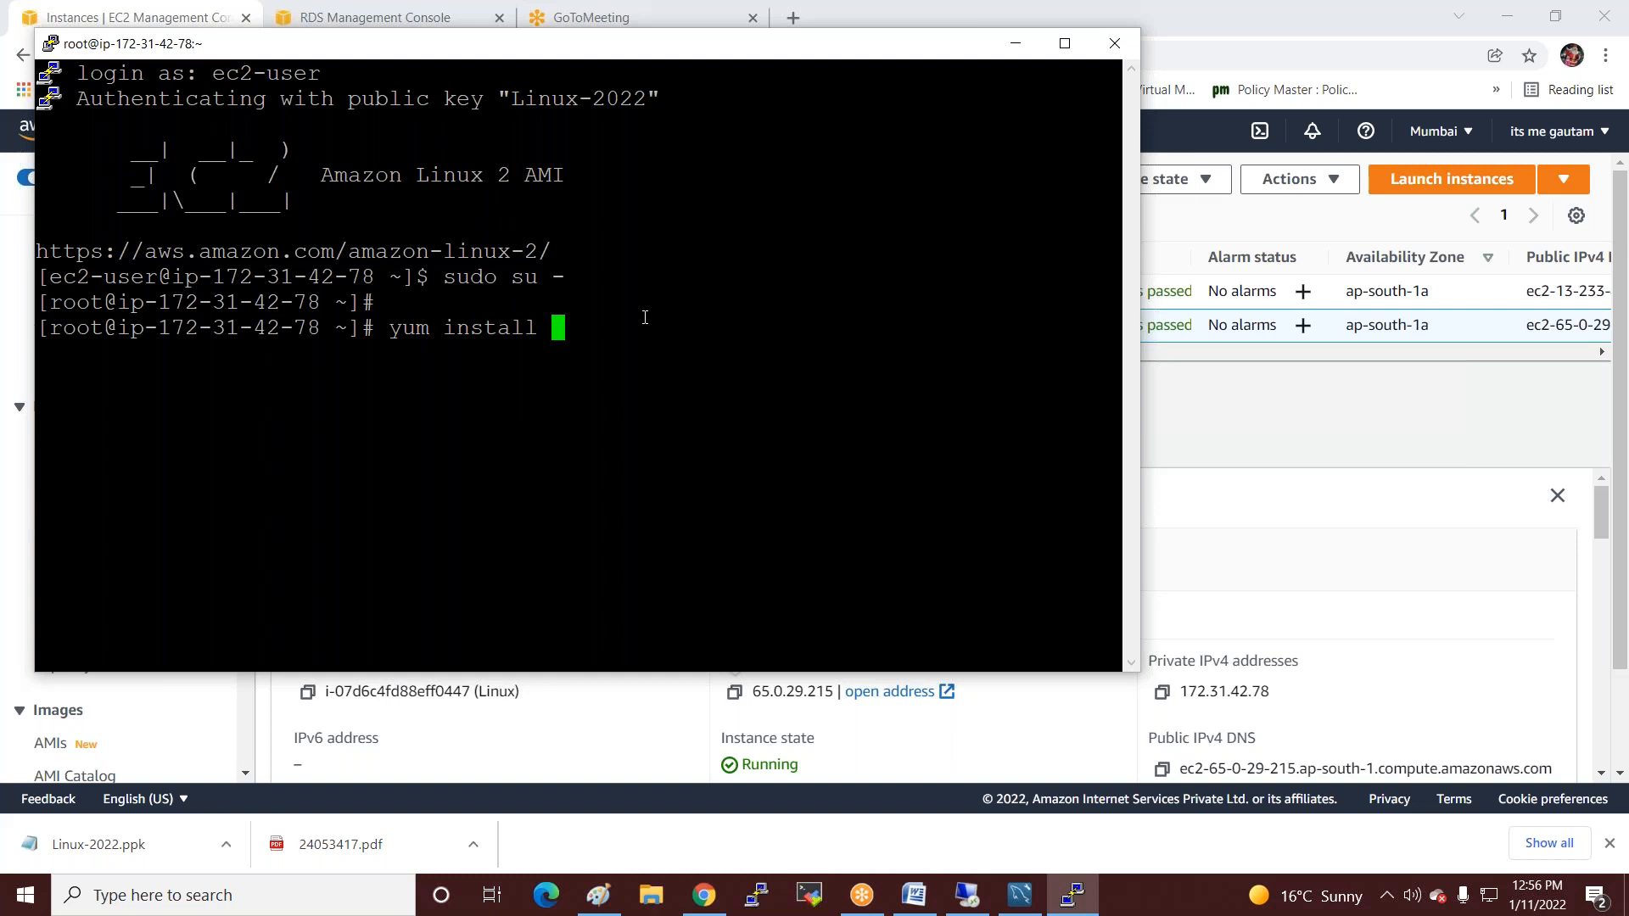
{"action": "type", "text": " mysql -y"}
{"action": "key", "text": "Return"}
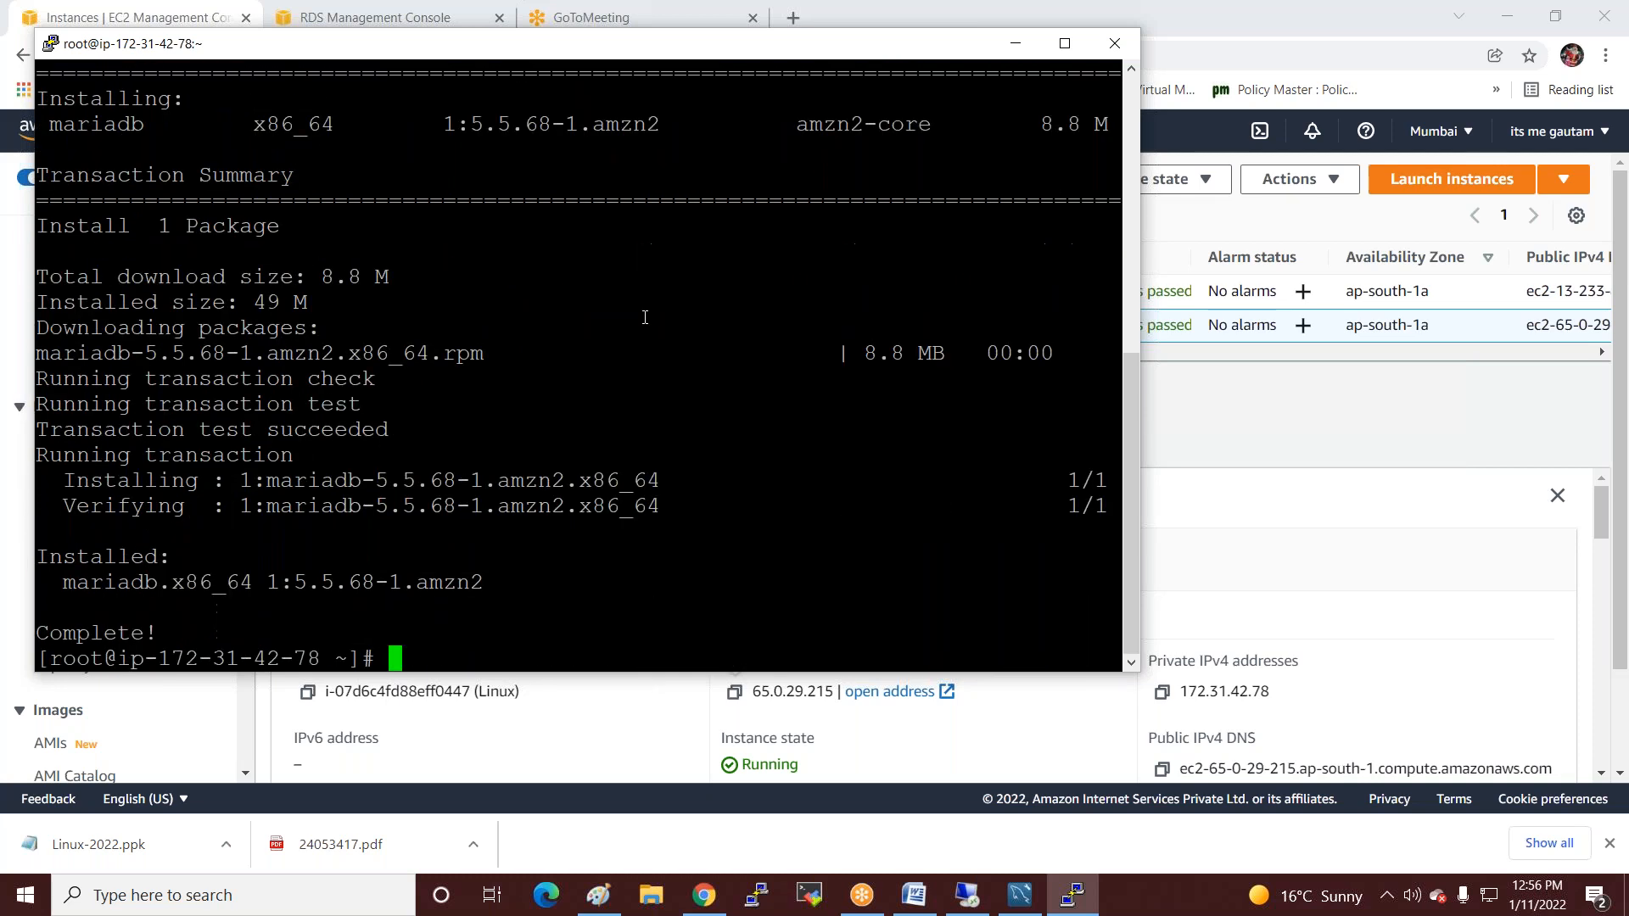
{"action": "key", "text": "Return"}
{"action": "key", "text": "Return"}
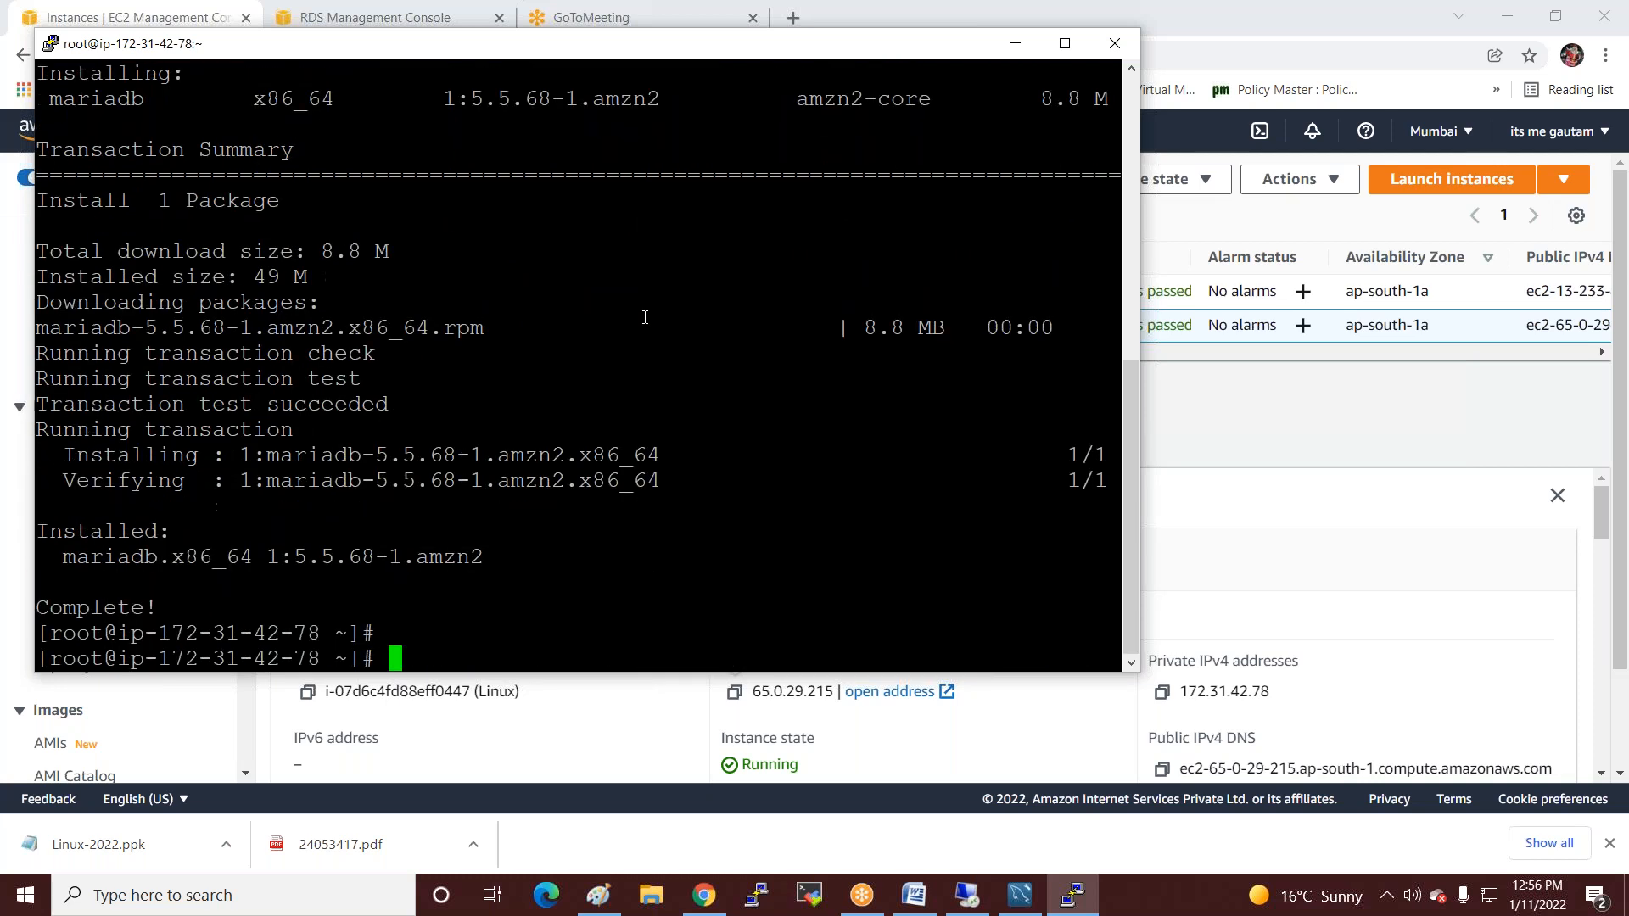
{"action": "type", "text": "clear"}
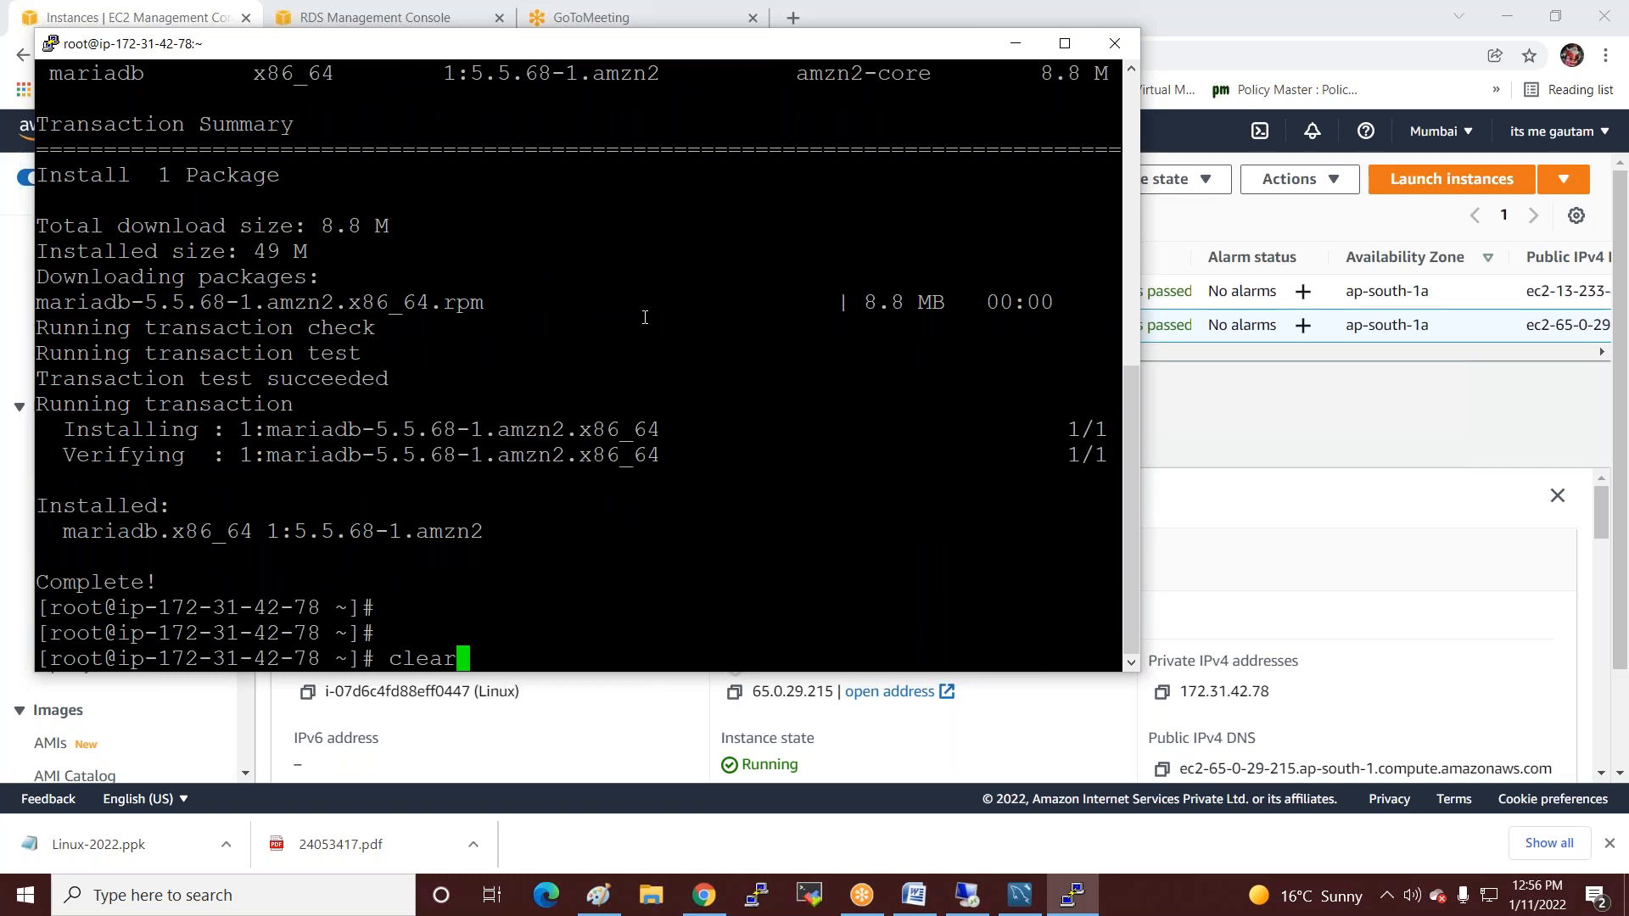
{"action": "key", "text": "Return"}
{"action": "key", "text": "Return"}
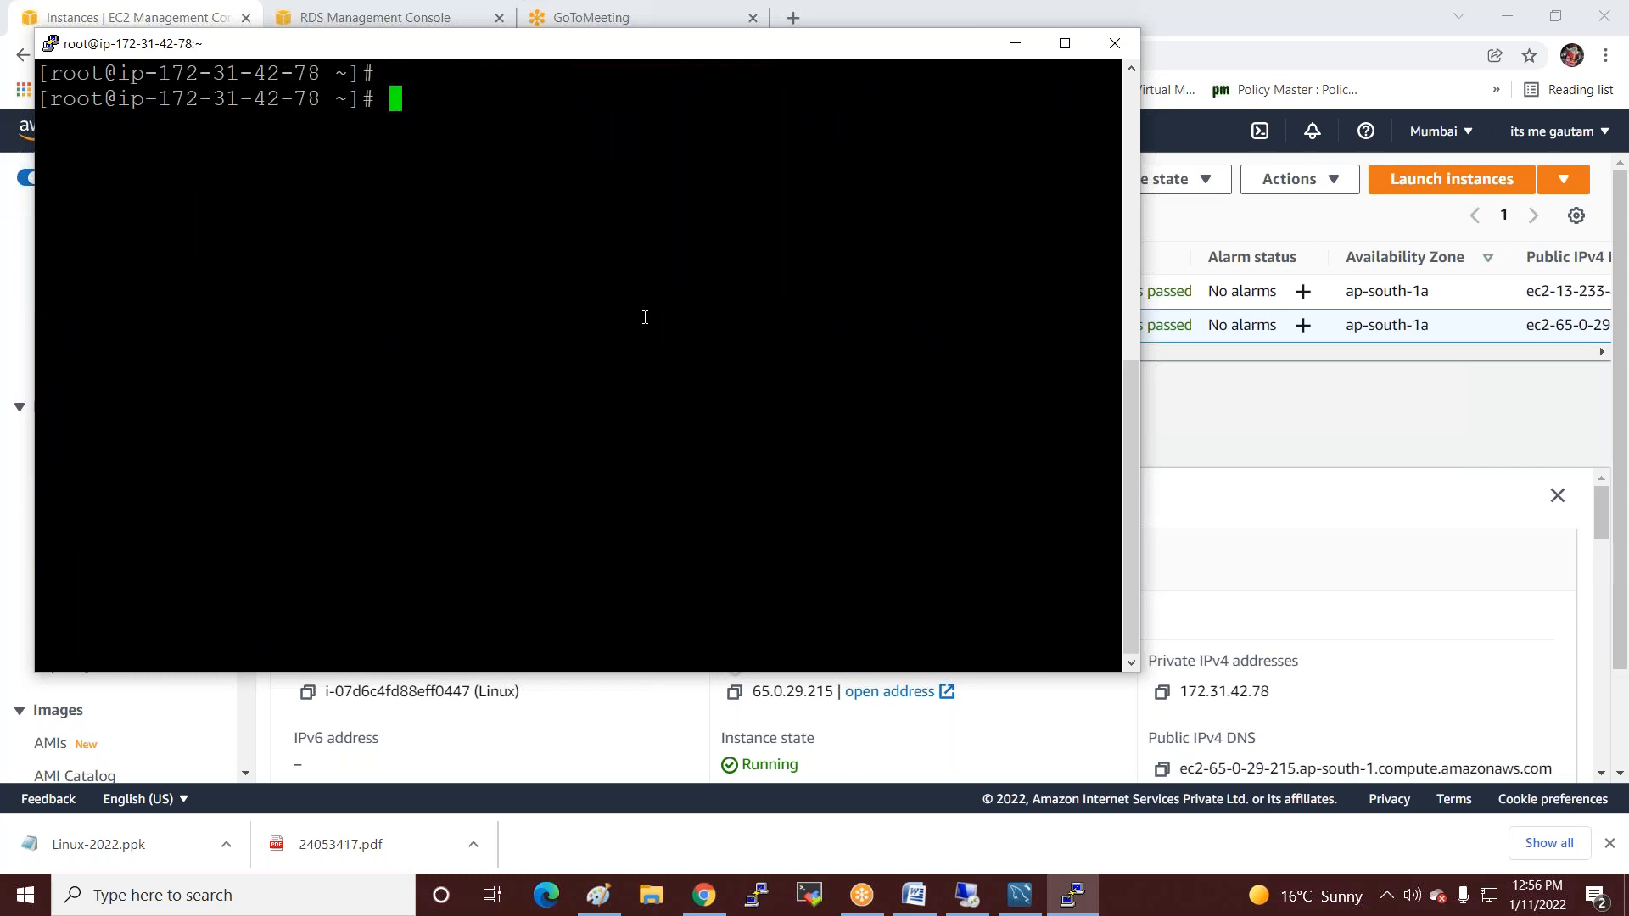
Connect the mysql client to the copied RDS endpoint as admin with a password.
{"action": "type", "text": "mysql -u adm"}
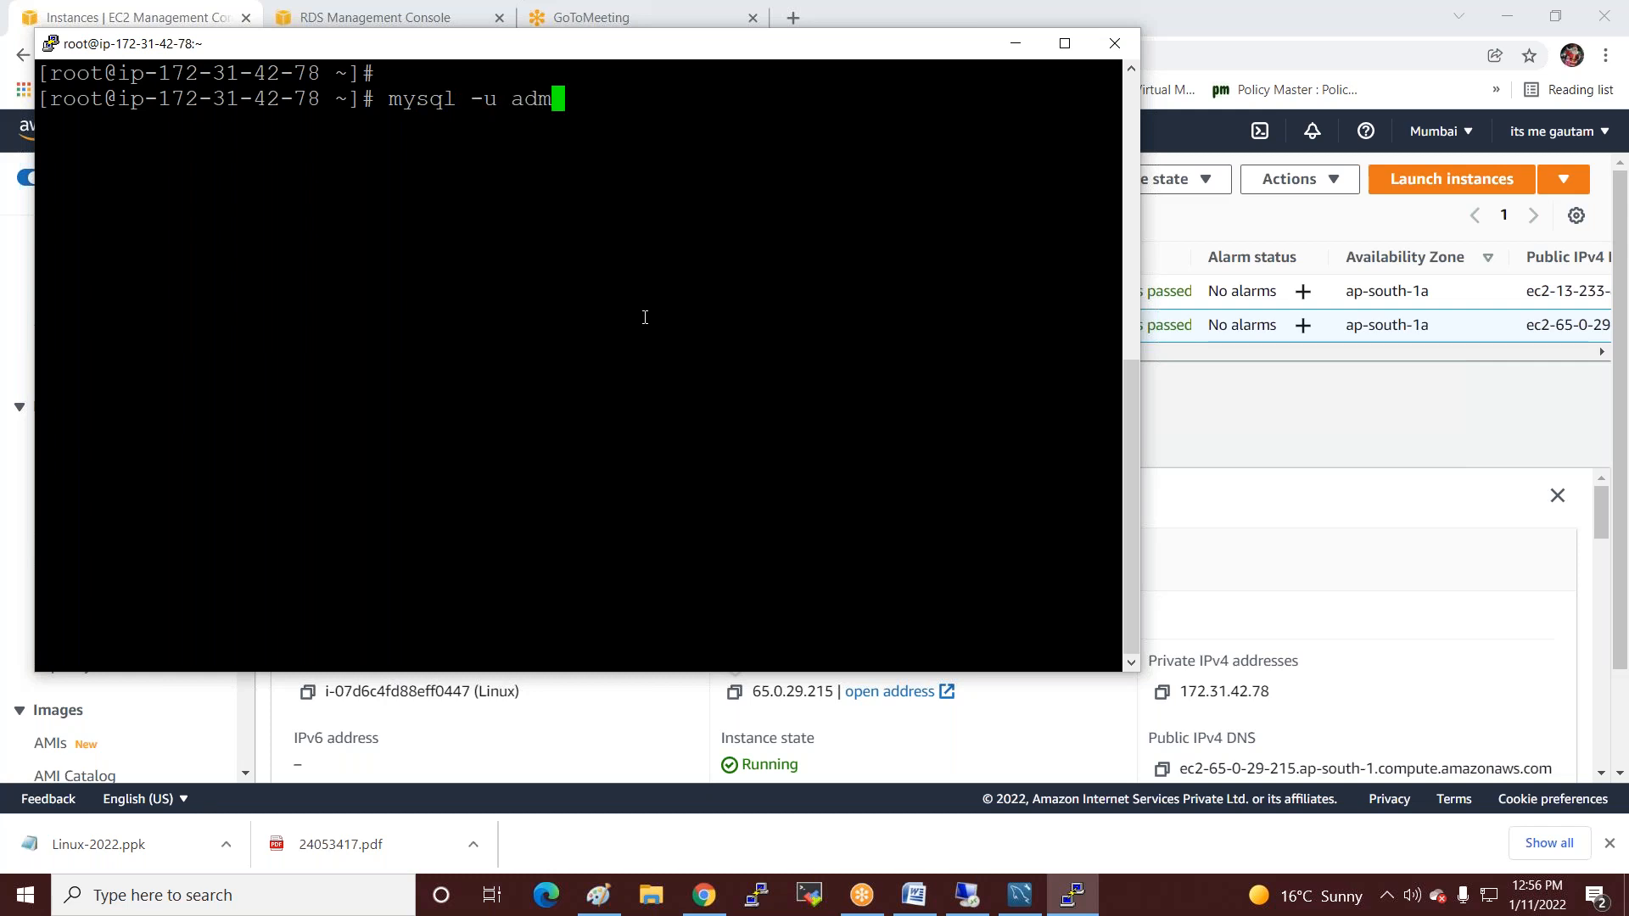
{"action": "type", "text": "in -h"}
{"action": "left_click", "coordinate": [422, 17]}
{"action": "left_click_drag", "start_coordinate": [363, 328], "coordinate": [510, 350]}
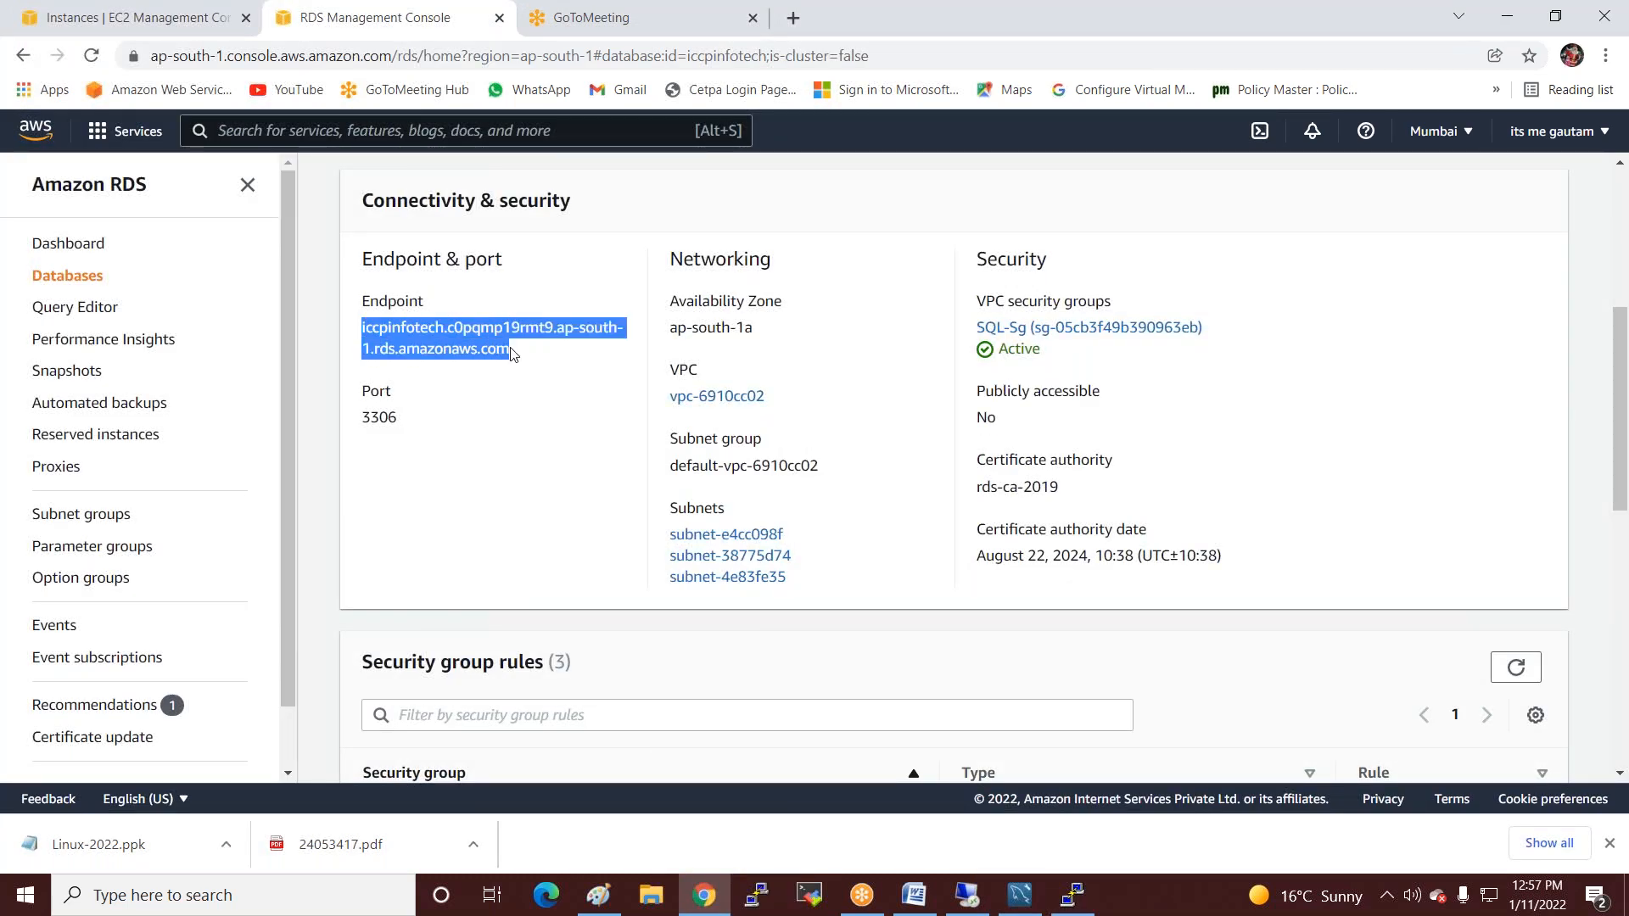
{"action": "right_click", "coordinate": [514, 353]}
{"action": "left_click", "coordinate": [514, 353]}
{"action": "left_click", "coordinate": [1073, 895]}
{"action": "right_click", "coordinate": [881, 198]}
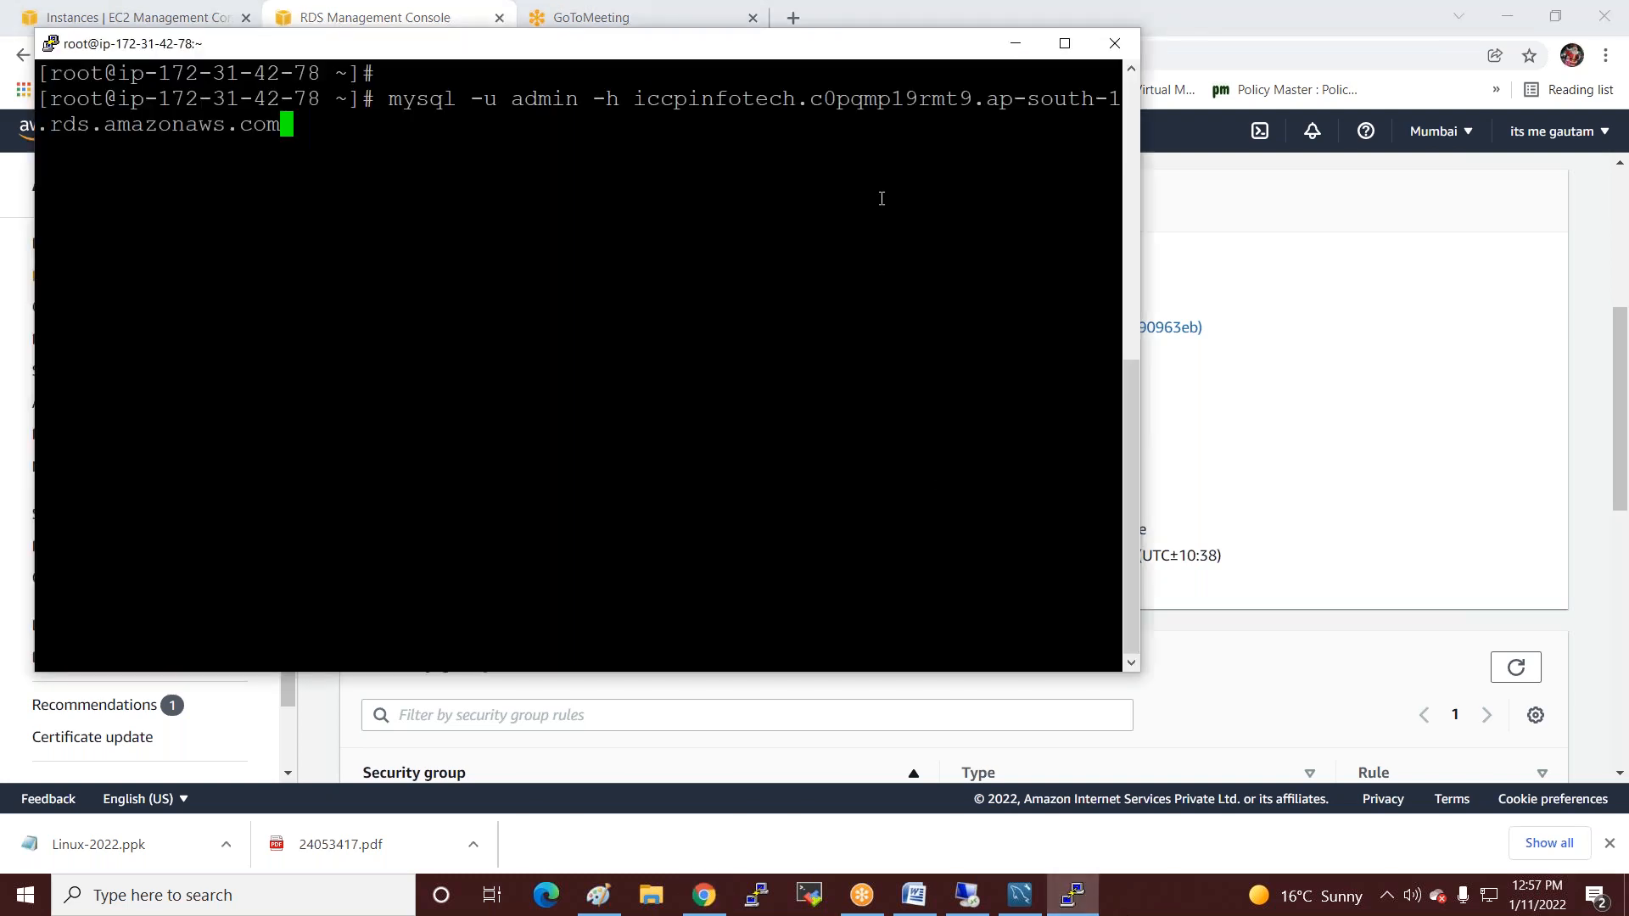
{"action": "type", "text": "i"}
{"action": "key", "text": "BackSpace"}
{"action": "type", "text": "-p"}
{"action": "key", "text": "Return"}
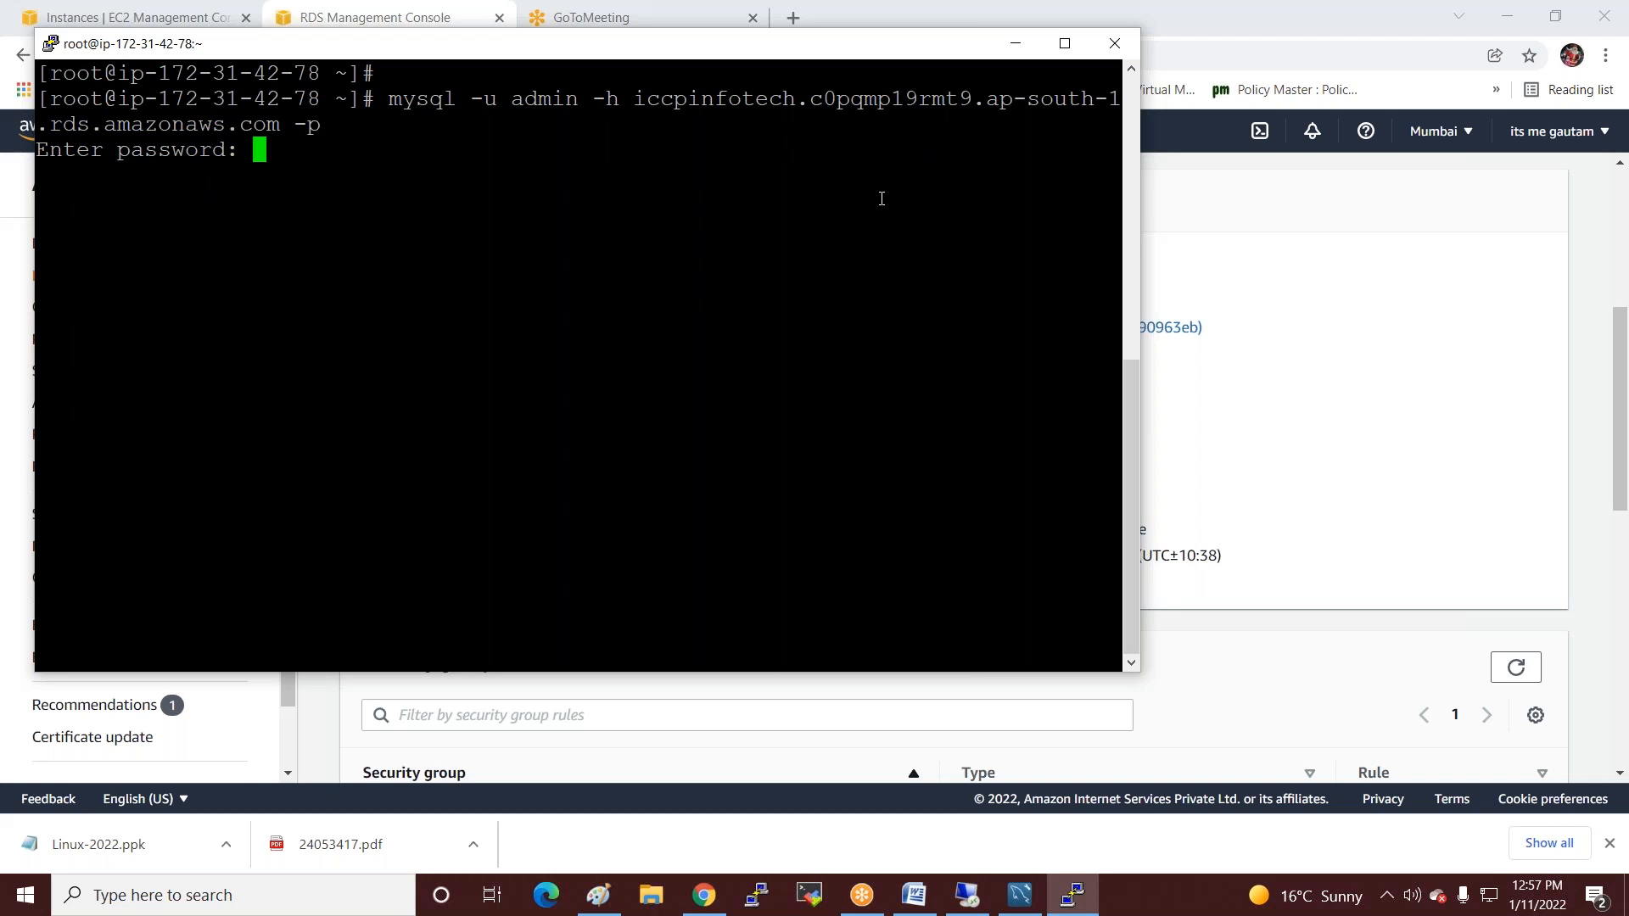
{"action": "key", "text": "Return"}
{"action": "key", "text": "Return"}
{"action": "key", "text": "Return"}
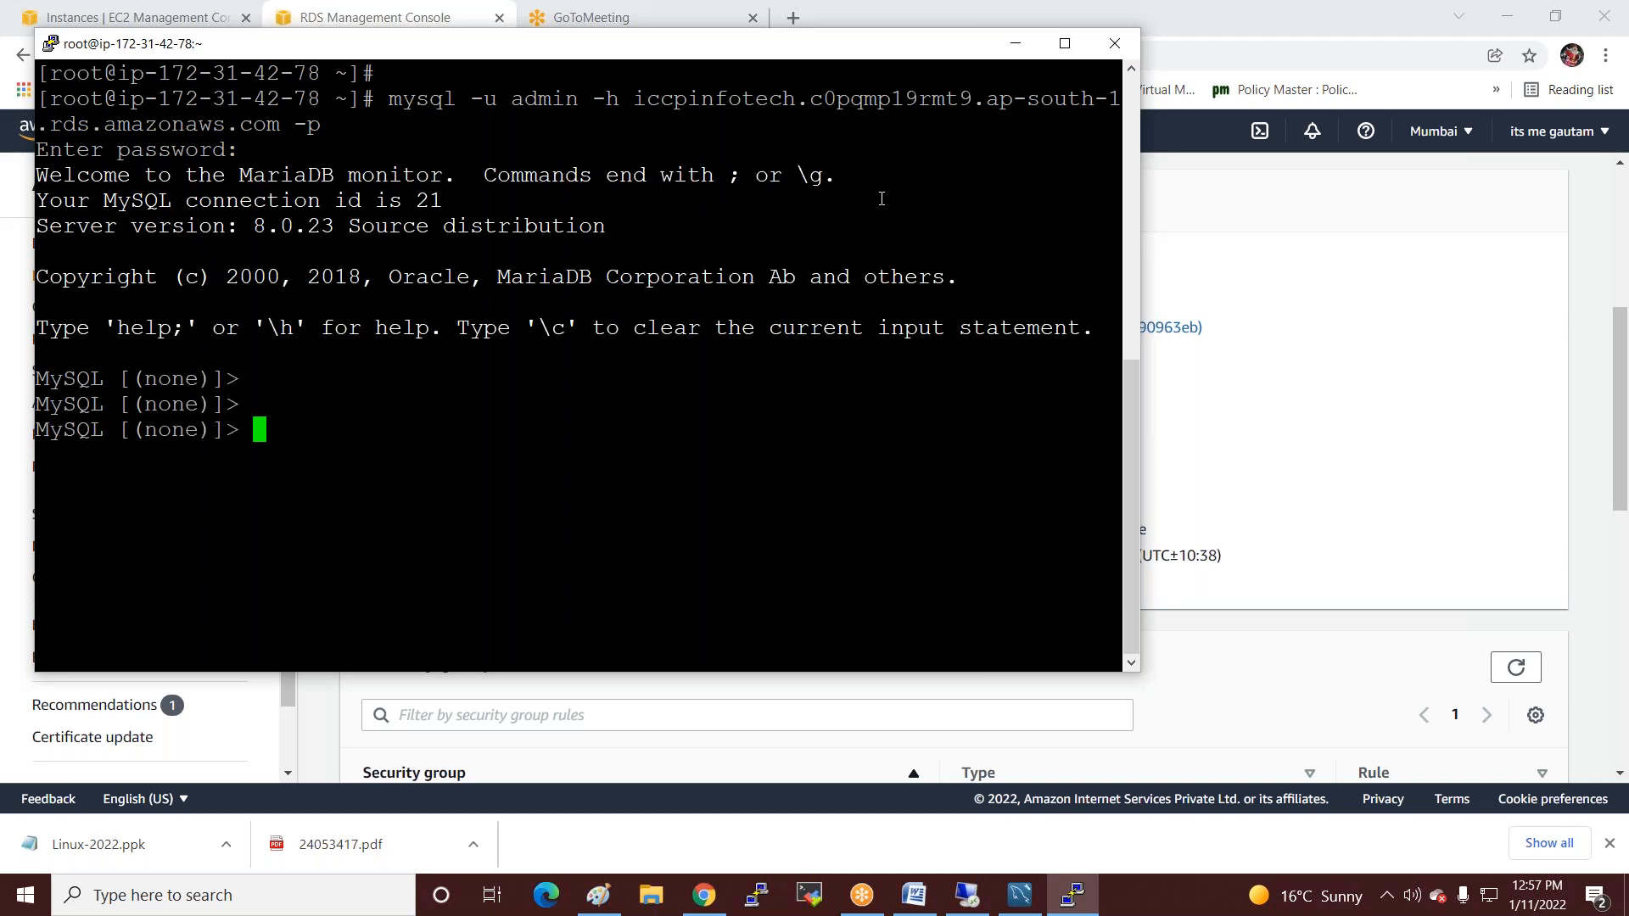
List the databases, create database india, and list again to confirm india appears.
{"action": "type", "text": "show databa"}
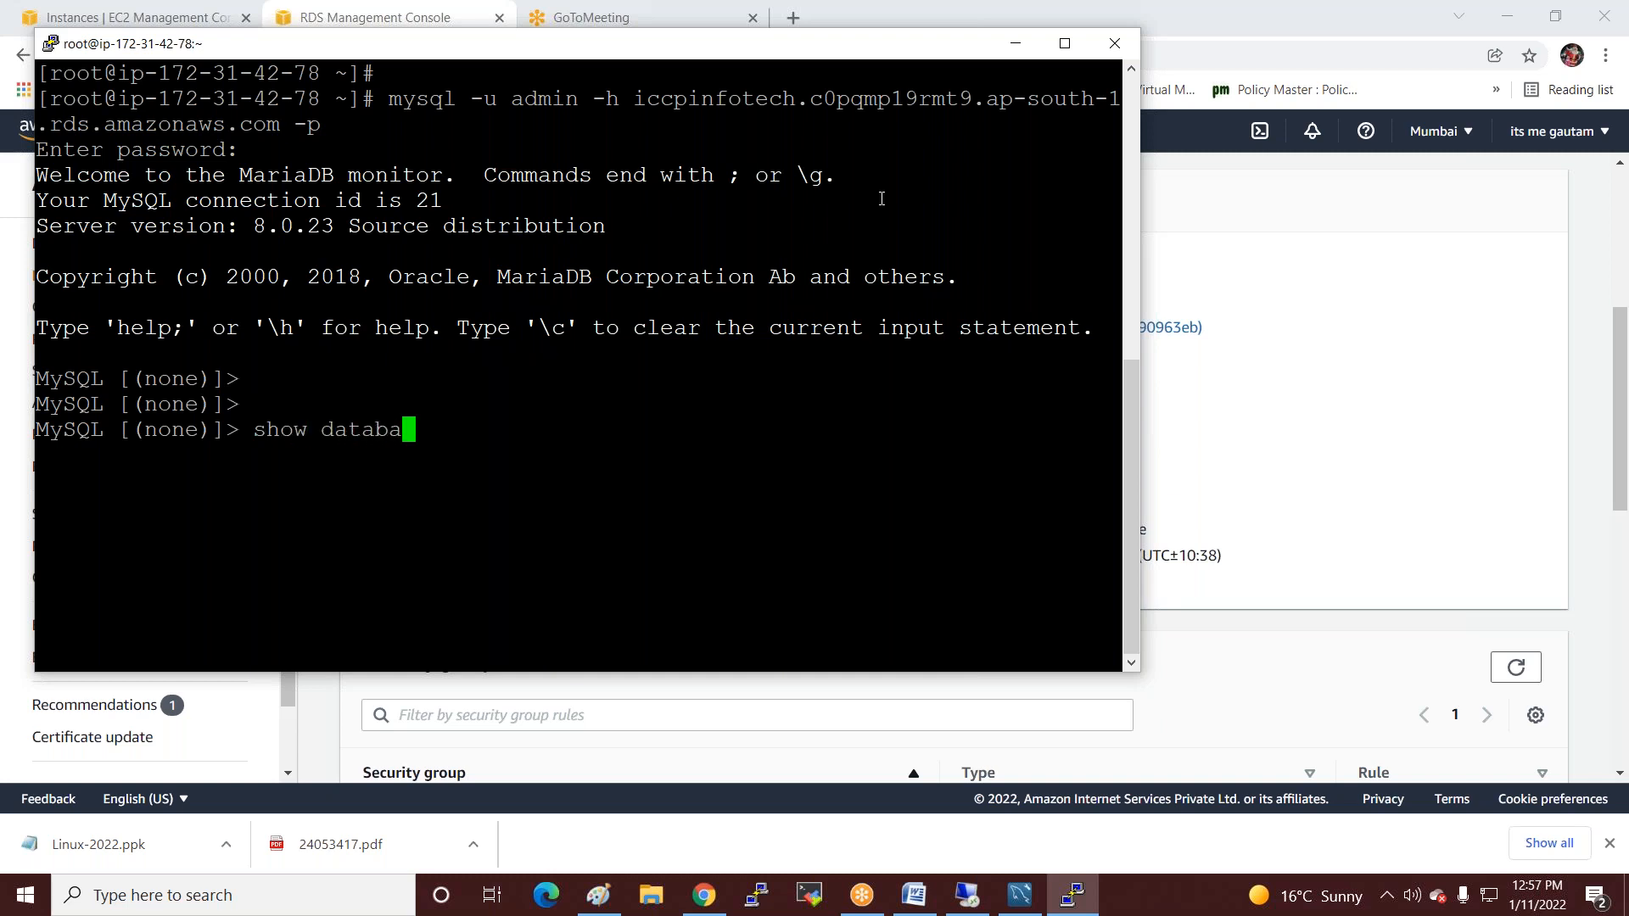
{"action": "type", "text": "ses;"}
{"action": "key", "text": "Return"}
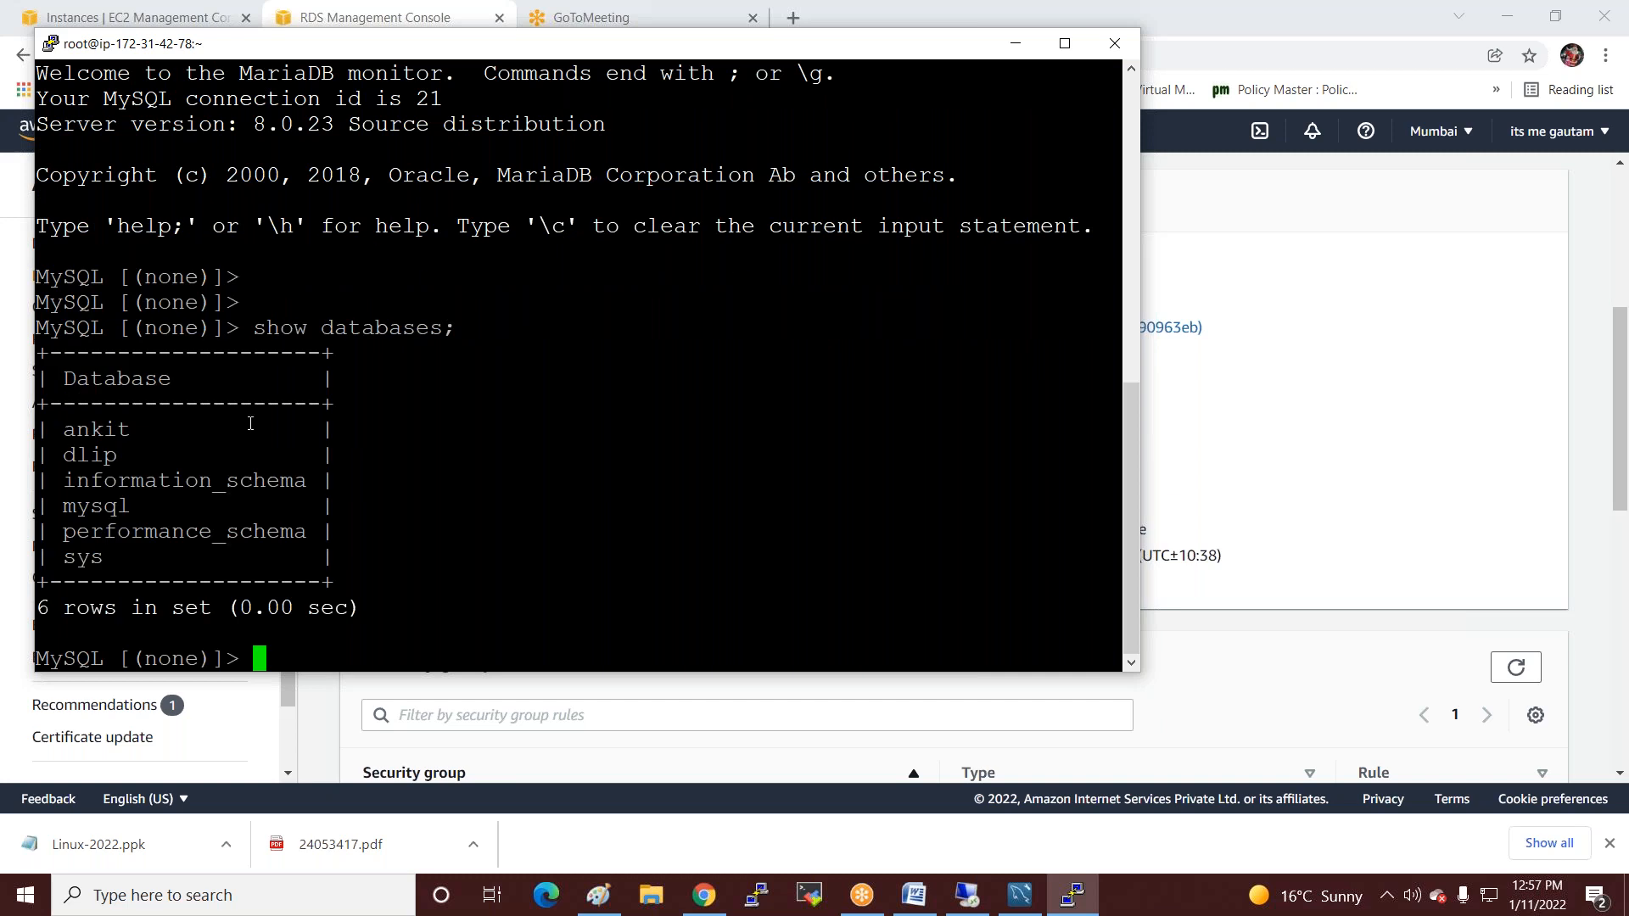
{"action": "type", "text": "create database"}
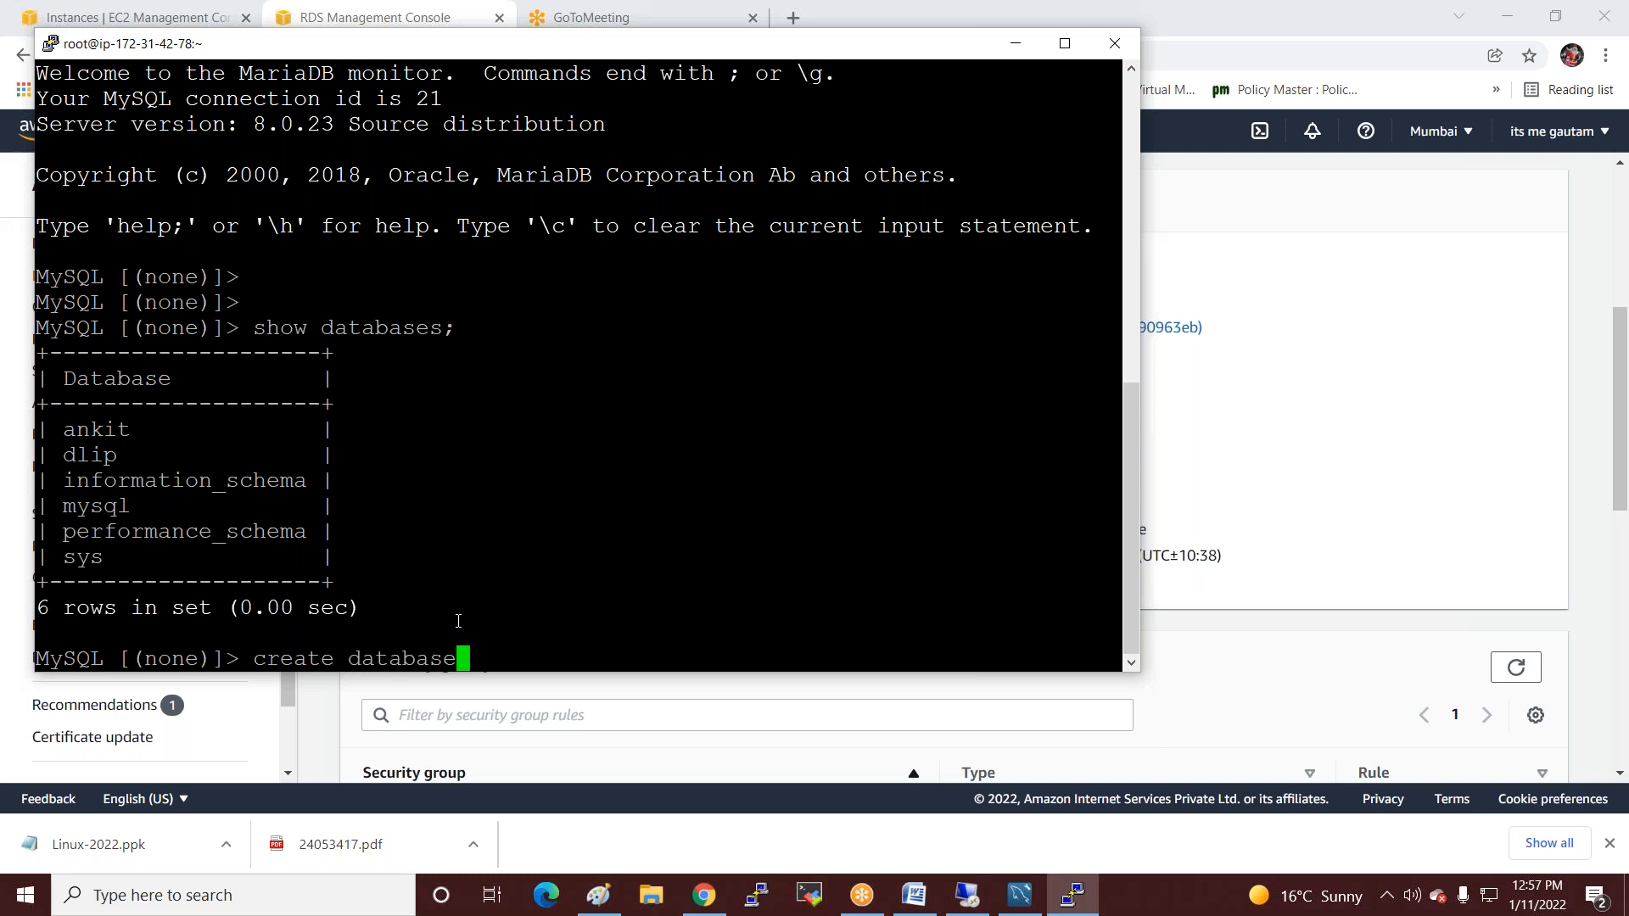
{"action": "type", "text": " india;"}
{"action": "key", "text": "Return"}
{"action": "key", "text": "Up"}
{"action": "key", "text": "Up"}
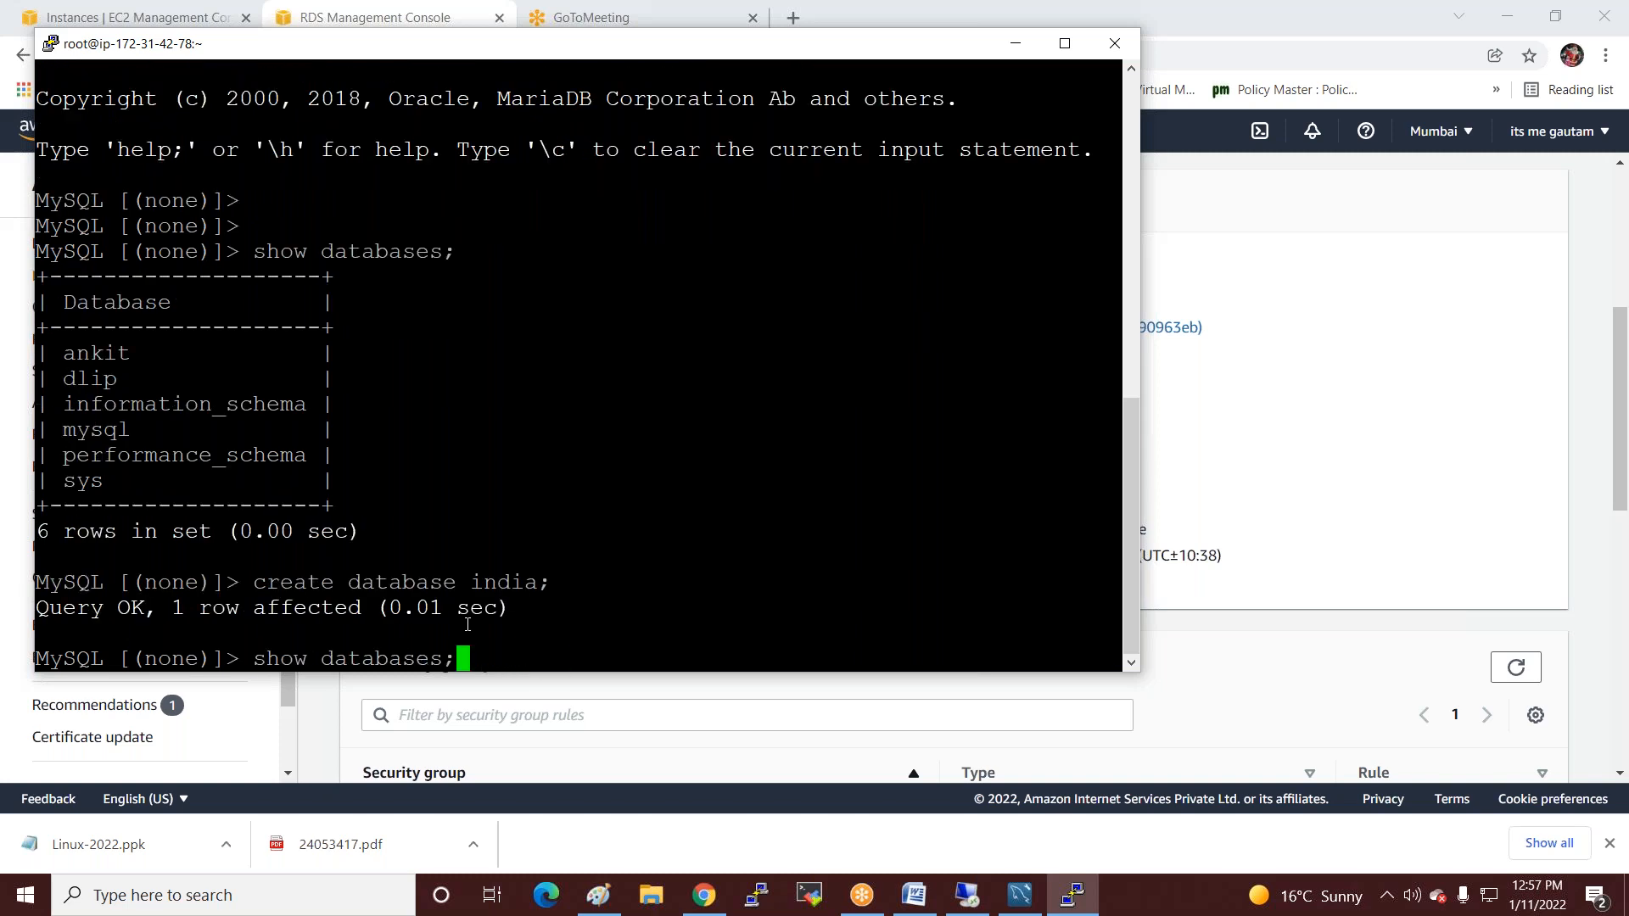
{"action": "key", "text": "Return"}
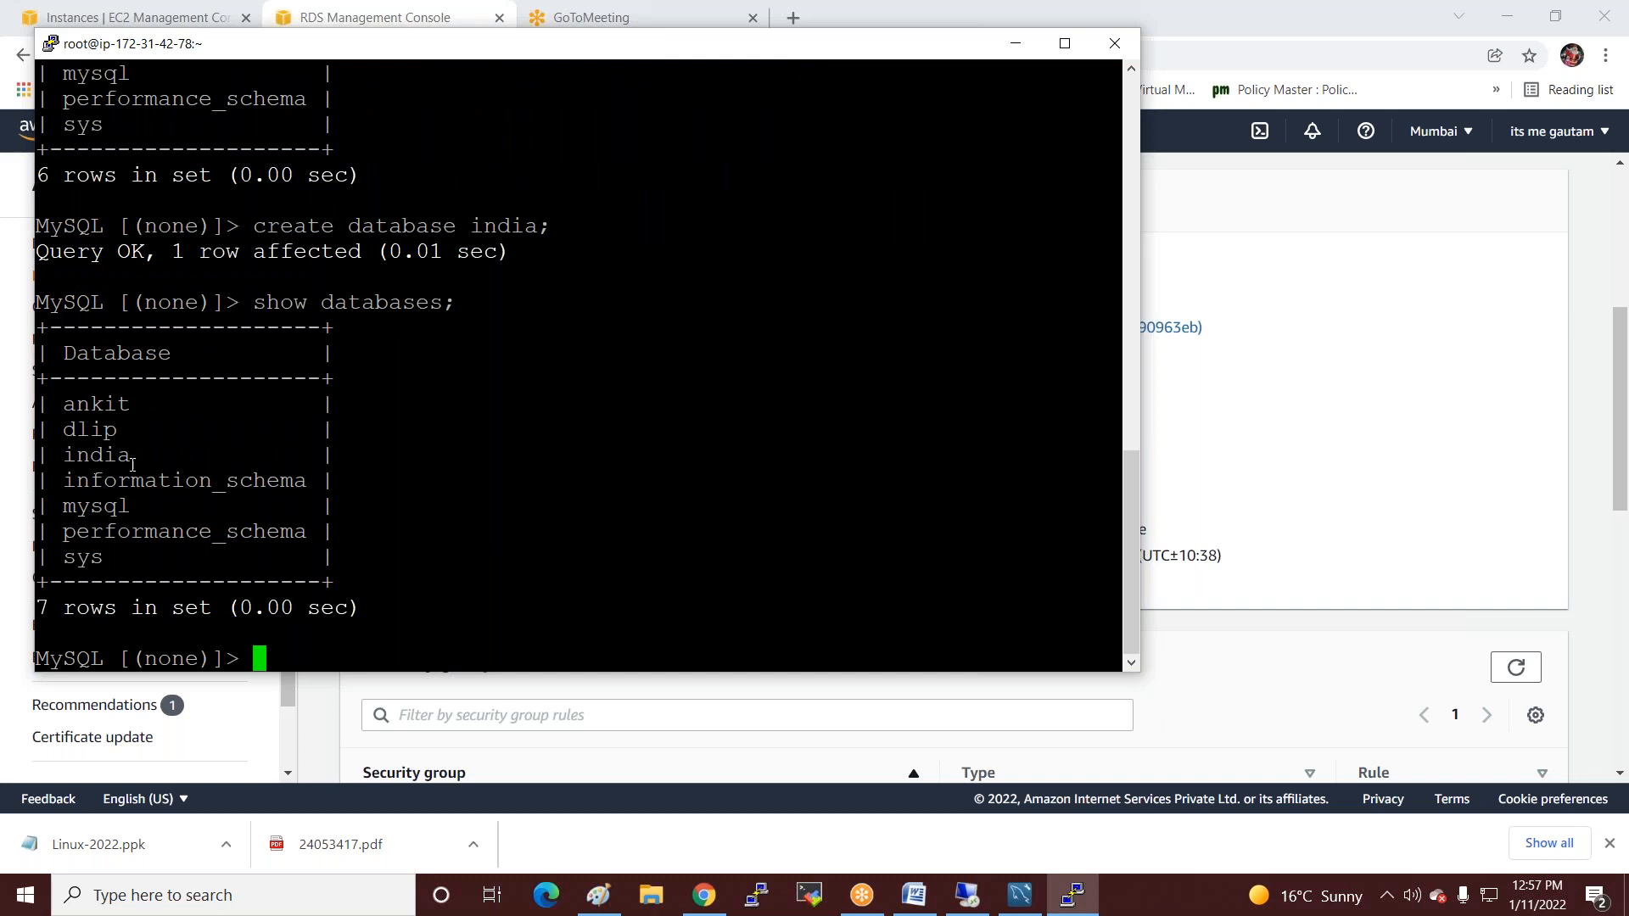
{"action": "left_click_drag", "start_coordinate": [142, 459], "coordinate": [82, 459]}
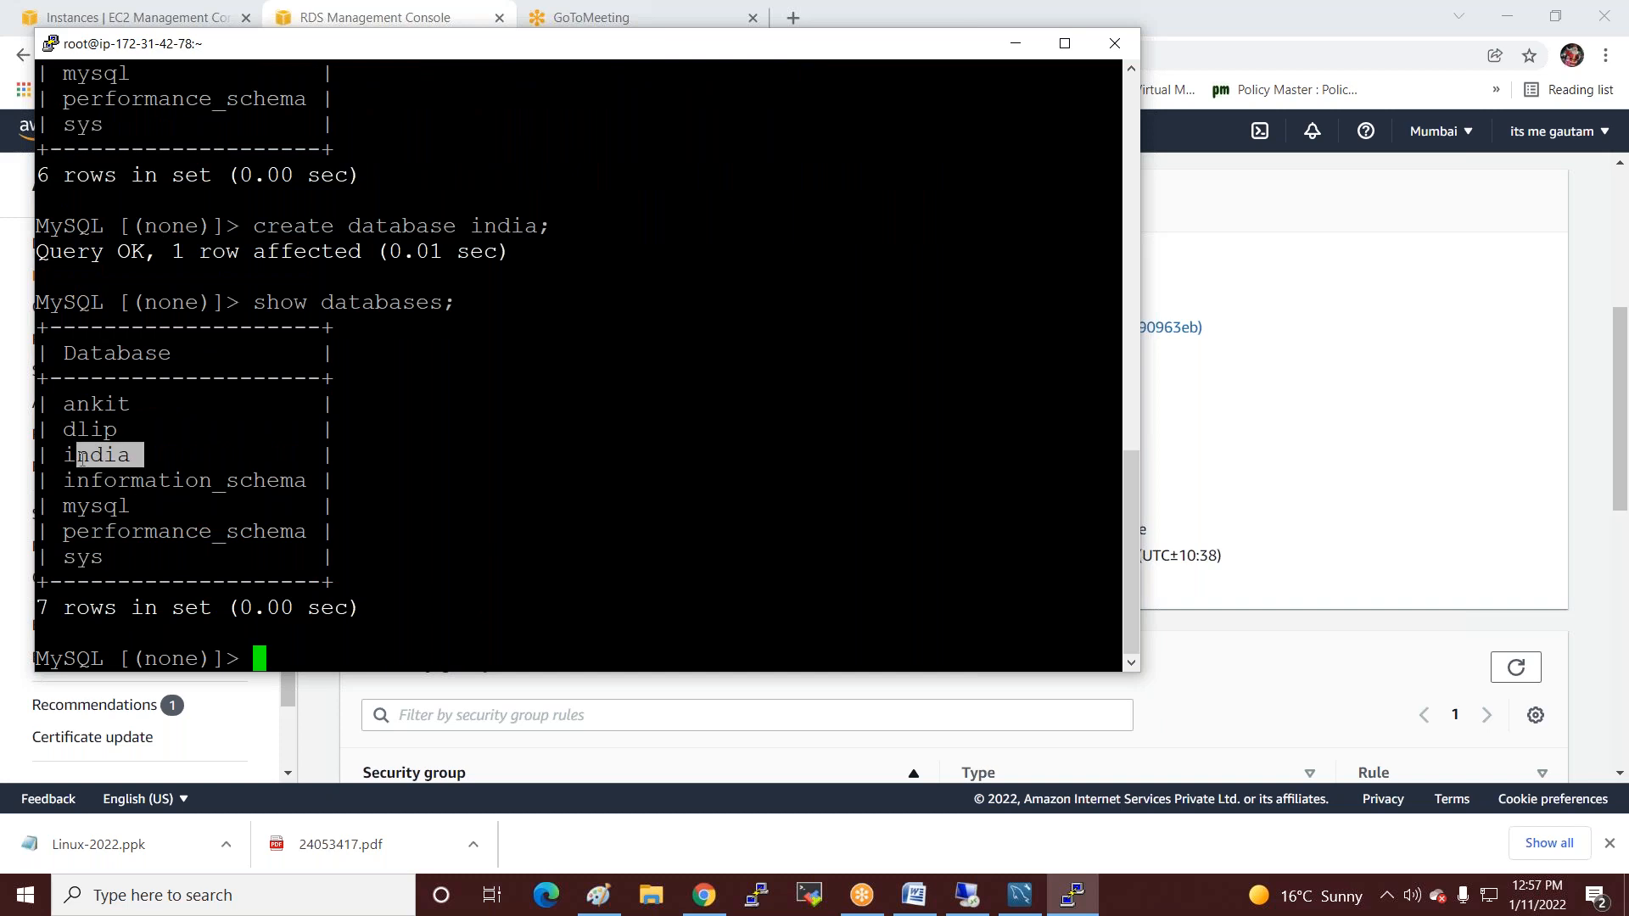
Rerun show databases; in the remote MySQL Workbench to confirm india, then minimize the remote session.
{"action": "left_click", "coordinate": [970, 896]}
{"action": "left_click_drag", "start_coordinate": [471, 215], "coordinate": [339, 213]}
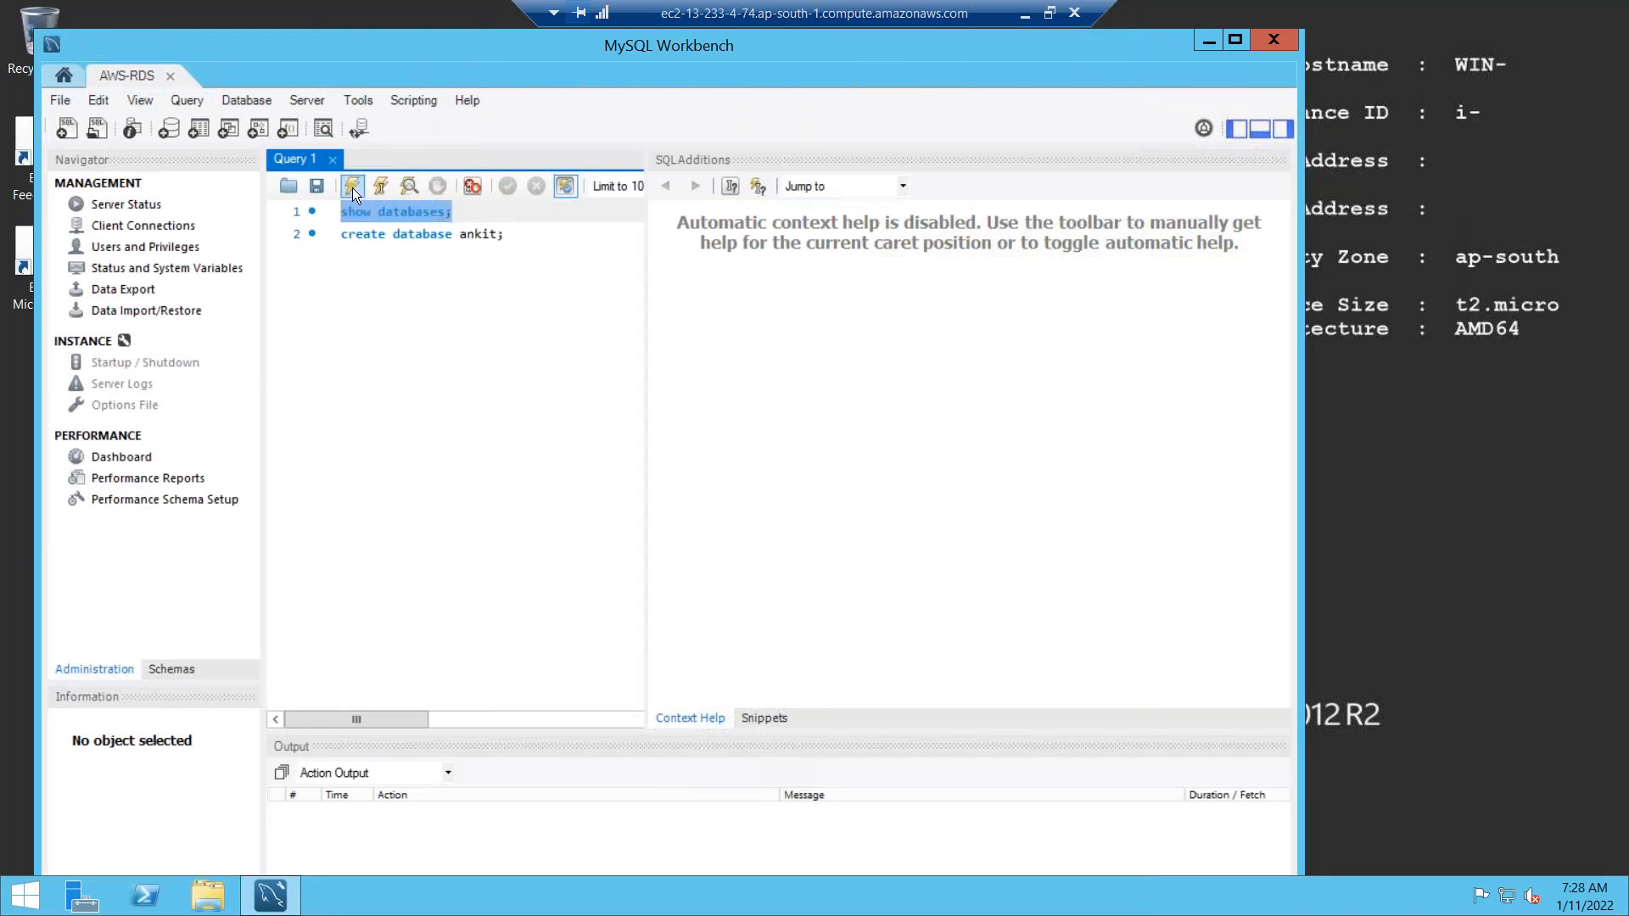
{"action": "left_click", "coordinate": [353, 187]}
{"action": "left_click", "coordinate": [329, 479]}
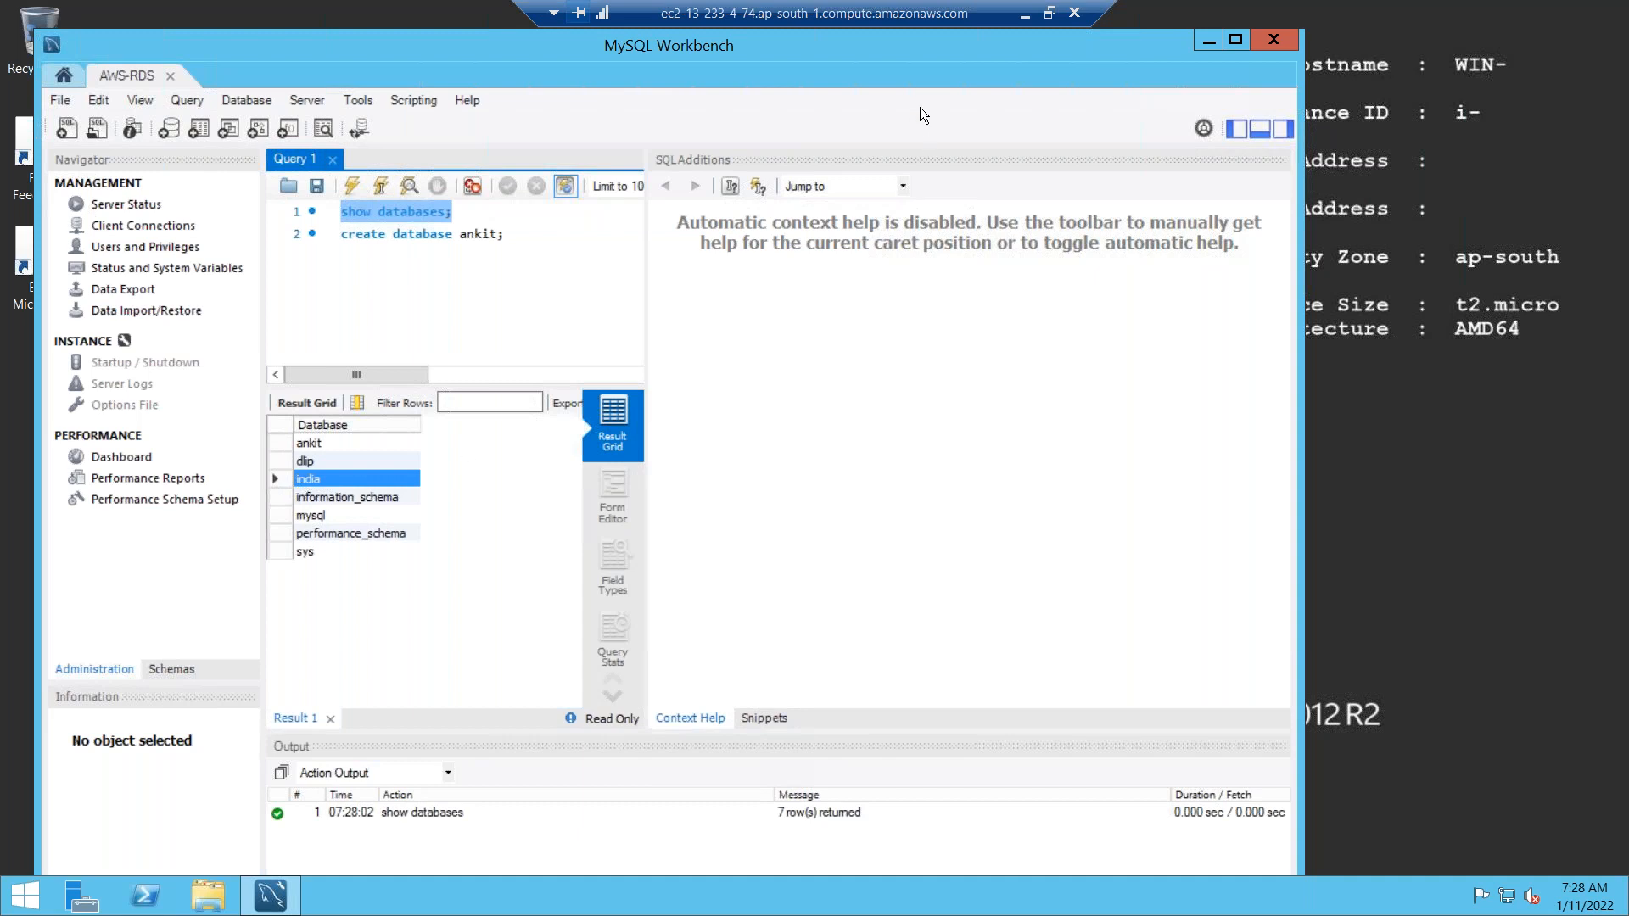
{"action": "left_click", "coordinate": [1027, 13]}
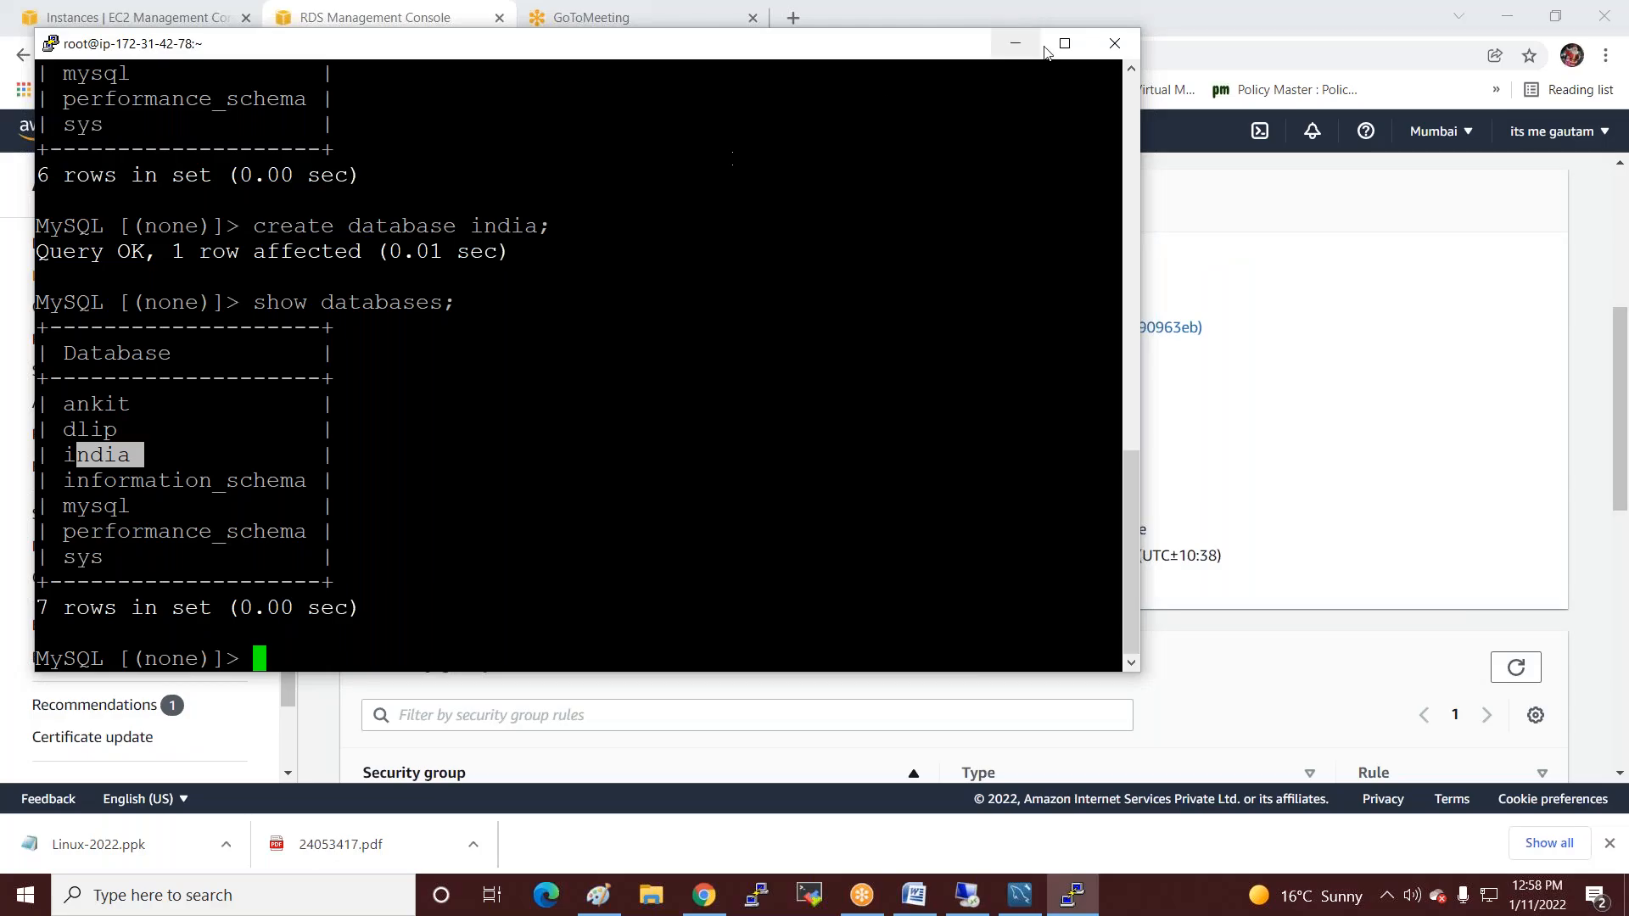
Return to the iccpinfotech RDS page and review its networking and security details.
{"action": "left_click", "coordinate": [1015, 44]}
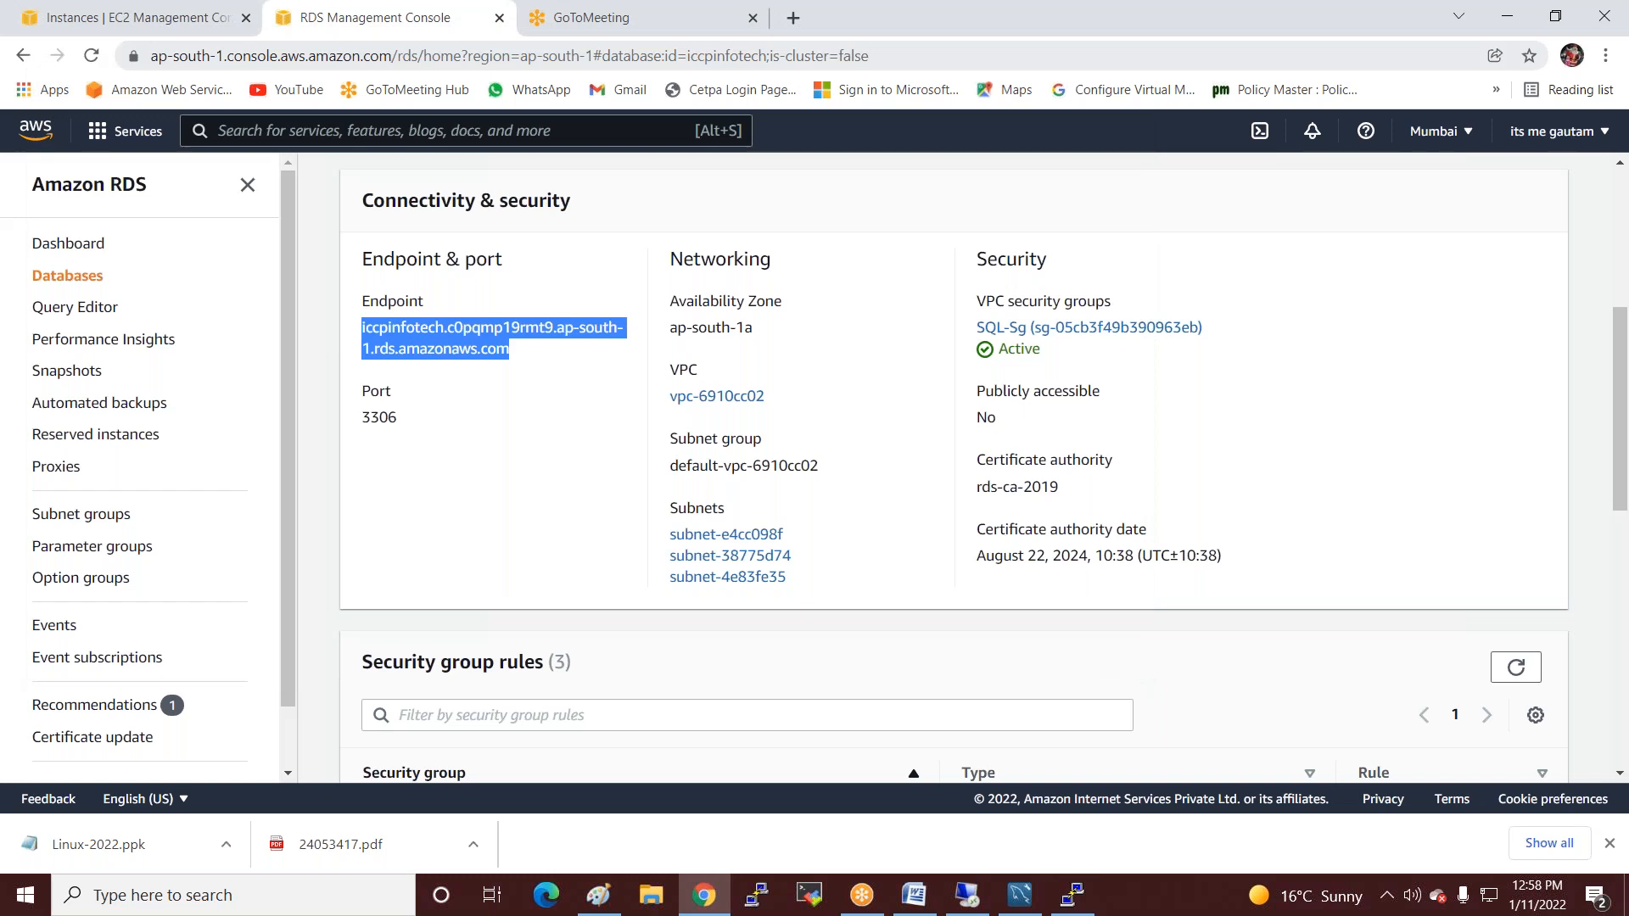
{"action": "left_click", "coordinate": [1205, 35]}
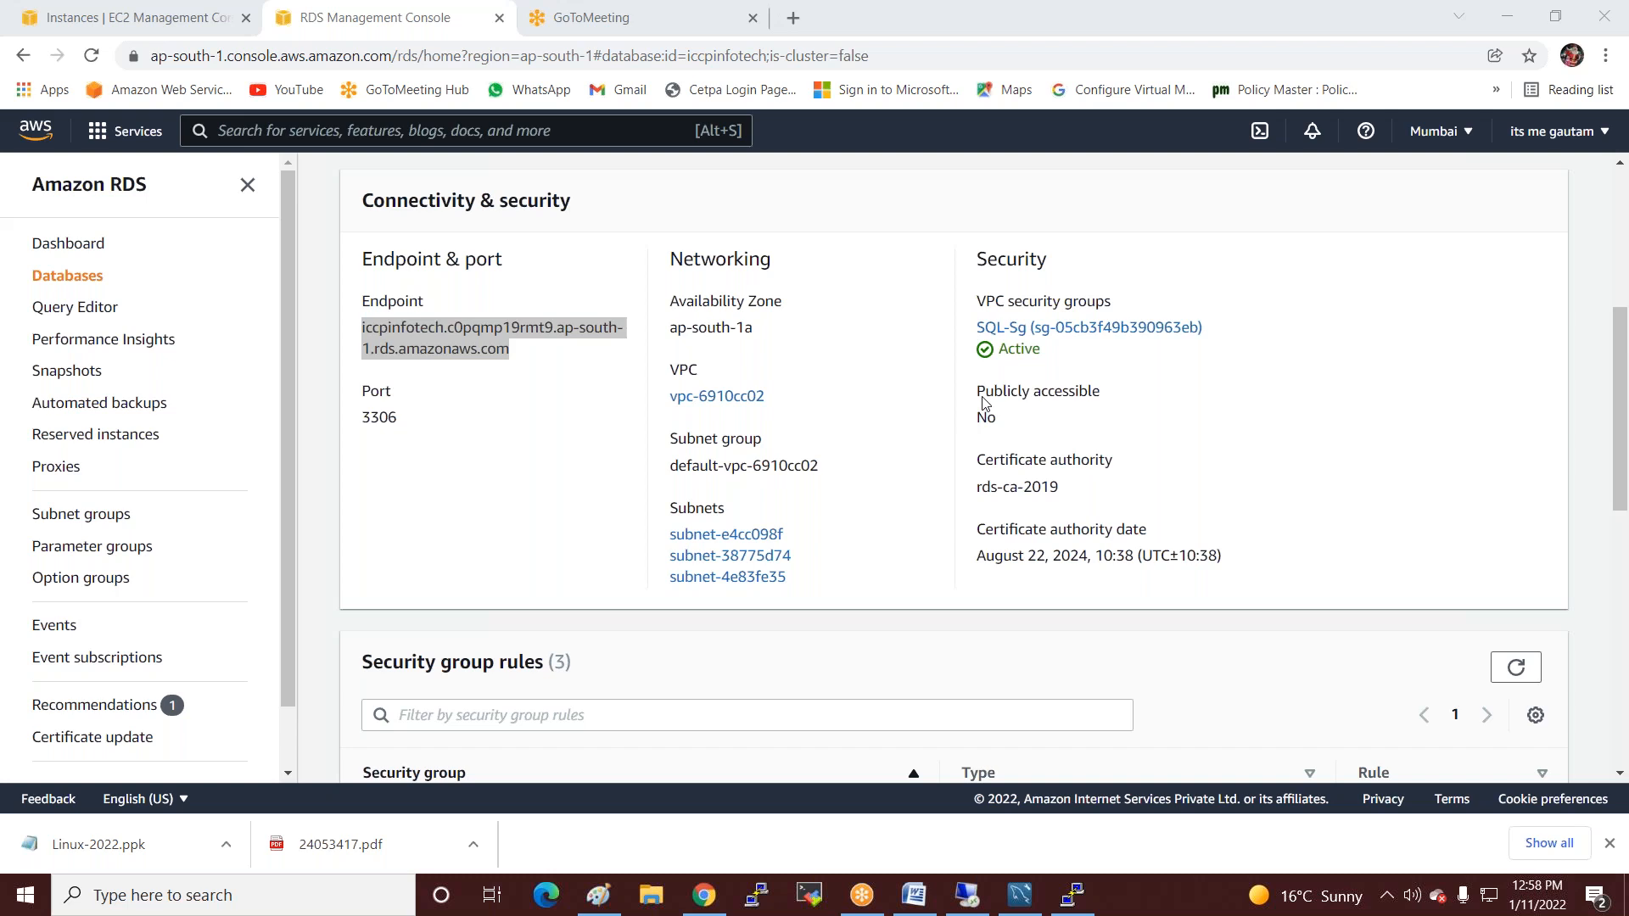
{"action": "left_click_drag", "start_coordinate": [1036, 421], "coordinate": [654, 299]}
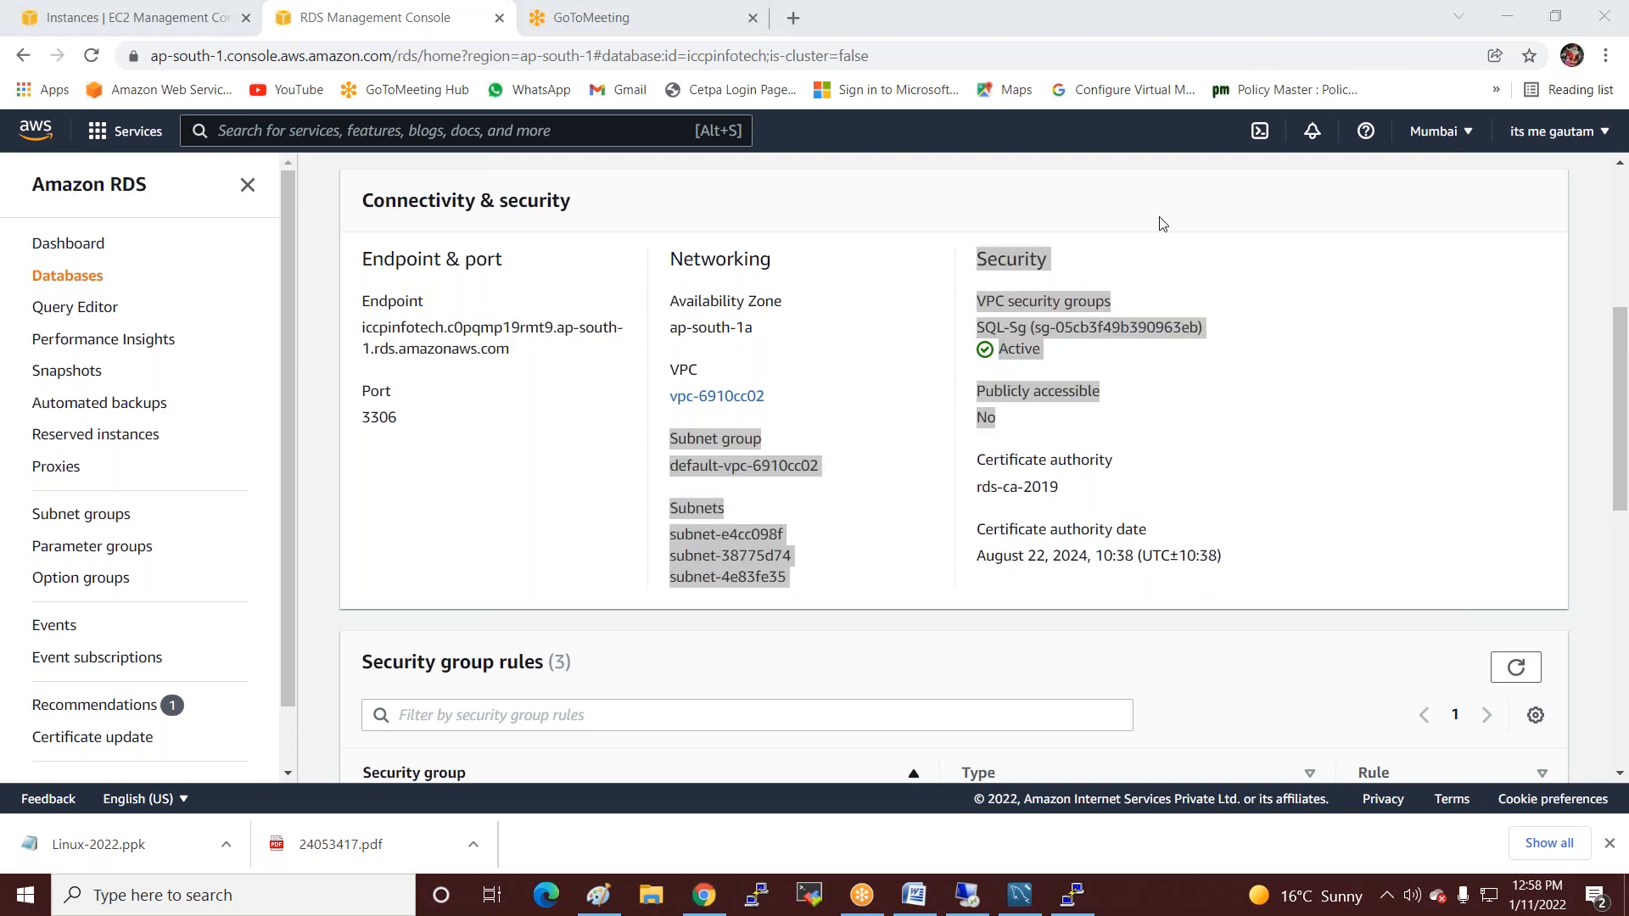
{"action": "scroll", "coordinate": [1490, 336], "scroll_direction": "up", "scroll_amount": 5}
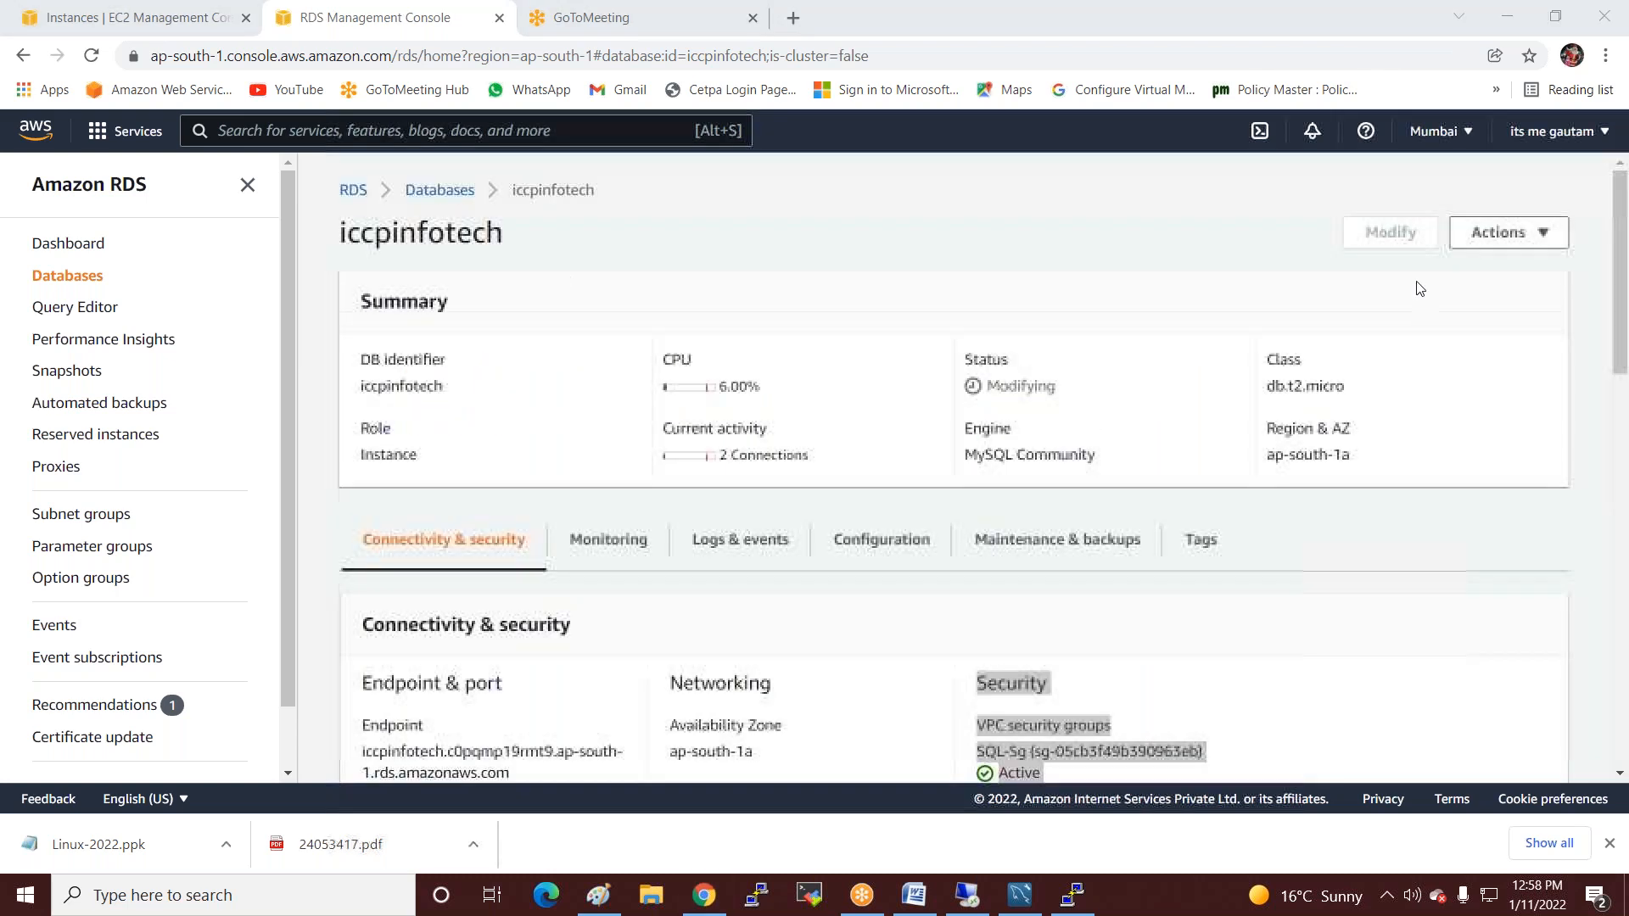
Delete iccpinfotech without a final snapshot, confirming with 'delete me', then view the EC2 instances.
{"action": "left_click", "coordinate": [1497, 233]}
{"action": "left_click", "coordinate": [1412, 333]}
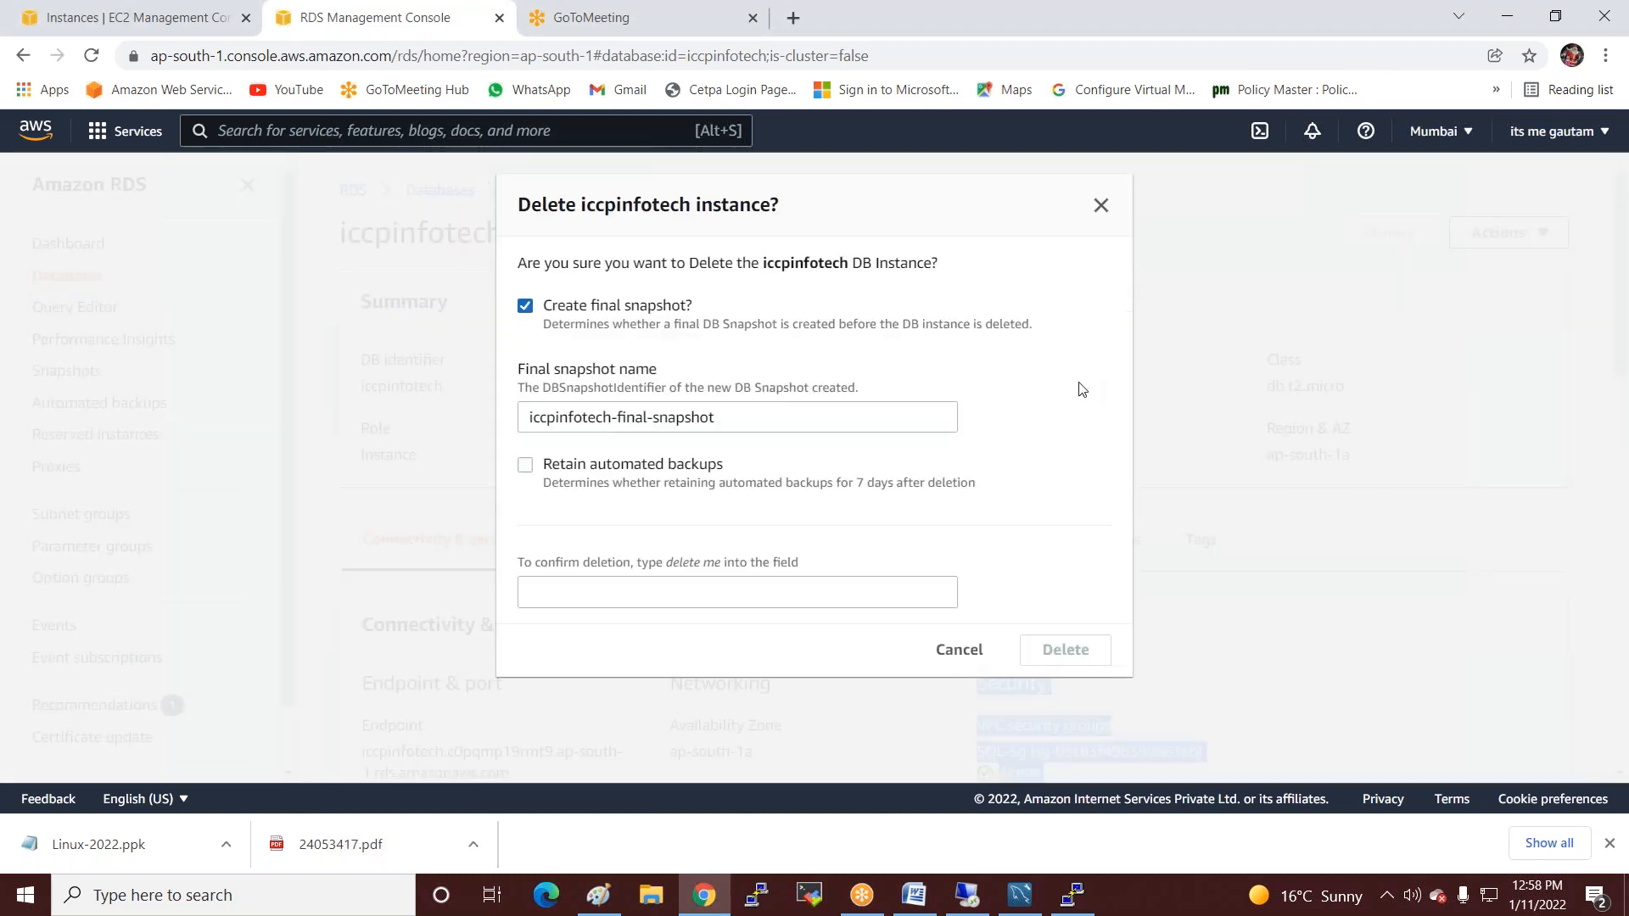
{"action": "left_click", "coordinate": [525, 306]}
{"action": "left_click", "coordinate": [533, 441]}
{"action": "left_click", "coordinate": [659, 556]}
{"action": "type", "text": "d"}
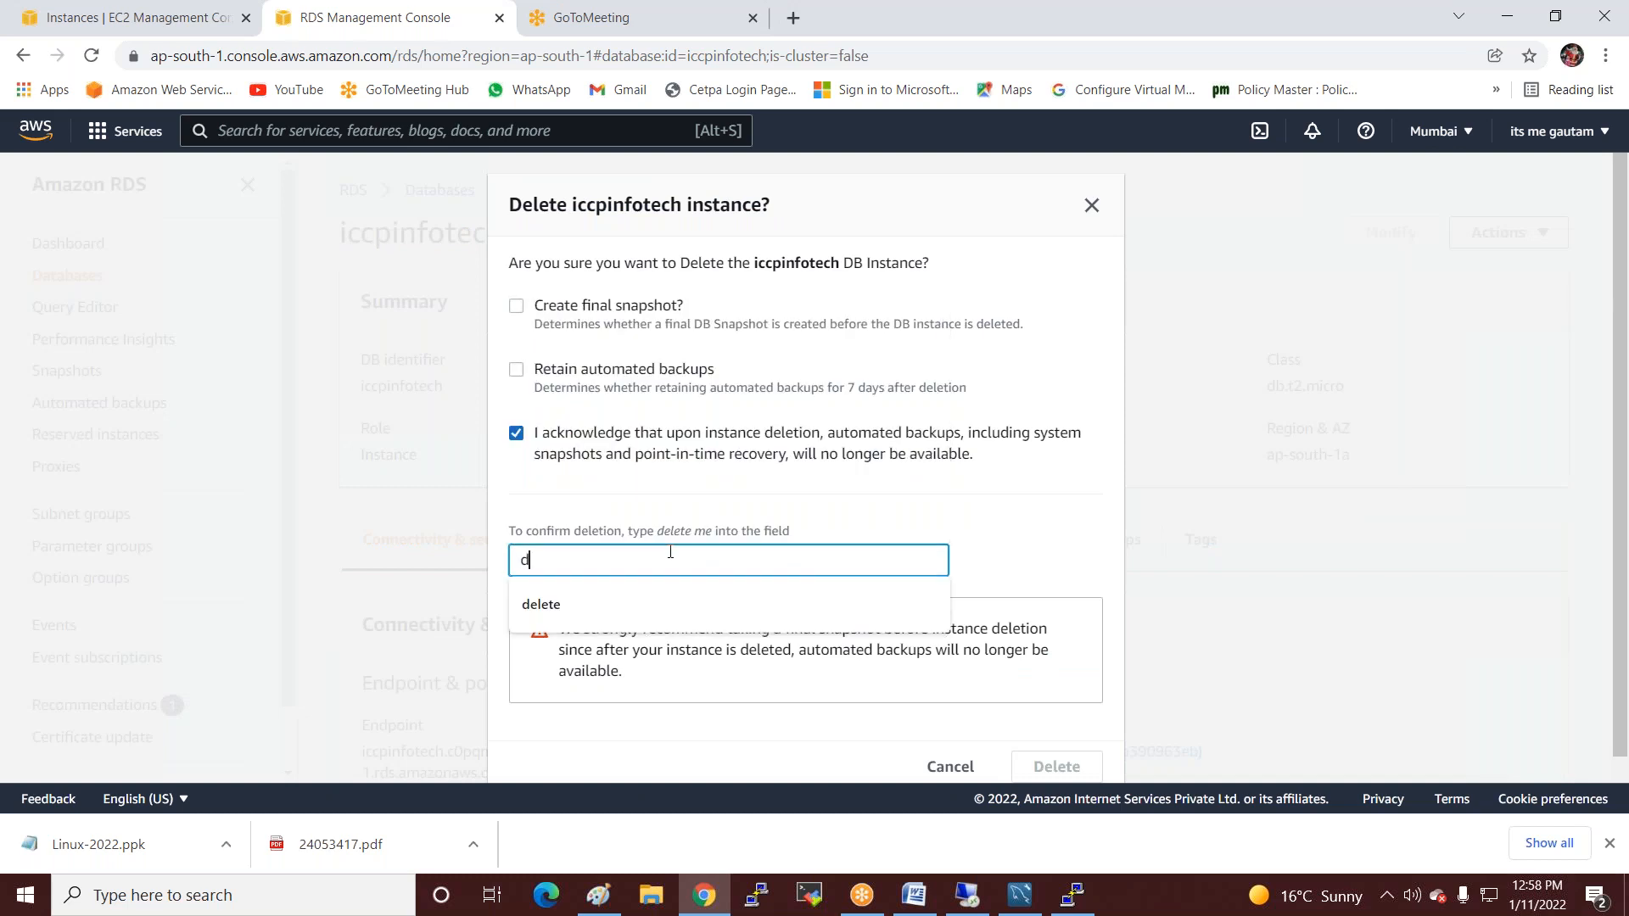
{"action": "type", "text": "eleteme"}
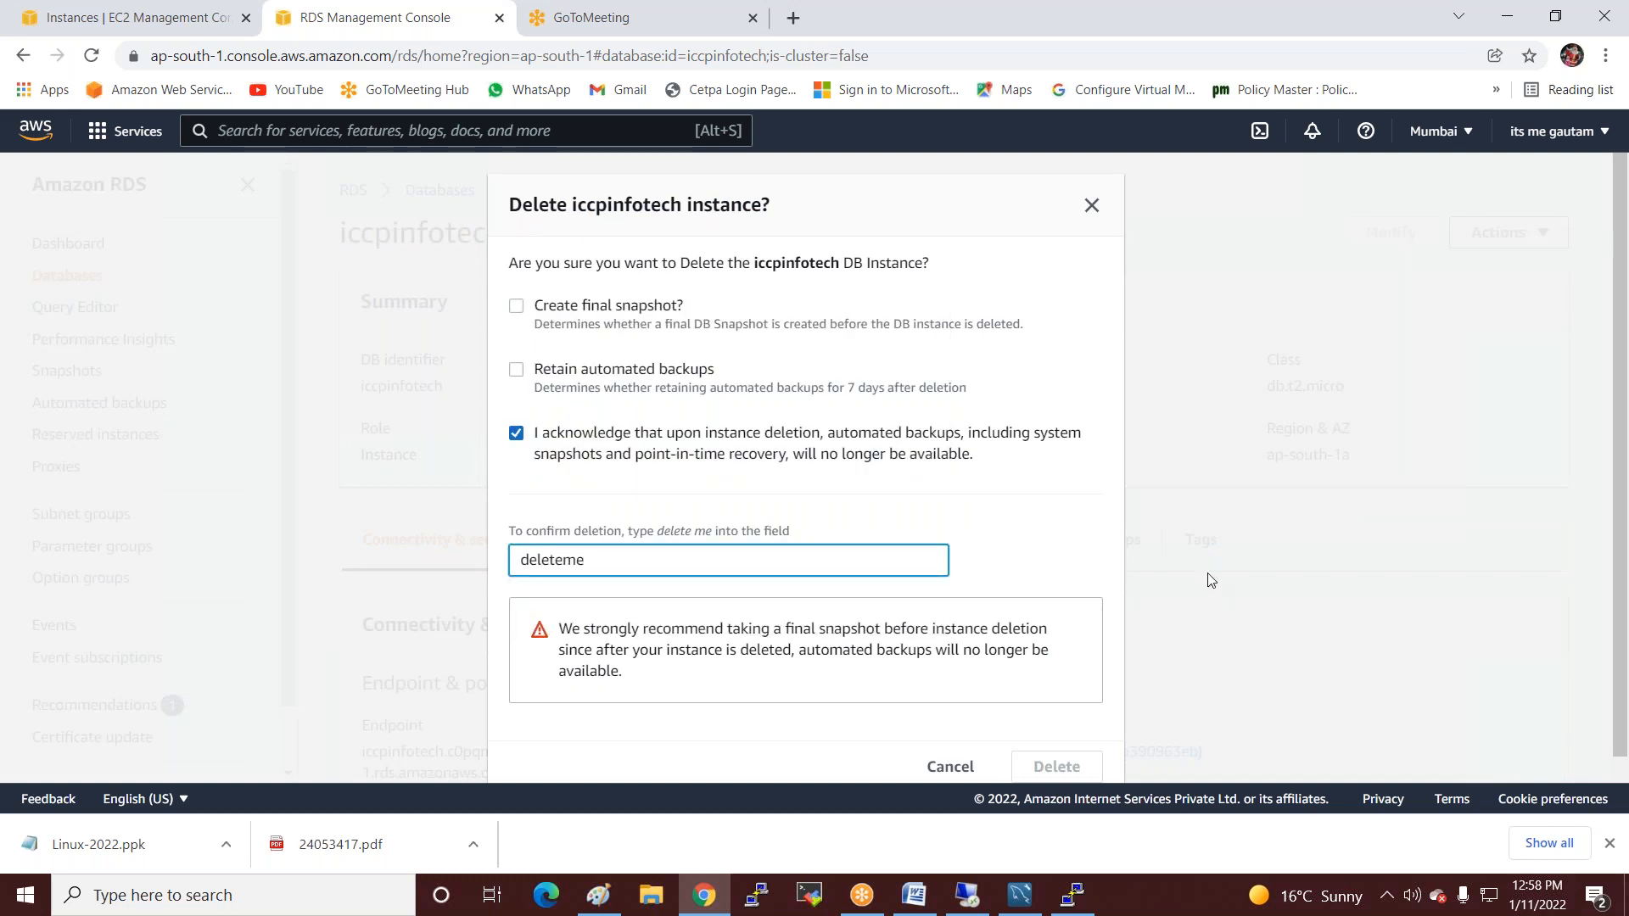
{"action": "scroll", "coordinate": [1209, 581], "scroll_direction": "down", "scroll_amount": 1}
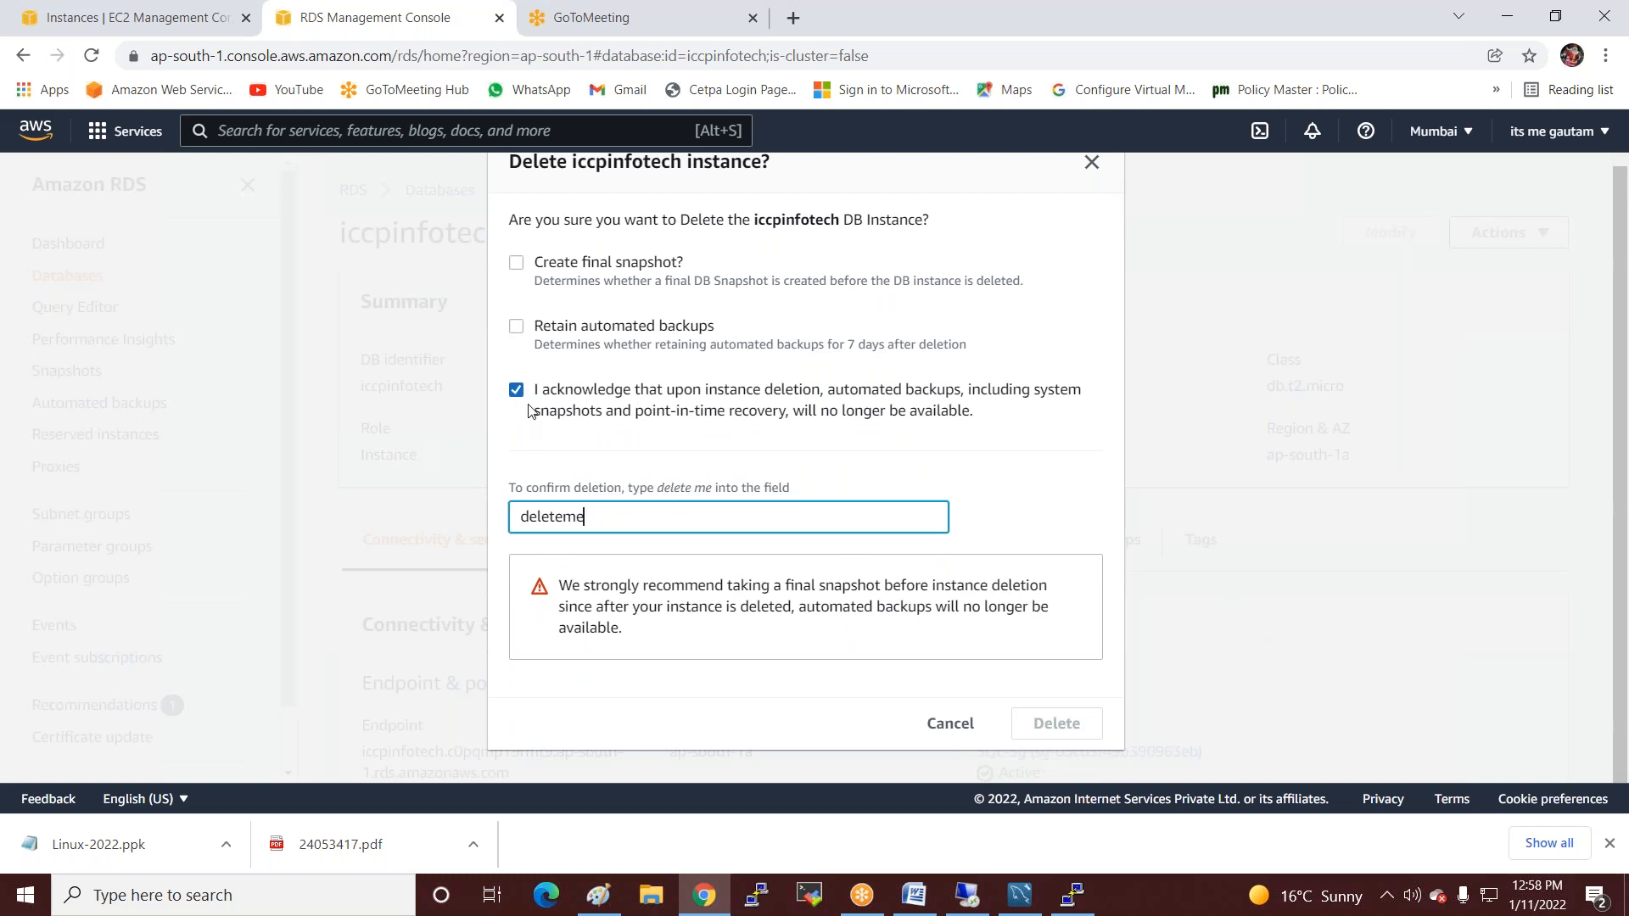
{"action": "left_click", "coordinate": [563, 515]}
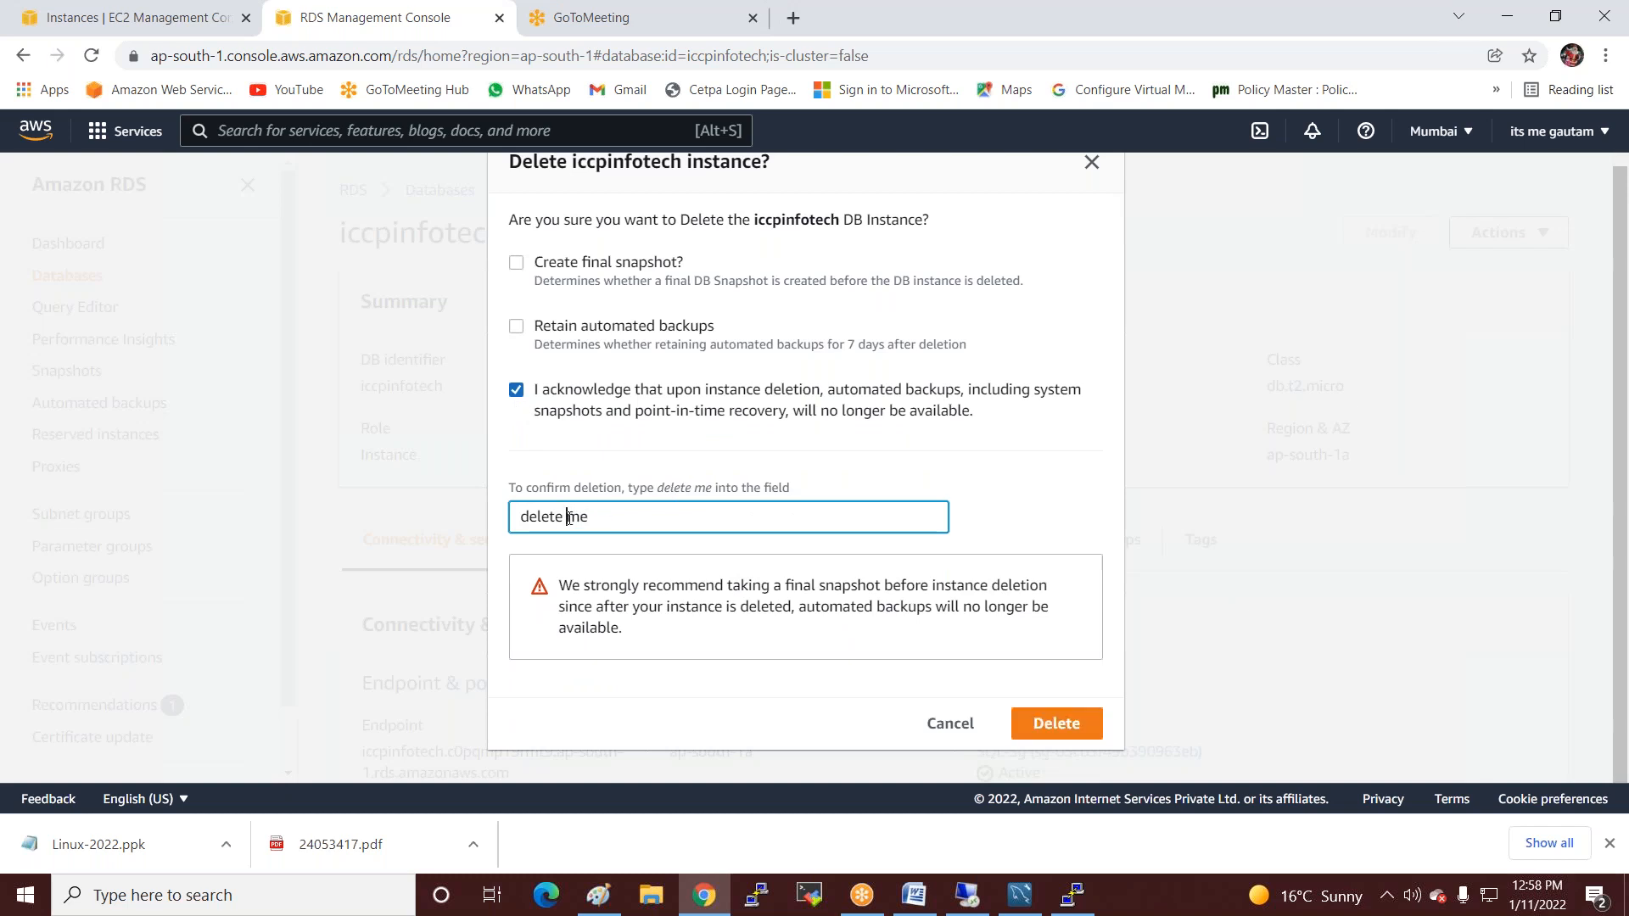
{"action": "left_click", "coordinate": [1012, 719]}
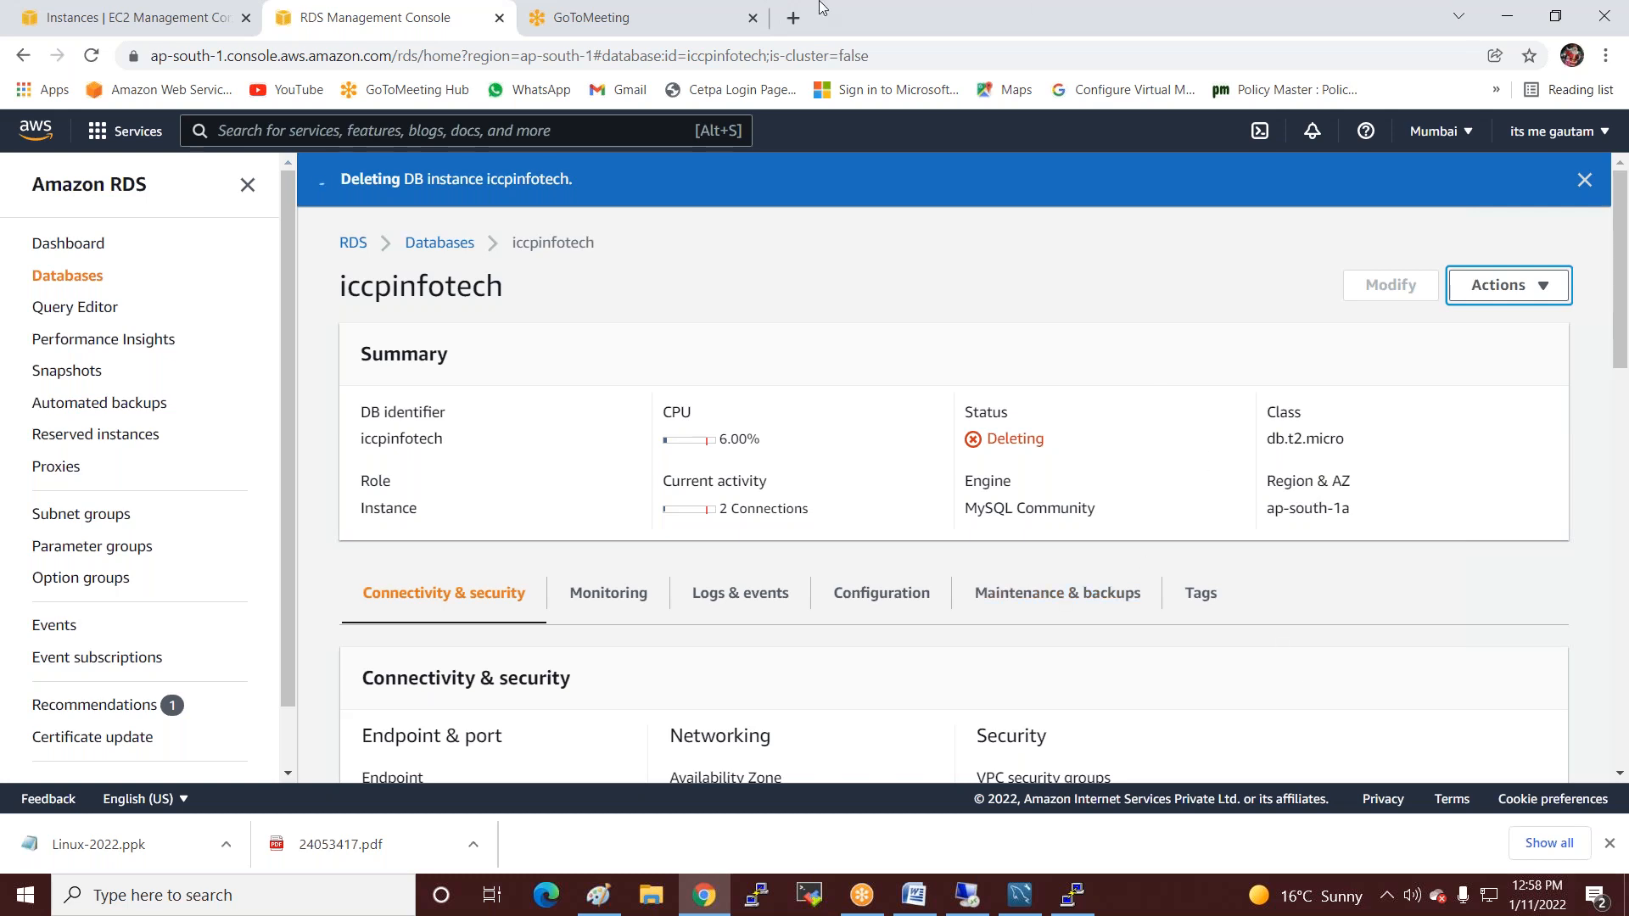
{"action": "left_click", "coordinate": [136, 17]}
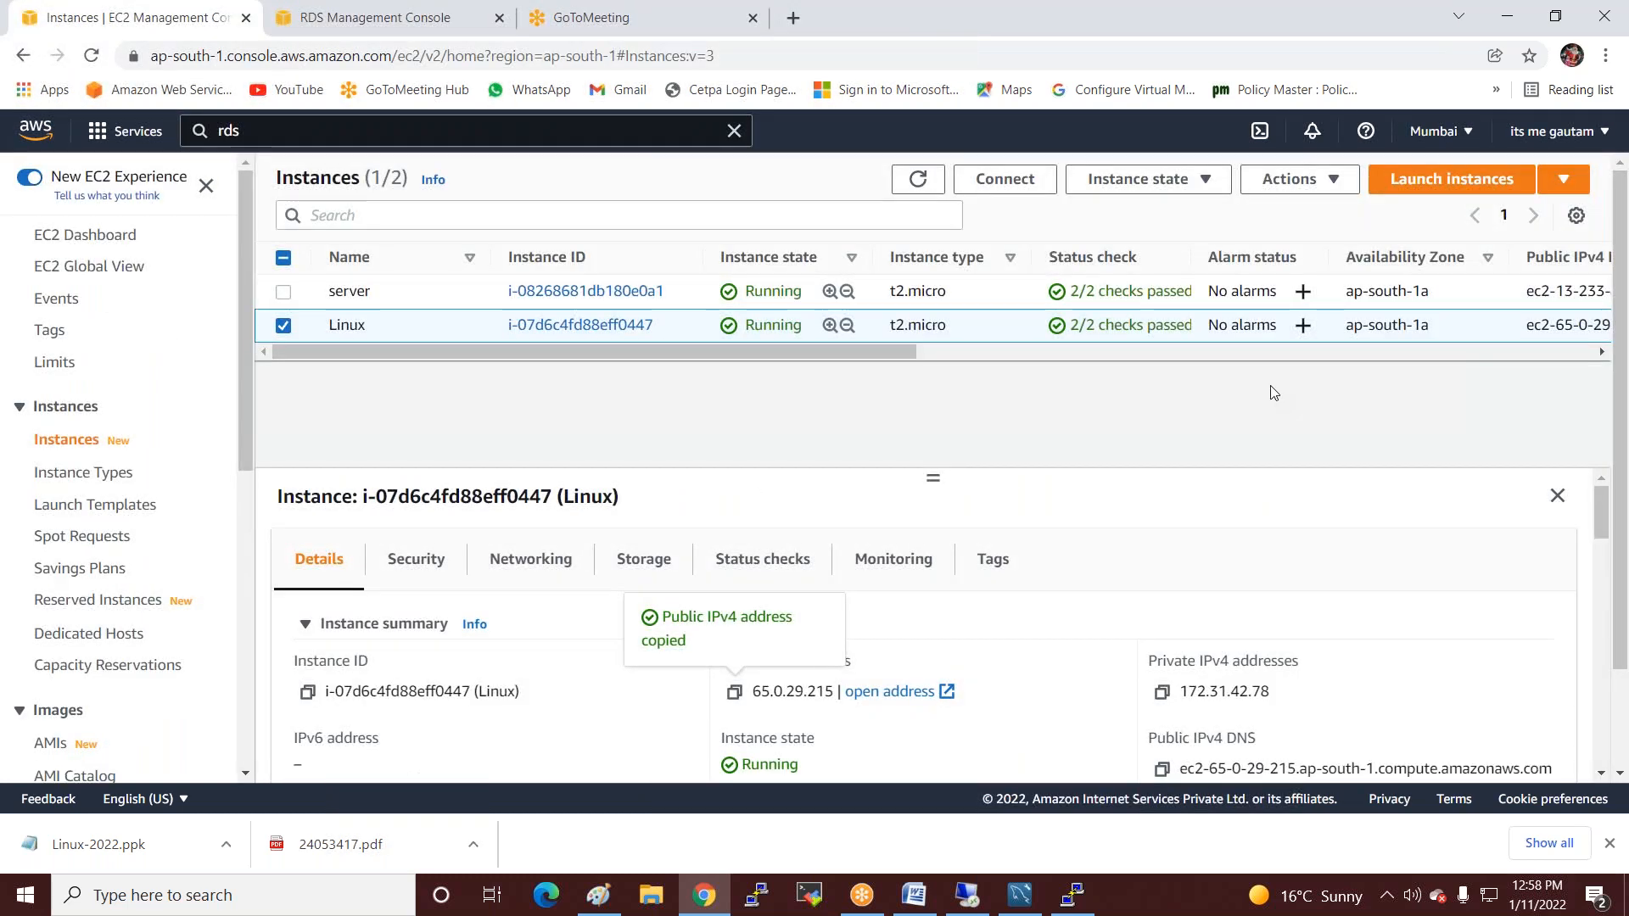
{"action": "left_click", "coordinate": [284, 258]}
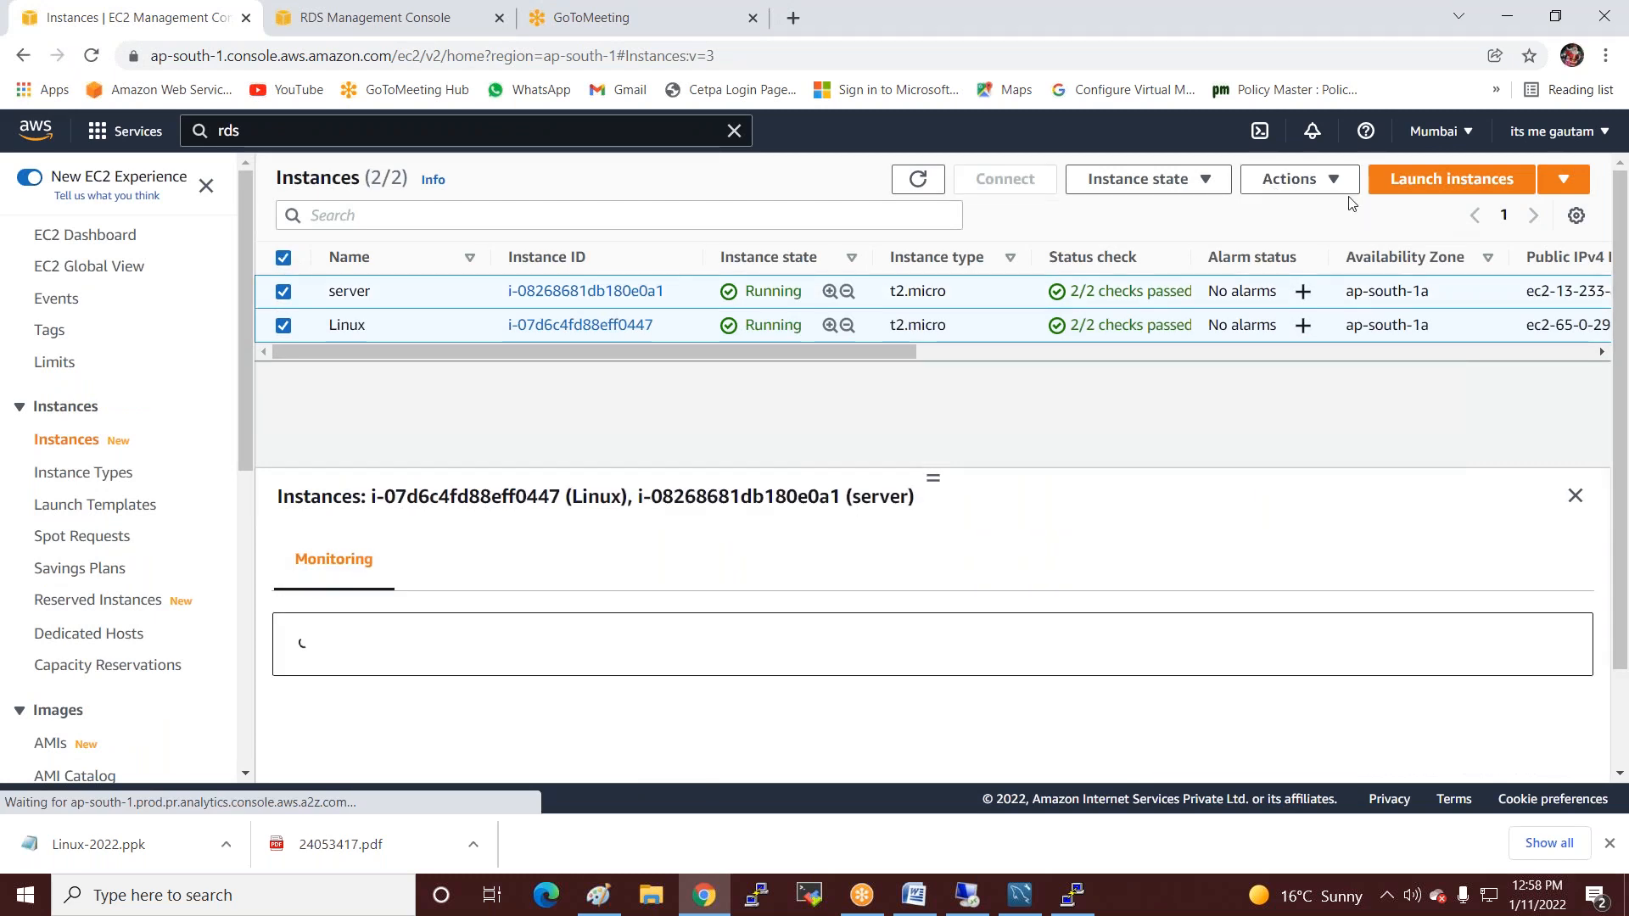